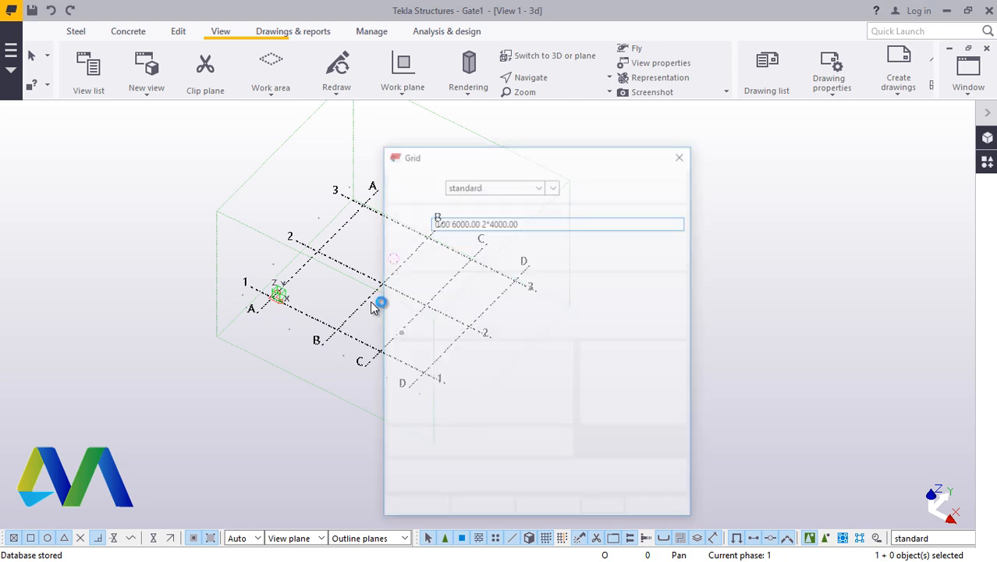
Set the grid's X coordinates to 0.00 and its Y coordinates to 0.00 1000 2*3000 1000
left_click_drag(525, 223, 451, 214)
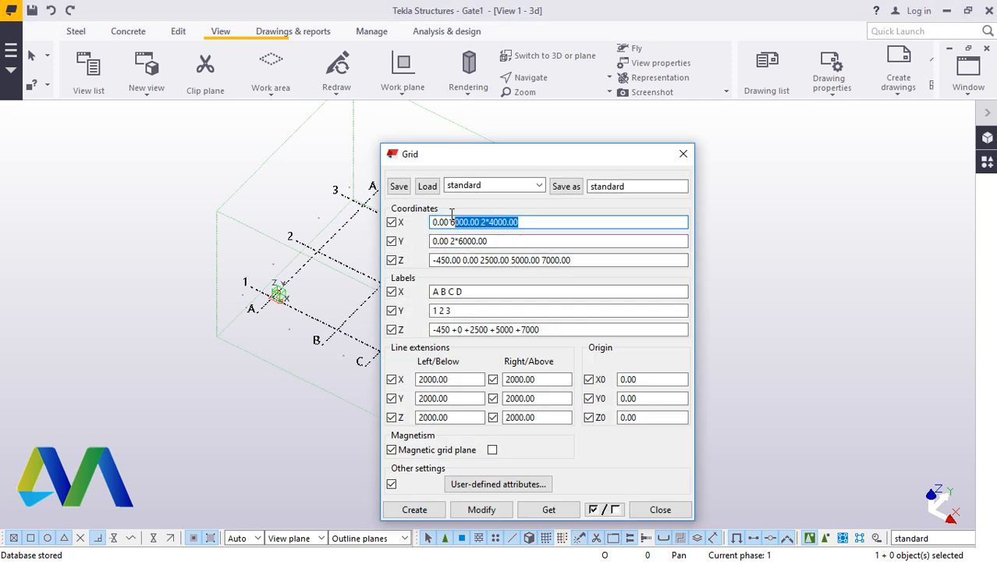
key("BackSpace")
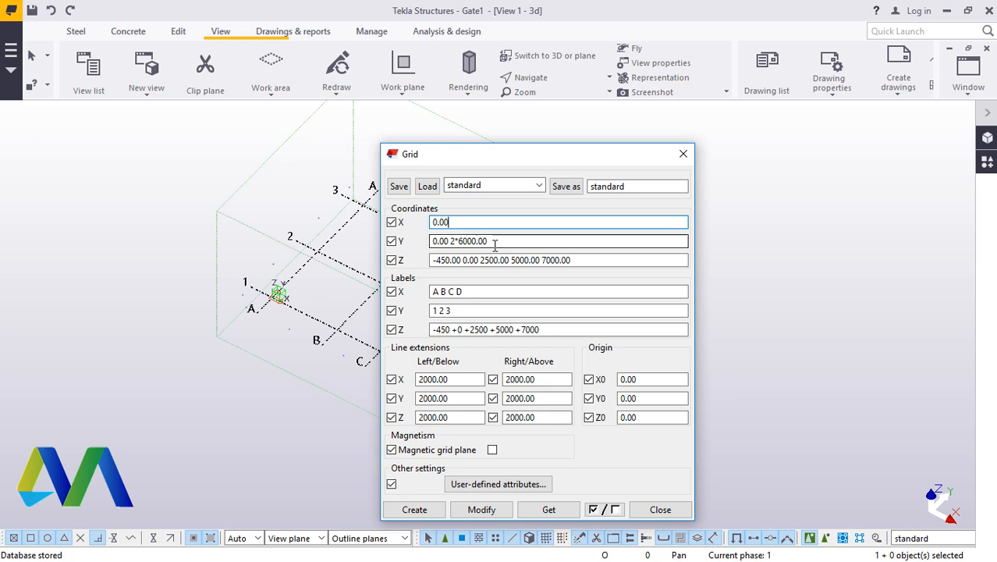
left_click_drag(498, 239, 459, 244)
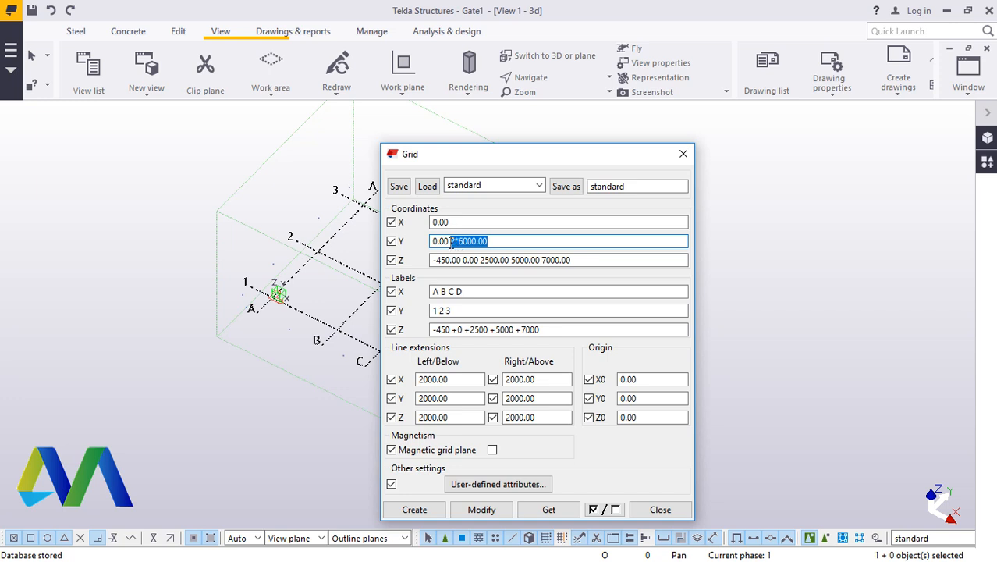
type("700")
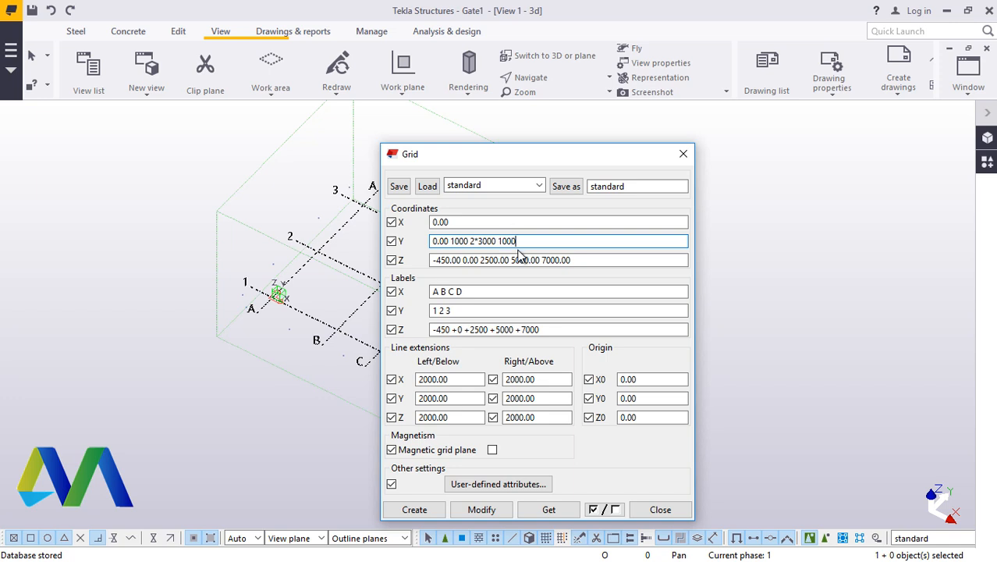
Set the grid's Z coordinates to 0.00 2500.00 2570, removing the -450 level
left_click(460, 262)
key("BackSpace")
key("BackSpace")
key("BackSpace")
key("BackSpace")
key("BackSpace")
key("BackSpace")
key("BackSpace")
key("BackSpace")
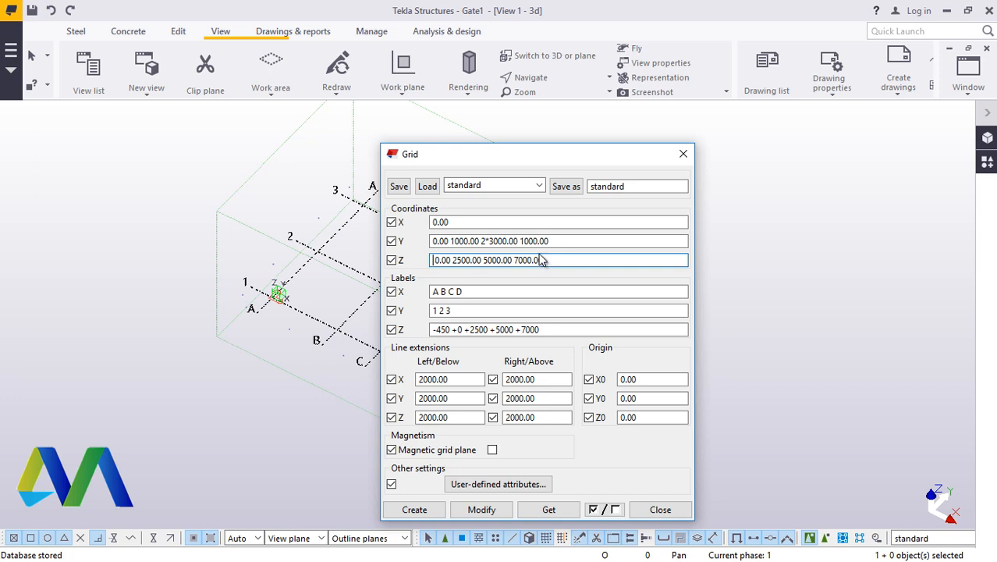
left_click_drag(555, 260, 495, 260)
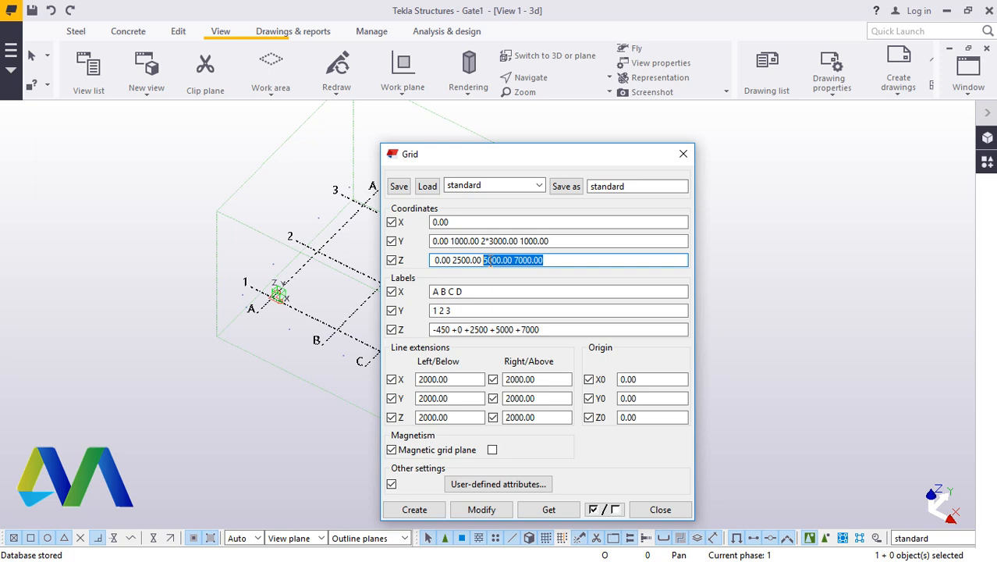
type("2")
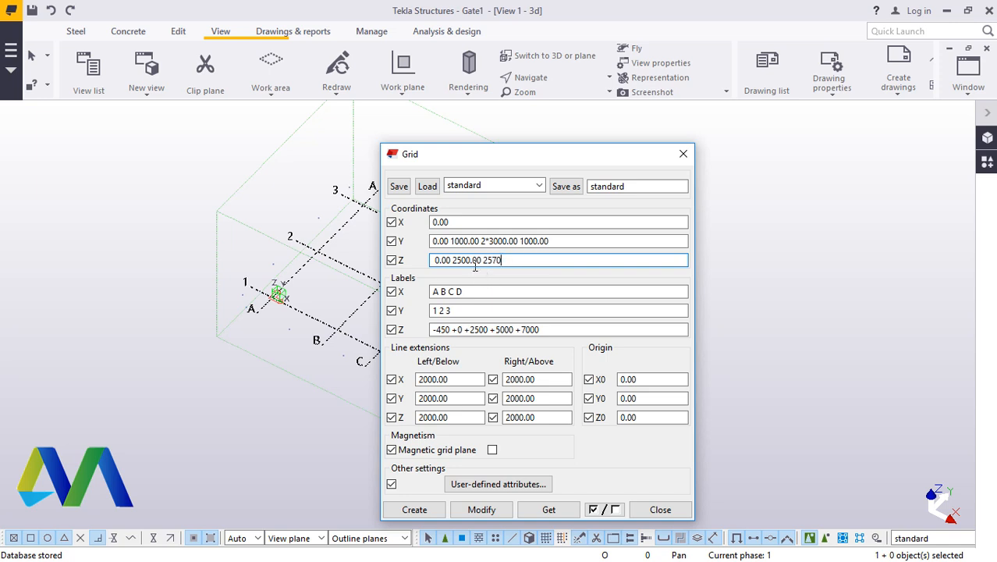
type("570")
Change the grid's Z labels to +0 +2500 +2570
left_click(451, 330)
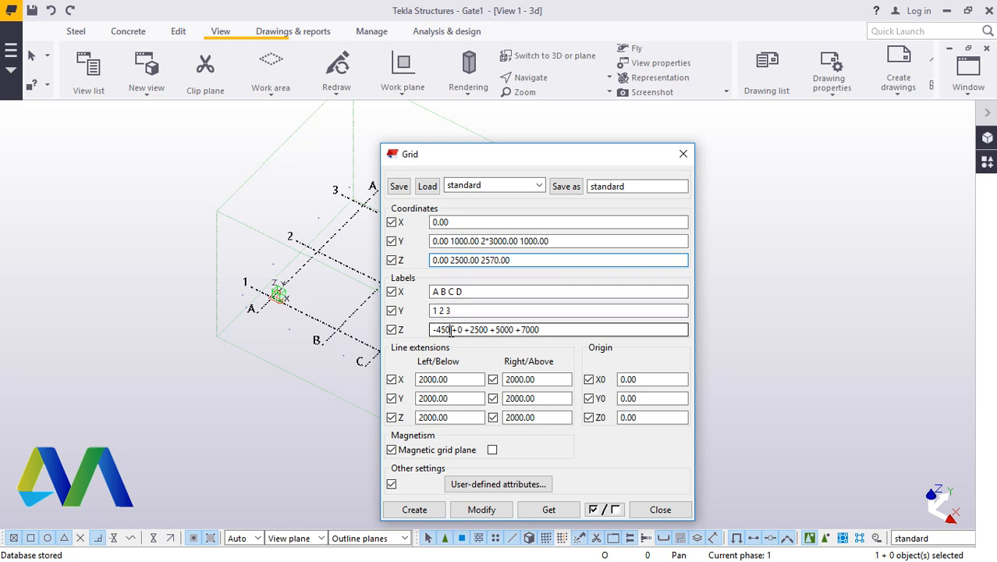
key("BackSpace")
key("BackSpace")
key("BackSpace")
key("BackSpace")
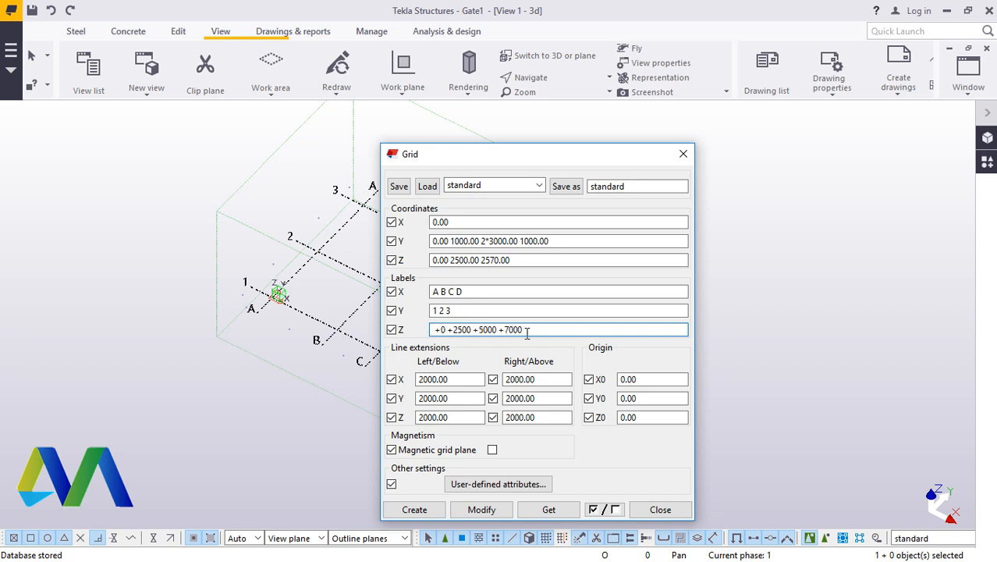
left_click_drag(527, 333, 481, 331)
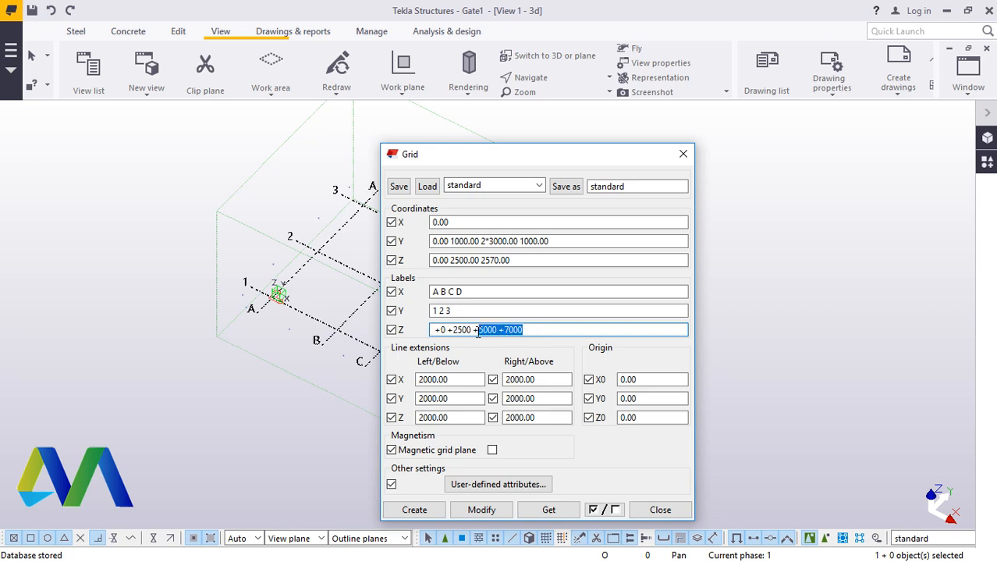
type("2")
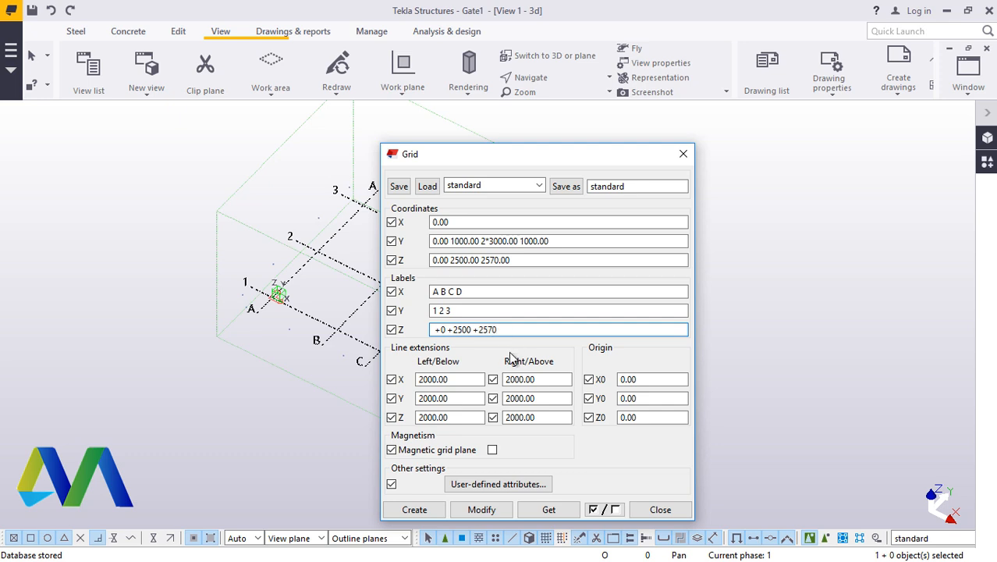
Extend the grid's Y labels to 1 2 3 4 5 and its X labels to A B C D E
left_click(462, 312)
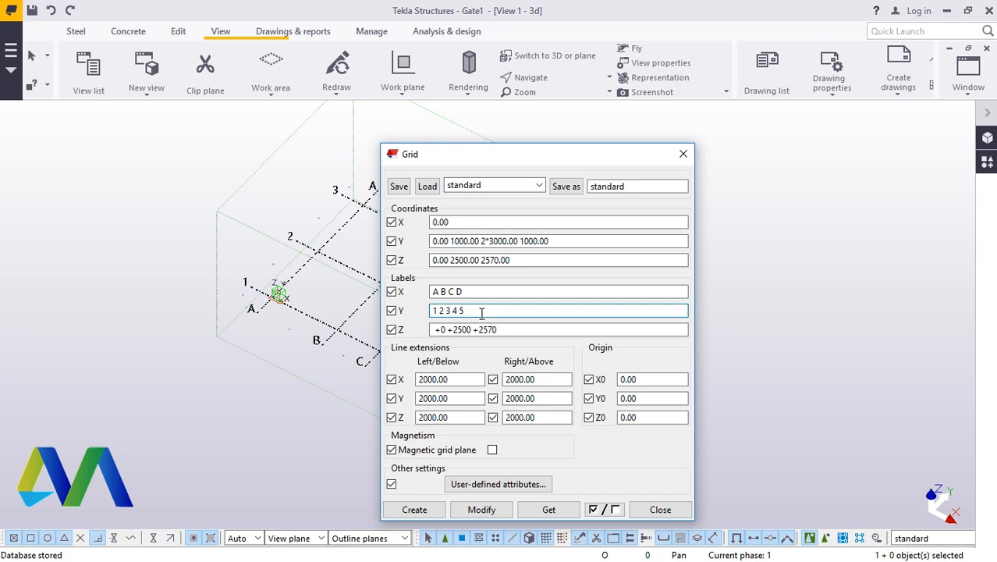
left_click(479, 292)
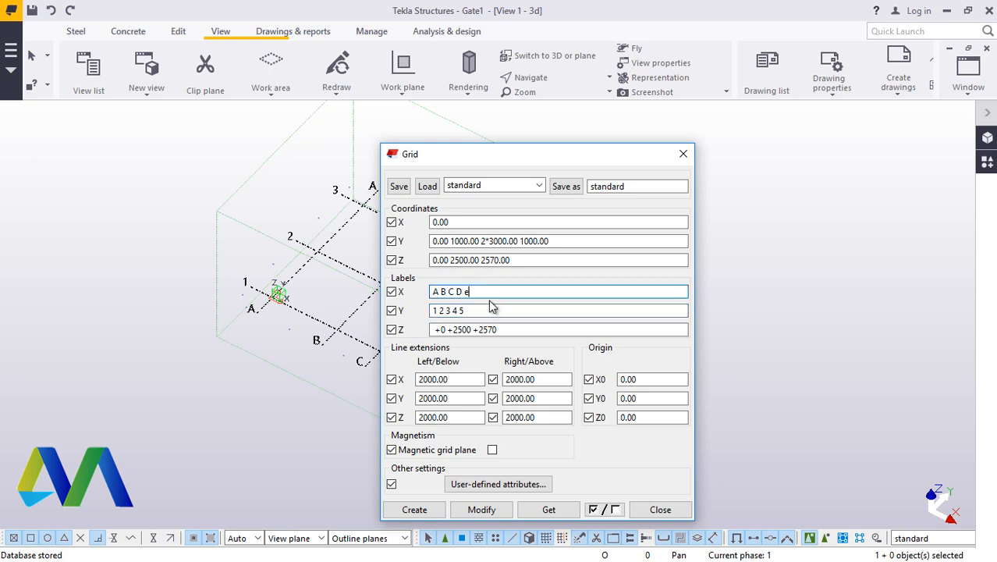
key("BackSpace")
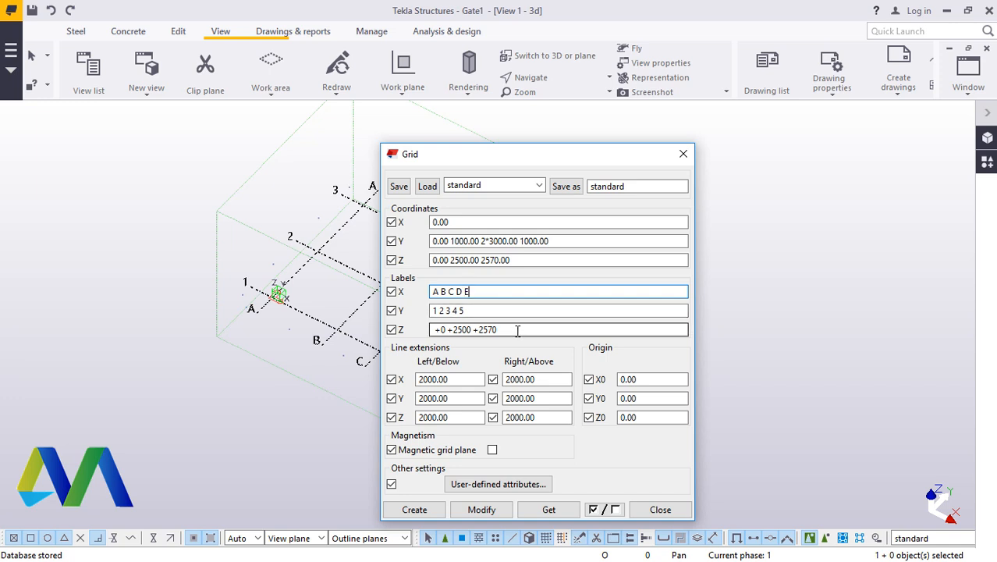
type("E")
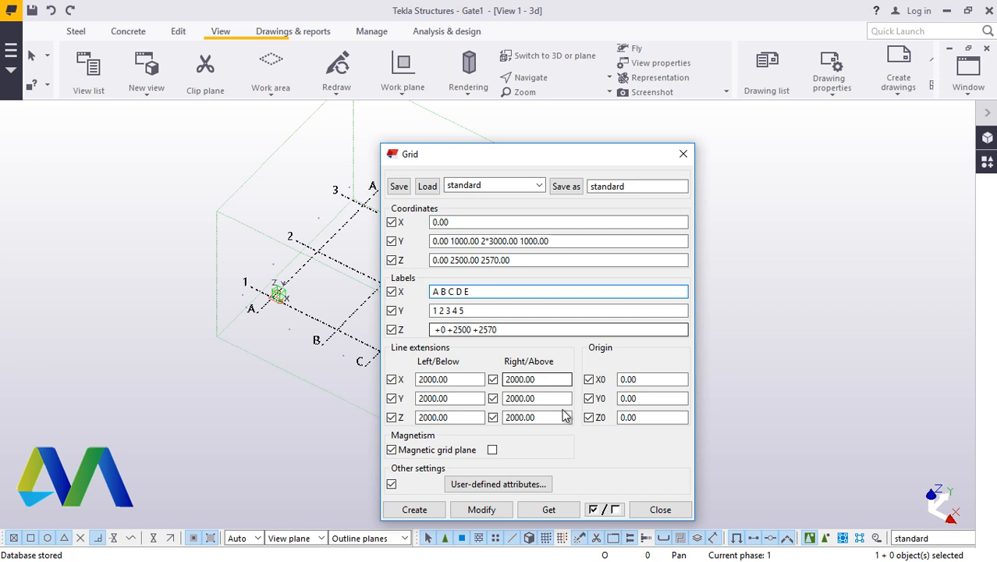
Apply the new settings to the existing grid and fit the work area to it
left_click(496, 510)
left_click(434, 304)
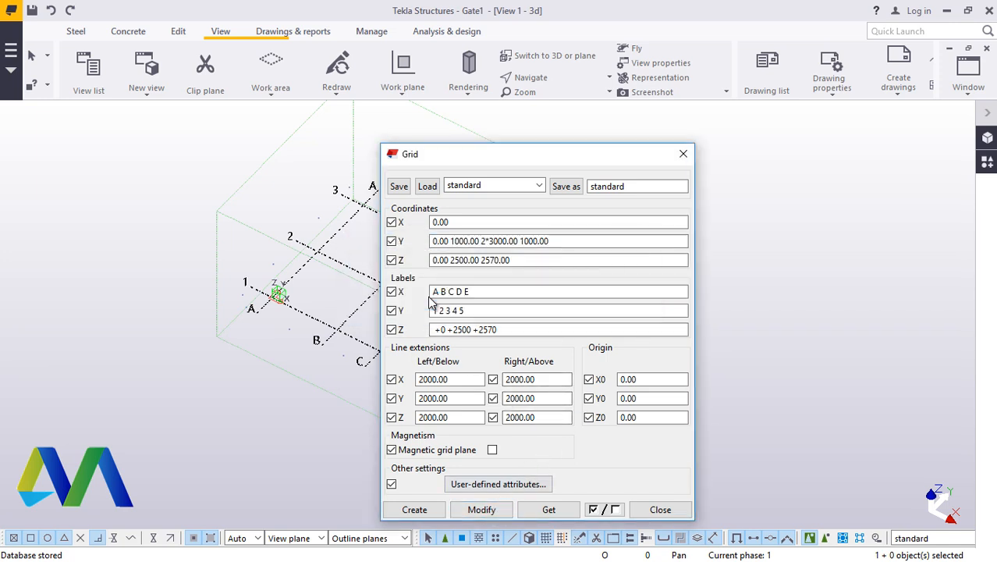
left_click(640, 509)
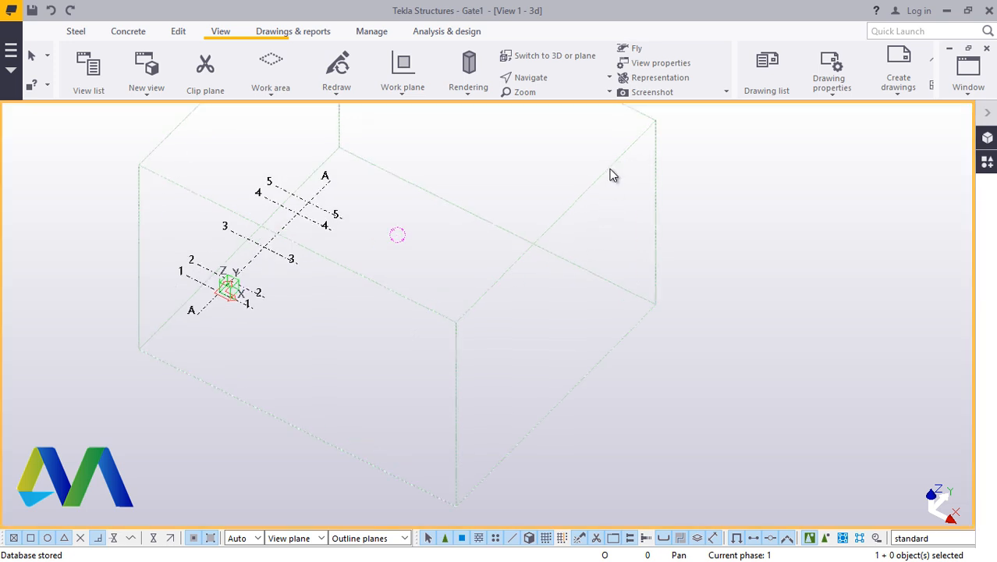
right_click(612, 172)
left_click(693, 236)
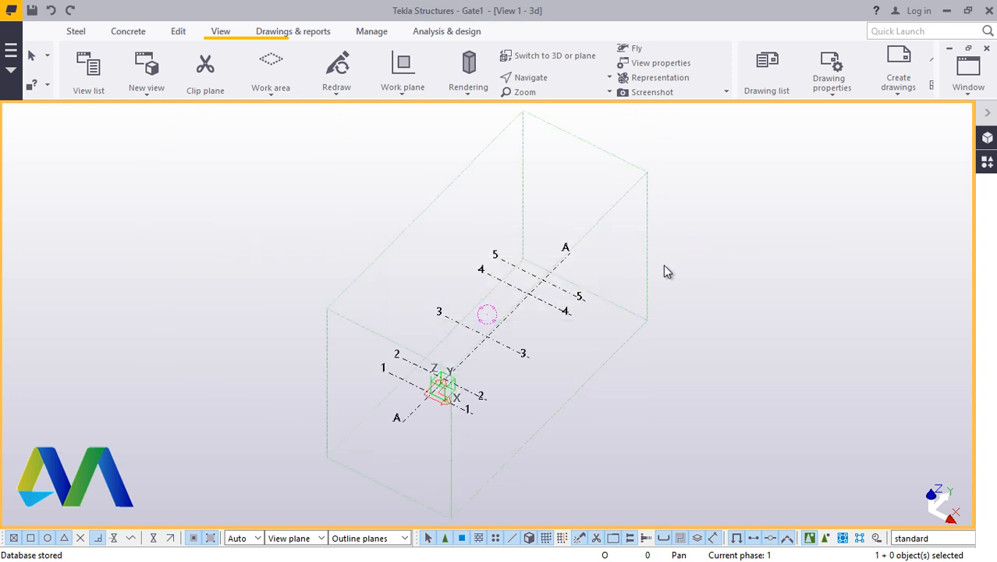
Create views along all grid lines, with the Plan prefix for XY and the Grid prefix for ZY and XZ planes
scroll(496, 355, "up", 6)
scroll(509, 319, "down", 3)
scroll(414, 415, "up", 5)
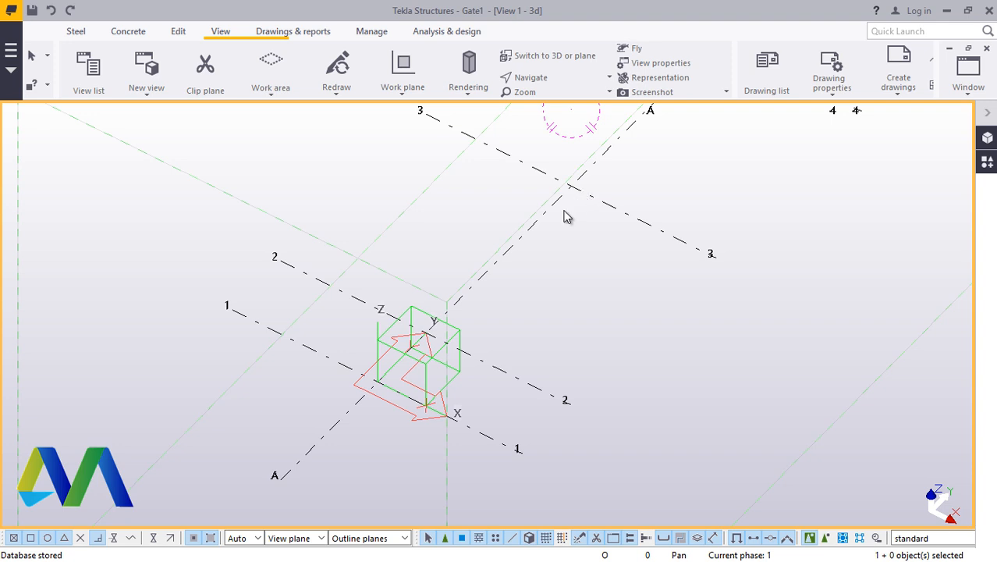
scroll(566, 218, "down", 2)
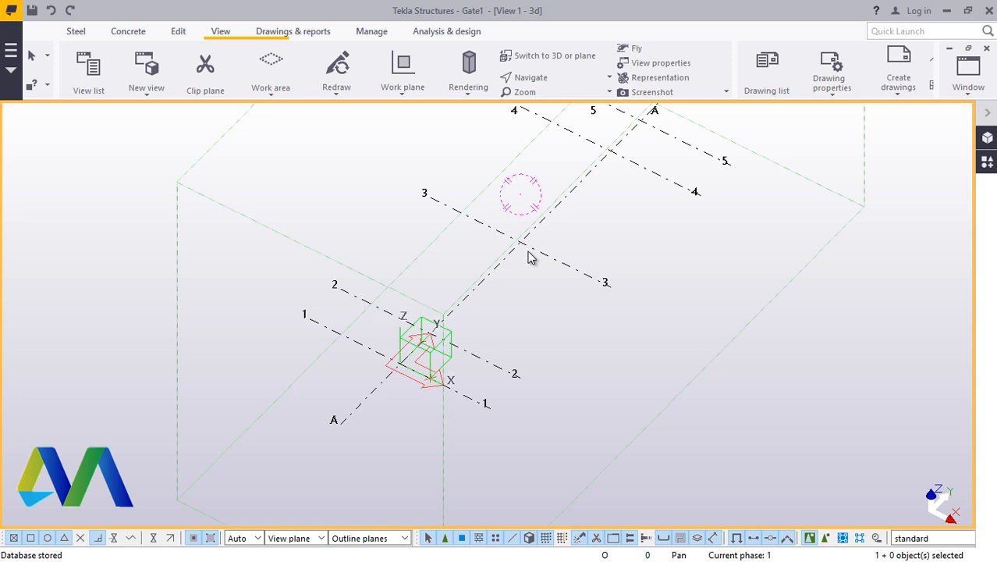
right_click(530, 256)
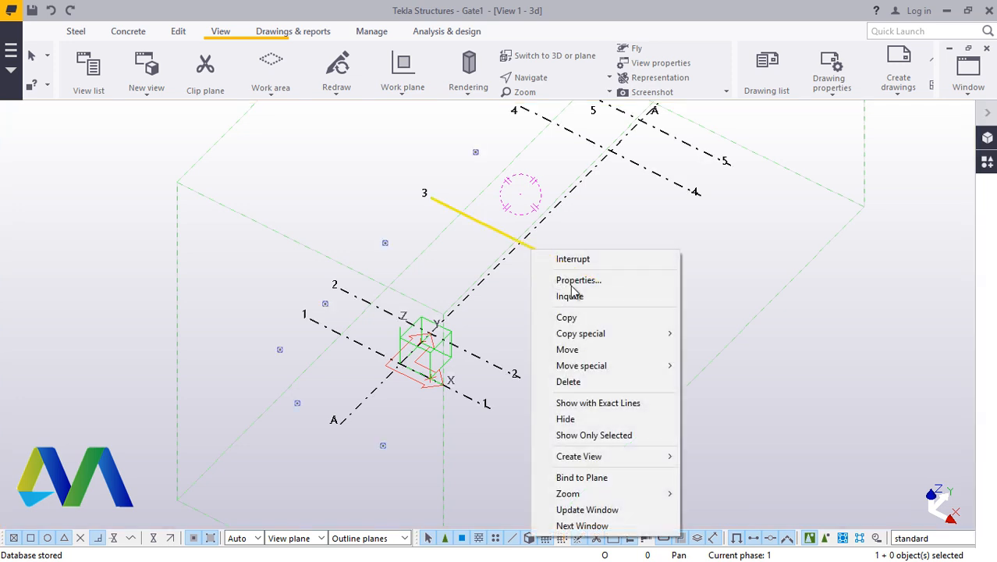
mouse_move(628, 457)
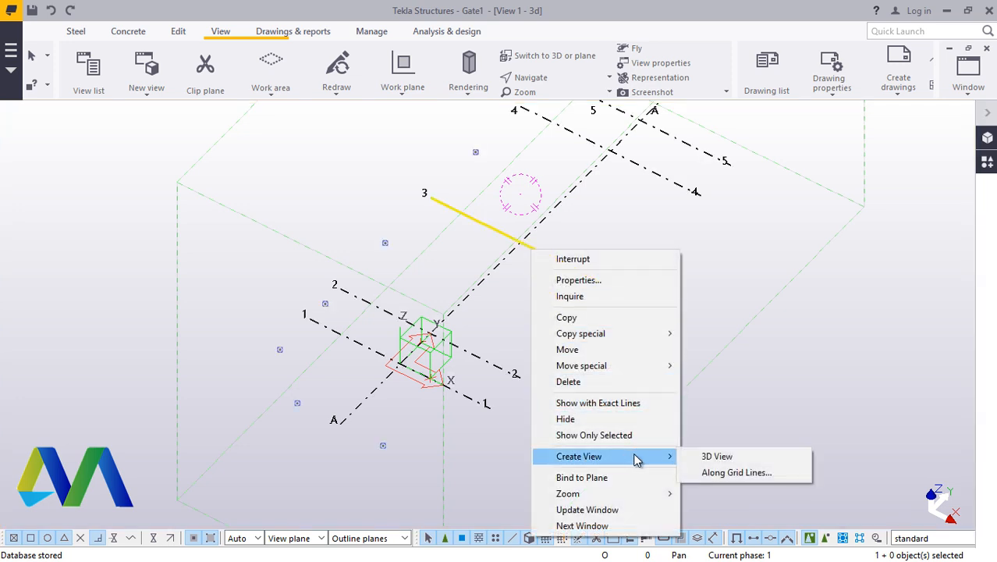
left_click(762, 472)
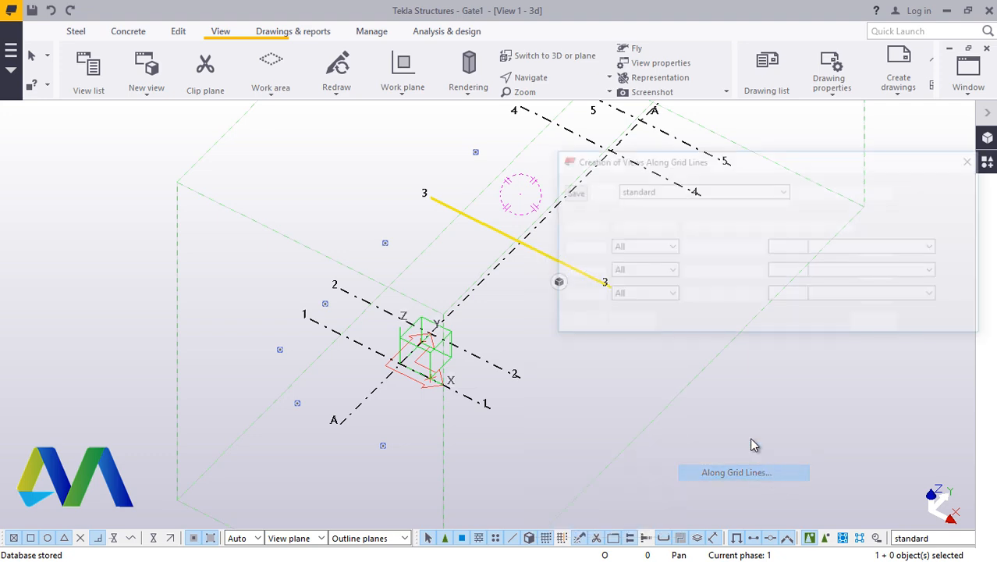
left_click(629, 324)
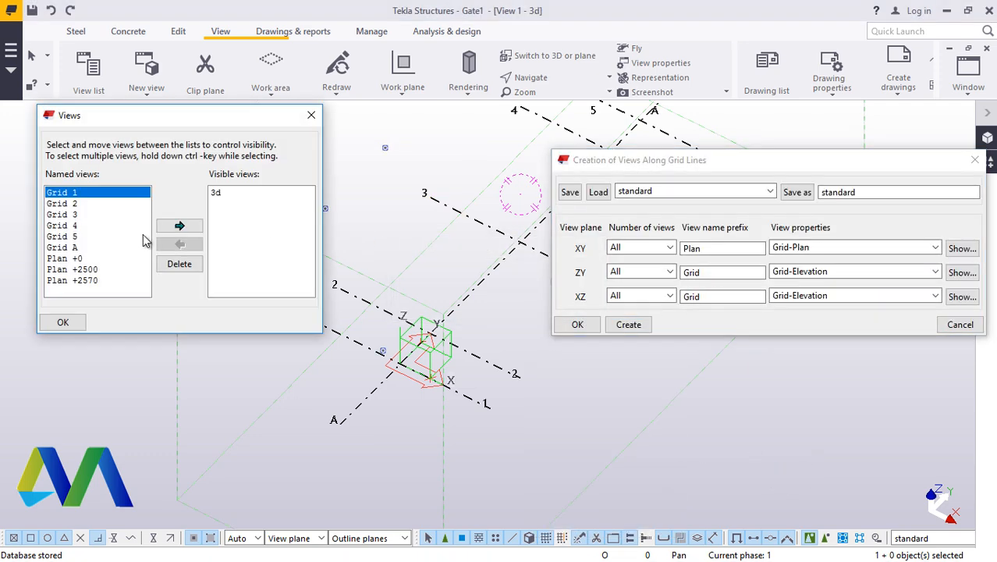
Make the Grid 1 and Grid A views visible and close the view creation dialogs
left_click(181, 227)
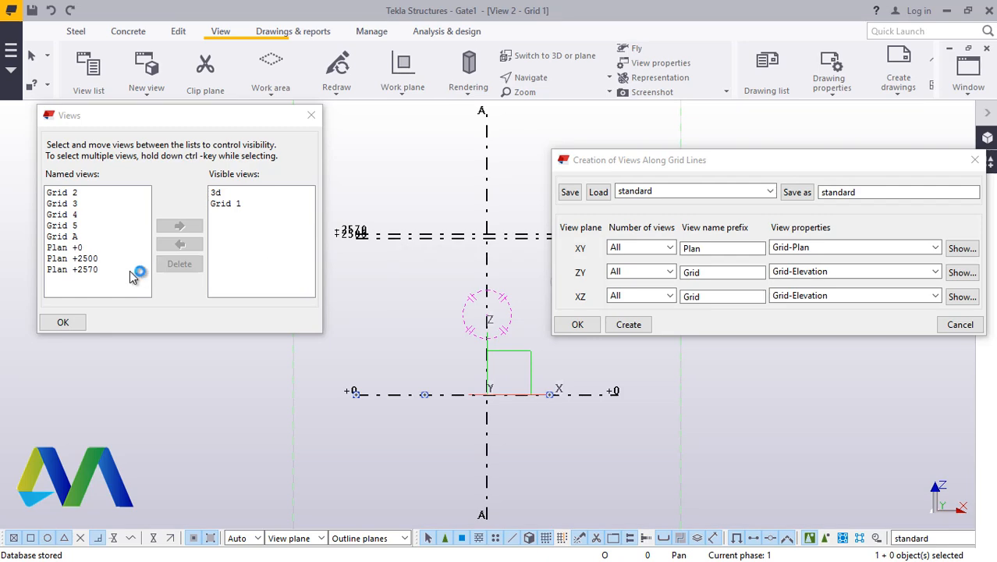
left_click(74, 236)
left_click(179, 227)
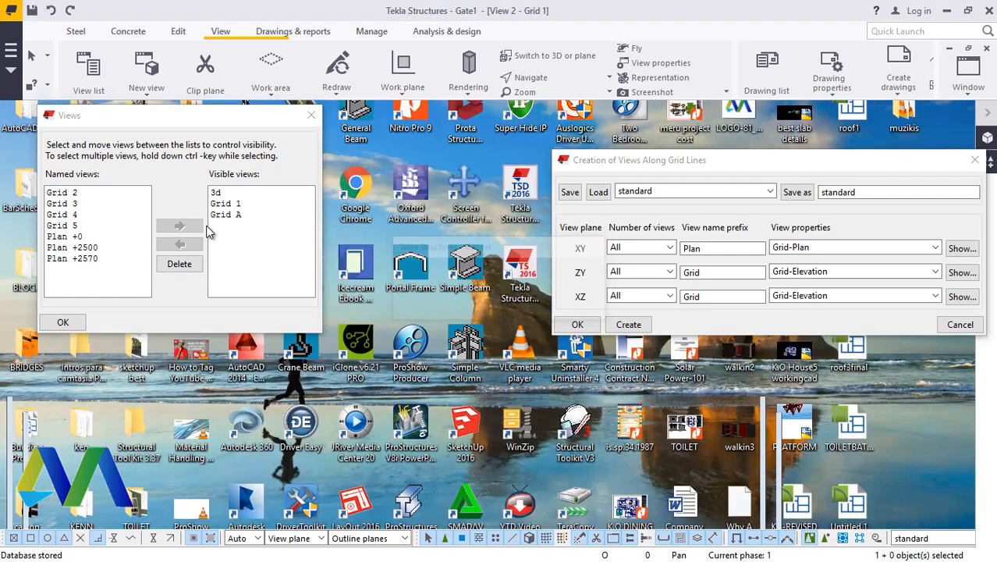
left_click(63, 322)
left_click(579, 325)
Interrupt the current selection in the Grid A view and switch to the 3d view
right_click(729, 196)
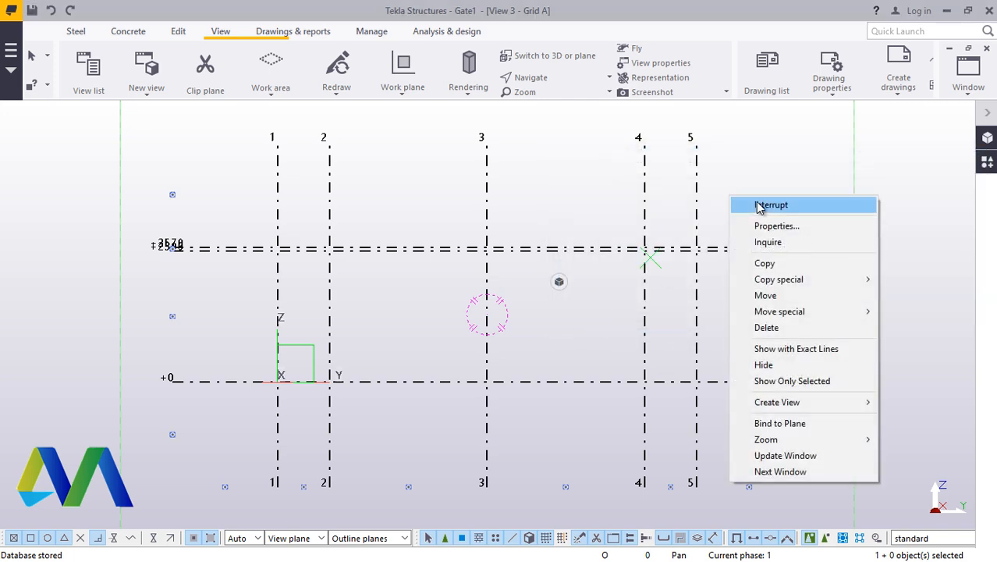
left_click(759, 205)
left_click(969, 70)
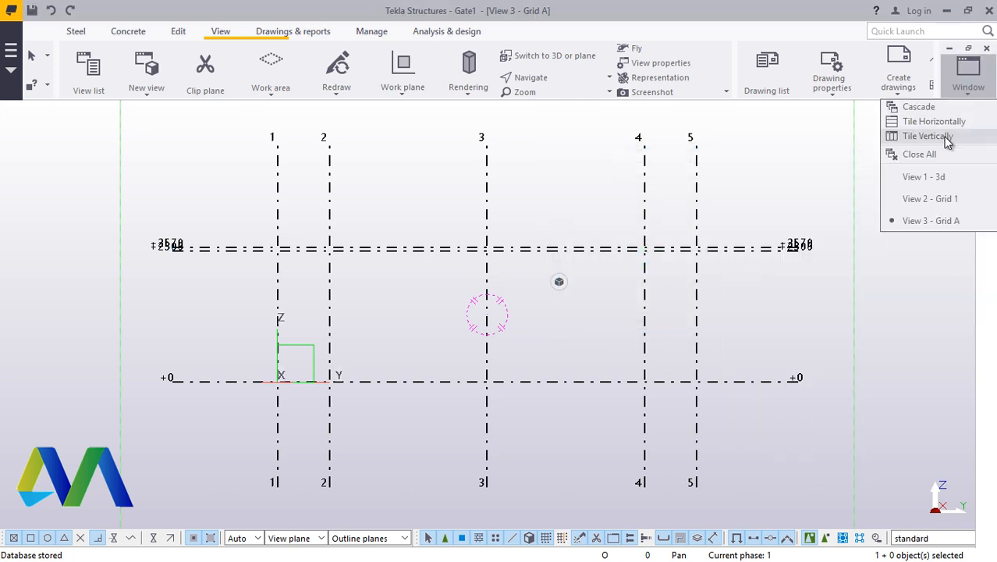
left_click(933, 176)
scroll(468, 281, "up", 5)
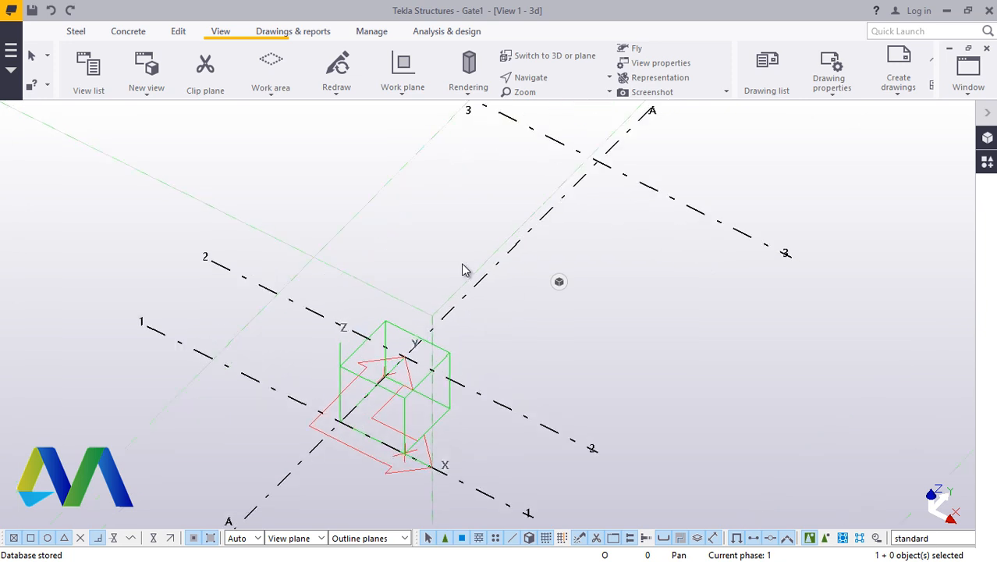
Place a steel beam along grid line A from grid 2 to grid 3 and end the beam command
left_click(83, 37)
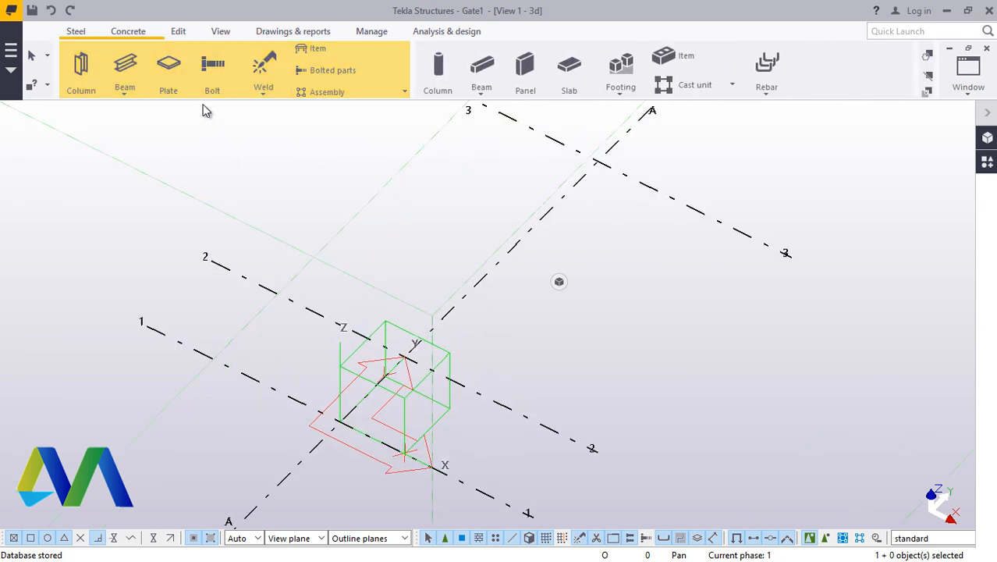
left_click(125, 87)
left_click(133, 113)
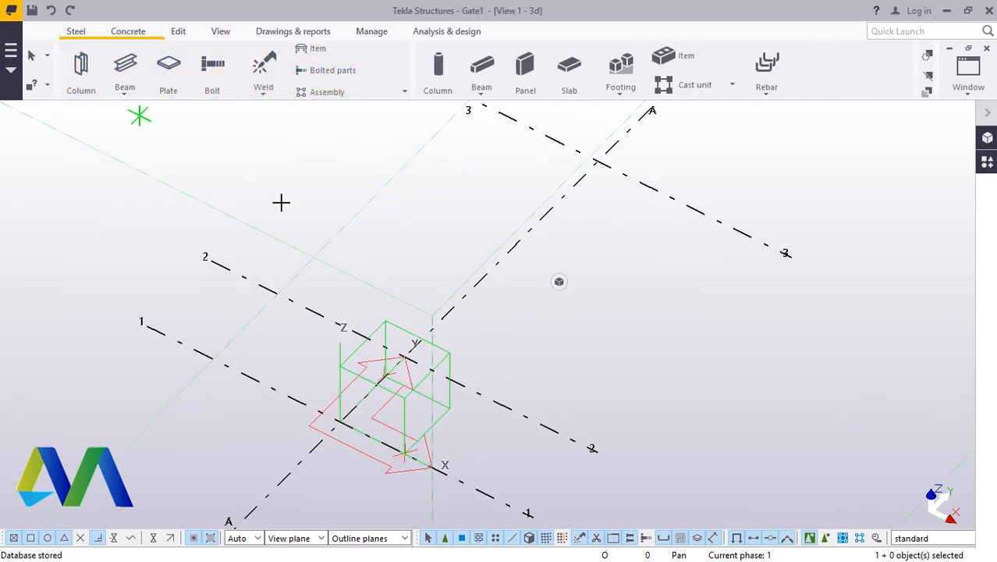
scroll(410, 352, "up", 3)
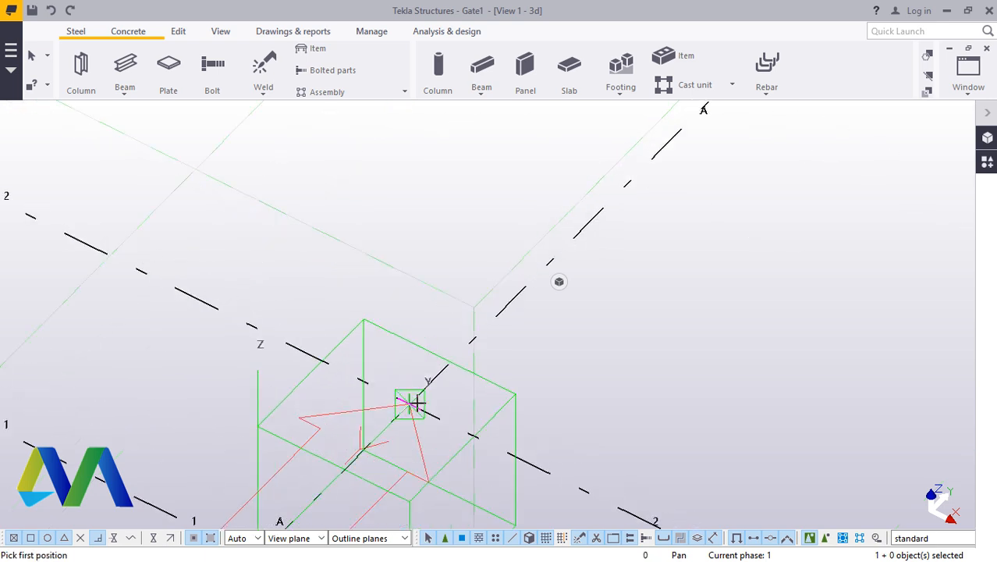
scroll(413, 403, "up", 4)
left_click(393, 404)
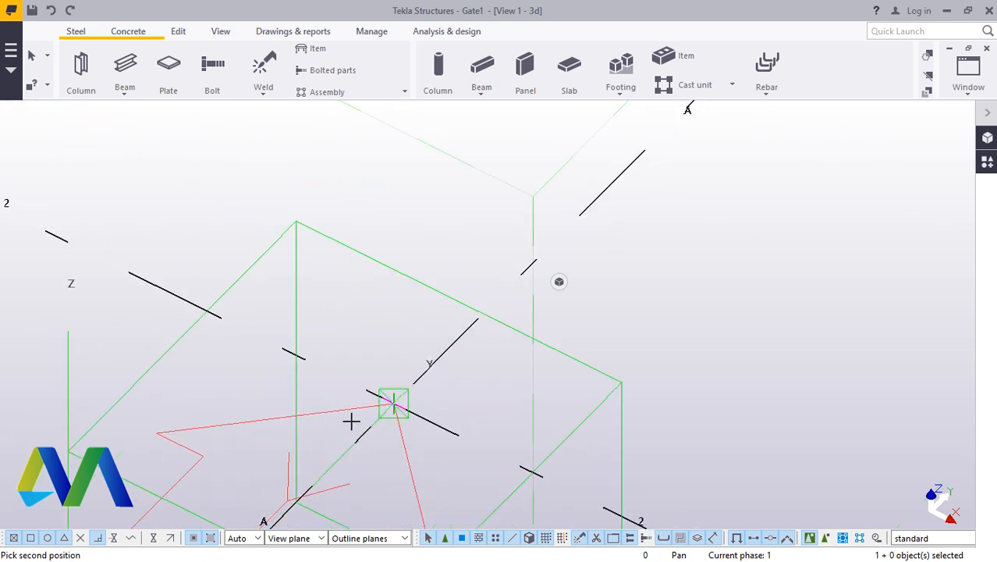
scroll(353, 409, "down", 5)
scroll(484, 289, "up", 5)
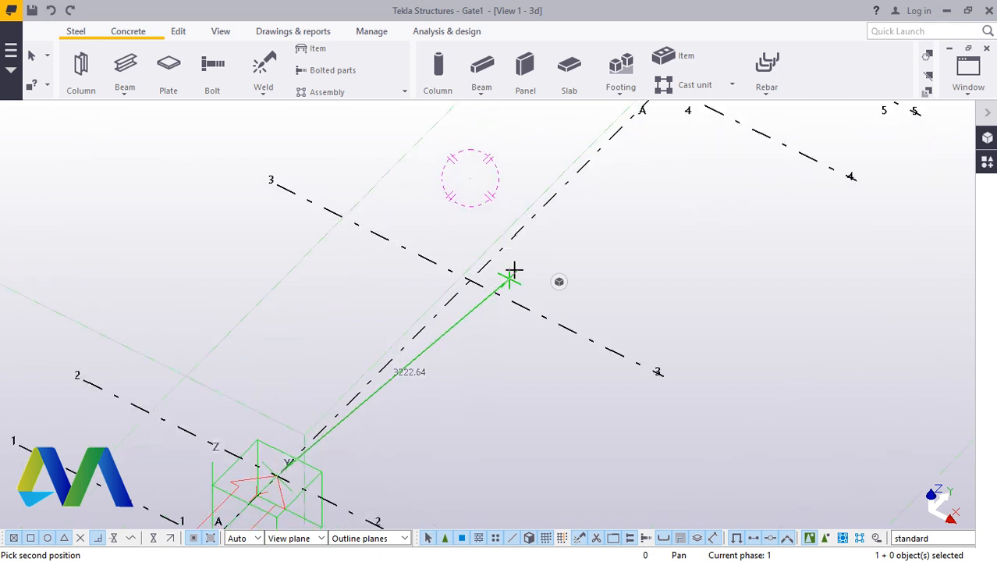
scroll(466, 277, "up", 1)
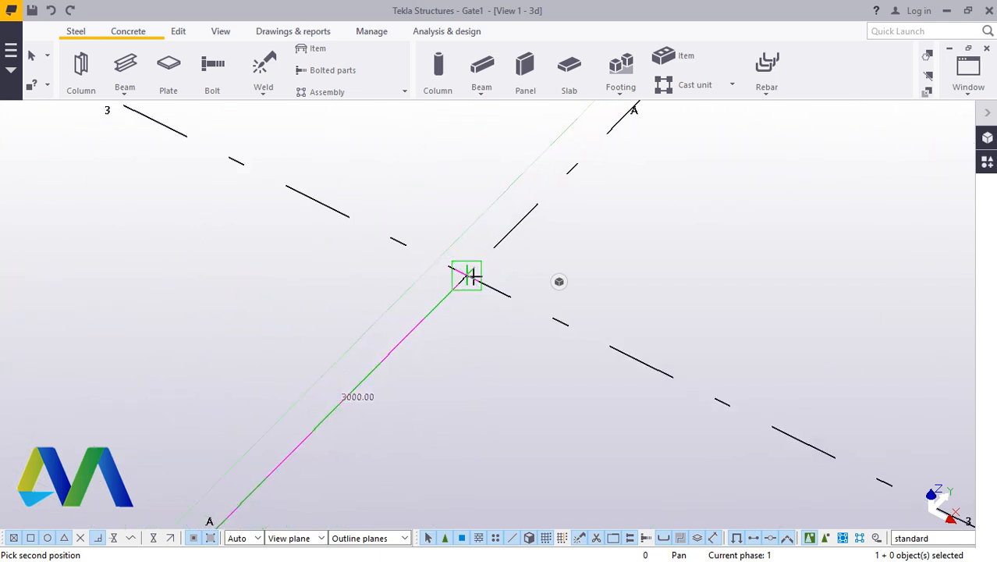
left_click(469, 276)
right_click(458, 203)
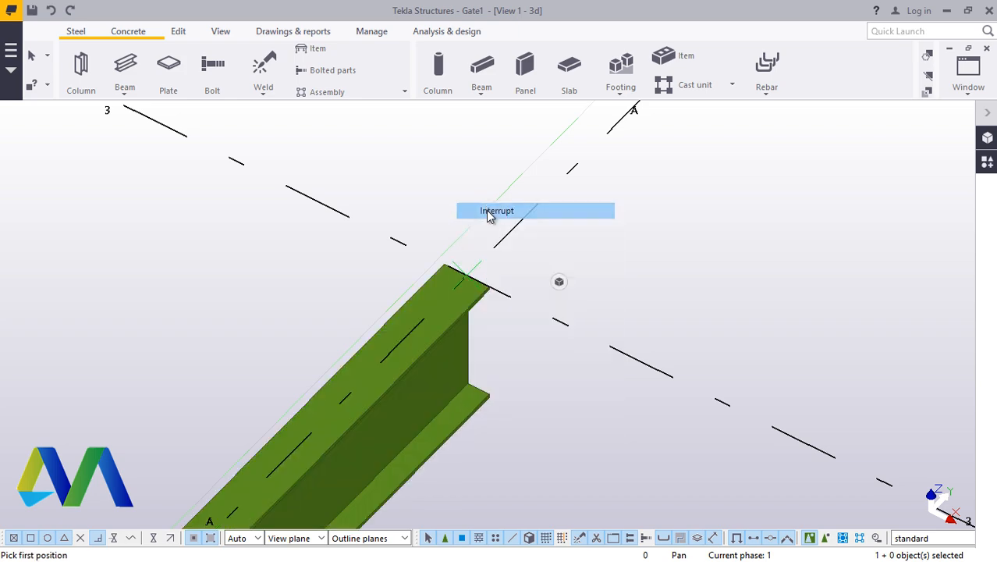
left_click(487, 211)
Change the new beam's profile to the rectangular hollow section CF-RHS100*50*6.0 and apply it to the model
scroll(504, 228, "down", 5)
left_click(326, 441)
scroll(305, 421, "up", 4)
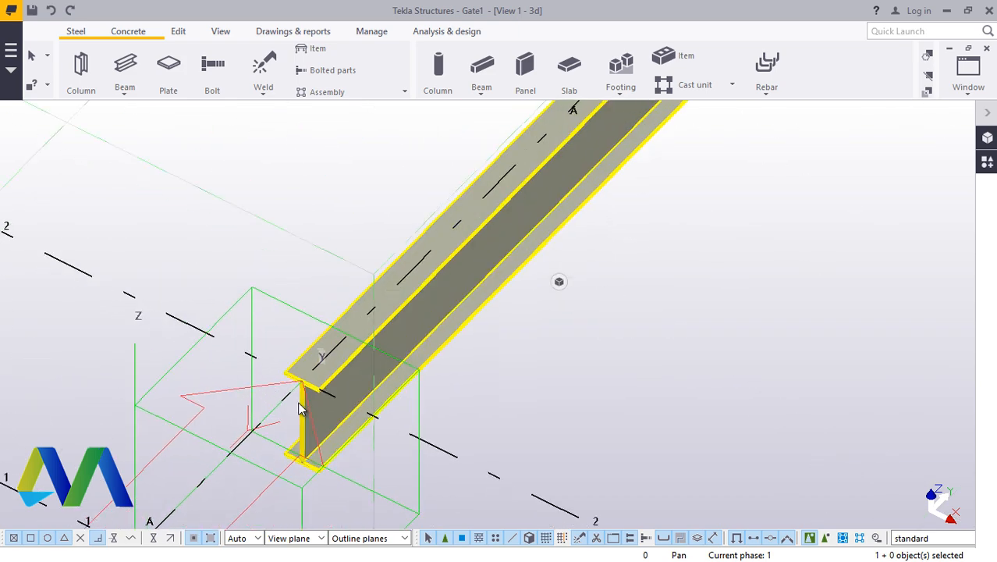
scroll(301, 408, "up", 6)
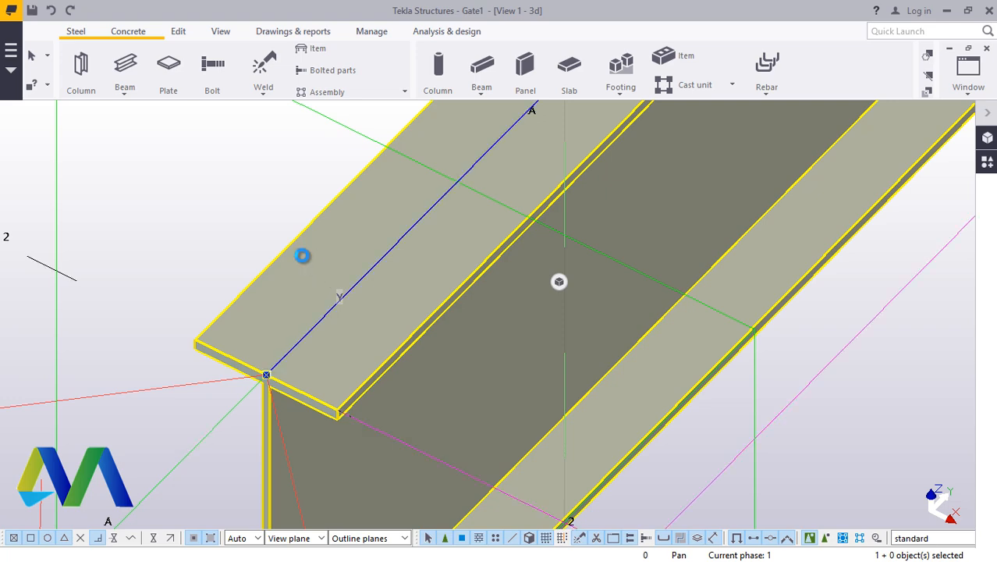
double_click(303, 255)
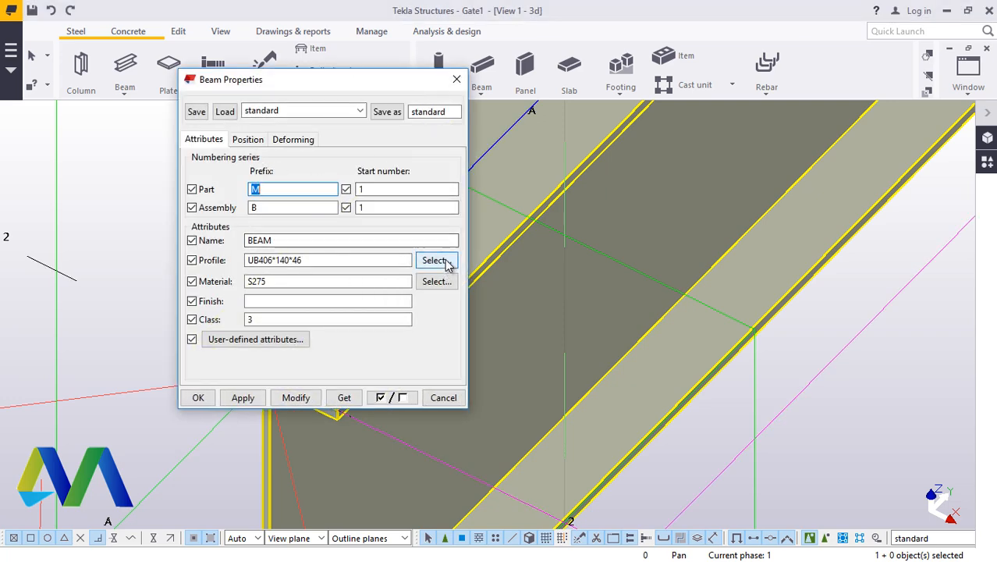
left_click(437, 260)
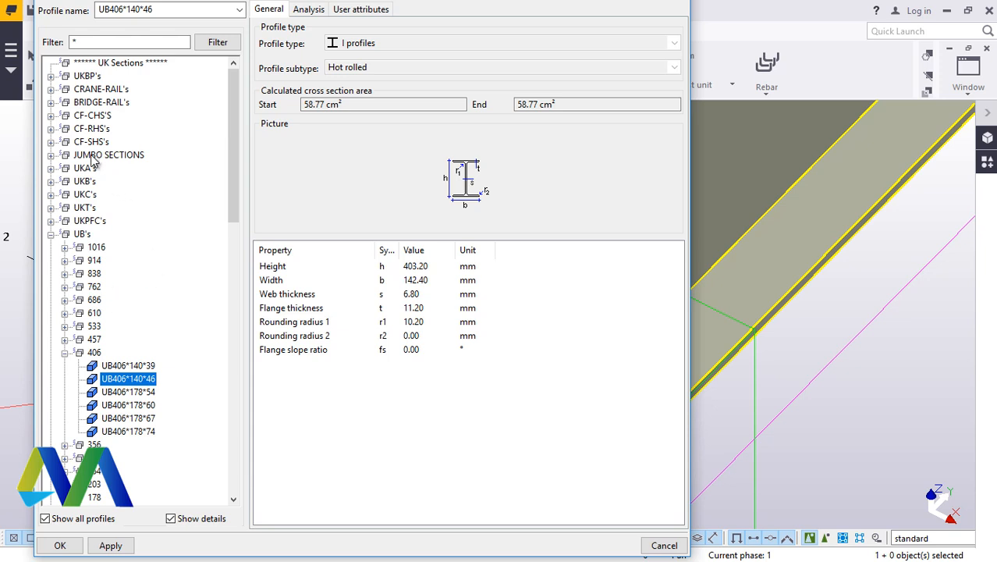
left_click(52, 130)
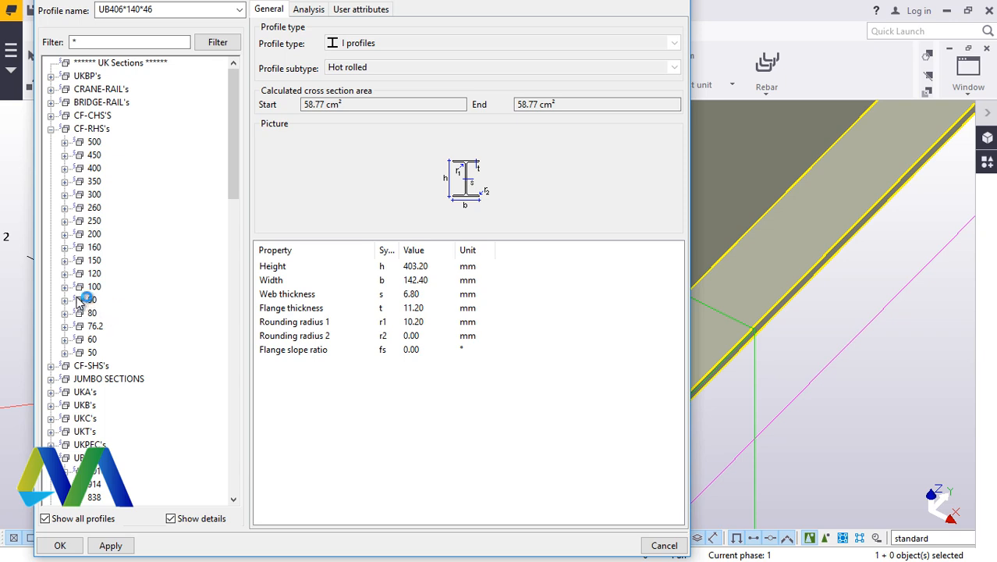
left_click(64, 287)
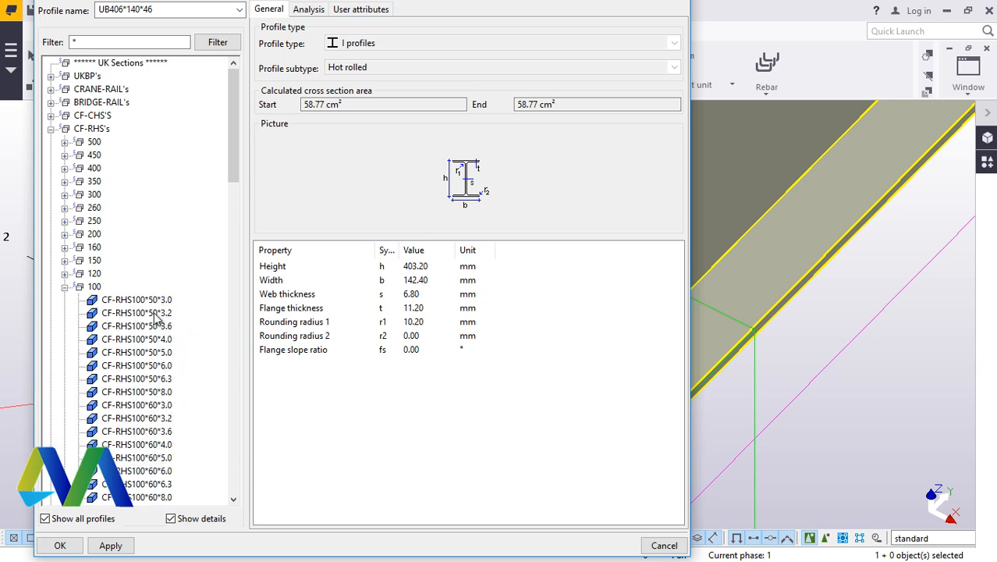
left_click(160, 366)
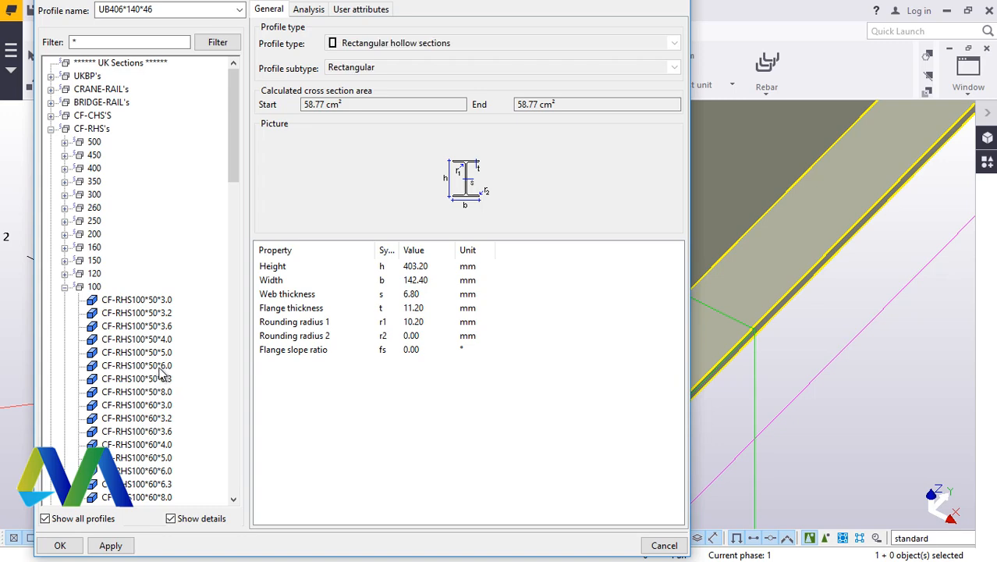
left_click(61, 548)
left_click(300, 398)
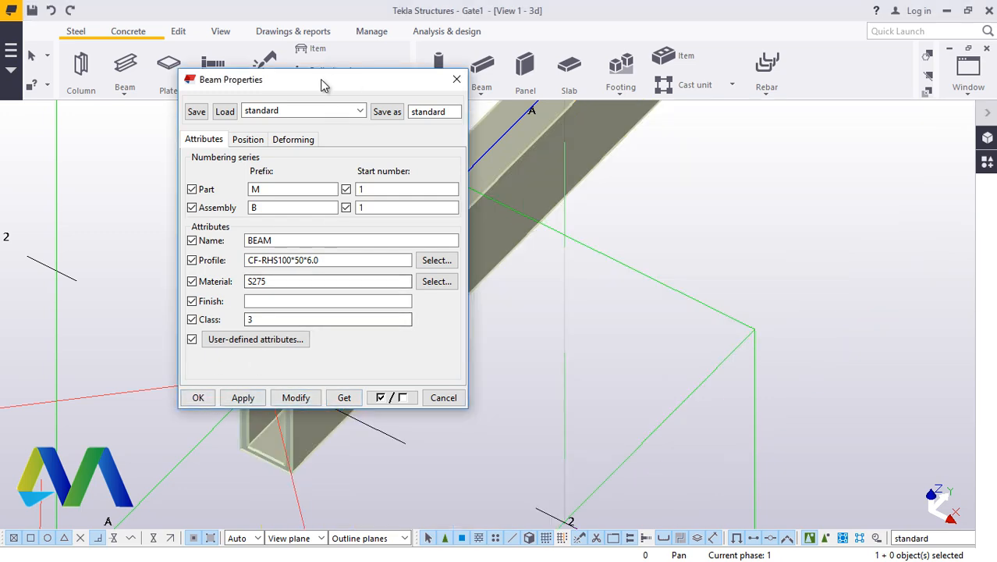
Set the hollow section beam's rotation to Back, apply the change and close its properties
left_click_drag(324, 84, 684, 158)
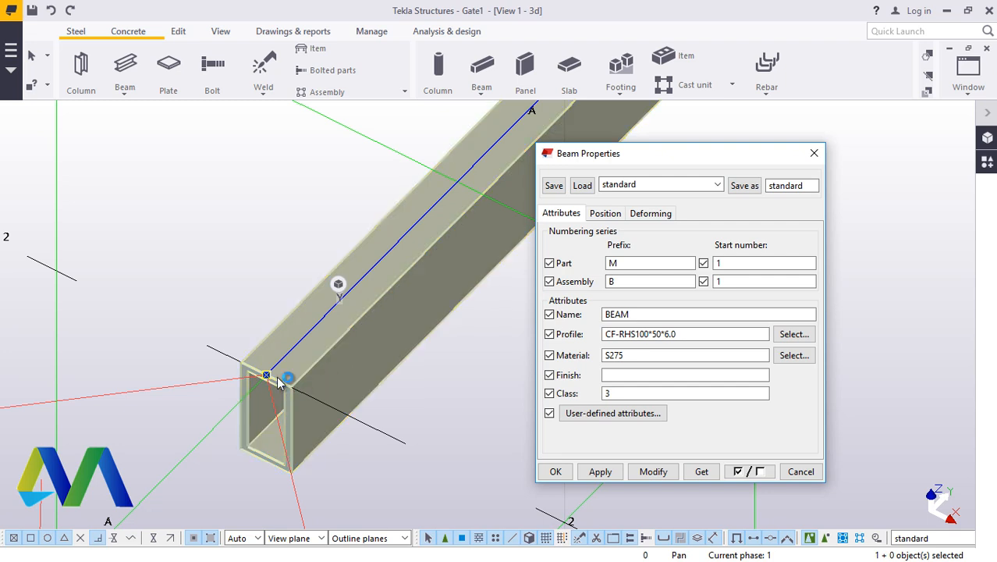
left_click(605, 213)
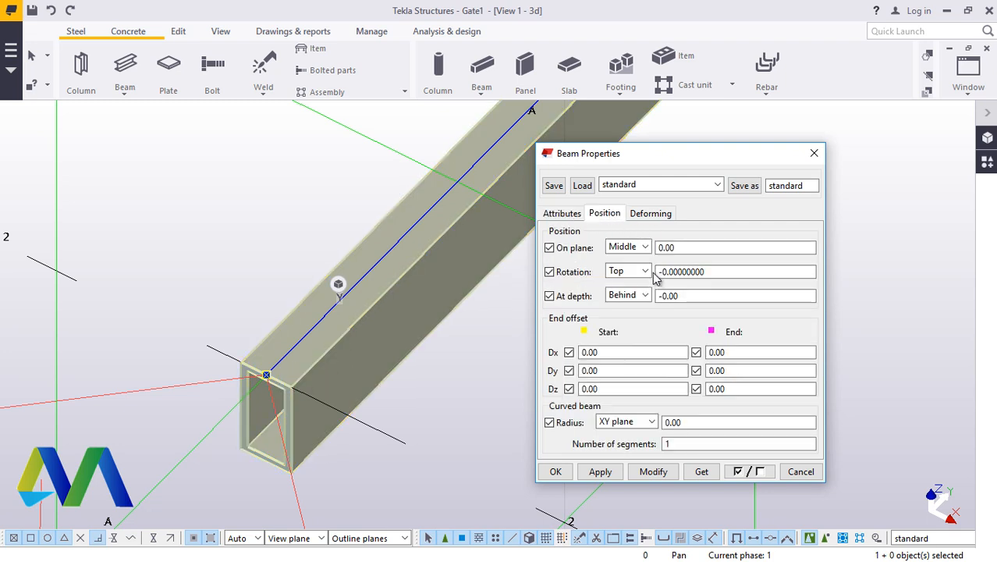
left_click(645, 271)
left_click(633, 310)
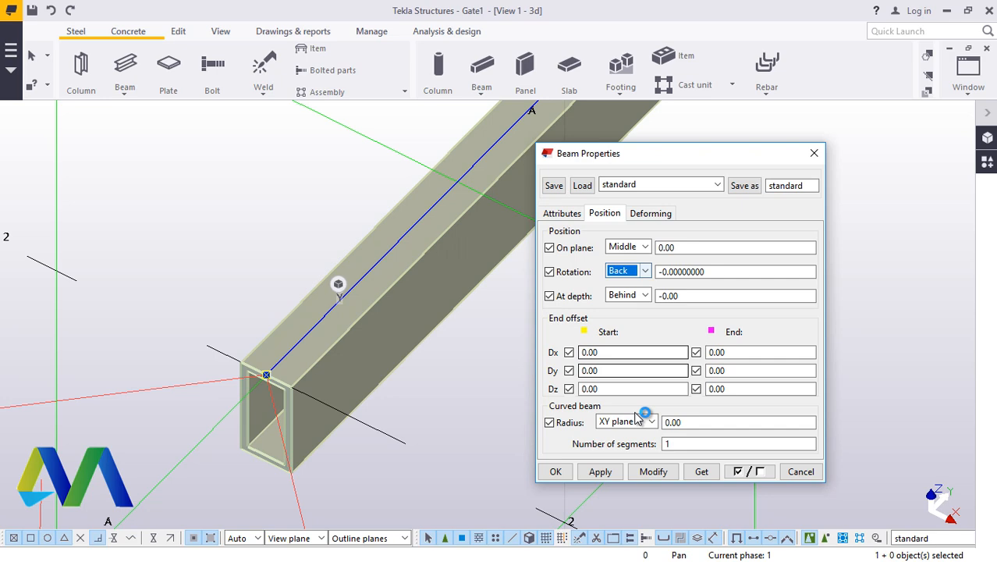
left_click(653, 471)
left_click(551, 471)
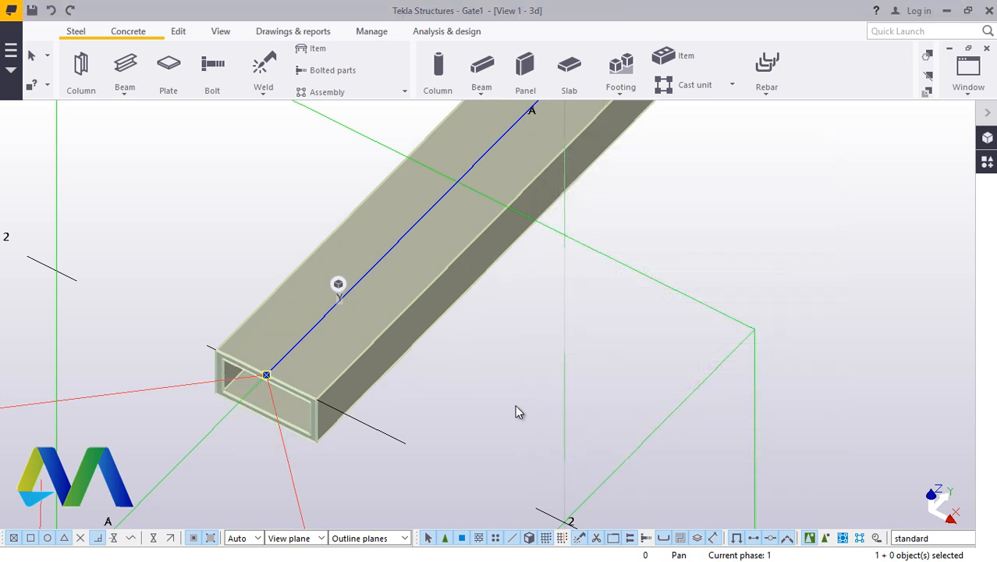
Examine the rotated beam's open end and its position relative to grid line 2
scroll(216, 404, "up", 2)
scroll(214, 401, "up", 2)
left_click(496, 266)
middle_click_drag(372, 325, 380, 303)
scroll(377, 313, "down", 3)
scroll(365, 374, "up", 5)
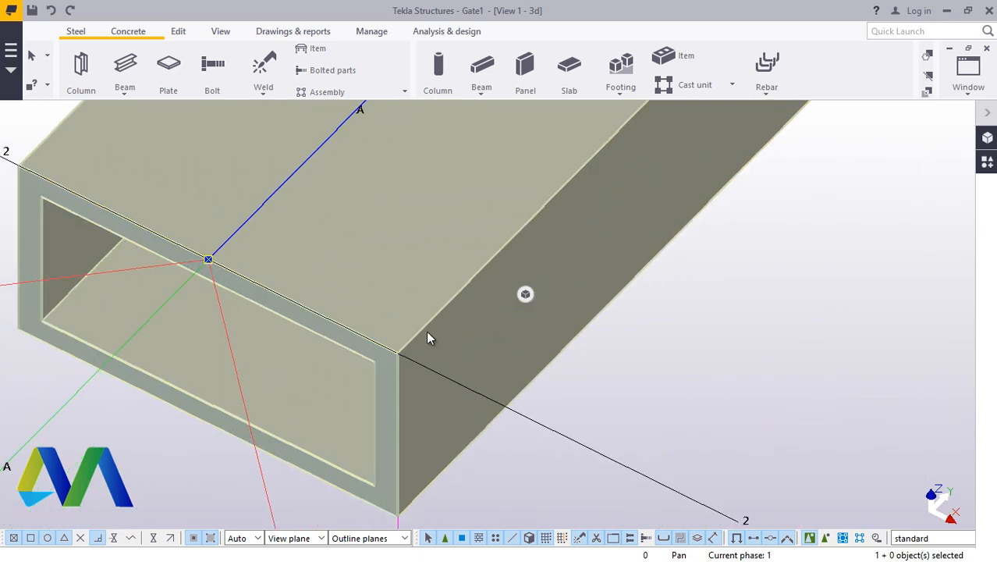
scroll(407, 367, "down", 5)
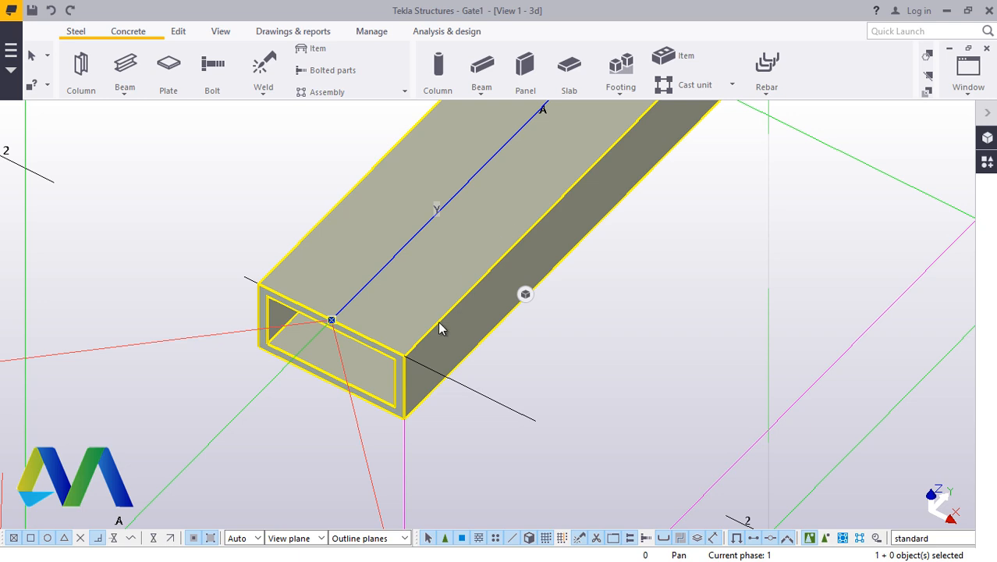
scroll(386, 360, "up", 1)
scroll(388, 352, "down", 6)
scroll(390, 339, "up", 2)
scroll(391, 336, "up", 2)
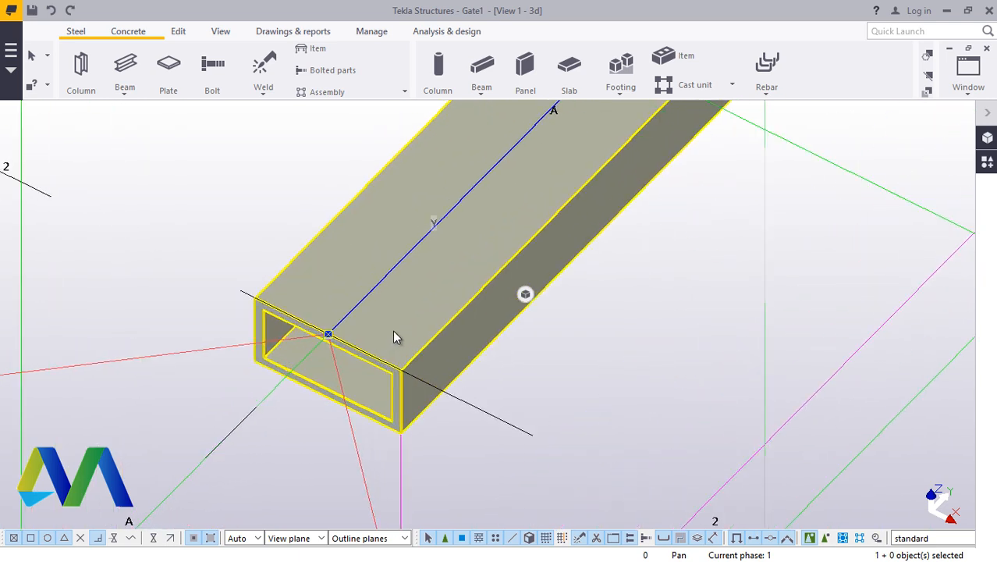
Move the beam up 50 mm, from the lower corner to the upper corner of its end at grid 2
left_click(655, 366)
left_click(448, 277)
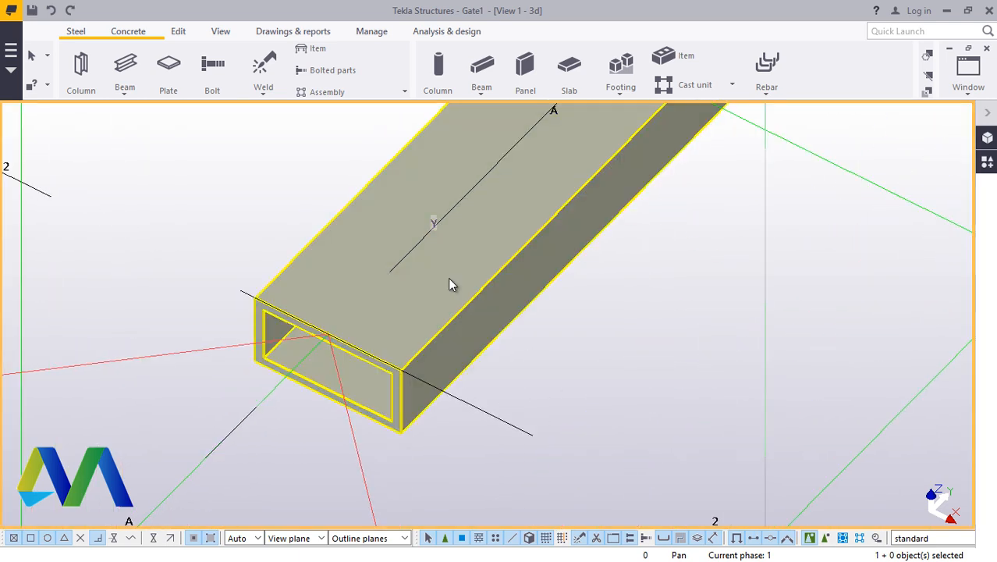
right_click(448, 277)
left_click(488, 284)
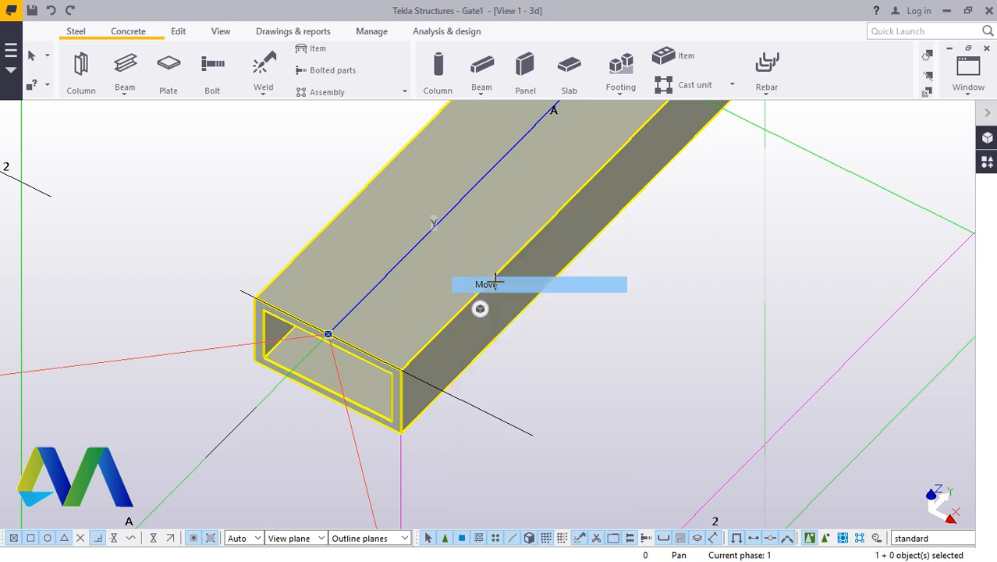
left_click(401, 430)
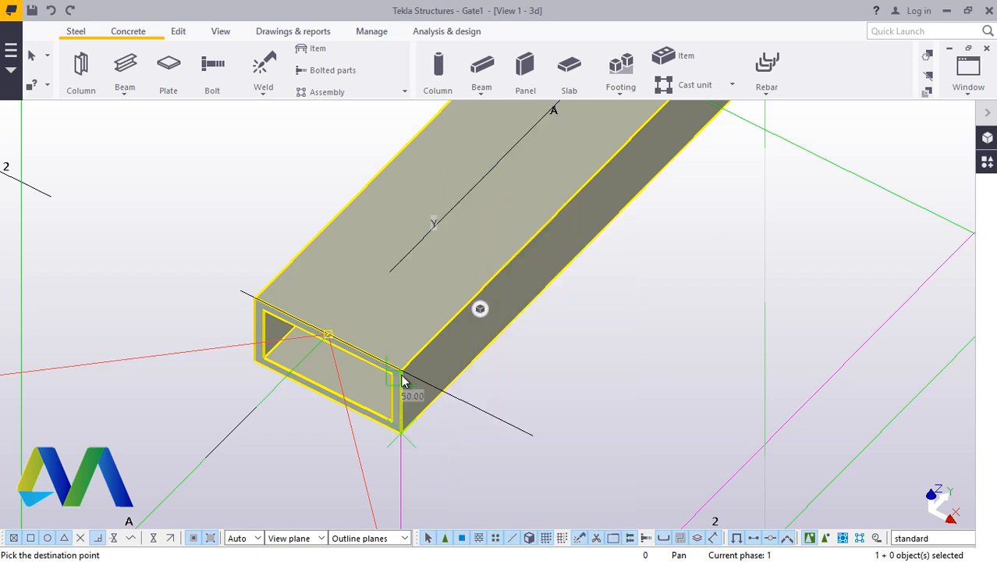
left_click(409, 376)
Place a 2300 mm vertical member from the lower corner of the beam's end at grid 2 and end the command
scroll(422, 347, "up", 1)
scroll(541, 380, "down", 6)
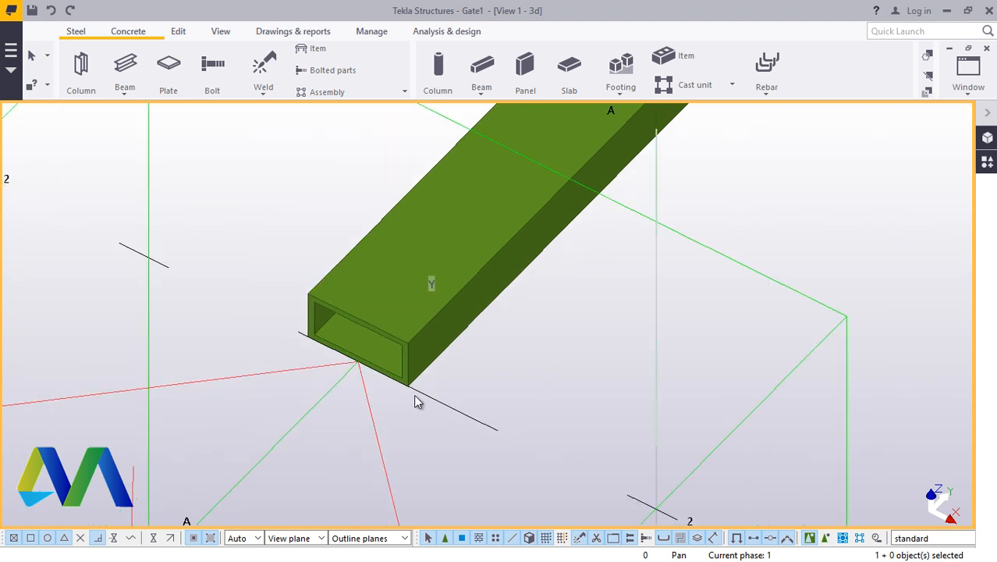
scroll(345, 412, "down", 5)
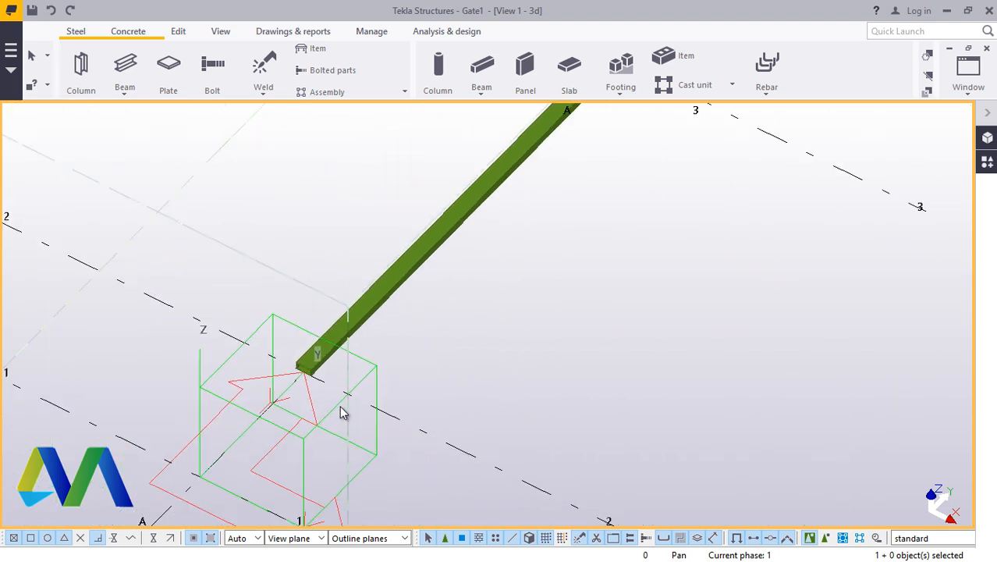
scroll(383, 371, "up", 3)
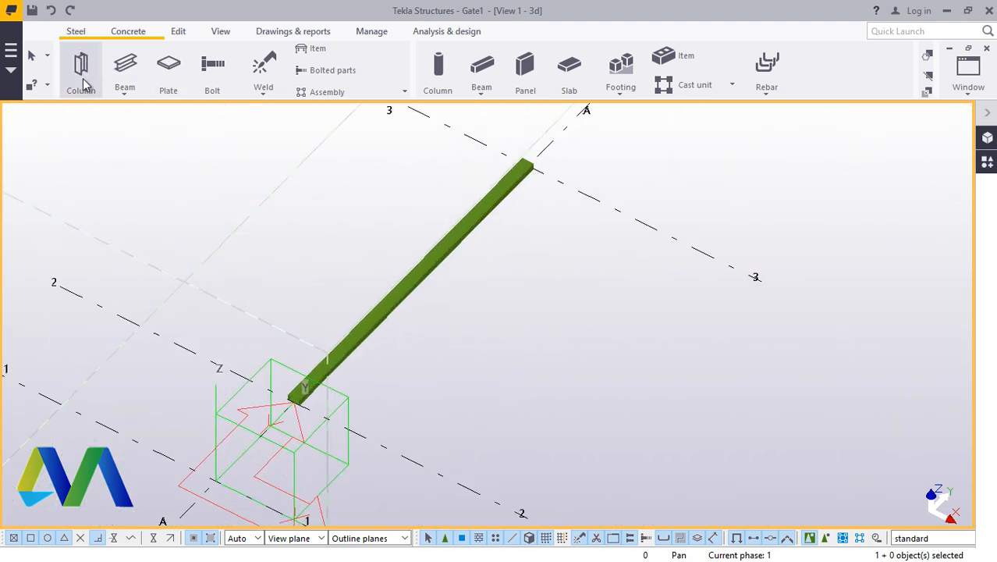
left_click(125, 90)
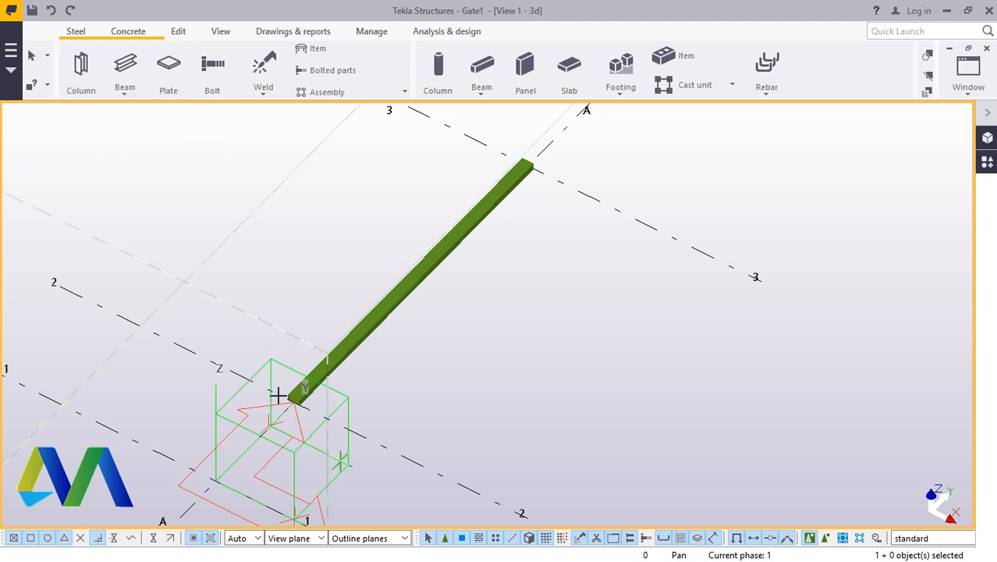
scroll(278, 396, "up", 6)
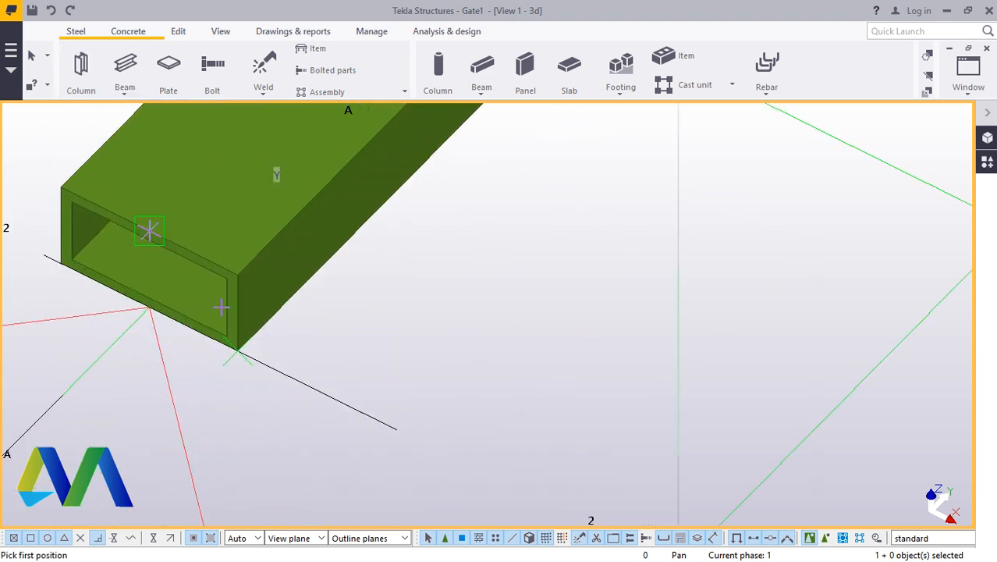
scroll(242, 351, "up", 2)
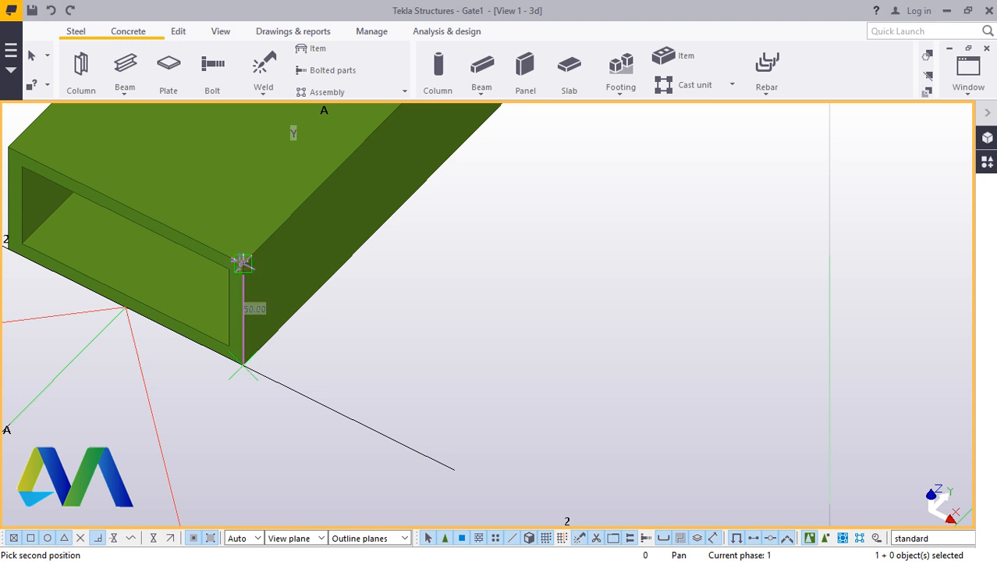
type("2300")
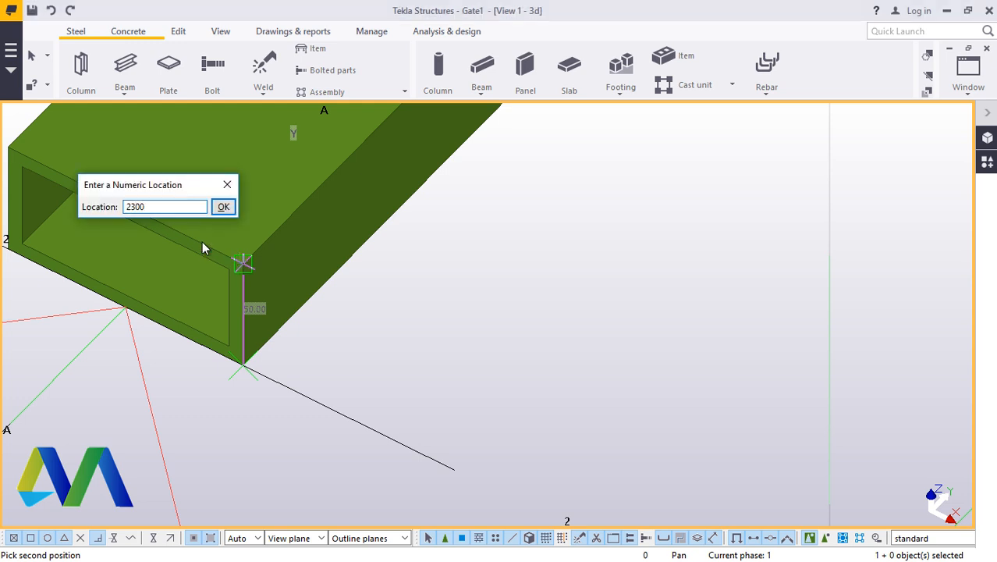
left_click(223, 207)
right_click(676, 291)
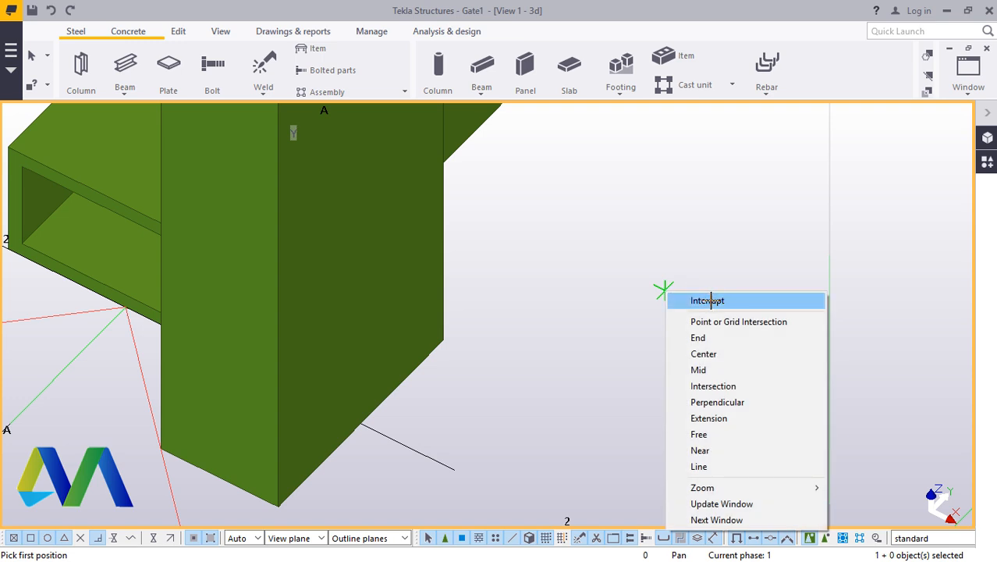
left_click(703, 300)
Set the vertical member's rotation to Below, modify it and close its column properties
double_click(433, 250)
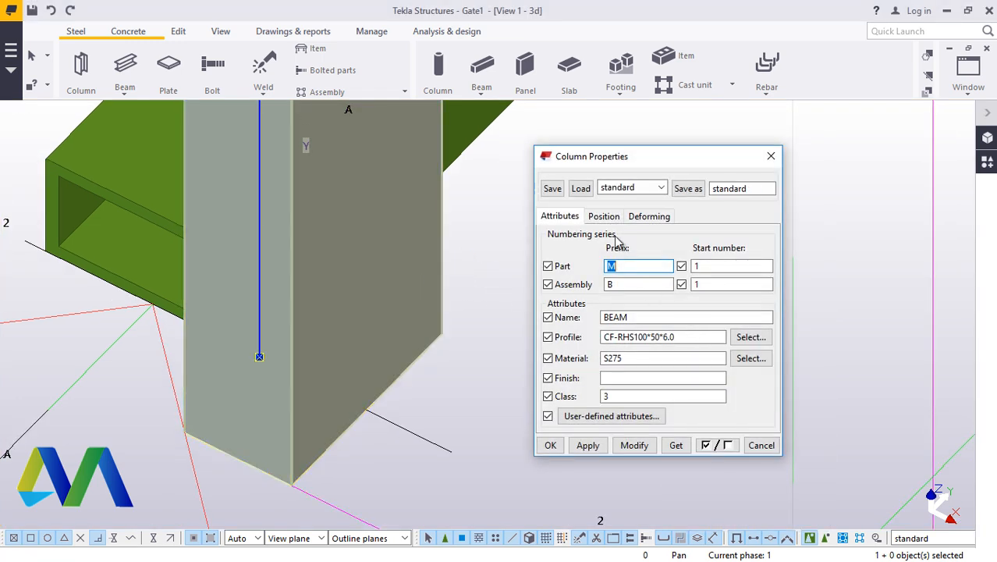
left_click(605, 217)
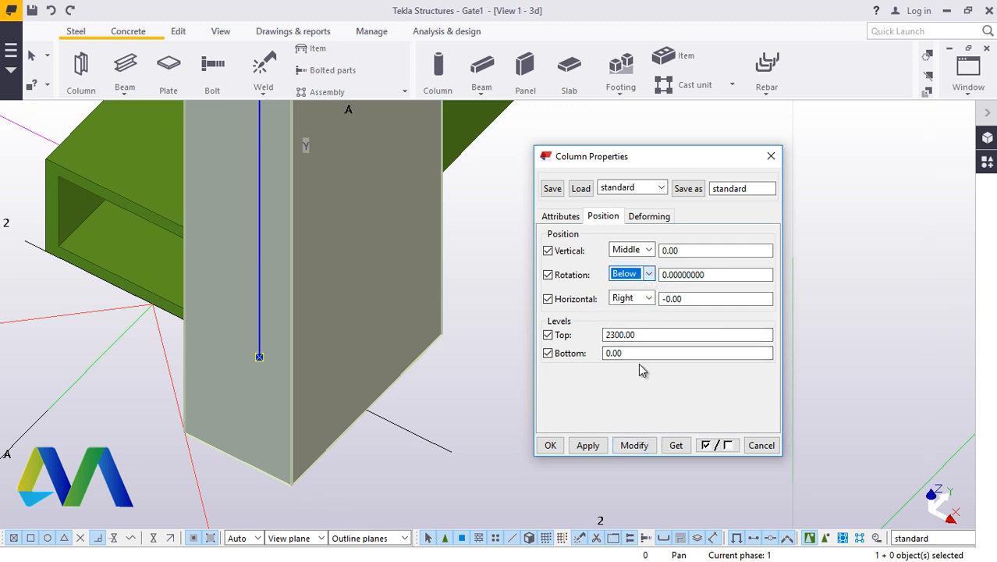
left_click(634, 446)
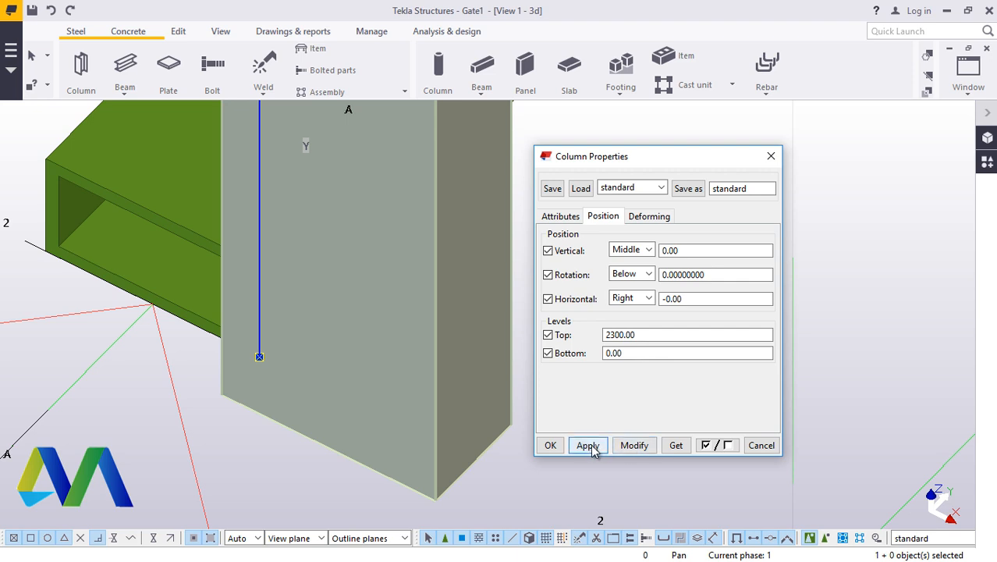
left_click(550, 445)
Move the vertical member from its lower corner onto the upper corner of the bottom beam's end at grid 2
right_click(492, 262)
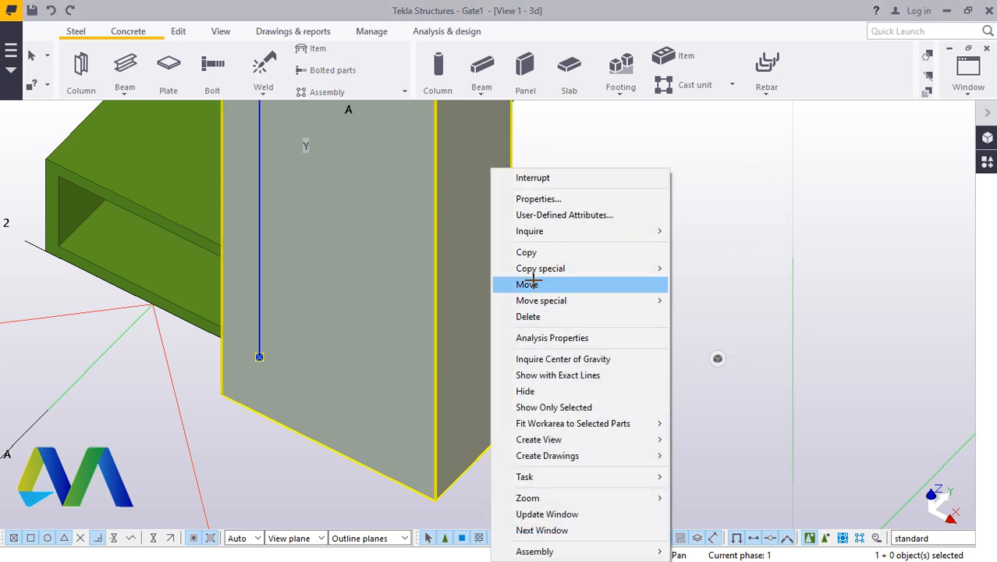
left_click(527, 284)
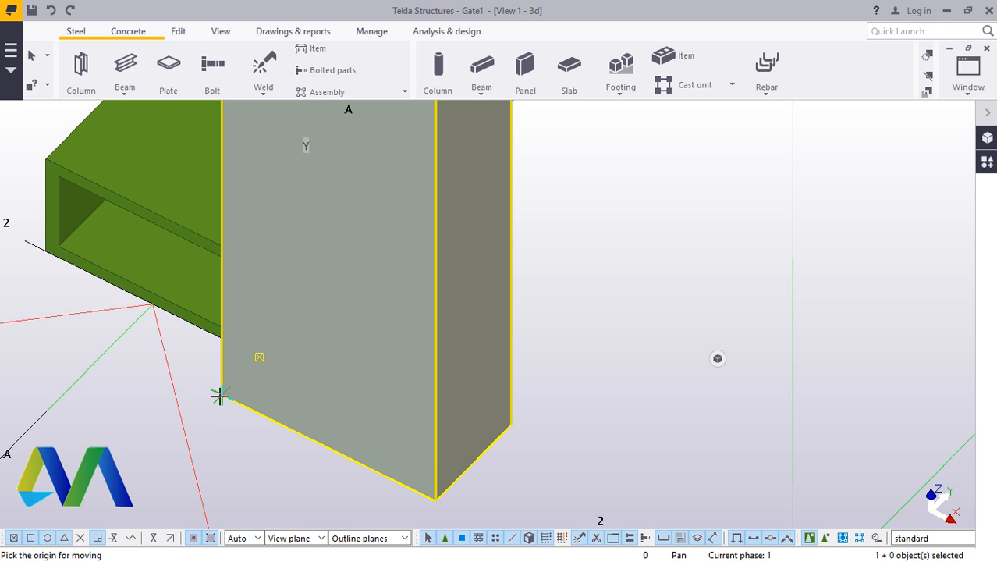
left_click(45, 161)
left_click(445, 313)
scroll(260, 420, "down", 6)
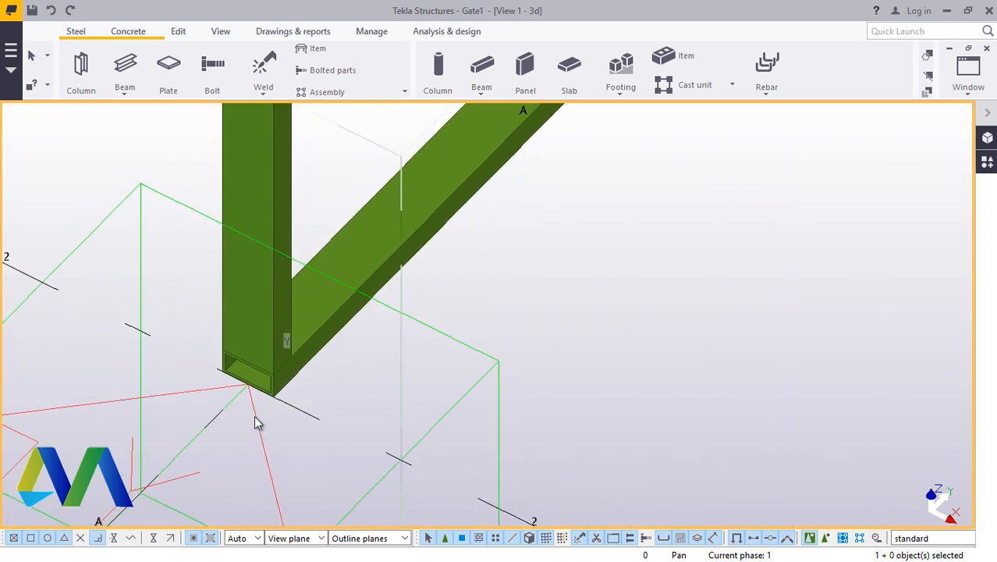
Set the work plane to the bottom beam's long side face, at the lower corner of its grid 2 end, and end the command
scroll(257, 421, "up", 5)
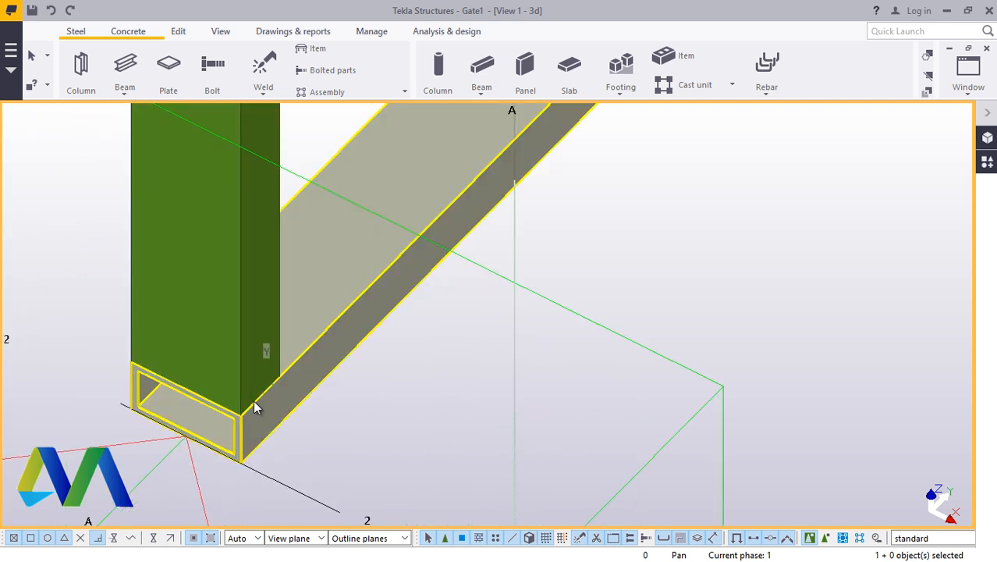
left_click(180, 31)
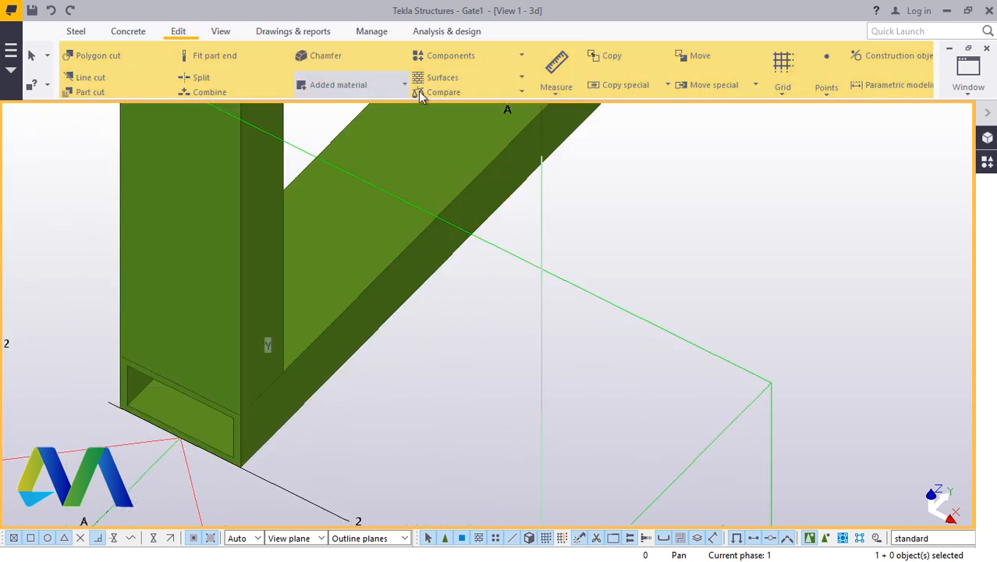
left_click(220, 31)
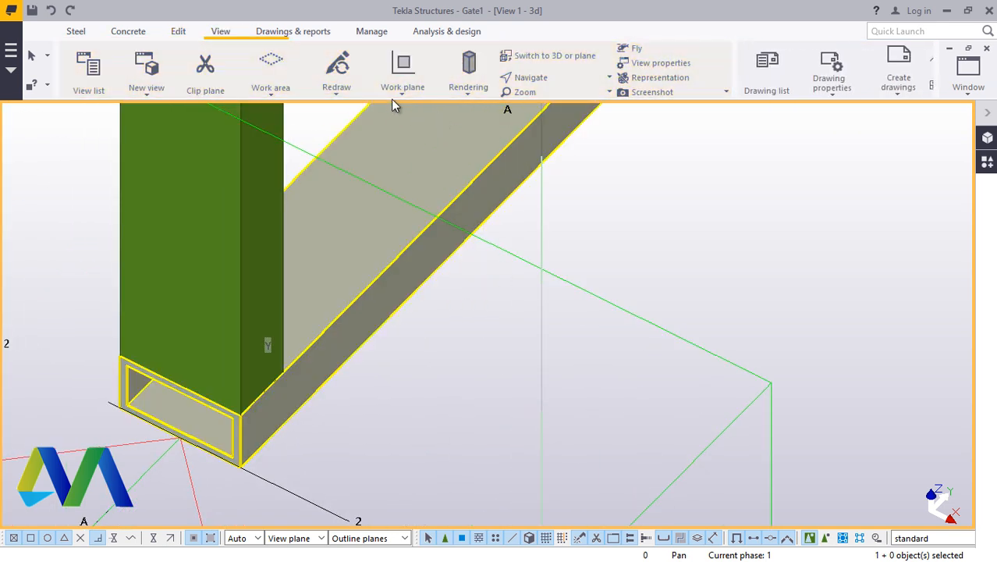
left_click(412, 125)
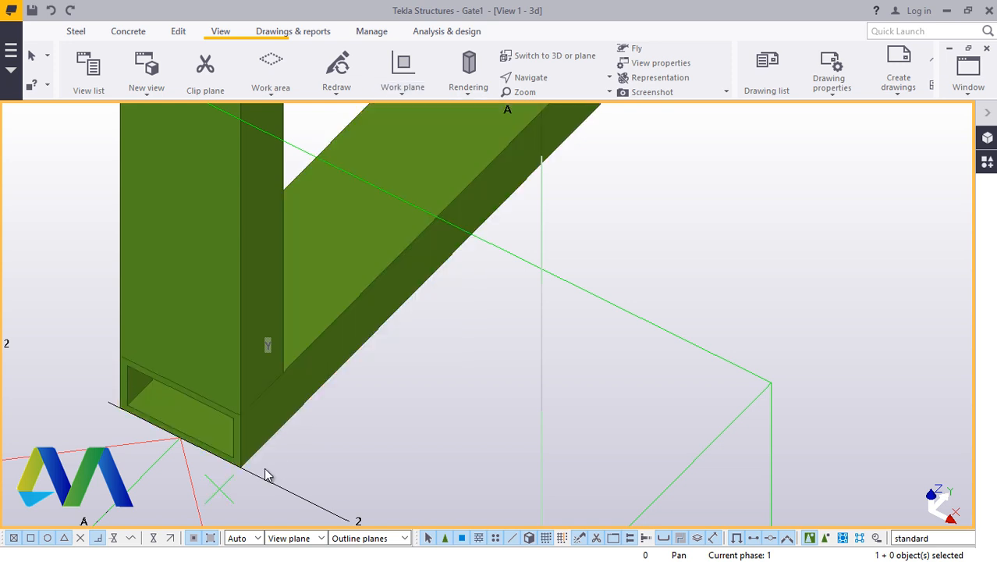
left_click(246, 469)
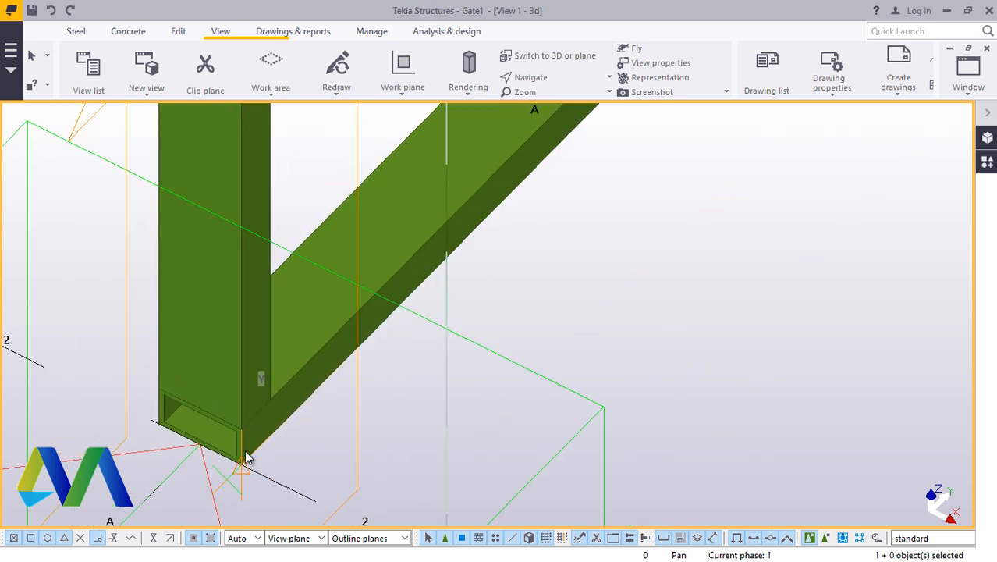
right_click(337, 410)
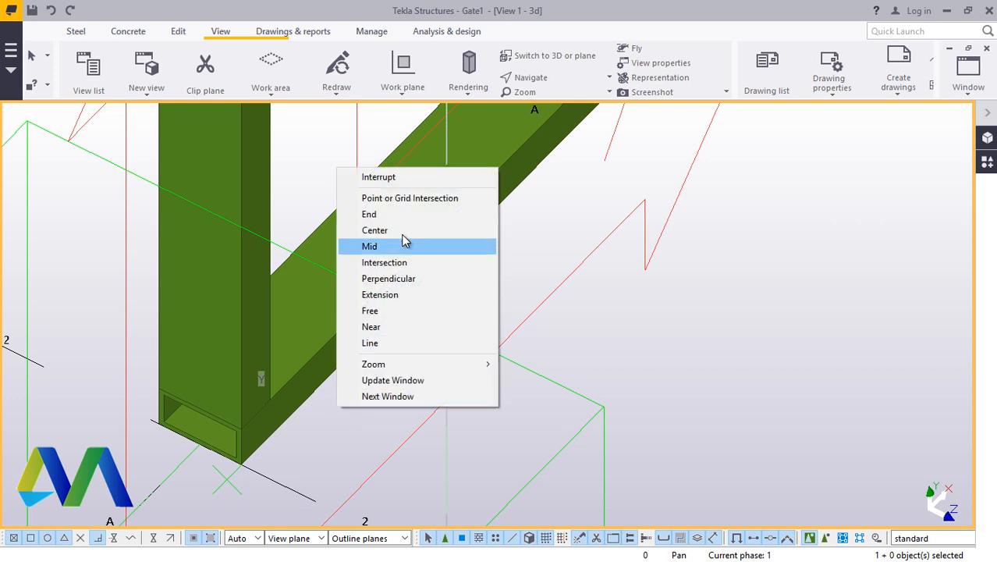
left_click(371, 176)
Mirror-copy the vertical member to the beam's other end about the vertical line through the beam's midpoint, angle -90, and end the command
scroll(384, 325, "down", 8)
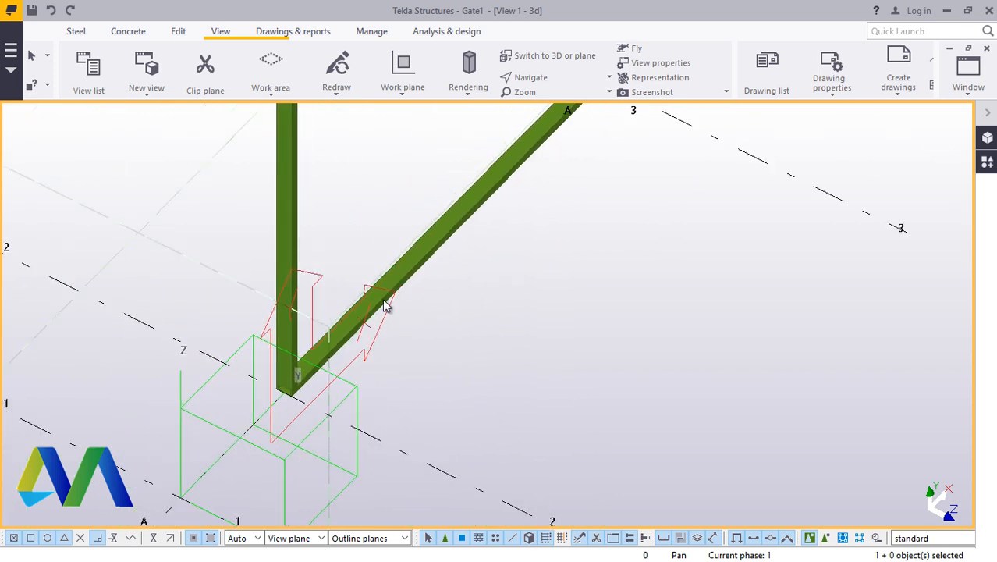
scroll(418, 285, "up", 10)
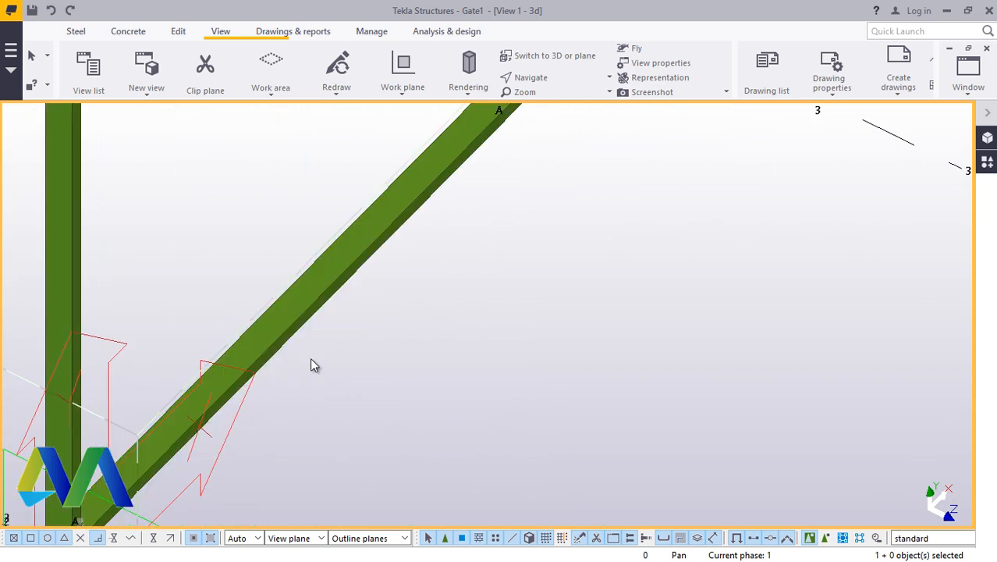
scroll(500, 293, "down", 2)
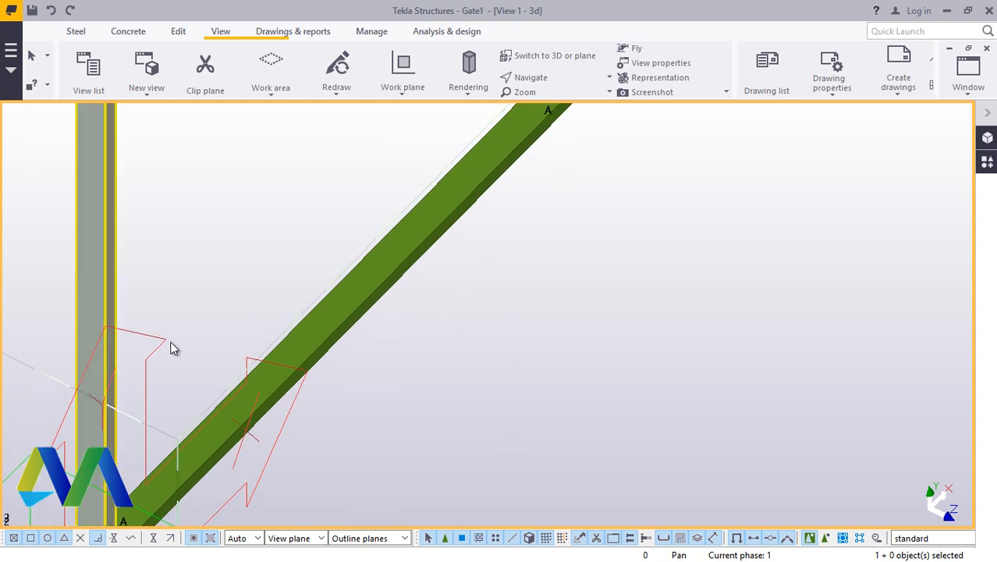
scroll(179, 305, "down", 4)
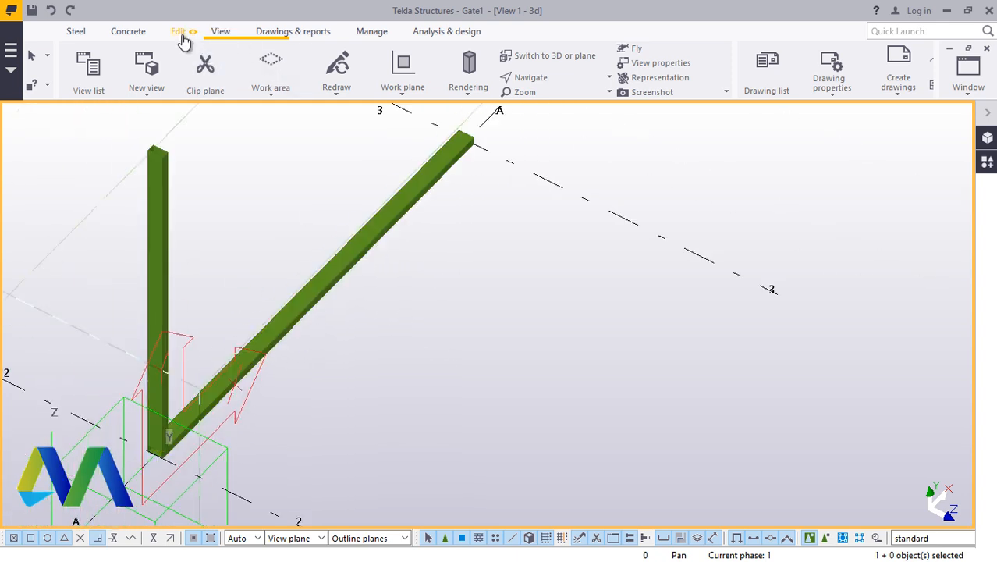
left_click(152, 191)
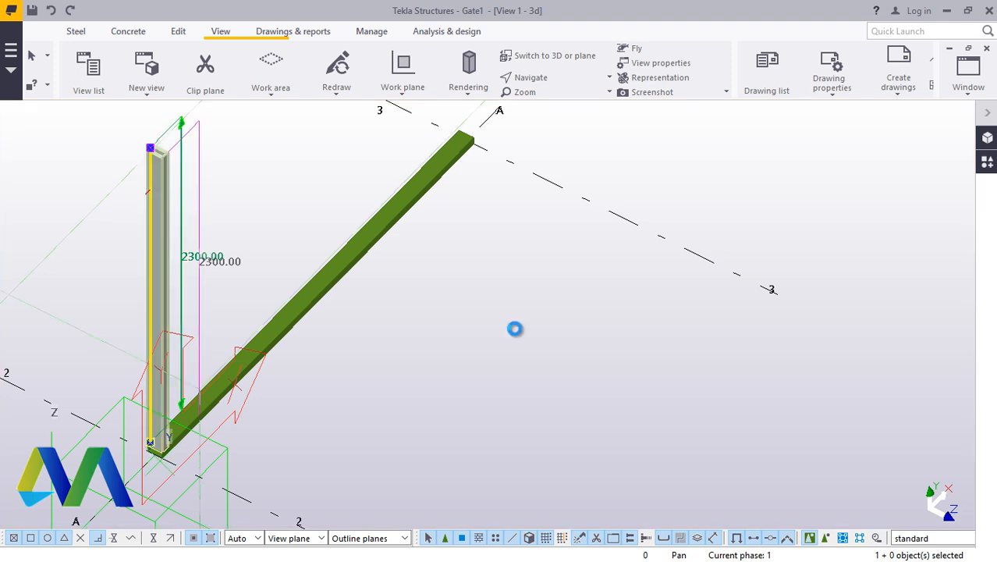
right_click(559, 334)
mouse_move(629, 270)
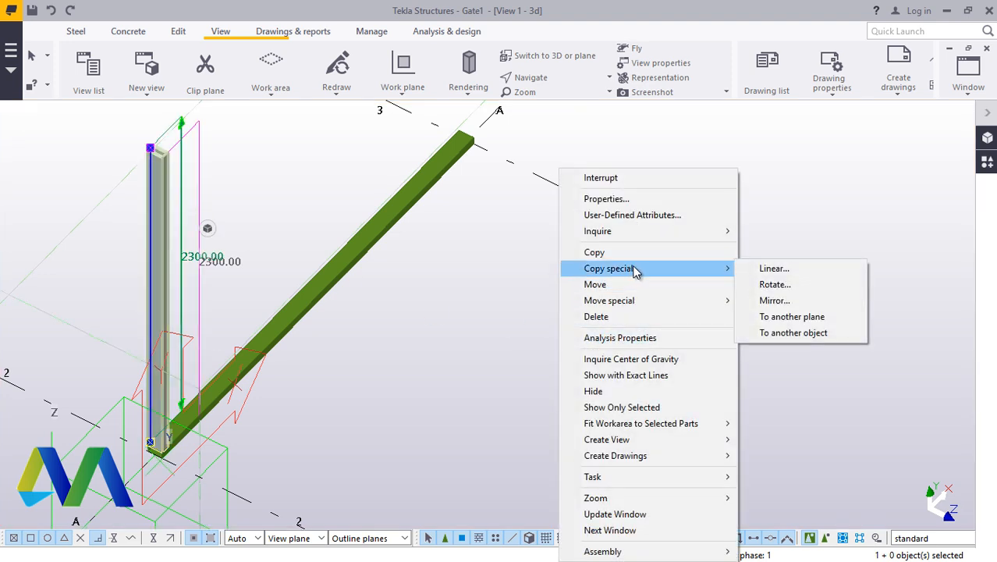
left_click(776, 301)
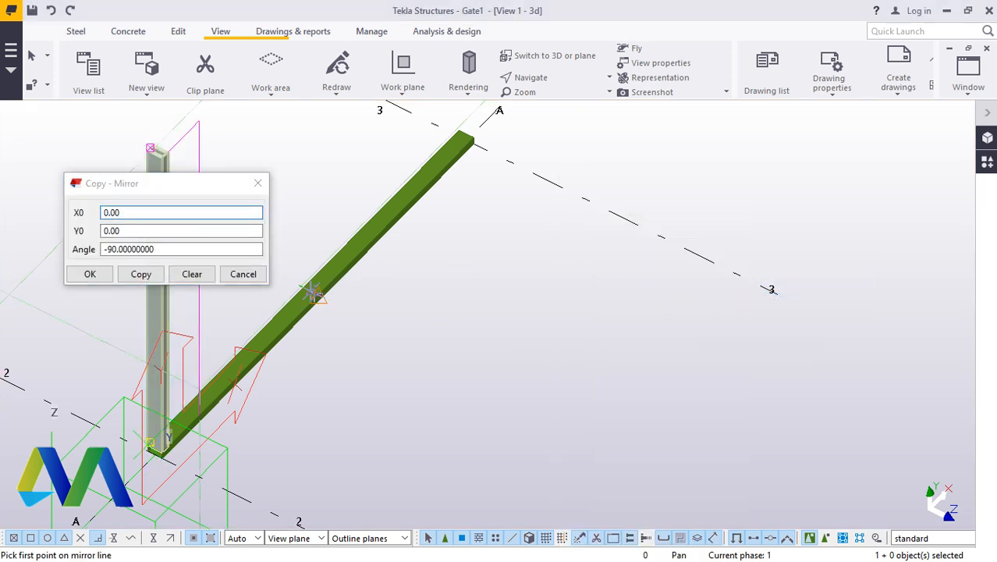
scroll(312, 288, "up", 5)
scroll(331, 313, "up", 3)
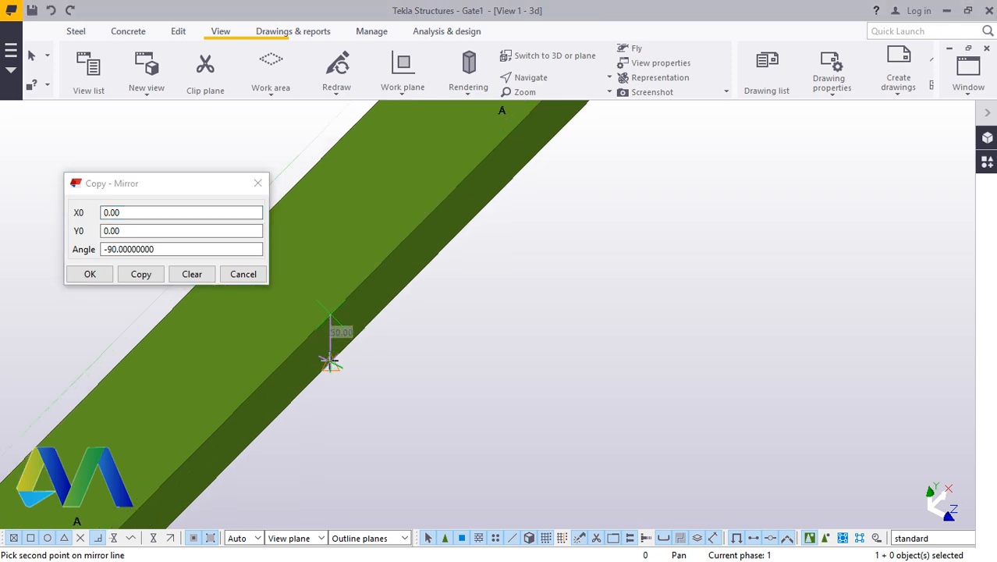
left_click(139, 274)
right_click(546, 300)
left_click(566, 313)
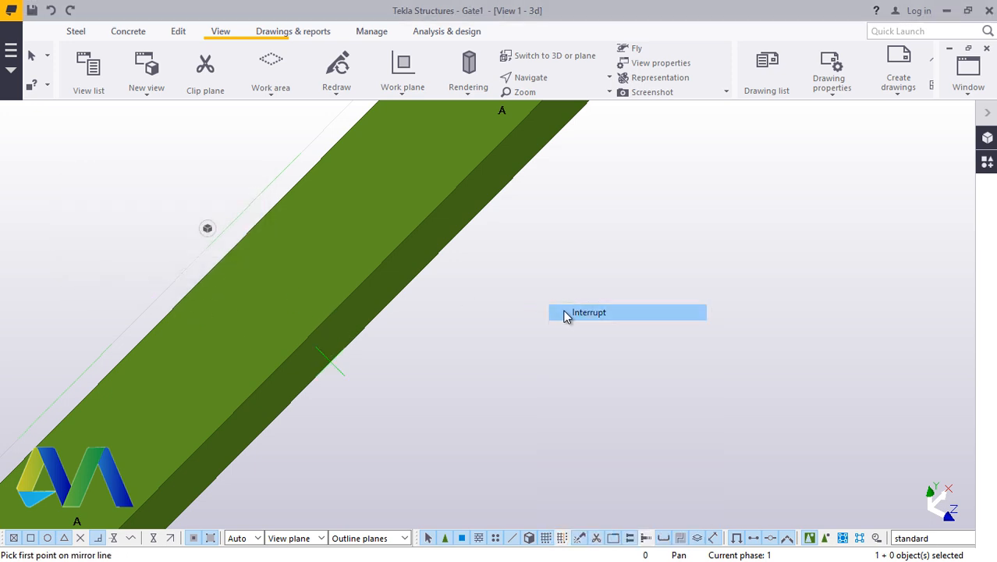
scroll(542, 337, "down", 10)
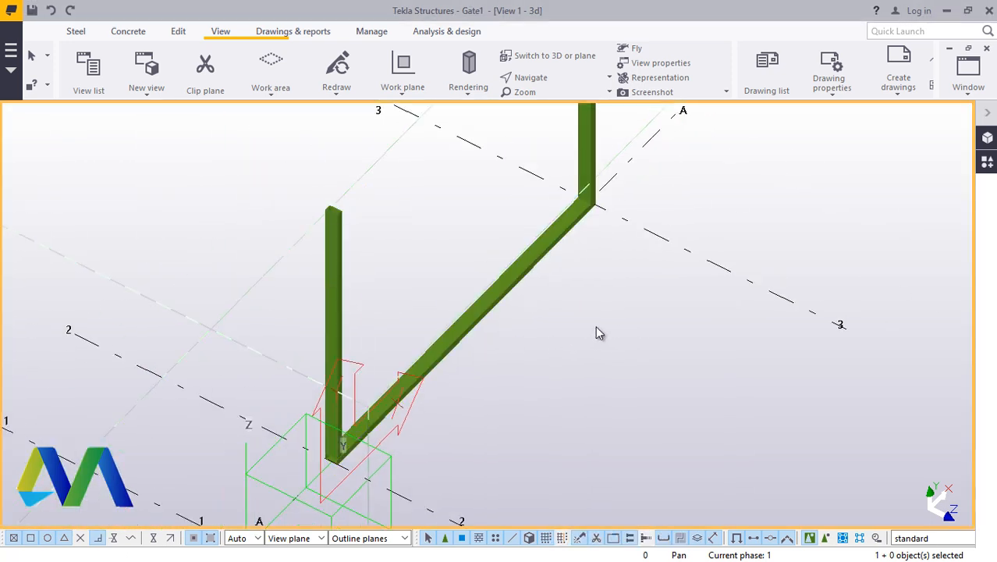
Copy the bottom beam up 2350 mm, from its lower corner at grid 2 to the vertical member's top corner, and end the command
scroll(581, 301, "down", 8)
scroll(593, 175, "up", 9)
scroll(554, 169, "down", 7)
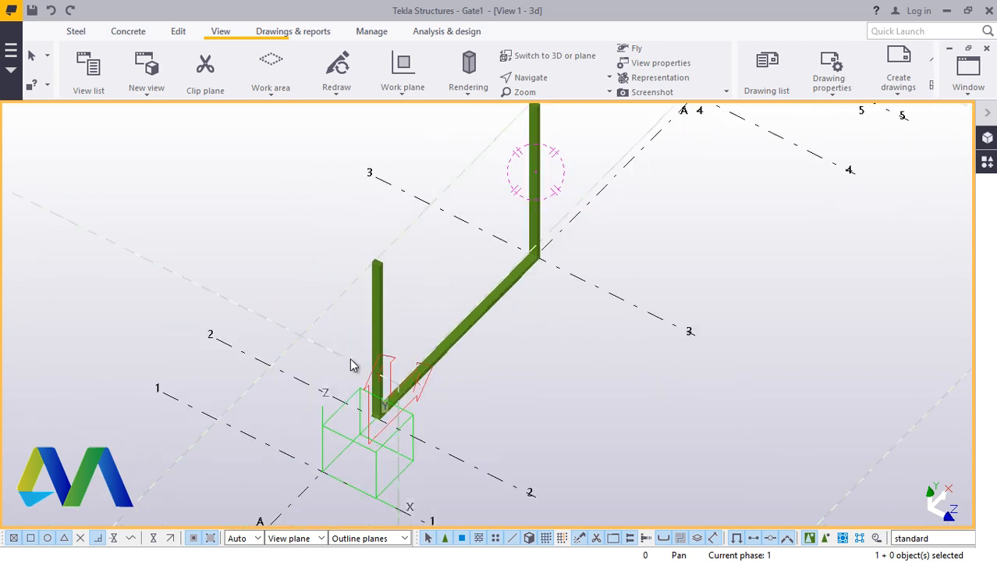
scroll(351, 364, "up", 10)
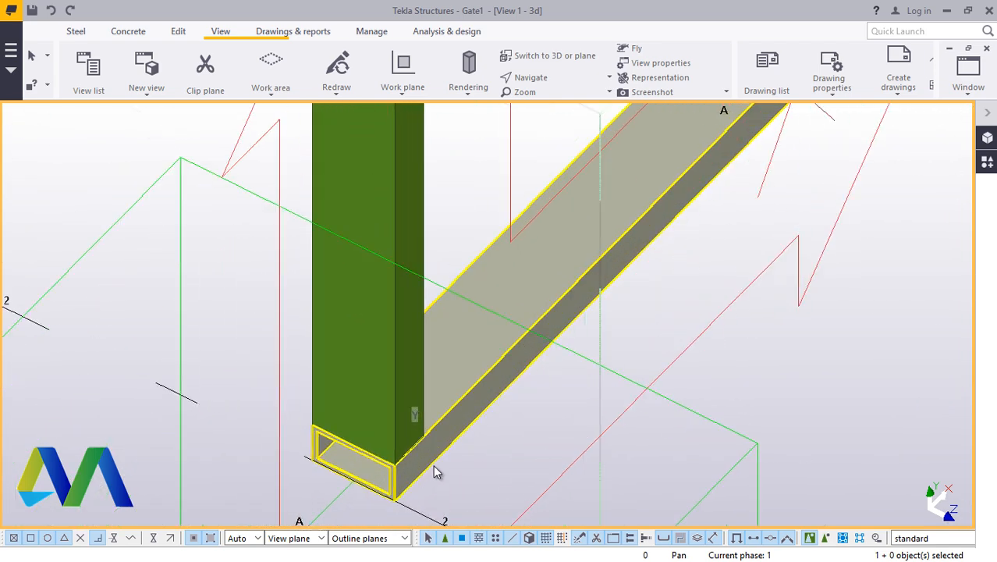
scroll(434, 468, "down", 2)
right_click(567, 403)
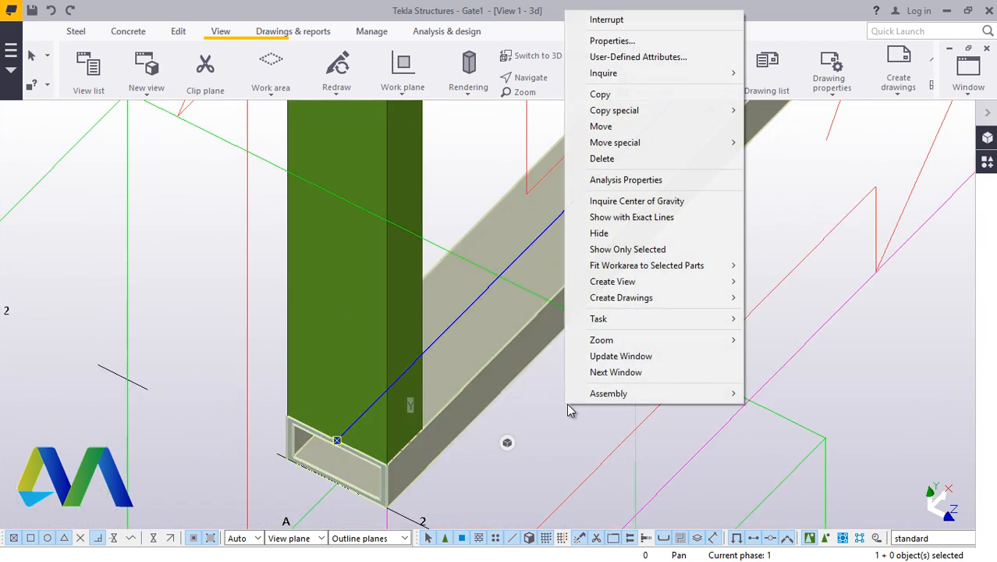
left_click(609, 127)
scroll(452, 363, "up", 3)
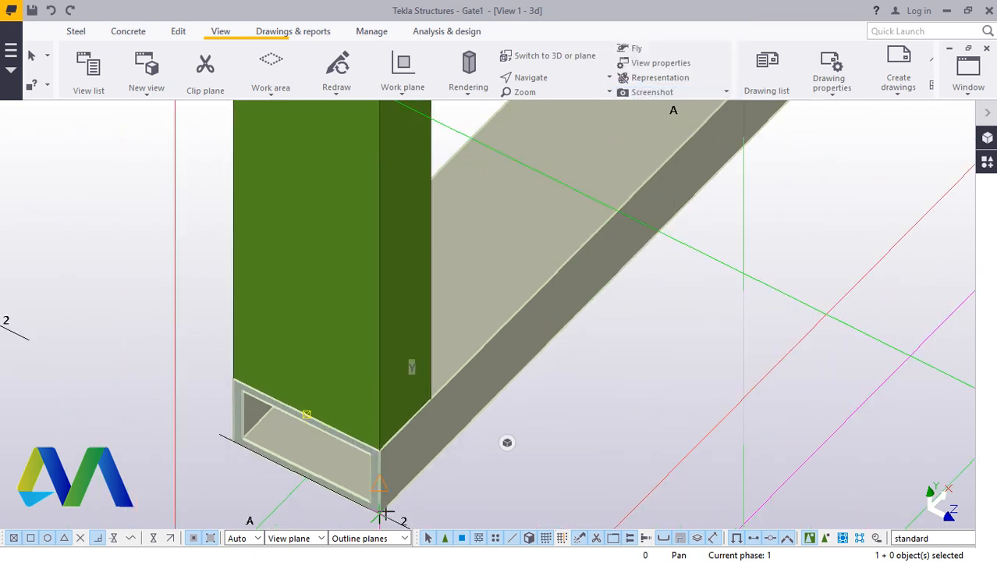
scroll(384, 515, "up", 1)
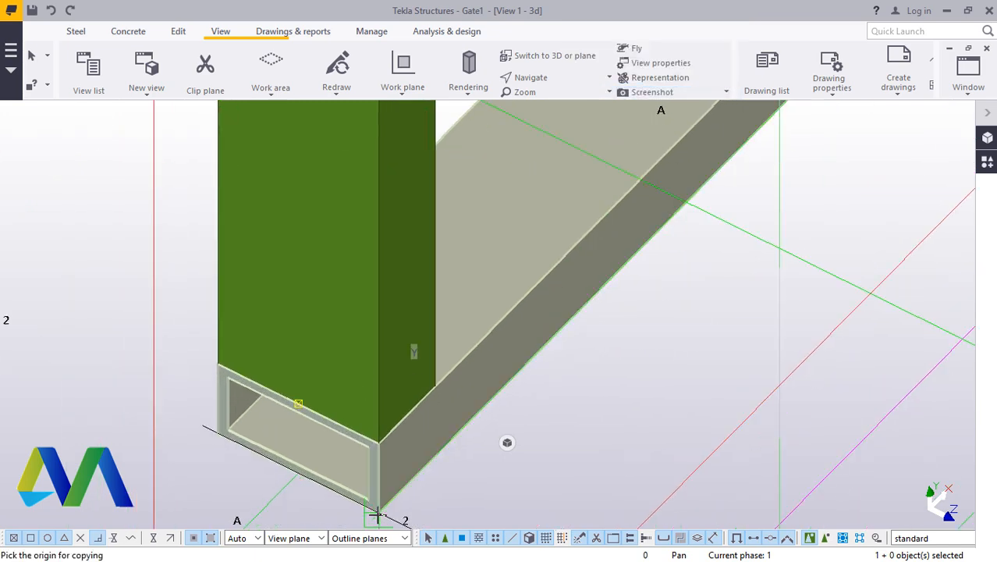
left_click(377, 516)
scroll(377, 516, "down", 6)
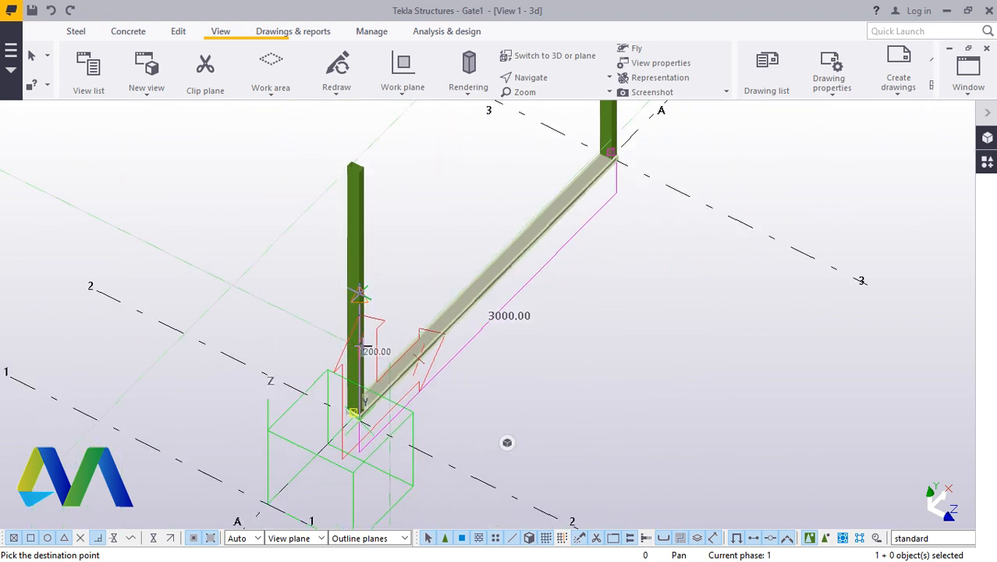
scroll(363, 156, "up", 5)
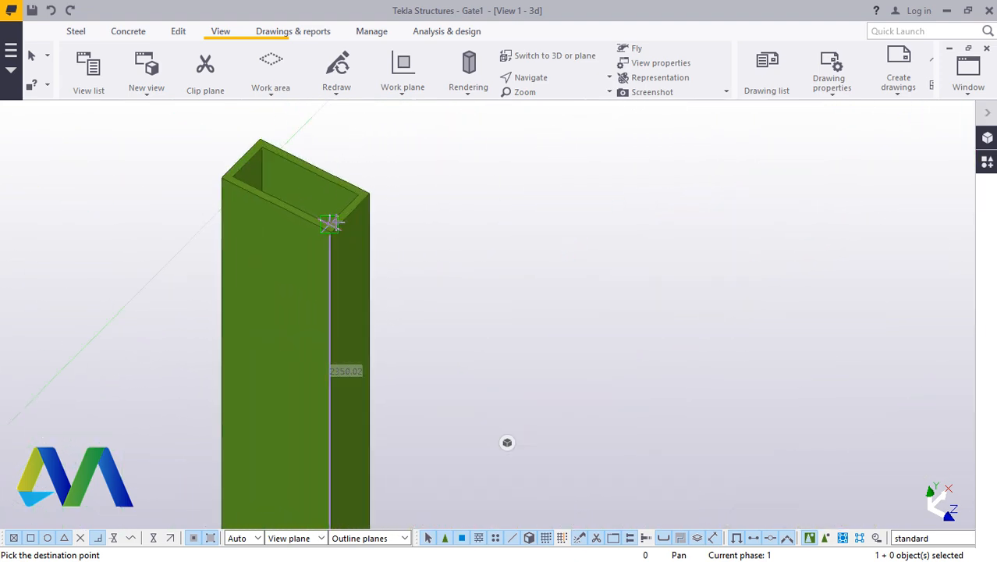
scroll(331, 224, "up", 3)
left_click(322, 237)
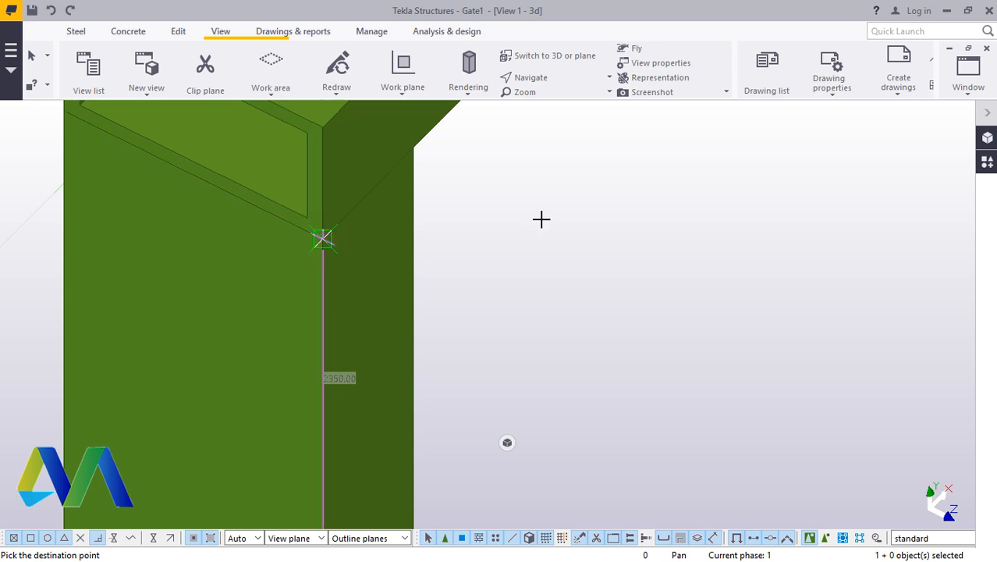
right_click(561, 215)
left_click(595, 224)
Copy the top beam down 1175 mm, from its end's vertical edge midpoint at grid 2 to the vertical member's edge midpoint, and end the command
scroll(367, 237, "down", 4)
scroll(274, 266, "down", 8)
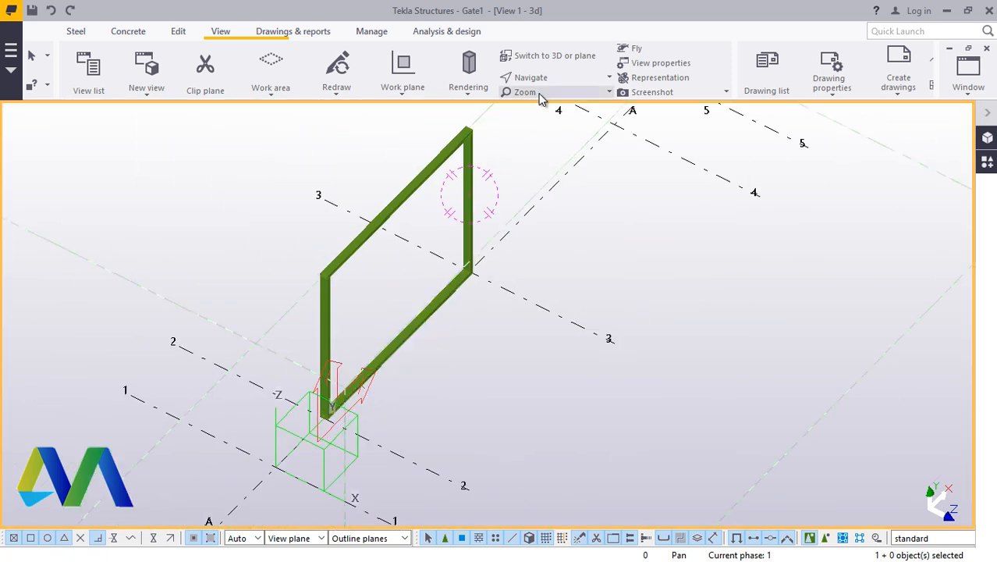
middle_click_drag(374, 370, 302, 356, "ctrl")
scroll(293, 350, "up", 4)
middle_click_drag(253, 324, 404, 278, "ctrl")
right_click(402, 278)
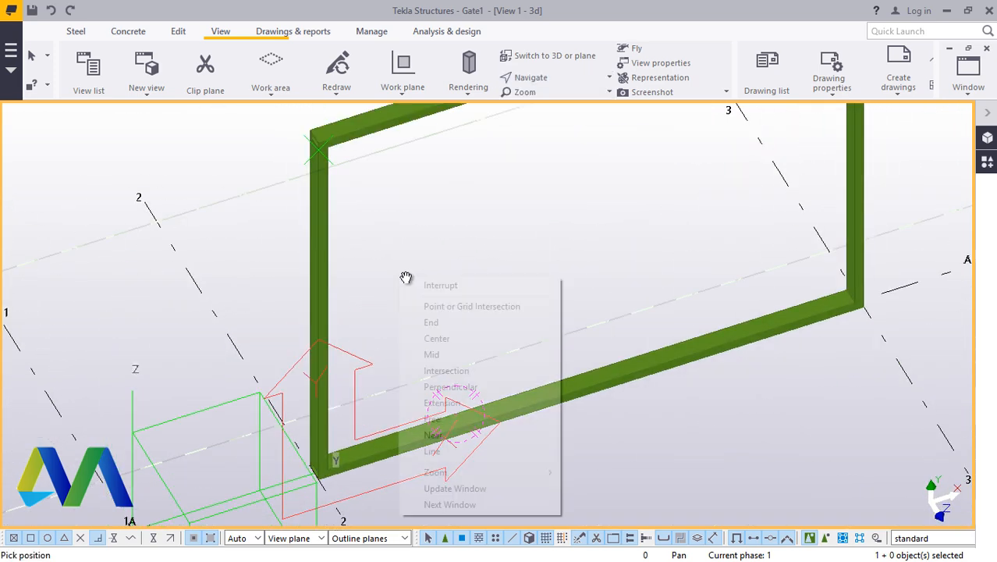
left_click(430, 289)
scroll(337, 162, "up", 3)
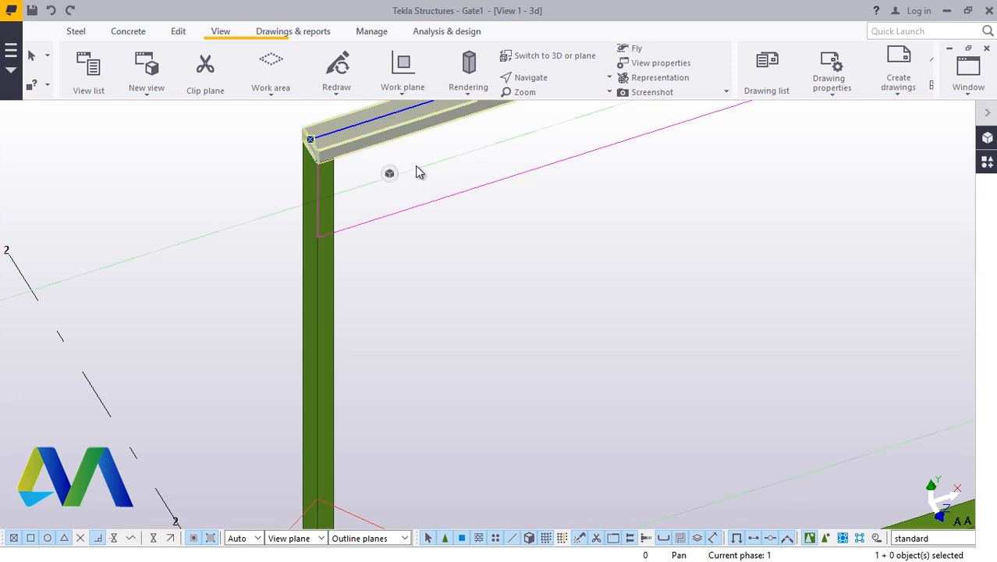
right_click(417, 170)
left_click(501, 251)
scroll(301, 143, "up", 5)
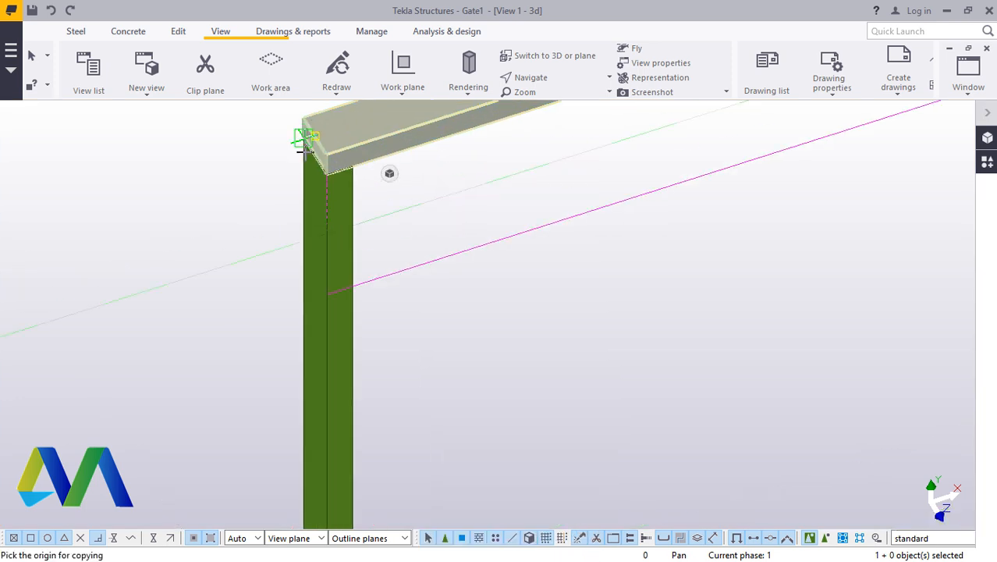
scroll(340, 149, "up", 2)
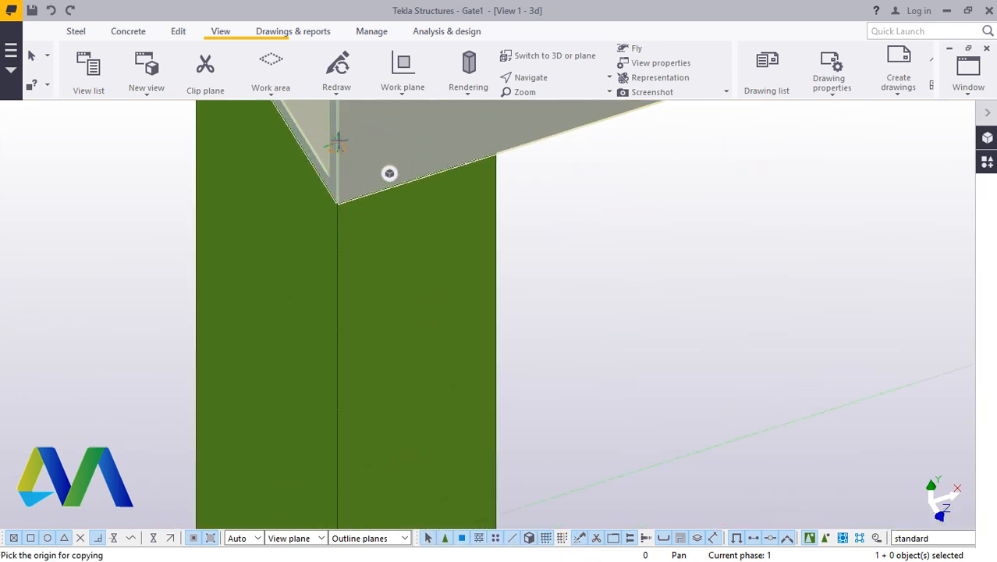
scroll(318, 141, "down", 8)
scroll(320, 432, "up", 3)
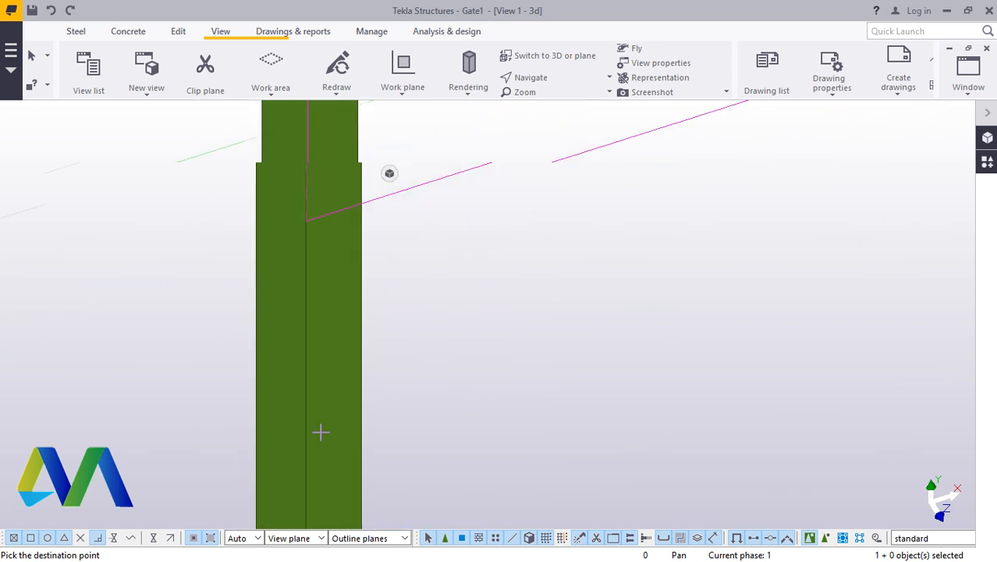
scroll(302, 196, "down", 2)
scroll(301, 193, "down", 3)
scroll(297, 444, "up", 4)
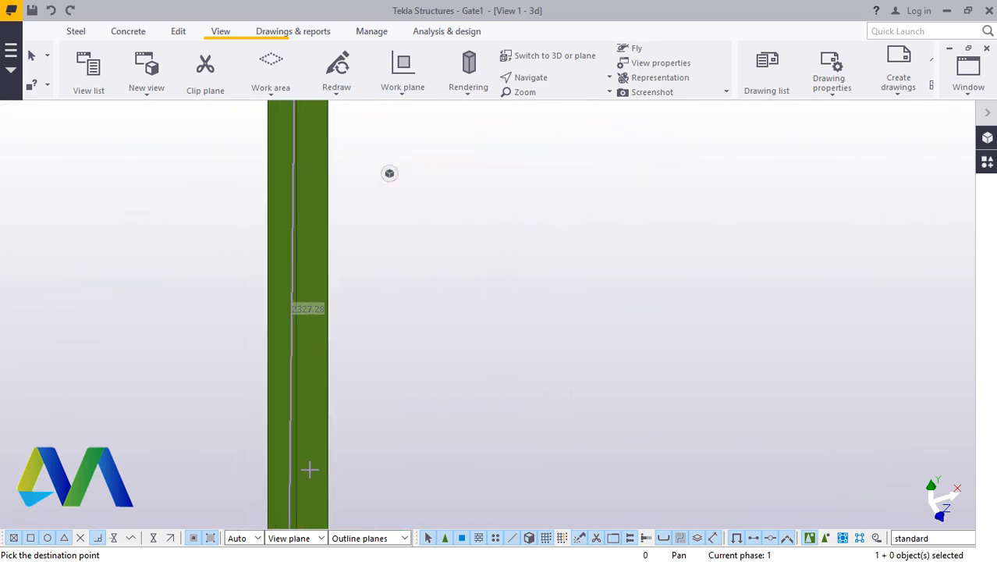
scroll(296, 438, "up", 1)
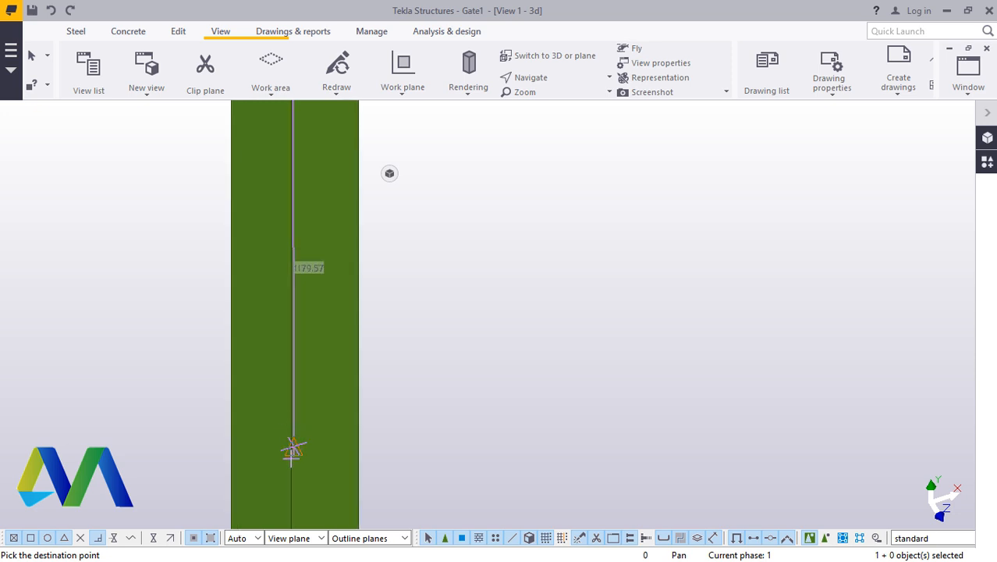
scroll(291, 454, "up", 1)
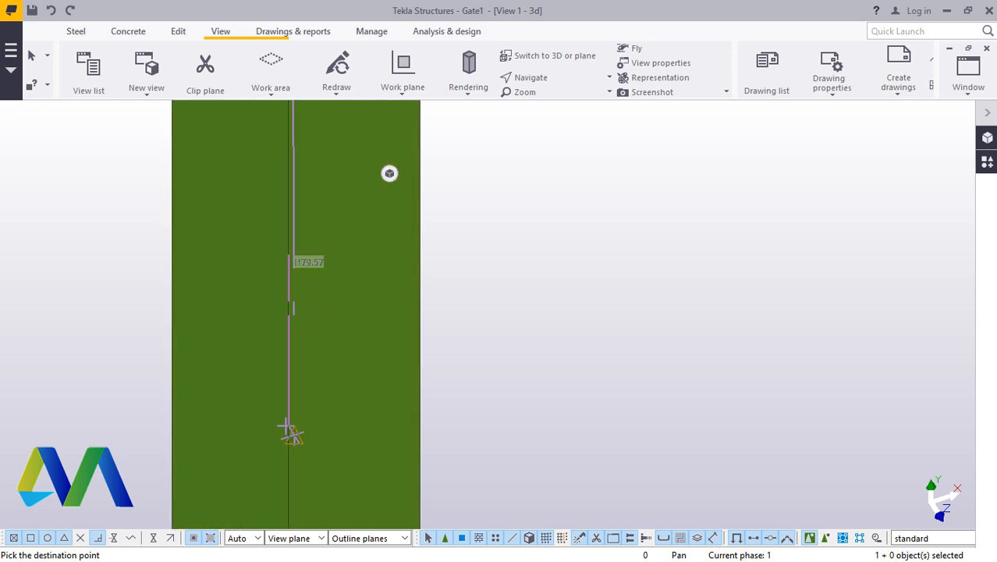
scroll(287, 429, "down", 2)
scroll(279, 400, "up", 2)
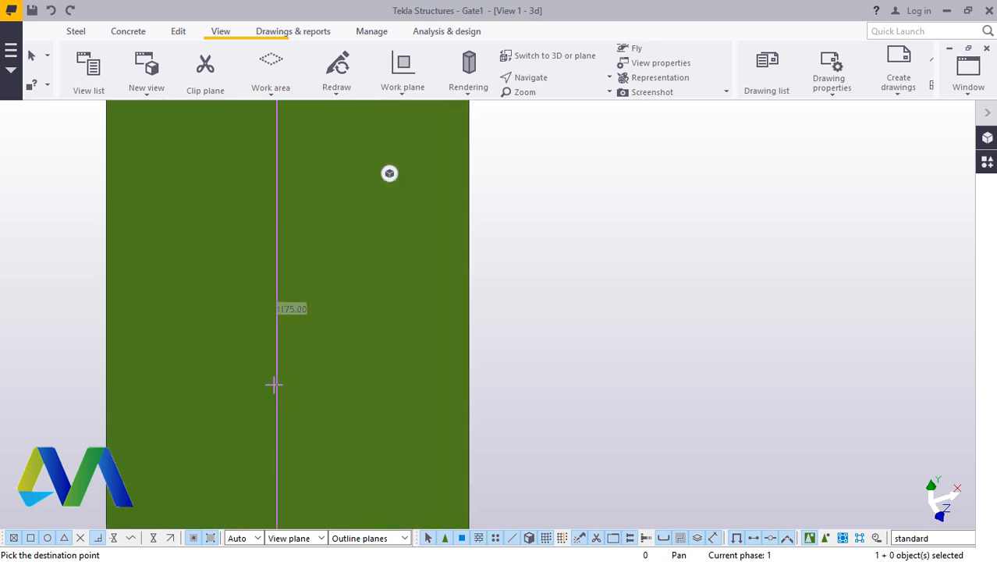
scroll(273, 383, "down", 2)
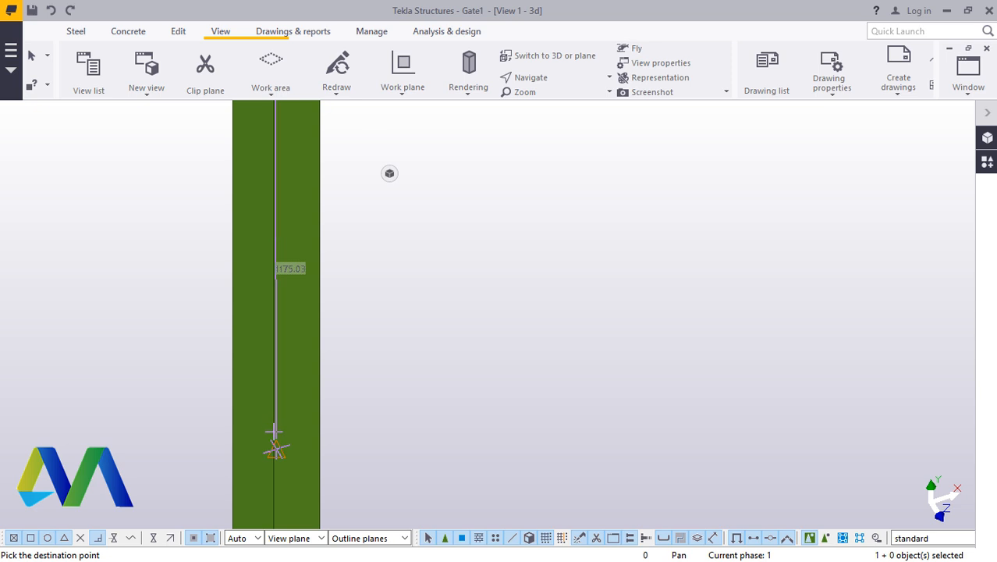
scroll(273, 455, "up", 2)
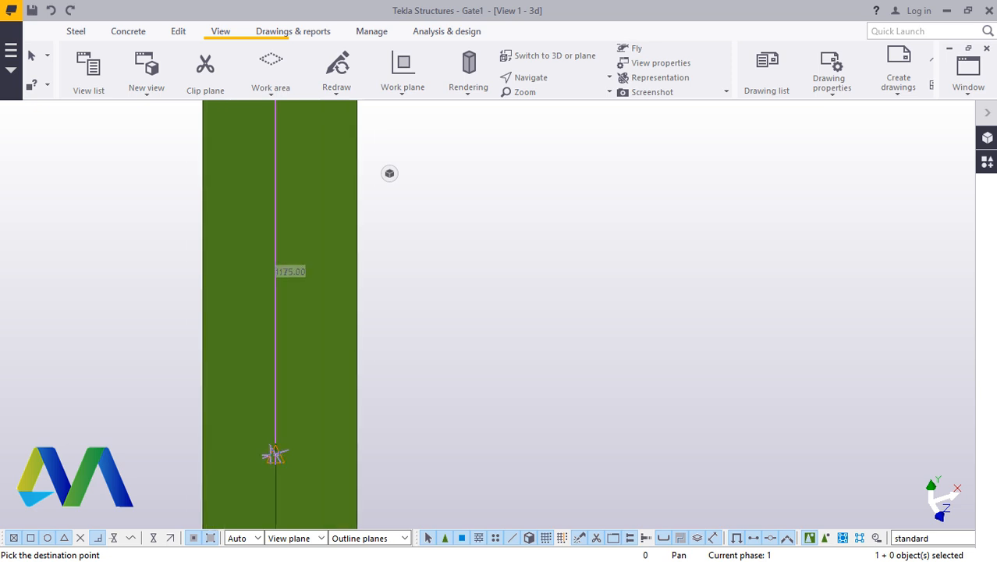
left_click(275, 457)
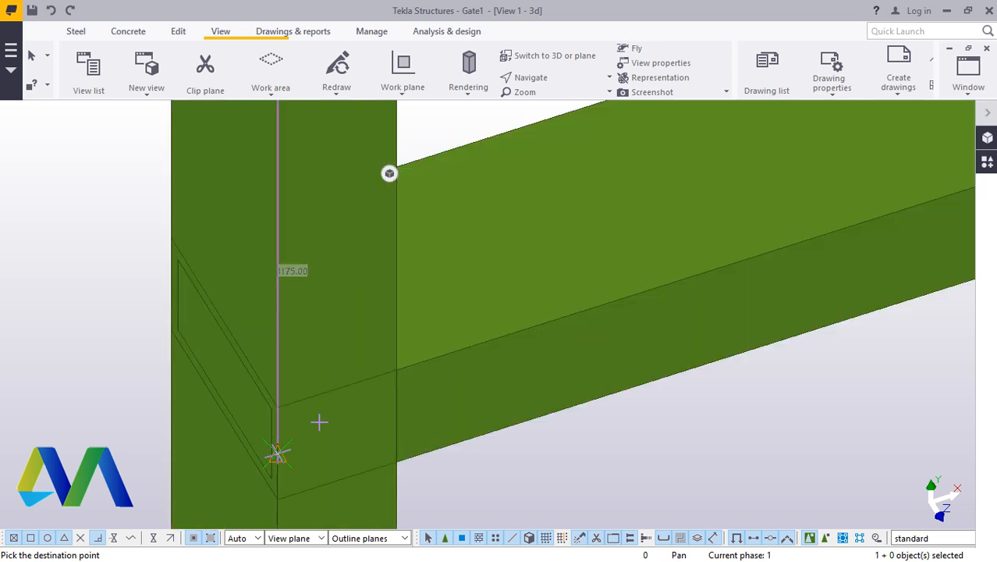
right_click(399, 310)
left_click(421, 318)
Apply a part cut to the middle beam's grid 2 end, using the vertical member there as the cutting part
scroll(269, 352, "down", 3)
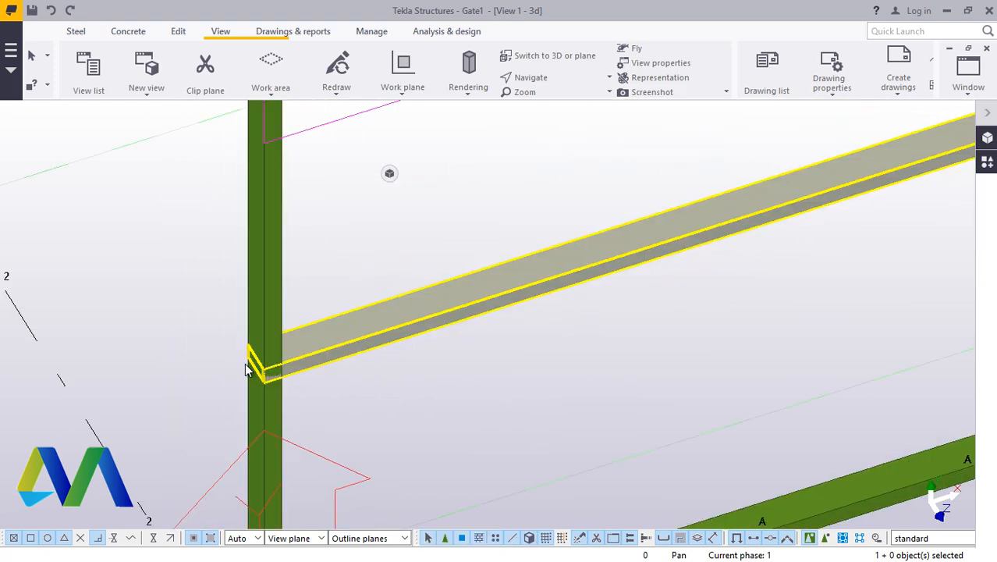
scroll(246, 370, "down", 4)
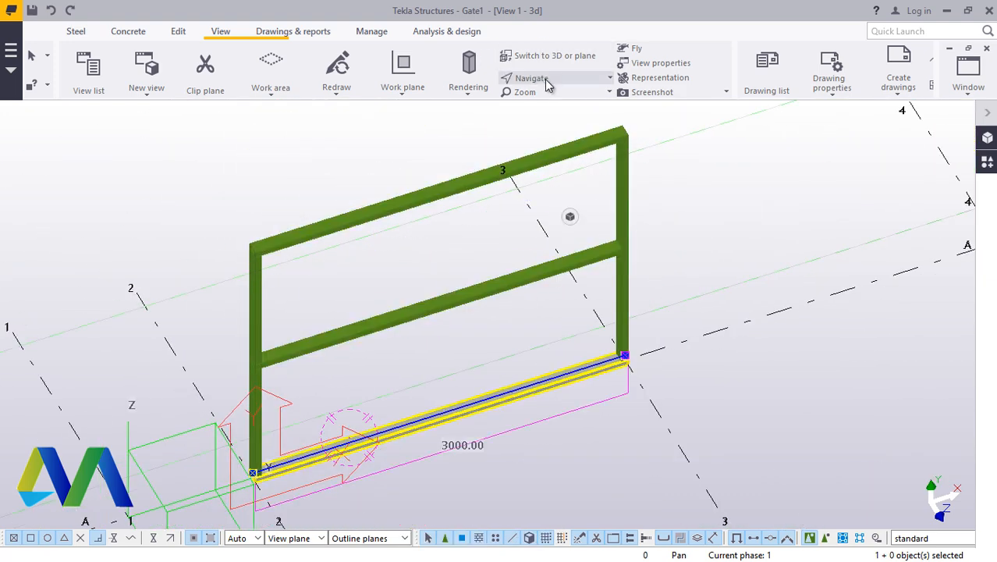
left_click(546, 79)
left_click_drag(427, 338, 444, 252)
scroll(394, 243, "up", 5)
right_click(380, 186)
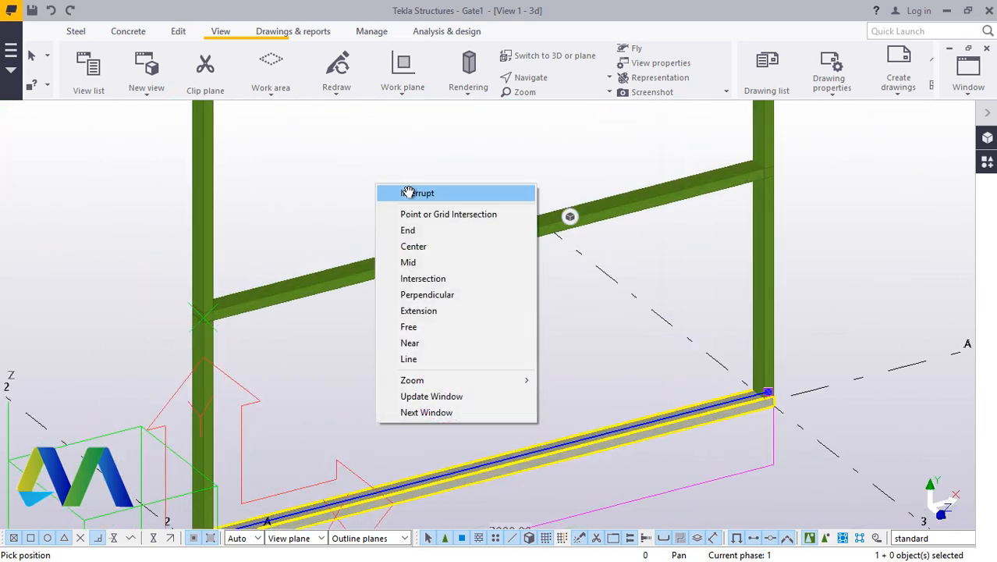
left_click(408, 193)
left_click(402, 175)
scroll(238, 326, "up", 8)
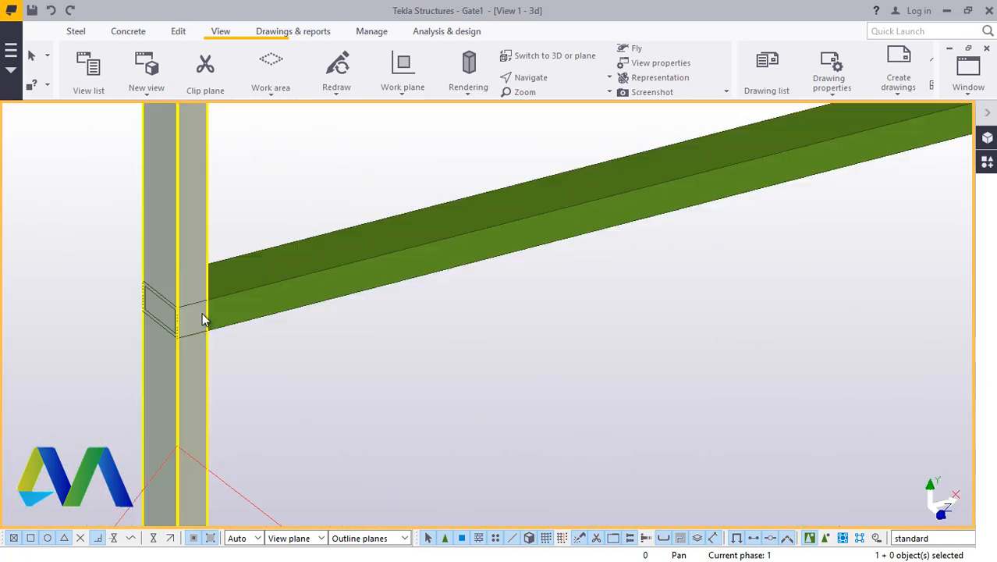
scroll(177, 309, "up", 2)
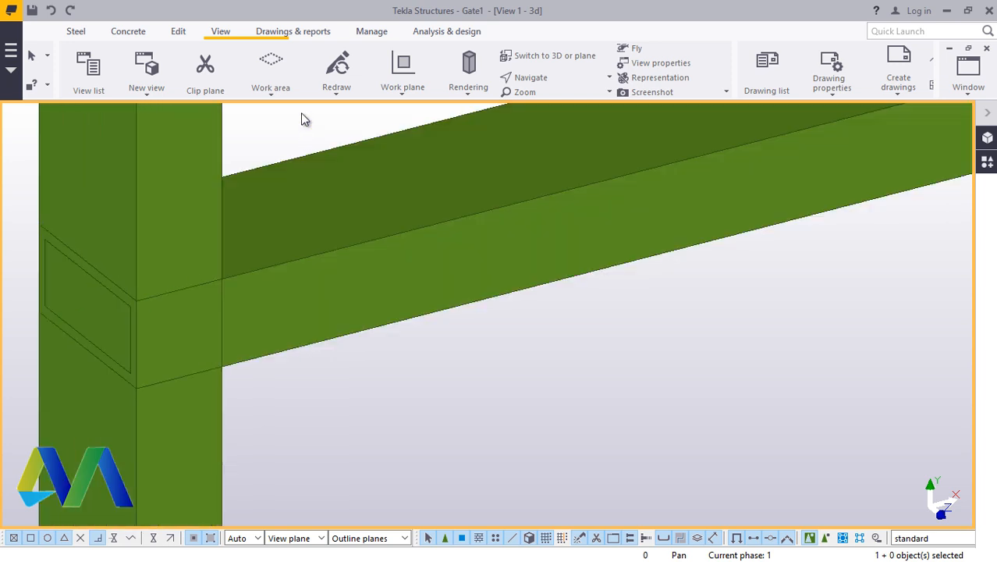
left_click(178, 31)
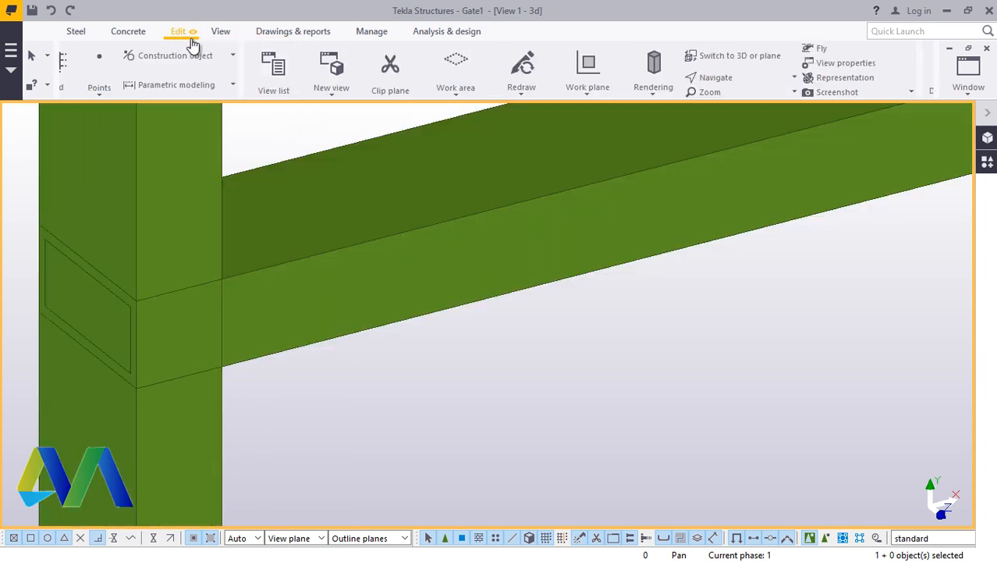
scroll(336, 327, "up", 2)
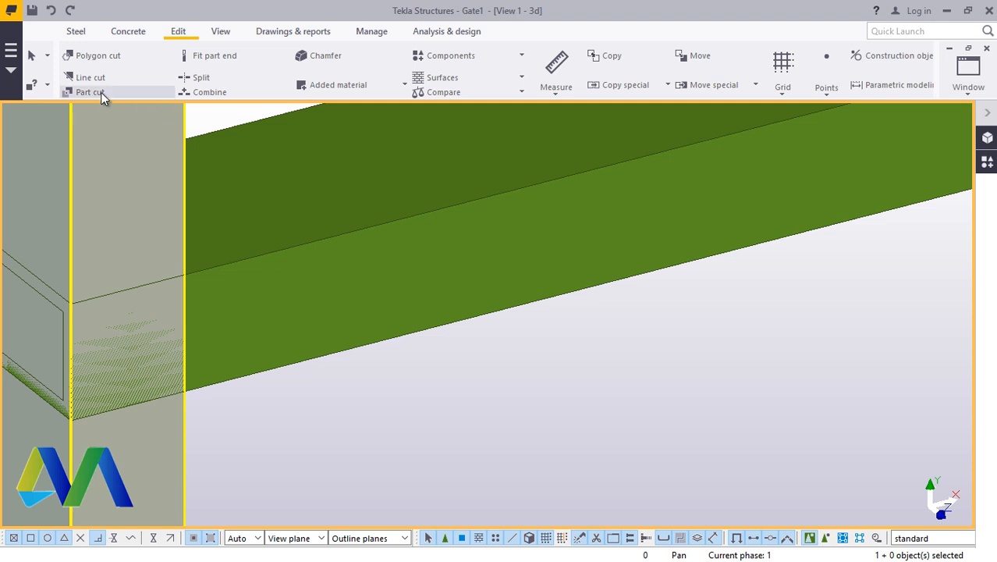
left_click(101, 92)
scroll(281, 333, "down", 2)
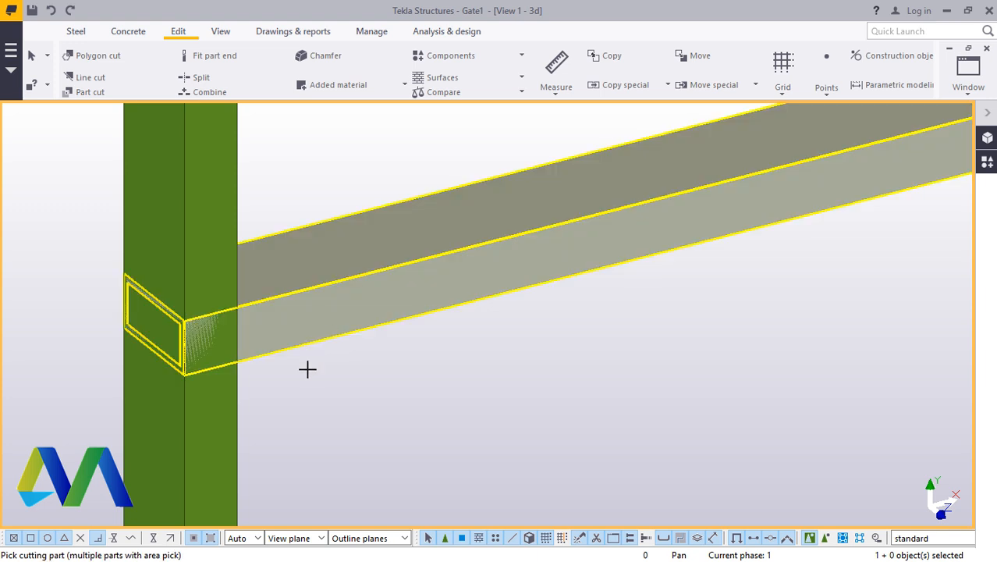
left_click(218, 214)
scroll(183, 345, "down", 5)
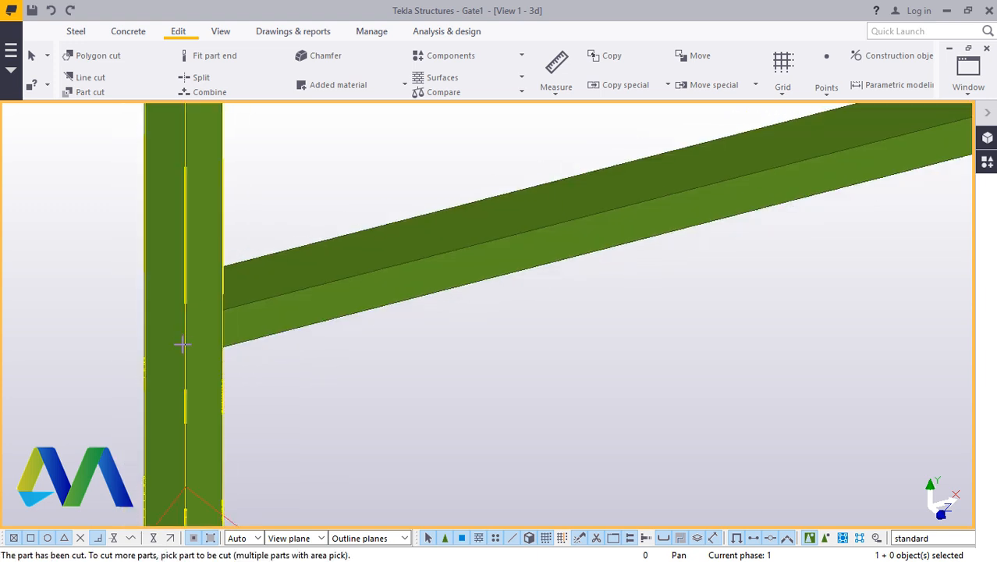
Cut the middle beam's other end with the vertical member at grid 3, and end the part cut command
scroll(702, 219, "up", 7)
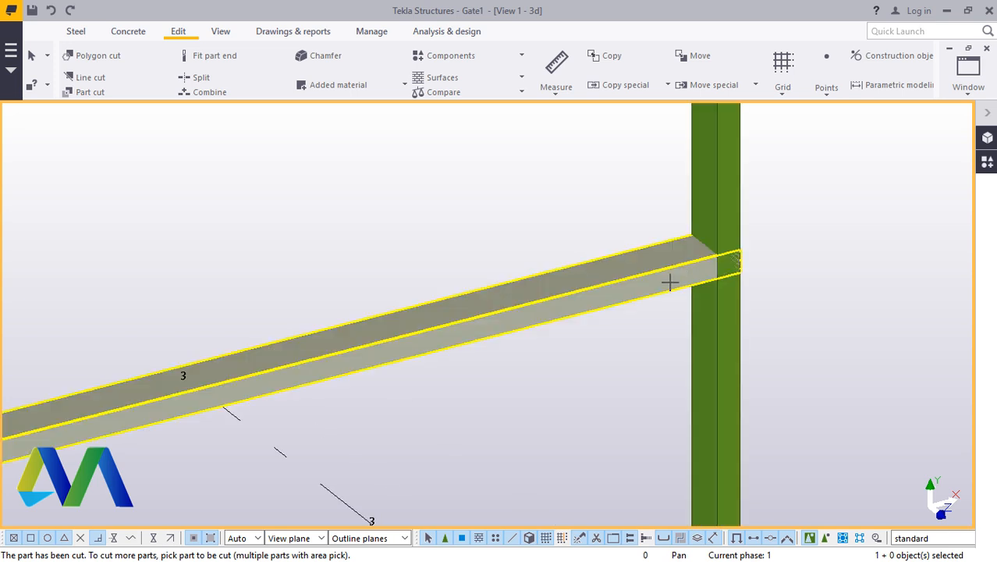
left_click(668, 283)
left_click(722, 180)
right_click(518, 192)
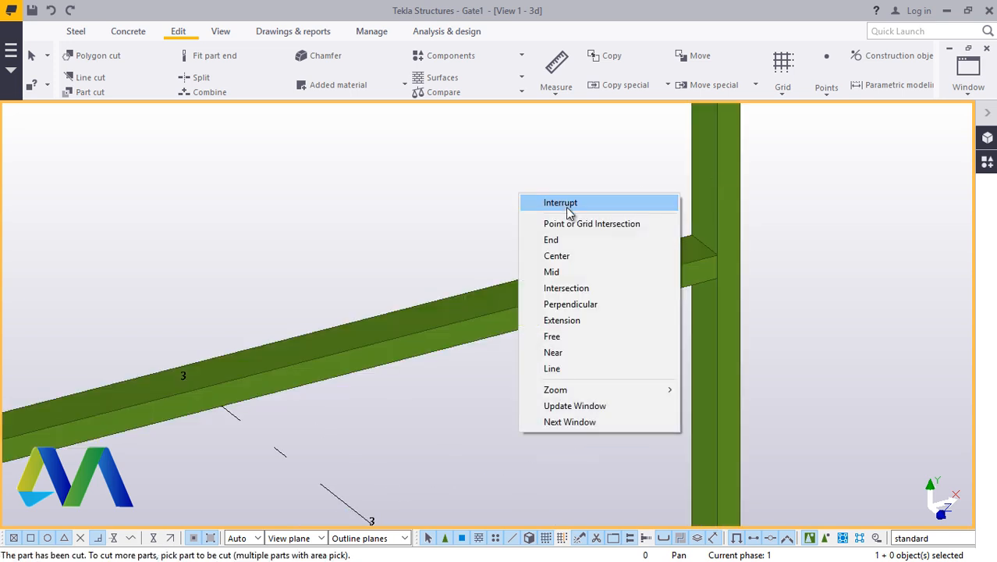
left_click(567, 206)
scroll(597, 230, "down", 5)
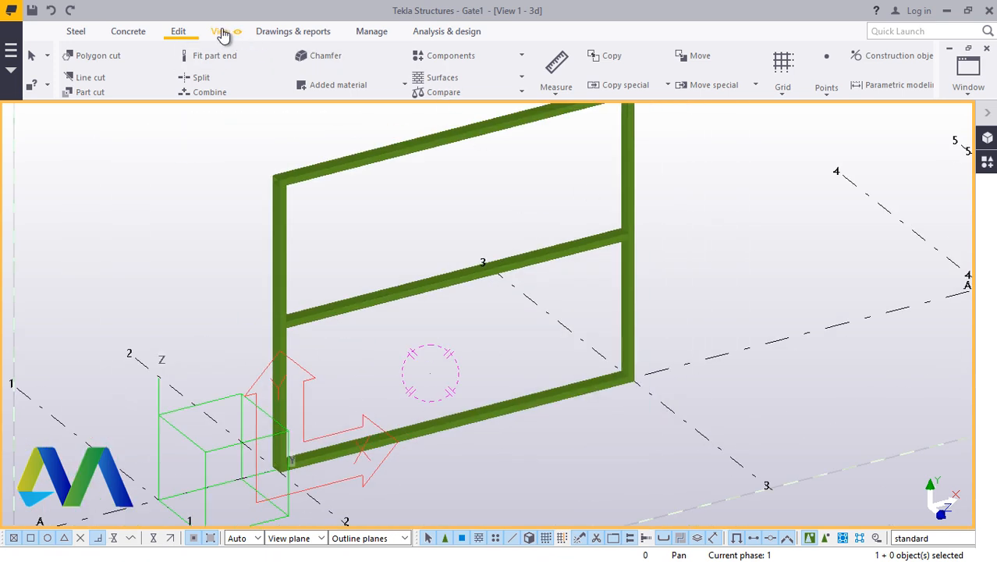
Examine the frame's lower corner at grid 2 from several angles and redraw the view
left_click(221, 32)
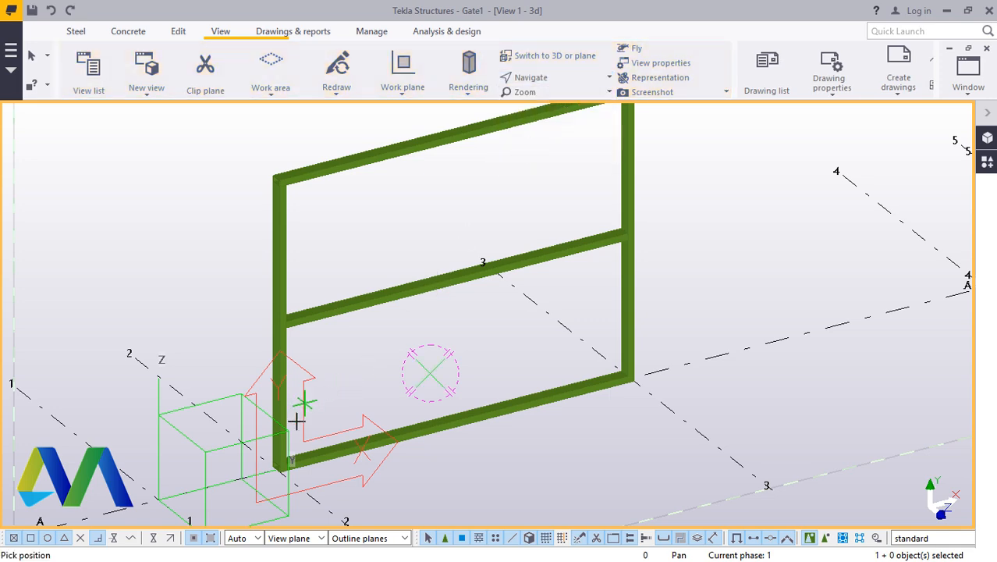
middle_click_drag(302, 444, 283, 413, "ctrl")
scroll(235, 471, "up", 5)
scroll(283, 414, "up", 5)
right_click(579, 232)
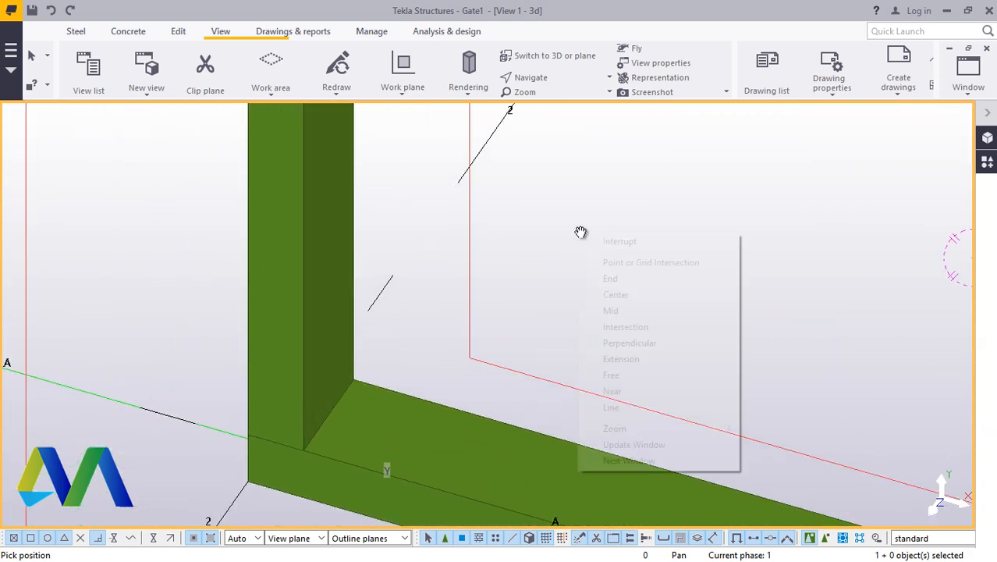
left_click(621, 243)
middle_click_drag(592, 269, 437, 363, "ctrl")
middle_click_drag(445, 423, 394, 416, "ctrl")
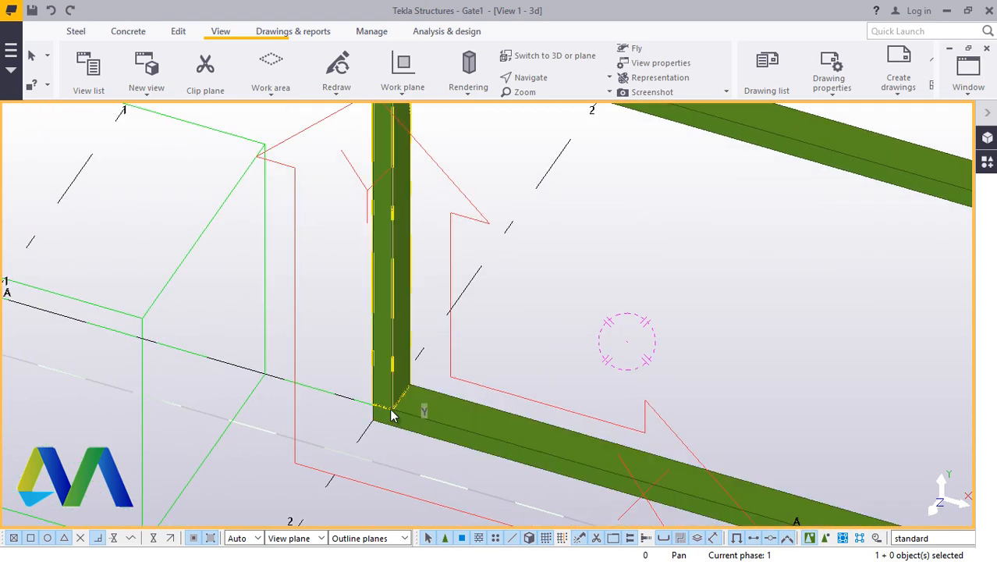
right_click(586, 204)
left_click(664, 272)
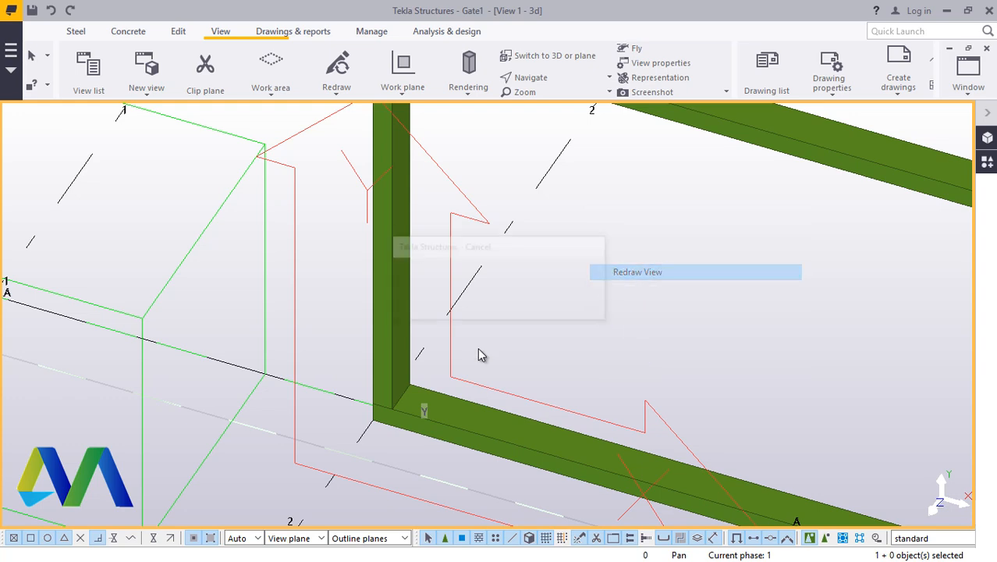
scroll(393, 358, "down", 5)
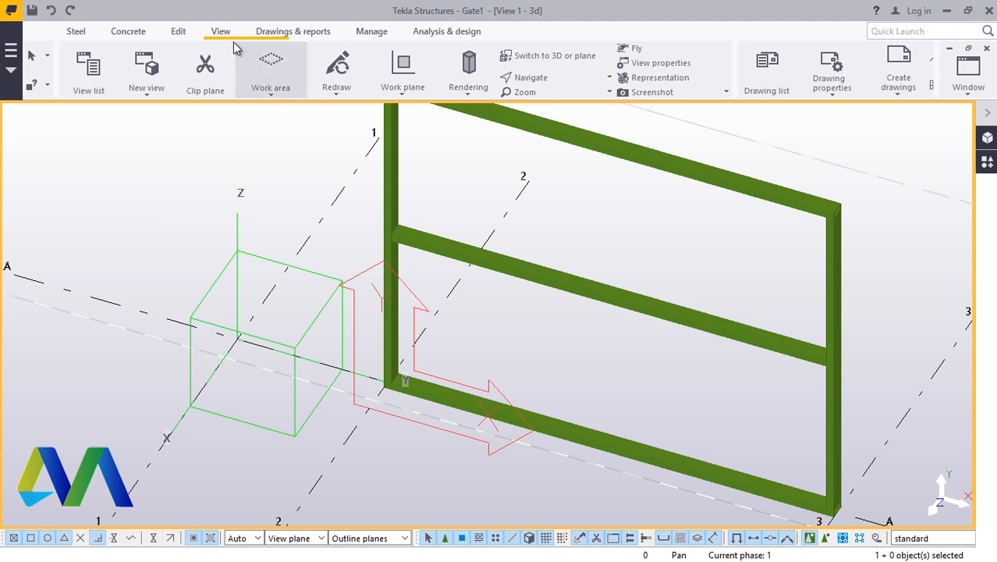
Return the work plane to the model origin at grid A/1 with the Work plane tool, and end the command
left_click(405, 92)
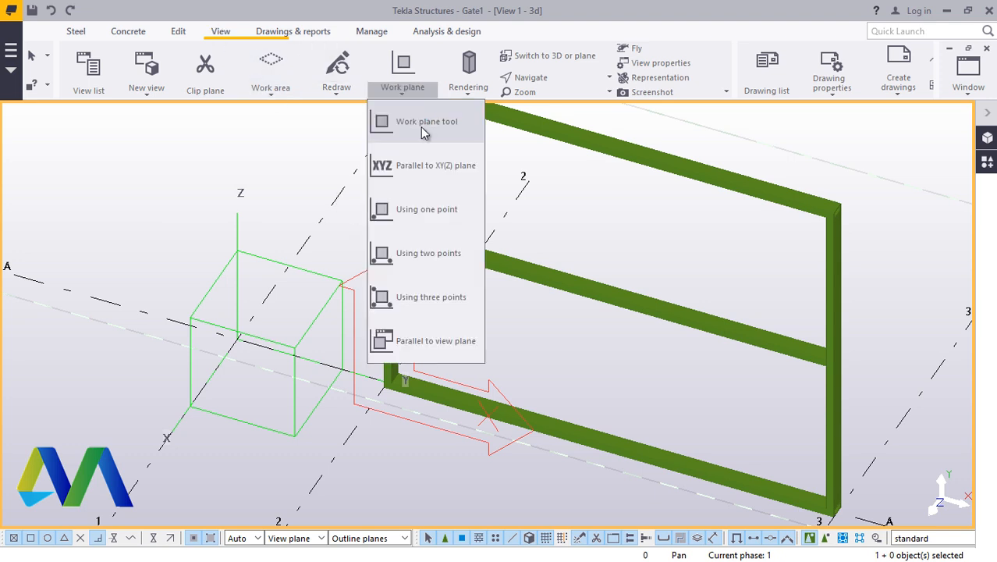
left_click(422, 127)
right_click(216, 214)
left_click(263, 222)
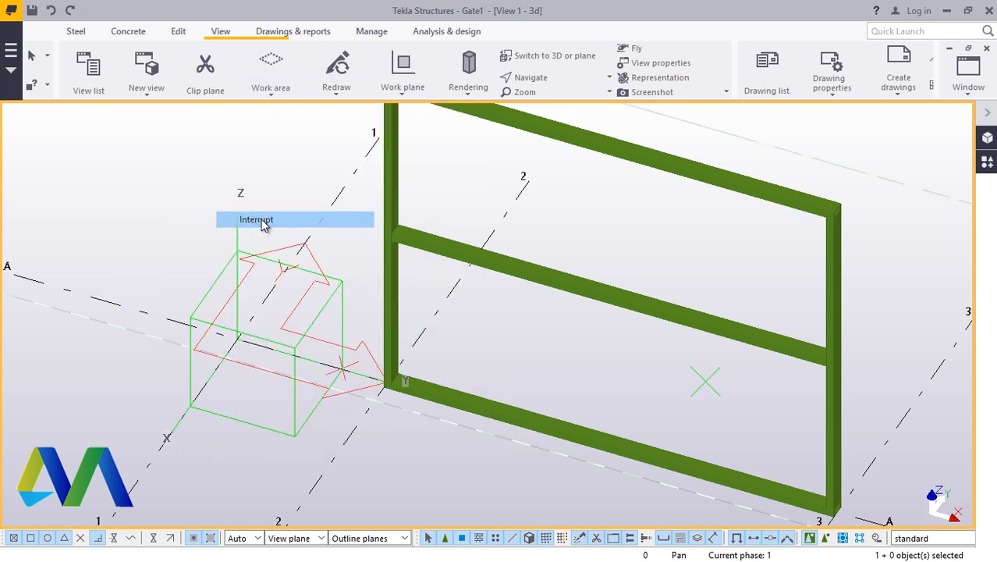
scroll(500, 339, "up", 2)
scroll(476, 324, "down", 3)
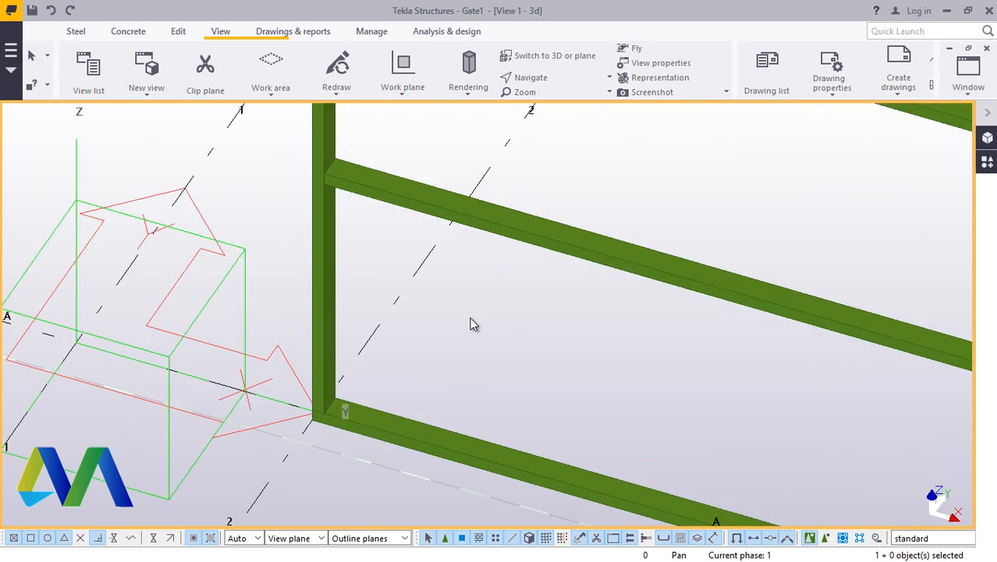
scroll(370, 414, "up", 4)
scroll(369, 415, "down", 2)
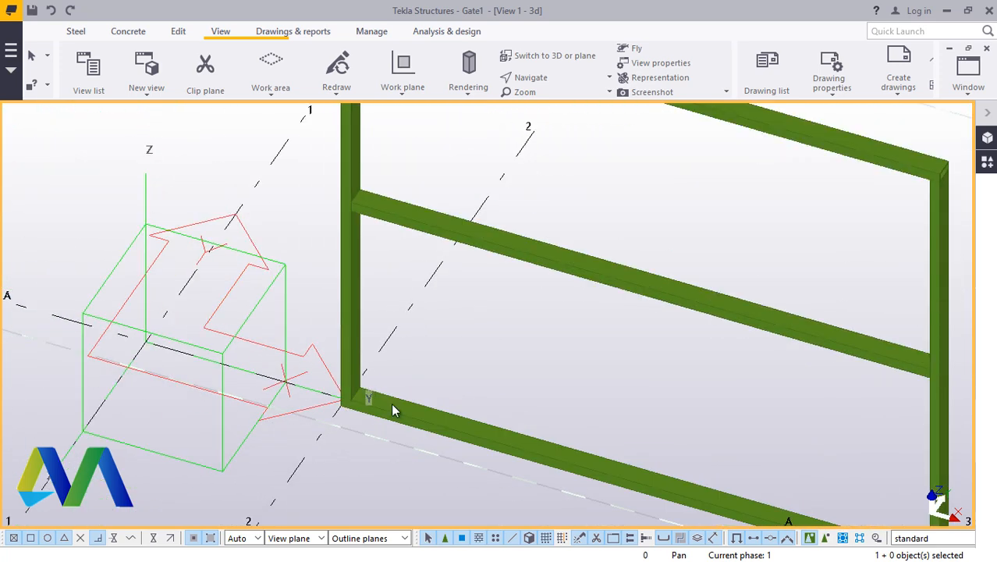
scroll(392, 407, "up", 2)
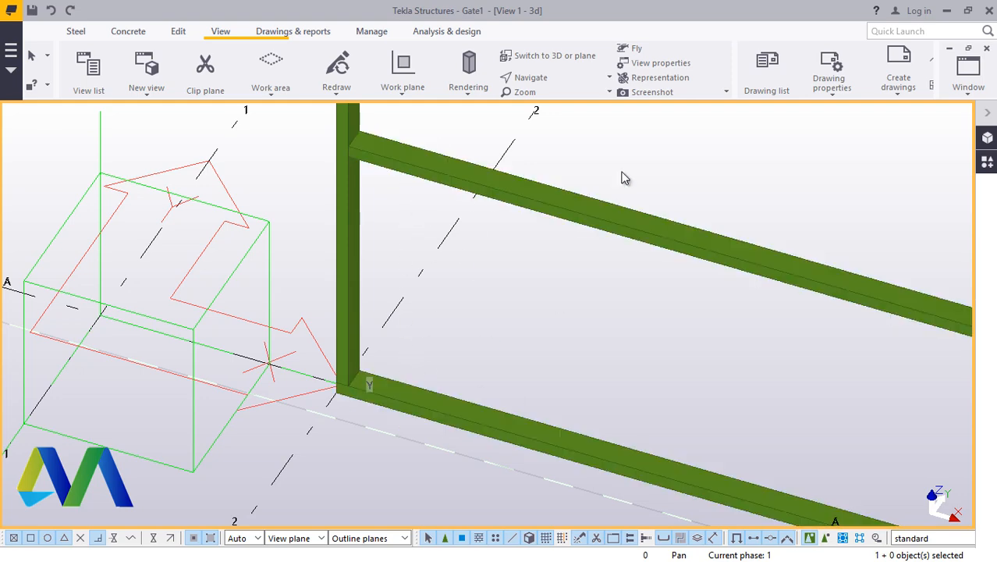
Try to place a steel beam across the bottom beam at the inner base edge of the grid 2 vertical member, and undo it
scroll(363, 236, "down", 2)
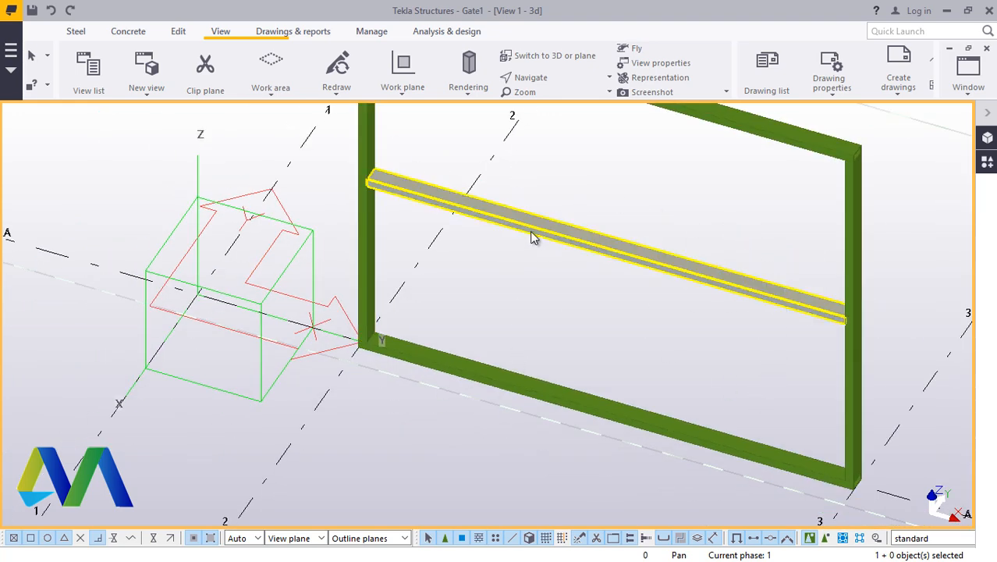
scroll(534, 235, "up", 2)
scroll(620, 276, "down", 2)
scroll(398, 343, "up", 5)
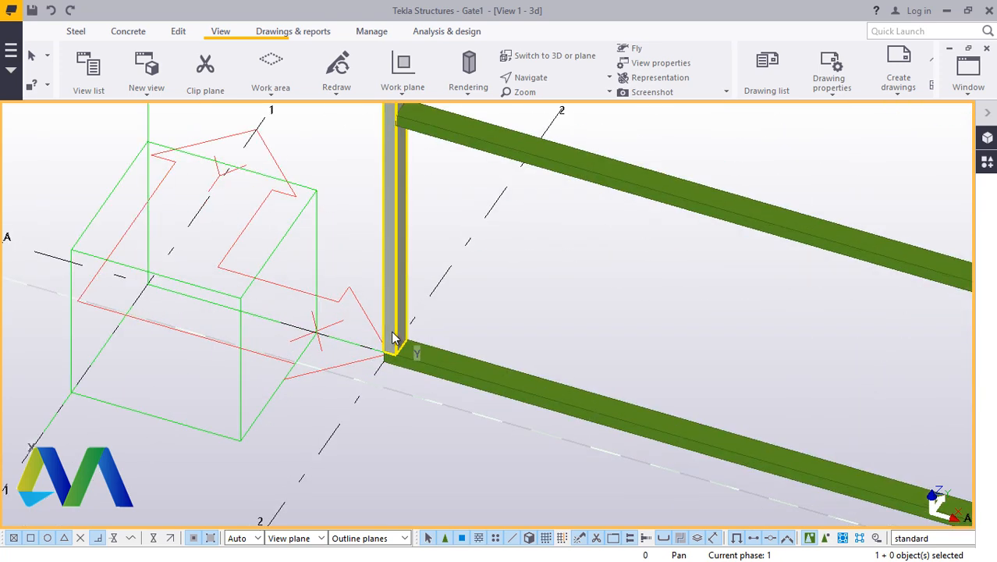
left_click(75, 34)
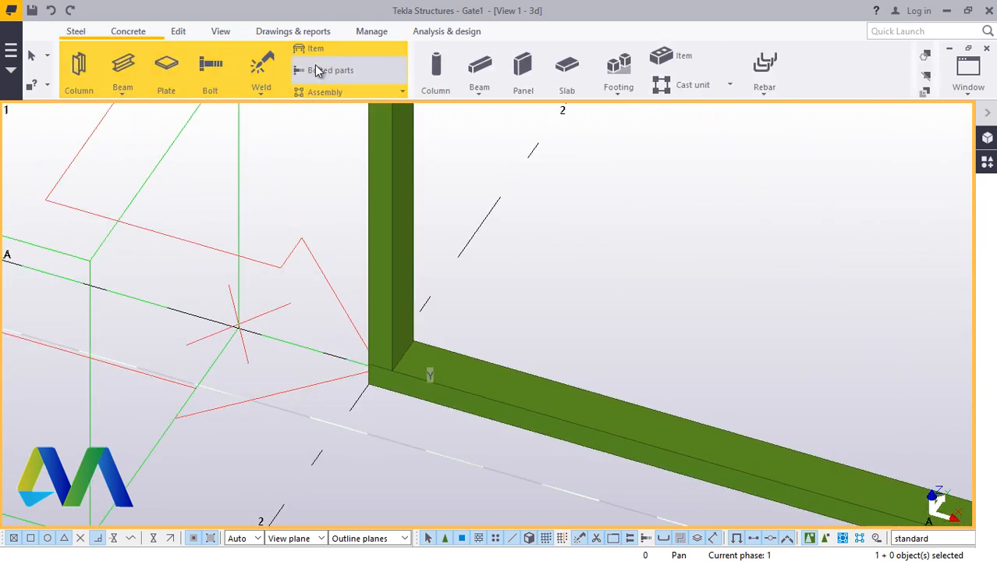
left_click(125, 92)
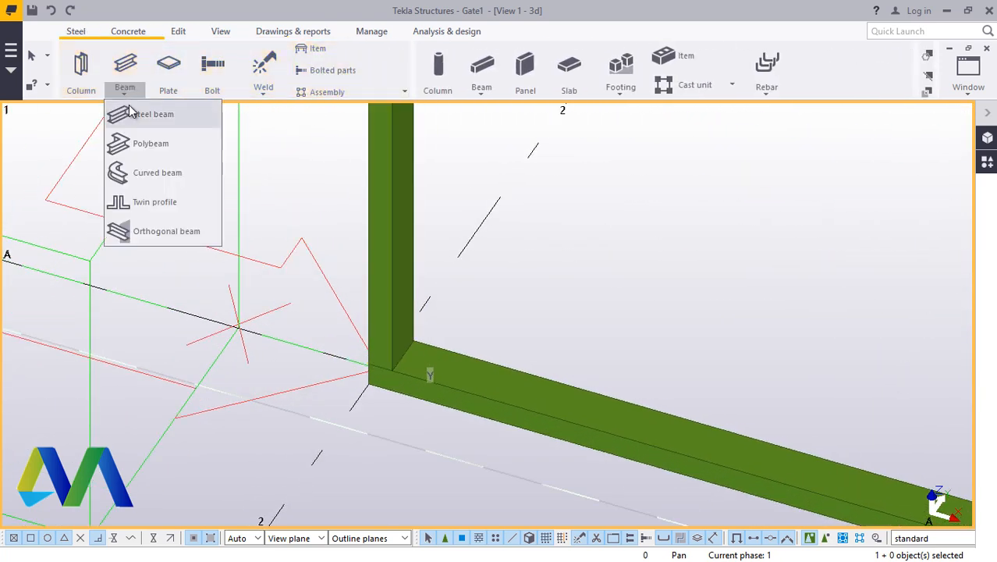
left_click(134, 114)
scroll(400, 362, "up", 3)
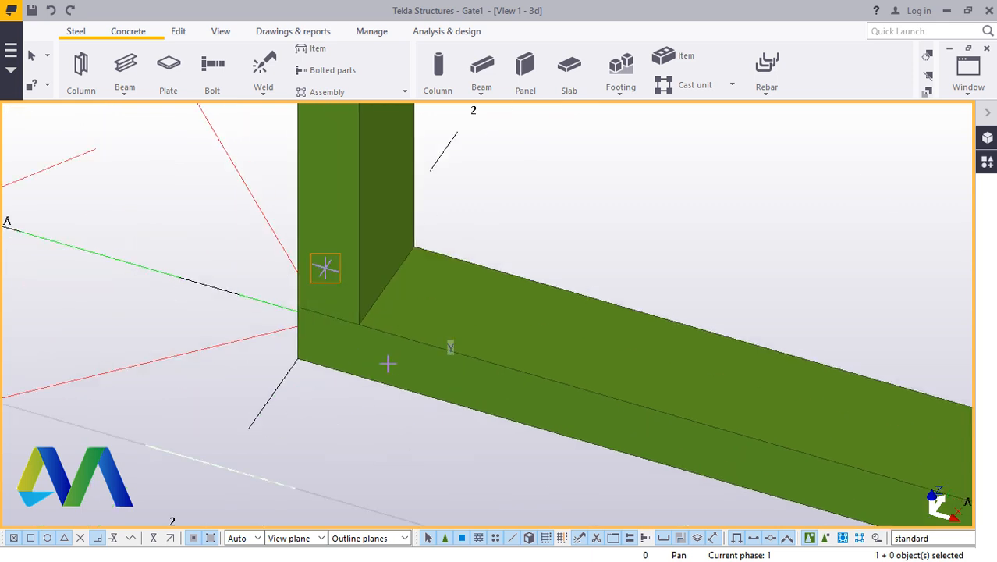
left_click(347, 313)
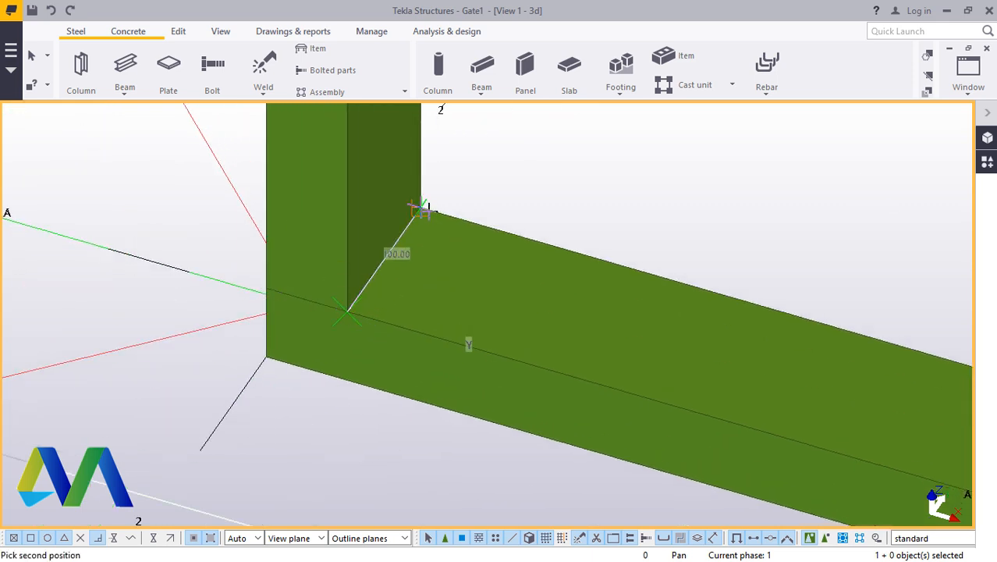
left_click(422, 215)
right_click(523, 172)
left_click(567, 185)
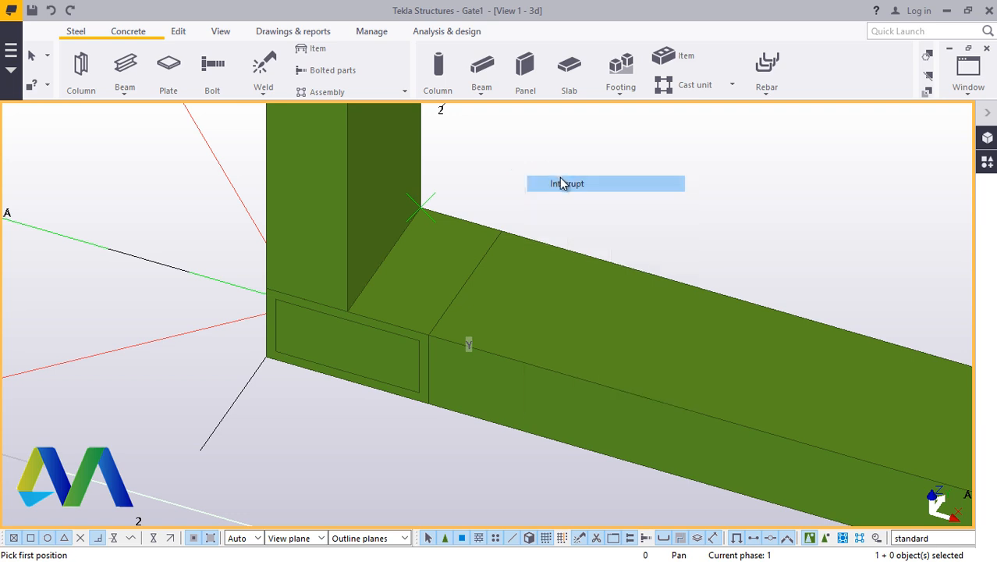
left_click(51, 10)
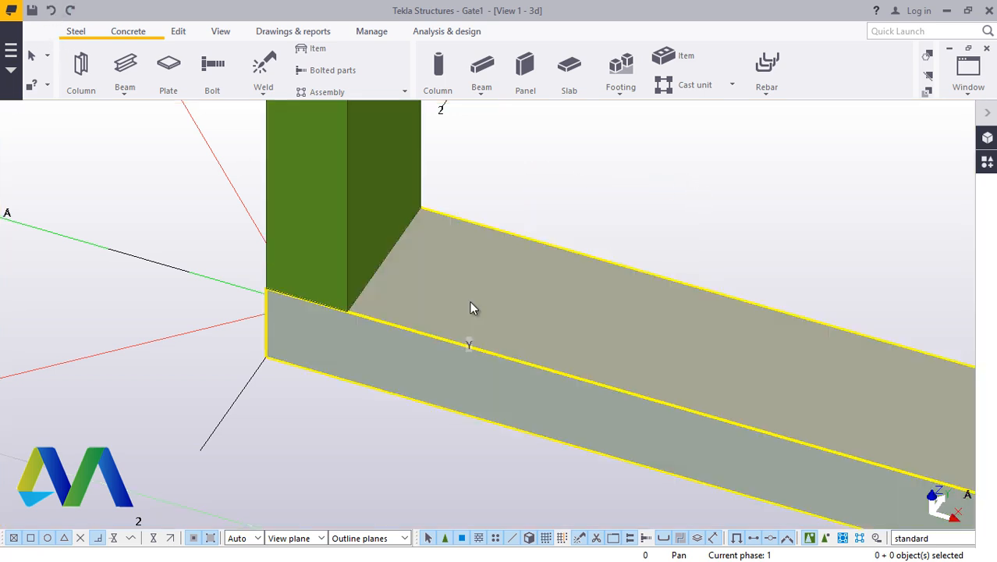
Model a vertical steel beam from the bottom beam's inner front corner at grid 2 up to the underside of the middle beam
left_click(125, 94)
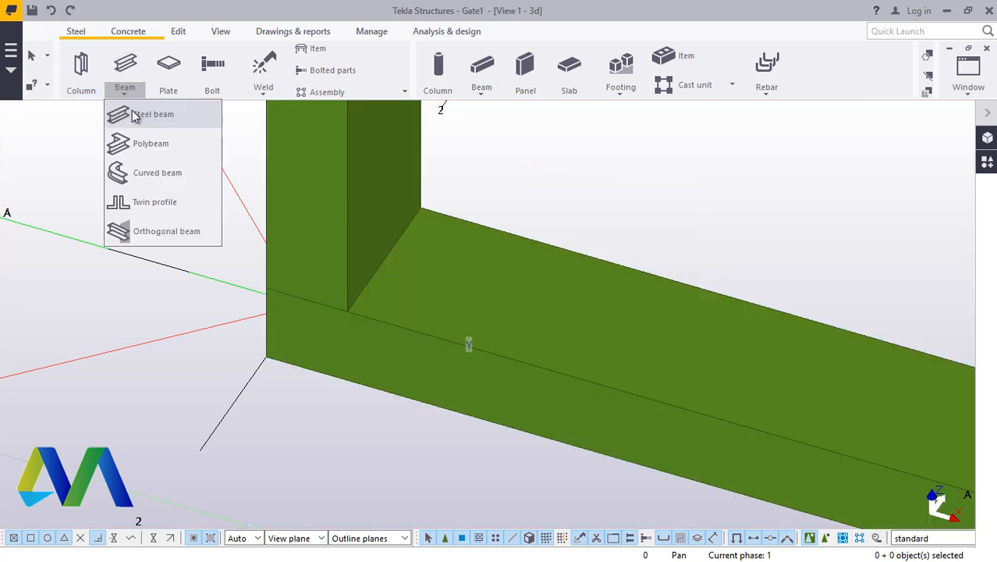
left_click(141, 111)
scroll(346, 320, "up", 1)
scroll(346, 320, "up", 1)
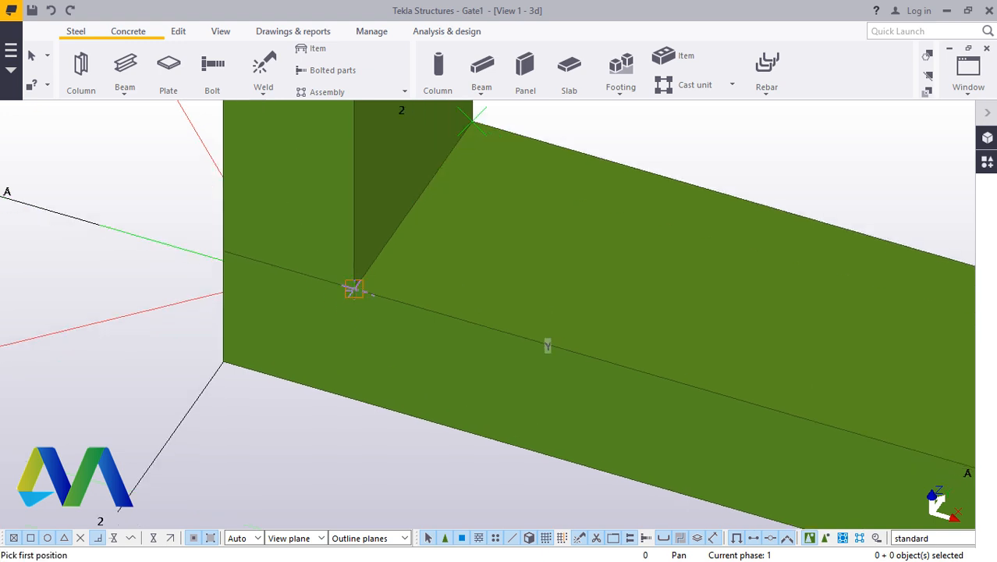
scroll(355, 291, "up", 4)
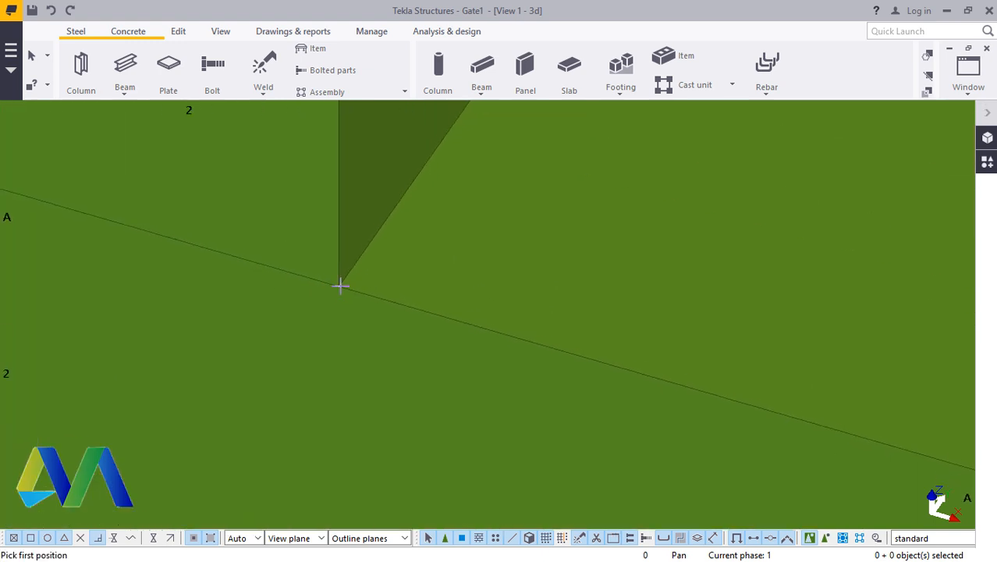
left_click(337, 287)
scroll(345, 370, "down", 5)
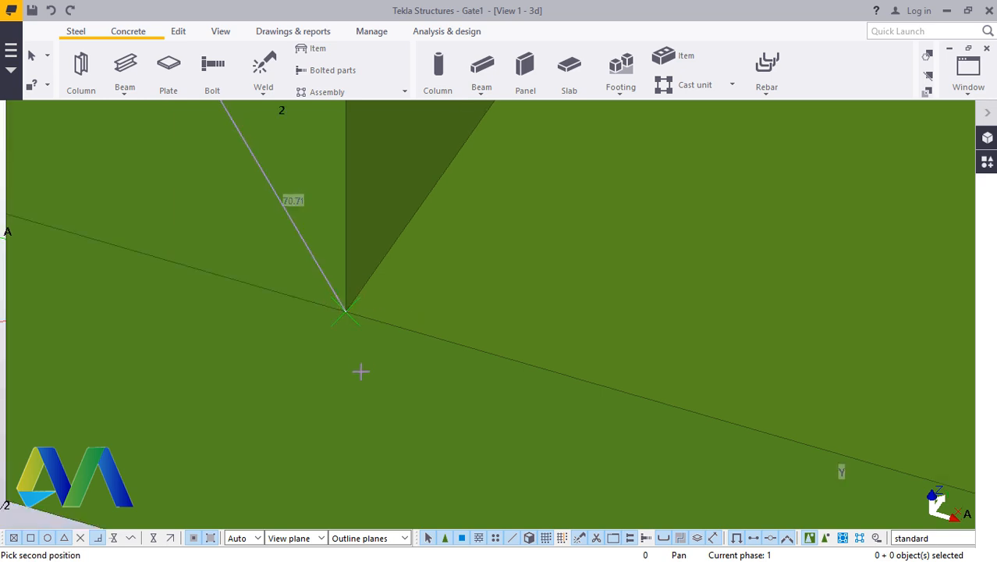
scroll(334, 383, "down", 3)
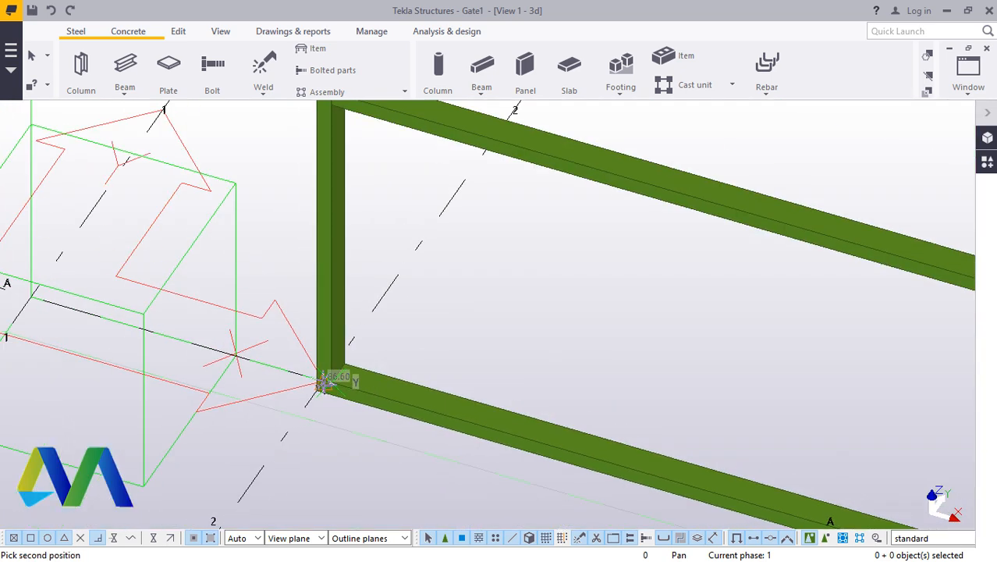
scroll(312, 196, "up", 5)
scroll(319, 187, "up", 5)
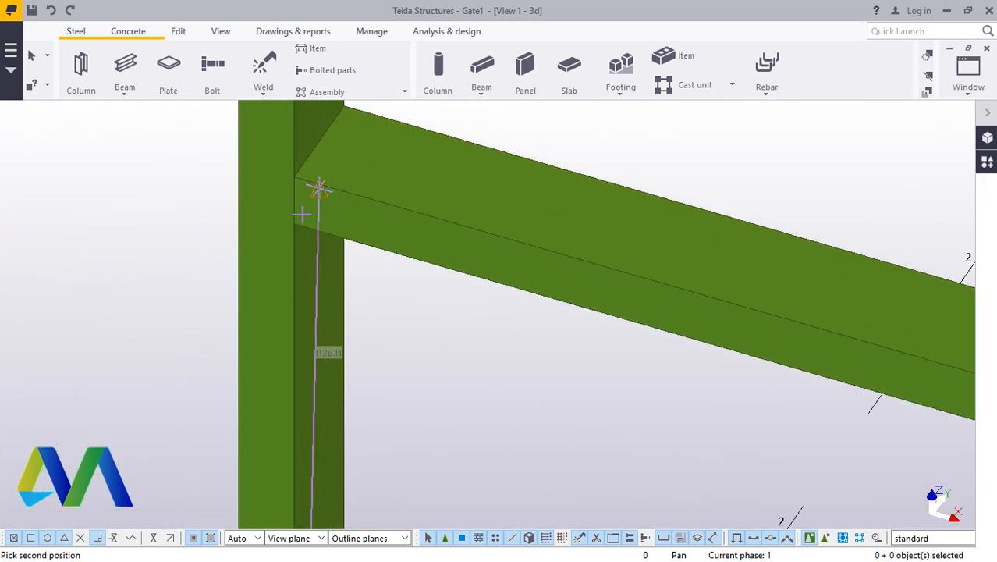
scroll(297, 225, "up", 1)
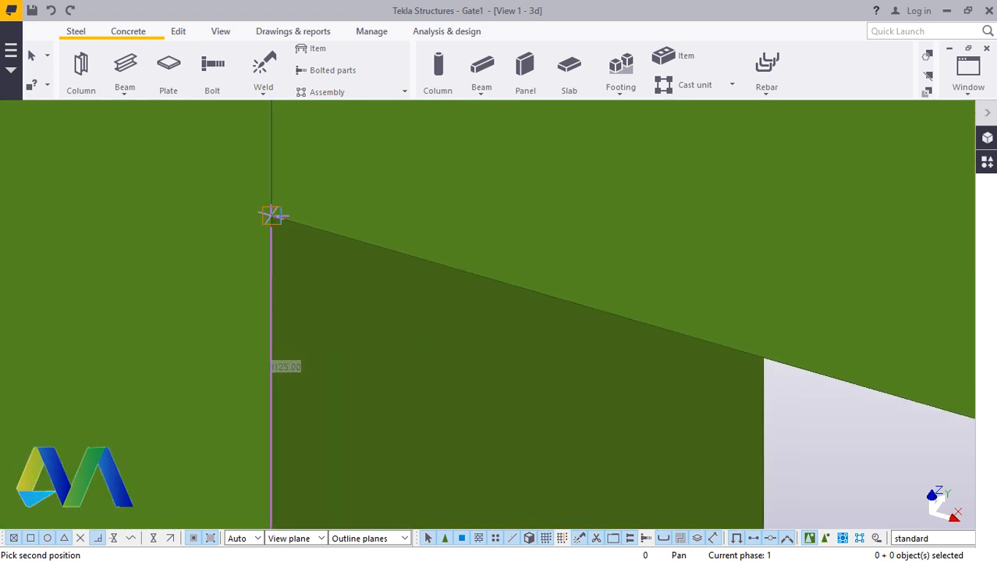
left_click(274, 215)
right_click(285, 179)
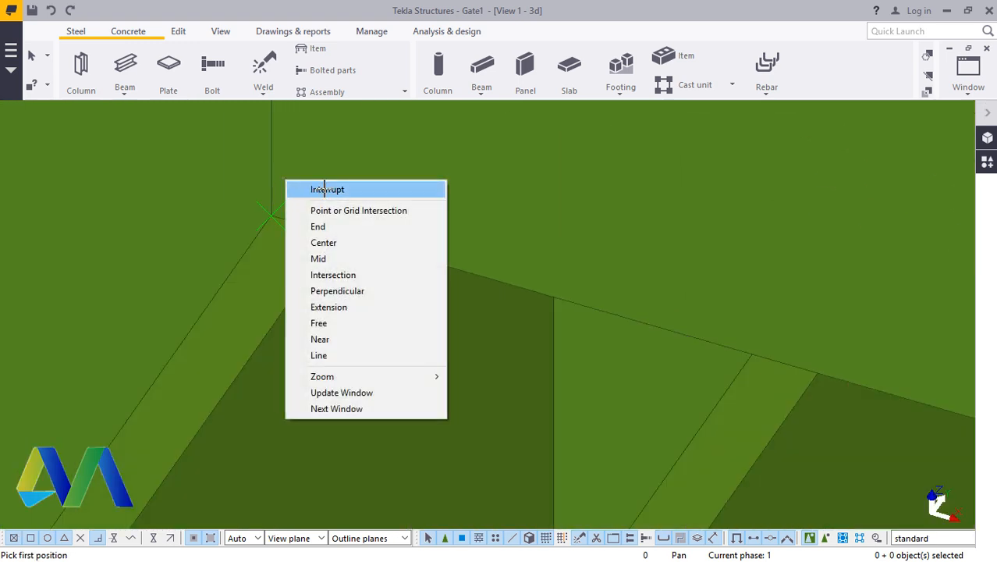
left_click(327, 190)
Move the new vertical beam from its lower front corner to the midpoint of its lower side edge, 50 mm back
scroll(347, 185, "down", 5)
scroll(358, 181, "down", 3)
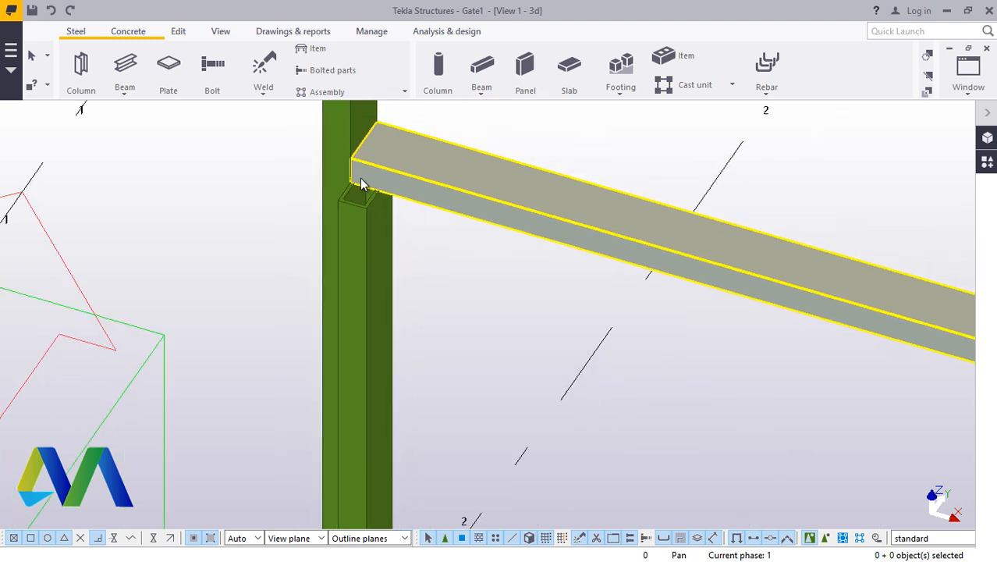
scroll(343, 421, "up", 5)
scroll(361, 429, "up", 2)
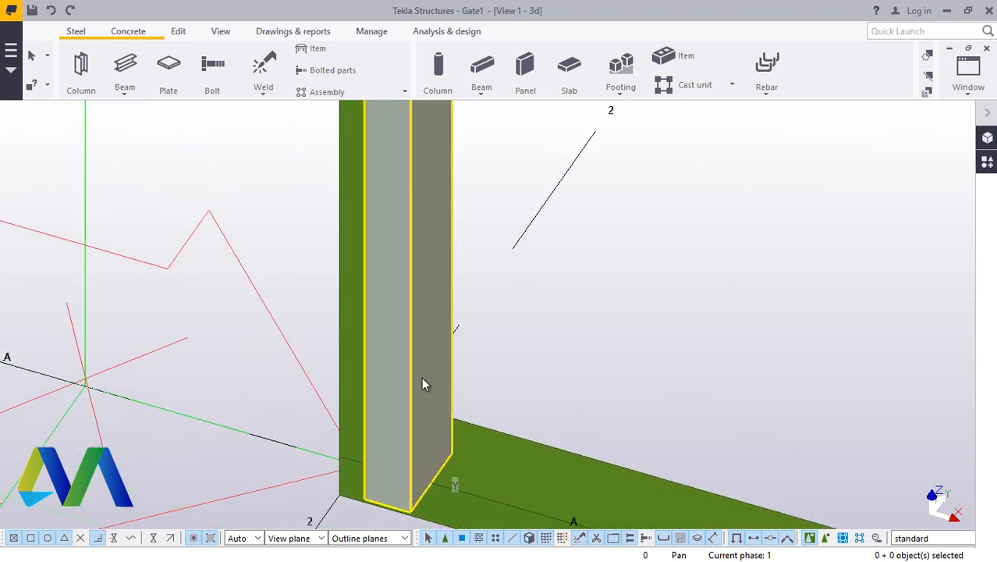
right_click(569, 242)
left_click(647, 285)
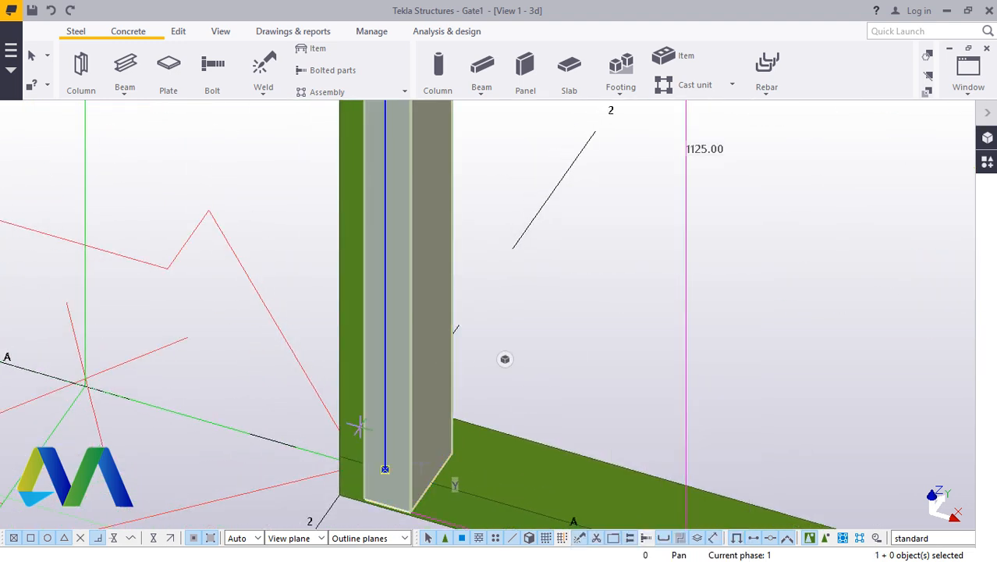
scroll(390, 468, "up", 3)
scroll(425, 489, "up", 2)
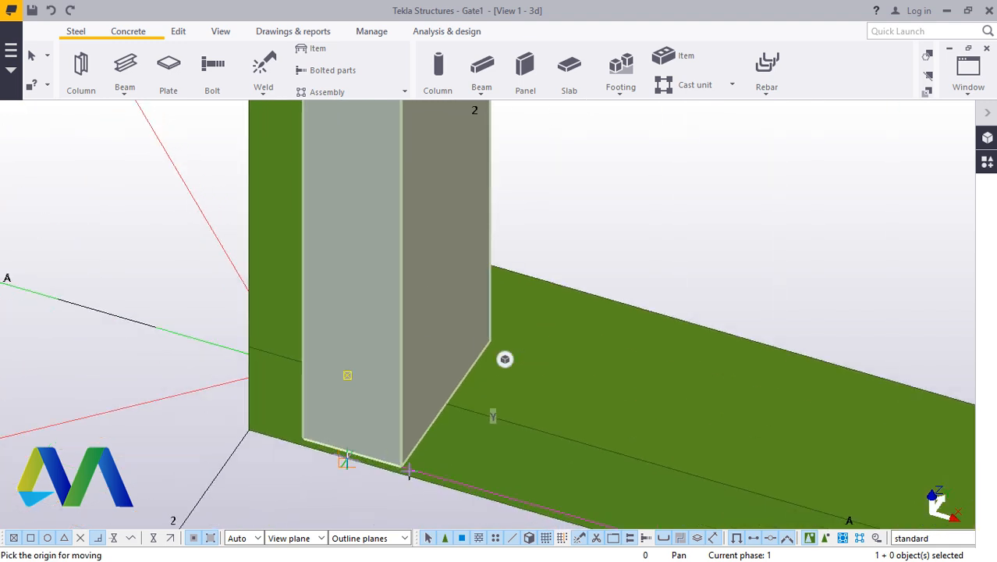
left_click(402, 468)
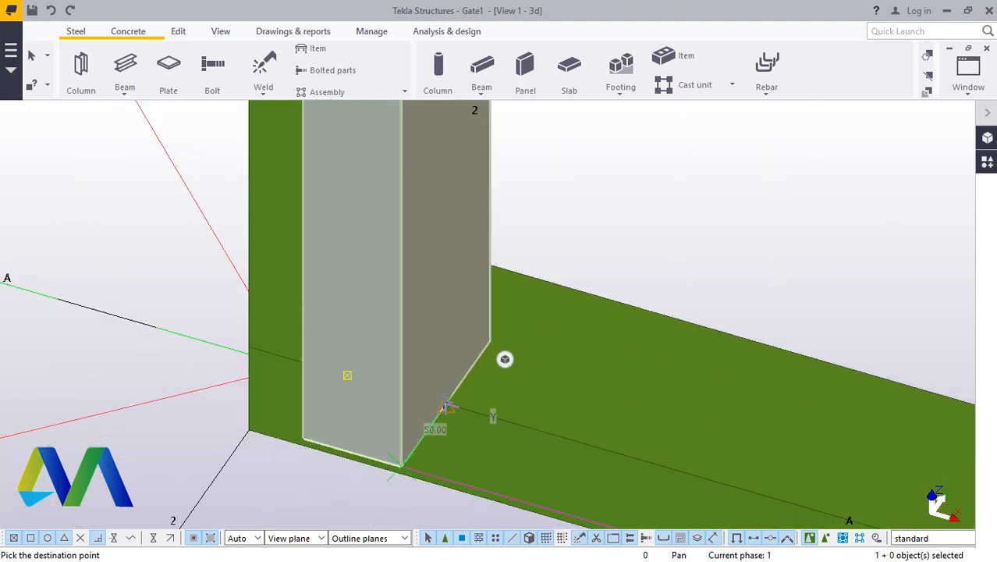
left_click(443, 406)
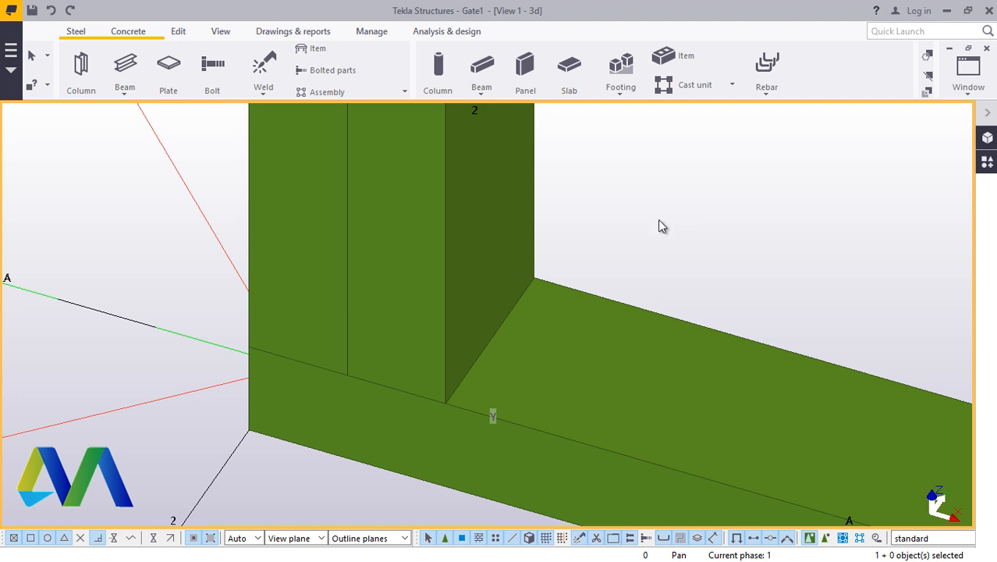
Move the new vertical beam 50 mm along the bottom beam, away from the grid 2 vertical member
scroll(172, 384, "down", 2)
scroll(172, 384, "down", 1)
left_click(341, 255)
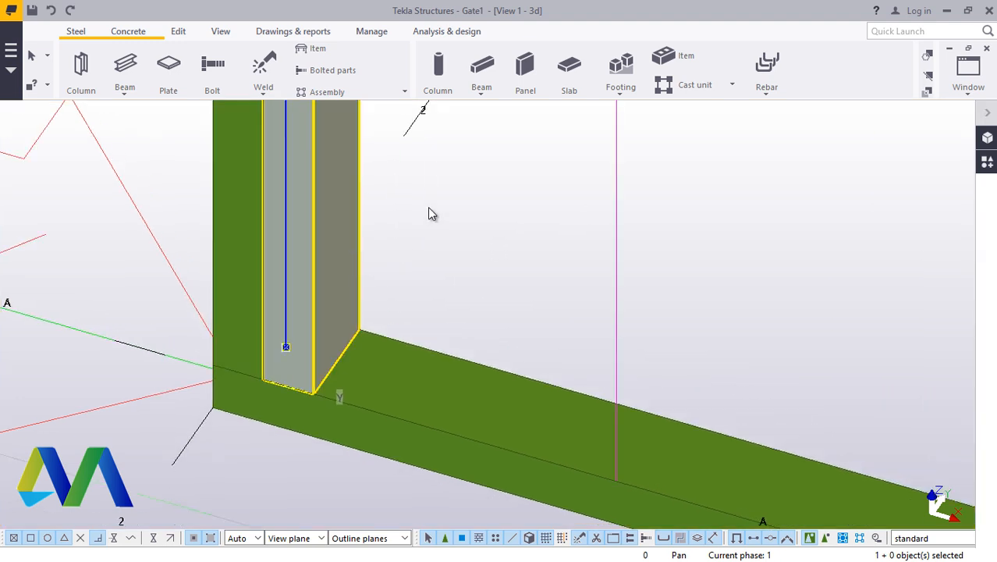
right_click(430, 214)
left_click(465, 284)
scroll(258, 381, "up", 3)
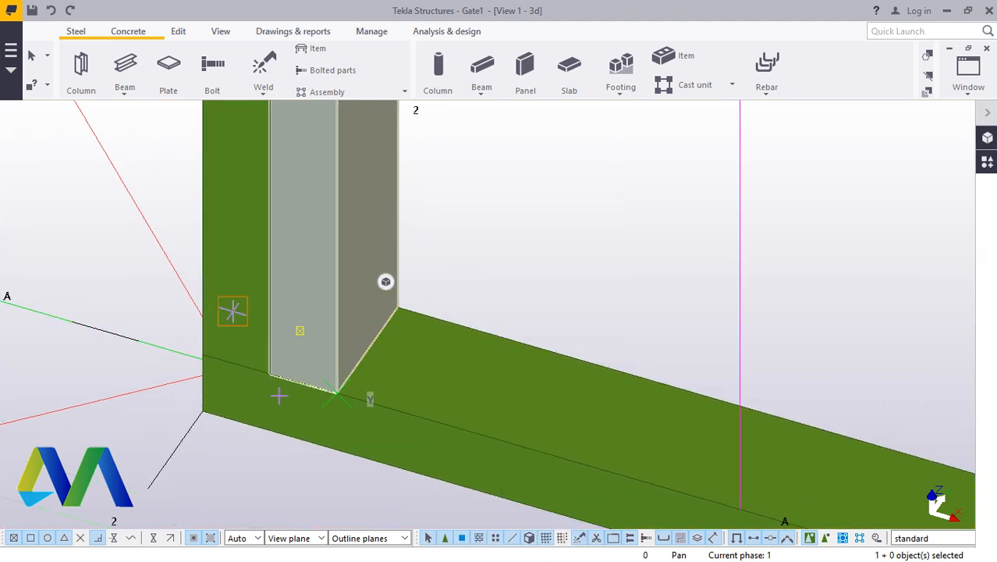
scroll(282, 368, "up", 1)
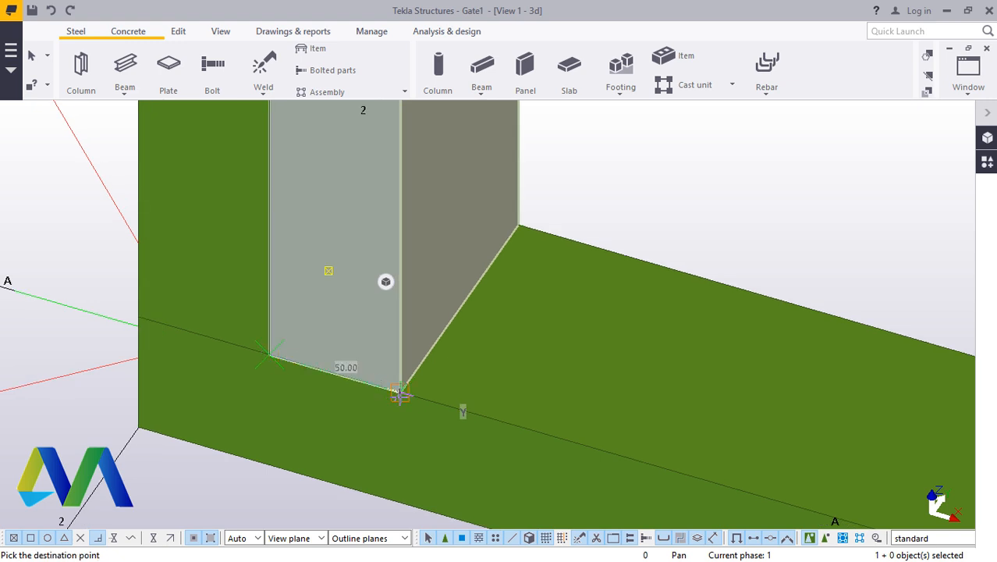
type("50")
key("Return")
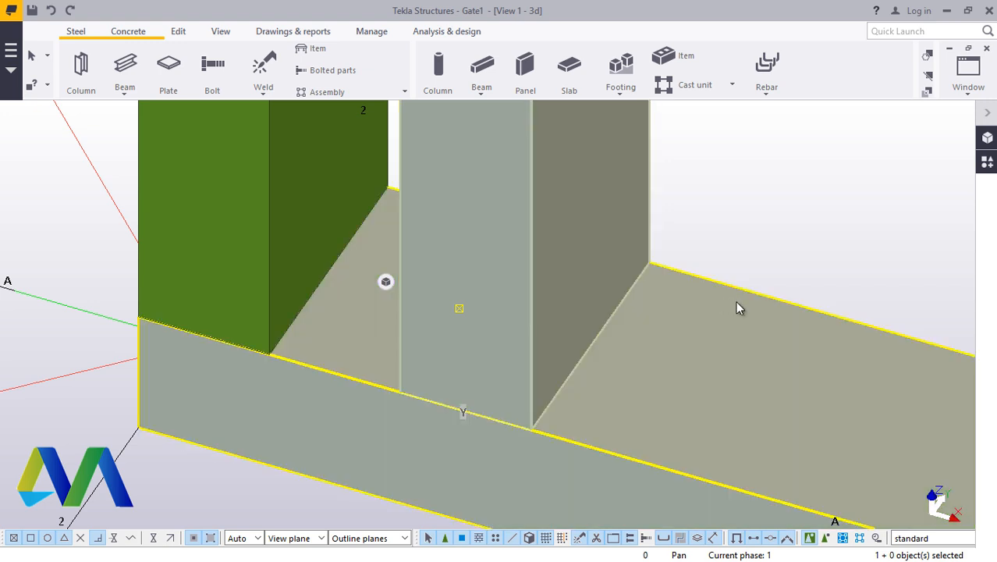
Try to rotate the new vertical beam about its axis with the rotation dial of its position settings
scroll(388, 291, "up", 1)
scroll(388, 291, "down", 1)
scroll(514, 248, "up", 2)
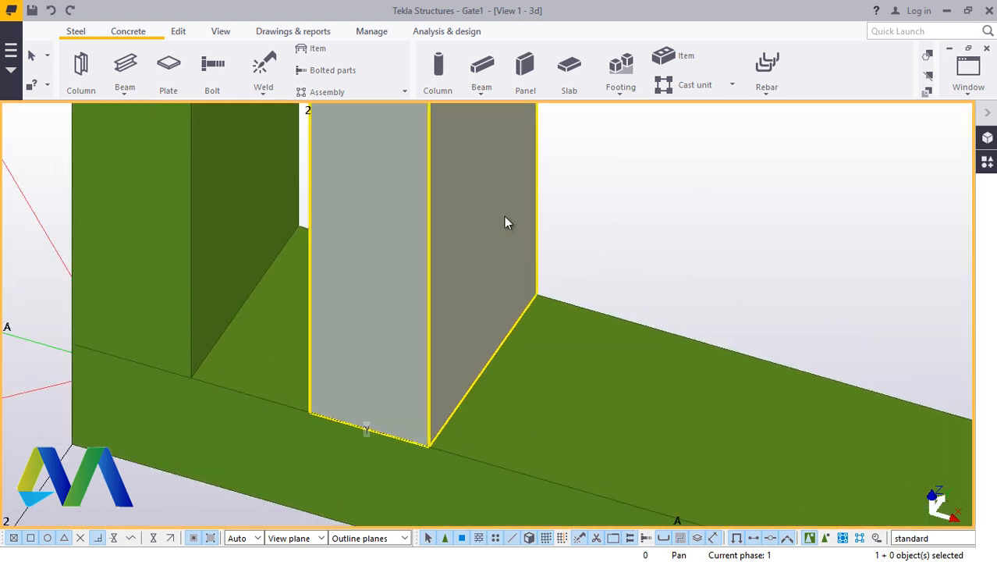
left_click(500, 211)
mouse_move(511, 211)
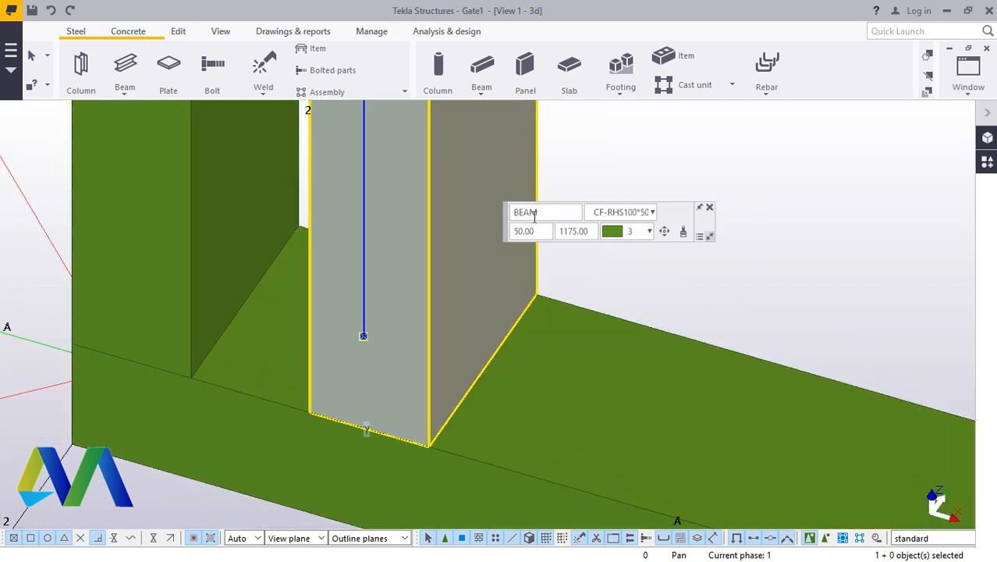
left_click(666, 232)
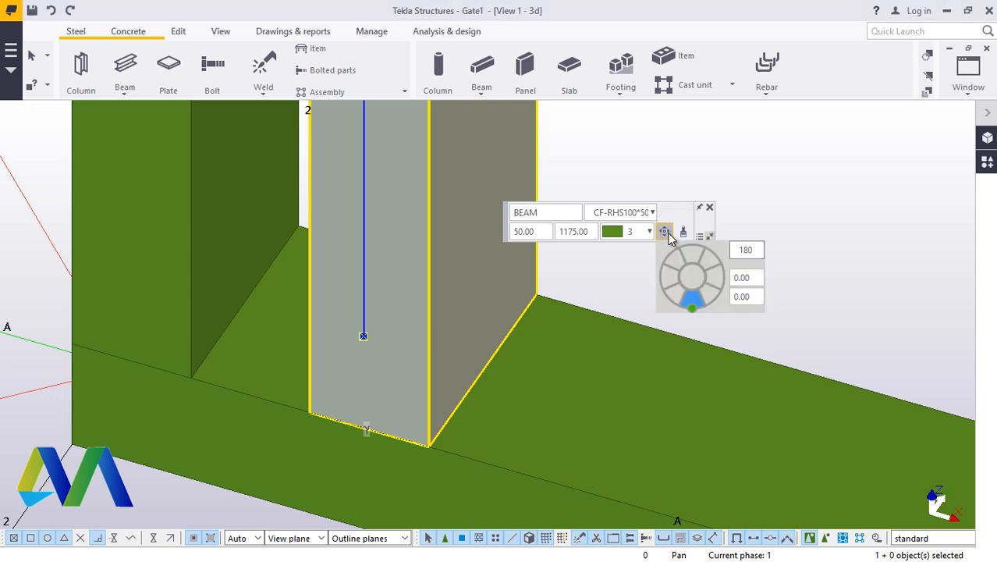
mouse_move(693, 309)
left_mouse_down()
mouse_move(671, 302)
mouse_move(662, 276)
mouse_move(692, 311)
left_mouse_up()
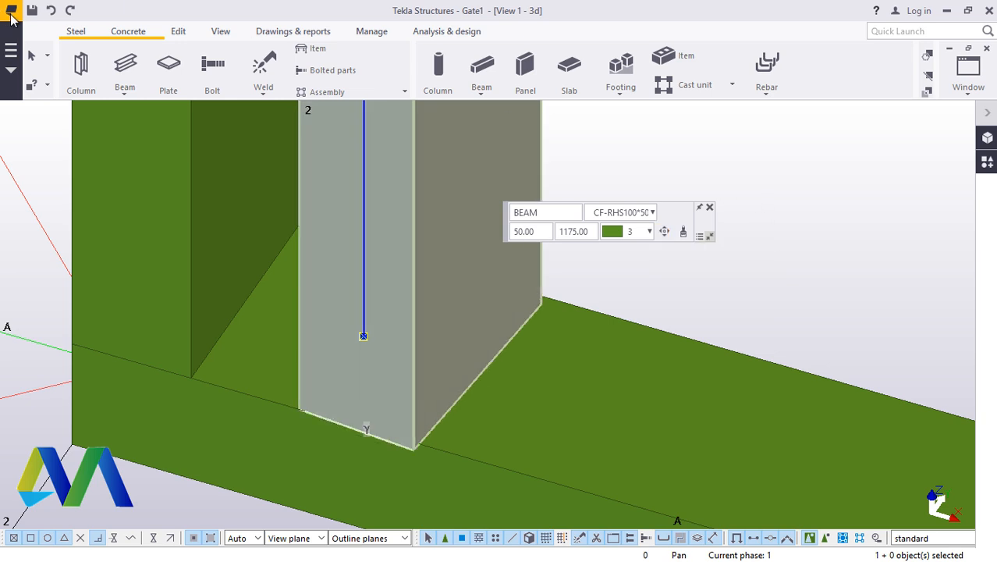
Undo the latest rotation changes of the new vertical beam and check its base on the bottom beam
left_click(52, 11)
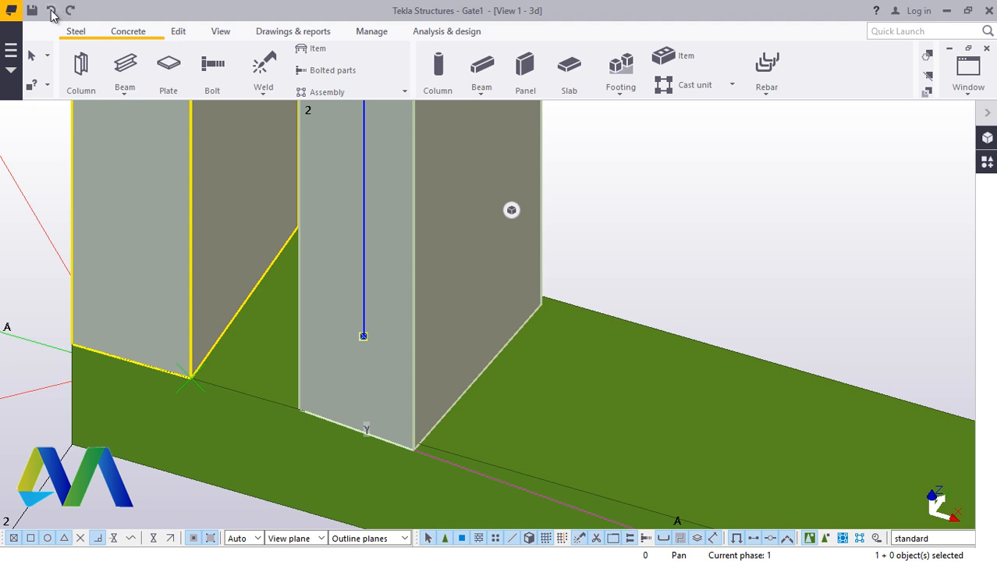
left_click(52, 11)
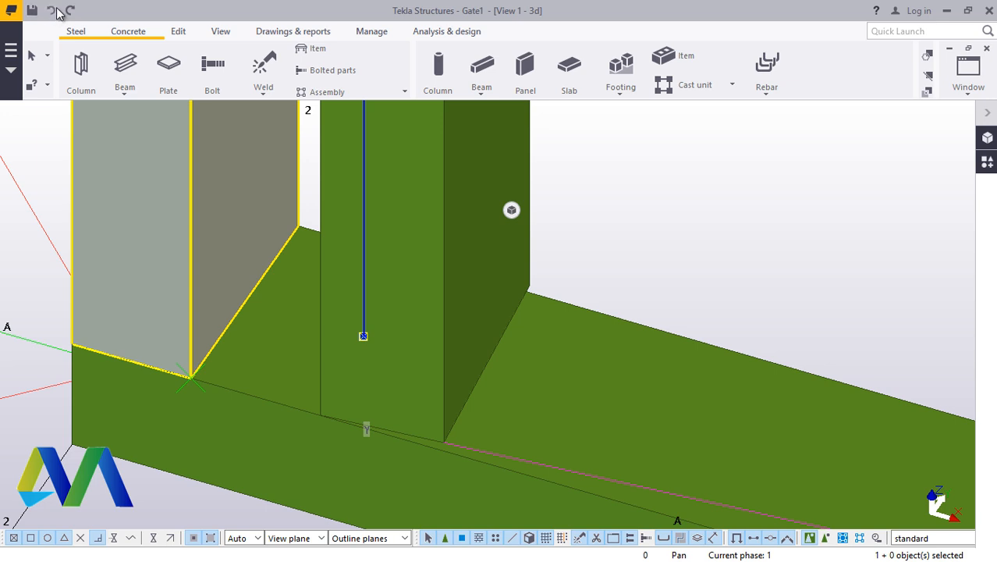
left_click(53, 11)
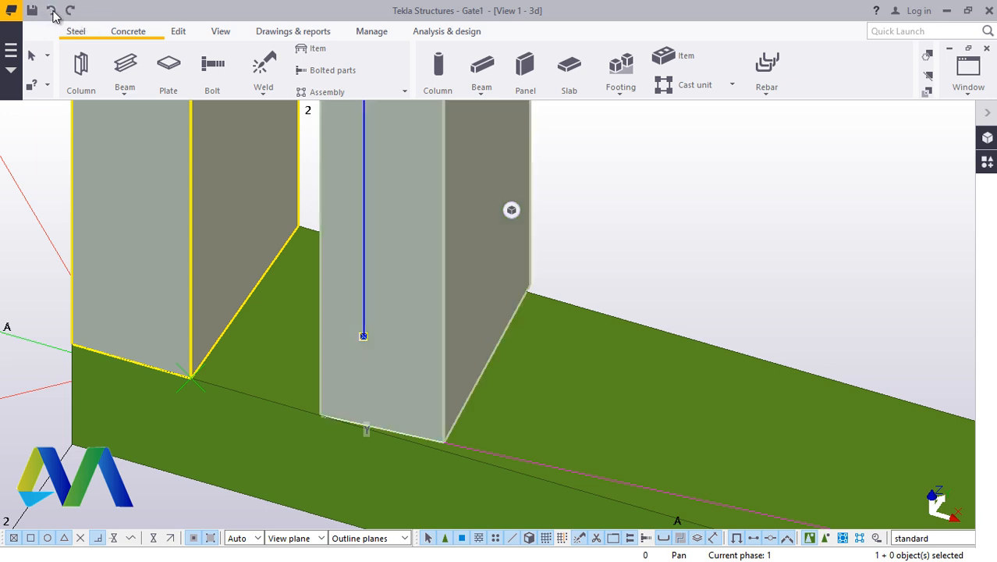
scroll(523, 266, "up", 4)
scroll(523, 266, "down", 4)
scroll(497, 273, "up", 3)
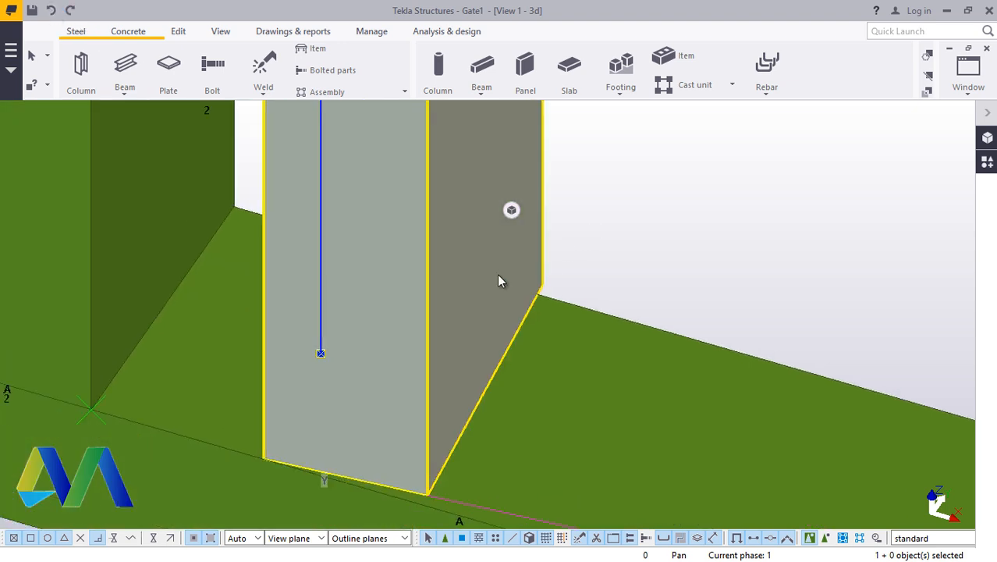
scroll(497, 274, "down", 4)
scroll(435, 425, "up", 7)
scroll(383, 281, "down", 2)
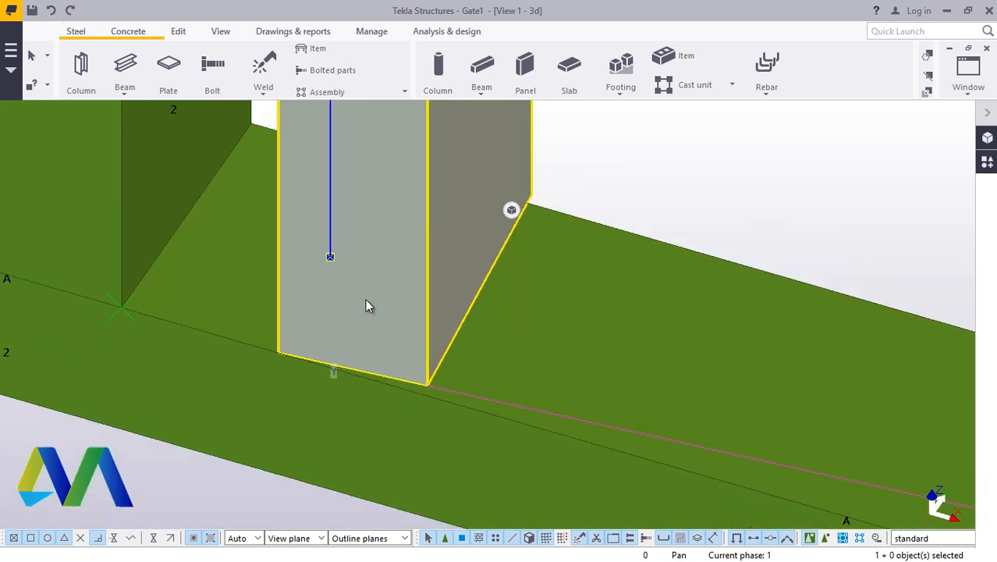
Delete the new vertical beam standing beside the grid 2 vertical member
scroll(406, 218, "down", 2)
right_click(421, 172)
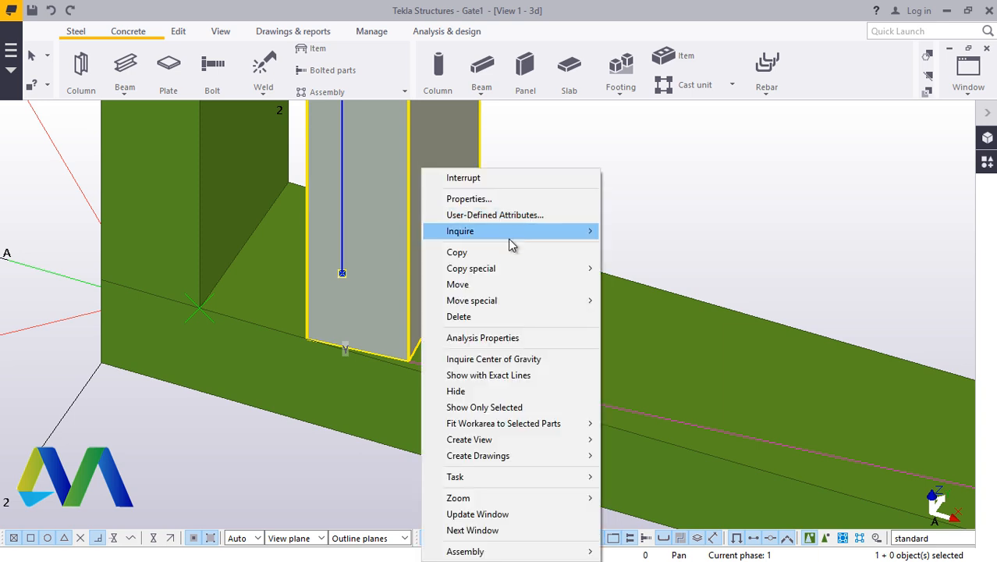
left_click(476, 322)
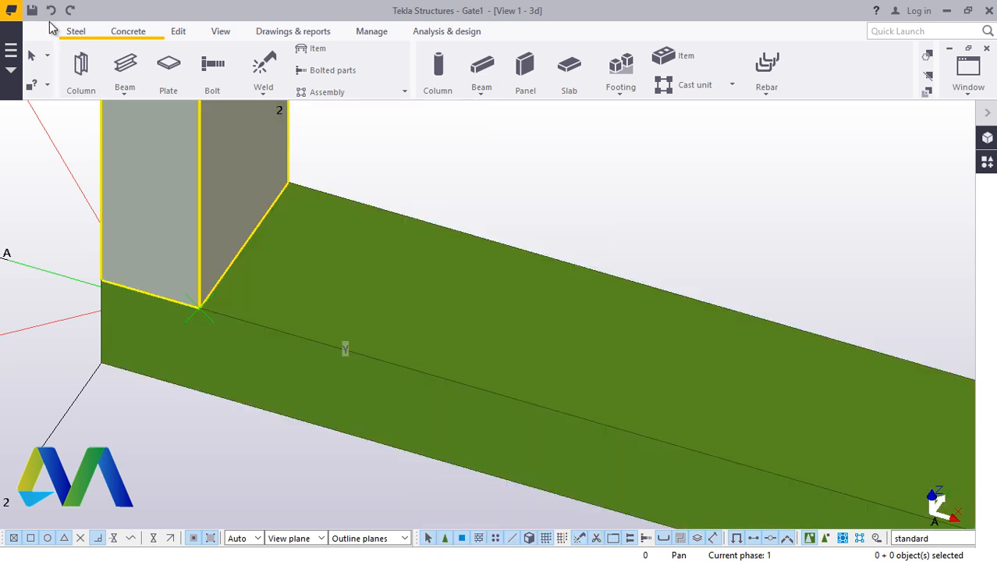
Draw a steel beam vertically along the grid 2 member, from the bottom beam's top face to the middle beam's underside, 1125 mm long
left_click(124, 92)
left_click(135, 115)
scroll(194, 314, "up", 4)
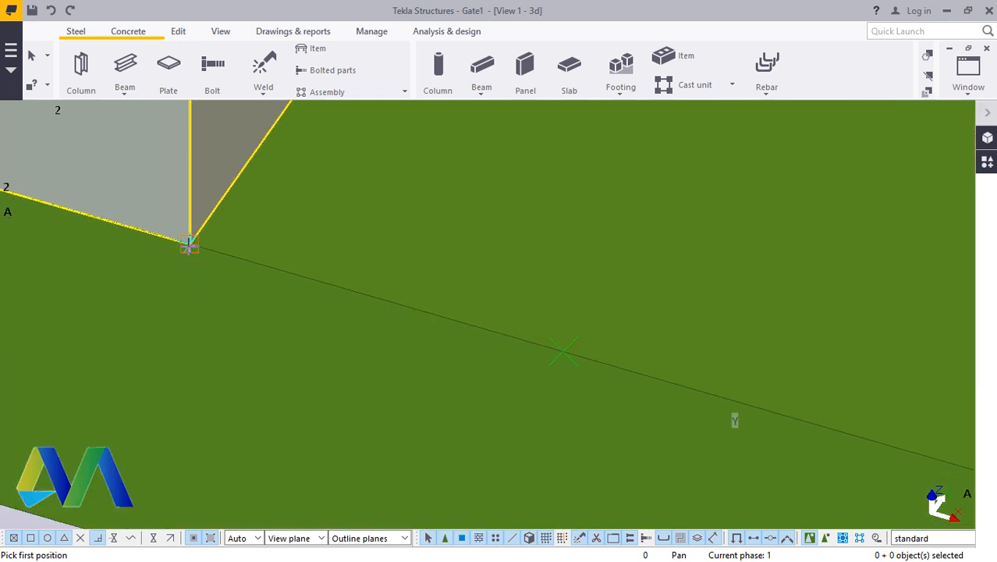
scroll(190, 246, "down", 6)
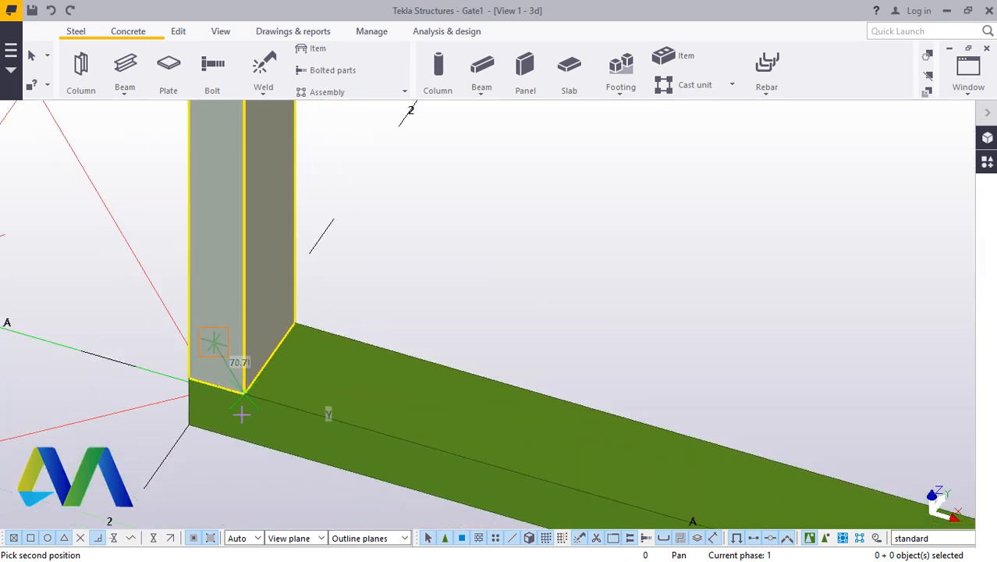
scroll(245, 402, "down", 3)
scroll(251, 156, "up", 7)
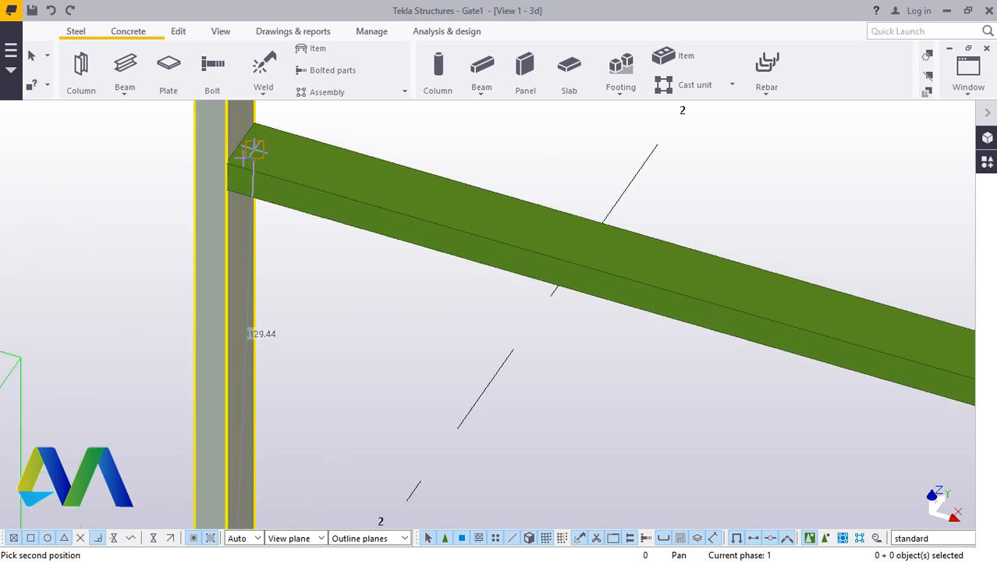
scroll(217, 198, "up", 2)
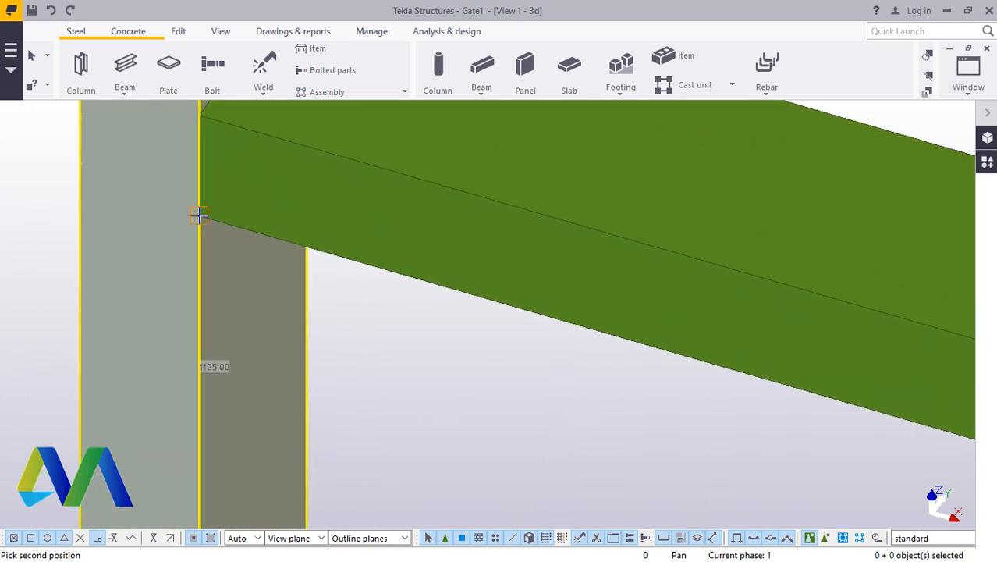
left_click(200, 216)
right_click(522, 389)
left_click(564, 160)
scroll(370, 235, "down", 10)
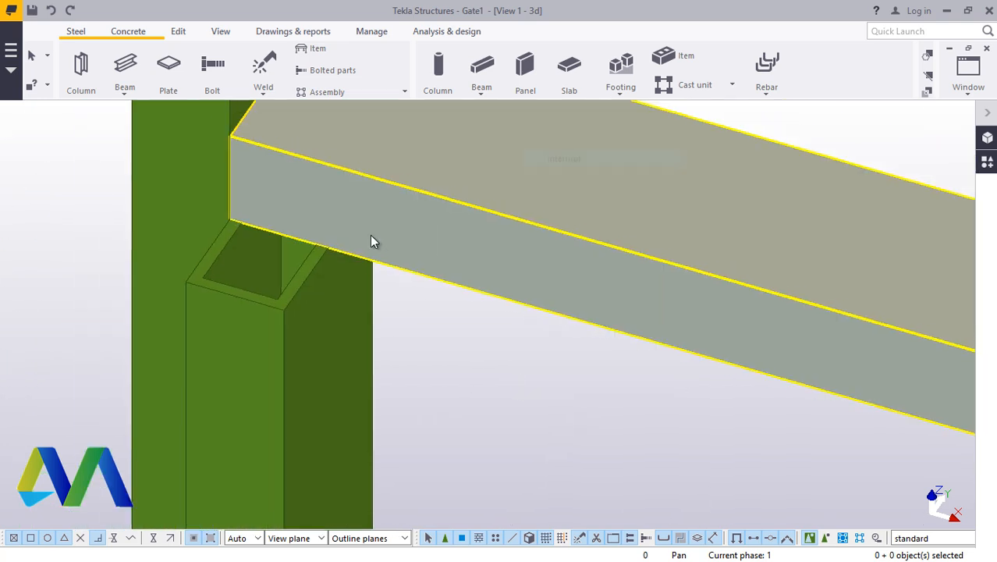
scroll(351, 489, "up", 5)
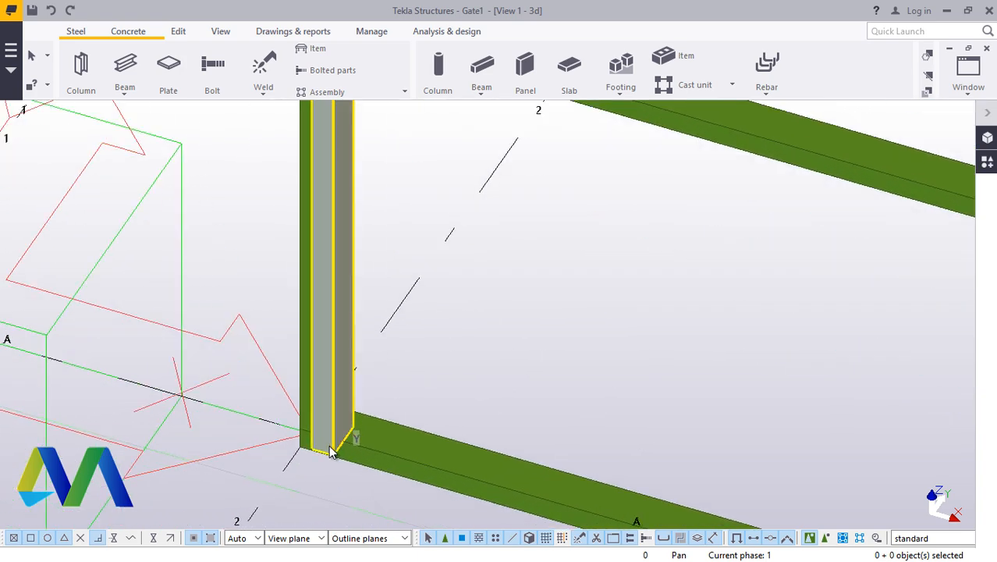
Move the redrawn vertical beam from its lower front corner to the midpoint of its lower side edge
left_click(360, 347)
right_click(504, 265)
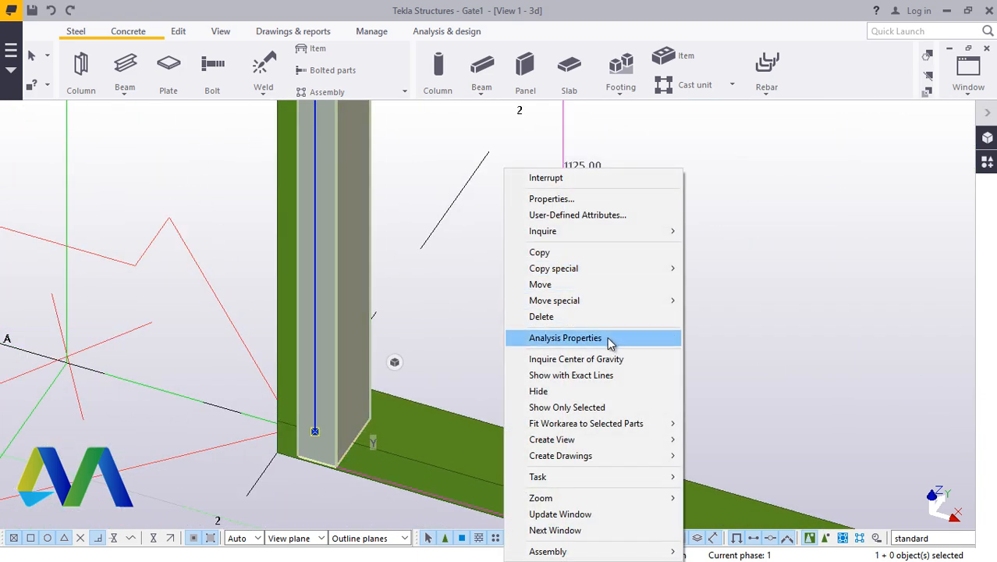
left_click(540, 285)
scroll(351, 437, "up", 5)
scroll(316, 474, "up", 2)
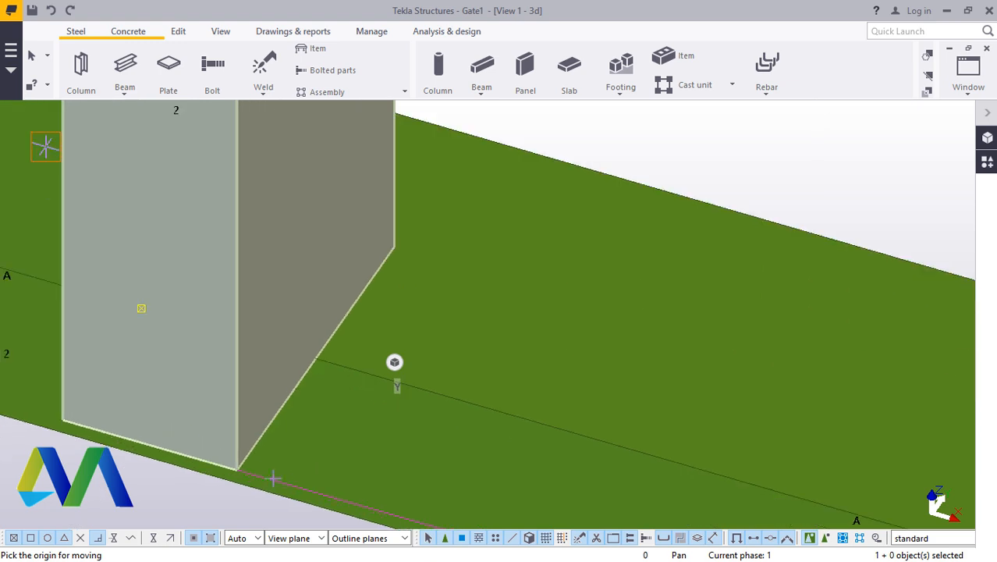
left_click(237, 473)
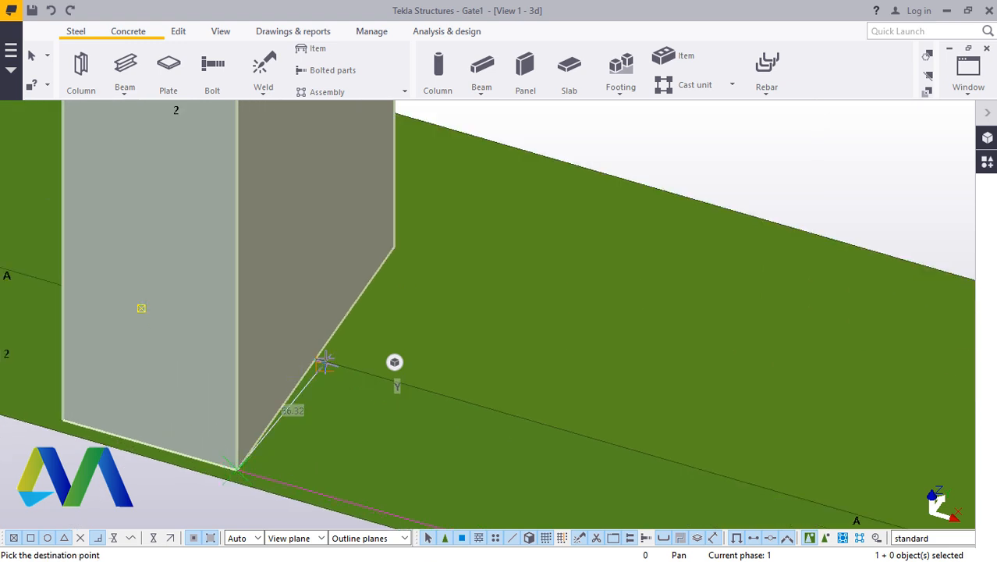
left_click(314, 357)
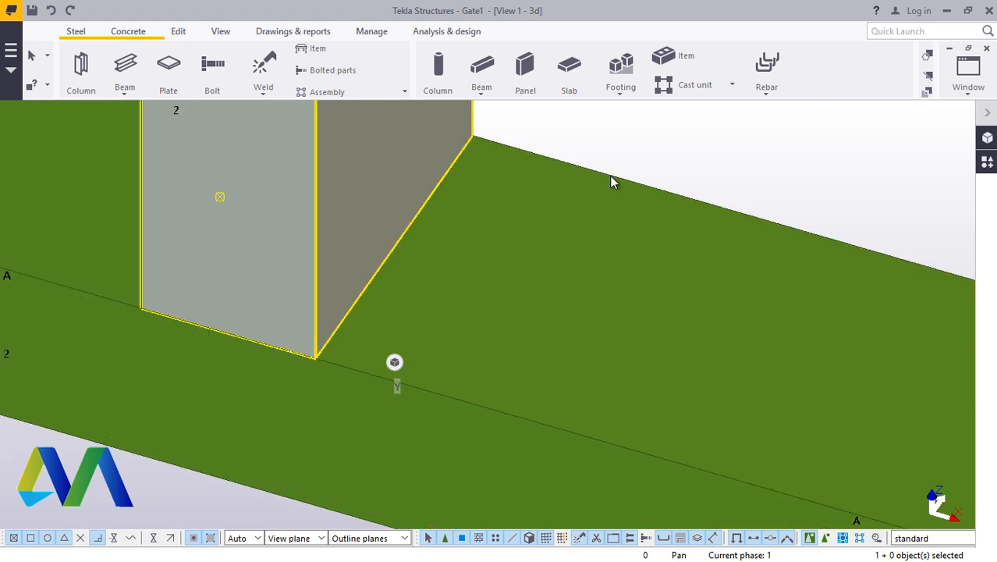
left_click(588, 131)
scroll(236, 339, "down", 4)
middle_click_drag(230, 382, 300, 185, "ctrl")
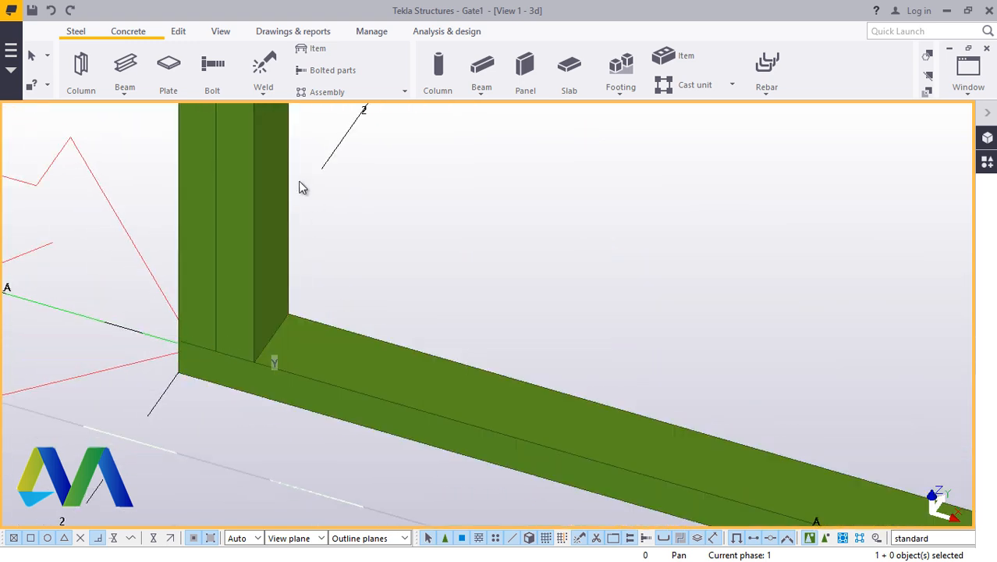
Move the redrawn vertical beam 50 mm along the bottom beam, away from the grid 2 vertical member
left_click(273, 175)
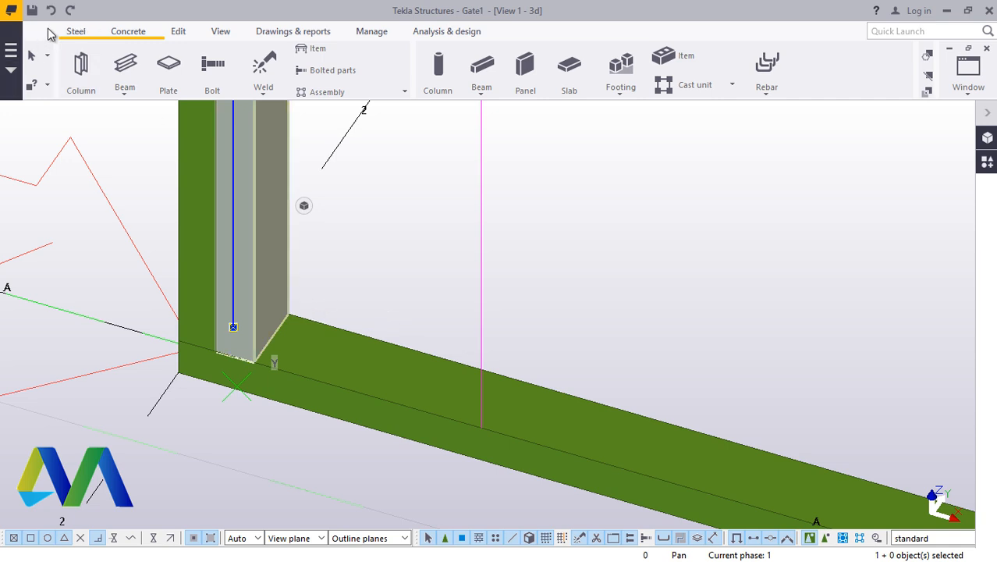
left_click(314, 321)
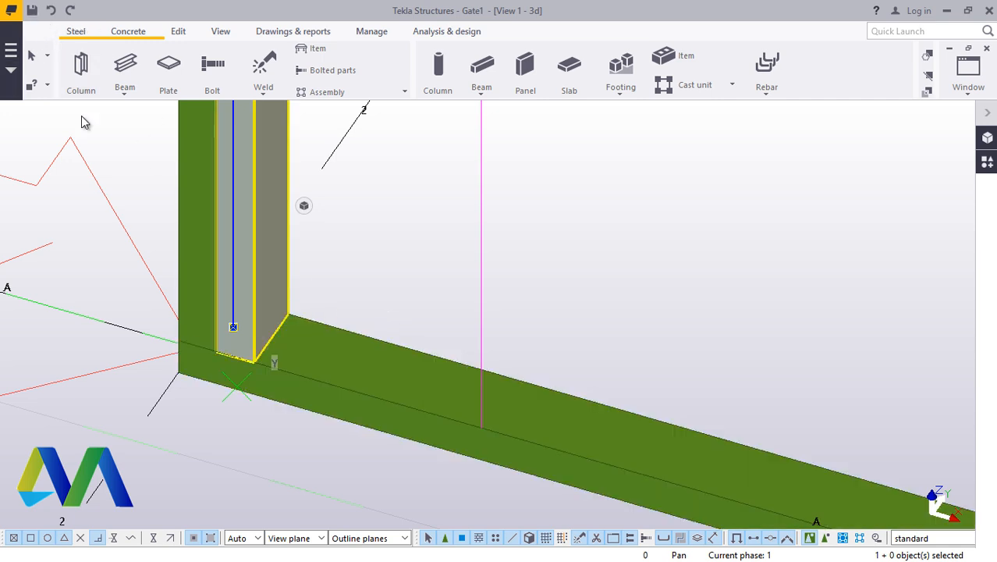
left_click(245, 316)
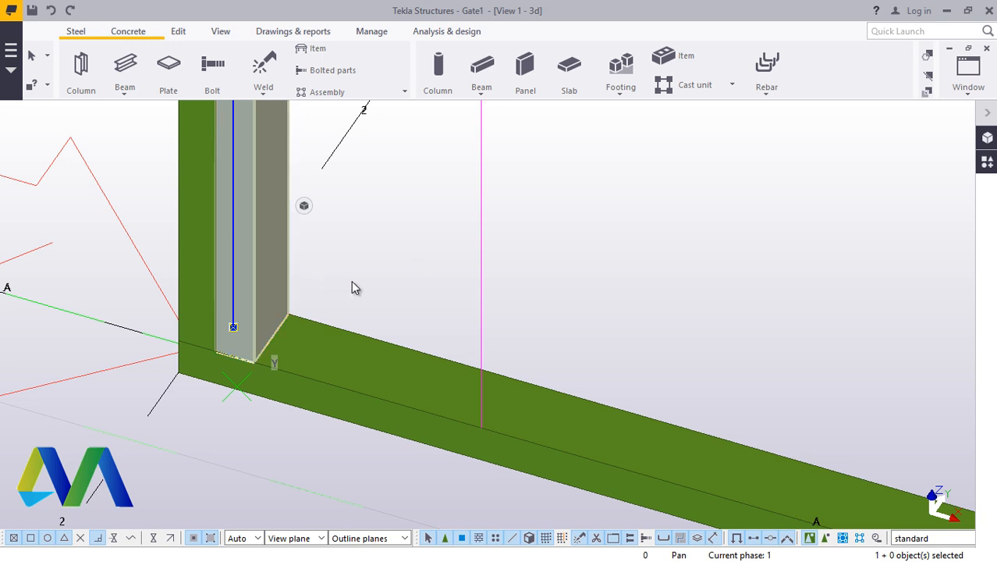
scroll(212, 345, "up", 6)
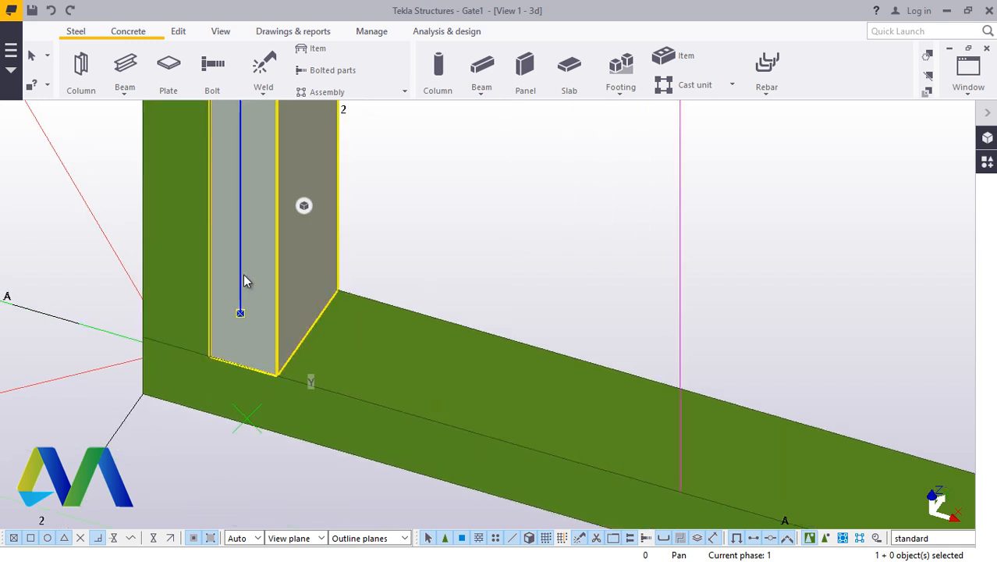
right_click(492, 286)
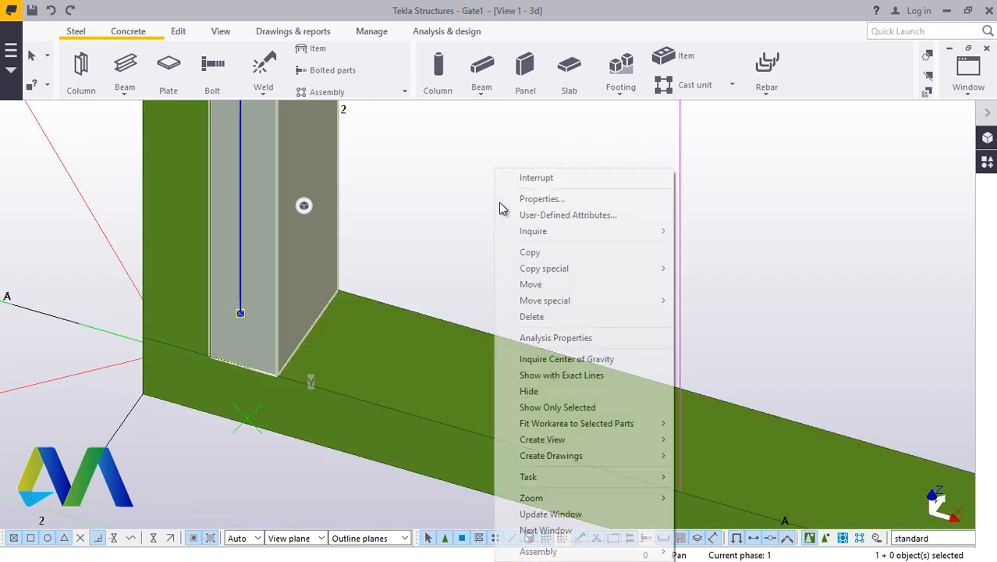
left_click(531, 284)
scroll(237, 354, "up", 3)
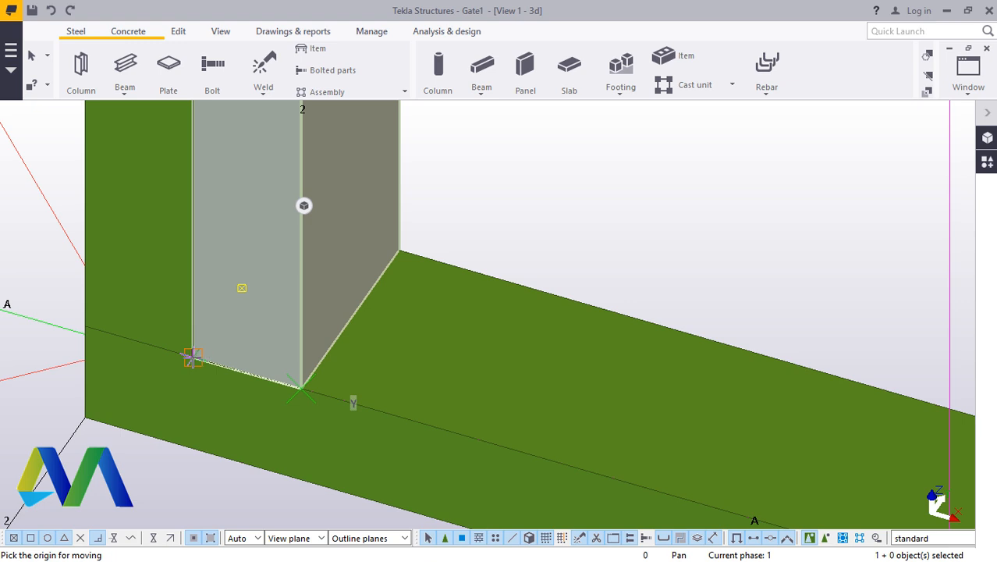
scroll(188, 359, "up", 5)
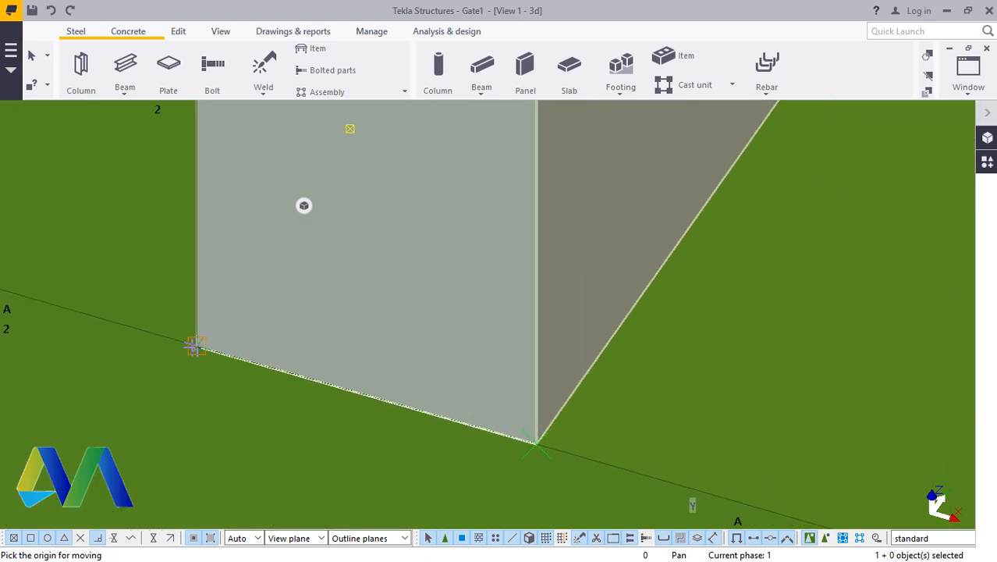
left_click(200, 345)
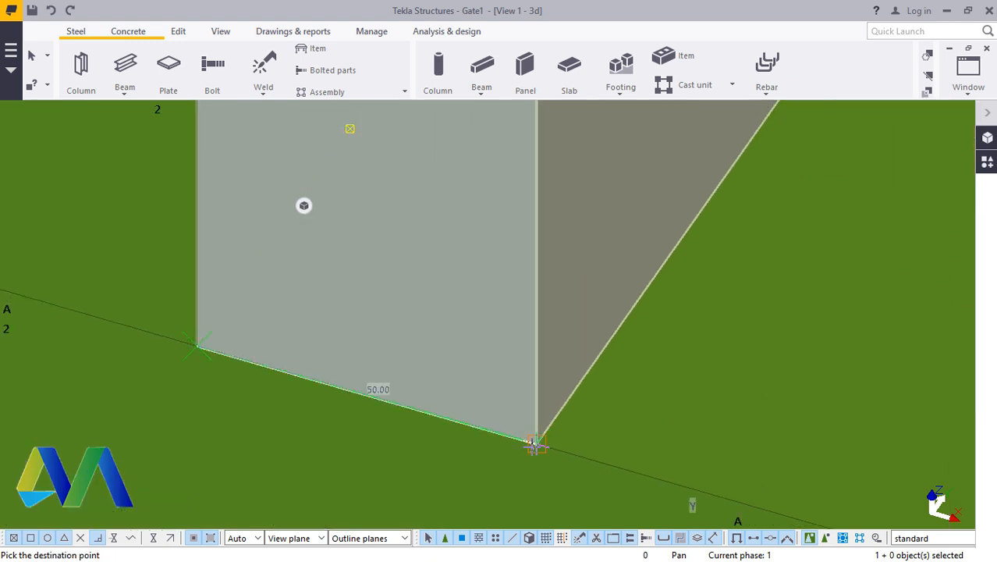
type("50")
key("Return")
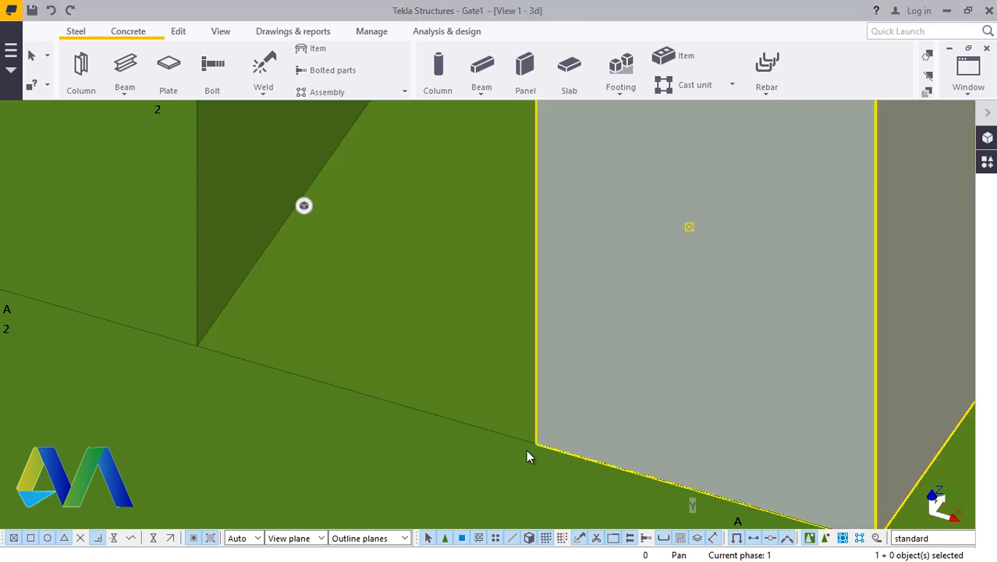
Set the horizontal position of the redrawn vertical beam to Middle in its column properties and apply the change
scroll(526, 449, "down", 5)
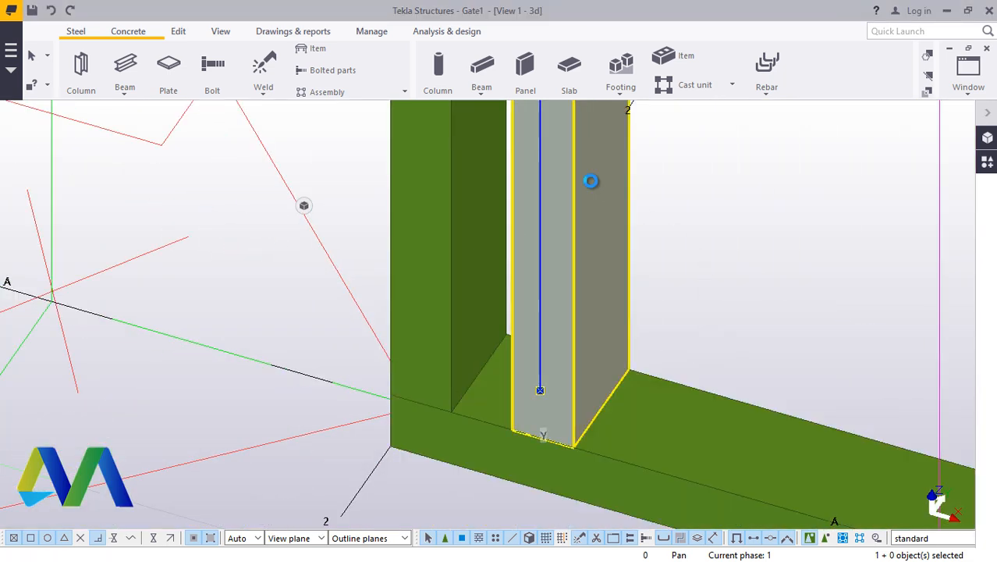
double_click(590, 180)
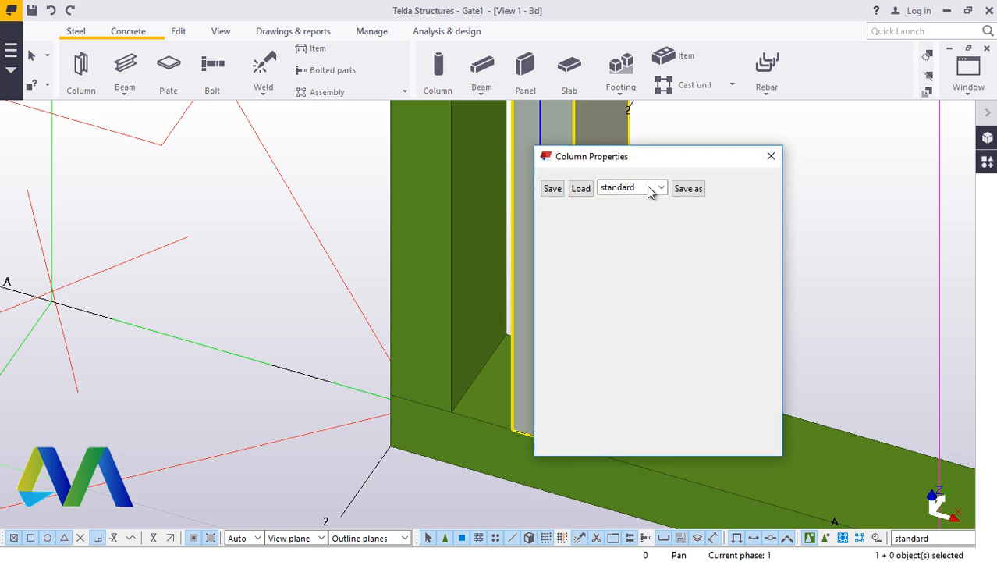
left_click_drag(637, 155, 789, 116)
left_click(769, 180)
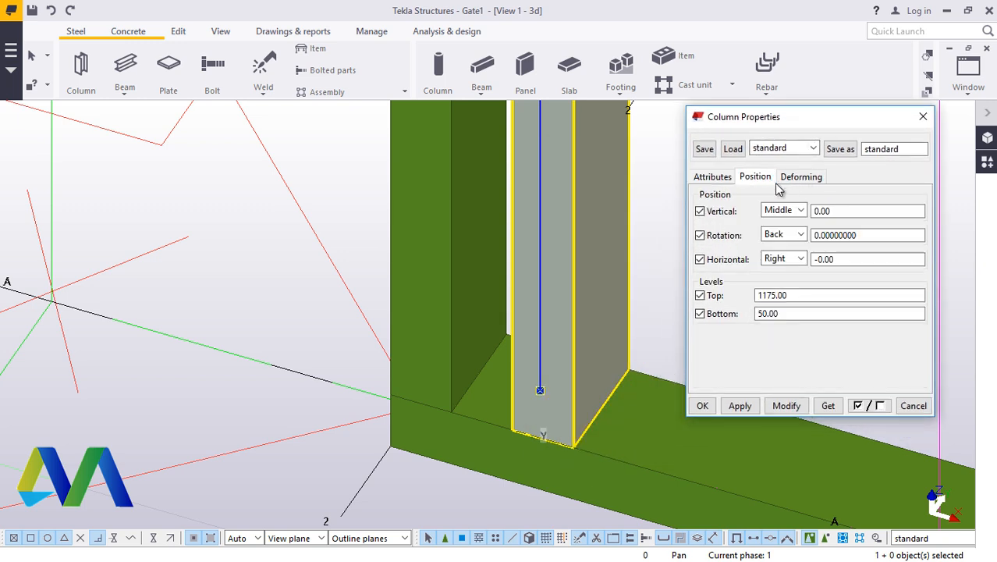
left_click(800, 259)
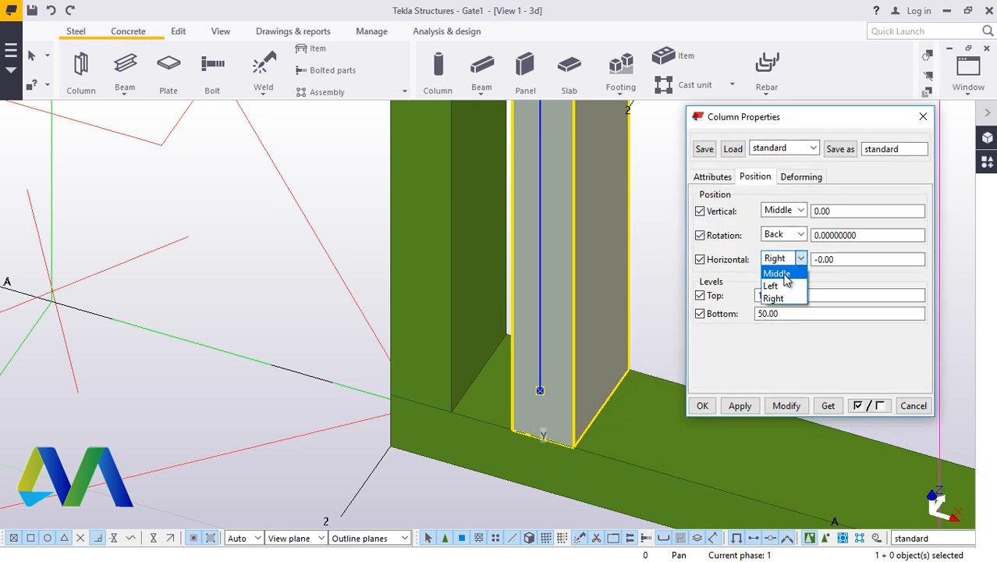
left_click(777, 270)
left_click(786, 407)
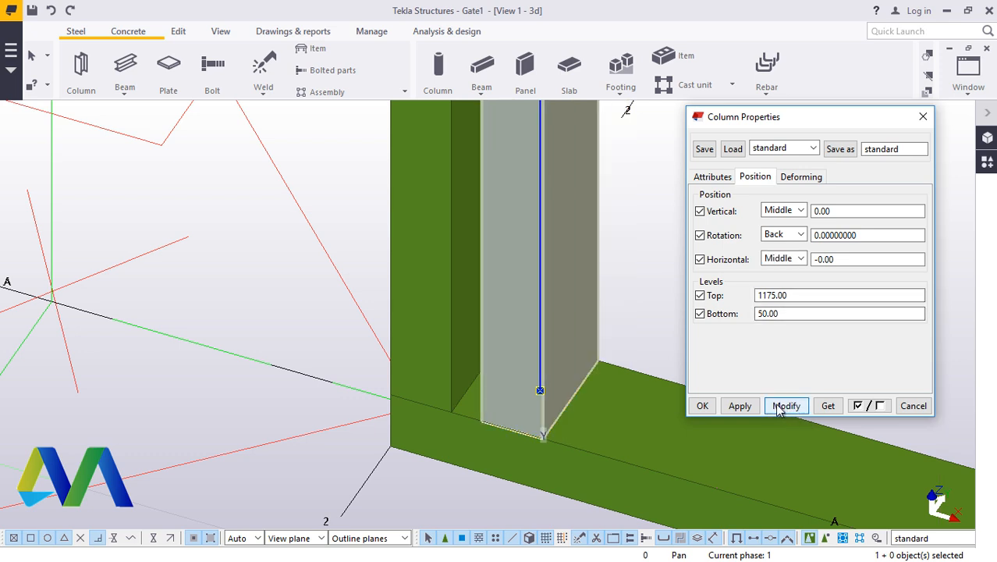
left_click(701, 407)
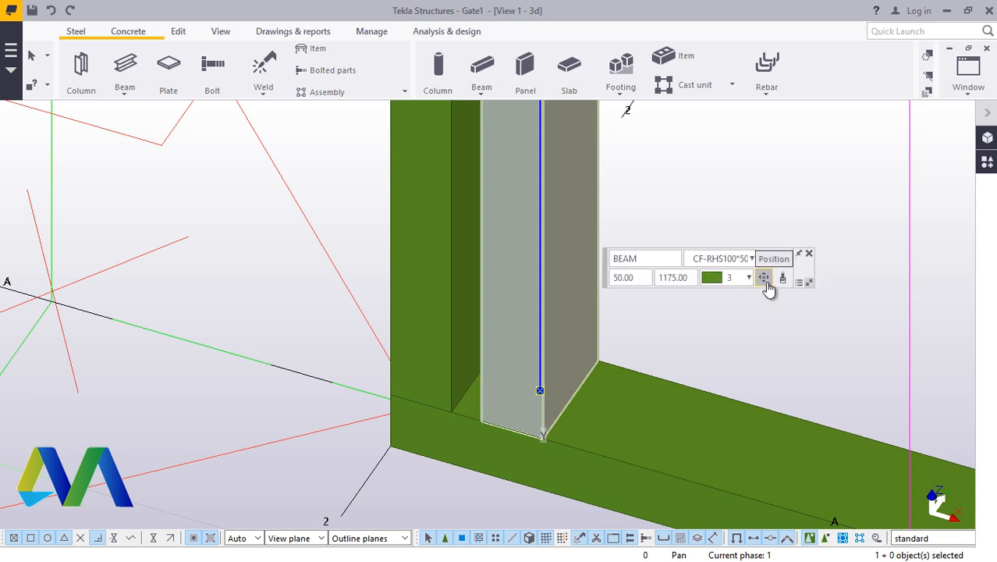
Rotate the vertical beam about its axis to 45 degrees with the rotation dial of its position settings
left_click(765, 281)
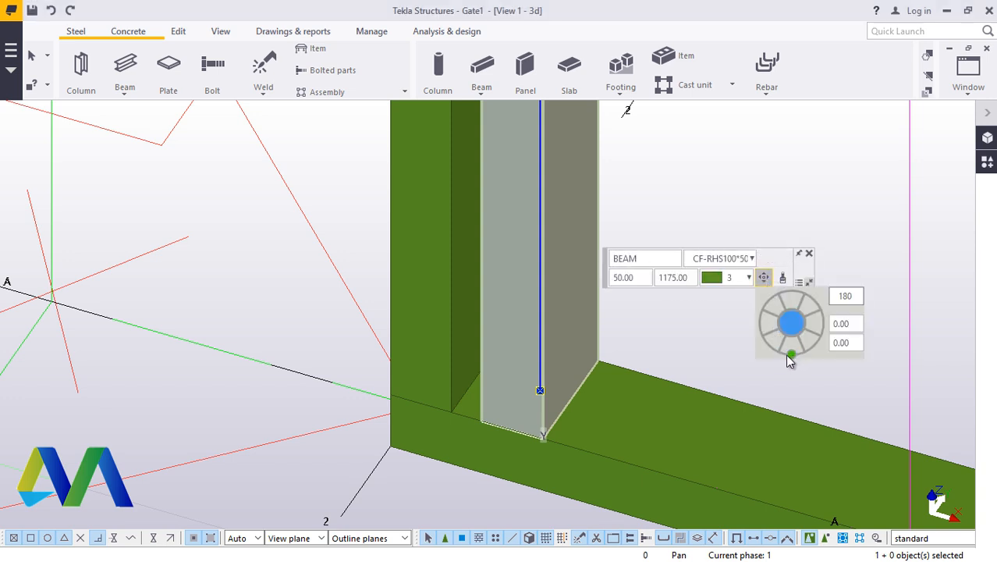
left_click_drag(791, 356, 770, 345)
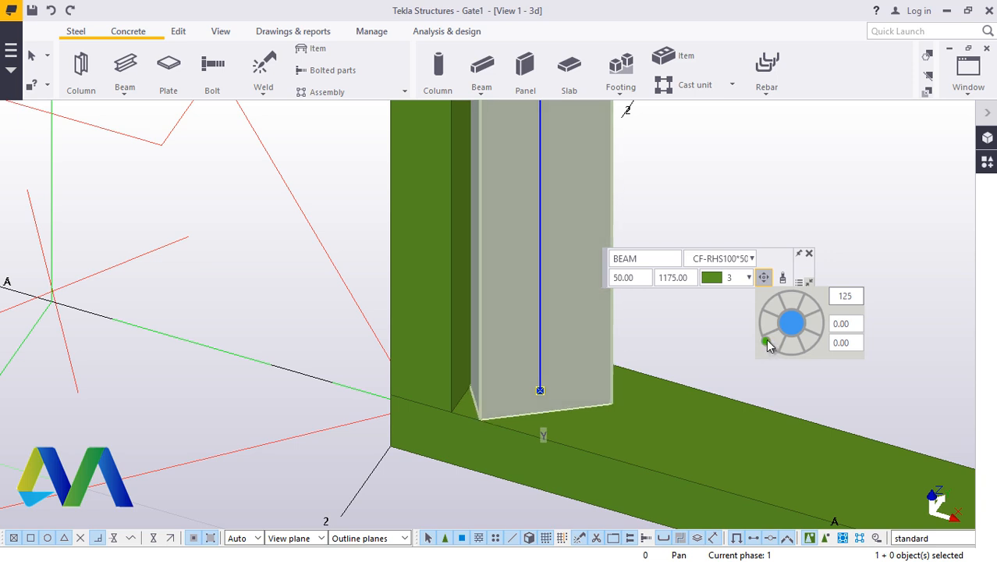
left_click_drag(770, 342, 766, 298)
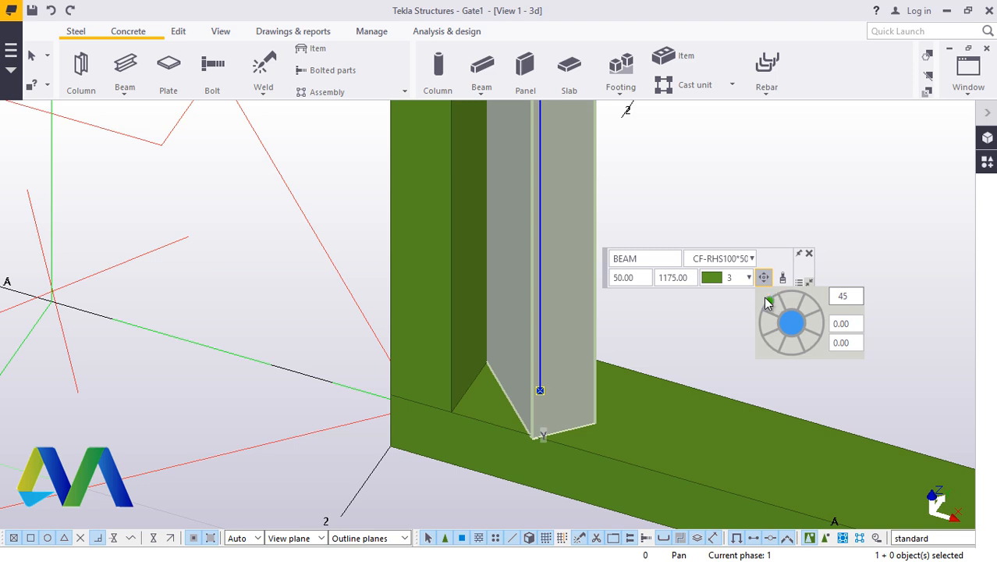
left_click(687, 228)
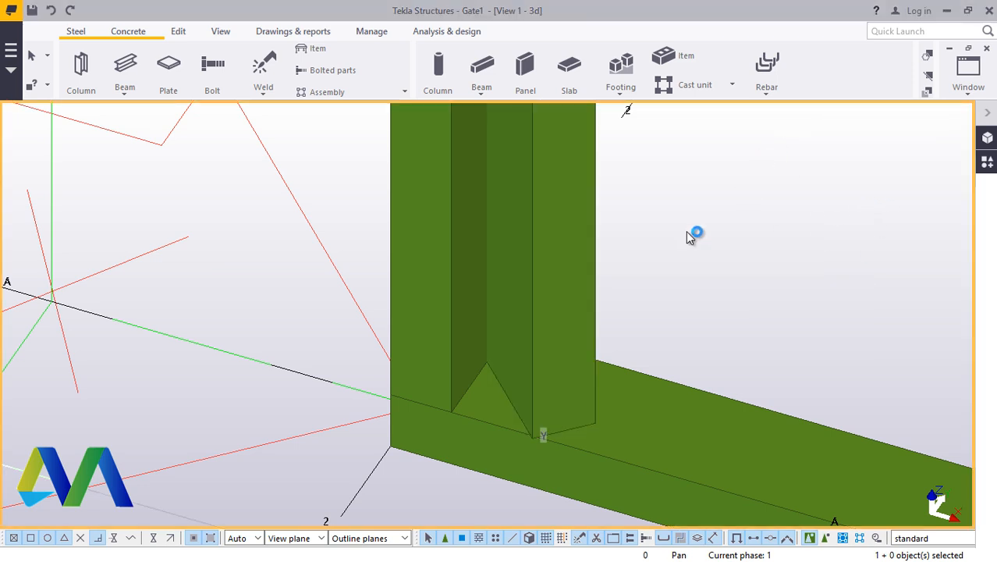
Change the rotated vertical beam's profile to the rectangular hollow section CF-RHS80*40*6.0 and apply it to the member
scroll(574, 310, "up", 3)
scroll(564, 295, "down", 6)
scroll(577, 297, "down", 2)
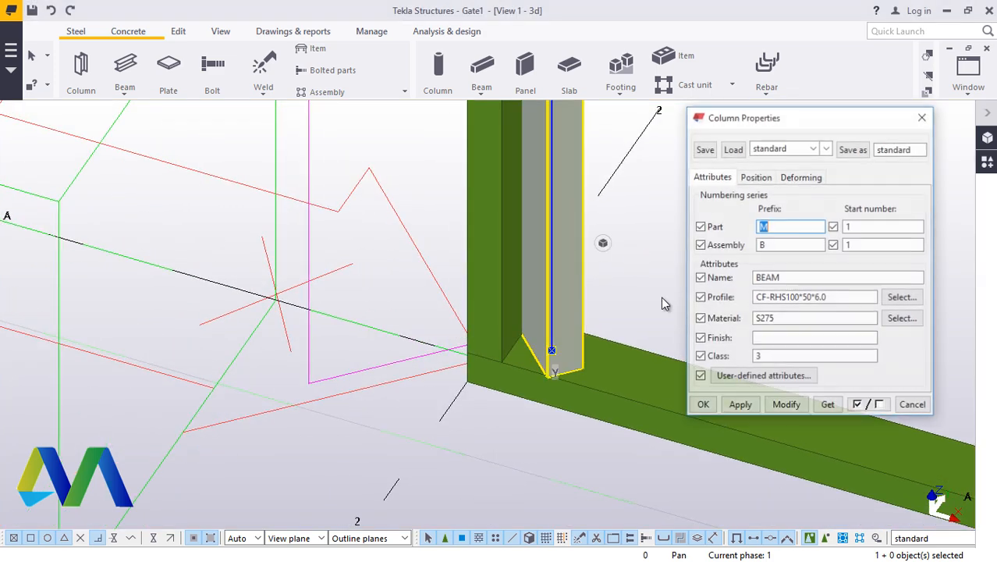
left_click(901, 298)
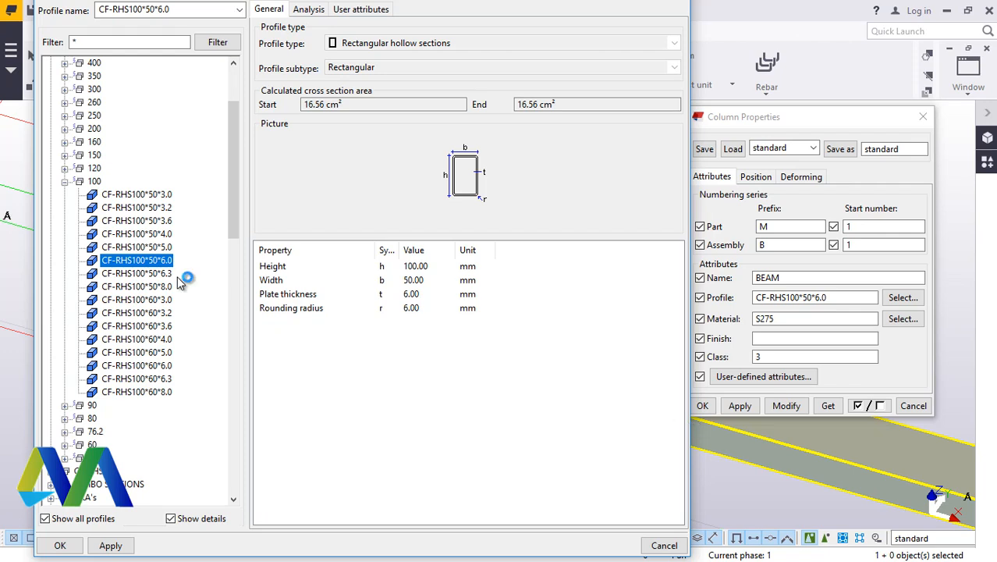
left_click(65, 406)
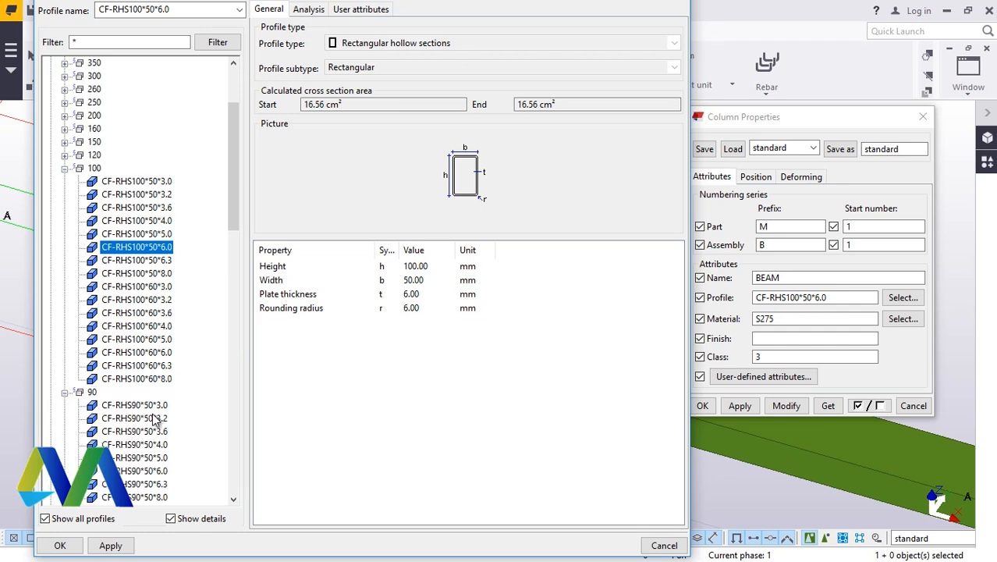
left_click(64, 392)
left_click(66, 406)
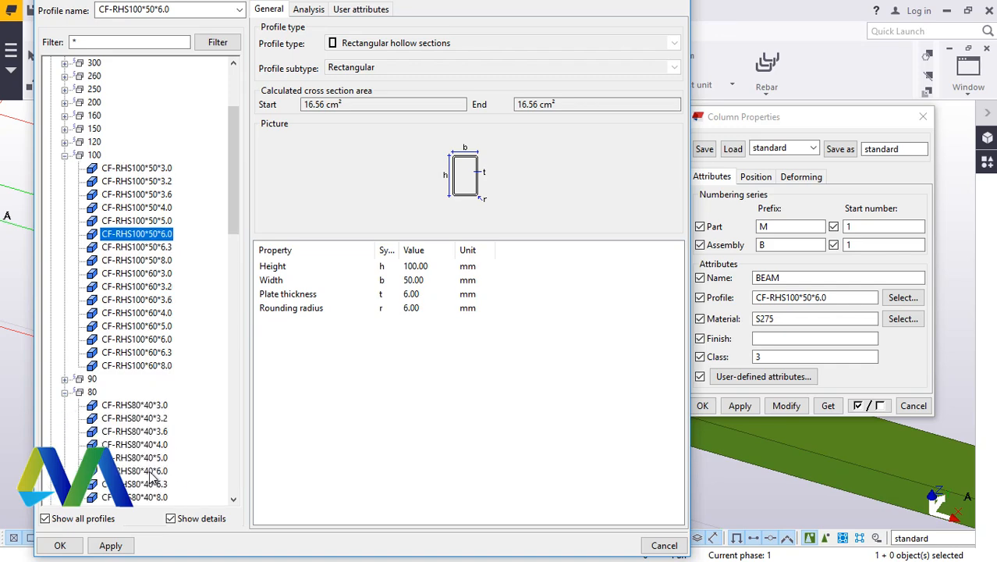
left_click(77, 545)
left_click(787, 407)
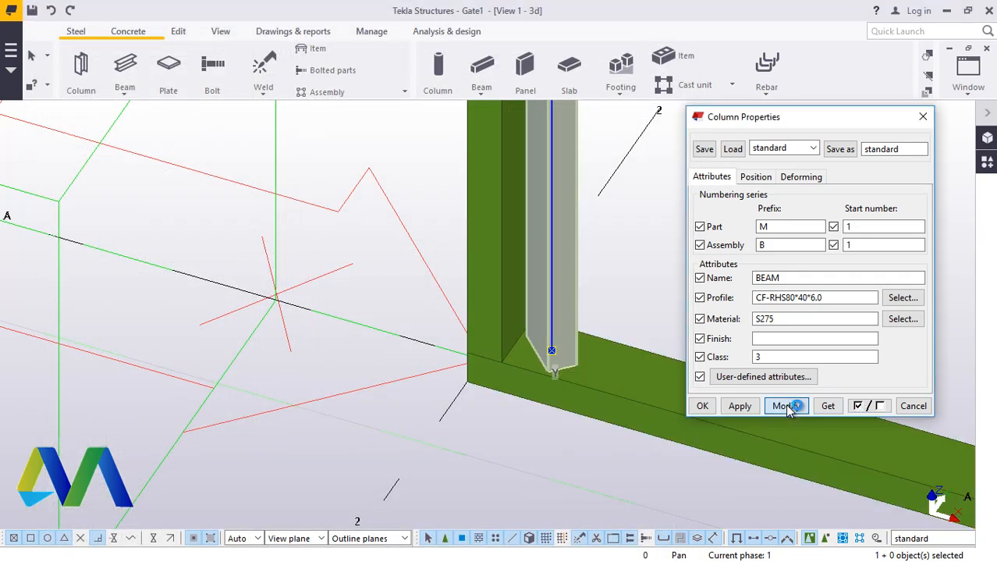
left_click(703, 405)
scroll(585, 355, "up", 5)
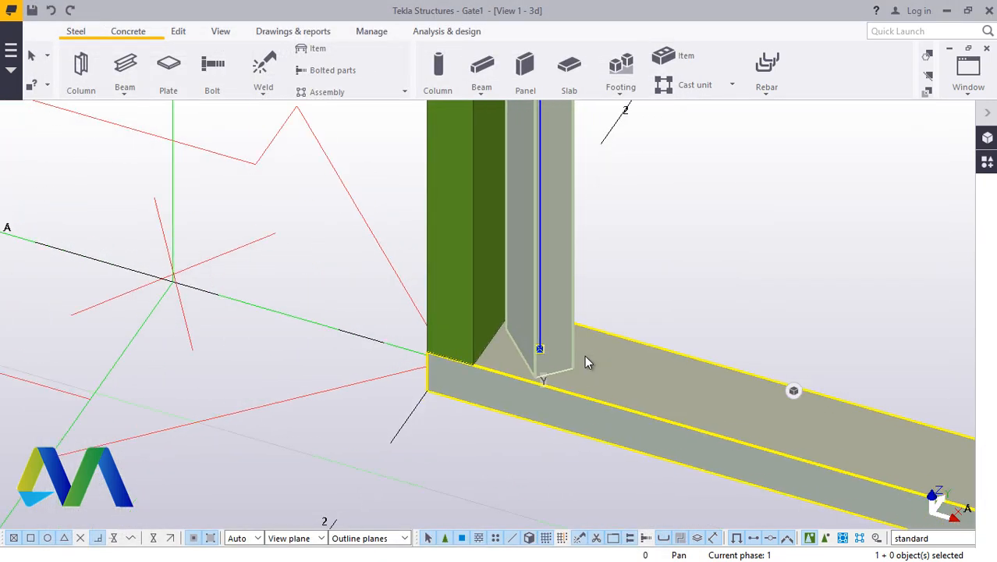
scroll(583, 335, "up", 1)
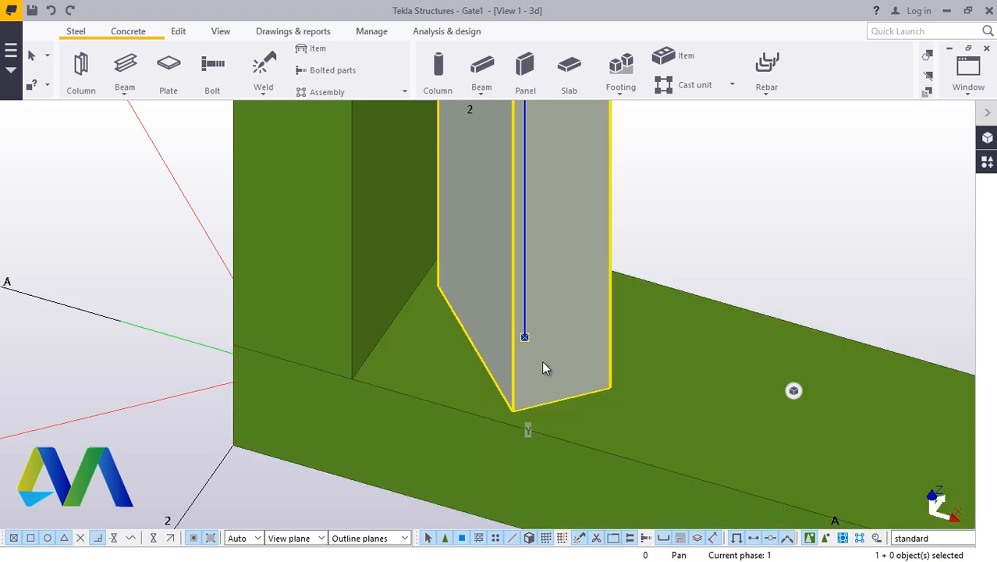
right_click(564, 291)
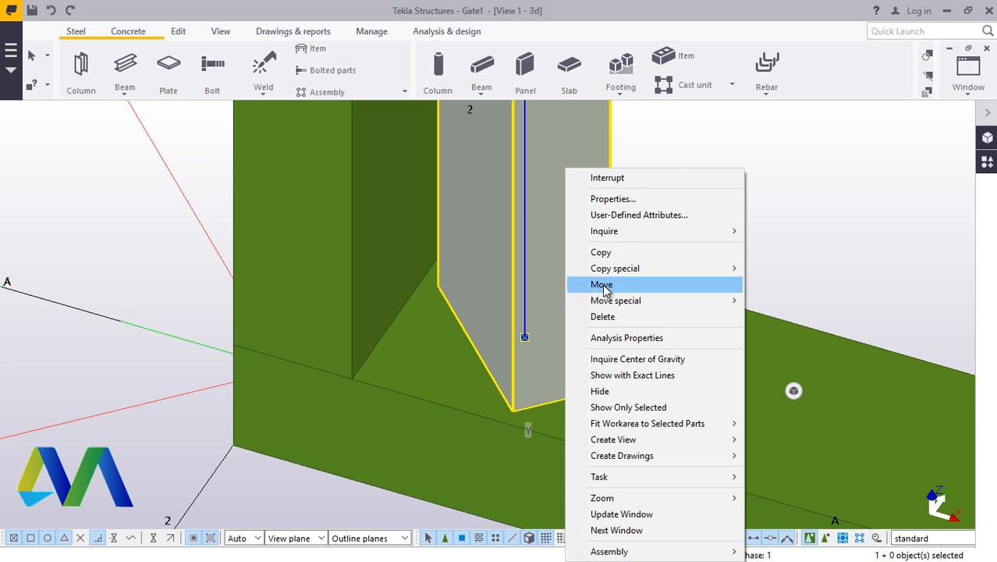
left_click(604, 284)
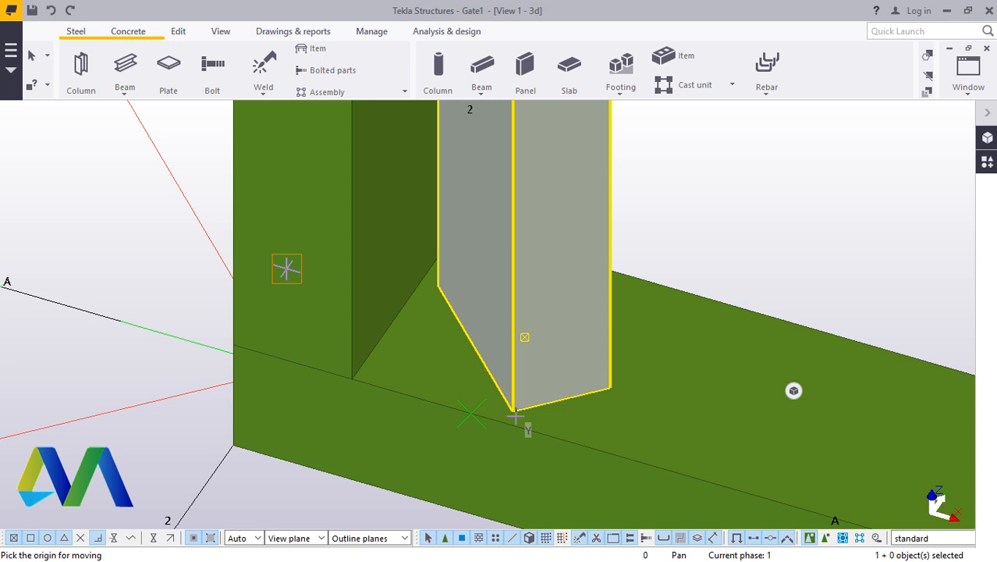
scroll(504, 421, "up", 2)
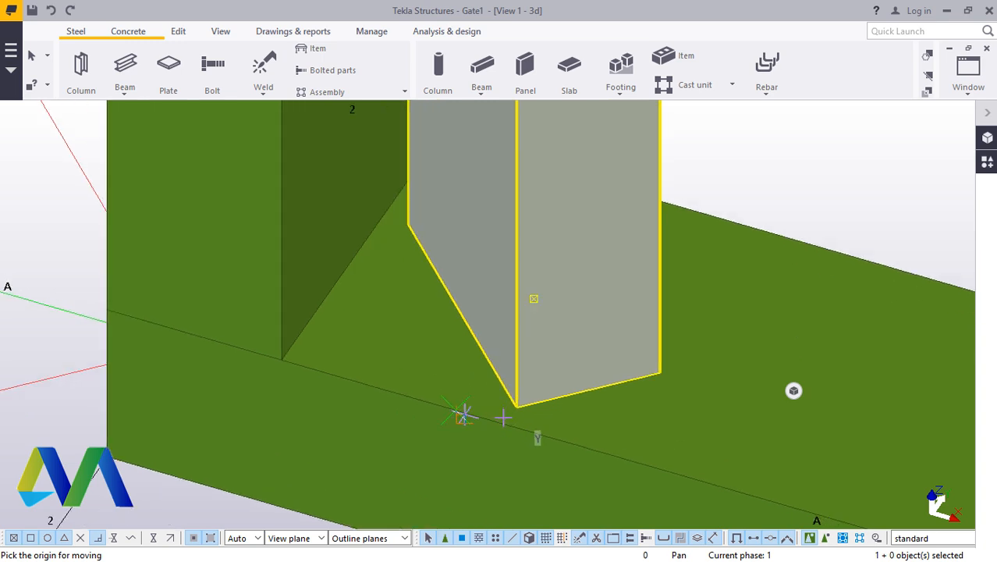
left_click(515, 406)
scroll(328, 309, "down", 6)
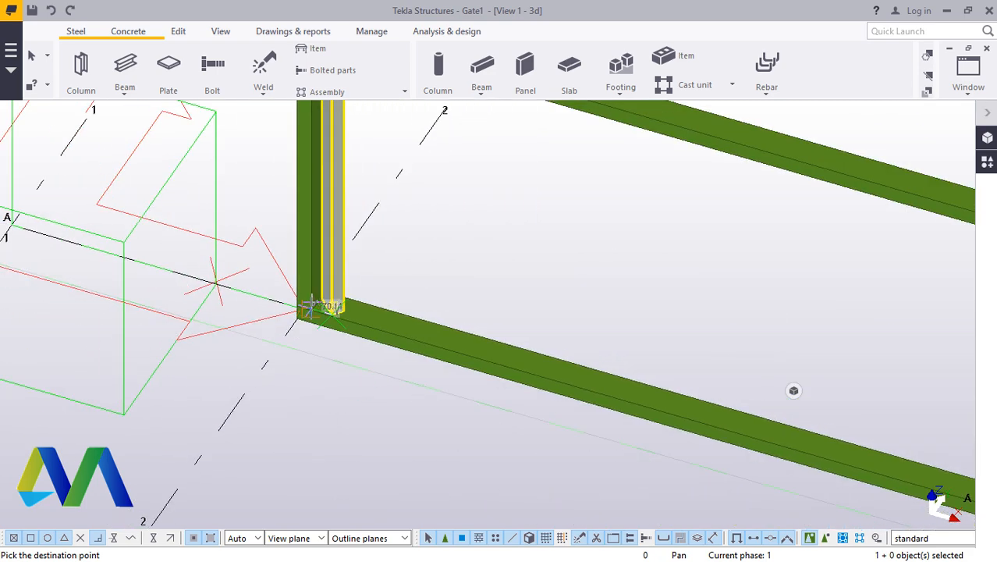
scroll(316, 305, "down", 2)
scroll(852, 470, "up", 4)
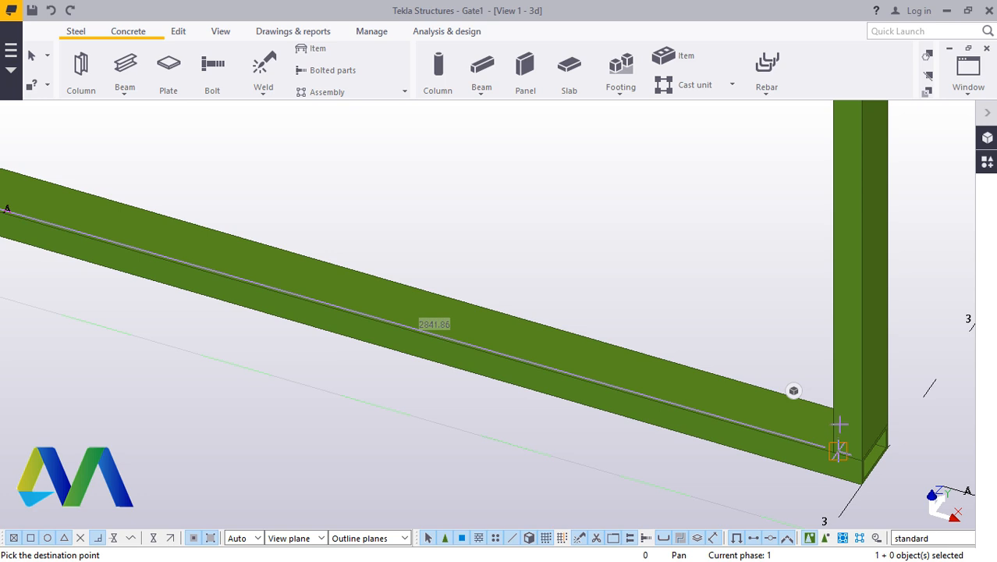
scroll(840, 424, "up", 3)
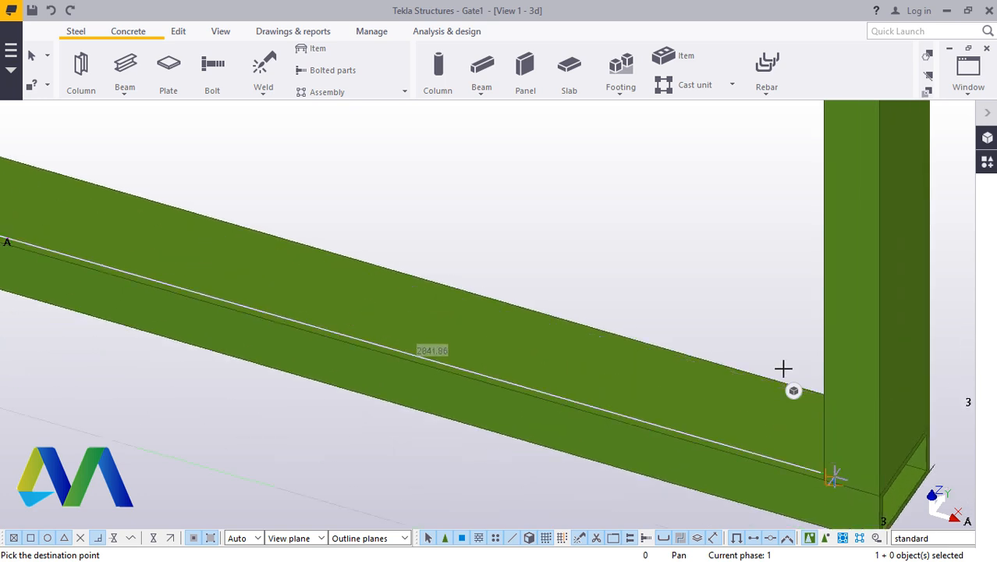
right_click(624, 195)
left_click(666, 203)
Inspect the rotated vertical beam at its lower end on the bottom beam and its upper end at the middle beam
scroll(712, 324, "down", 6)
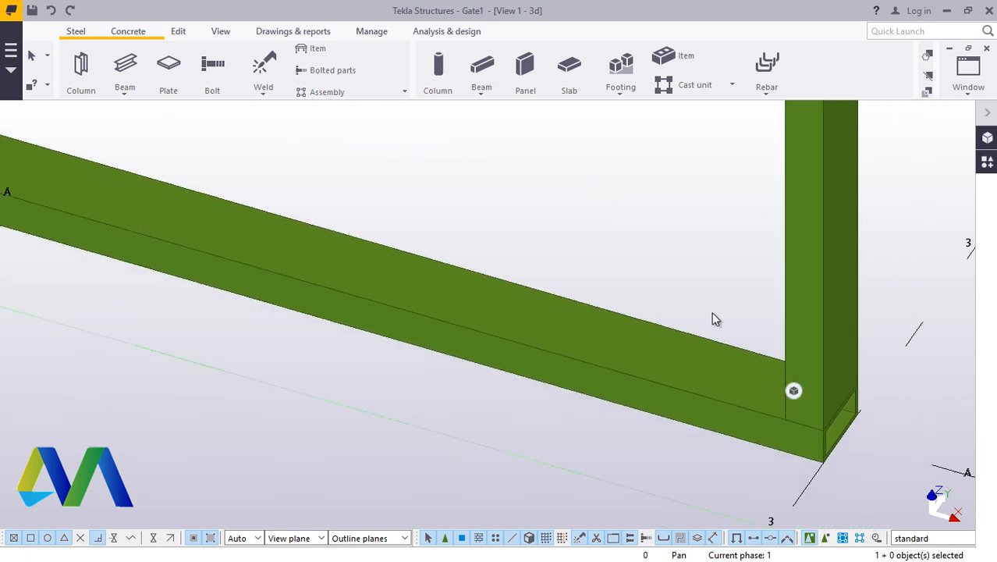
scroll(284, 214, "up", 8)
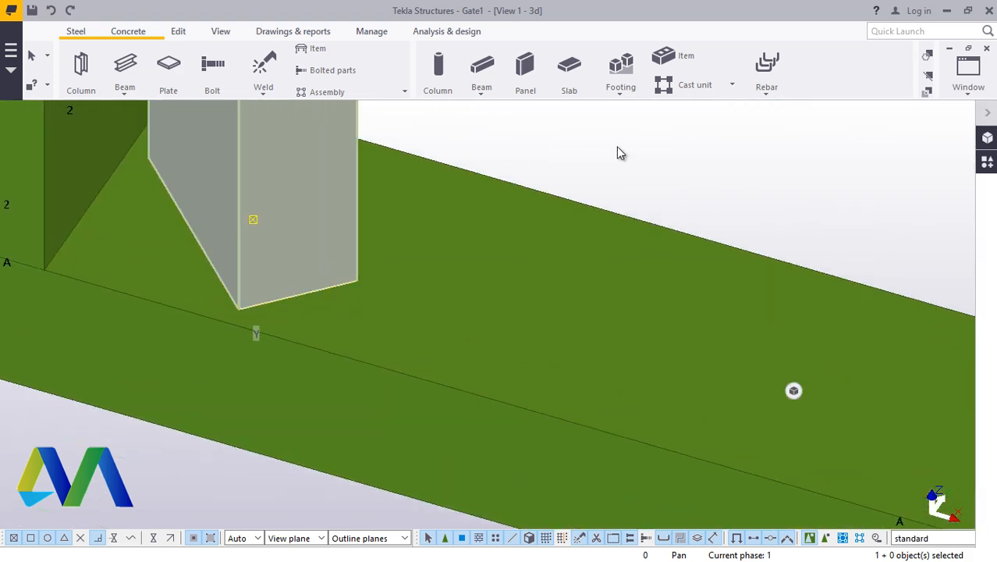
scroll(490, 245, "down", 5)
scroll(384, 184, "up", 5)
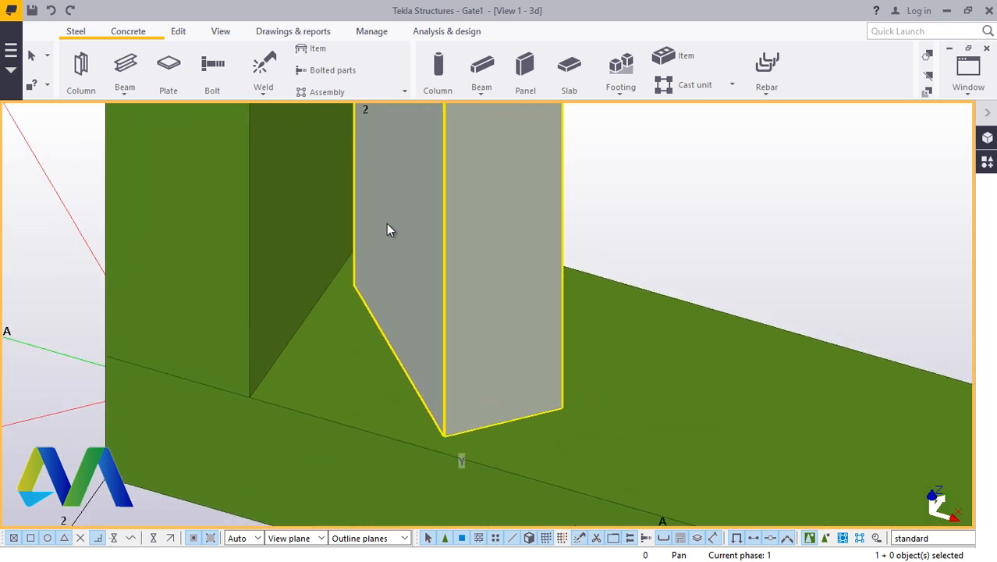
scroll(395, 277, "down", 4)
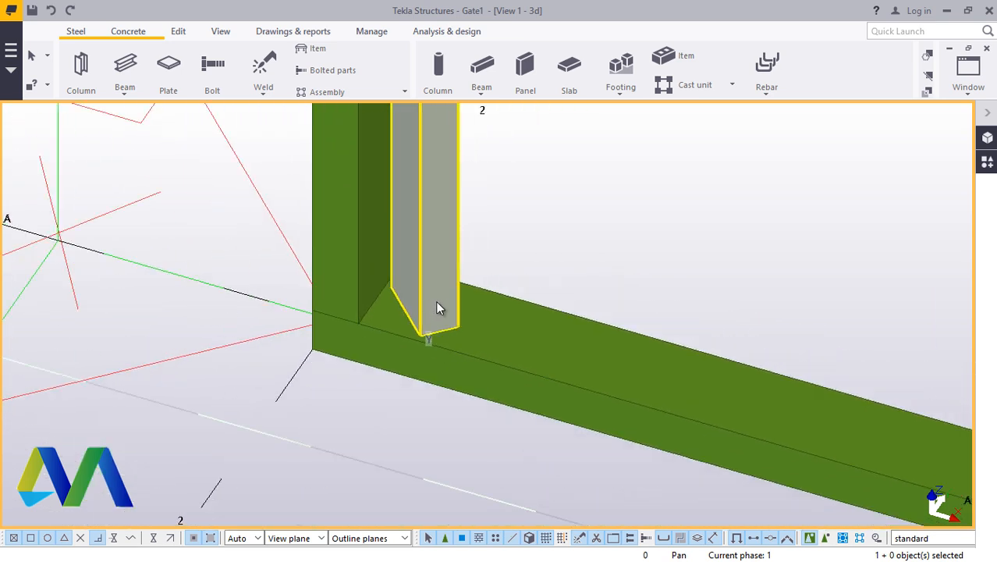
scroll(413, 190, "up", 2)
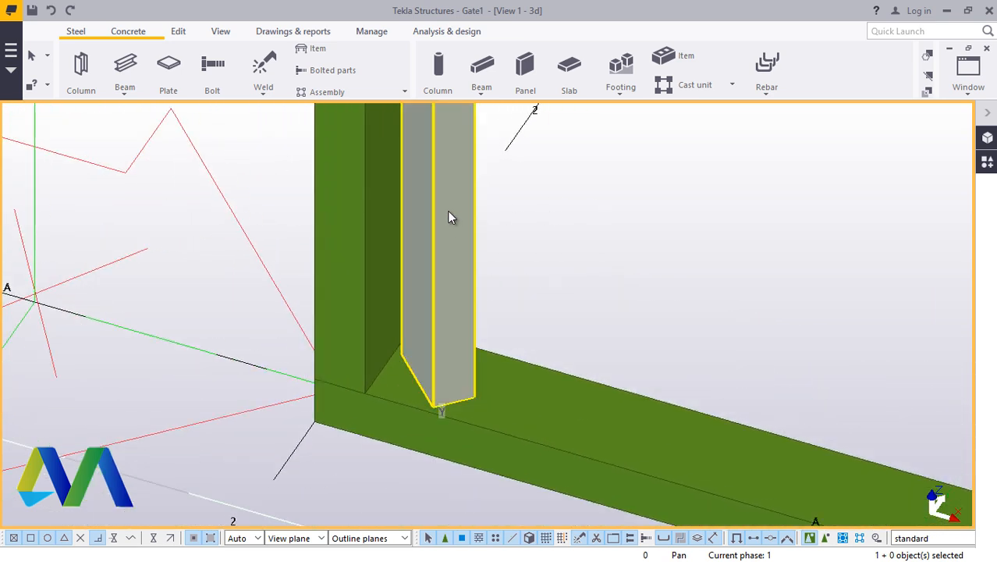
scroll(449, 217, "down", 6)
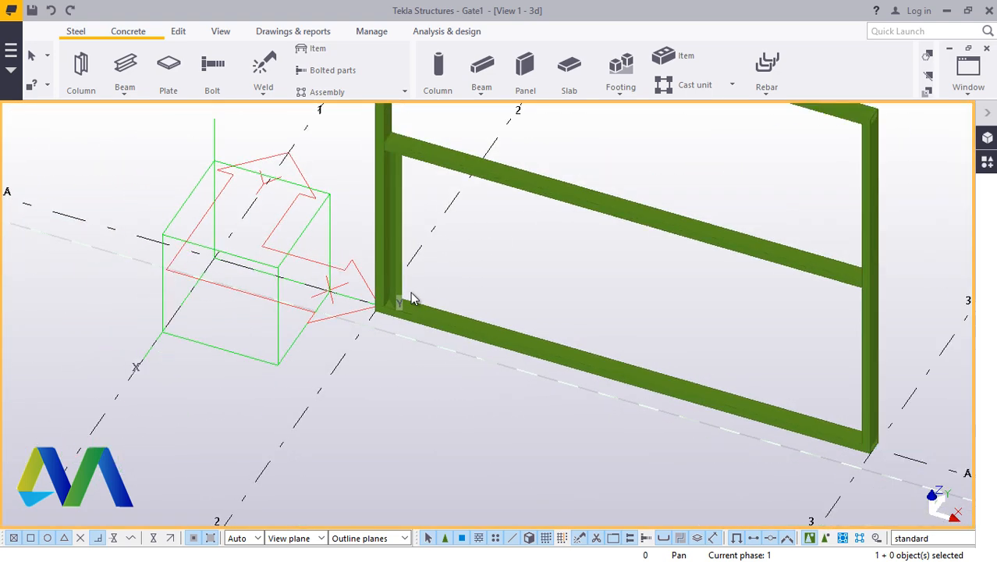
scroll(486, 184, "up", 5)
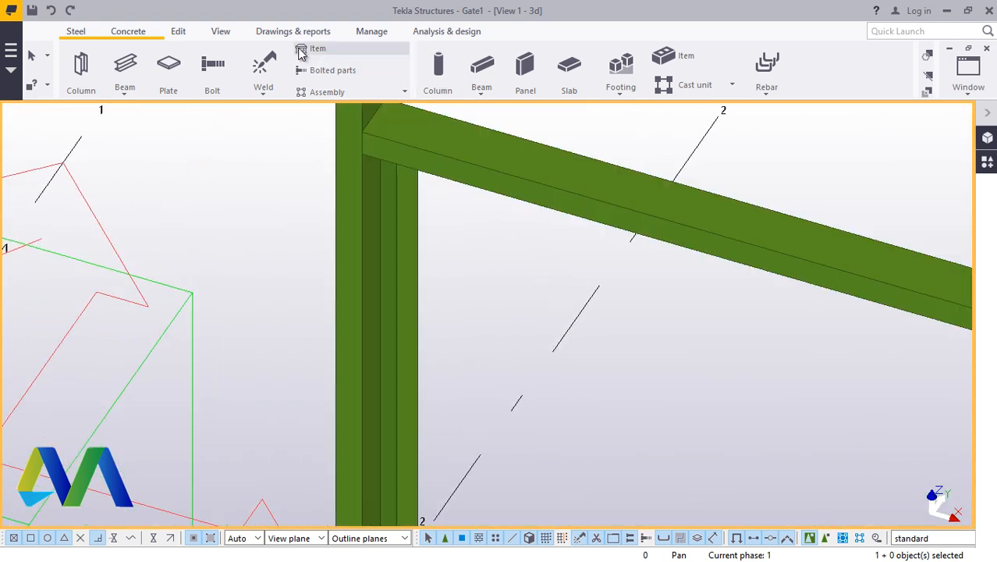
Rotate the view around the gate to examine the spacing between the rotated vertical beam and the grid 2 upright
left_click(223, 36)
left_click(530, 78)
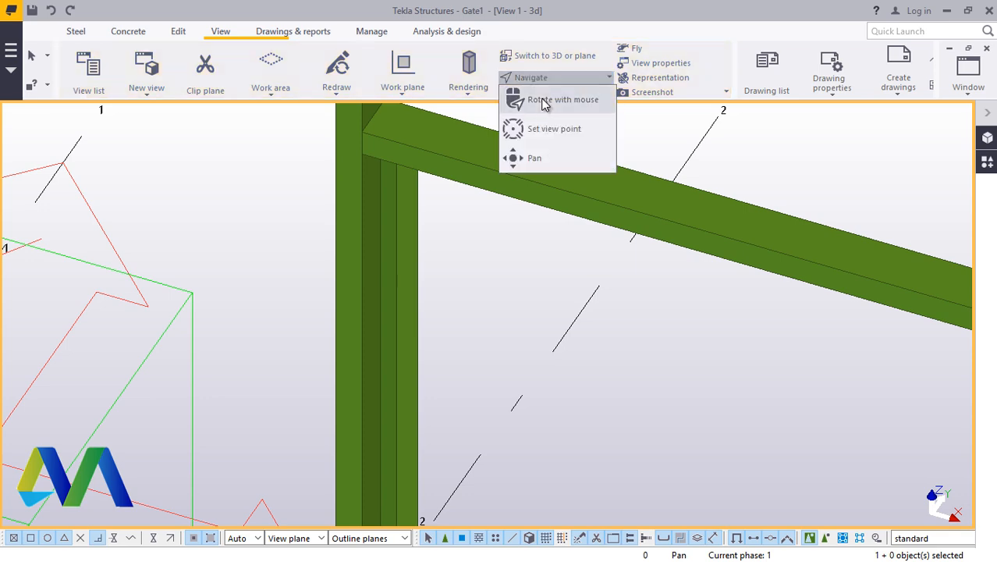
left_click(541, 100)
mouse_move(422, 305)
left_mouse_down()
mouse_move(149, 259)
mouse_move(533, 238)
left_mouse_up()
scroll(532, 238, "down", 1)
left_click_drag(439, 375, 502, 447)
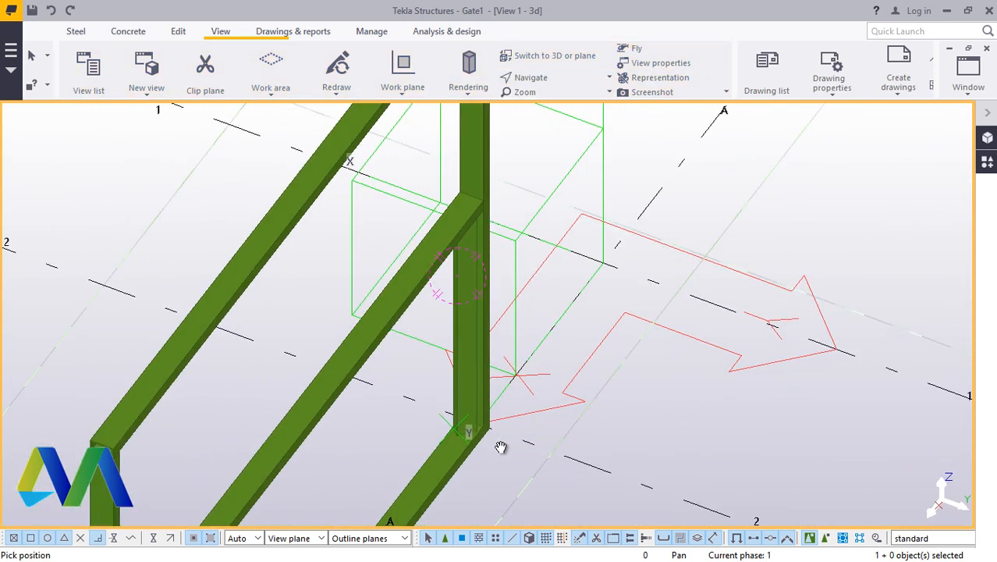
scroll(461, 429, "up", 5)
scroll(473, 439, "up", 2)
scroll(503, 383, "down", 1)
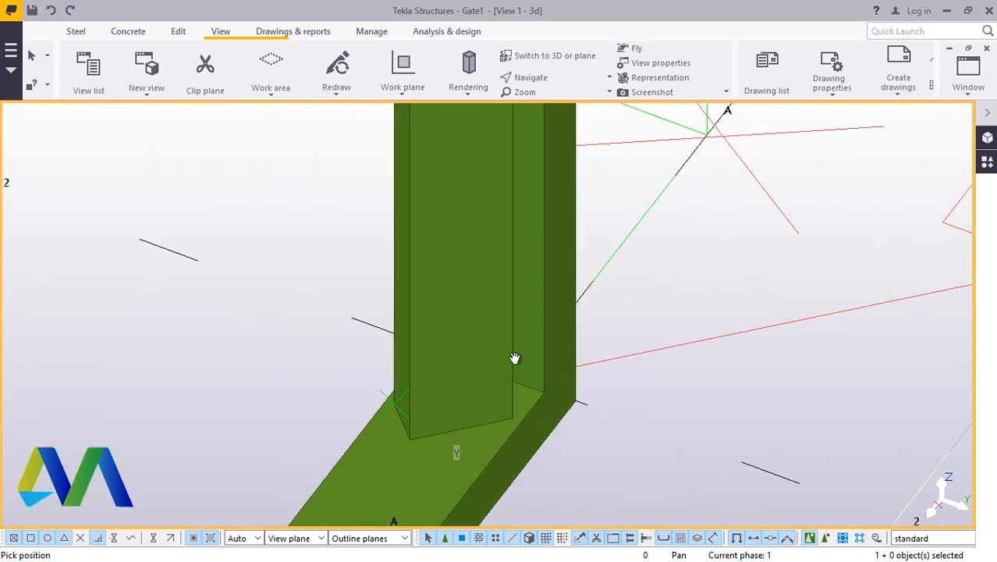
left_click_drag(514, 358, 482, 446)
right_click(539, 264)
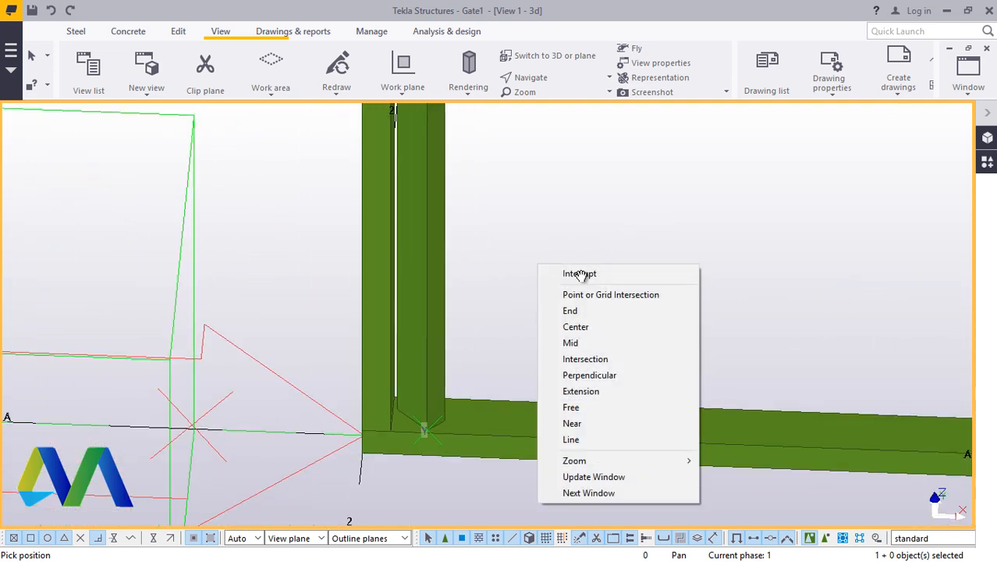
left_click(581, 272)
left_click(430, 367)
scroll(421, 311, "down", 5)
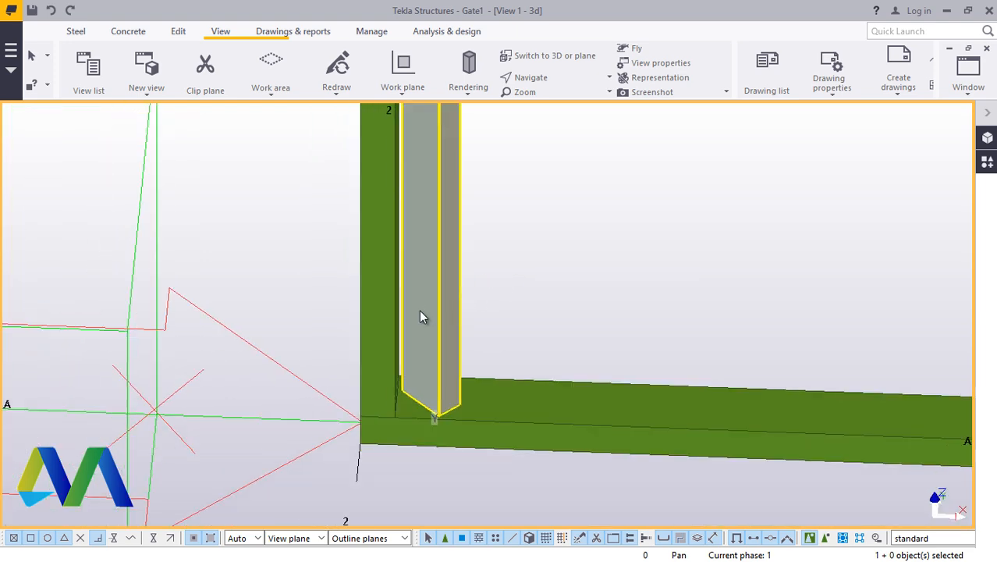
scroll(434, 314, "down", 4)
scroll(437, 309, "up", 8)
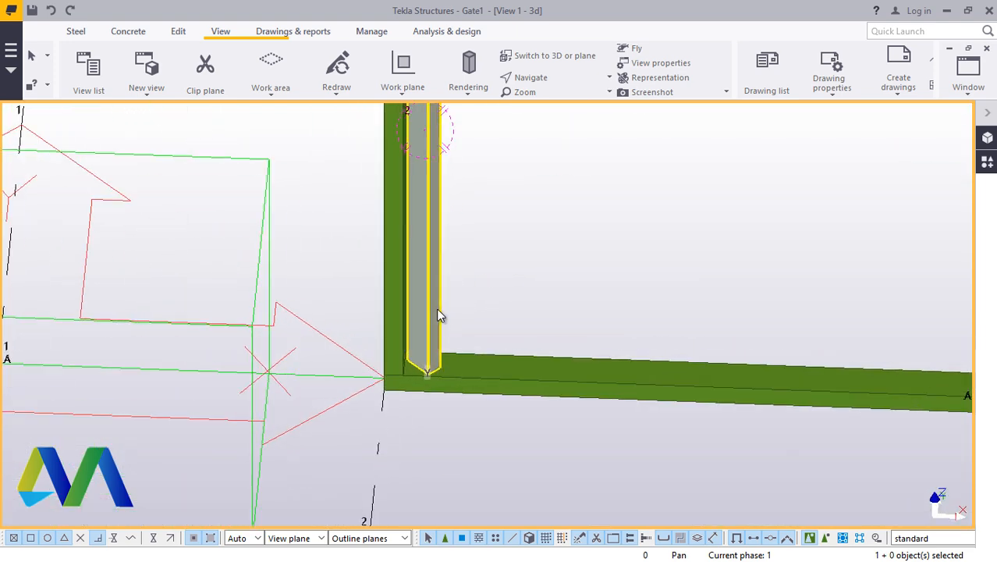
scroll(449, 323, "down", 6)
scroll(468, 335, "down", 1)
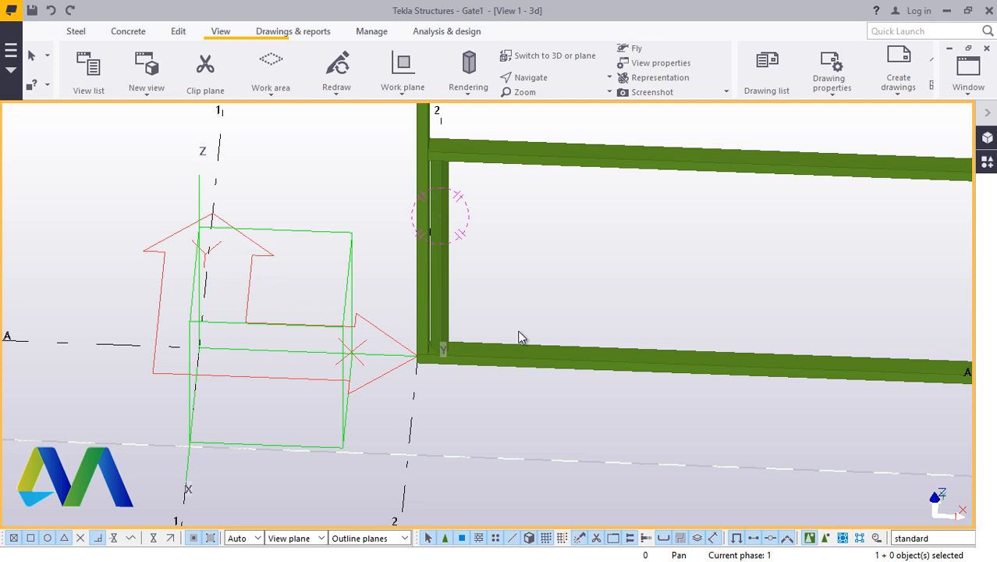
Copy the rotated vertical beam linearly along the bottom beam with dX 200, dY 0, dZ 0 and 20 copies
scroll(463, 318, "up", 6)
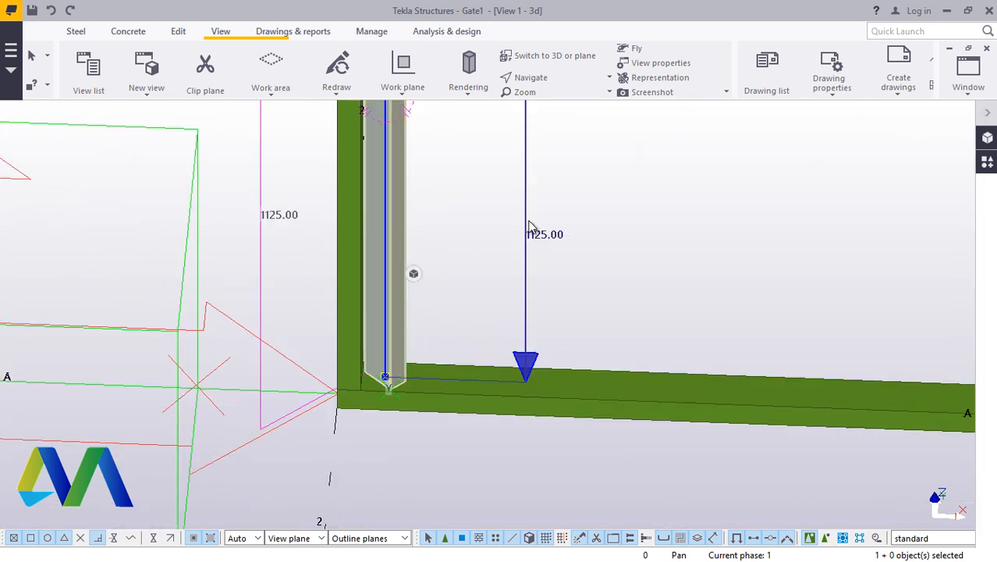
right_click(571, 168)
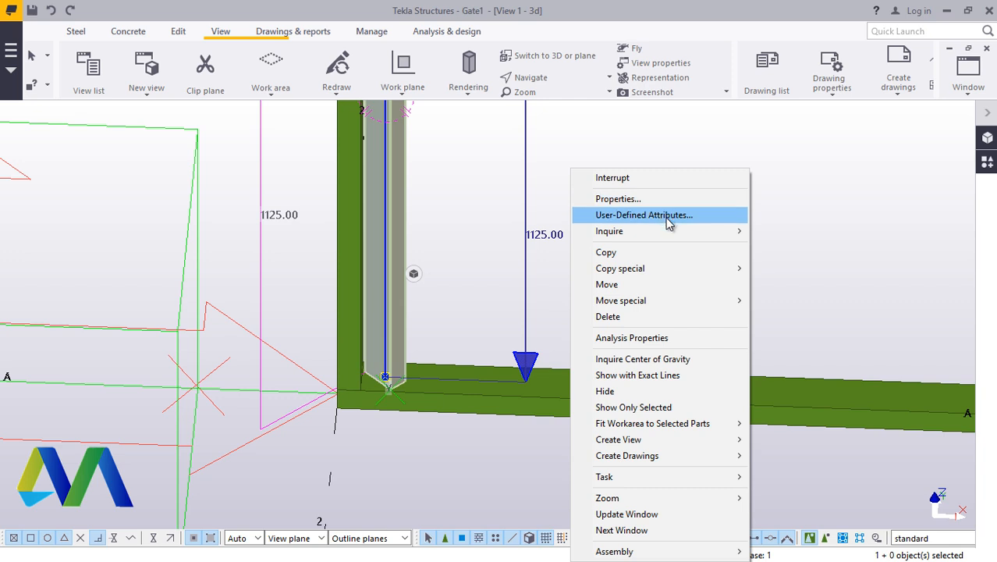
mouse_move(672, 270)
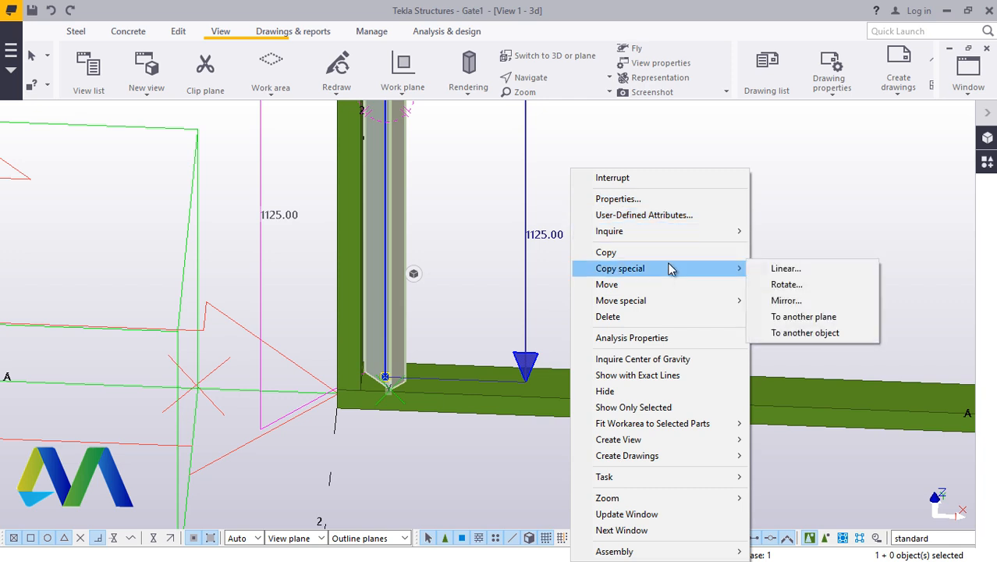
left_click(786, 269)
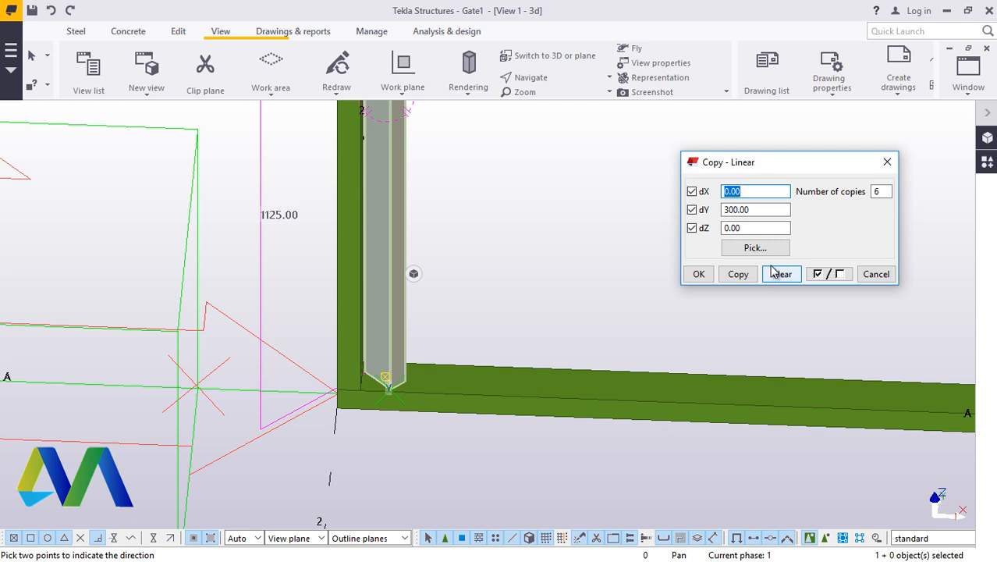
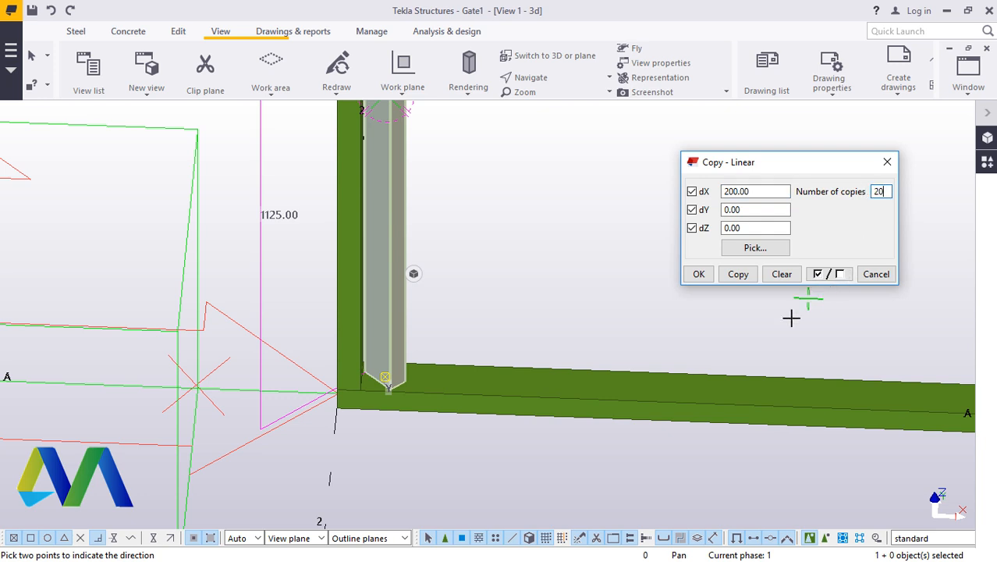
left_click(739, 275)
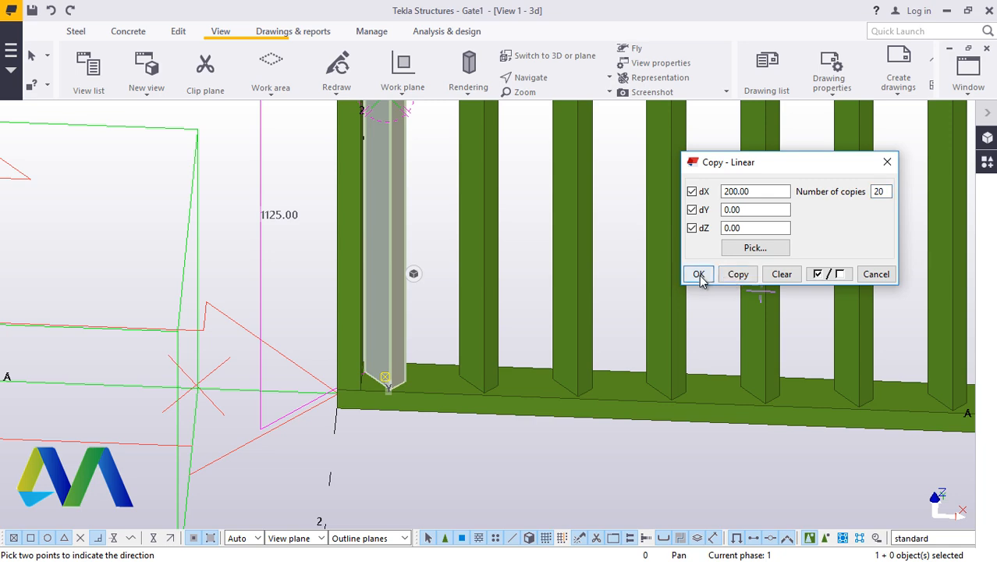
left_click(700, 276)
right_click(622, 245)
left_click(637, 254)
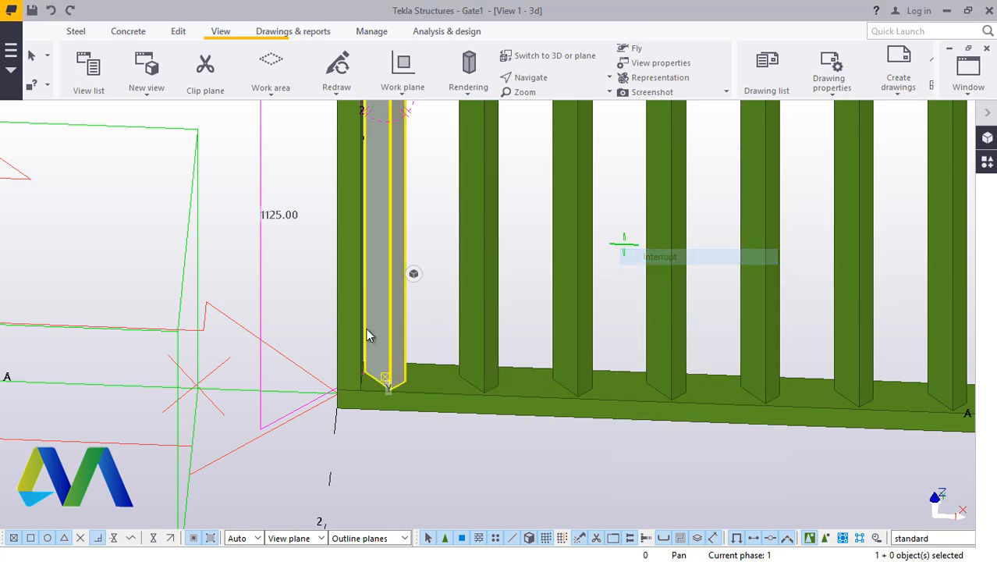
scroll(306, 342, "down", 3)
scroll(266, 356, "down", 2)
scroll(812, 290, "up", 3)
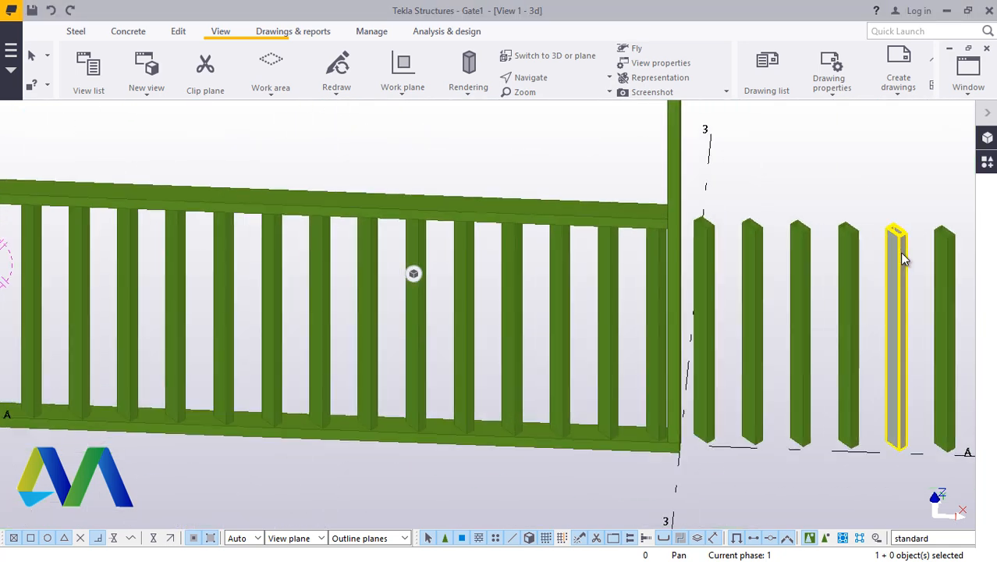
Delete the surplus rotated verticals standing outside the gate beyond the grid 3 upright
scroll(490, 306, "down", 4)
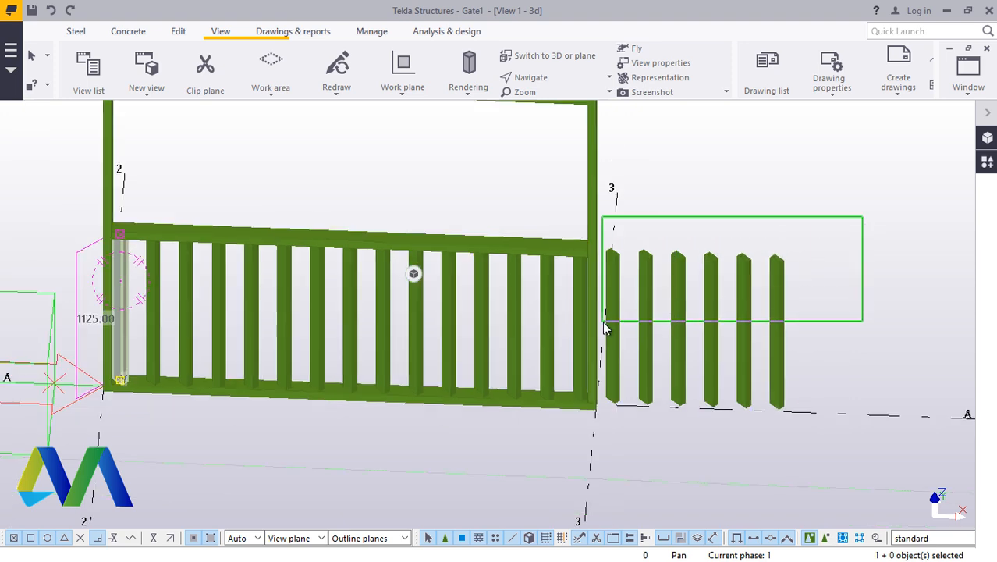
left_click_drag(629, 313, 629, 313)
right_click(715, 207)
left_click(750, 300)
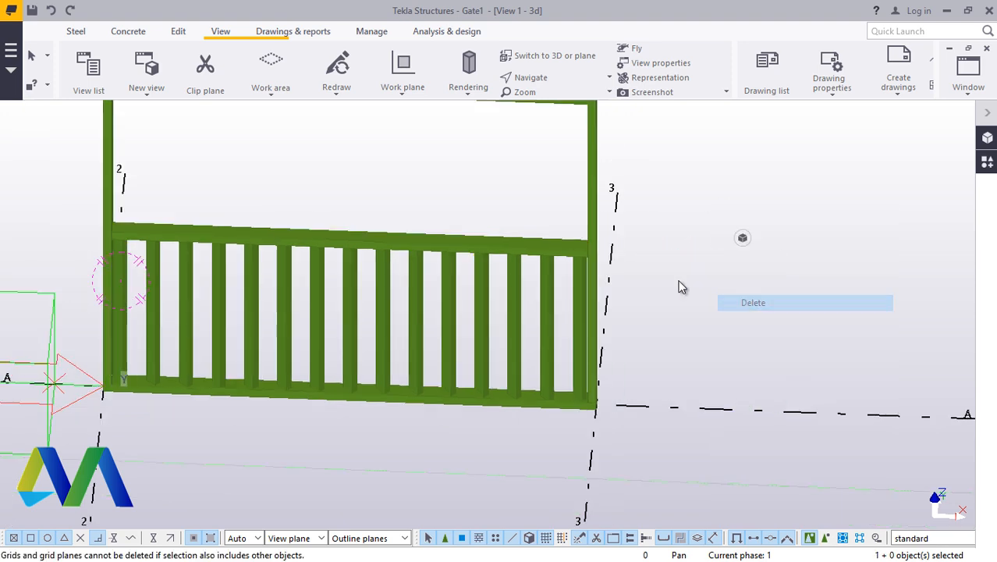
scroll(577, 291, "up", 2)
scroll(579, 298, "up", 1)
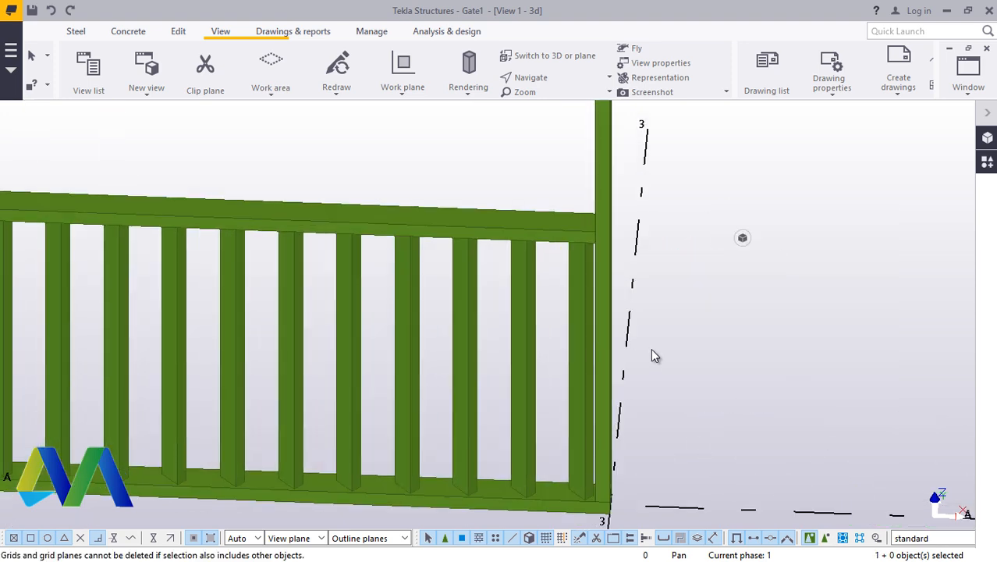
Examine from several sides how the rotated verticals sit on the bottom beam and beside the grid 3 upright
left_click(537, 92)
left_click(576, 163)
middle_click_drag(594, 318, 586, 455, "ctrl")
scroll(586, 453, "up", 3)
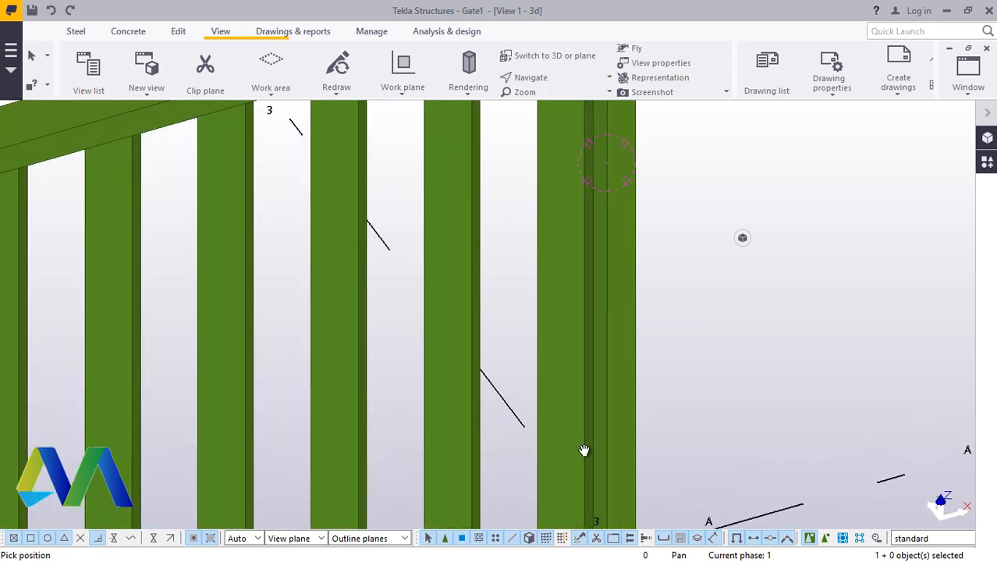
left_click(543, 80)
left_click(551, 107)
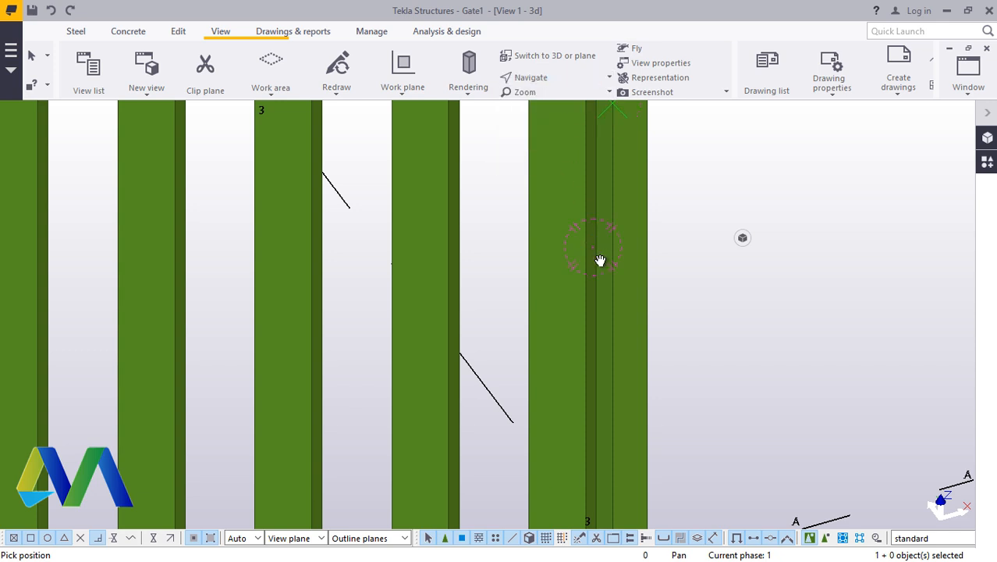
middle_click_drag(601, 260, 381, 263, "ctrl")
scroll(423, 425, "up", 3)
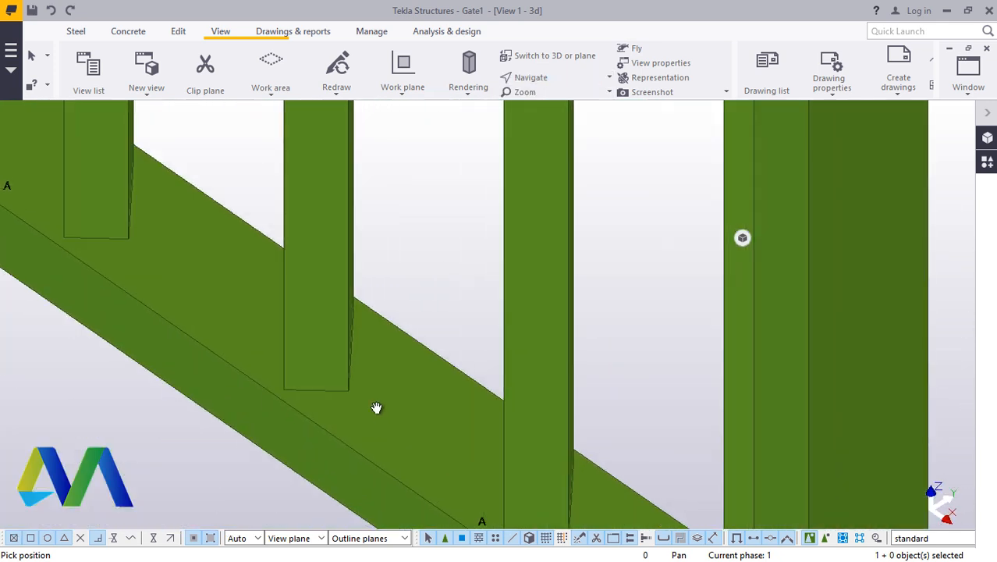
scroll(346, 393, "up", 2)
left_click(542, 77)
left_click(530, 127)
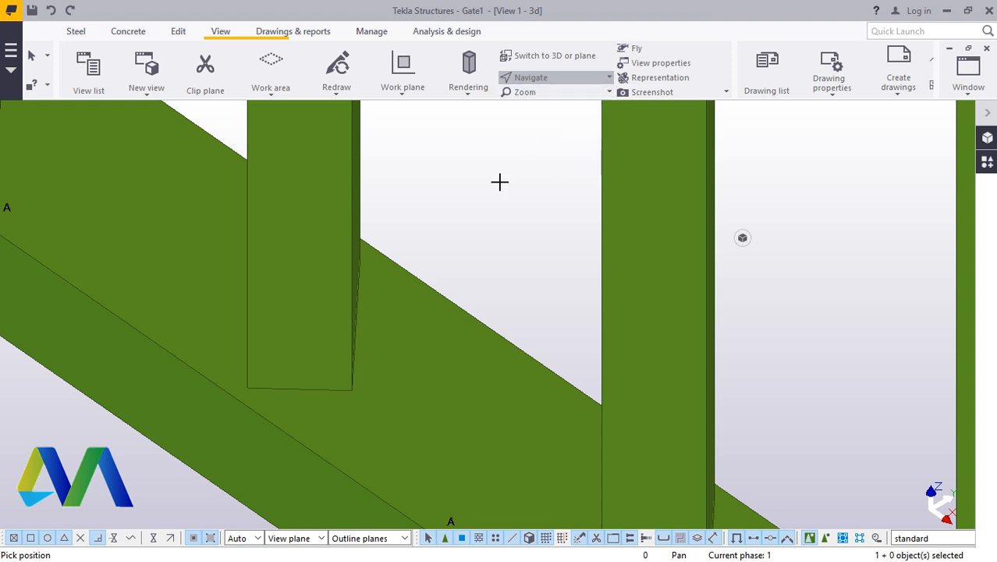
middle_click_drag(338, 314, 583, 221, "ctrl")
scroll(570, 219, "up", 5)
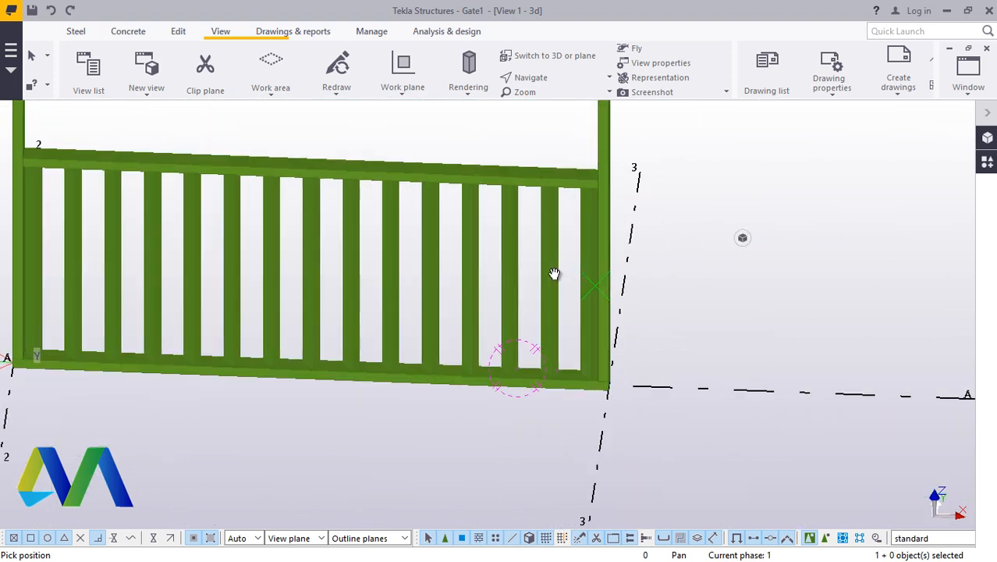
right_click(569, 211)
left_click(593, 218)
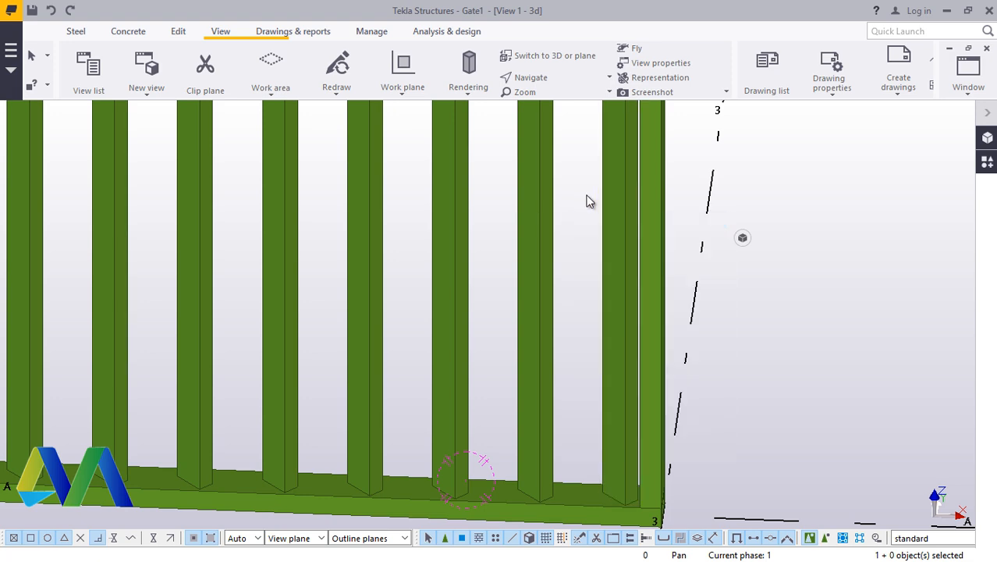
Copy all rotated verticals upward from the bottom beam's top corner at the grid 3 upright to the middle beam's matching corner
scroll(582, 202, "down", 2)
left_click_drag(569, 192, 74, 211)
scroll(138, 206, "down", 2)
scroll(134, 212, "up", 5)
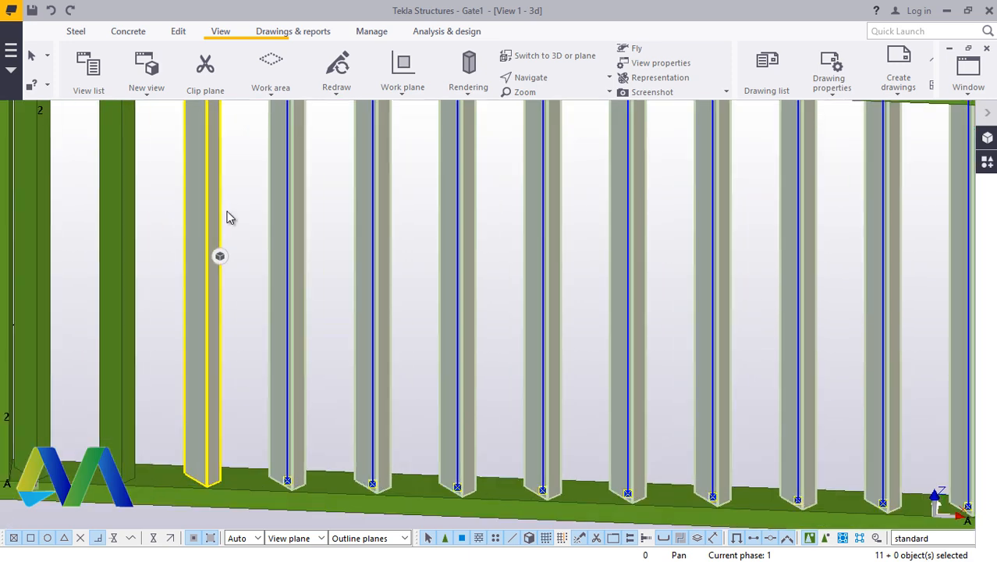
left_click_drag(69, 218, 32, 208, "shift")
scroll(31, 226, "down", 3)
scroll(513, 228, "up", 3)
scroll(514, 227, "up", 2)
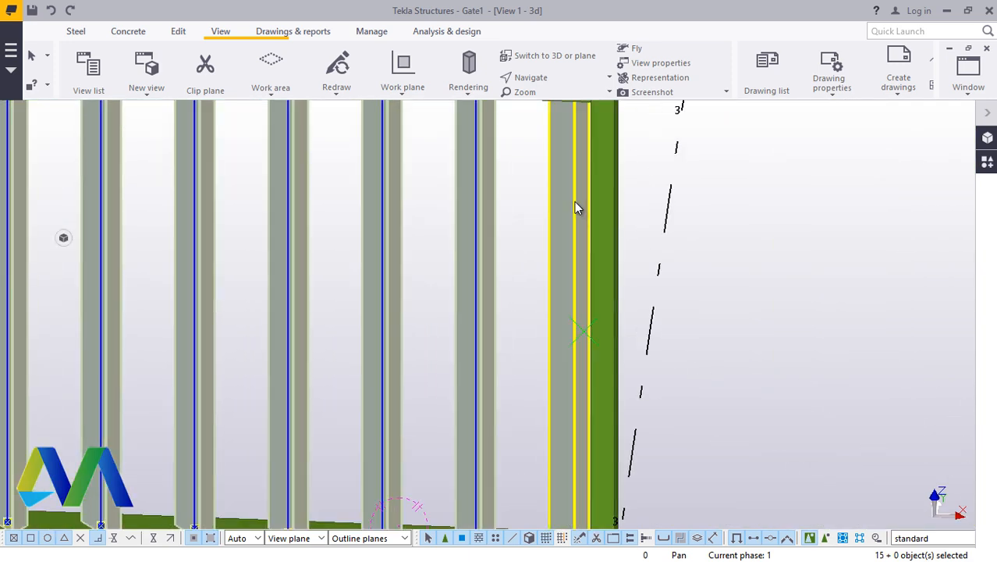
left_click(579, 211, "shift")
right_click(804, 190)
left_click(837, 216)
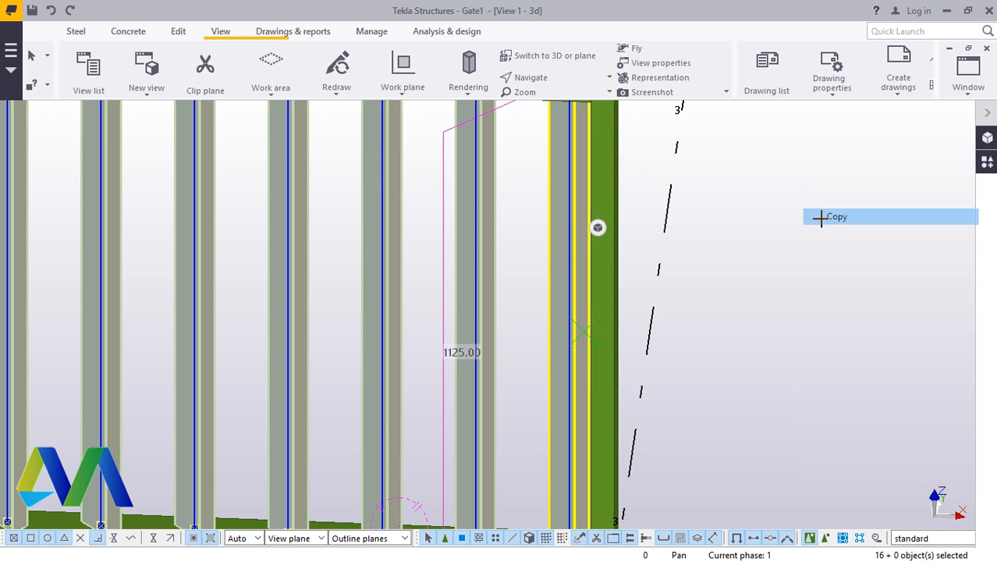
scroll(441, 234, "down", 3)
scroll(517, 356, "up", 3)
scroll(538, 414, "up", 5)
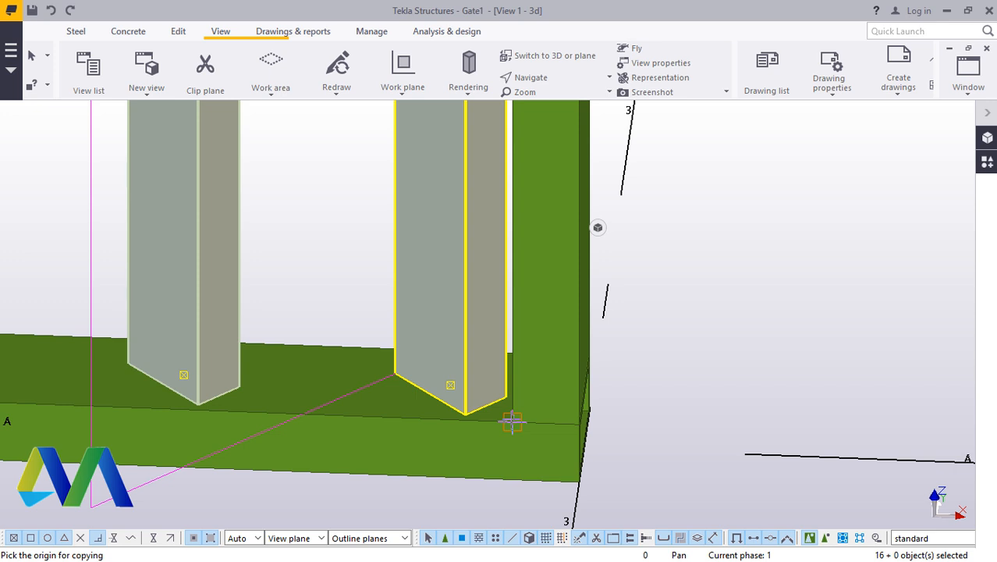
scroll(512, 422, "up", 4)
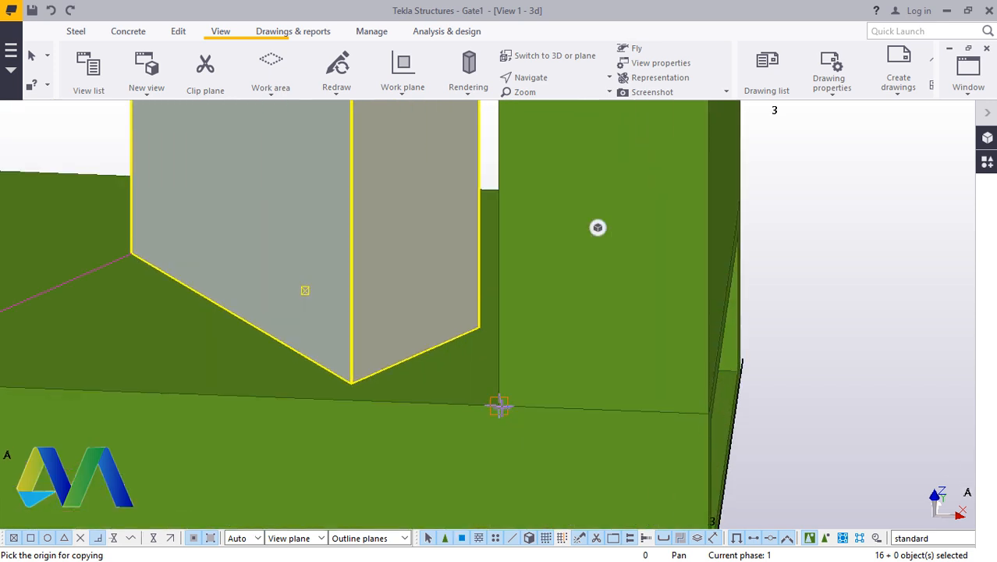
scroll(499, 414, "down", 8)
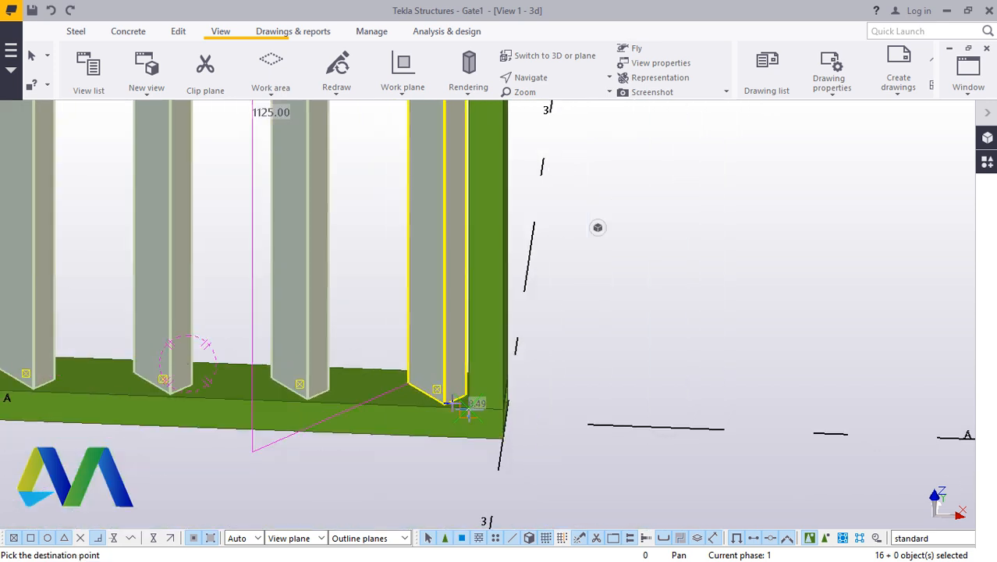
scroll(437, 258, "up", 8)
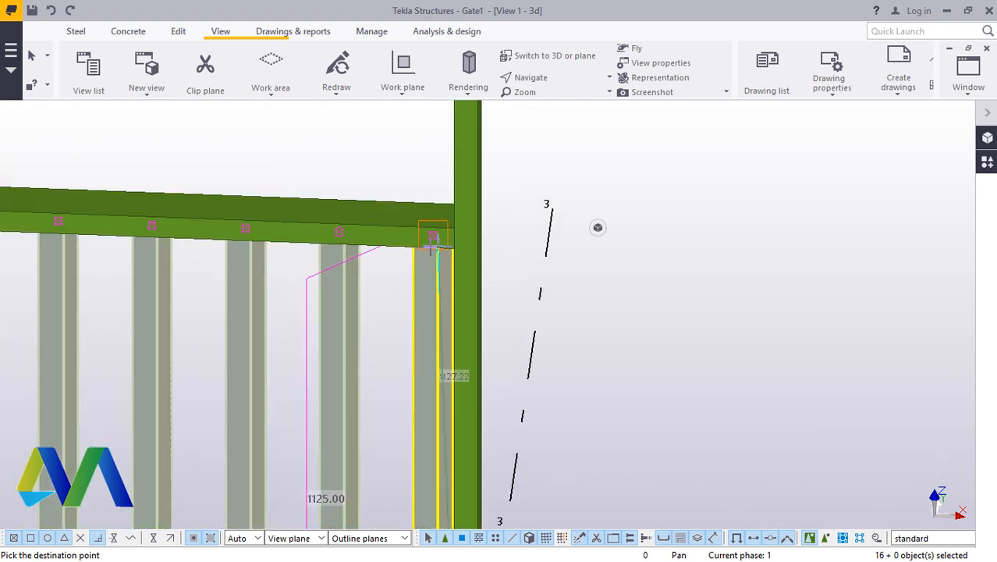
scroll(474, 222, "up", 5)
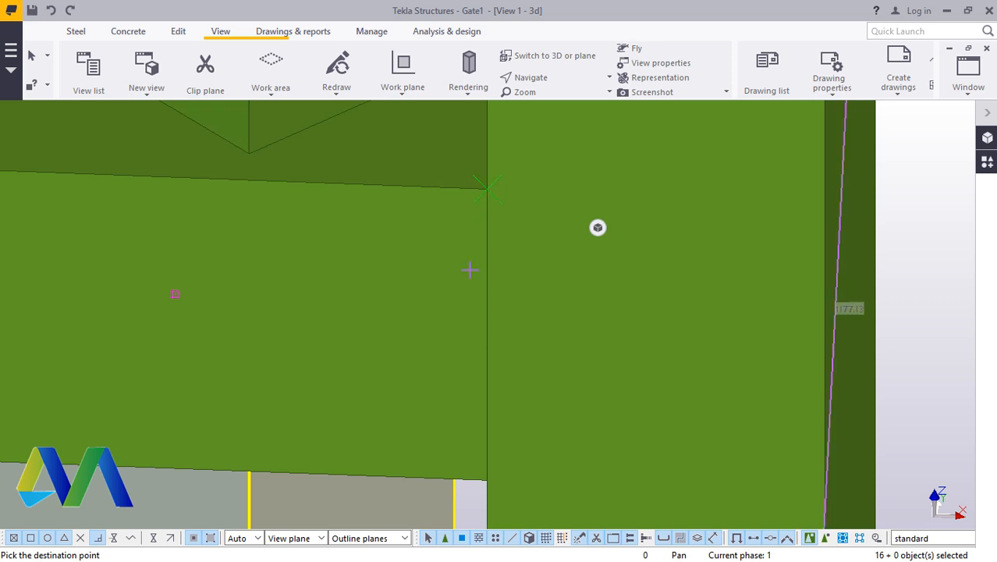
scroll(460, 273, "down", 5)
right_click(640, 199)
left_click(679, 209)
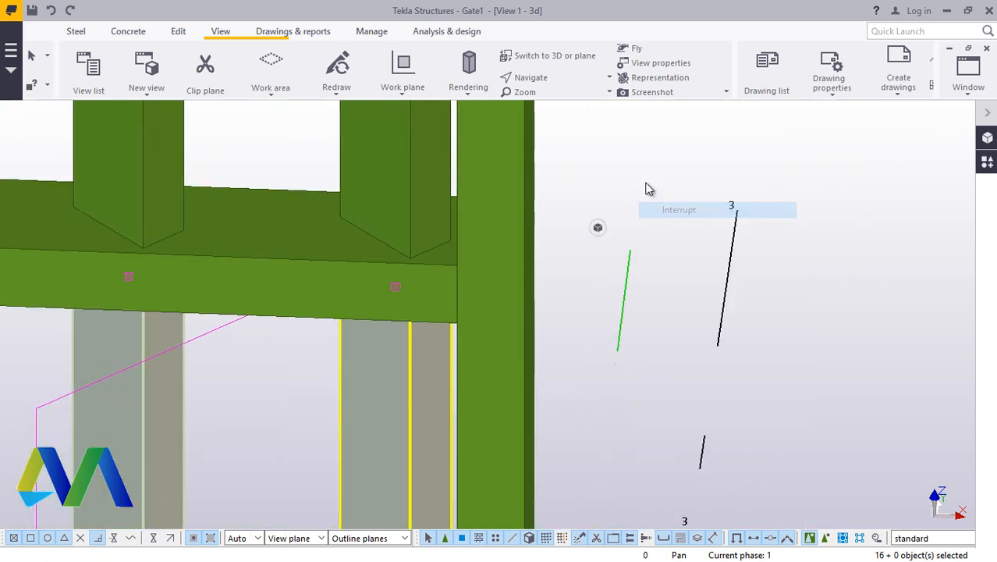
Examine the copied upper verticals where they meet the middle beam near the grid 3 upright
scroll(627, 273, "down", 6)
scroll(676, 270, "up", 1)
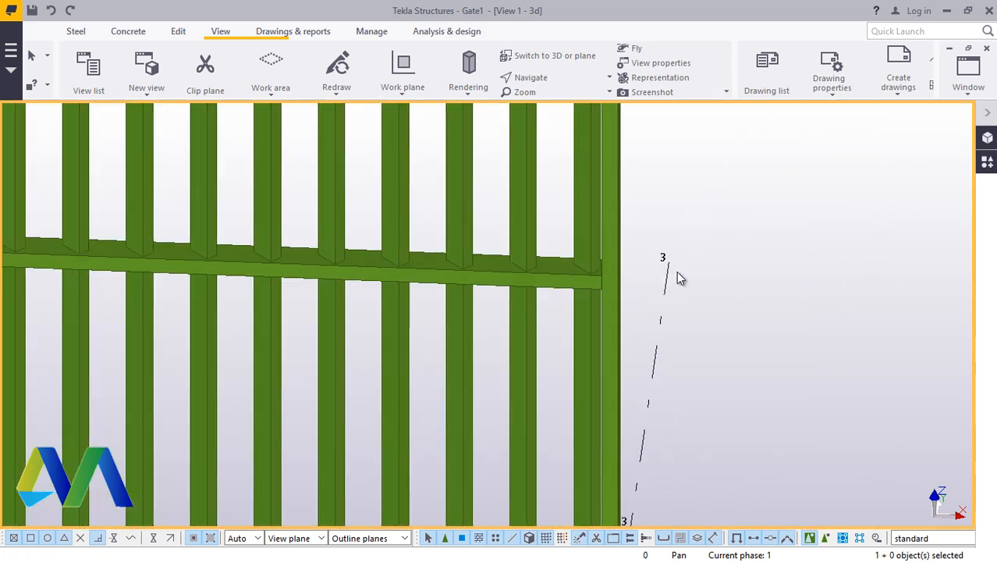
scroll(677, 279, "down", 2)
scroll(502, 286, "down", 2)
left_click(533, 77)
left_click(541, 97)
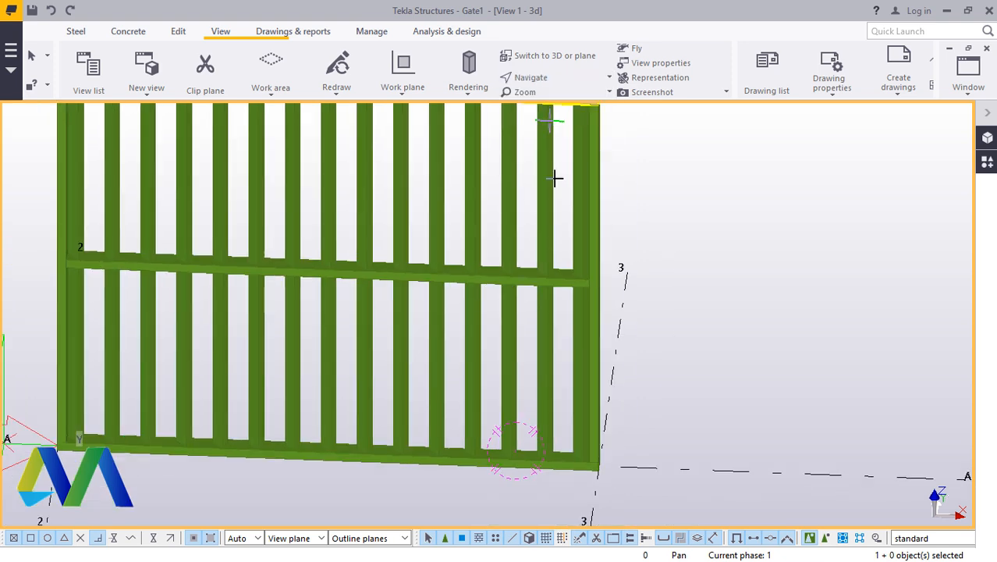
left_click_drag(553, 223, 469, 212)
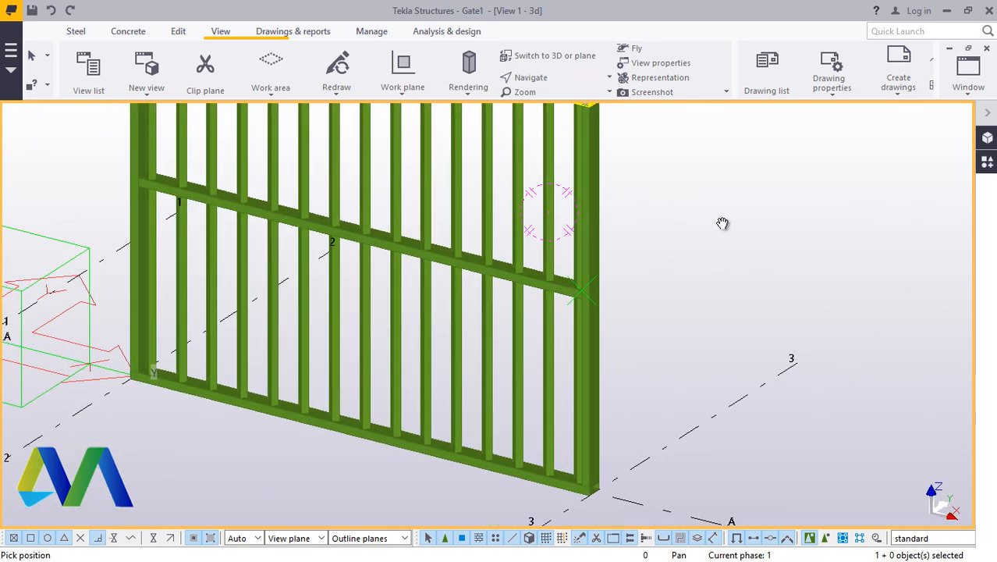
right_click(721, 223)
left_click(750, 234)
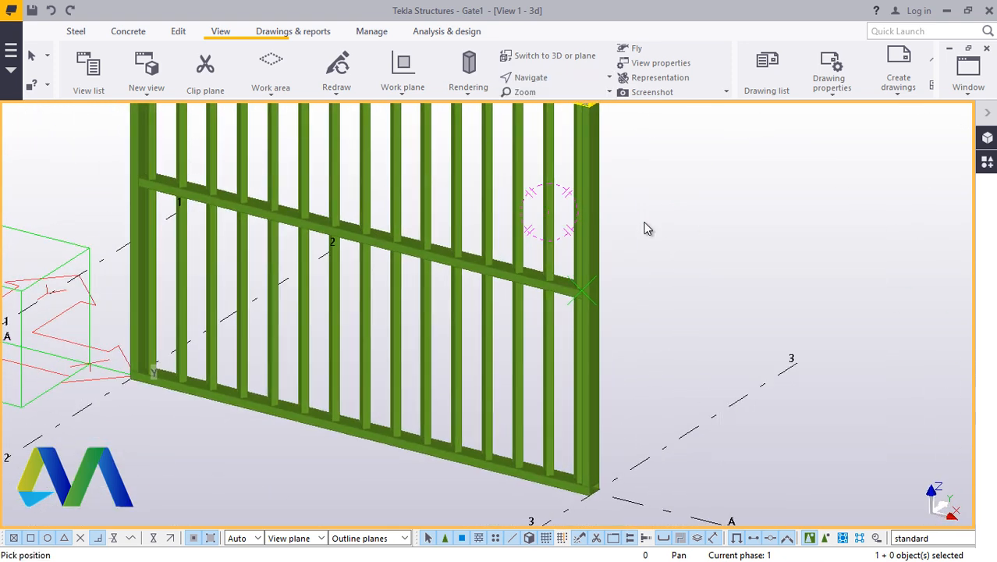
left_click(543, 79)
left_click(550, 127)
left_click_drag(570, 272, 384, 408)
scroll(368, 345, "up", 5)
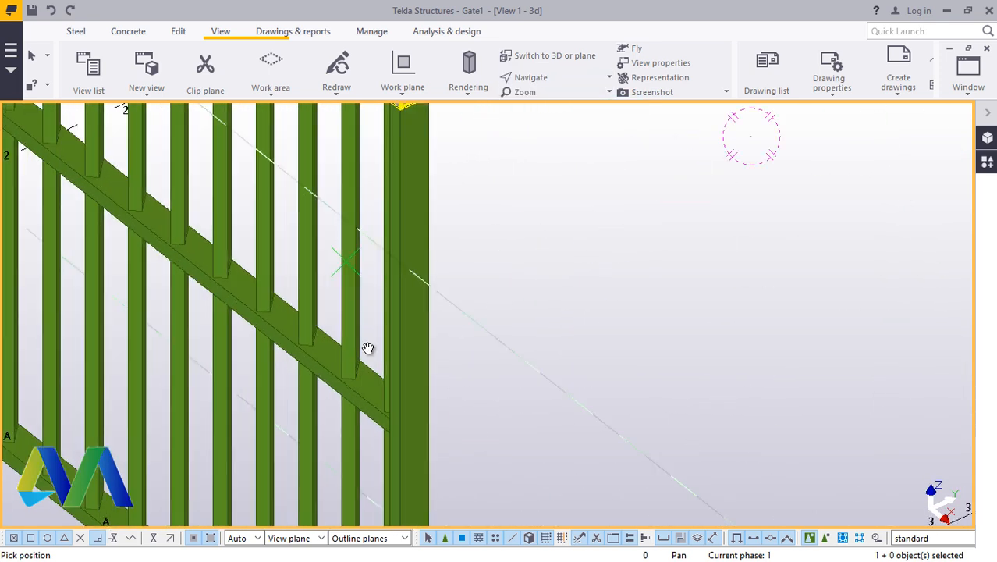
right_click(538, 182)
left_click(590, 193)
left_click(551, 81)
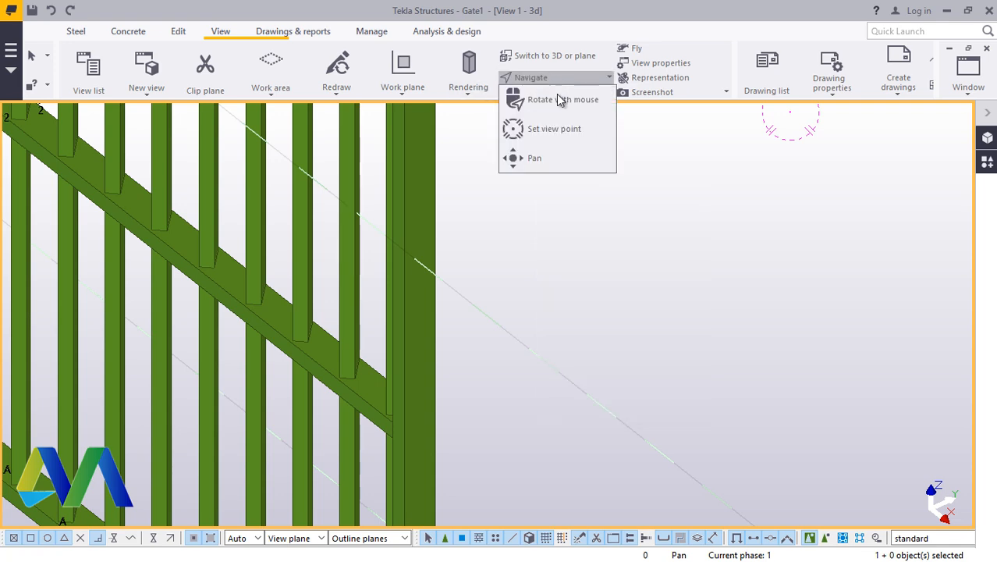
left_click(559, 97)
left_click_drag(360, 383, 260, 334)
scroll(260, 334, "down", 8)
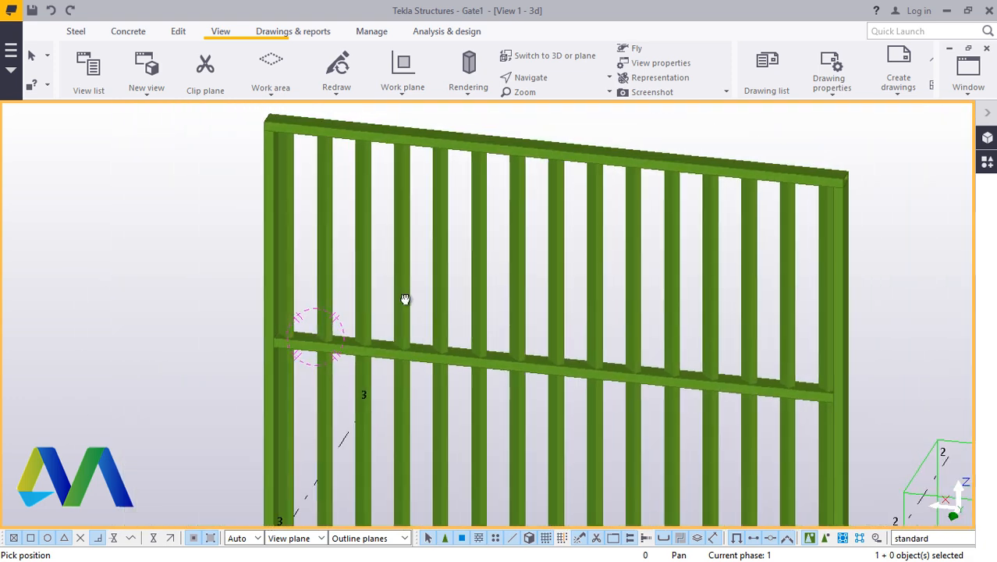
Inspect the whole gate from both sides and the open end of the top beam at the grid 2 upright
left_click_drag(405, 299, 666, 381)
scroll(682, 331, "down", 6)
left_click_drag(683, 329, 686, 382)
mouse_move(686, 382)
middle_mouse_down("ctrl")
mouse_move(715, 374)
mouse_move(688, 396)
middle_mouse_up("ctrl")
scroll(336, 411, "up", 4)
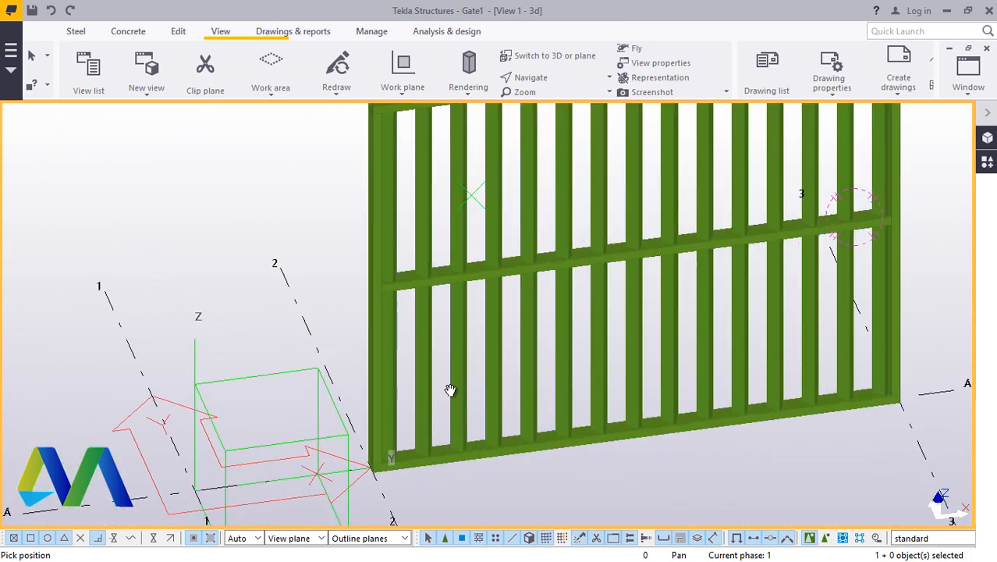
middle_click_drag(450, 389, 439, 356, "ctrl")
middle_click_drag(508, 377, 481, 370, "ctrl")
scroll(367, 152, "up", 5)
scroll(440, 383, "down", 4)
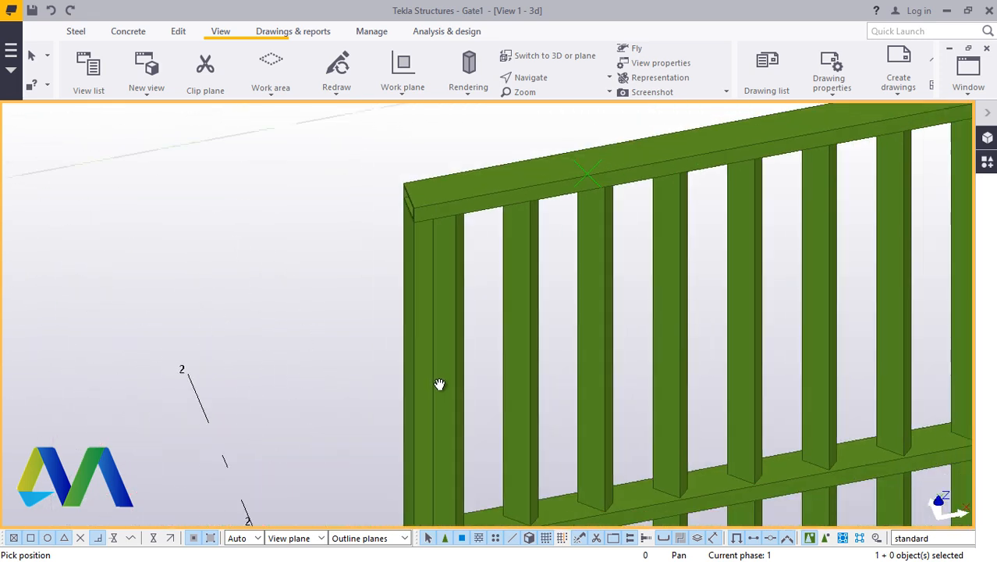
middle_click_drag(525, 316, 476, 344, "ctrl")
scroll(485, 283, "up", 3)
scroll(488, 328, "up", 1)
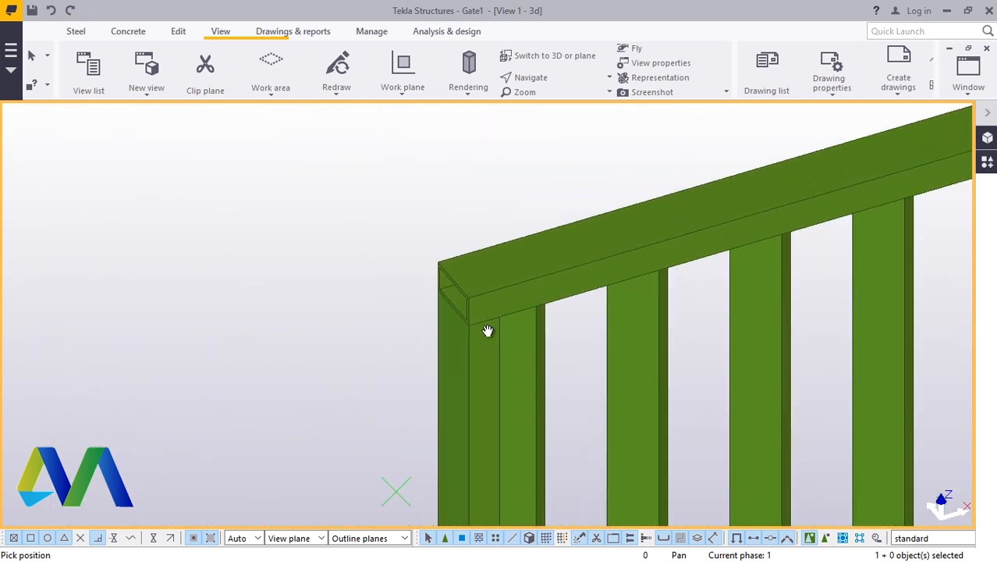
scroll(472, 298, "down", 2)
scroll(494, 330, "up", 2)
scroll(491, 326, "up", 1)
scroll(491, 326, "down", 2)
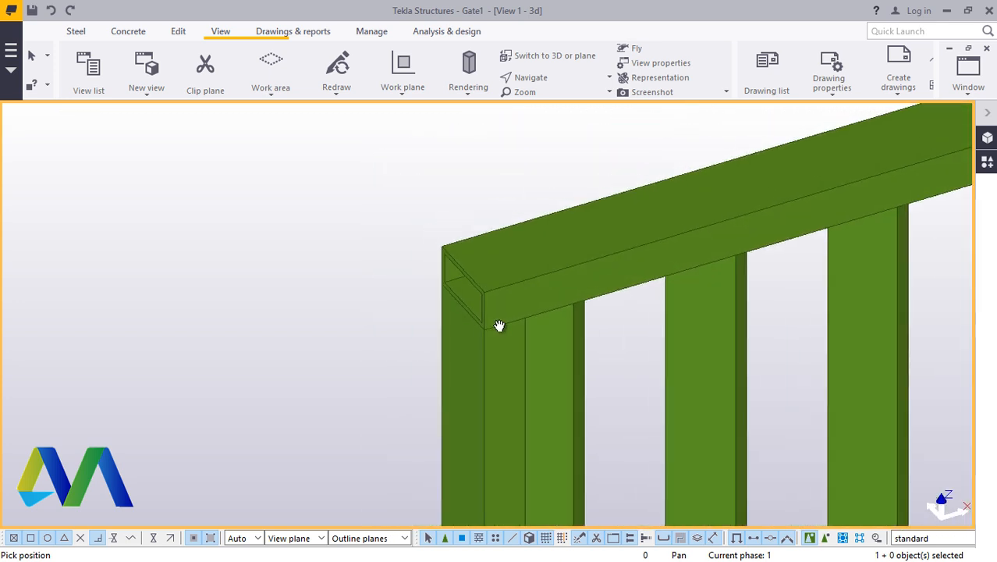
scroll(428, 176, "up", 1)
right_click(427, 177)
left_click(441, 182)
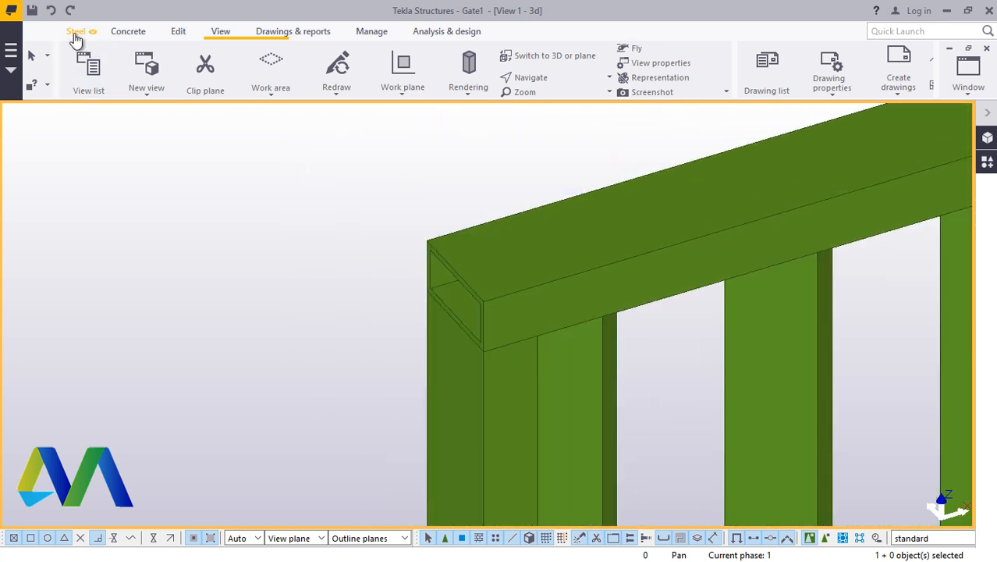
left_click(75, 32)
left_click(122, 92)
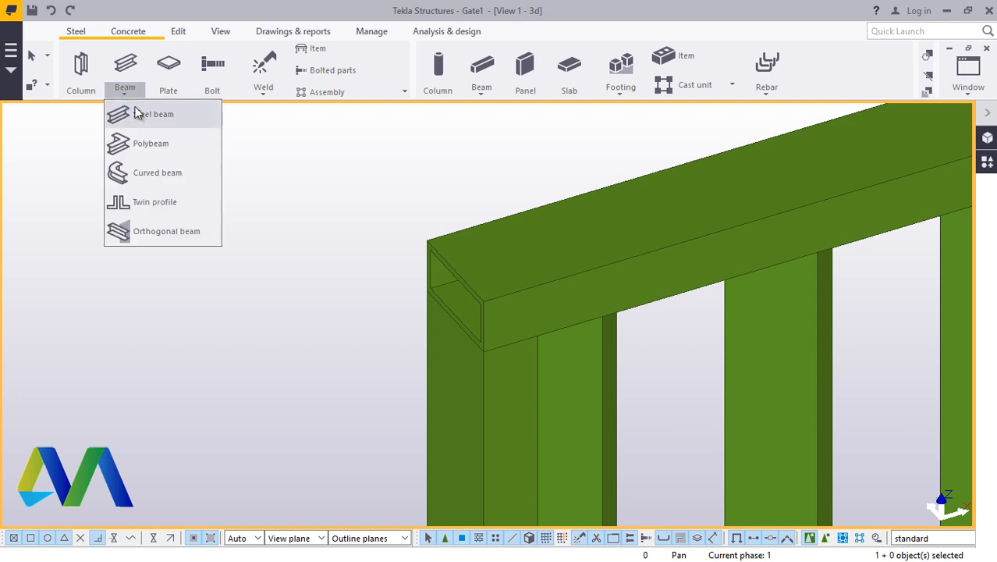
left_click(137, 110)
scroll(460, 260, "up", 2)
scroll(503, 349, "up", 1)
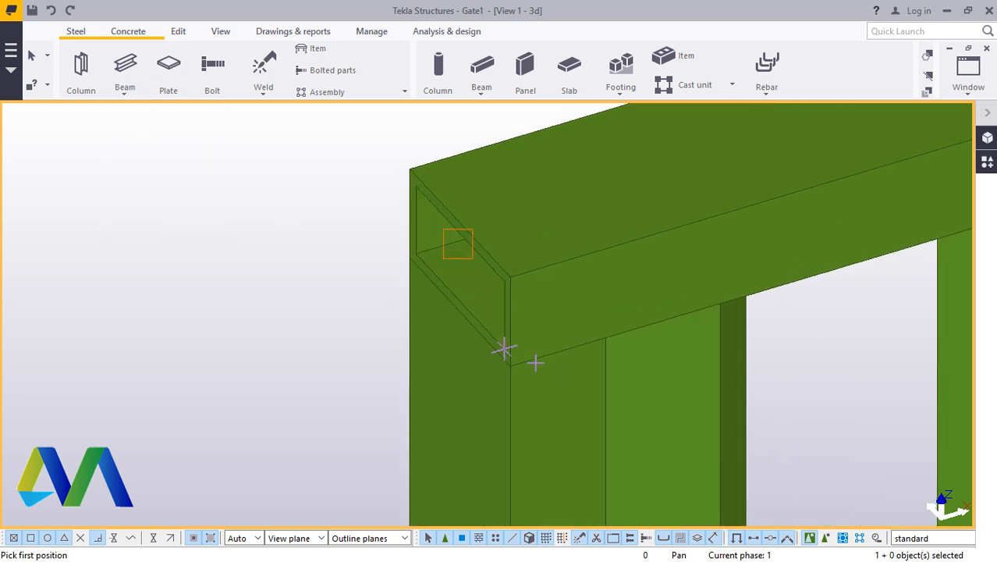
left_click(606, 337)
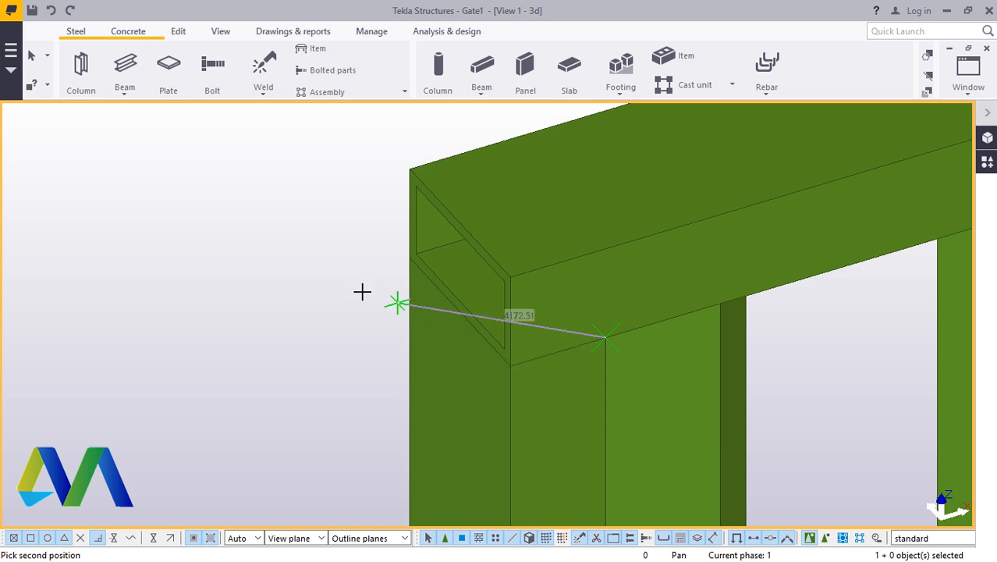
right_click(283, 261)
left_click(316, 270)
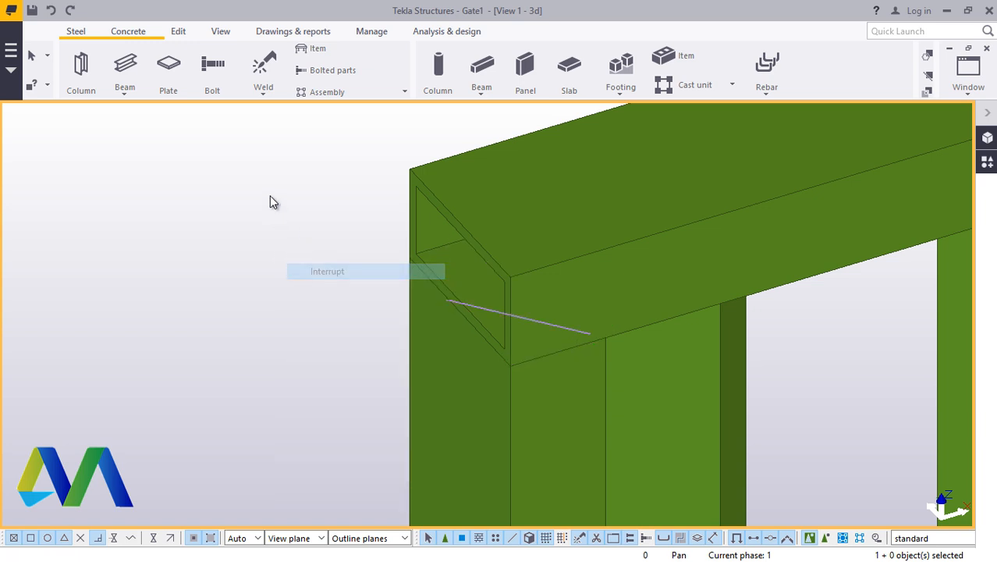
Model a 60 mm vertical beam downward from the midpoint of the top beam's upper end edge at the grid 2 upright
left_click(124, 93)
left_click(143, 114)
scroll(458, 228, "up", 2)
scroll(457, 228, "up", 1)
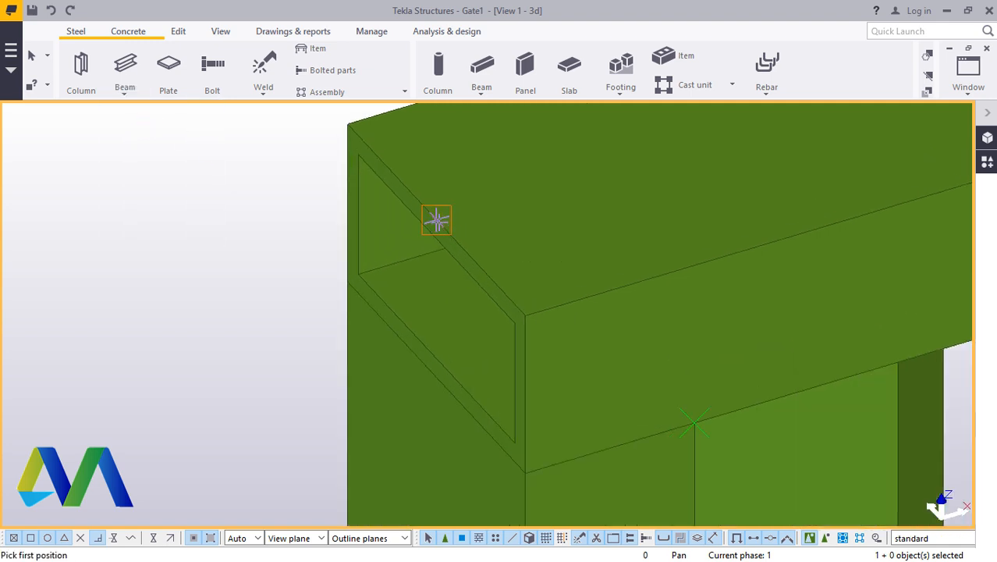
left_click(436, 221)
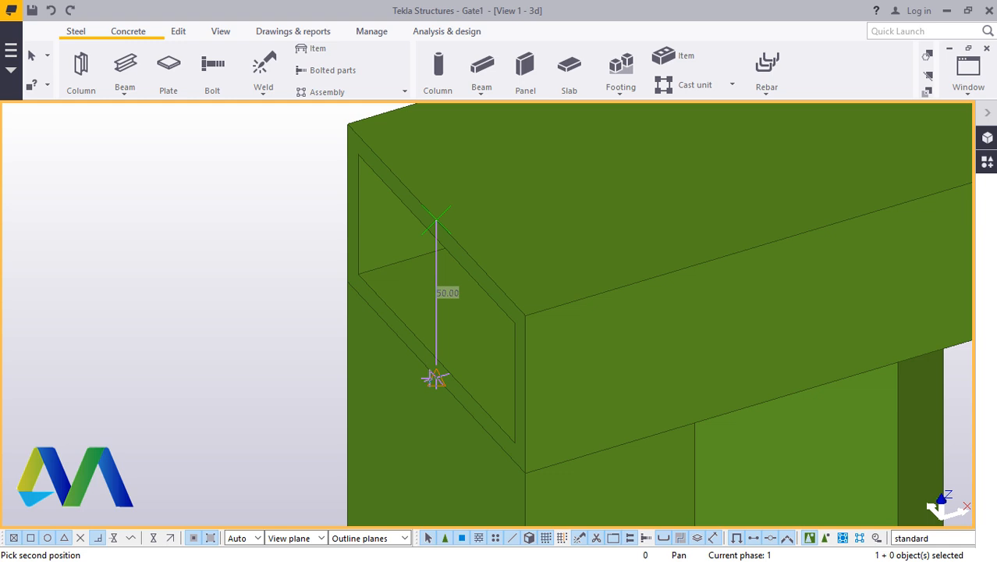
type("60")
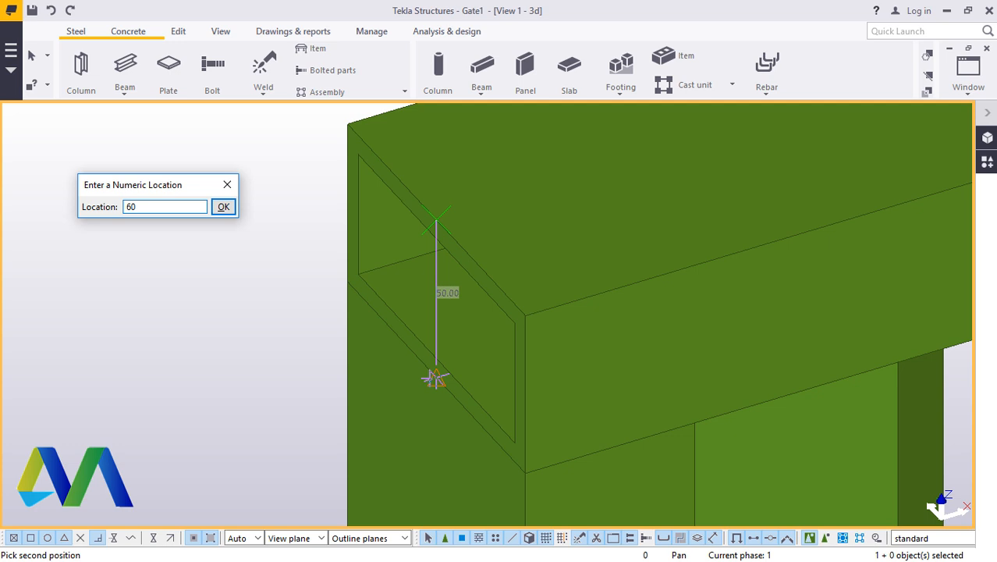
key("Return")
right_click(129, 140)
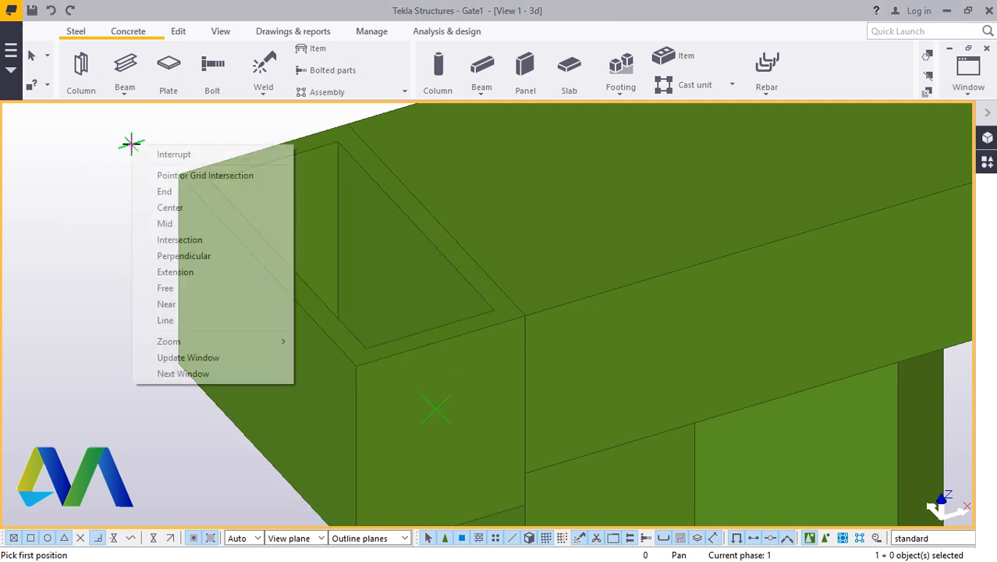
left_click(160, 158)
scroll(317, 199, "down", 2)
scroll(316, 200, "up", 1)
scroll(289, 202, "down", 1)
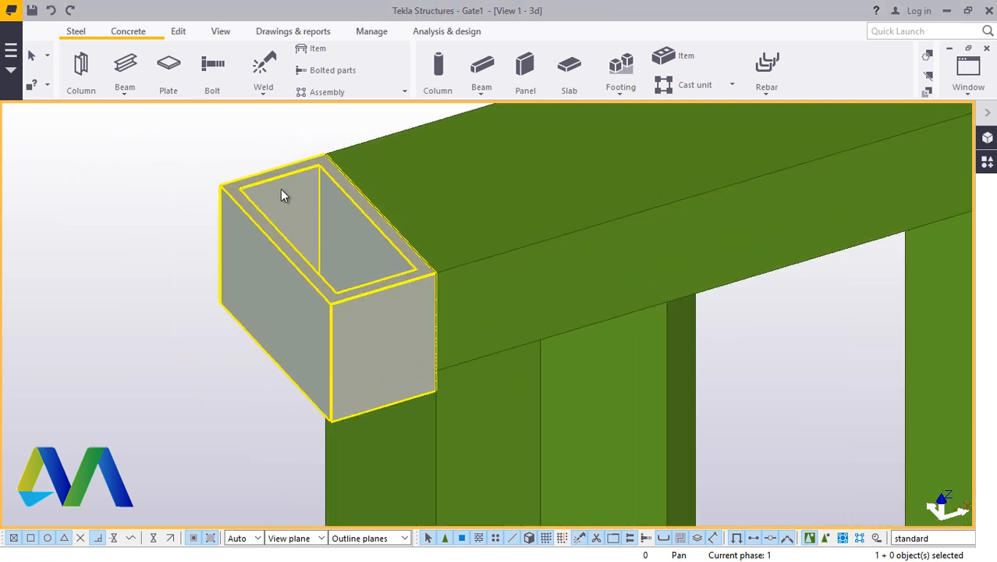
Change the short vertical beam's profile to PLT16*60 and finally to PLT60*16
double_click(281, 192)
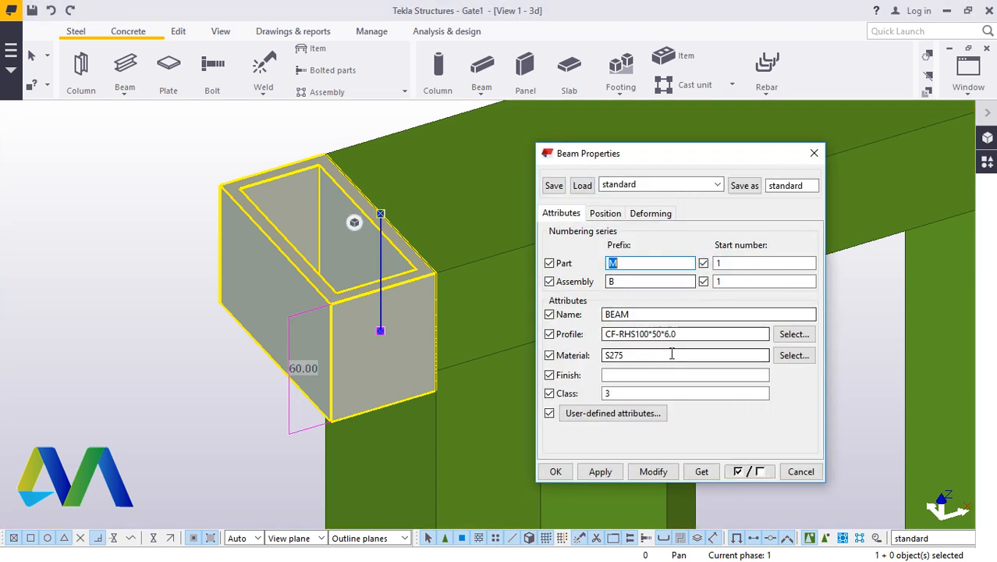
left_click_drag(683, 334, 609, 331)
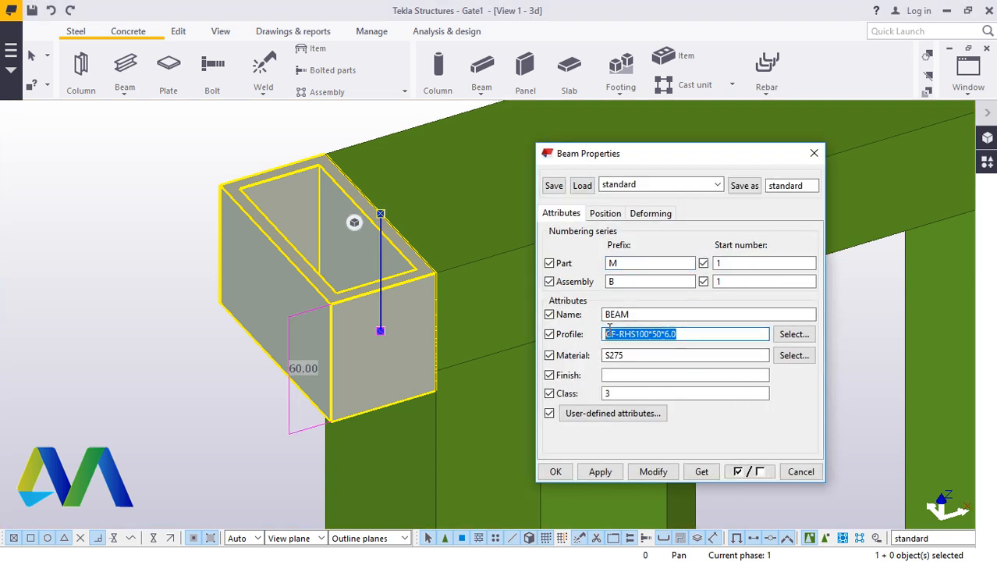
type("PLT16*60")
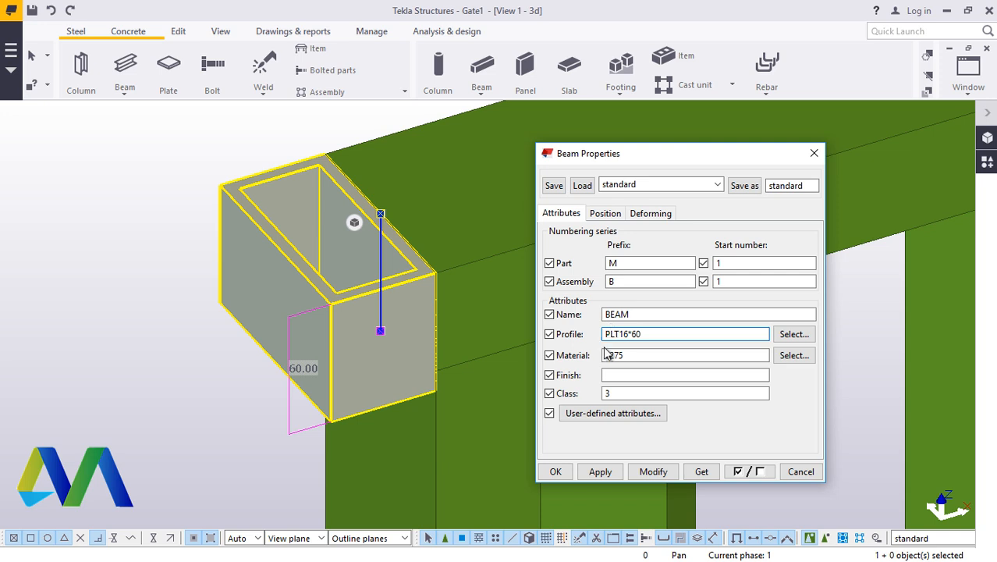
left_click(654, 472)
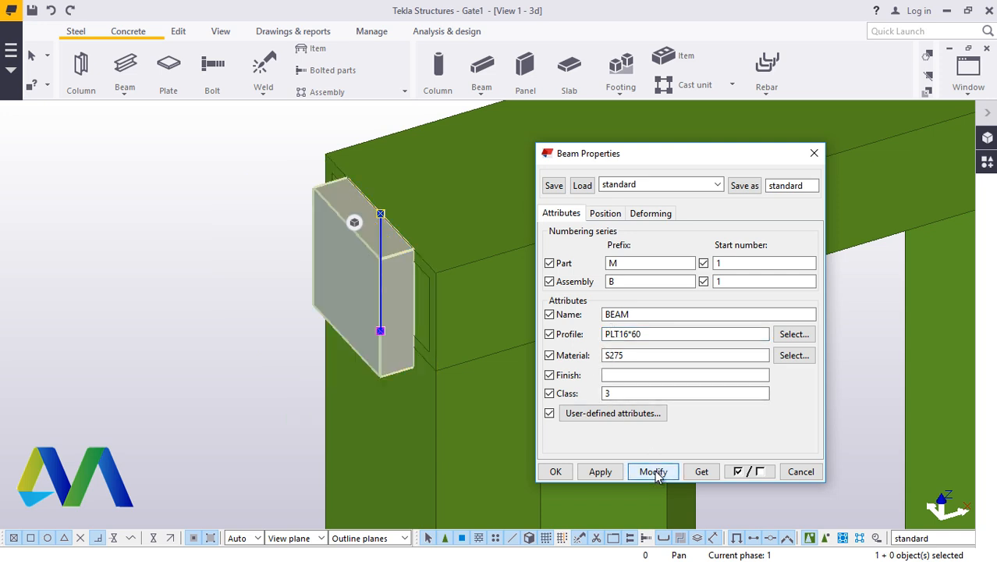
left_click(630, 334)
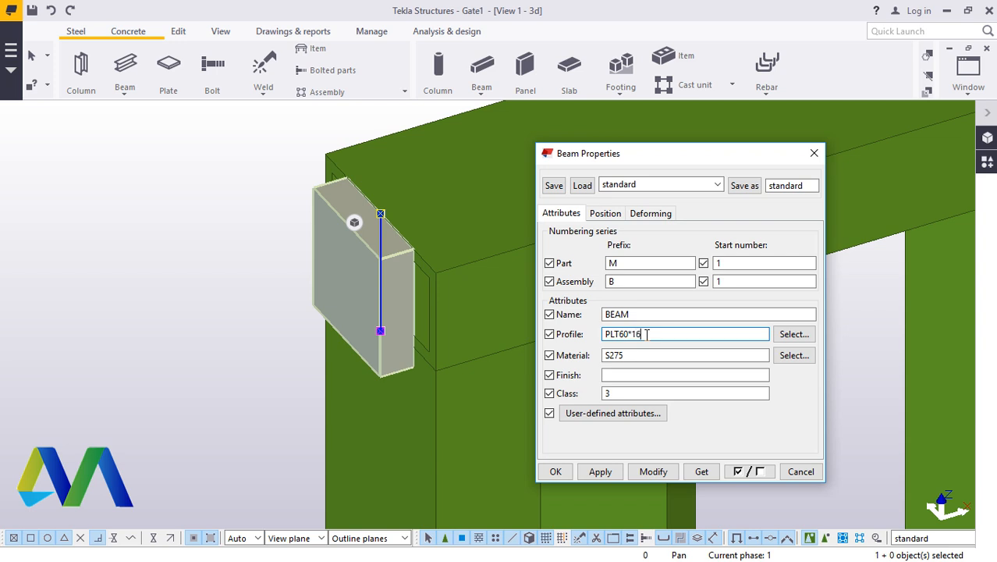
left_click(653, 473)
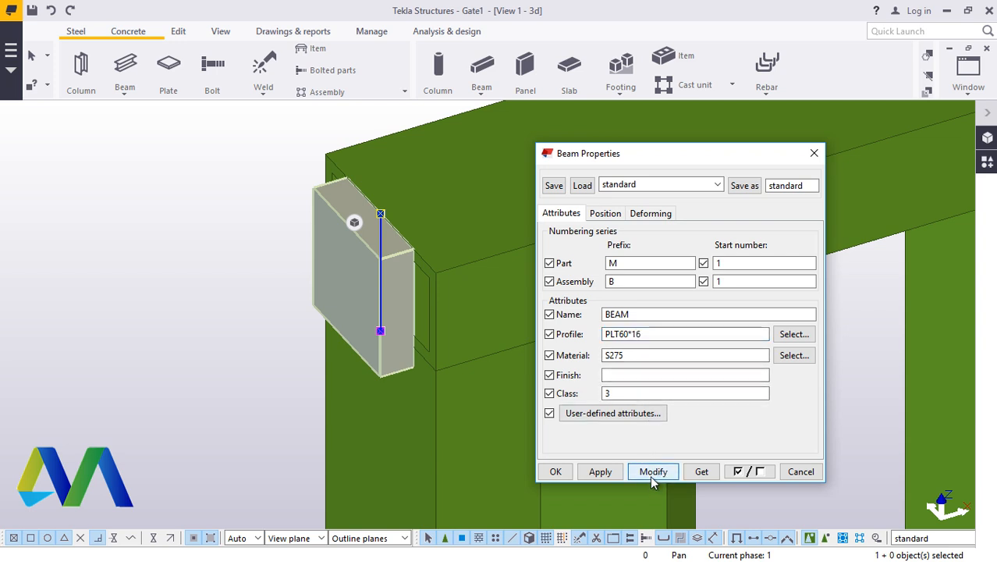
left_click(653, 473)
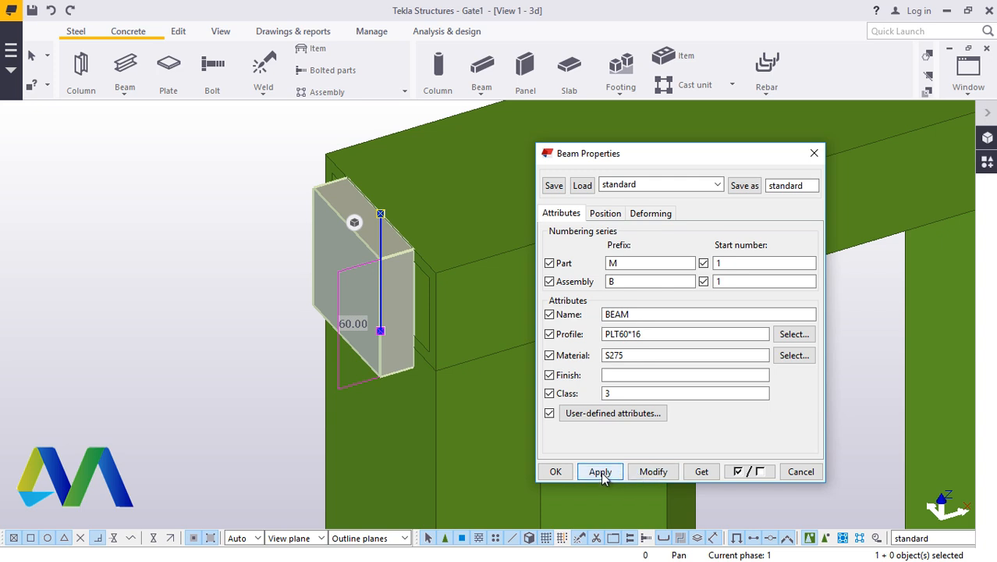
Turn the plate perpendicular to the top beam's open end by trying rotation Front and settling on Below
left_click(603, 214)
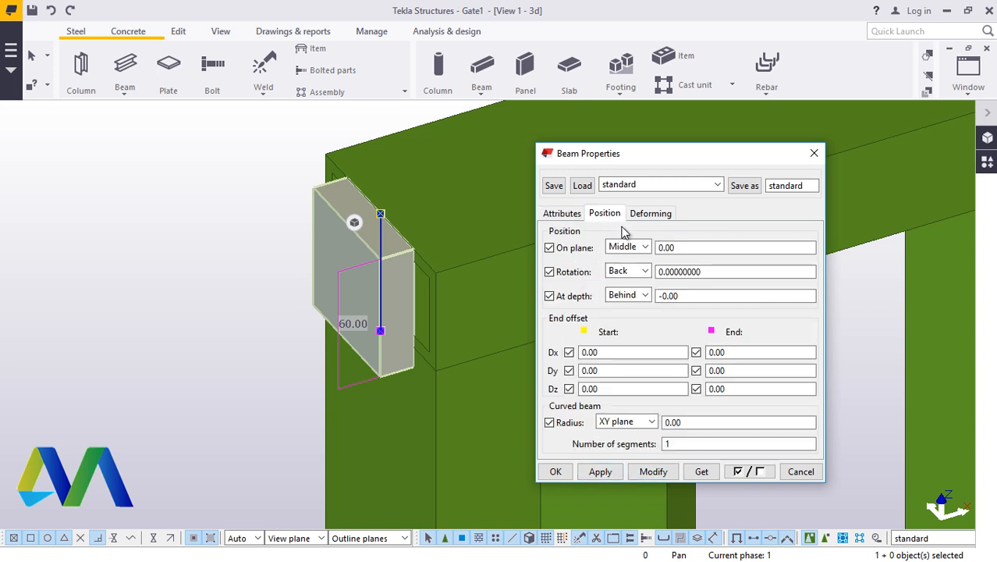
left_click(645, 271)
left_click(641, 309)
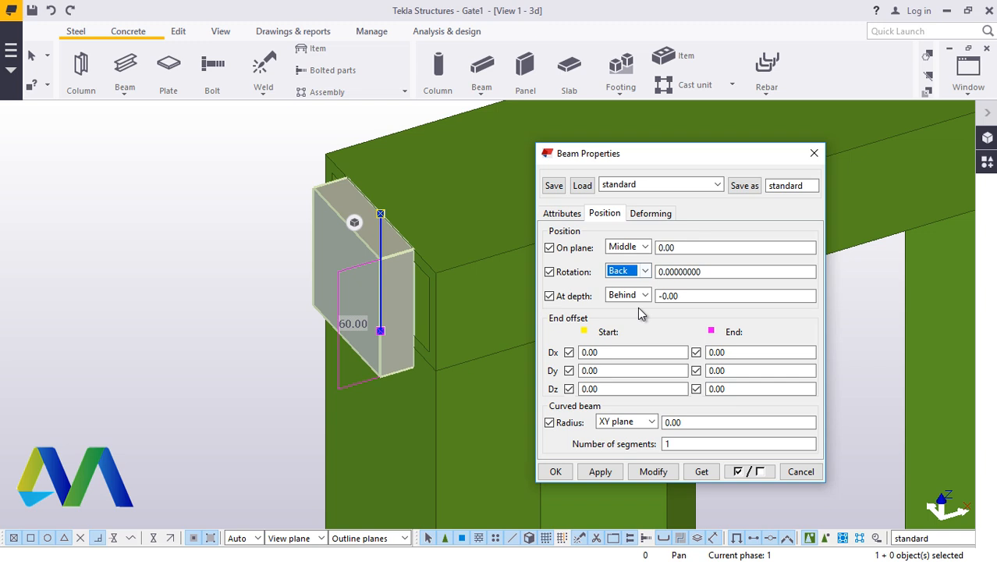
left_click(654, 471)
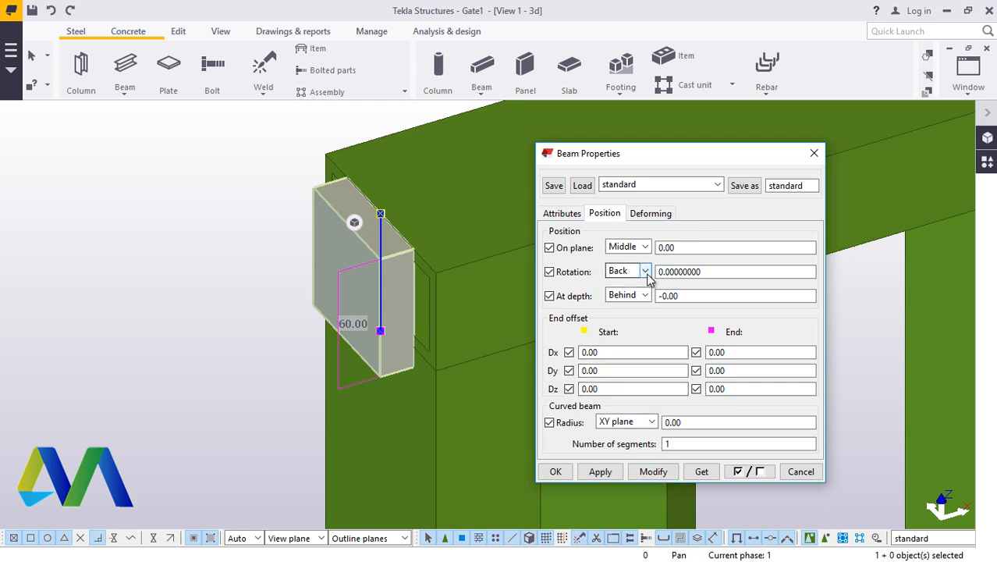
left_click(647, 273)
left_click(624, 286)
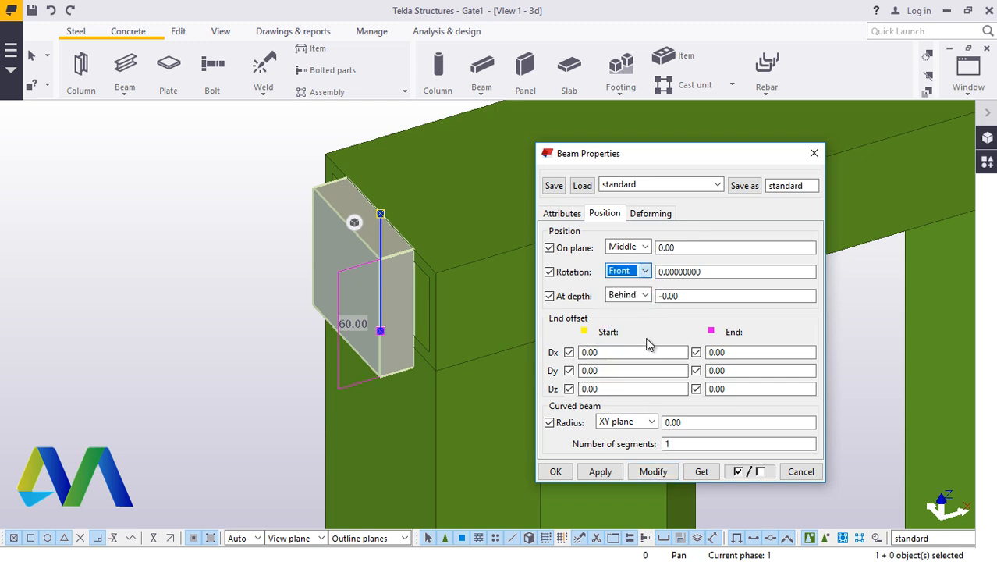
left_click(653, 472)
left_click(645, 272)
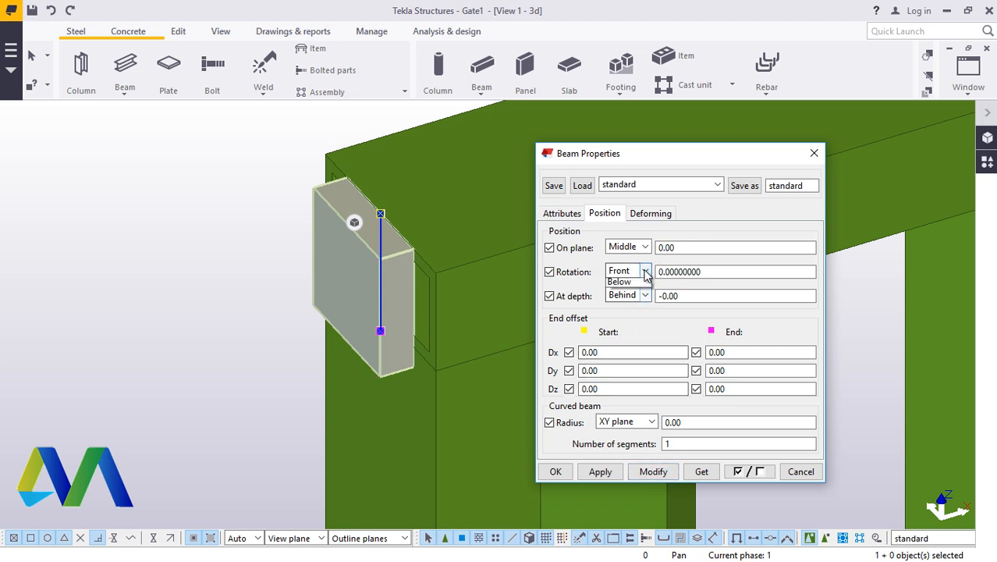
left_click(642, 316)
left_click(651, 474)
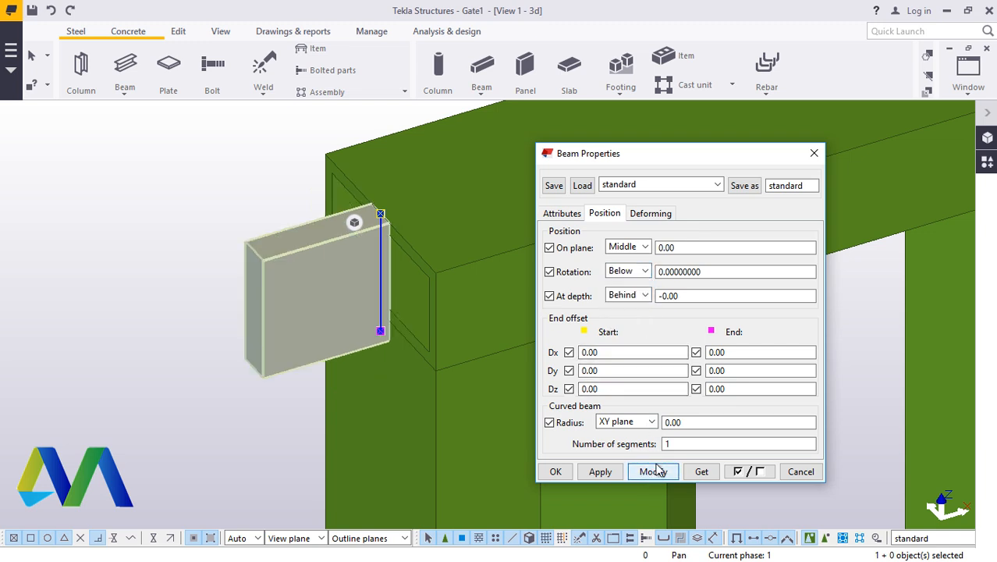
left_click(556, 470)
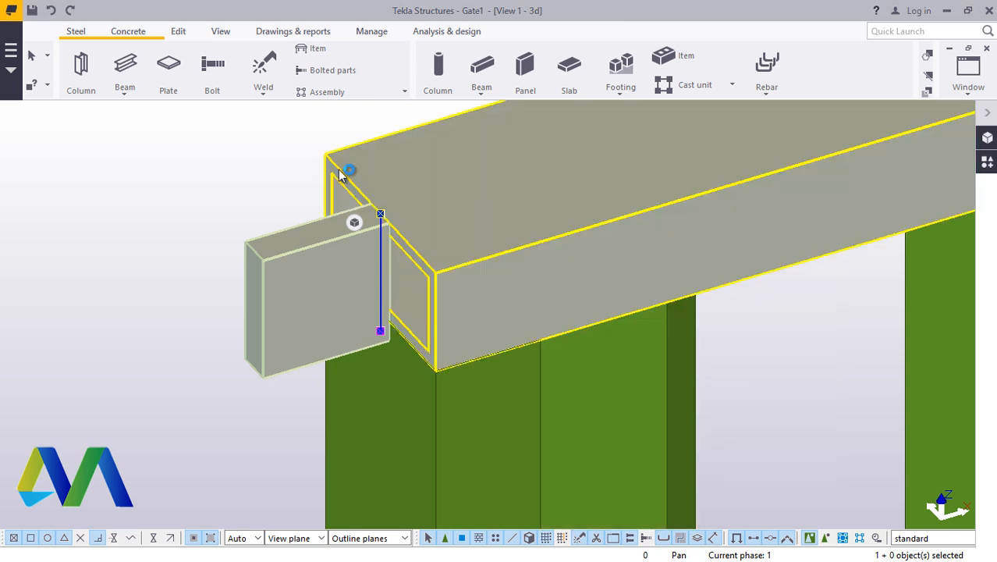
Review the attributes of the projecting plate at the top beam's end and reapply them
scroll(284, 173, "up", 4)
left_click(324, 347)
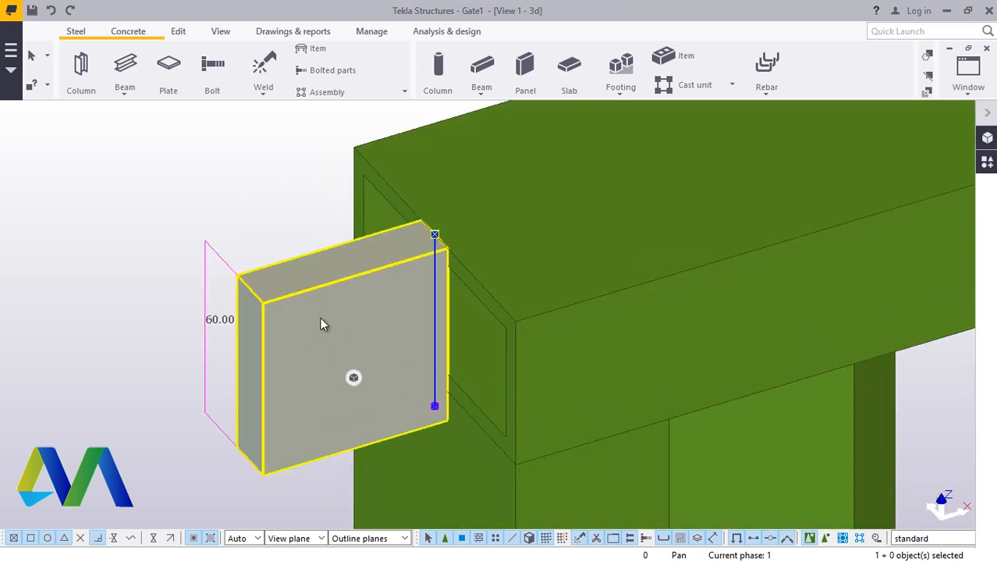
double_click(320, 317)
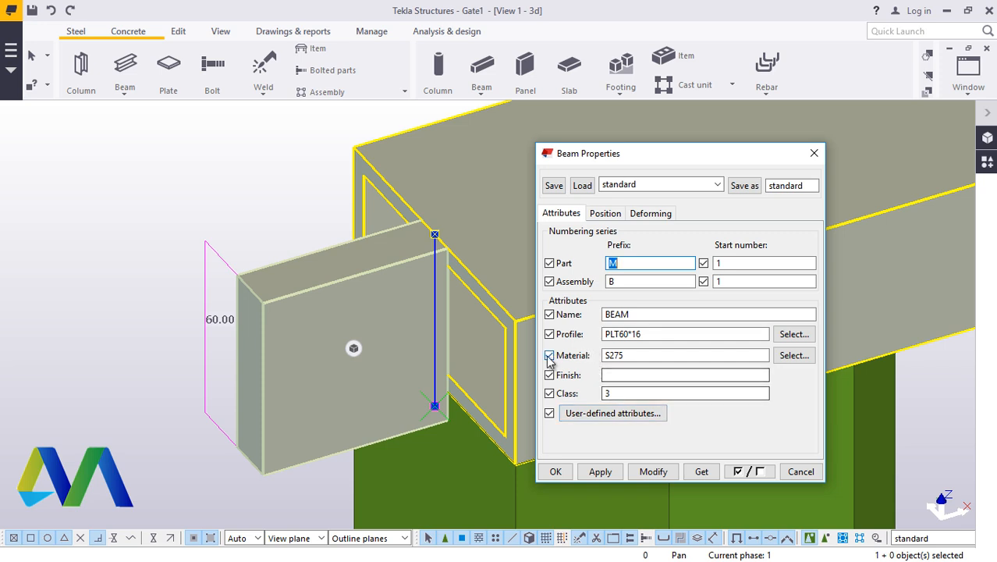
left_click(283, 268)
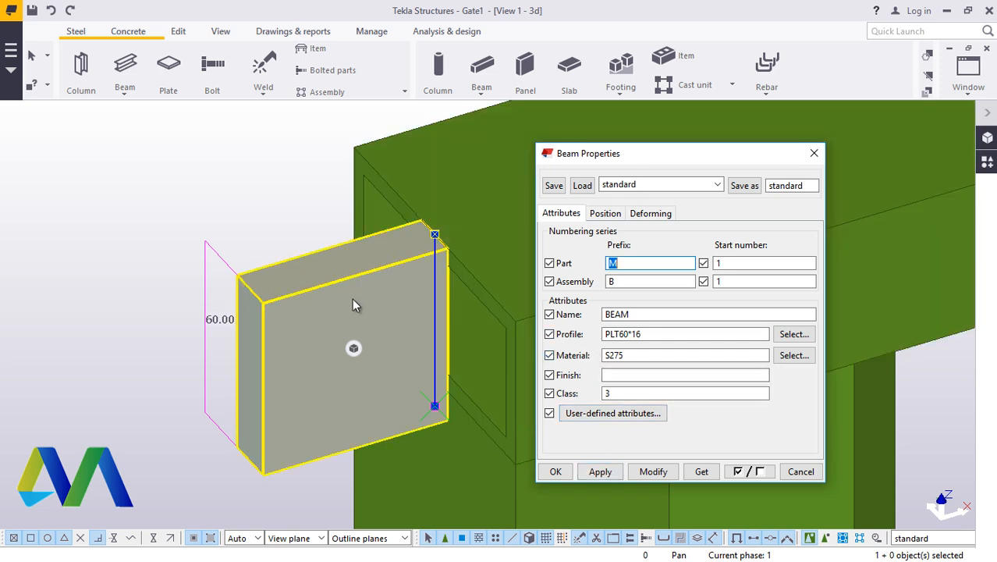
left_click(469, 333)
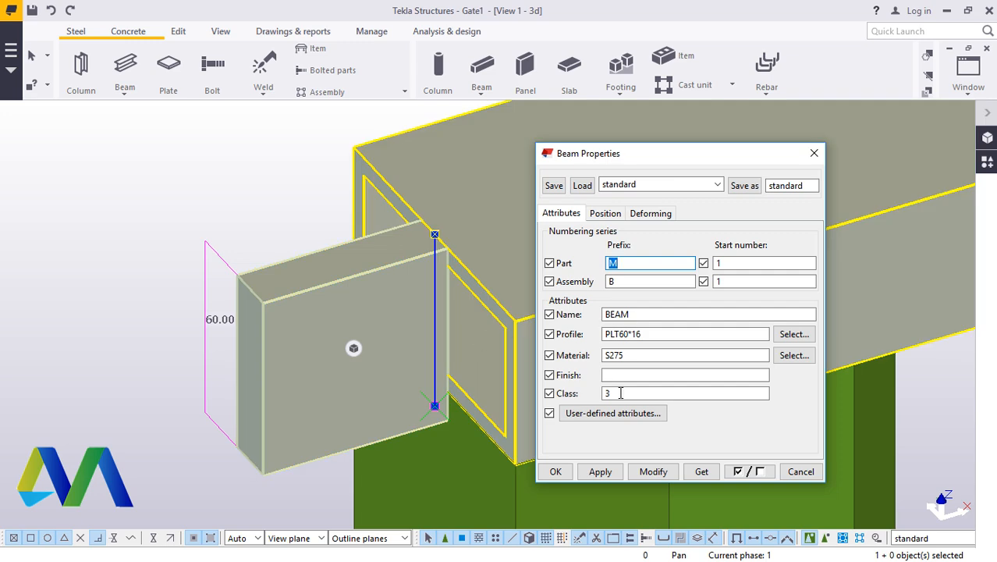
left_click(601, 472)
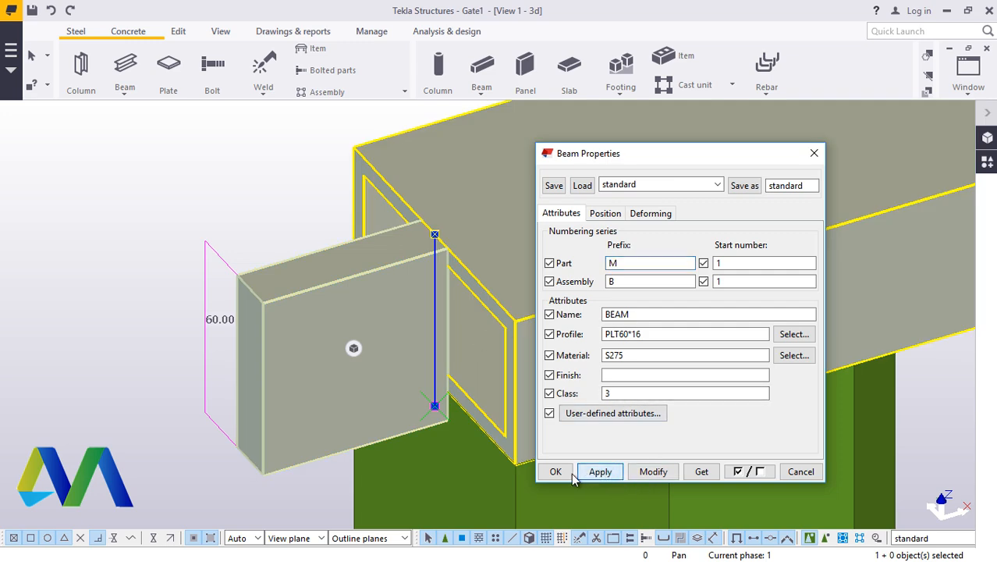
left_click(554, 471)
left_click(347, 294)
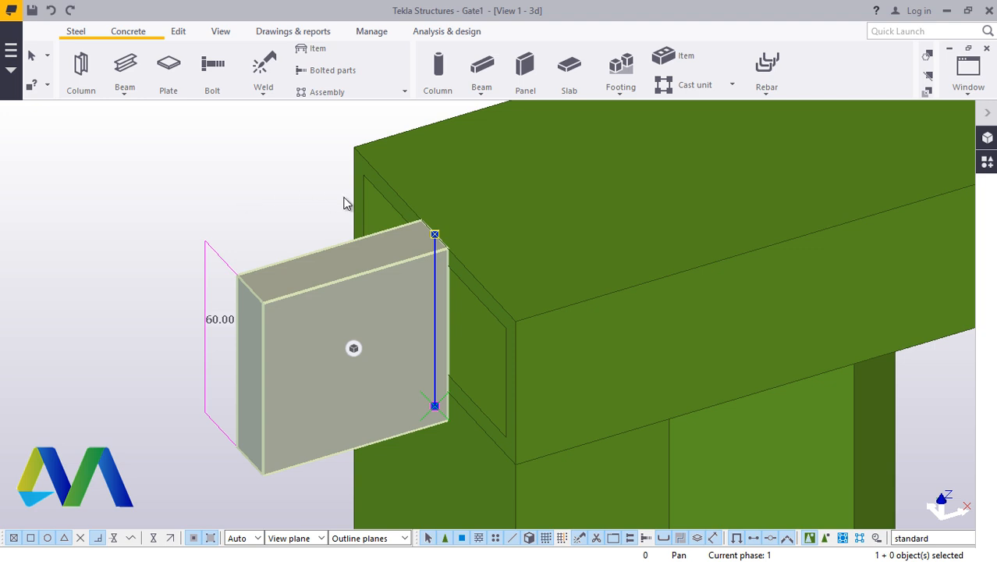
Move the plate straight down 60 mm, from its upper reference point to its lower one
right_click(228, 136)
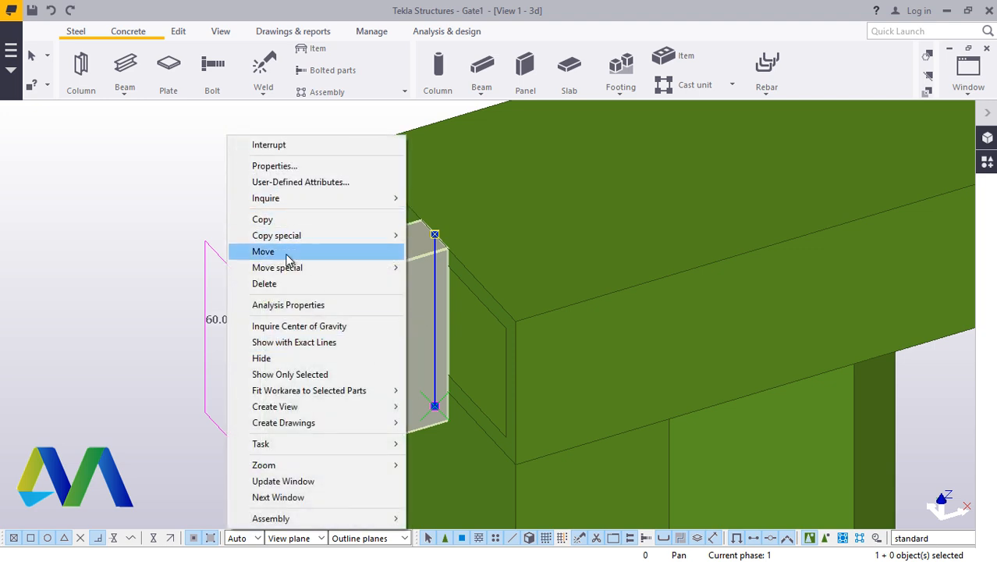
left_click(279, 252)
scroll(442, 235, "up", 5)
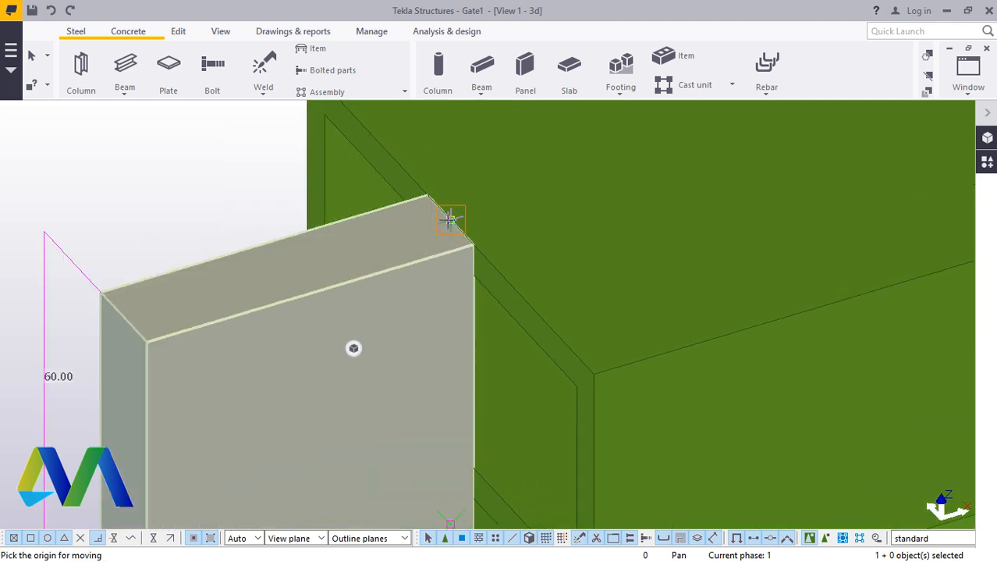
left_click(430, 205)
scroll(430, 204, "down", 2)
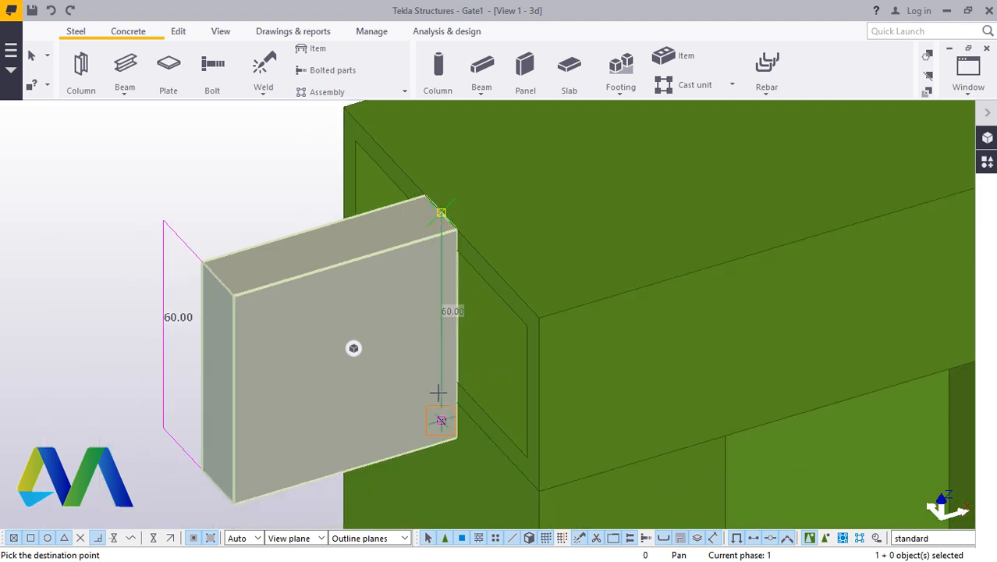
left_click(441, 422)
scroll(433, 421, "up", 2)
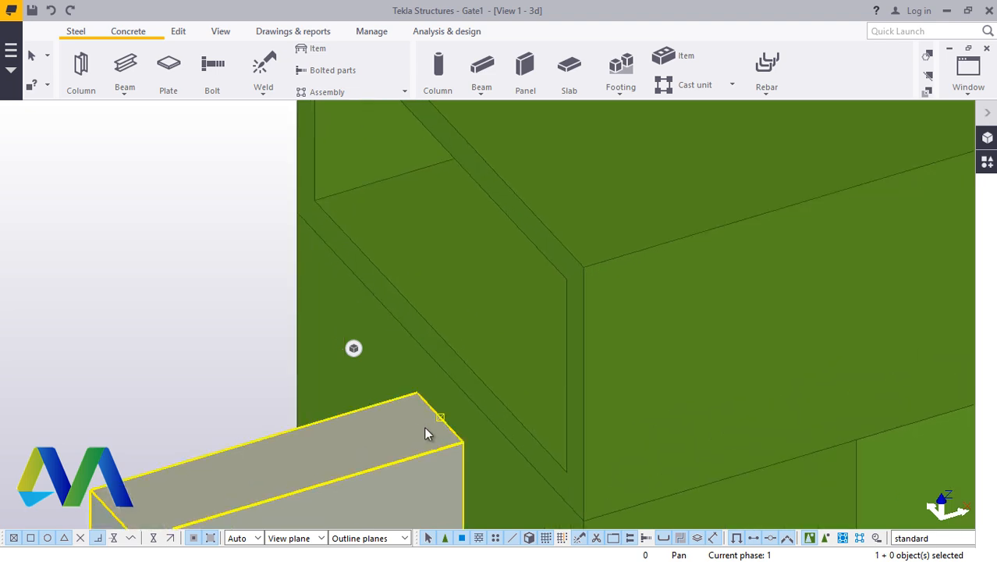
Move the plate further down the grid 2 upright, using its upper reference point as origin
right_click(415, 427)
left_click(441, 149)
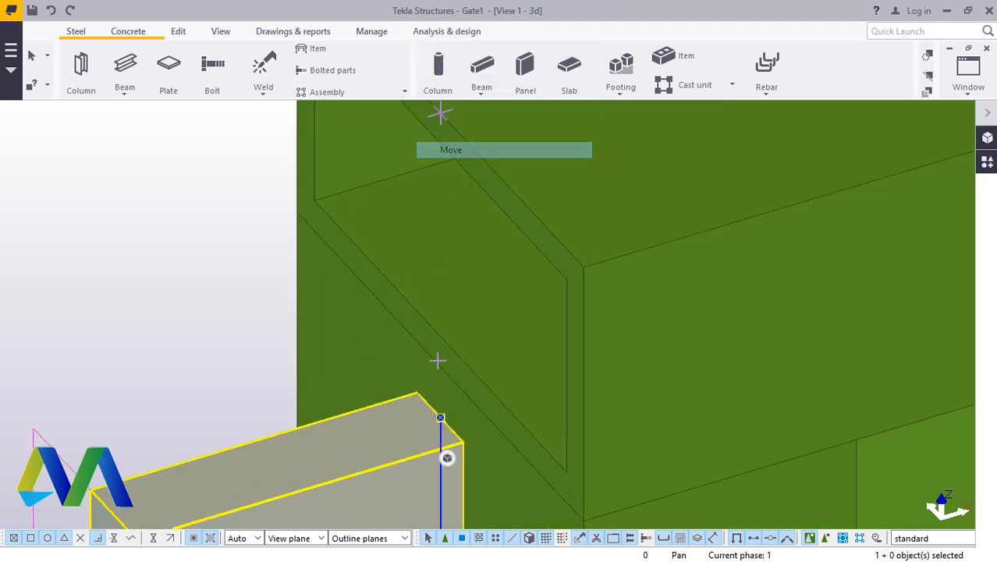
left_click(439, 421)
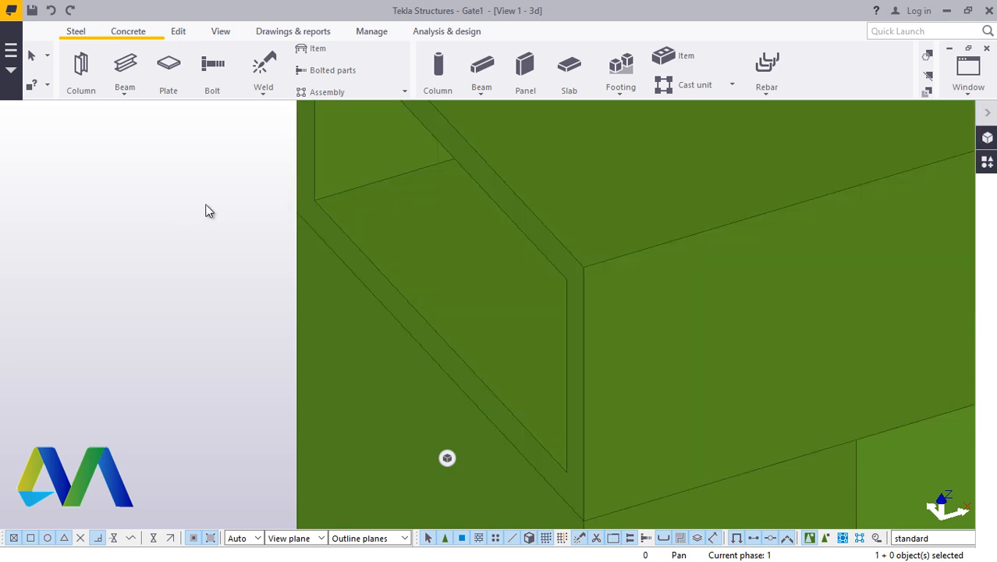
left_click(354, 239)
Move the plate by its upper reference point to the midpoint of the top beam's lower end edge
scroll(354, 244, "down", 2)
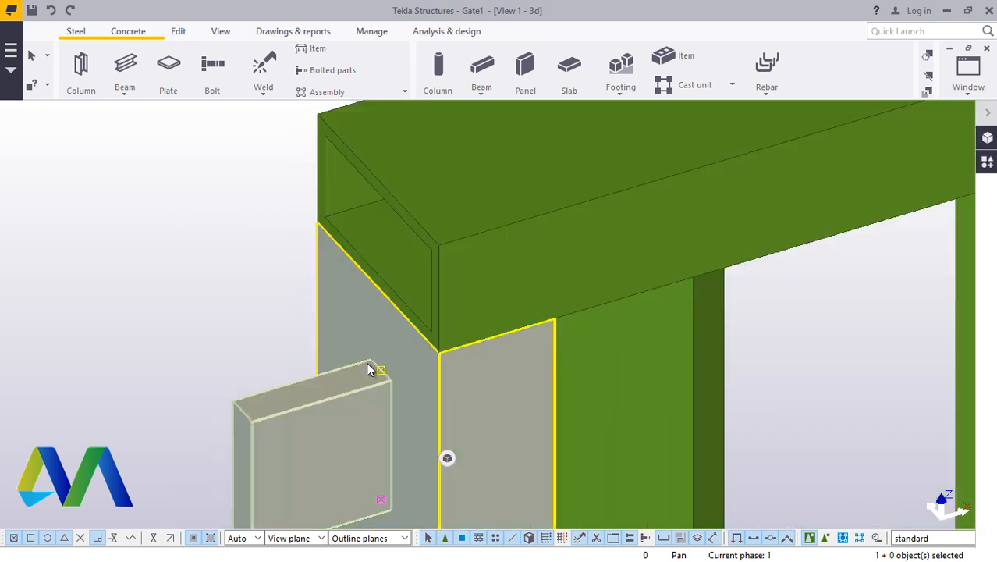
left_click(350, 389)
right_click(351, 389)
left_click(398, 284)
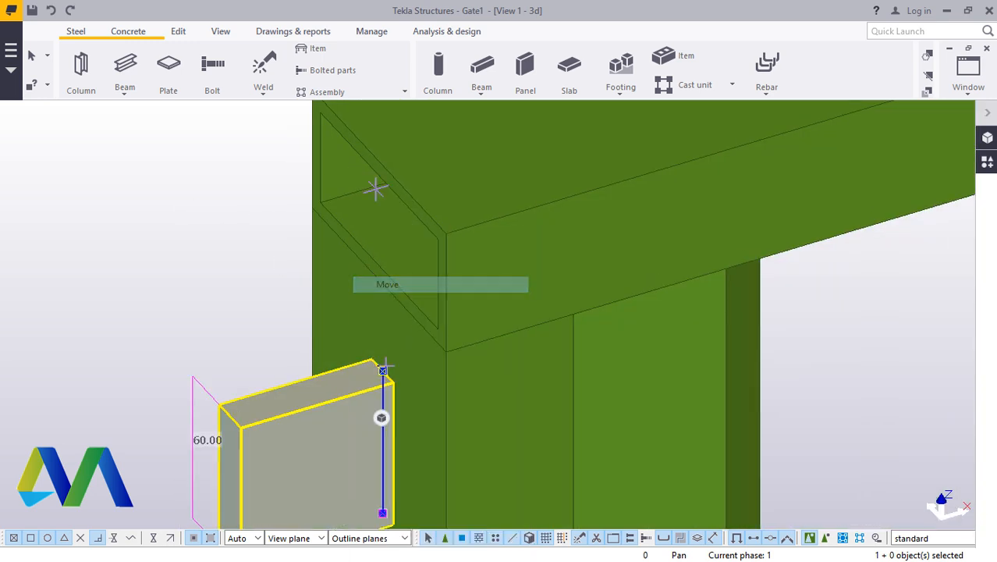
scroll(383, 367, "up", 3)
left_click(386, 375)
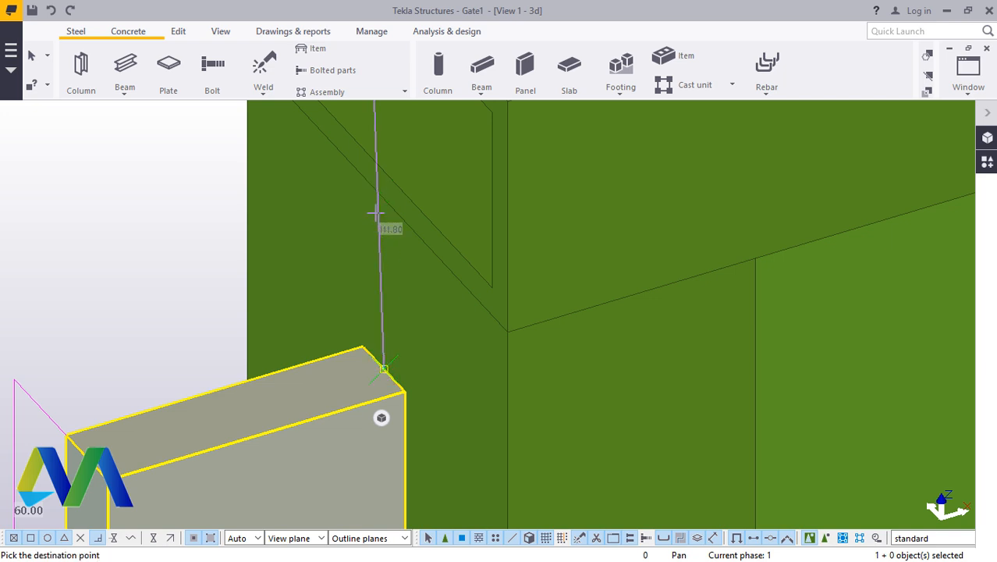
left_click(373, 190)
scroll(388, 228, "down", 1)
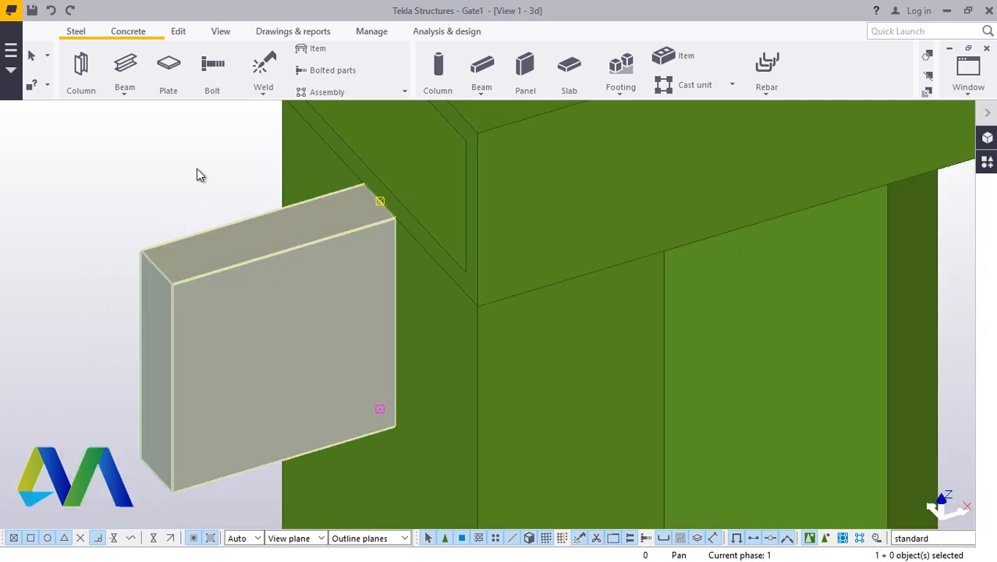
left_click(197, 168)
Orbit around the plate to examine how it meets the grid 2 upright below the top beam
scroll(351, 204, "down", 4)
scroll(298, 225, "up", 1)
scroll(297, 225, "up", 2)
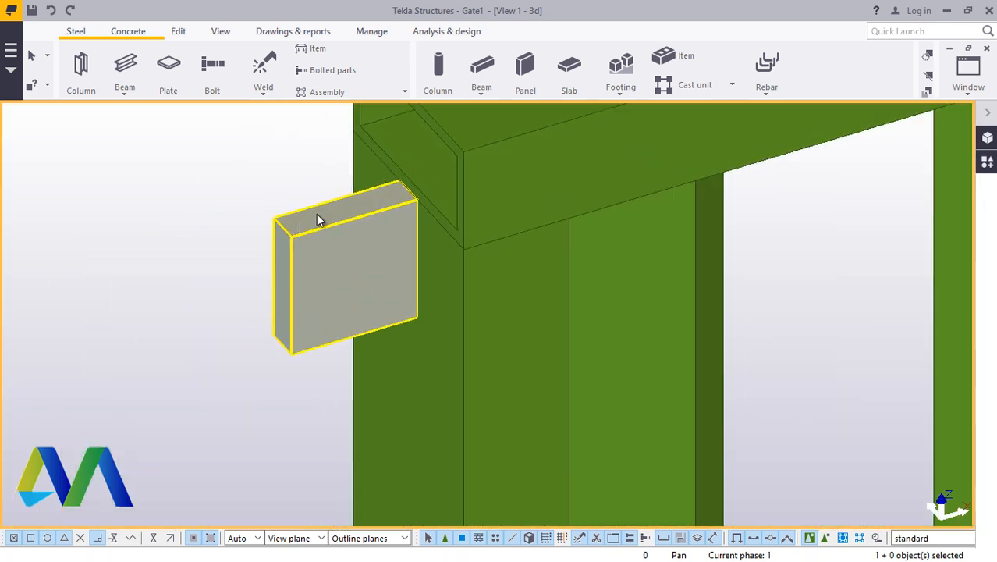
left_click(223, 37)
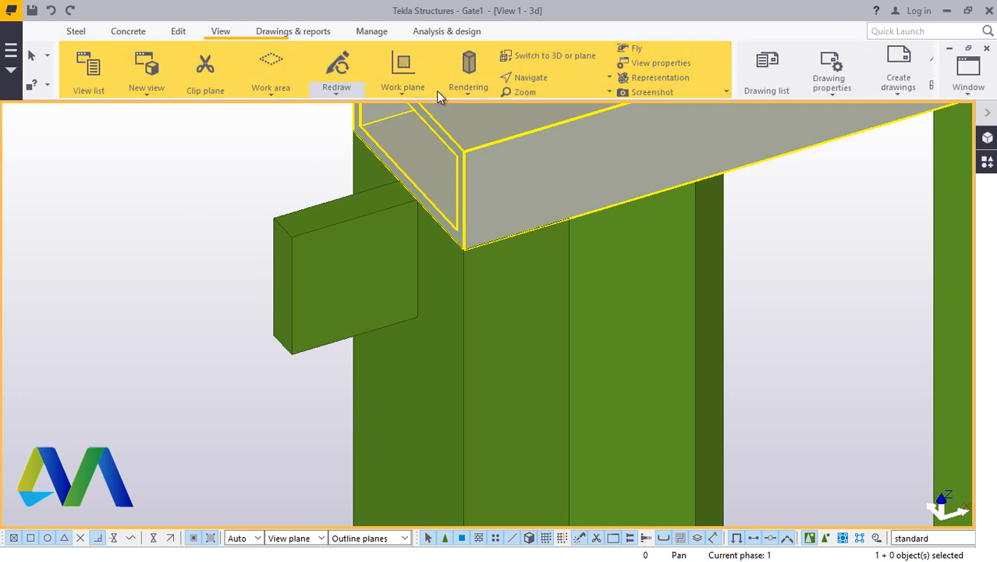
left_click(545, 81)
left_click(554, 111)
mouse_move(418, 257)
left_mouse_down()
mouse_move(290, 250)
mouse_move(274, 187)
mouse_move(354, 162)
mouse_move(395, 193)
mouse_move(447, 265)
mouse_move(742, 256)
mouse_move(371, 285)
mouse_move(356, 240)
mouse_move(280, 217)
mouse_move(261, 196)
left_mouse_up()
right_click(186, 186)
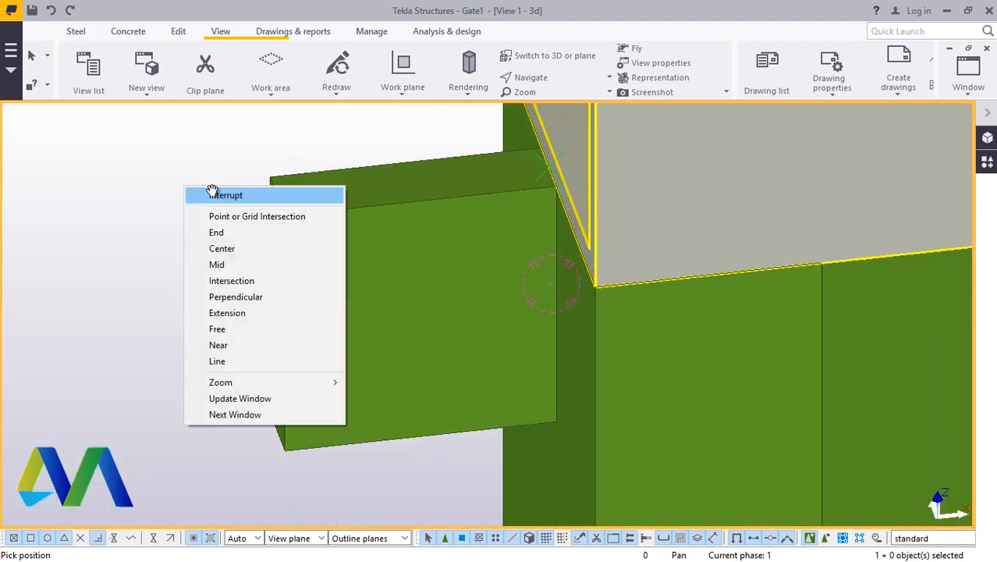
left_click(212, 194)
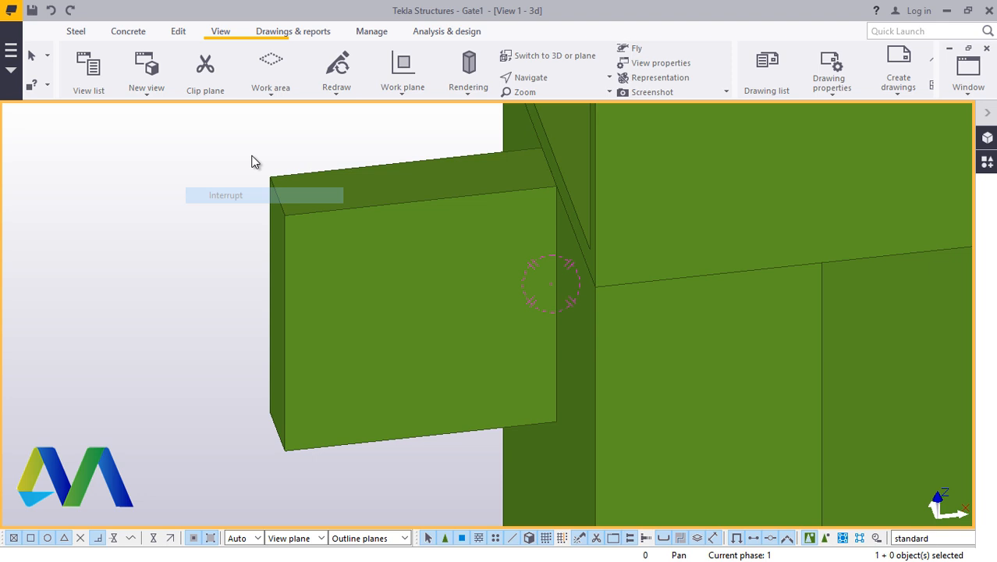
Start a new steel beam for the plate area
left_click(80, 35)
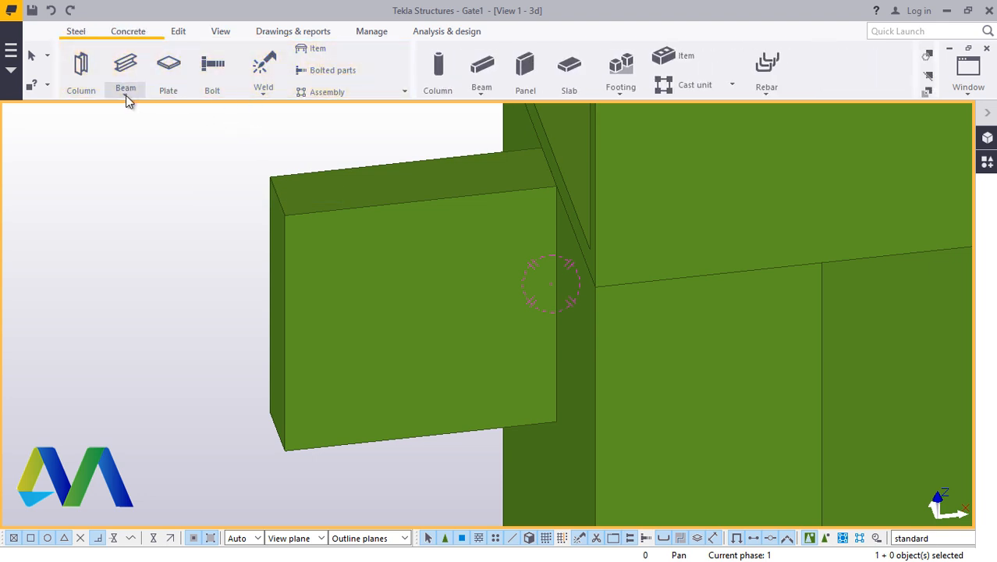
Create a steel beam on the small plate's free end, from the upper end edge's midpoint to the lower end edge's midpoint
left_click(127, 100)
left_click(137, 115)
scroll(252, 191, "up", 4)
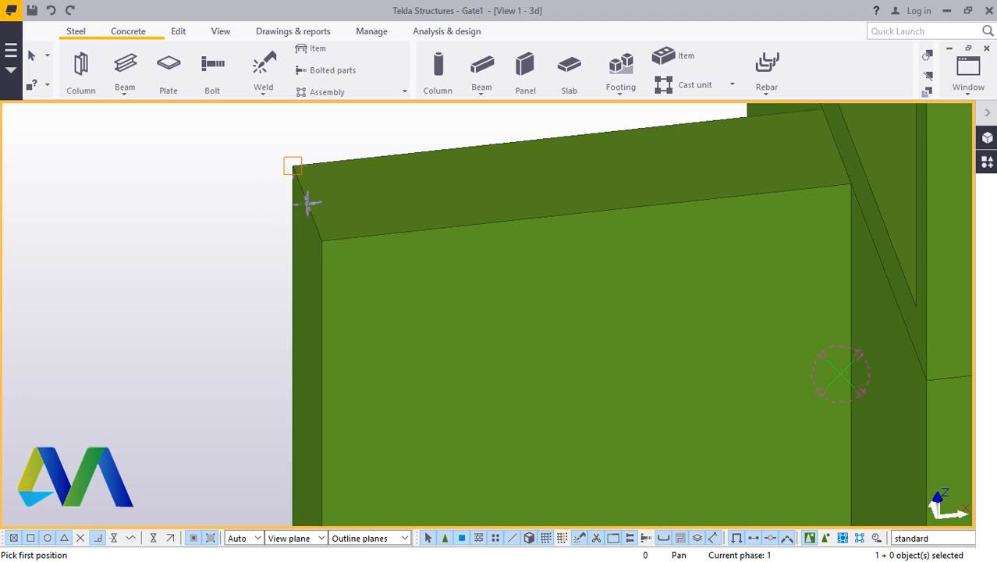
left_click(308, 205)
scroll(337, 177, "down", 4)
scroll(304, 410, "up", 4)
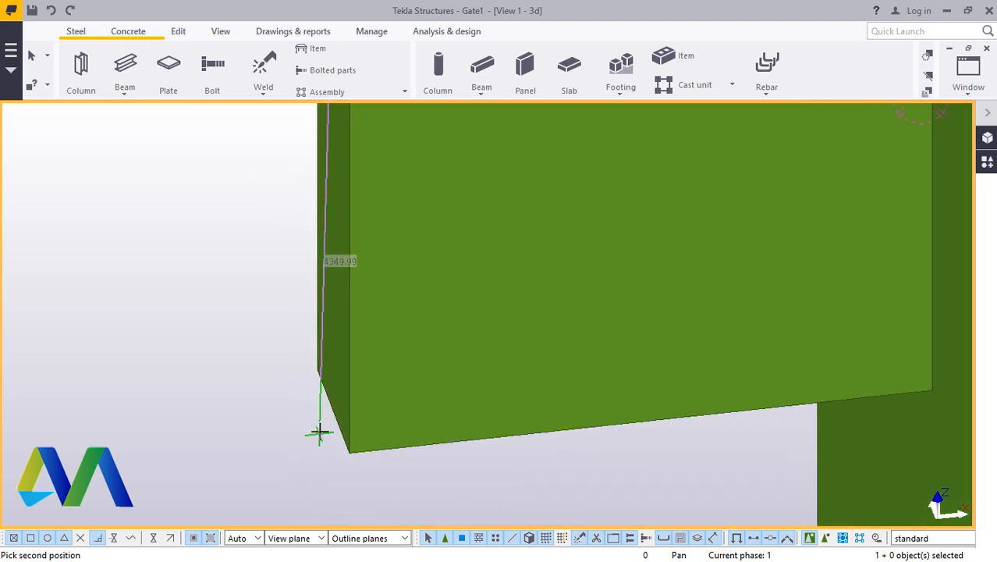
left_click(334, 416)
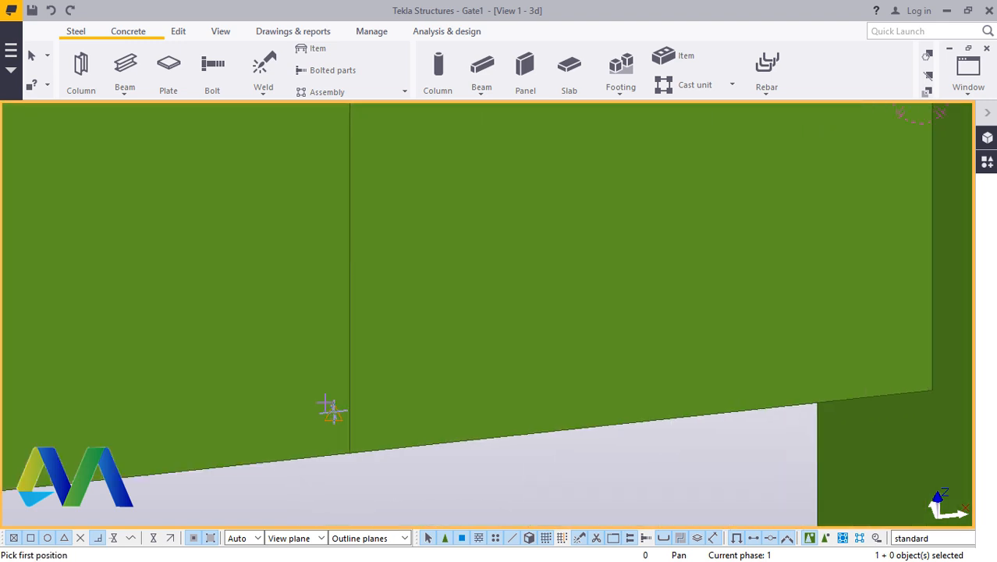
right_click(224, 263)
left_click(254, 273)
Change the new beam's profile to the circular hollow section CF-CHS48.3*5.0 from the CF-CHS'S group
middle_click_drag(392, 301, 189, 180, "ctrl")
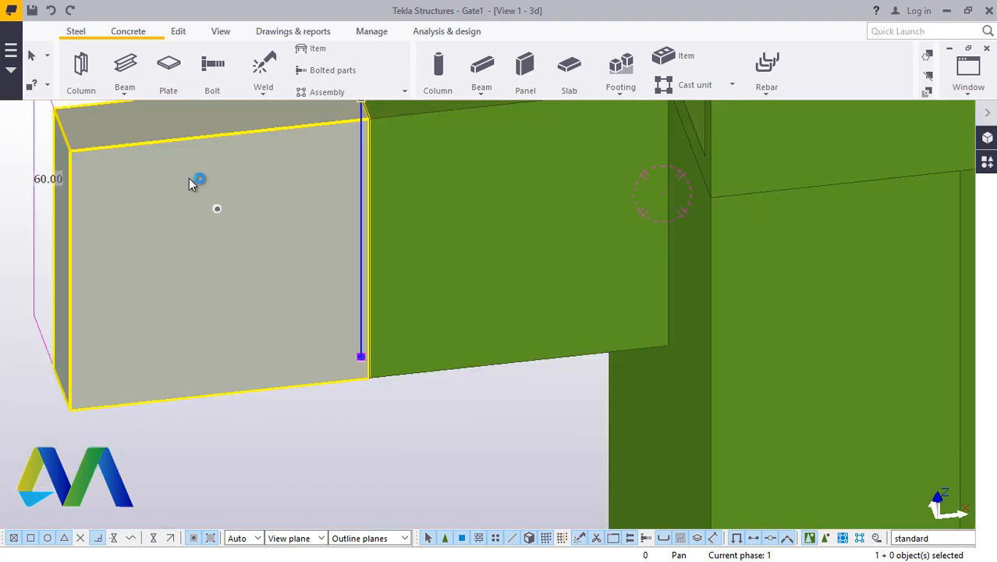
double_click(189, 182)
left_click(794, 334)
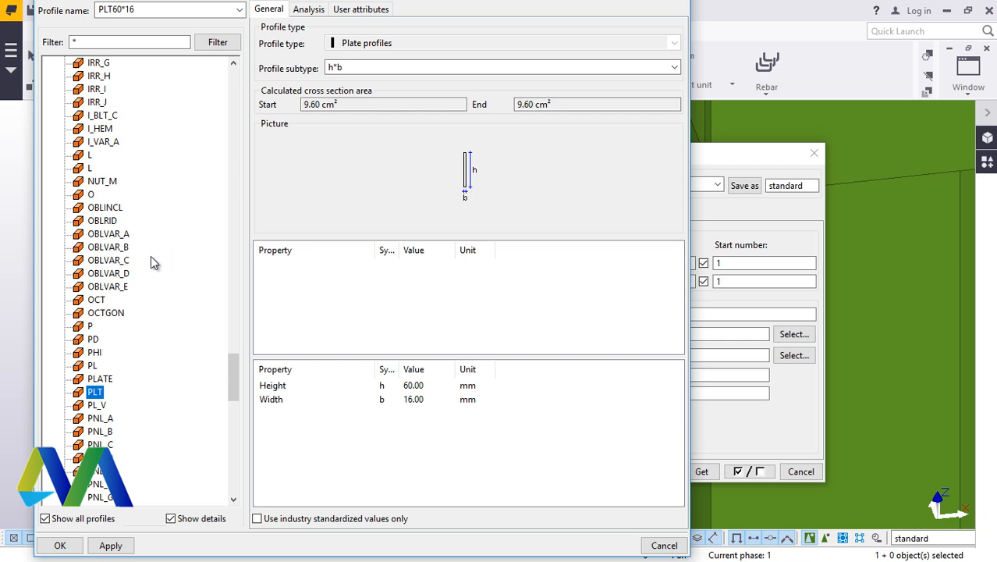
scroll(150, 266, "up", 20)
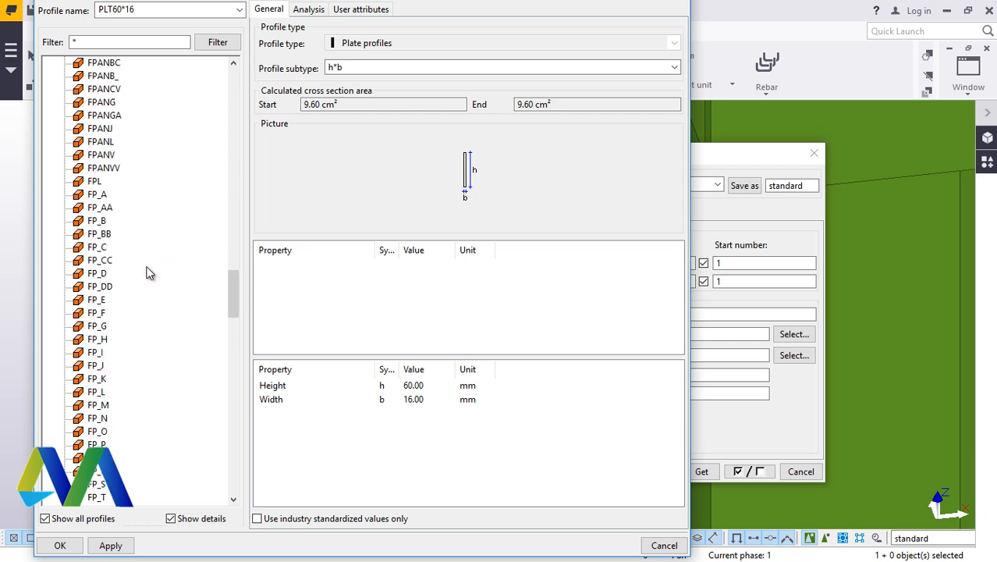
scroll(149, 274, "up", 20)
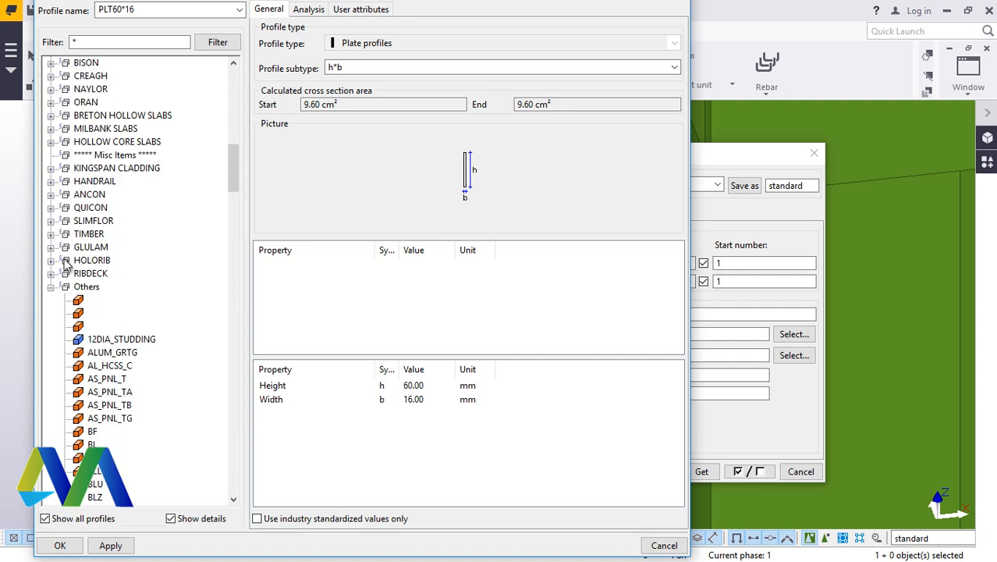
left_click(49, 287)
scroll(121, 262, "up", 12)
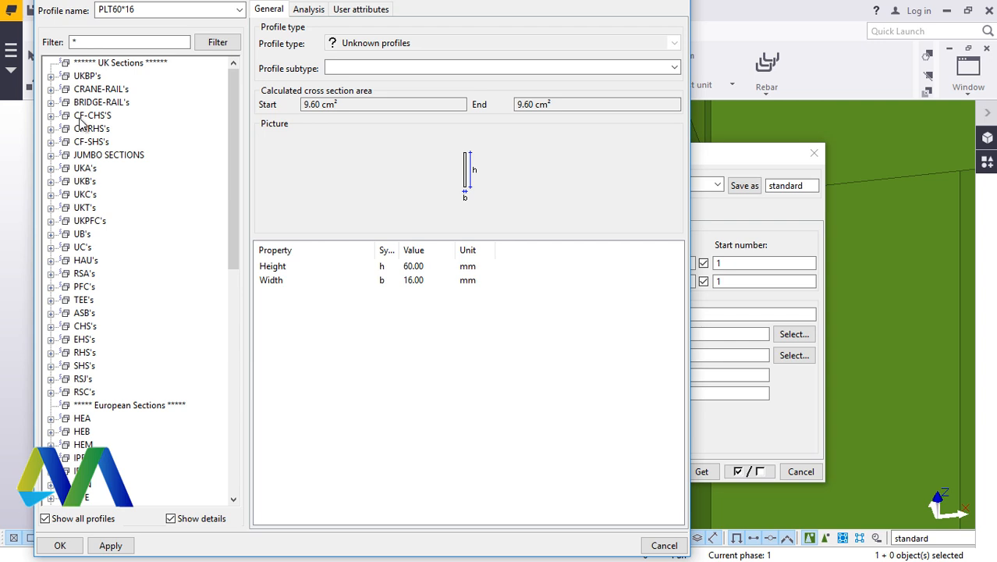
left_click(51, 115)
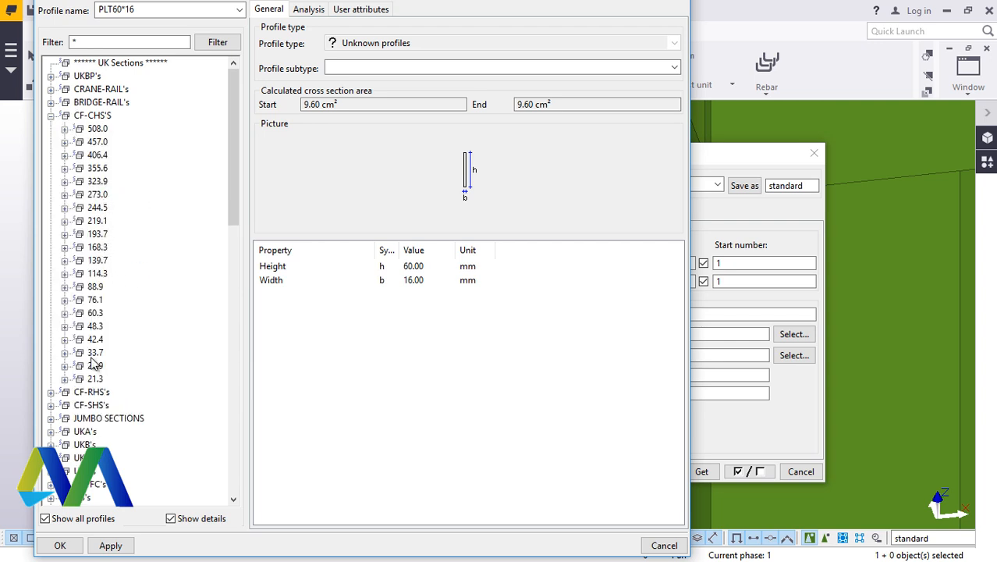
double_click(78, 328)
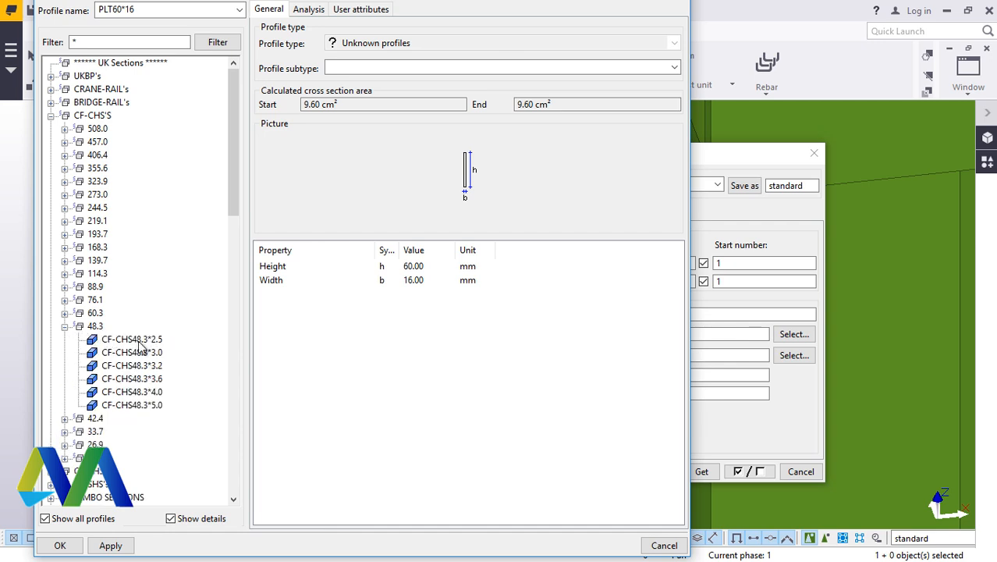
left_click(148, 407)
left_click(121, 545)
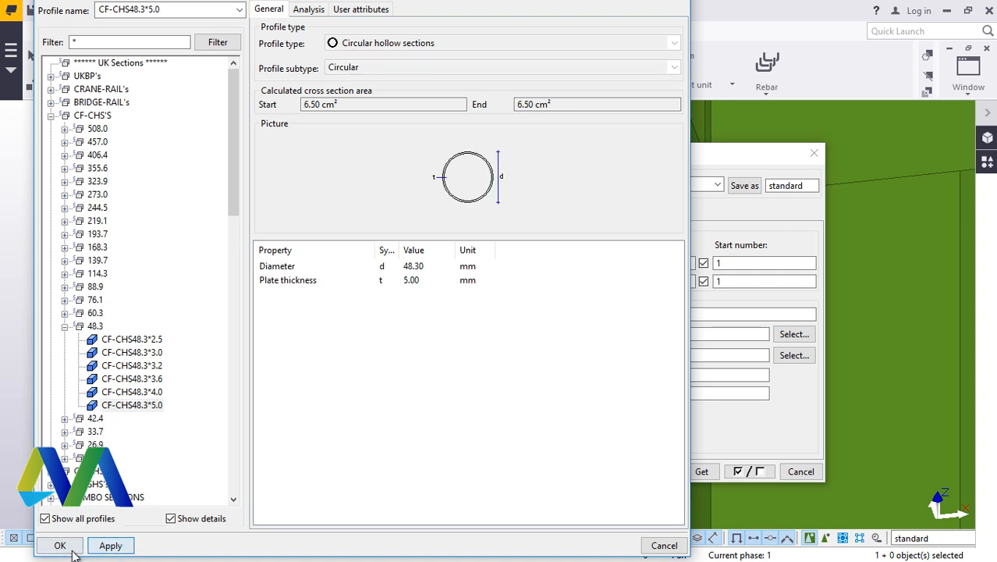
left_click(60, 545)
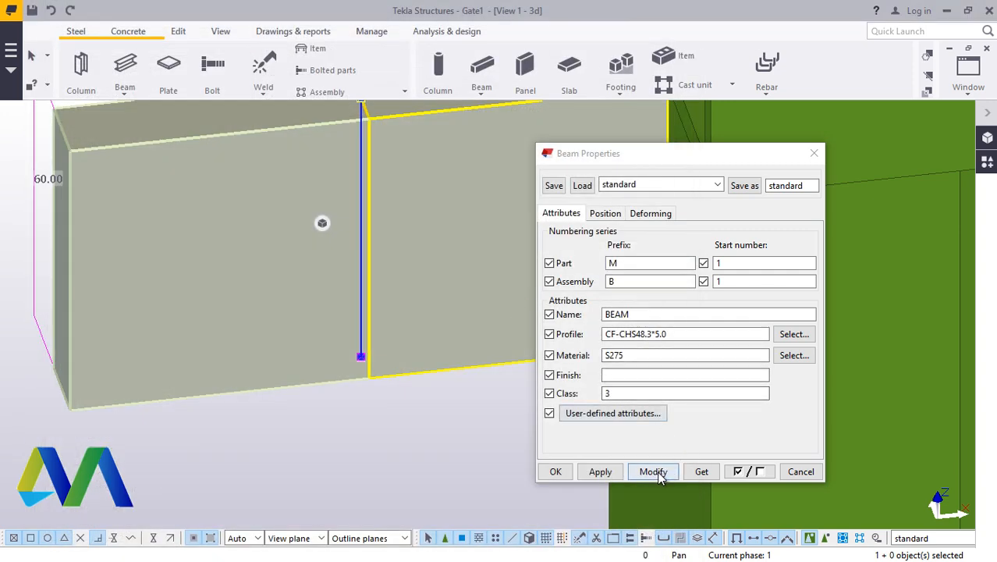
left_click(654, 472)
left_click(599, 472)
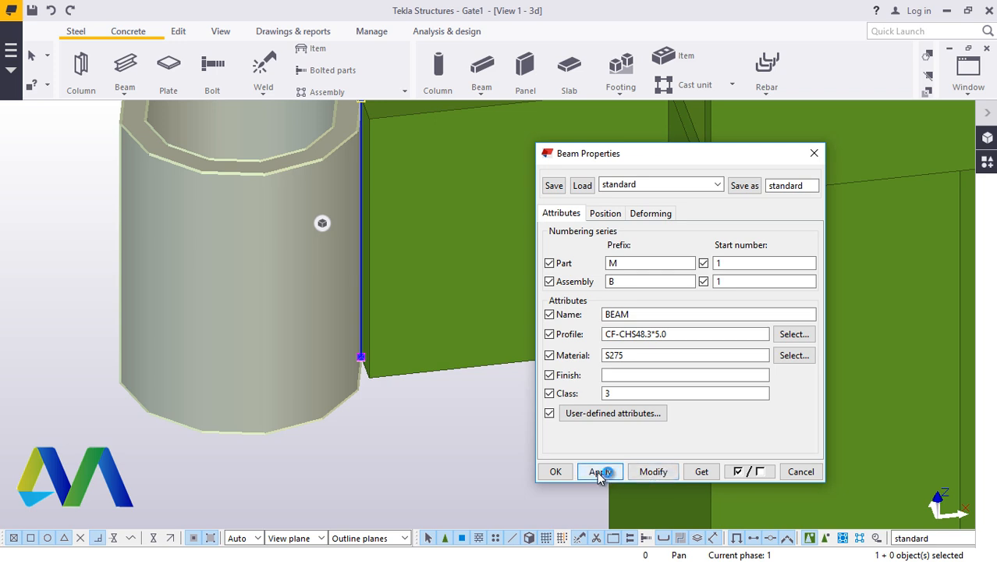
Lengthen the pipe at both ends with a start Dx offset of -40 and an end Dx offset of 40
scroll(273, 313, "down", 3)
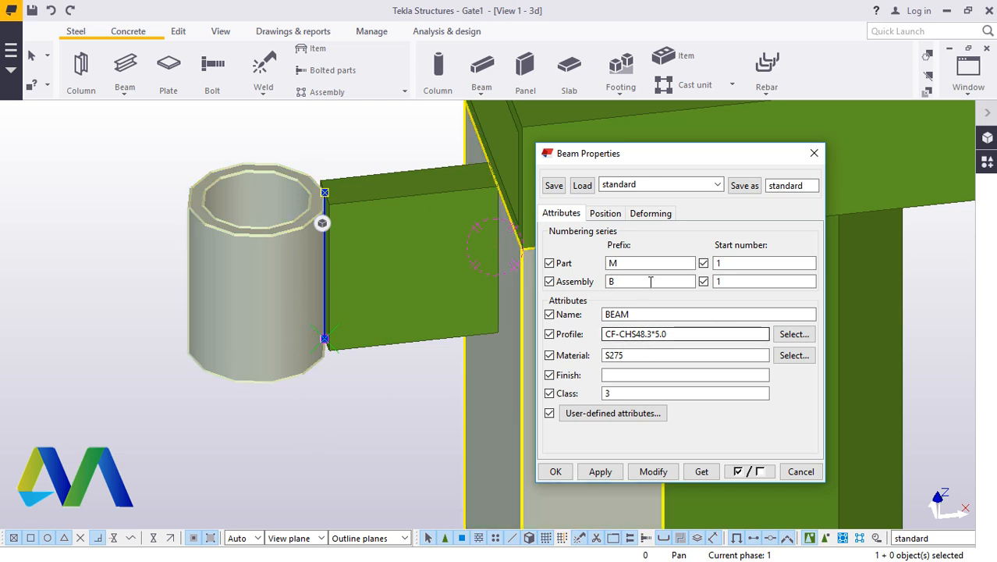
left_click(616, 216)
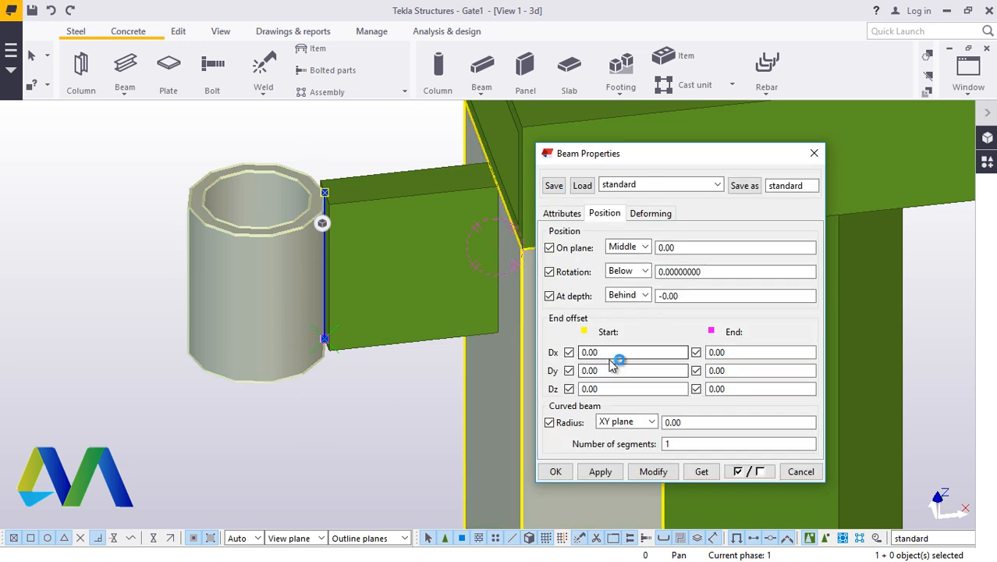
double_click(595, 352)
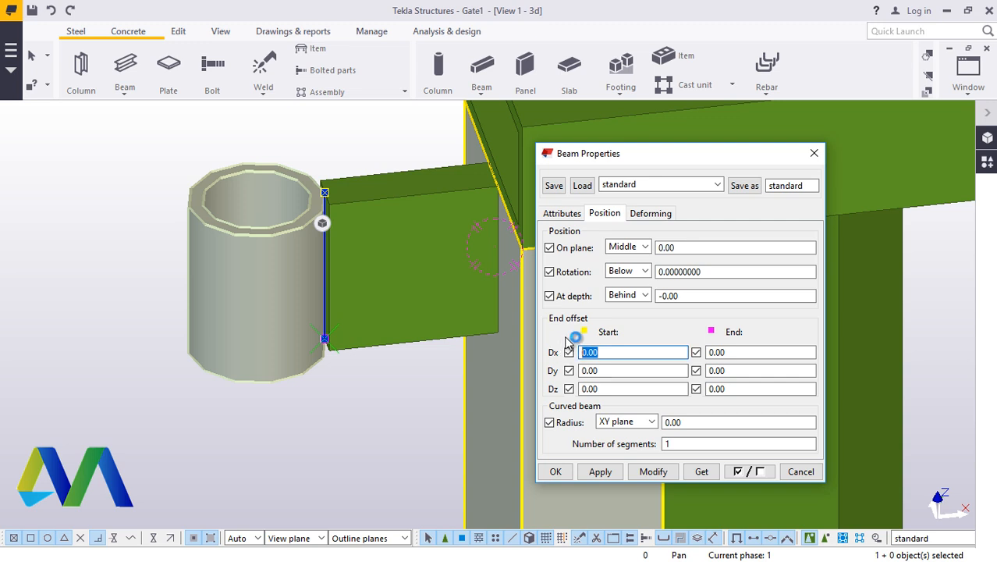
type("-40")
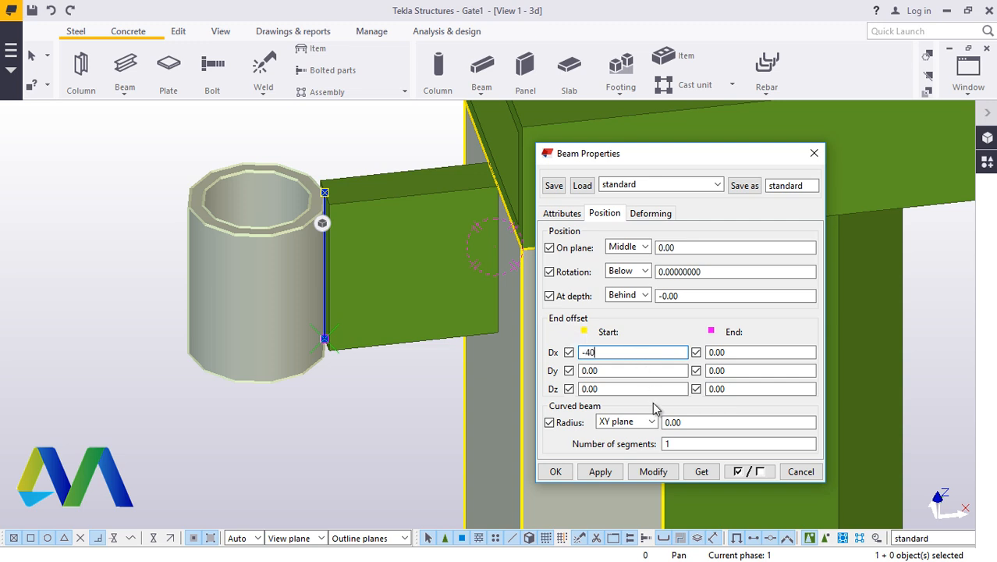
left_click(653, 472)
double_click(716, 352)
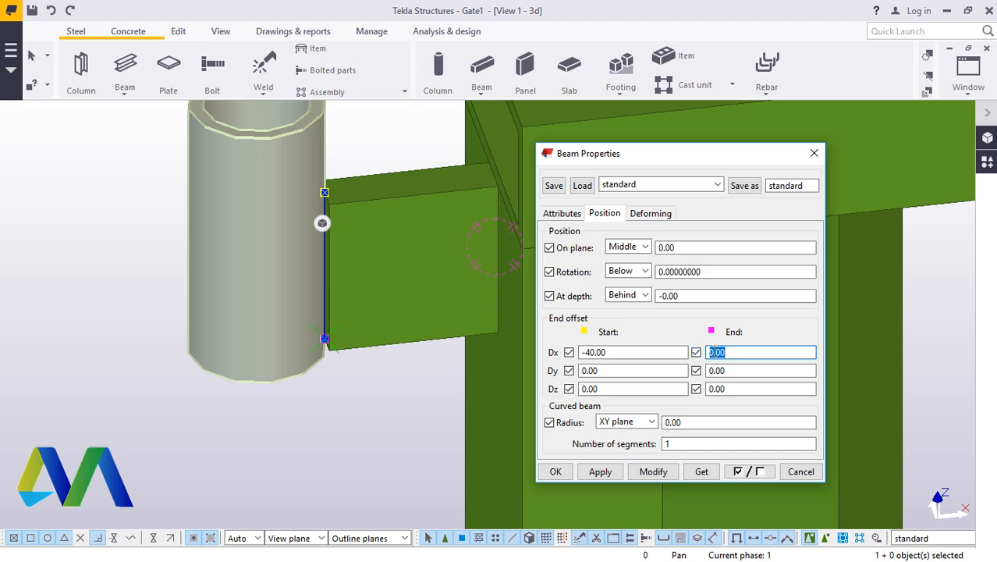
left_click(654, 471)
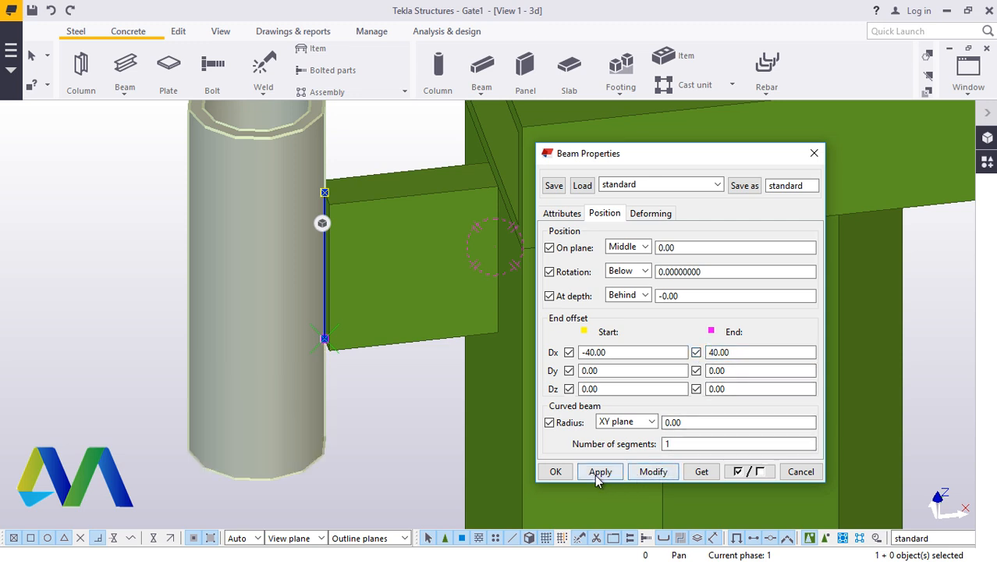
left_click(555, 473)
Examine the pipe's open upper end and its joint with the connecting plate
scroll(434, 367, "down", 3)
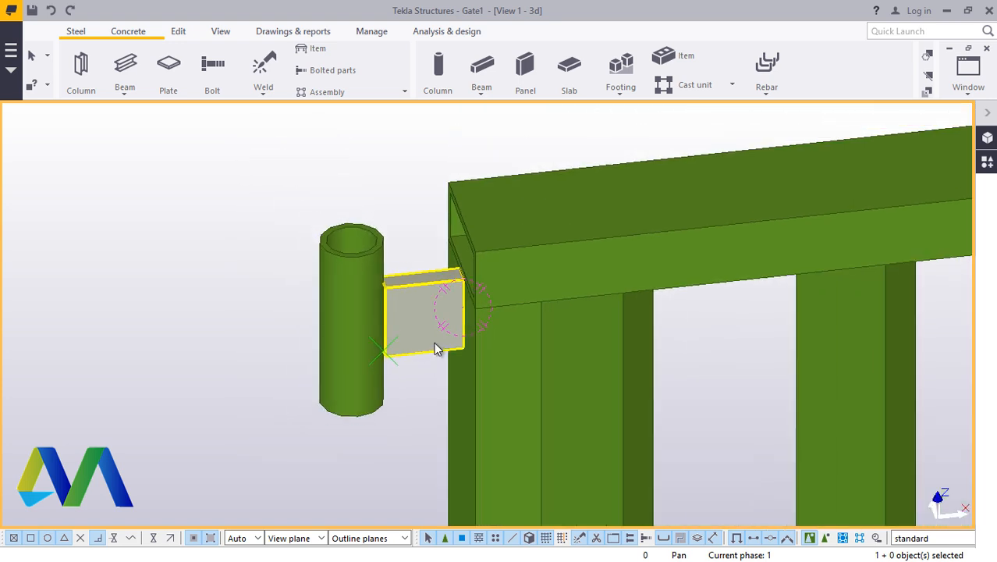
left_click(227, 33)
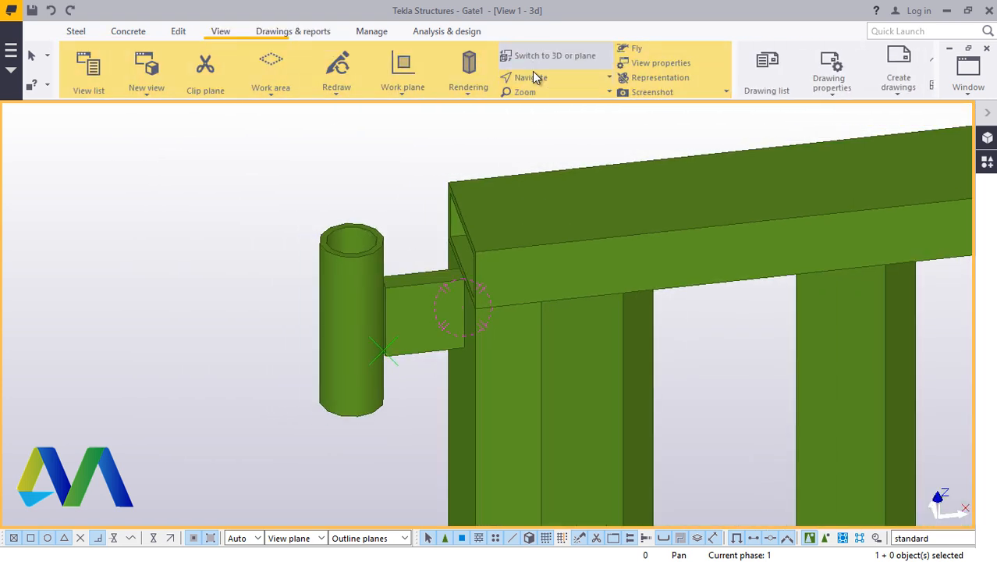
left_click(533, 77)
left_click(535, 99)
mouse_move(414, 326)
left_mouse_down()
mouse_move(334, 306)
mouse_move(267, 263)
mouse_move(374, 193)
mouse_move(459, 224)
mouse_move(492, 301)
mouse_move(329, 310)
mouse_move(342, 292)
mouse_move(419, 309)
left_mouse_up()
scroll(345, 250, "up", 3)
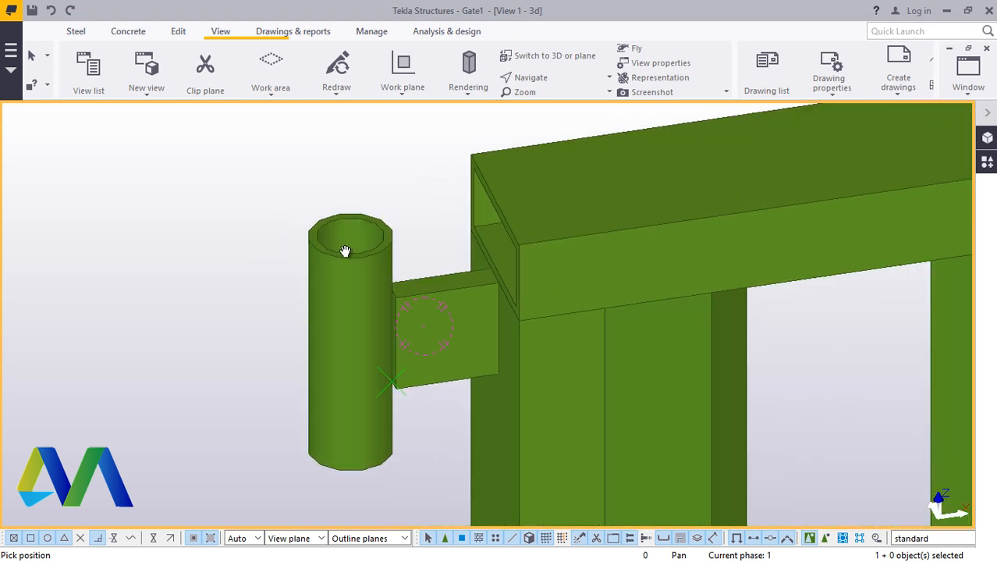
right_click(418, 167)
left_click(373, 212)
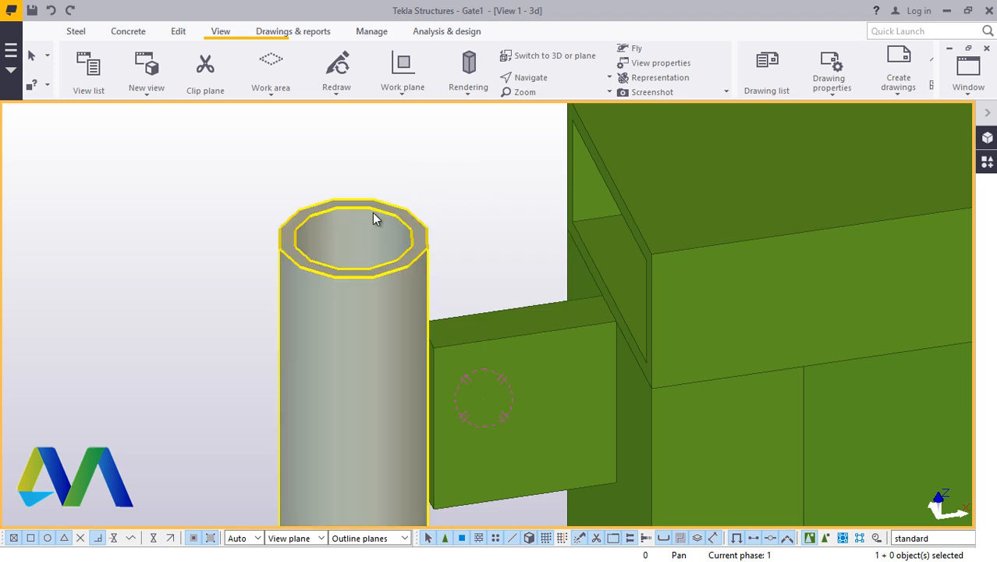
scroll(419, 235, "up", 2)
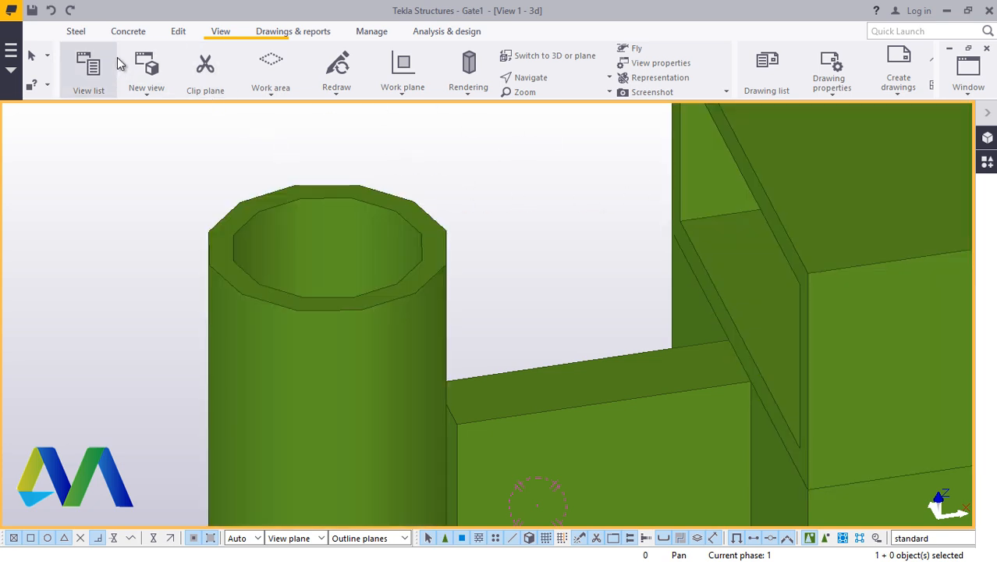
Measure the inner diameter across the pipe's open upper end
left_click(180, 35)
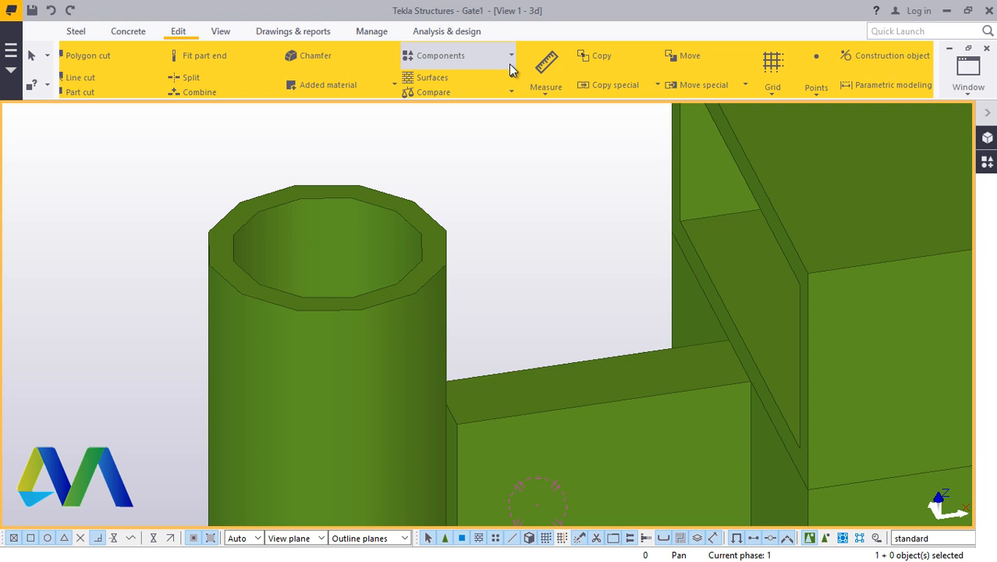
left_click(557, 89)
left_click(578, 113)
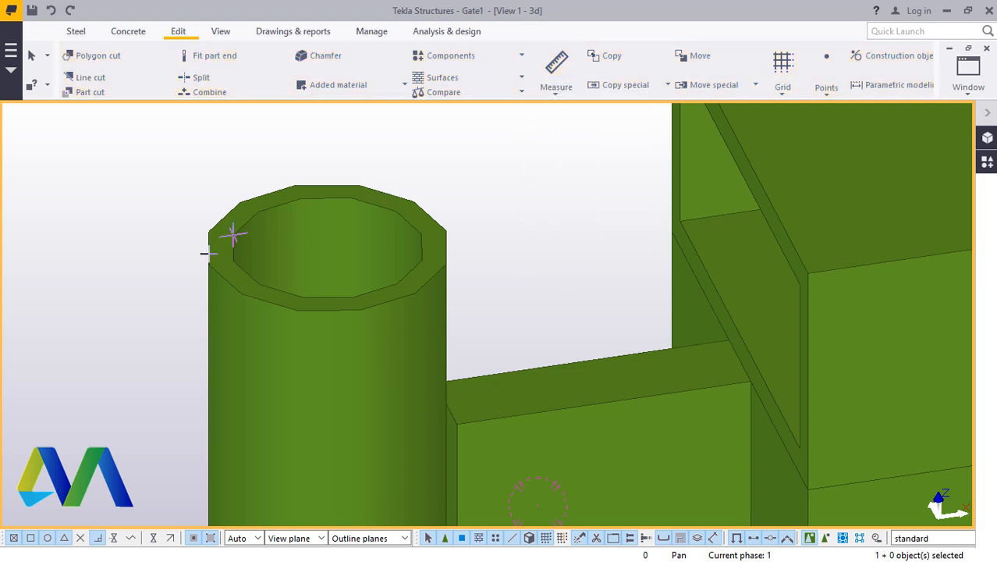
scroll(239, 263, "up", 2)
left_click(241, 264)
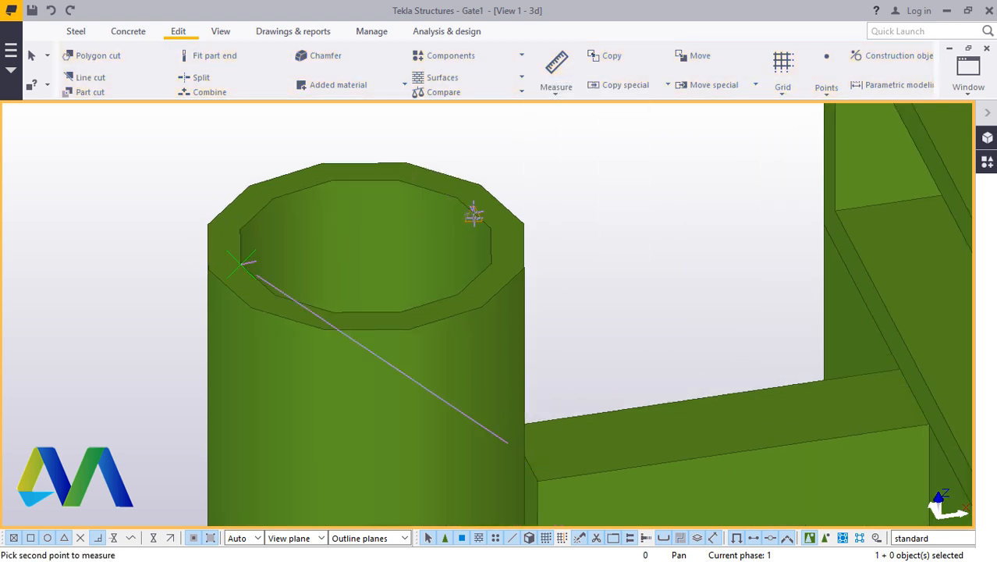
left_click(488, 227)
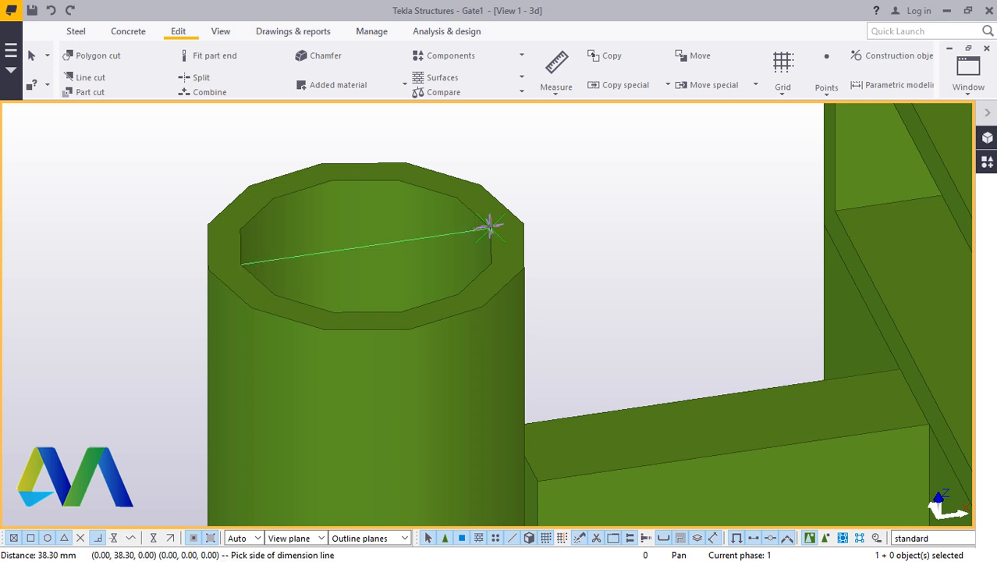
right_click(547, 183)
left_click(582, 183)
Turn the view to look down into the pipe's open upper end
scroll(377, 223, "down", 5)
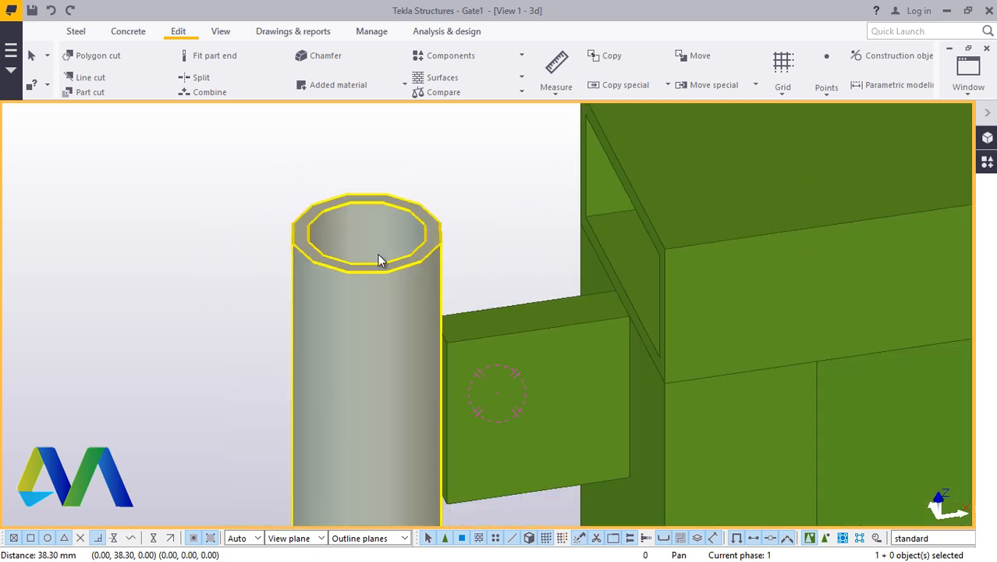
scroll(371, 226, "down", 2)
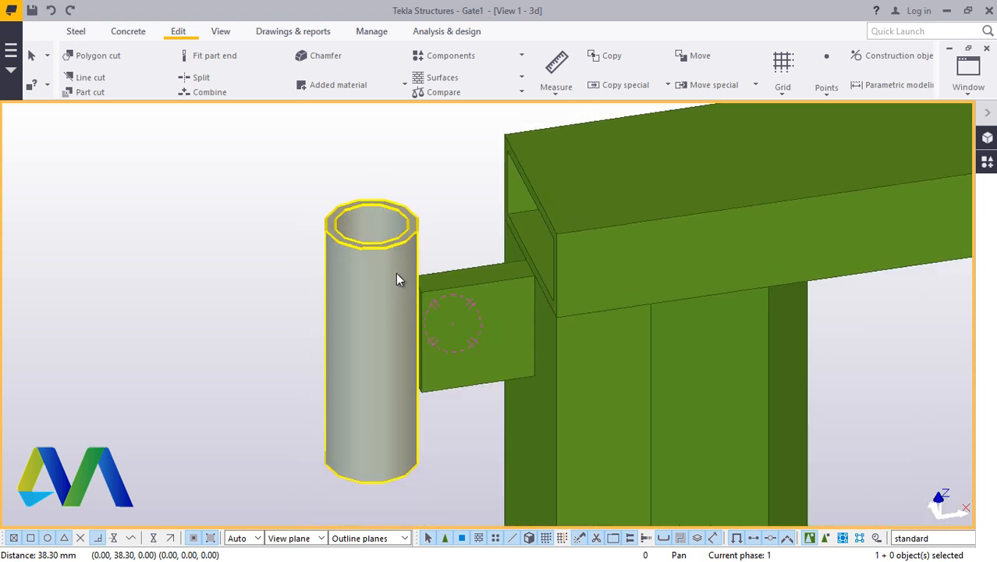
left_click(404, 194)
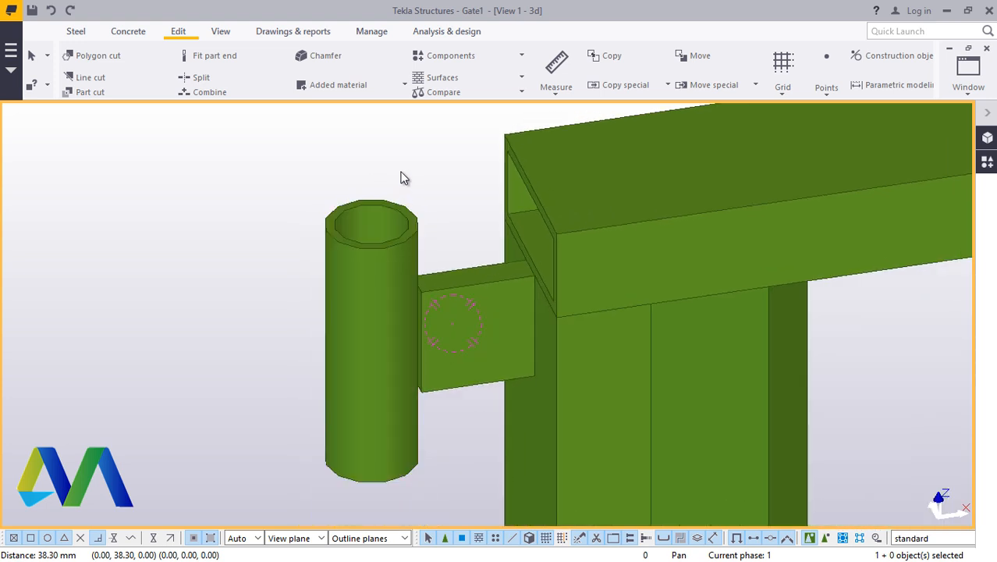
scroll(428, 291, "down", 4)
scroll(378, 229, "up", 9)
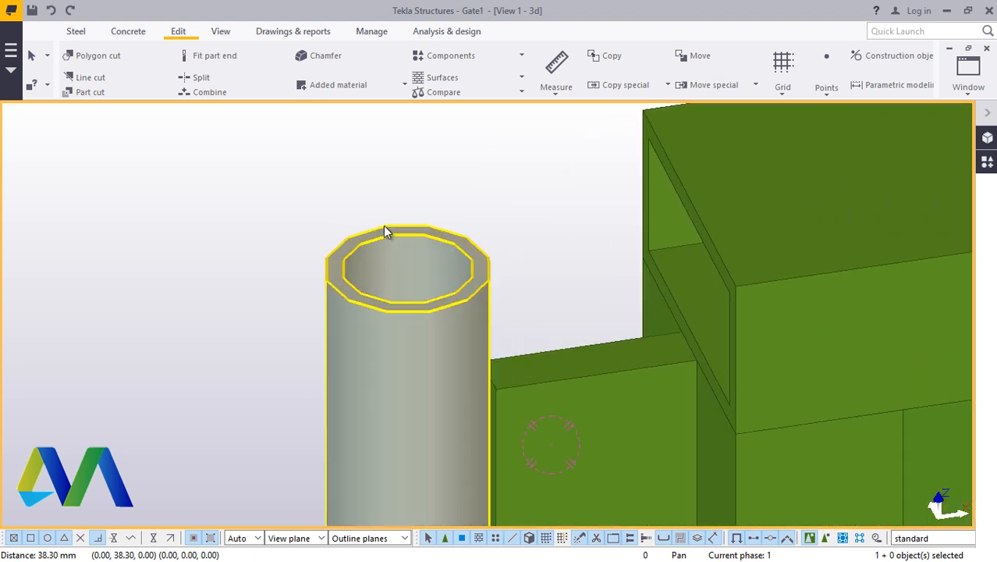
left_click(223, 31)
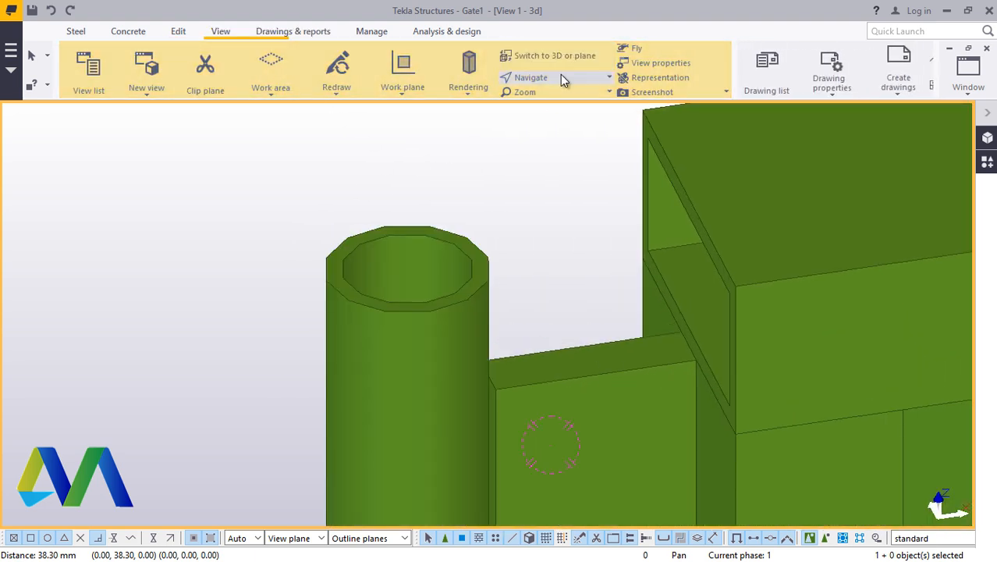
left_click(556, 77)
left_click(552, 102)
left_click_drag(422, 290, 447, 409)
scroll(433, 343, "up", 3)
left_click_drag(428, 352, 471, 333)
right_click(180, 220)
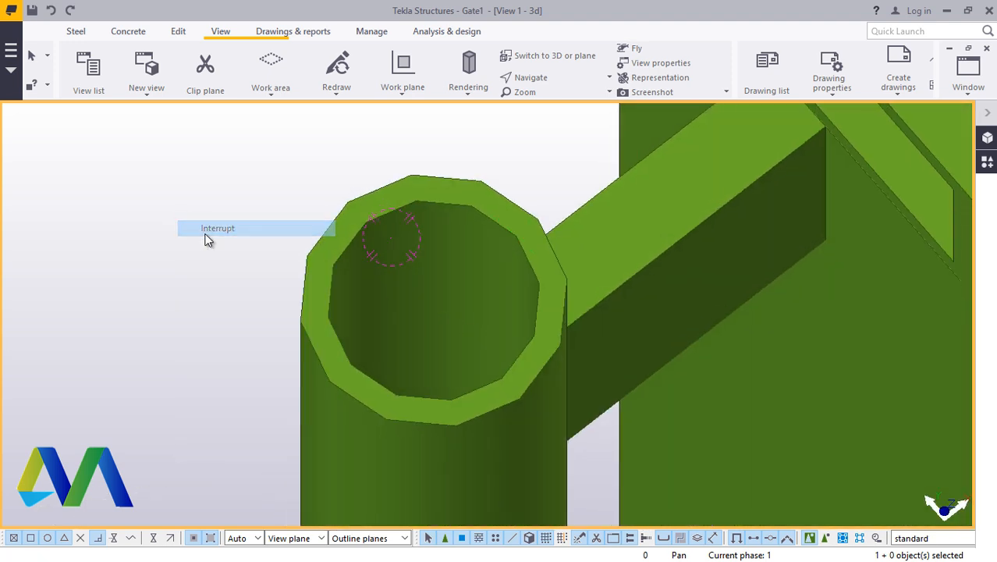
left_click(207, 227)
Add one divided-line point midway between two opposite inner corners of the pipe's upper opening
left_click(178, 33)
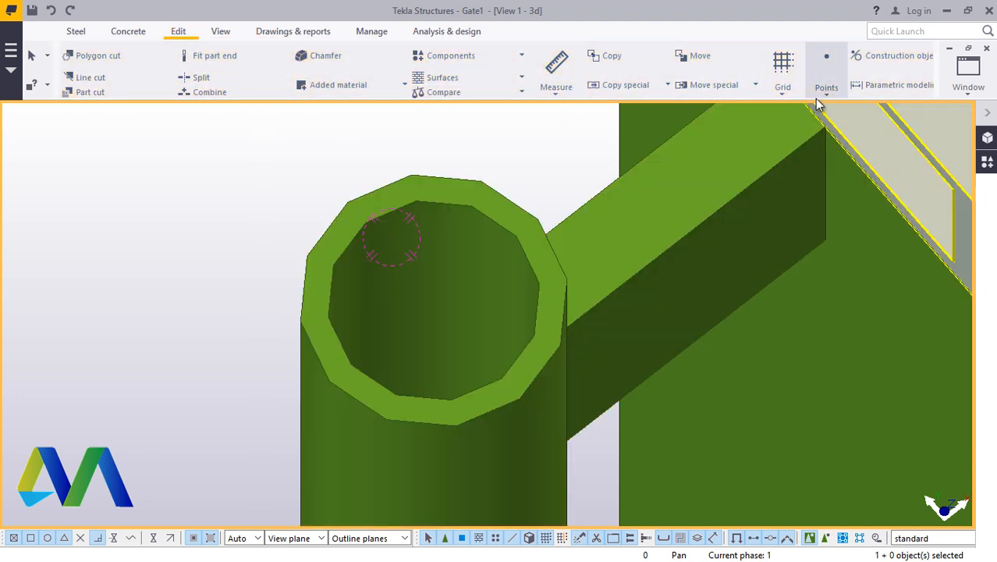
left_click(828, 96)
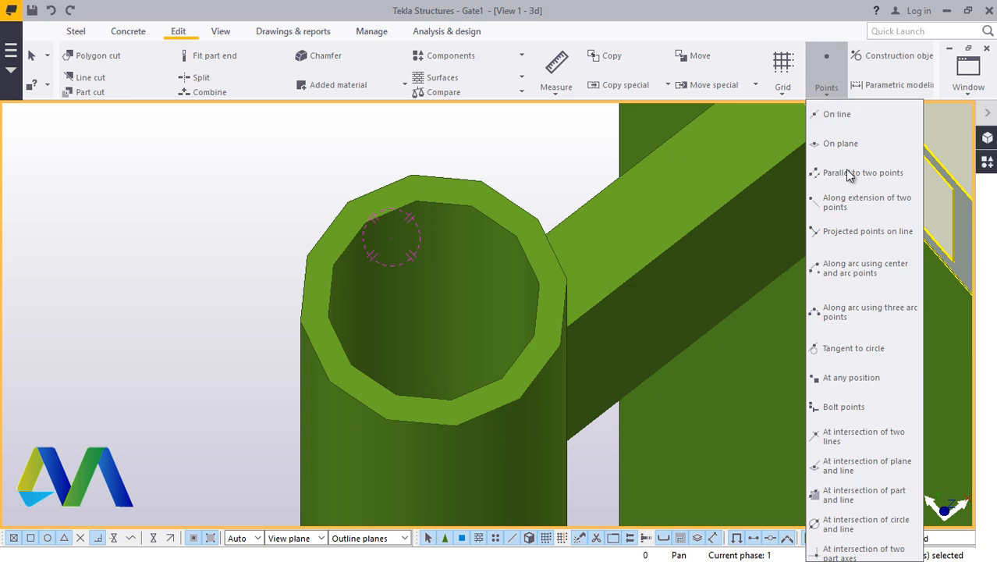
left_click(847, 377)
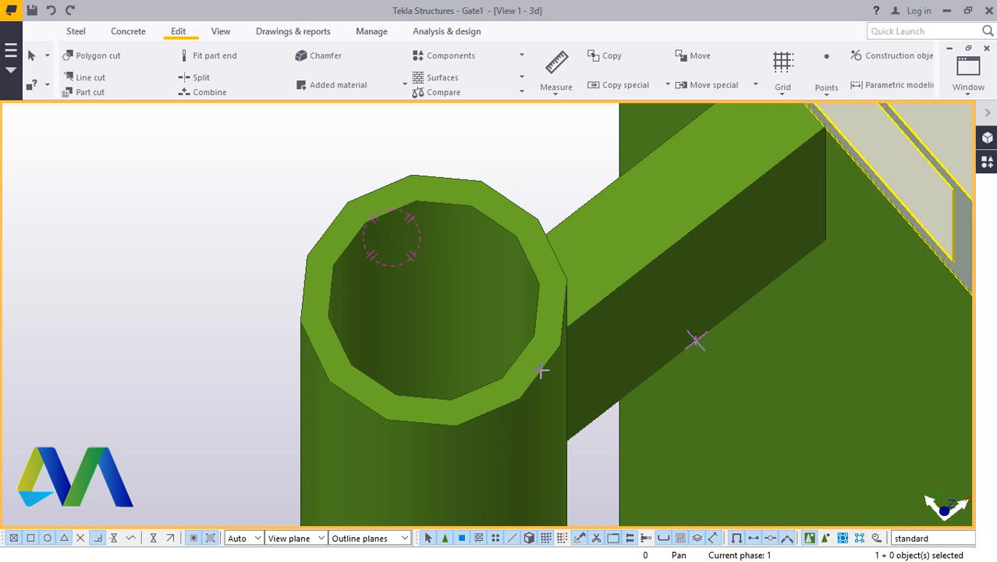
left_click(828, 96)
left_click(847, 115)
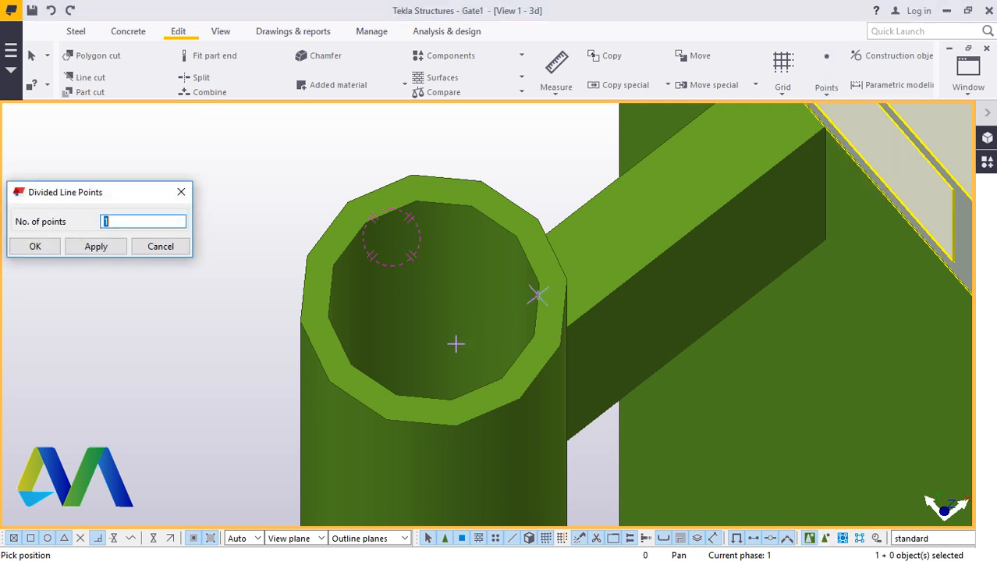
left_click(352, 365)
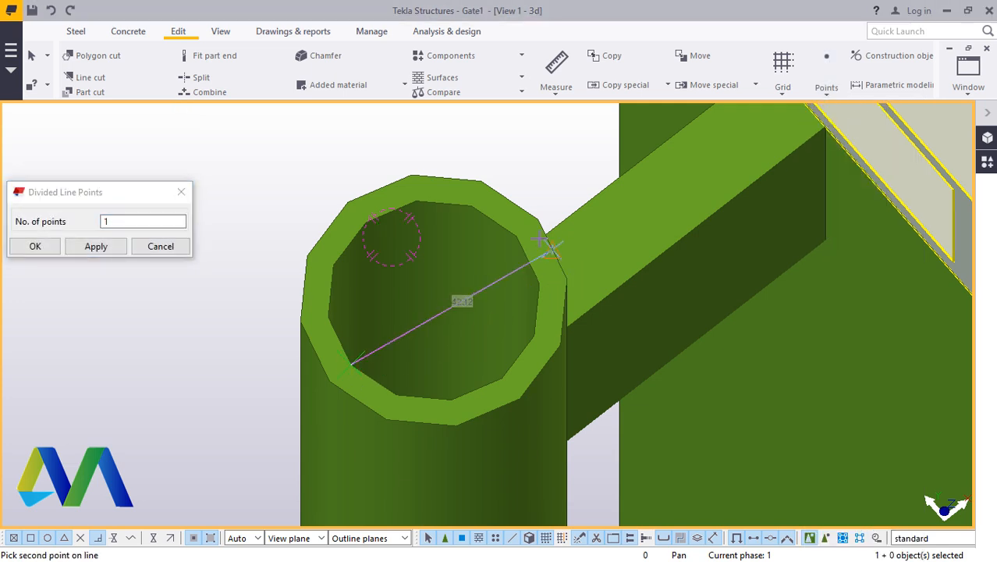
right_click(532, 153)
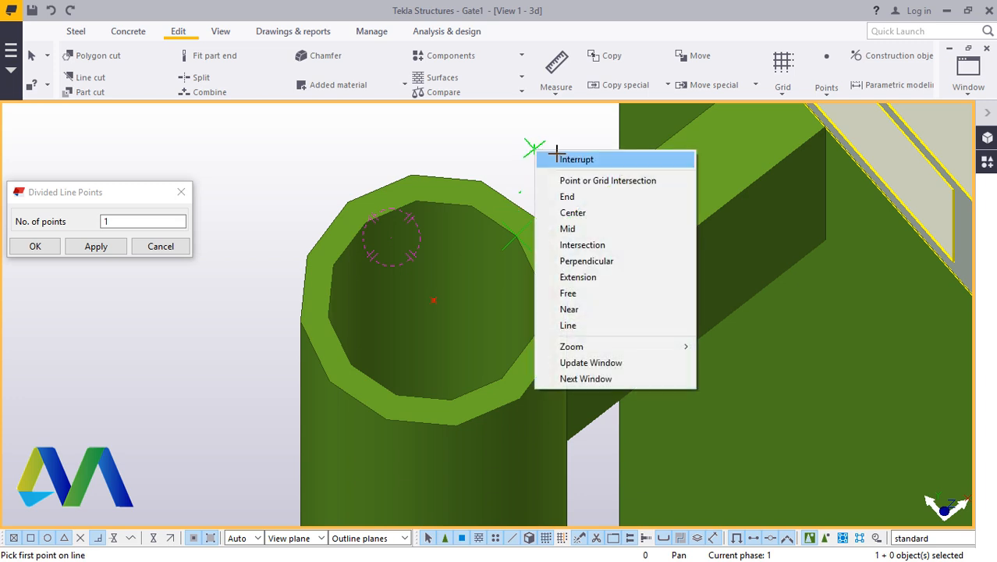
left_click(554, 158)
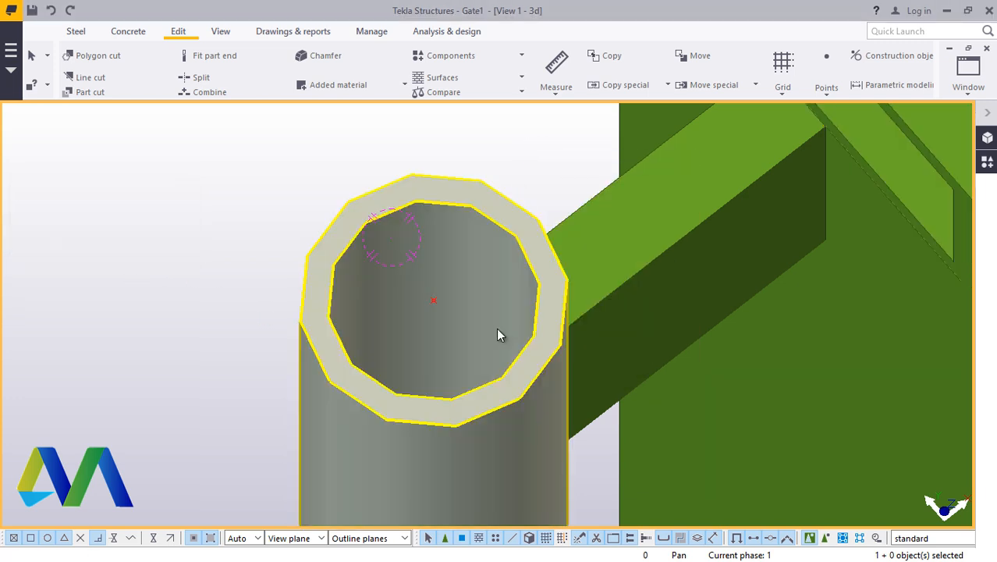
Copy the centre point straight down from the pipe's upper rim to its lower rim
scroll(423, 300, "up", 1)
right_click(197, 174)
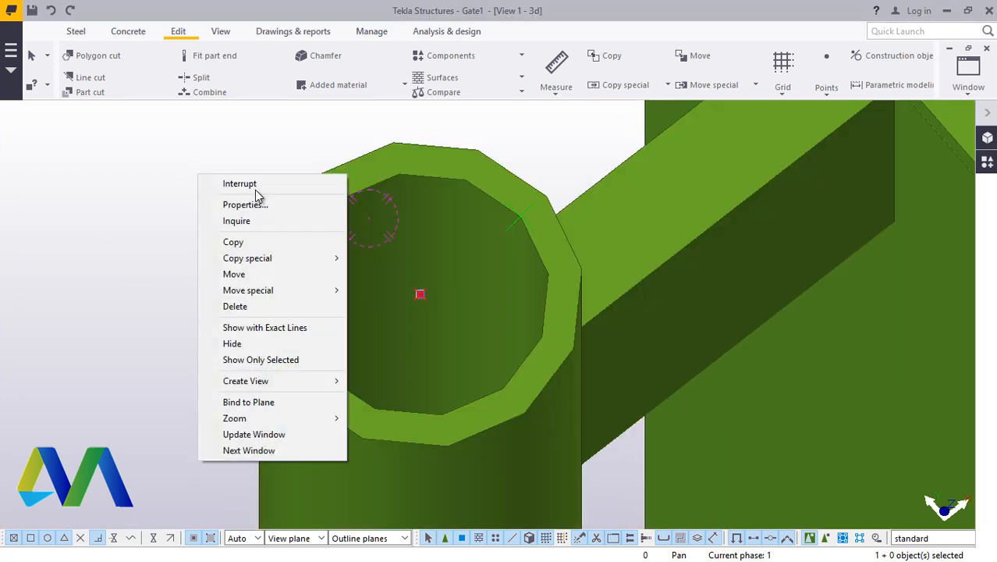
left_click(257, 243)
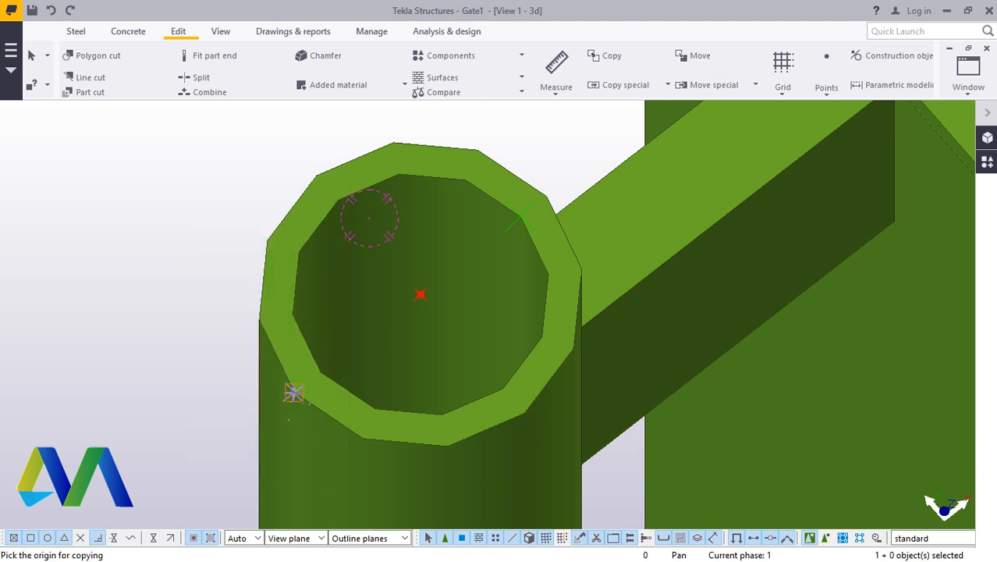
scroll(350, 261, "down", 5)
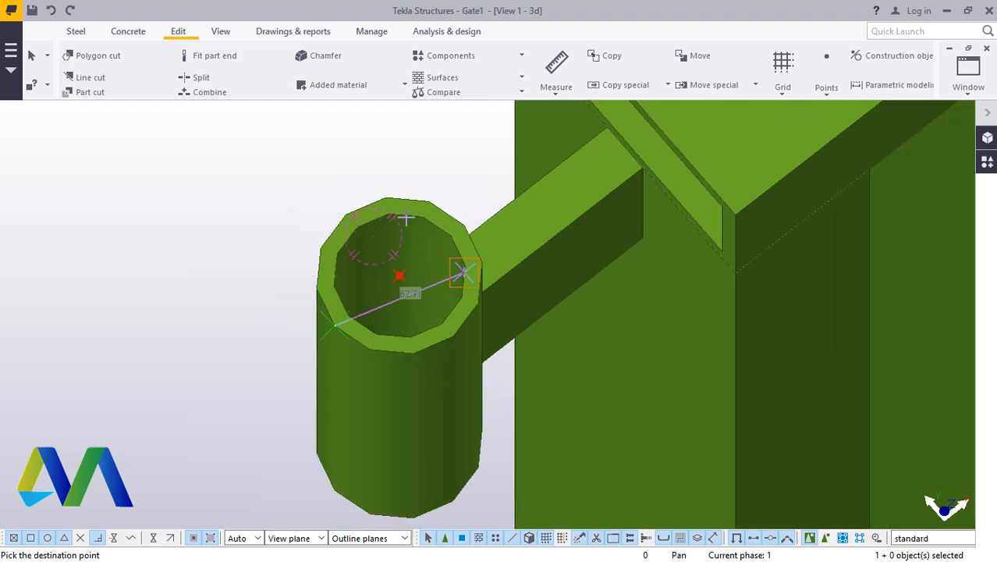
scroll(366, 406, "up", 3)
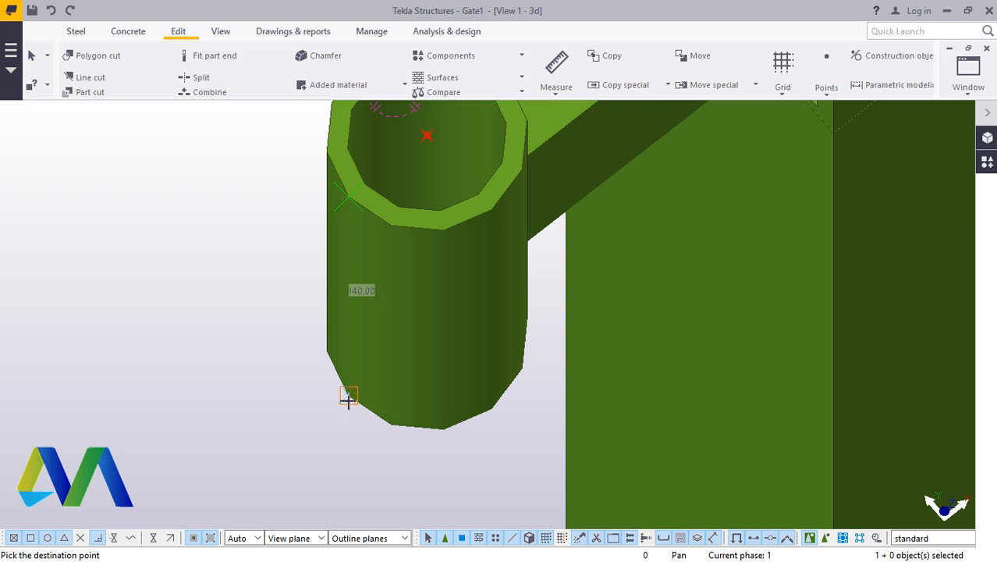
right_click(214, 330)
left_click(274, 101)
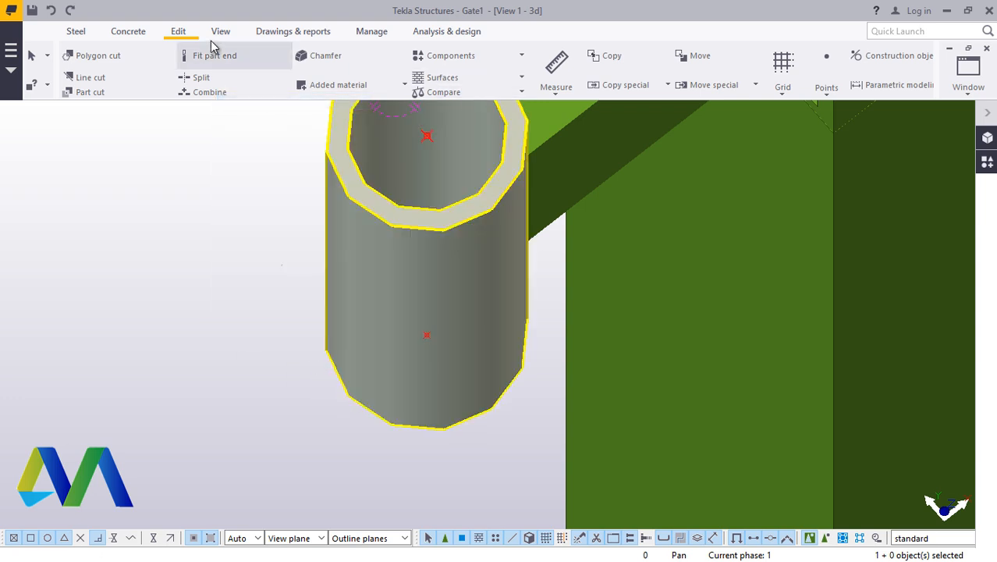
Turn the view to show the pipe from the side with both centre points in sight
left_click(220, 31)
left_click(556, 77)
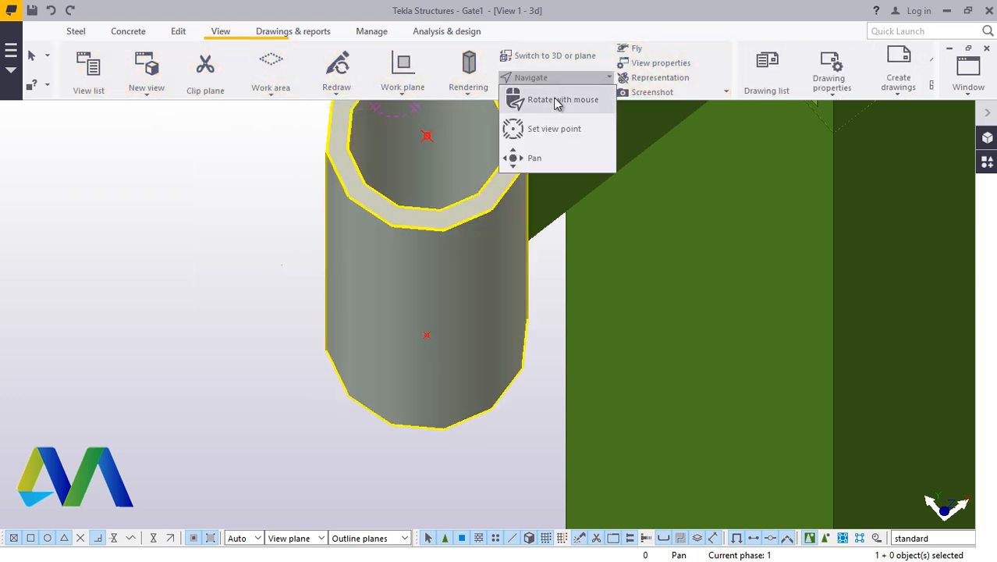
left_click(557, 101)
left_click_drag(465, 300, 403, 140)
scroll(530, 290, "down", 4)
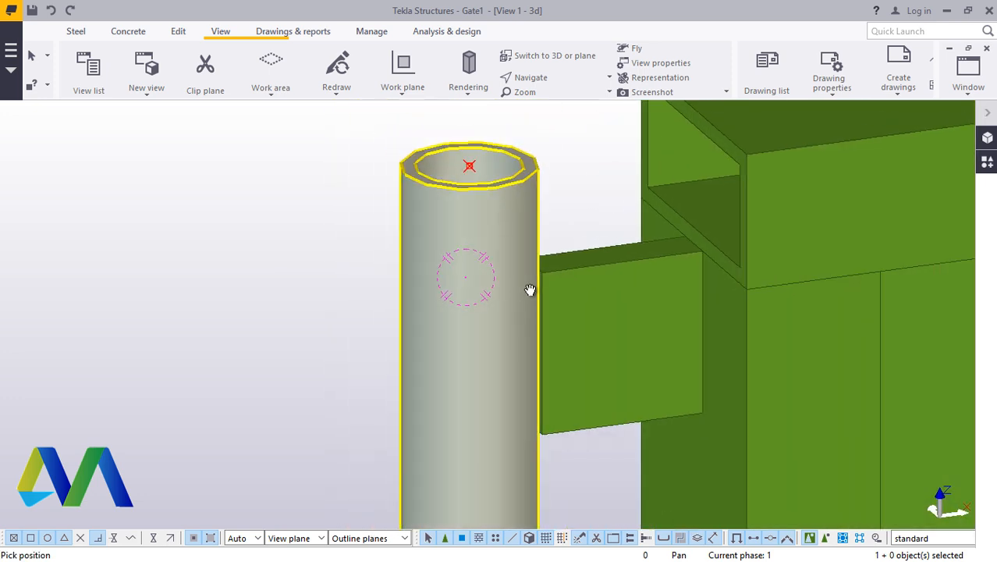
left_click_drag(515, 298, 530, 254)
right_click(221, 232)
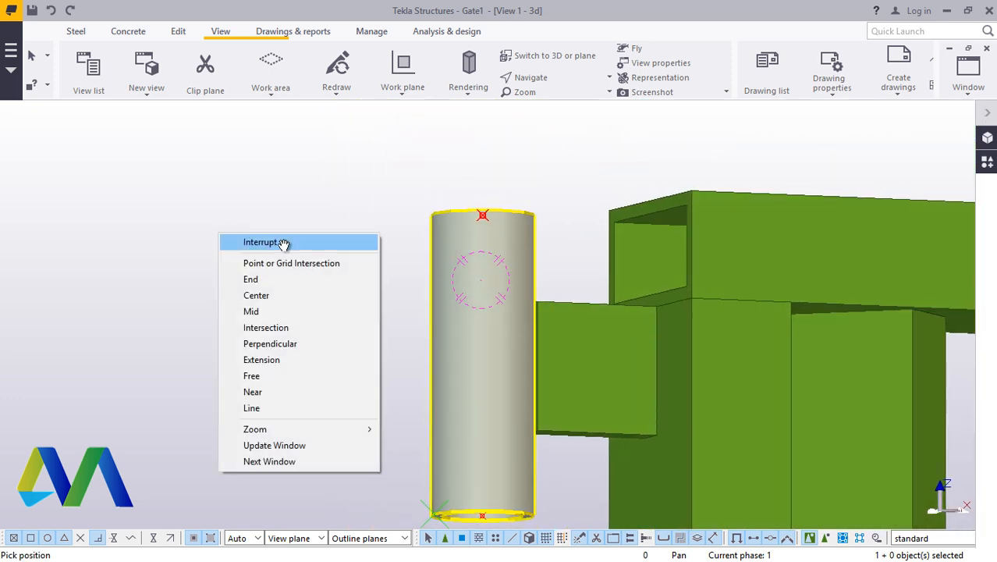
left_click(285, 243)
Start a new steel beam at the centre point of the pipe's upper opening
left_click(70, 31)
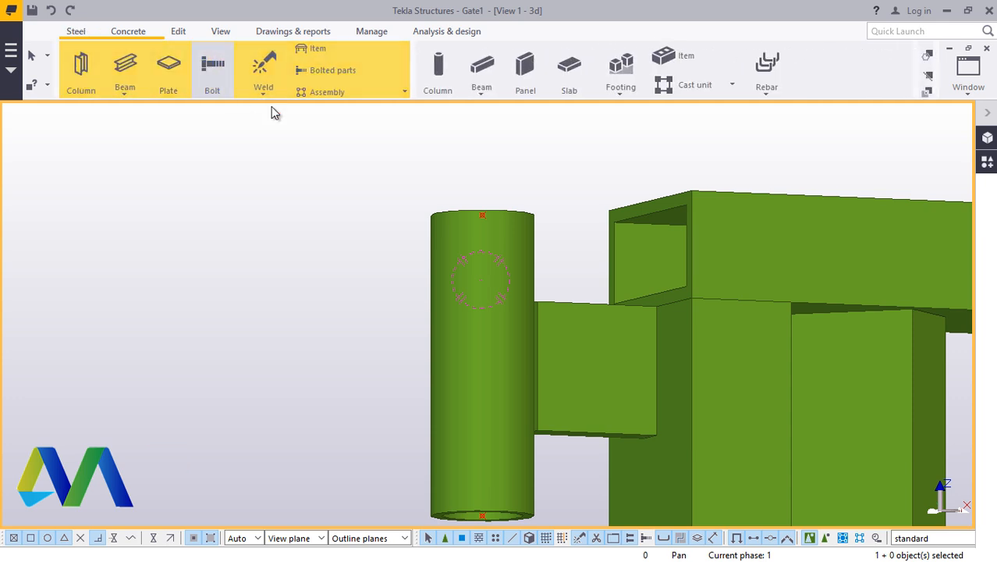
left_click(125, 96)
left_click(142, 112)
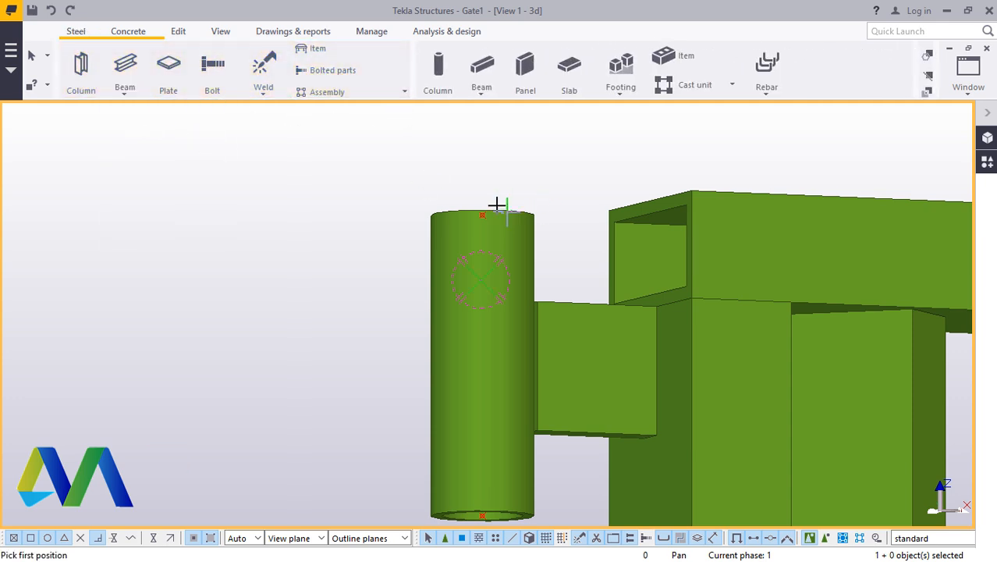
scroll(479, 209, "up", 3)
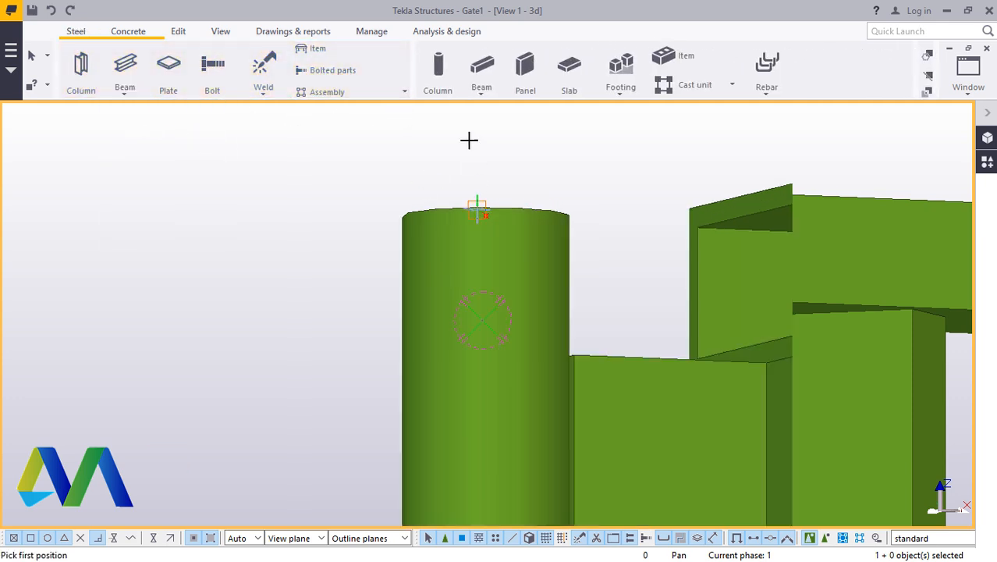
left_click(219, 31)
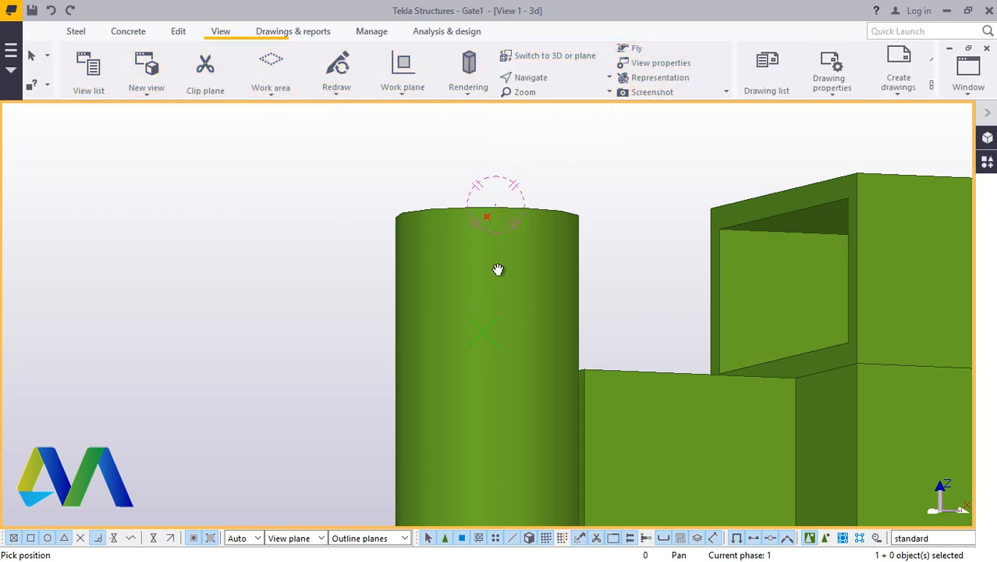
middle_click_drag(496, 220, 507, 280, "ctrl")
right_click(607, 171)
left_click(613, 174)
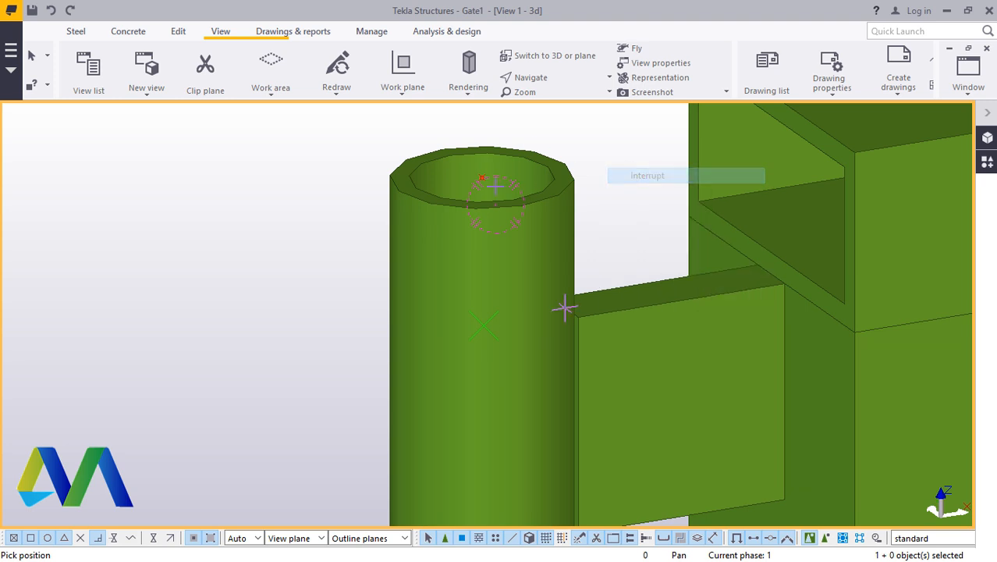
scroll(521, 156, "down", 6)
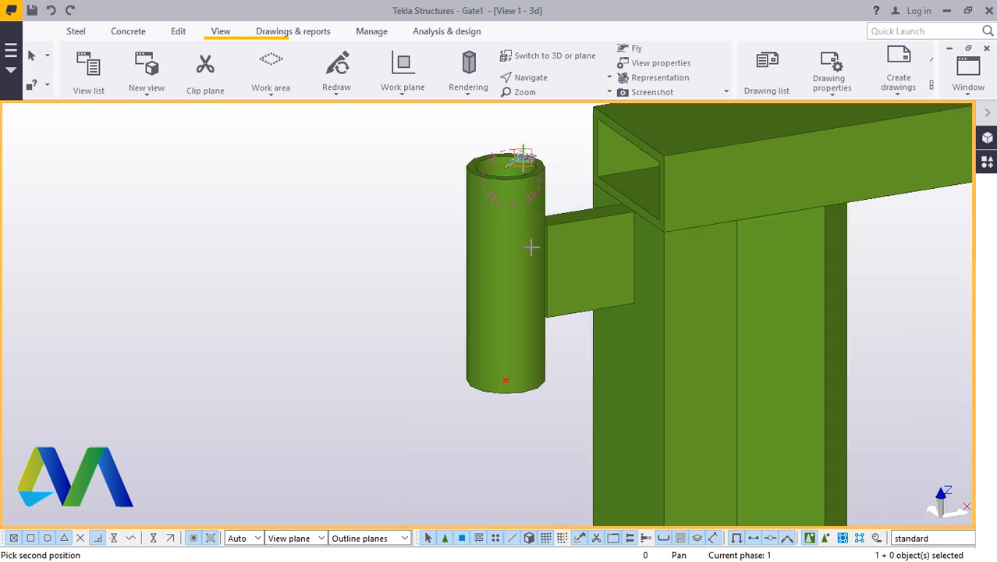
Finish the beam at the centre point of the pipe's lower opening
scroll(494, 410, "up", 7)
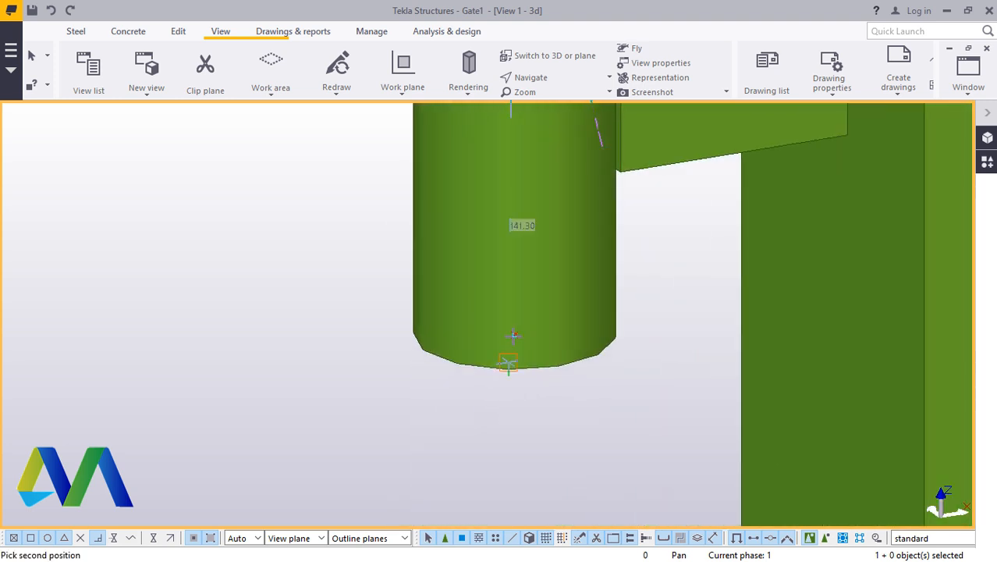
left_click(537, 79)
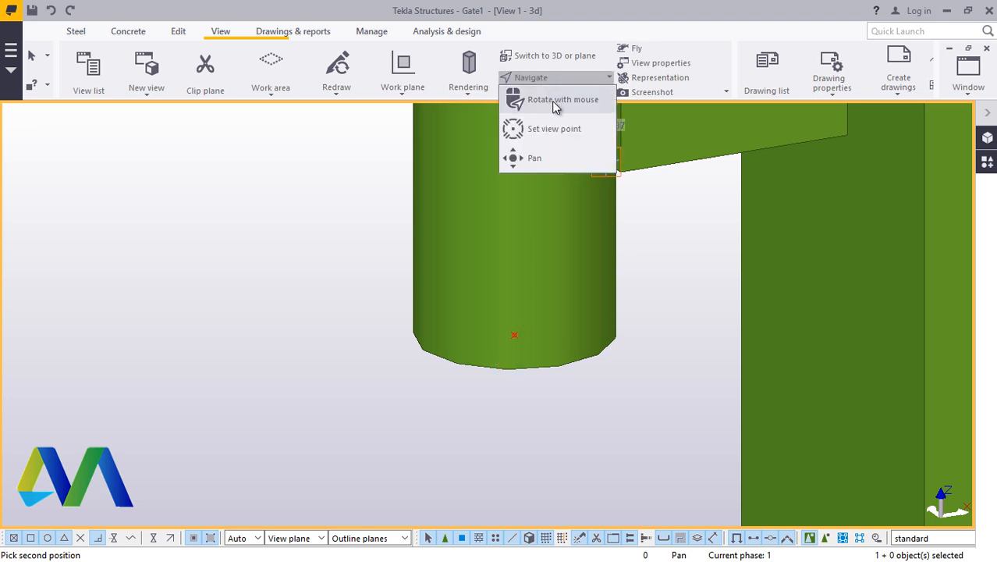
left_click(554, 118)
middle_click_drag(534, 345, 430, 244, "ctrl")
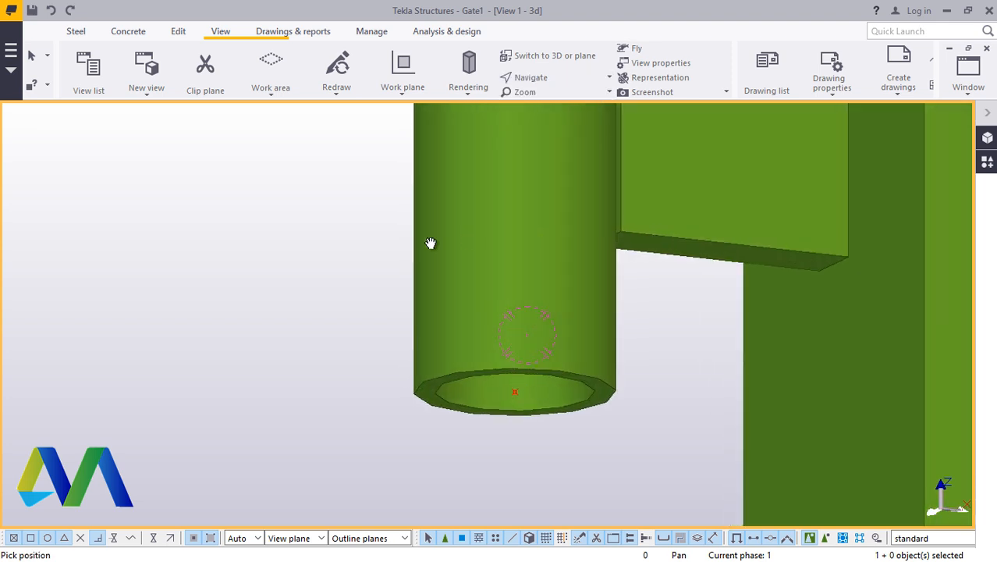
right_click(293, 245)
left_click(332, 254)
scroll(515, 390, "up", 2)
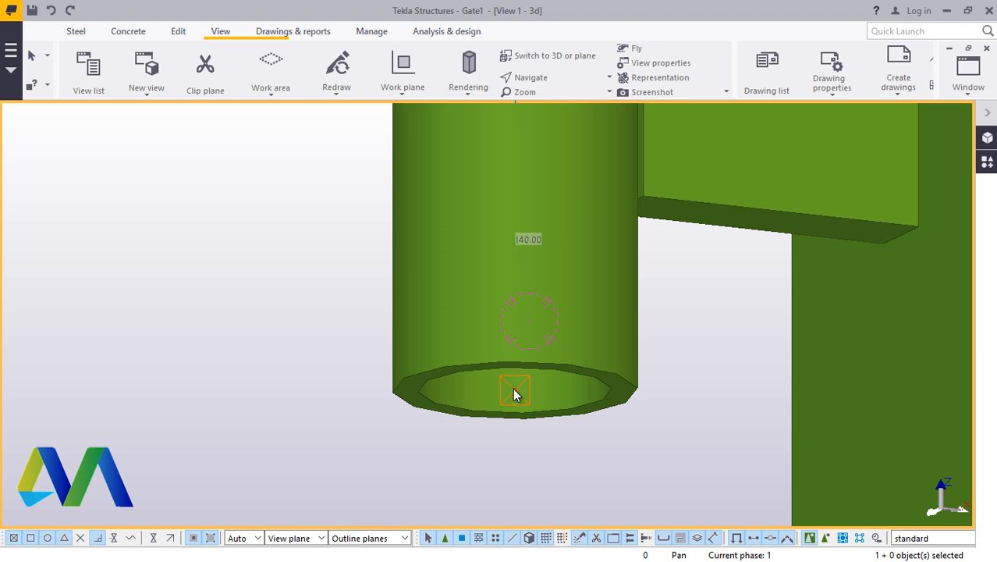
left_click(515, 393)
right_click(102, 260)
left_click(148, 269)
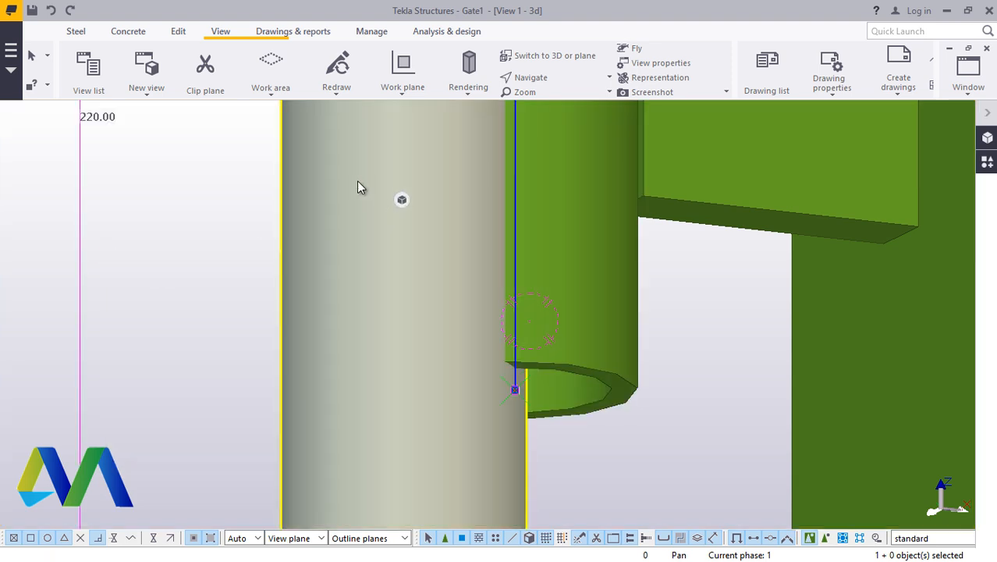
Choose the solid circular profile D from the Others group of the profile catalogue for the beam on the pipe's axis
double_click(360, 185)
left_click(794, 334)
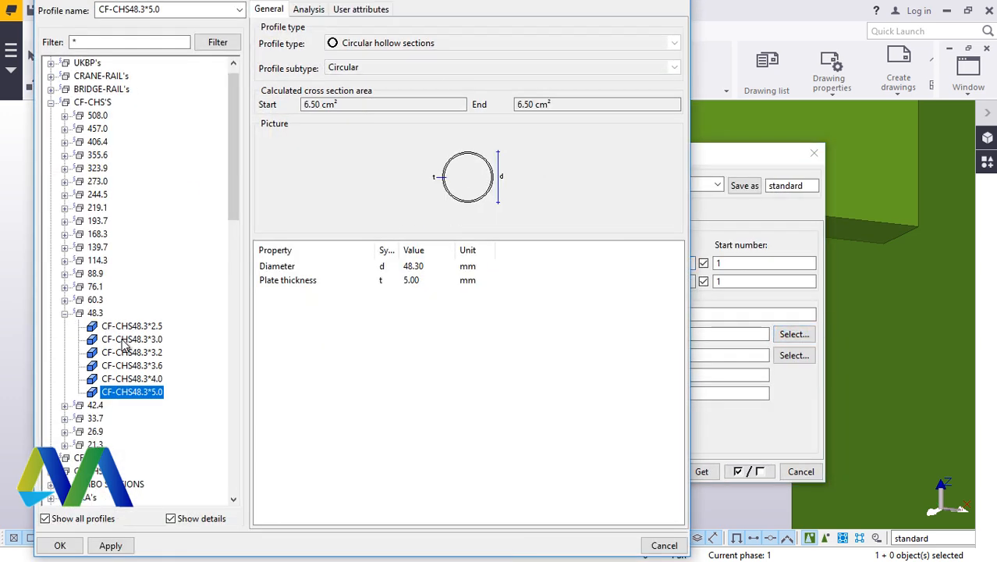
scroll(138, 351, "down", 20)
scroll(137, 346, "down", 2)
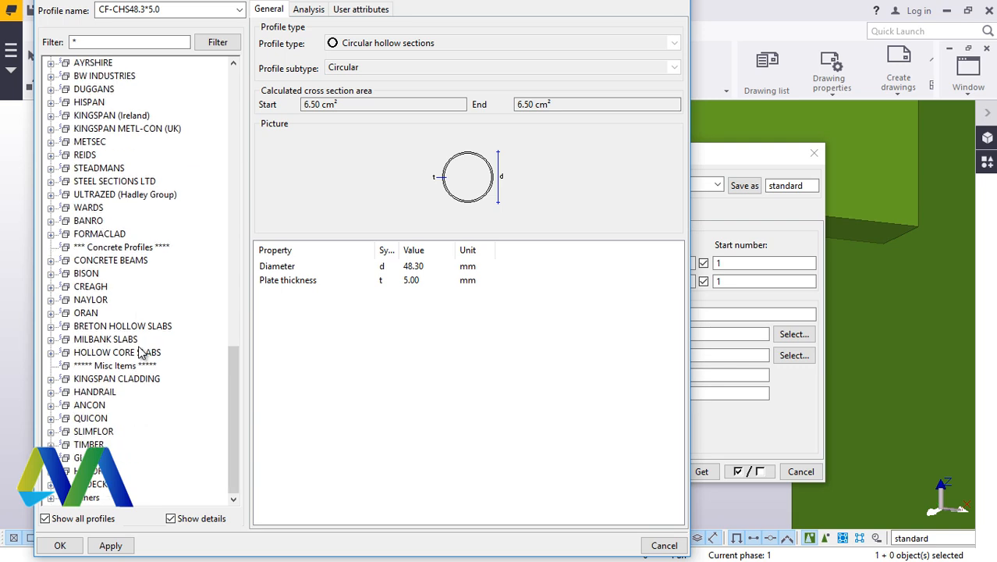
left_click(51, 498)
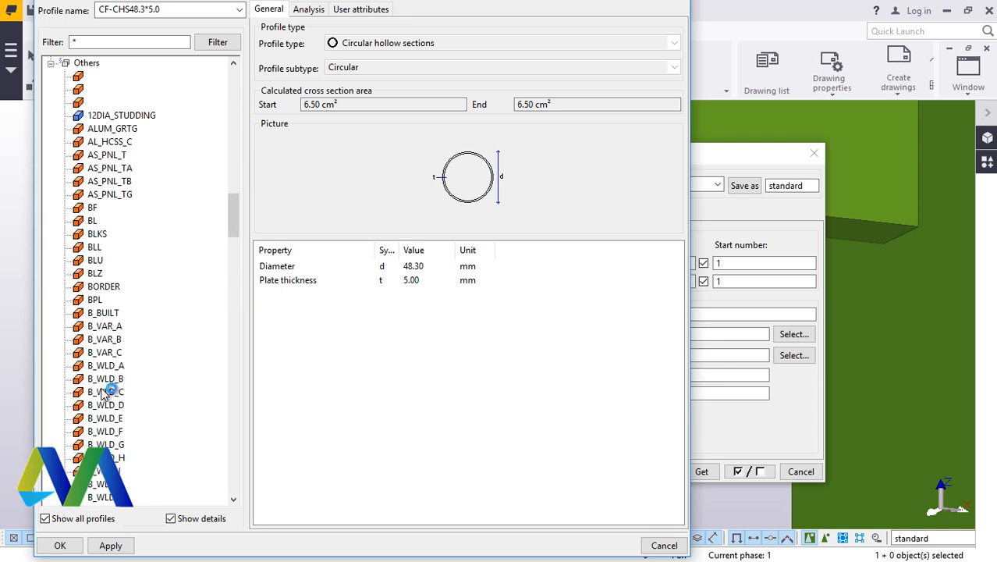
scroll(117, 351, "down", 2)
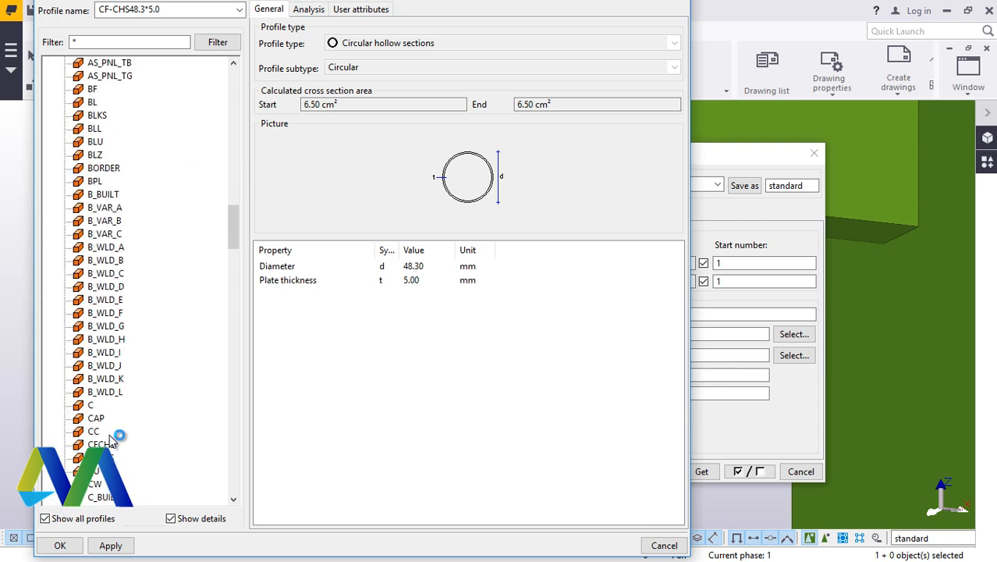
scroll(112, 440, "down", 5)
left_click(86, 366)
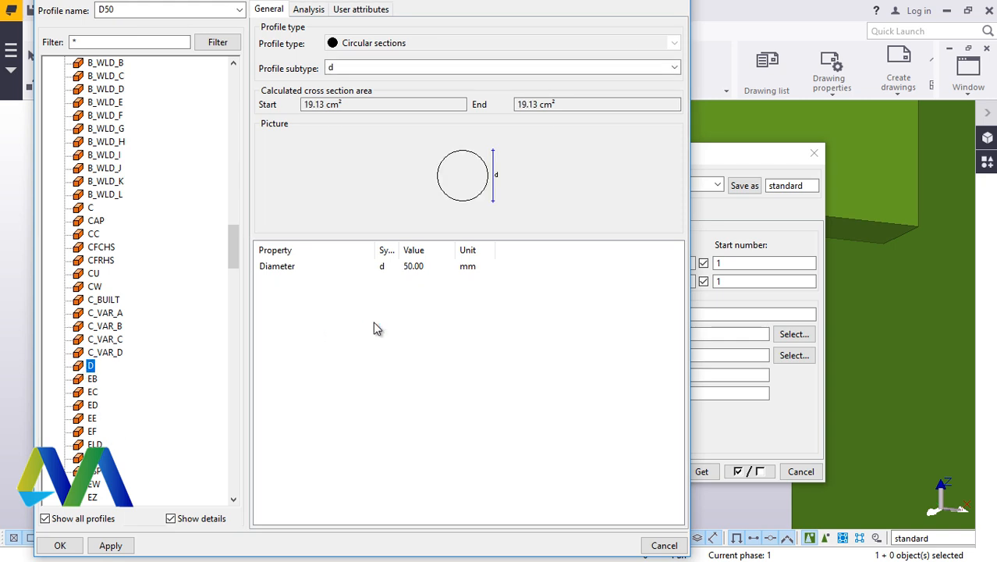
Set the circular profile's diameter to 36 mm and apply the D36 profile to the beam
double_click(448, 265)
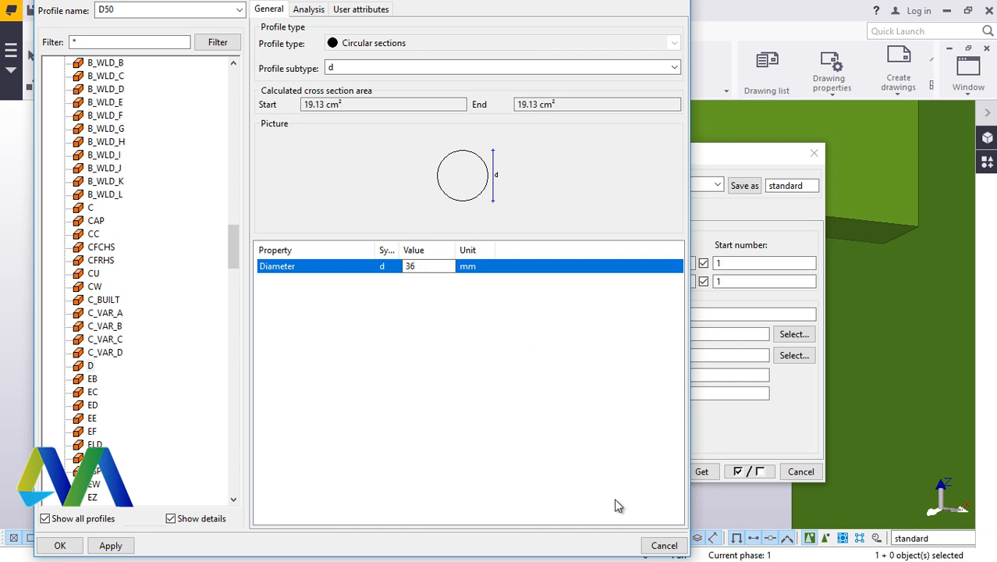
left_click(62, 546)
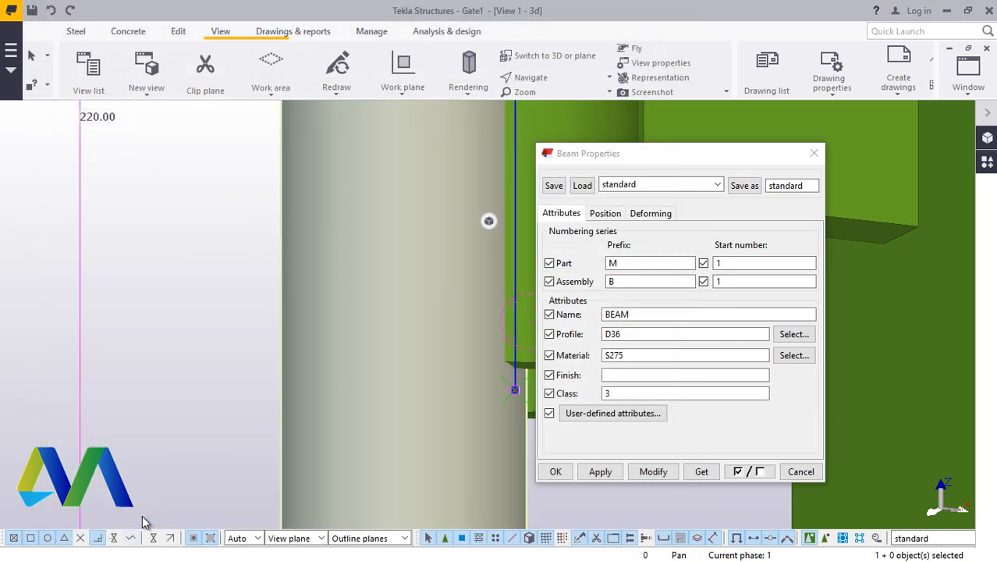
left_click(644, 474)
left_click(556, 471)
Open the position properties of the D36 beam beside the hinge pipe
scroll(500, 398, "down", 3)
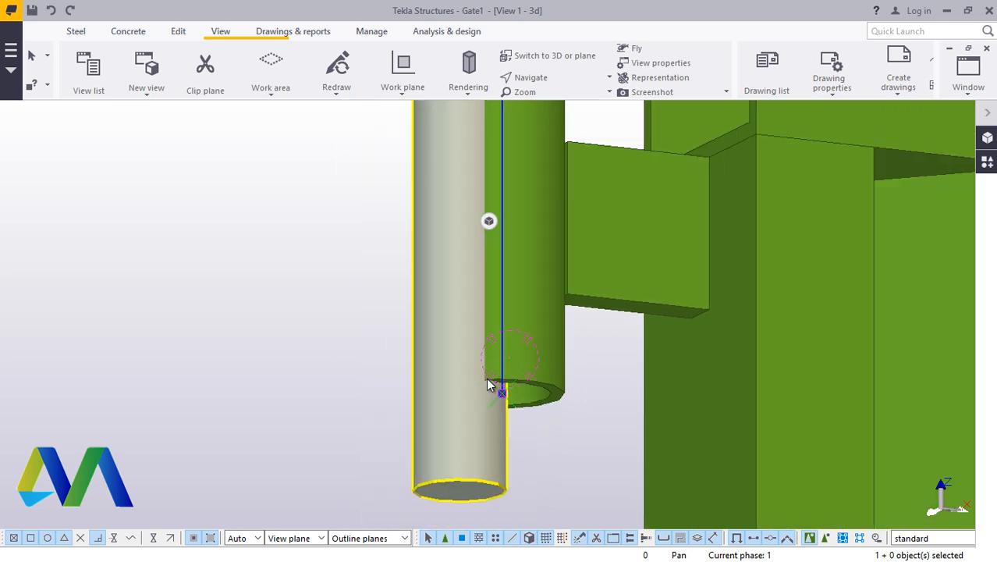
scroll(487, 379, "down", 2)
scroll(497, 456, "up", 2)
double_click(485, 408)
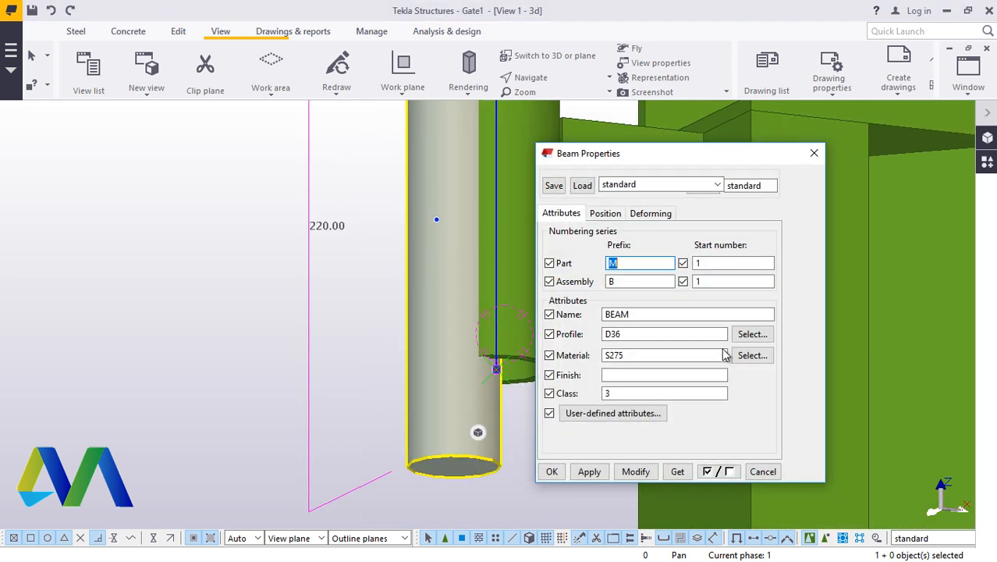
left_click(607, 214)
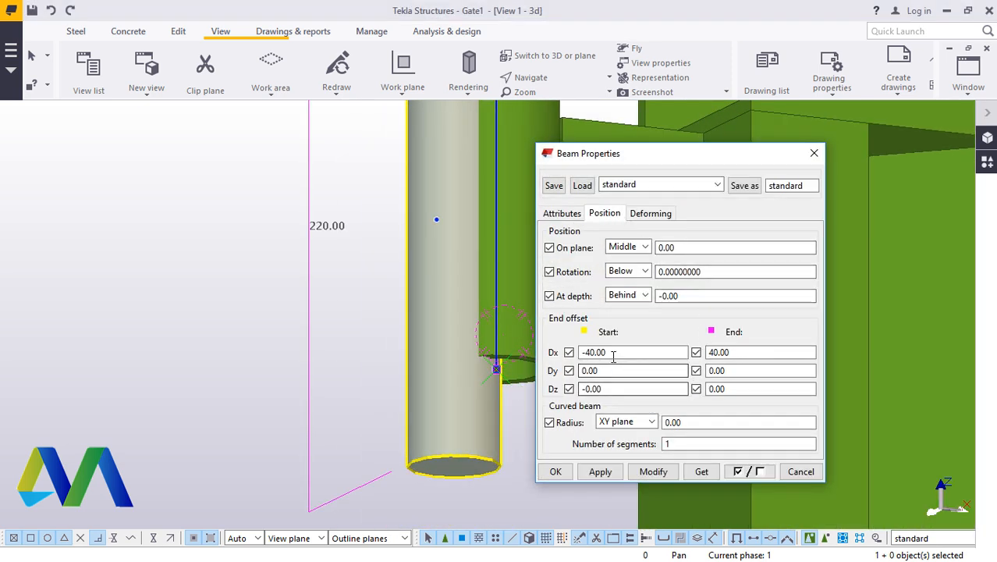
left_click(681, 271)
left_click(668, 295)
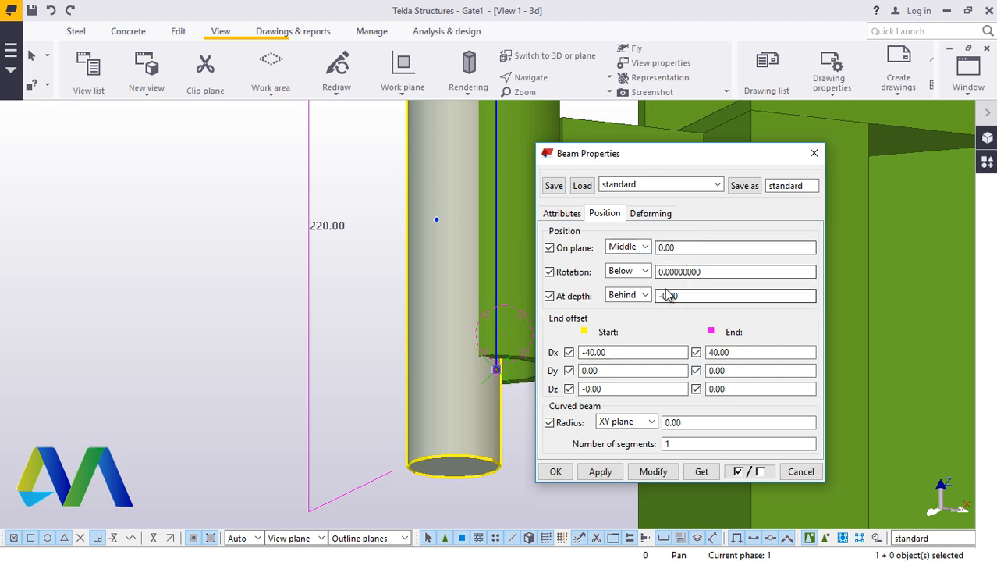
Try the Right on-plane position on the D36 beam, and return it to Middle
left_click(645, 247)
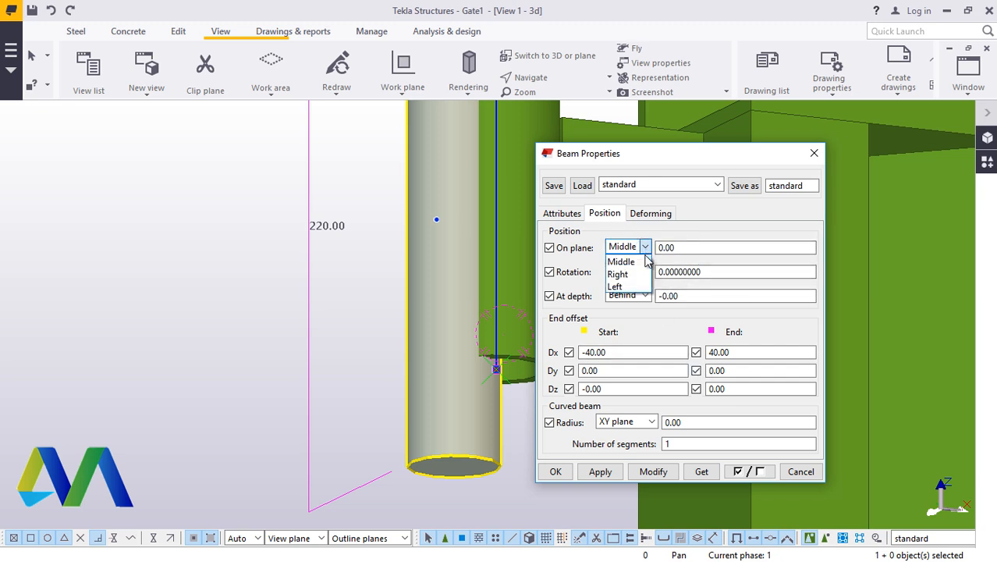
left_click(632, 278)
left_click(656, 471)
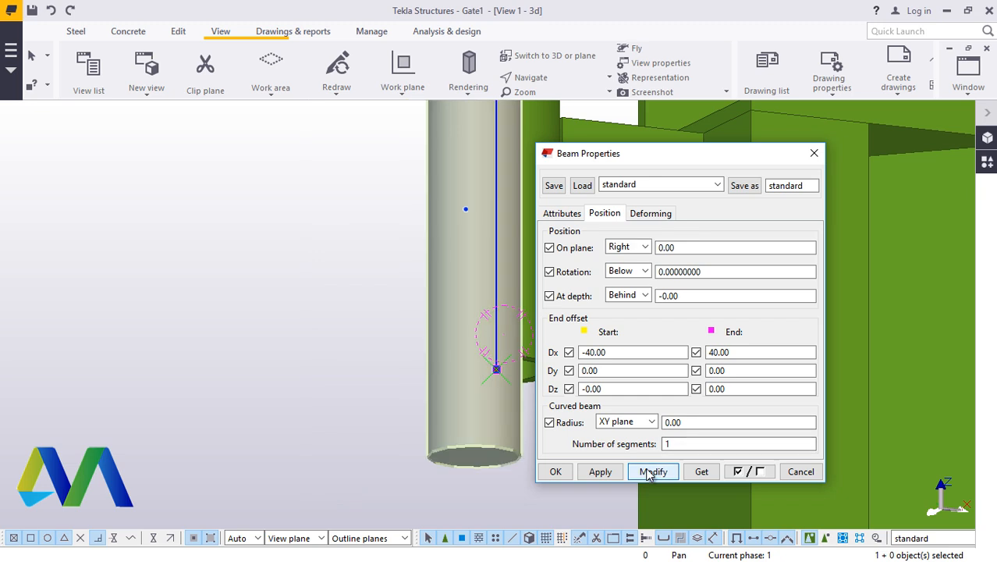
left_click(645, 248)
left_click(625, 260)
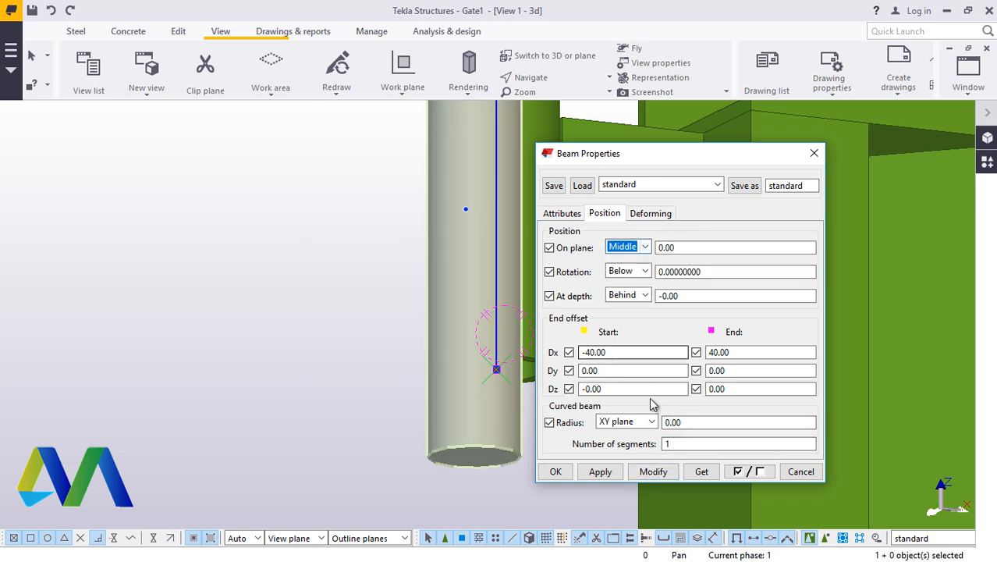
left_click(650, 472)
Set the D36 beam's at-depth position to Middle so that it is centred inside the hinge pipe
left_click(646, 295)
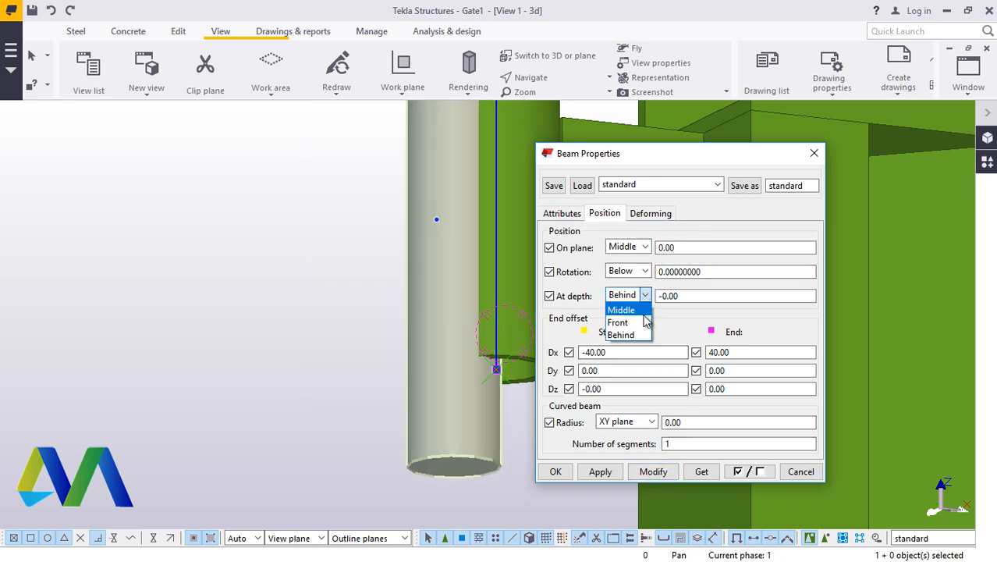
left_click(636, 312)
left_click(655, 473)
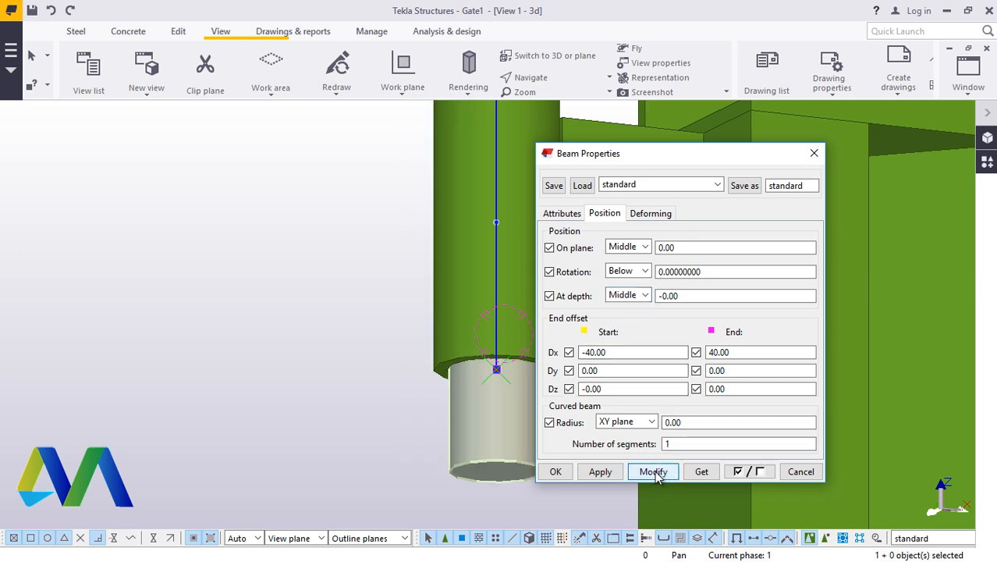
left_click(569, 474)
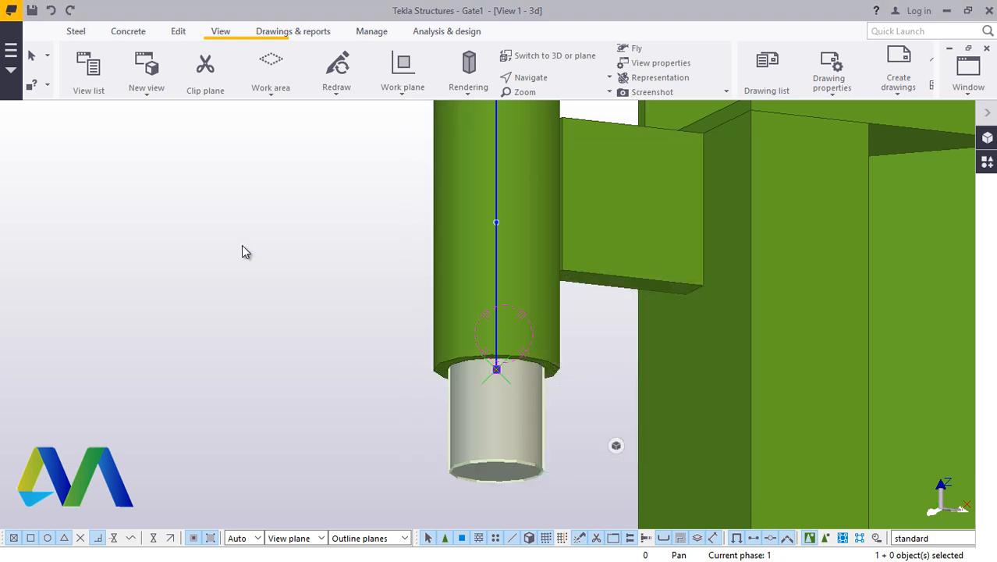
Start a new steel beam at a corner point on the rim of the pin's lower end face
left_click(545, 78)
left_click(558, 99)
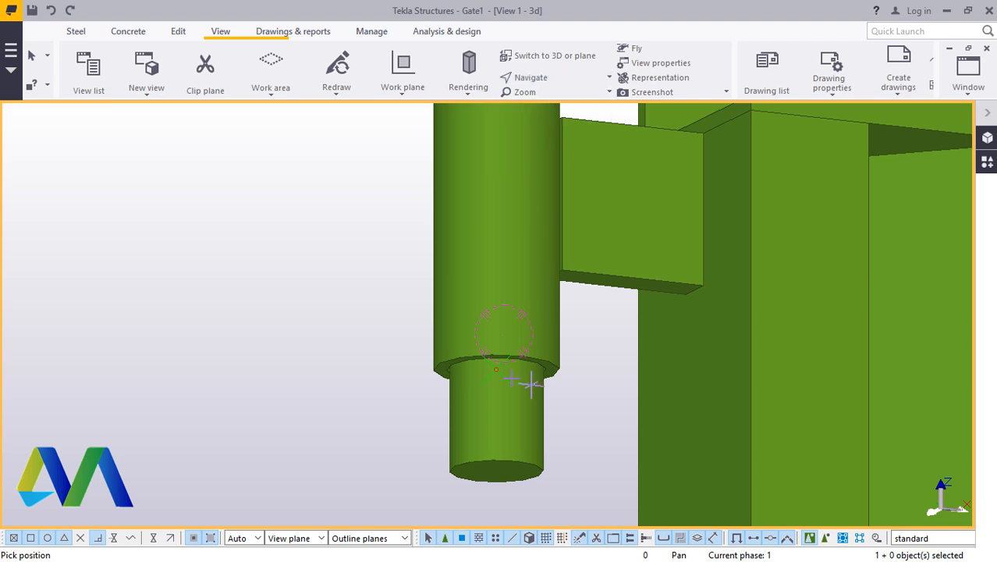
middle_click_drag(522, 379, 530, 401, "ctrl")
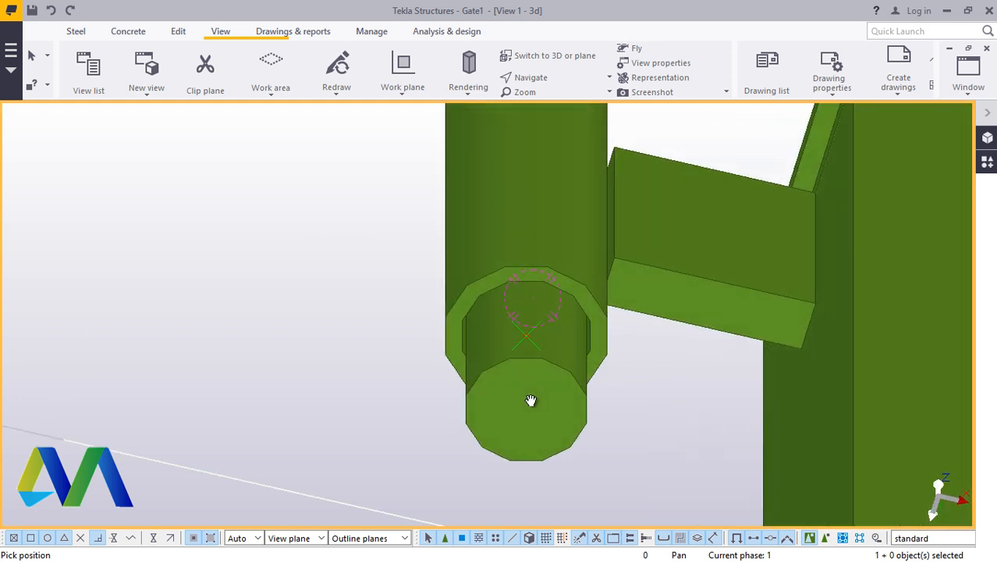
right_click(268, 279)
left_click(296, 284)
scroll(568, 441, "up", 3)
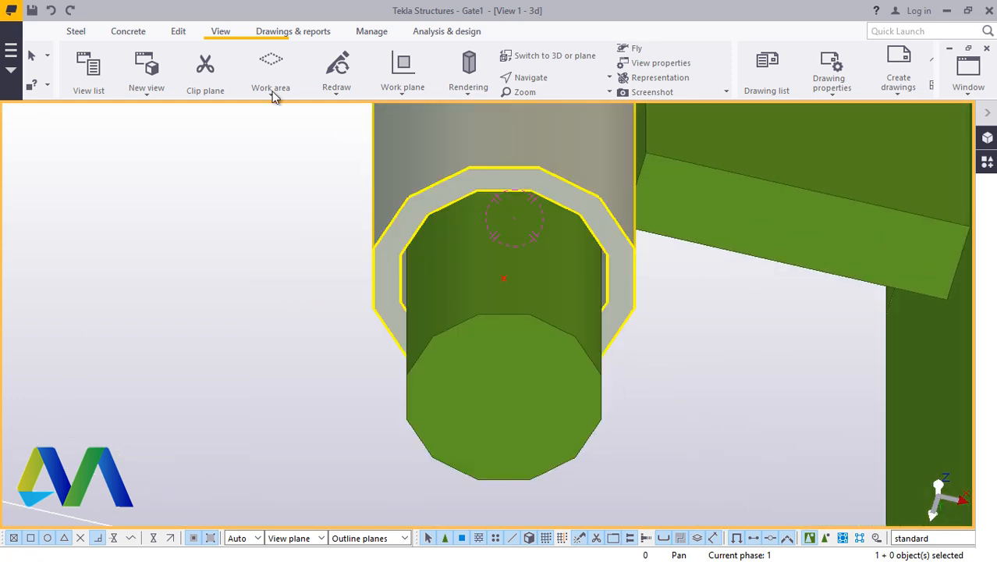
left_click(78, 37)
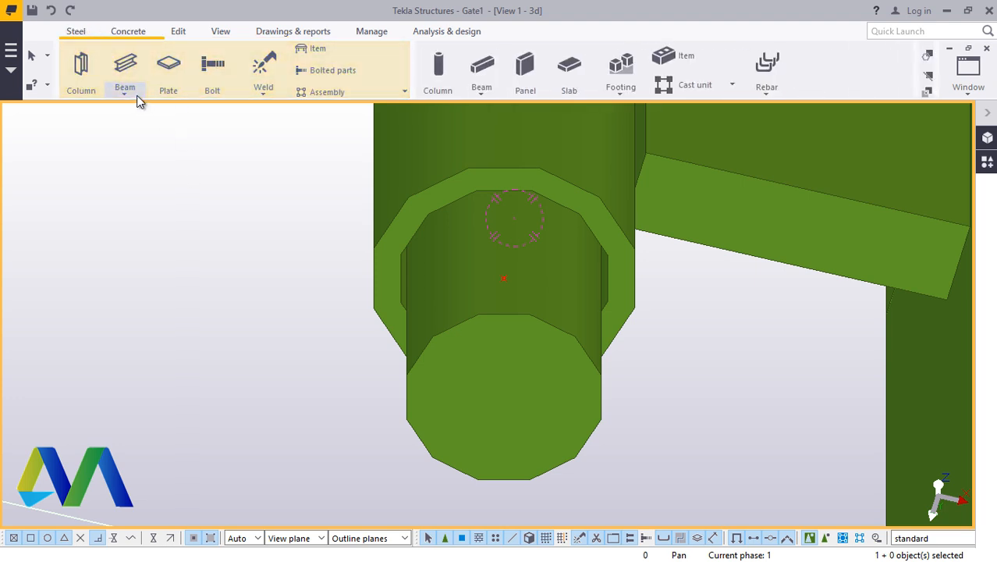
left_click(125, 94)
left_click(199, 189)
scroll(563, 485, "up", 1)
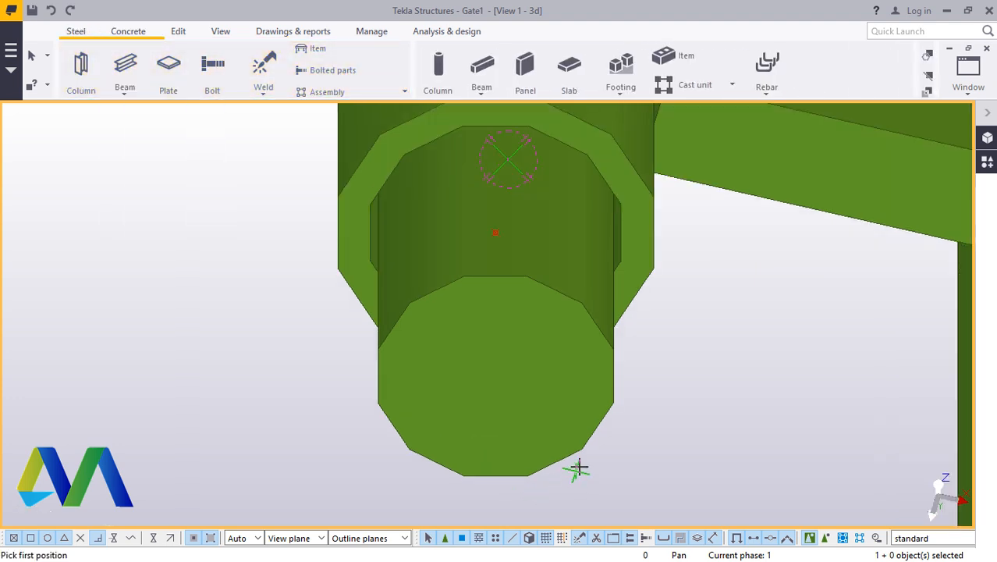
left_click(581, 450)
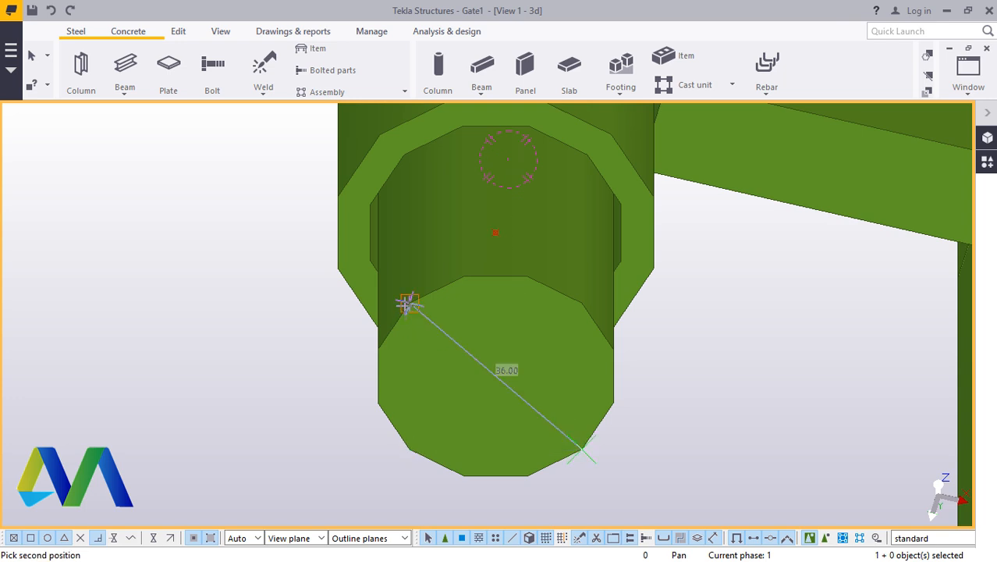
Finish the beam 300 mm long in the direction of the opposite corner of the pin's end face
type("30")
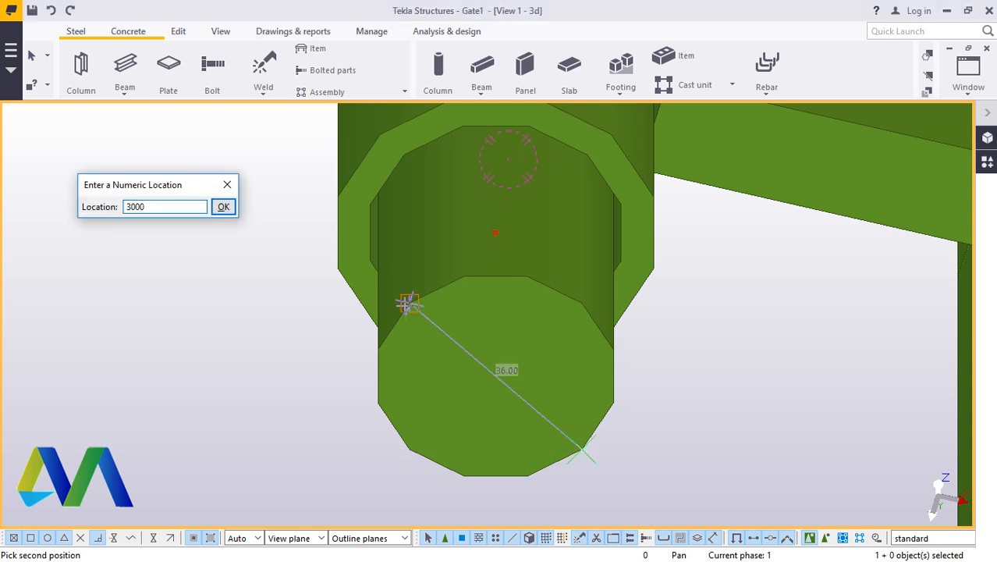
type("0")
key("Return")
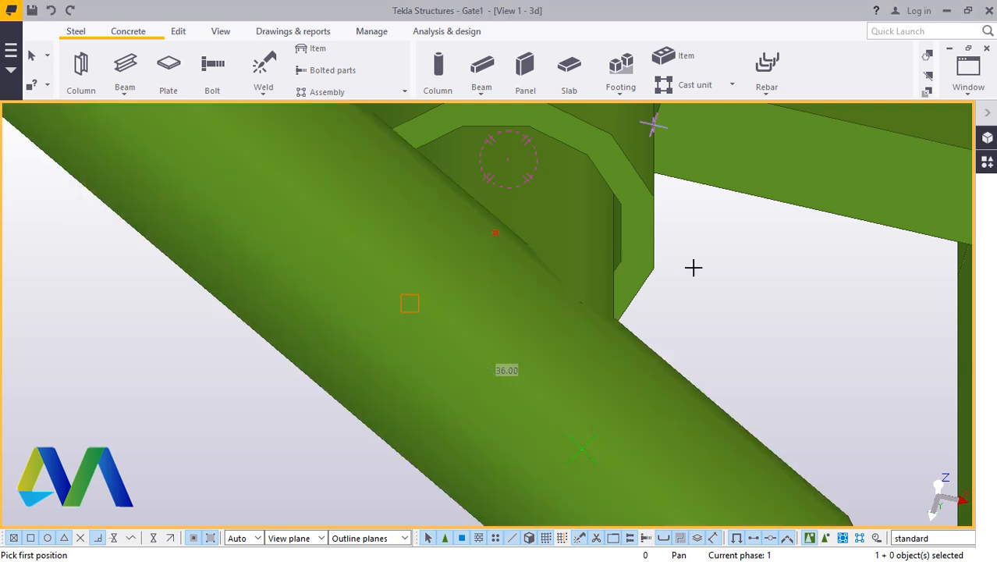
right_click(694, 268)
left_click(741, 276)
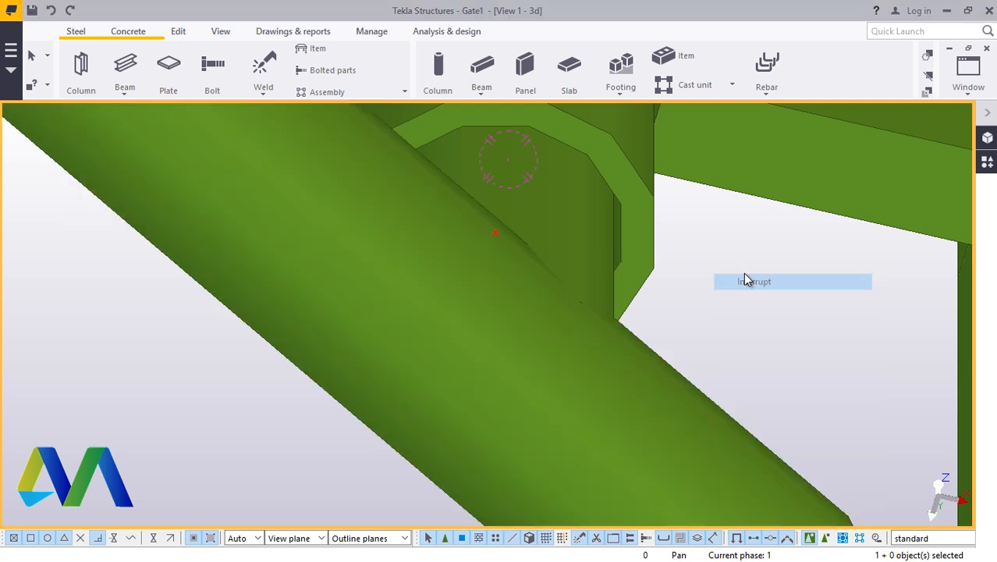
Rotate the model to a side view and examine where the new horizontal beam meets the vertical pin
left_click(221, 33)
left_click(537, 78)
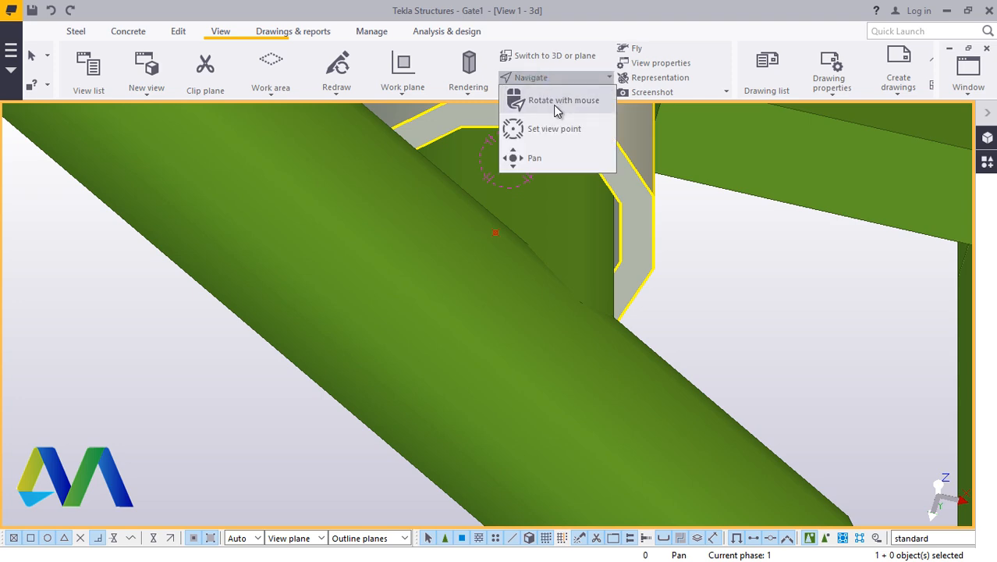
left_click(555, 104)
left_click_drag(549, 247, 501, 379)
scroll(504, 339, "down", 4)
scroll(690, 297, "up", 4)
scroll(690, 296, "down", 3)
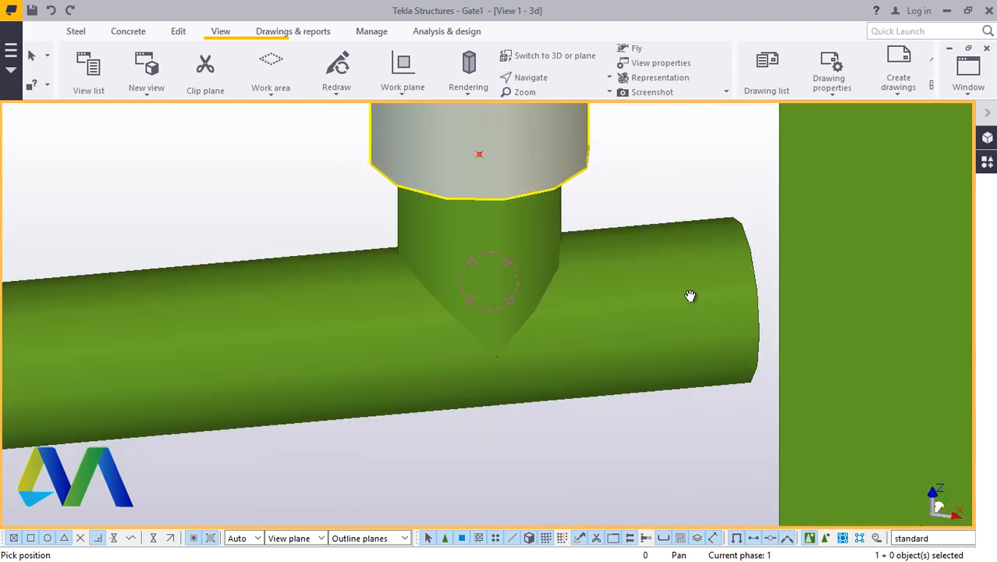
scroll(688, 306, "up", 3)
left_click_drag(627, 314, 641, 263)
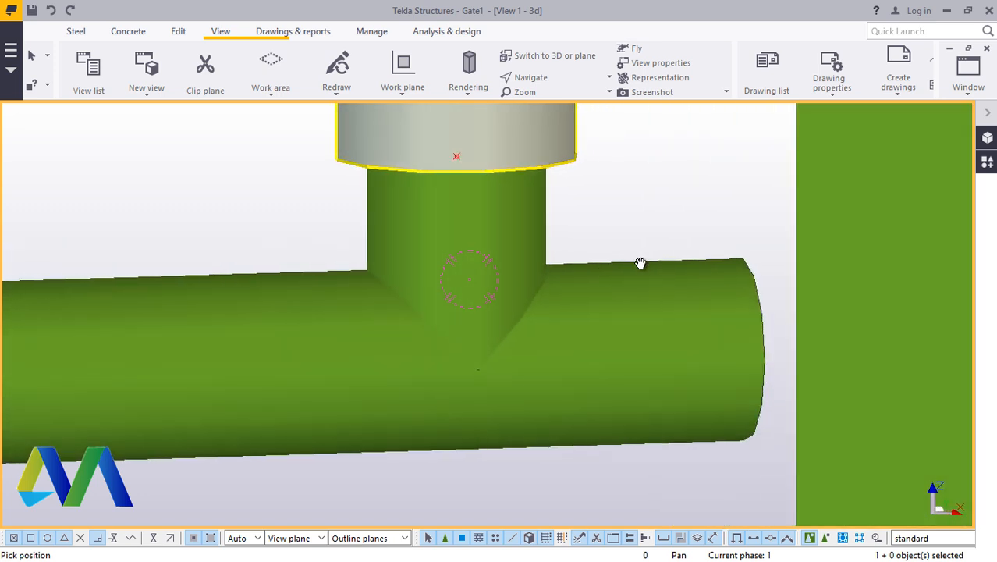
right_click(608, 212)
left_click(628, 222)
Set the horizontal beam's start Dx end offset to -10 mm, keeping 40 mm at its other end
double_click(661, 297)
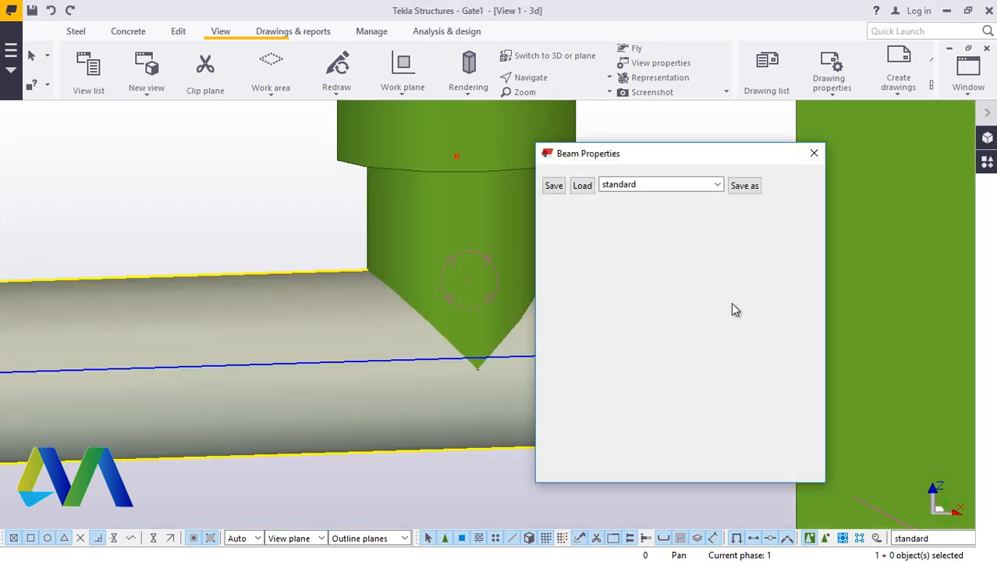
left_click(607, 217)
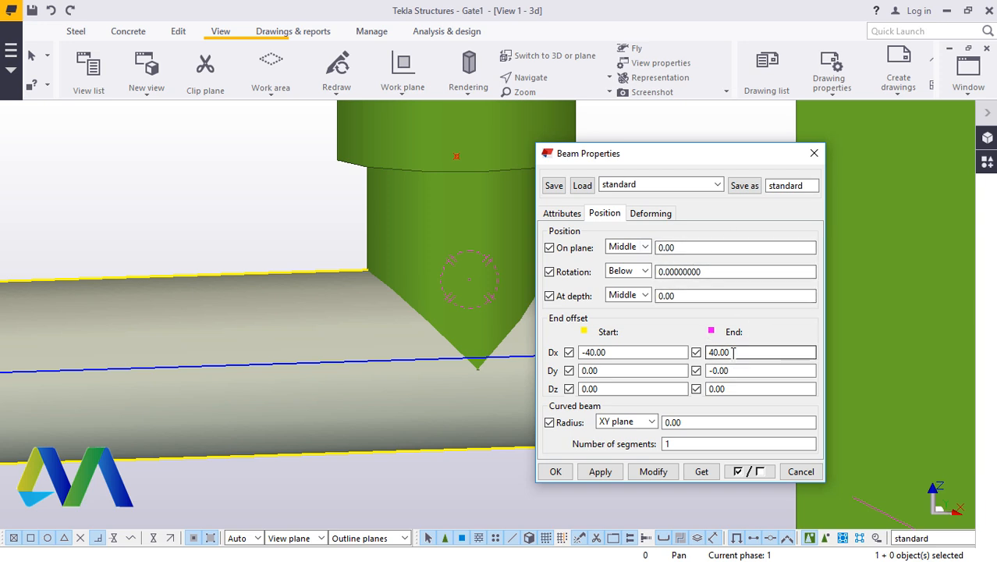
scroll(357, 320, "down", 3)
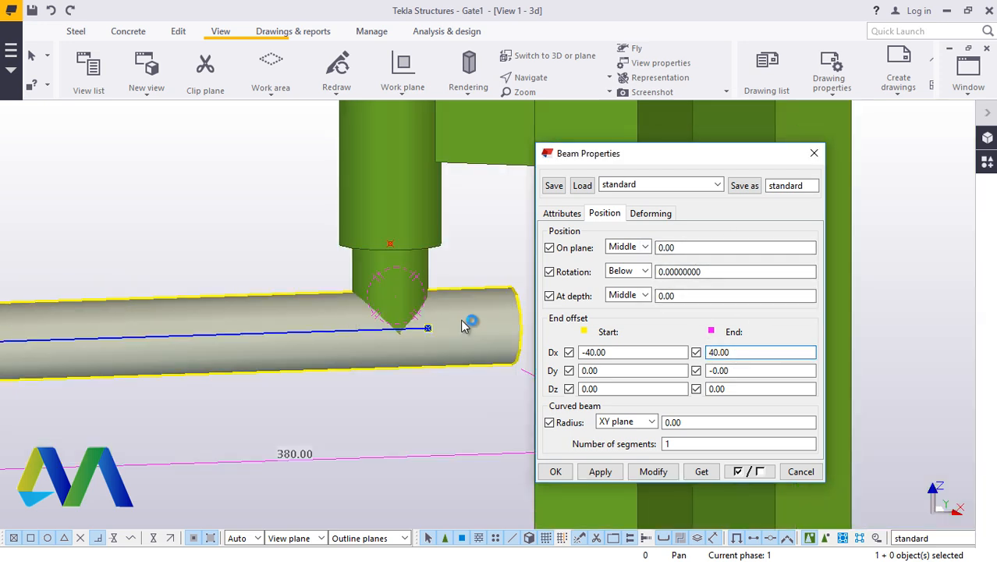
scroll(461, 319, "up", 3)
scroll(345, 307, "down", 2)
scroll(472, 299, "up", 1)
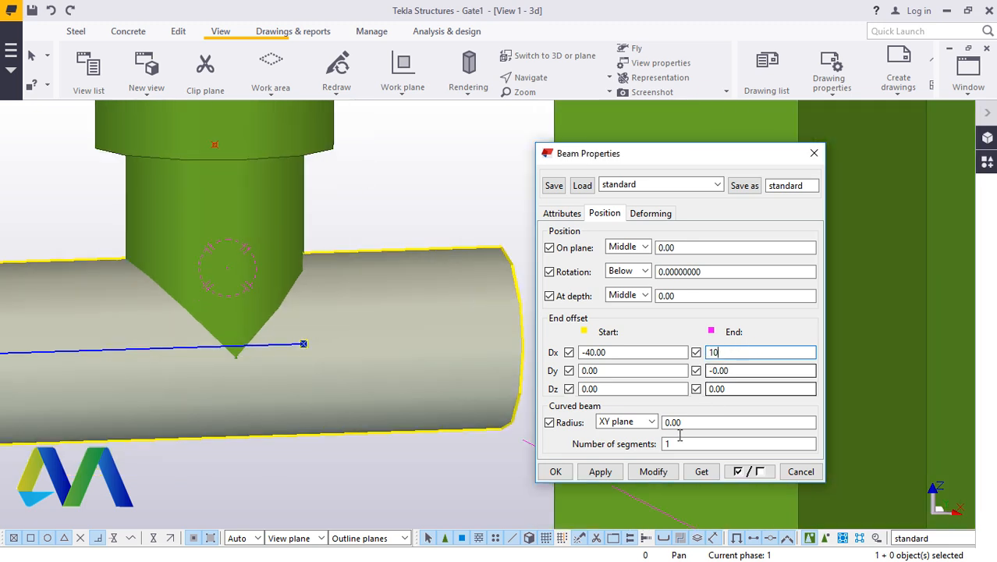
left_click(654, 472)
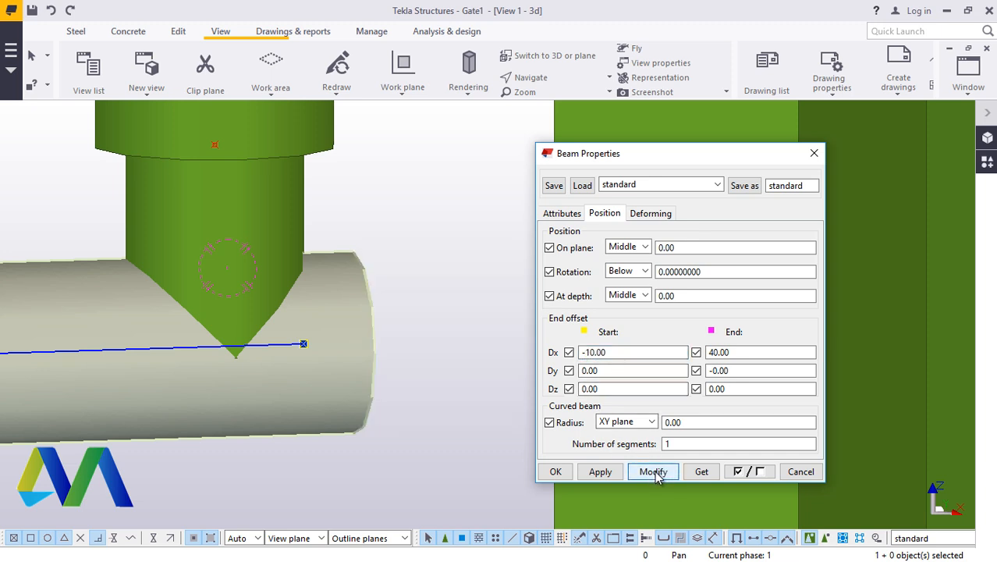
left_click(557, 472)
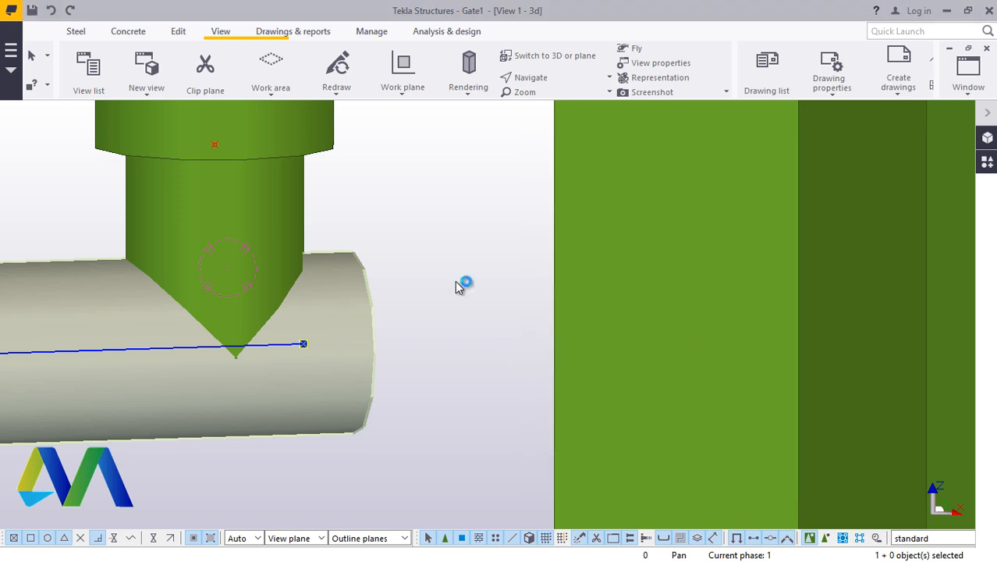
Set the horizontal beam's end Dx offset to 0 mm, keeping -10 mm at its start
scroll(456, 273, "down", 5)
double_click(270, 309)
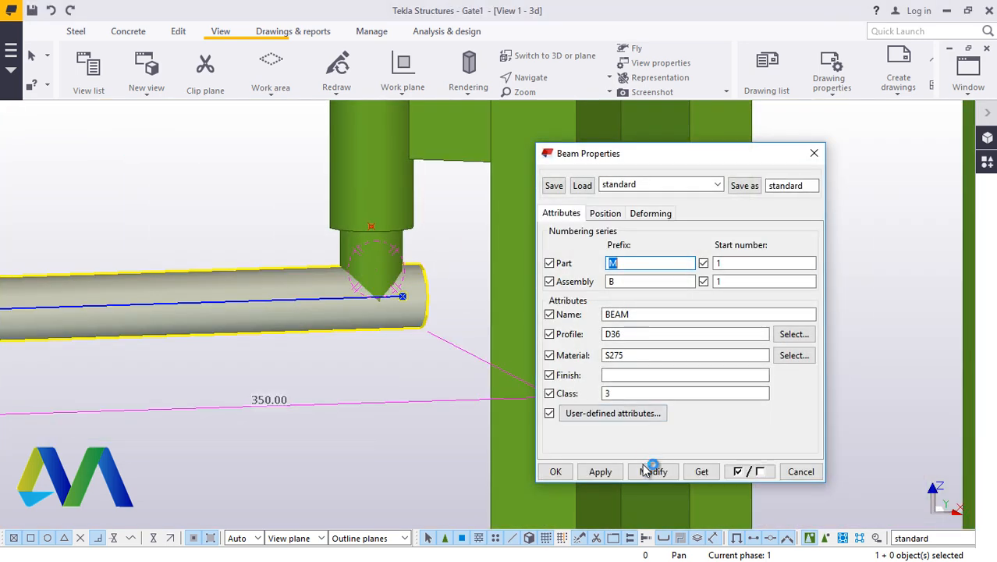
left_click(558, 472)
scroll(548, 326, "down", 3)
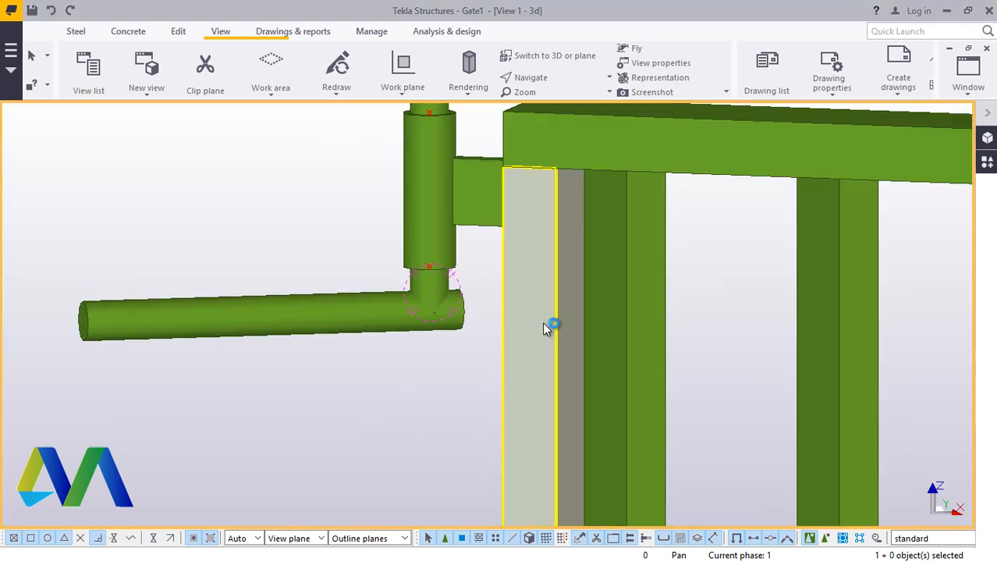
scroll(415, 321, "up", 3)
scroll(144, 324, "up", 2)
double_click(145, 321)
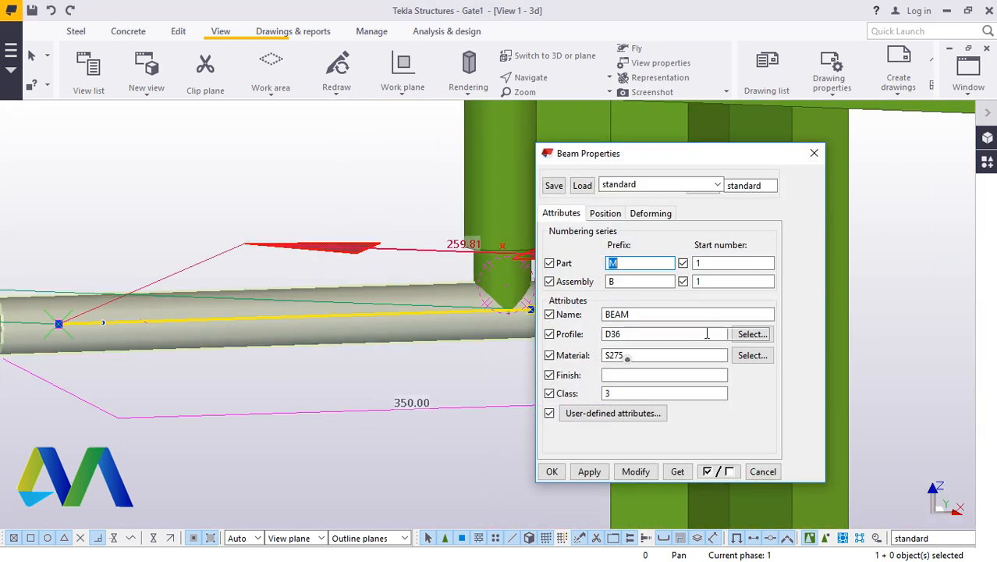
left_click(605, 214)
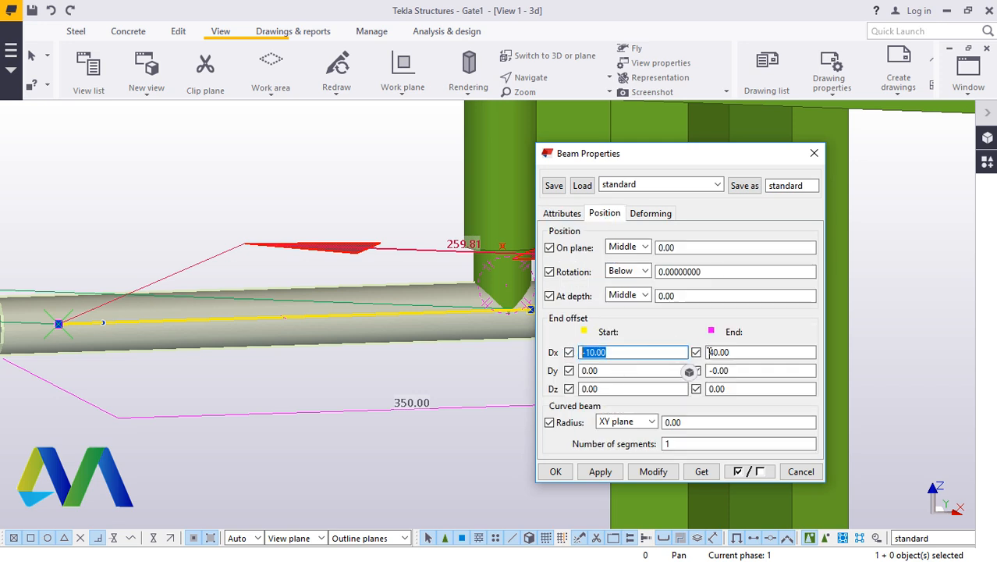
left_click(656, 470)
left_click(555, 472)
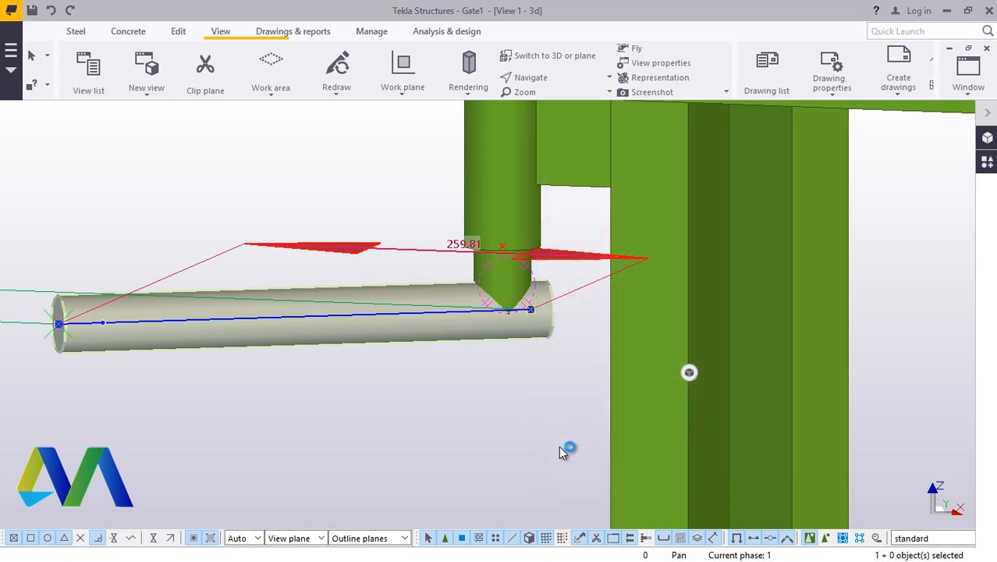
Zoom and rotate around the hinge to examine how the horizontal beam meets the pin's lower end
scroll(427, 388, "down", 1)
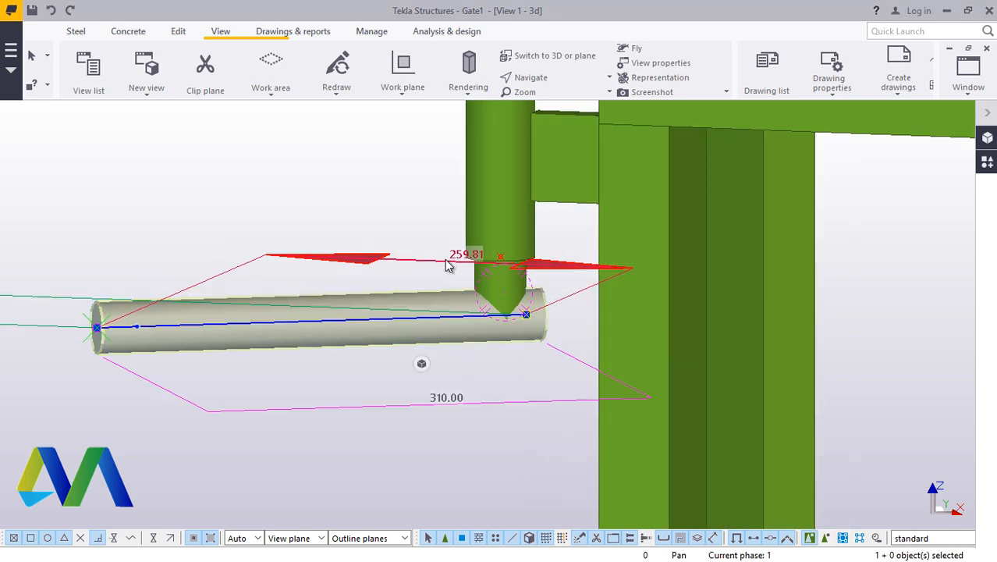
scroll(448, 267, "up", 4)
scroll(579, 296, "down", 1)
scroll(482, 262, "up", 5)
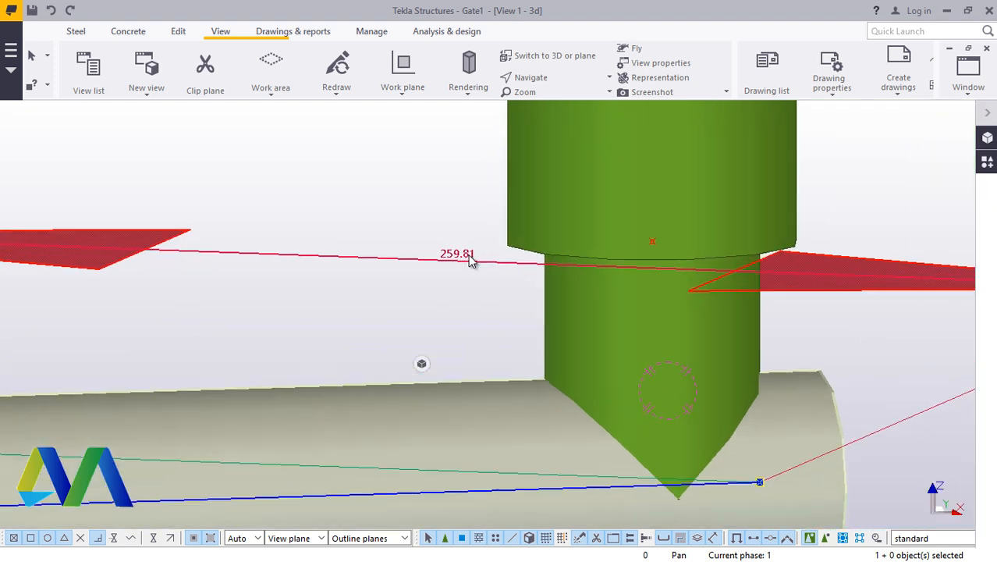
scroll(457, 264, "up", 2)
scroll(468, 274, "down", 3)
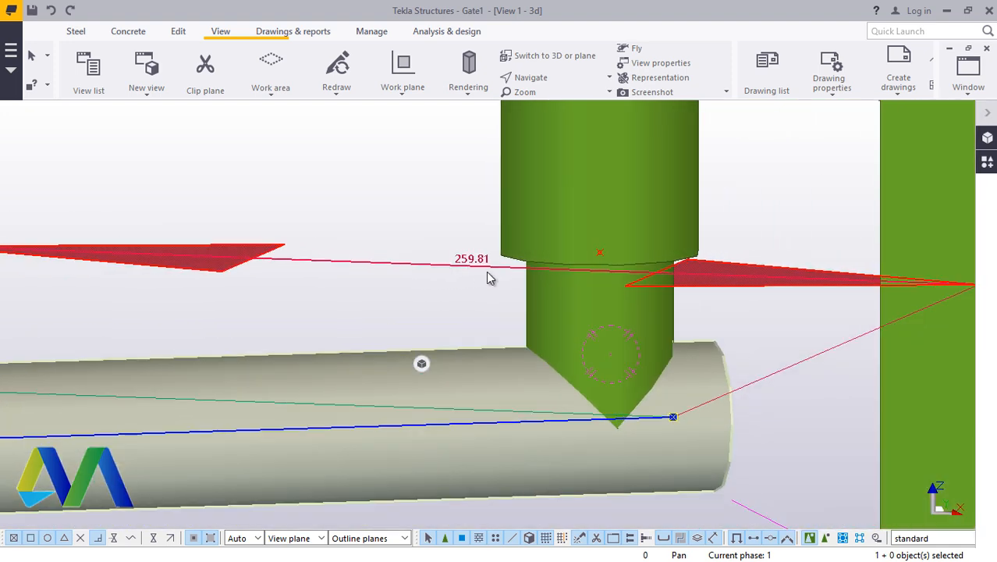
scroll(468, 234, "down", 5)
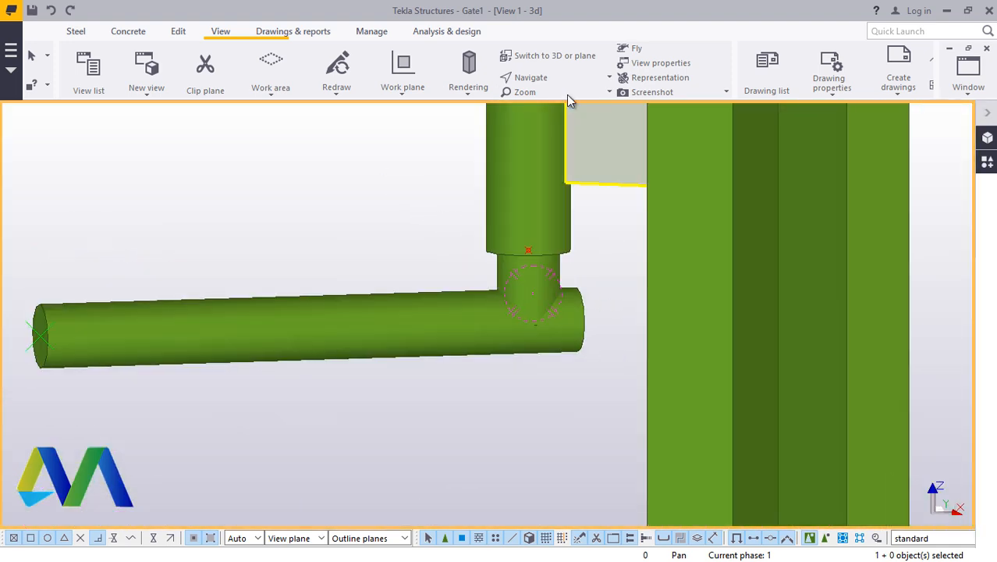
left_click(555, 78)
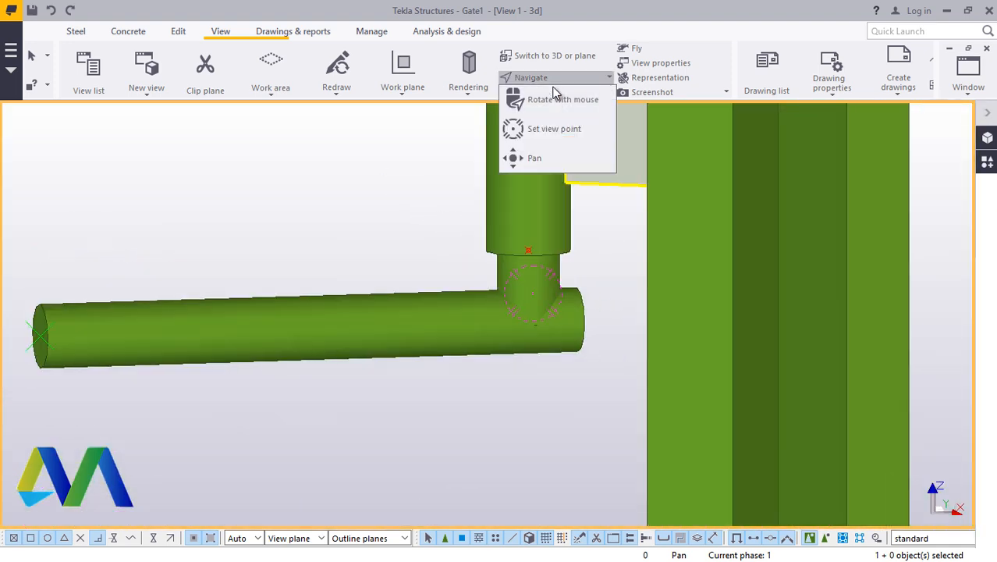
left_click(551, 128)
middle_click_drag(519, 333, 688, 394, "ctrl")
scroll(555, 294, "up", 2)
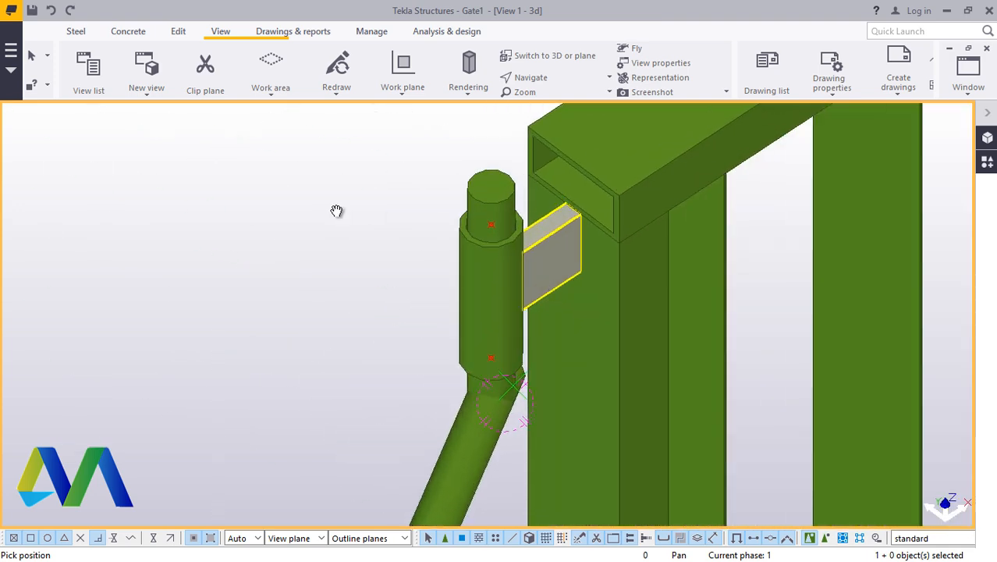
right_click(333, 211)
left_click(369, 220)
scroll(489, 413, "up", 2)
scroll(515, 370, "down", 3)
scroll(516, 369, "up", 1)
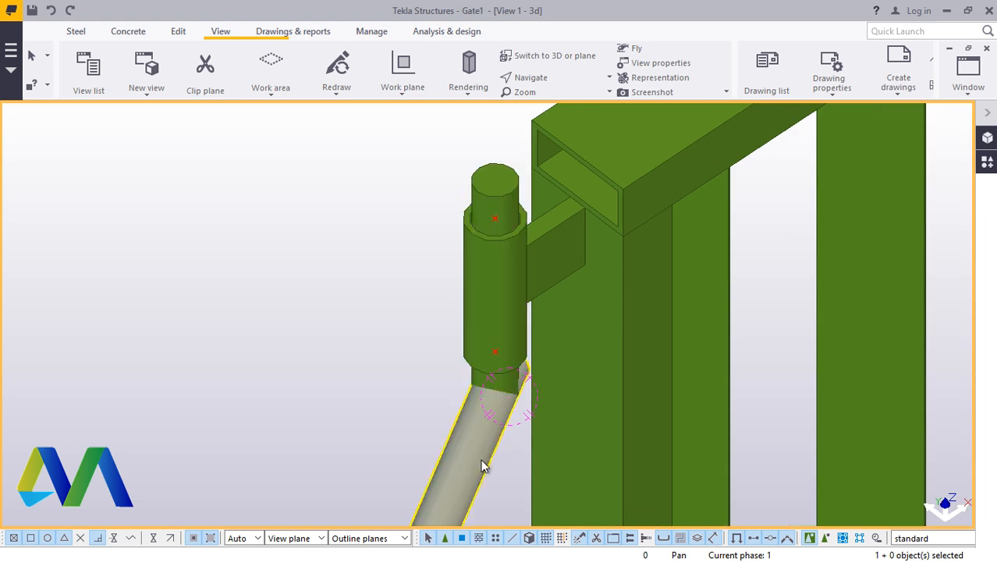
Delete the horizontal beam at the pin's lower end
left_click(479, 456)
scroll(518, 368, "down", 3)
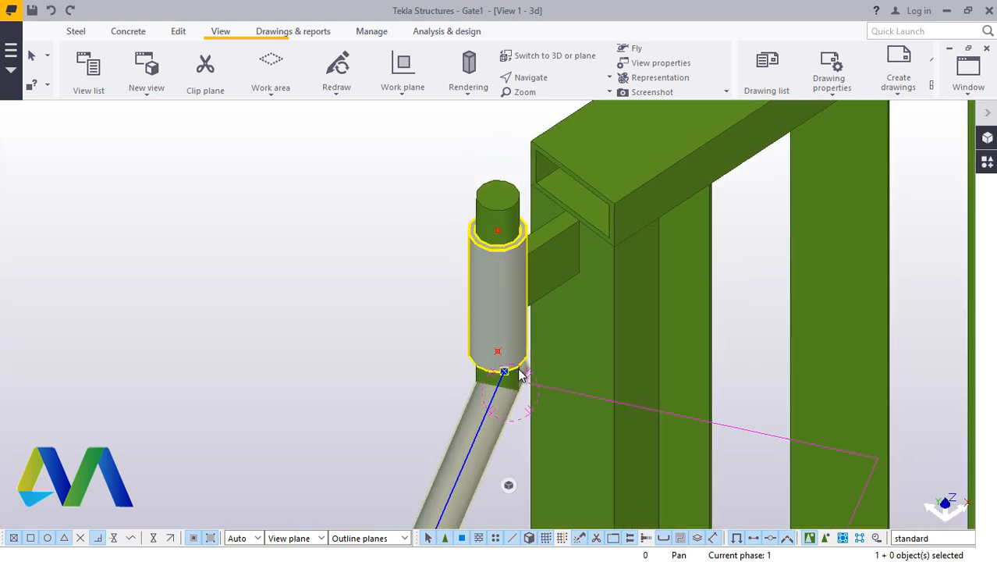
scroll(517, 363, "up", 3)
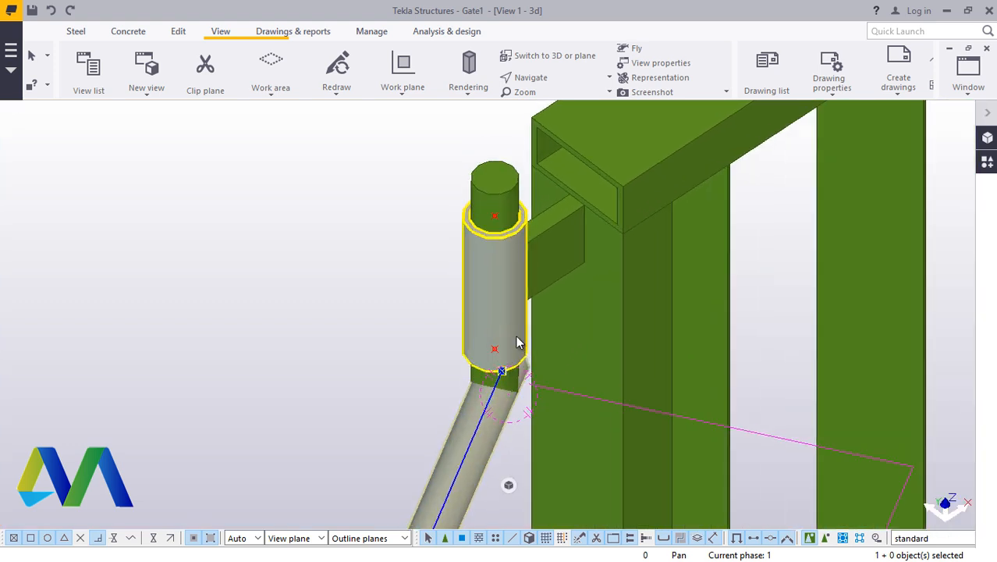
right_click(327, 282)
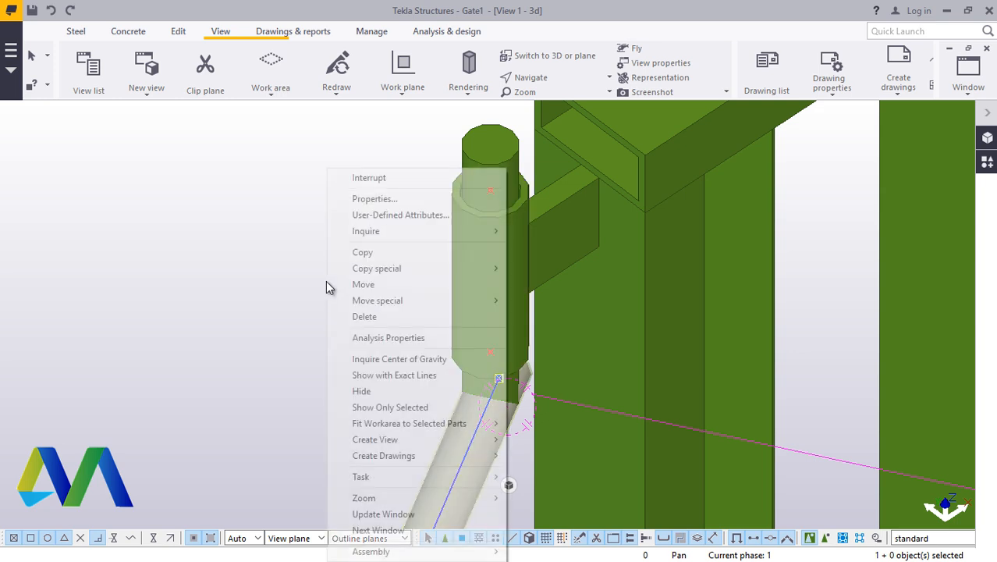
left_click(379, 317)
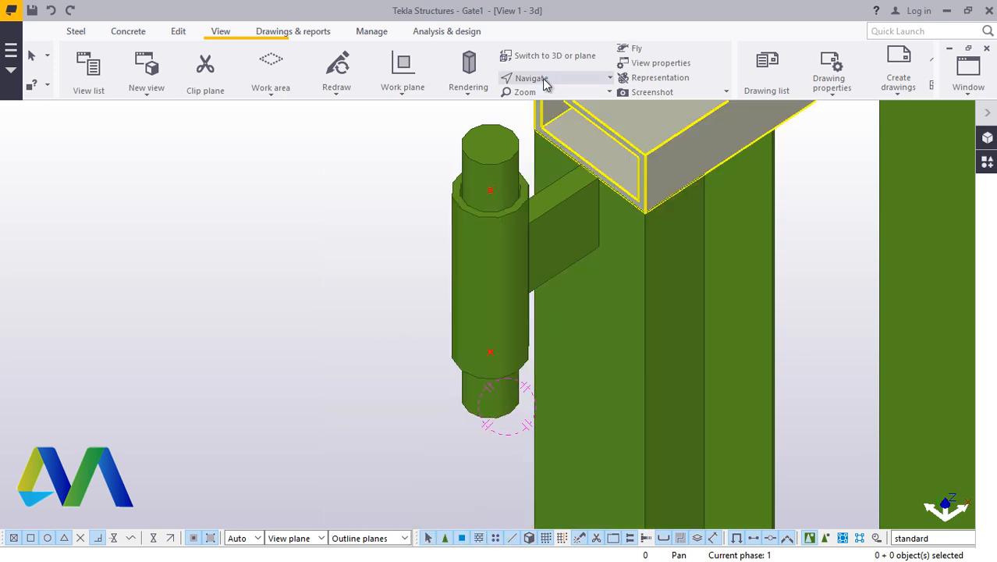
Model a steel beam across the pin's lower end face, from the corner near the connecting plate to the opposite corner
left_click(544, 80)
left_click(559, 105)
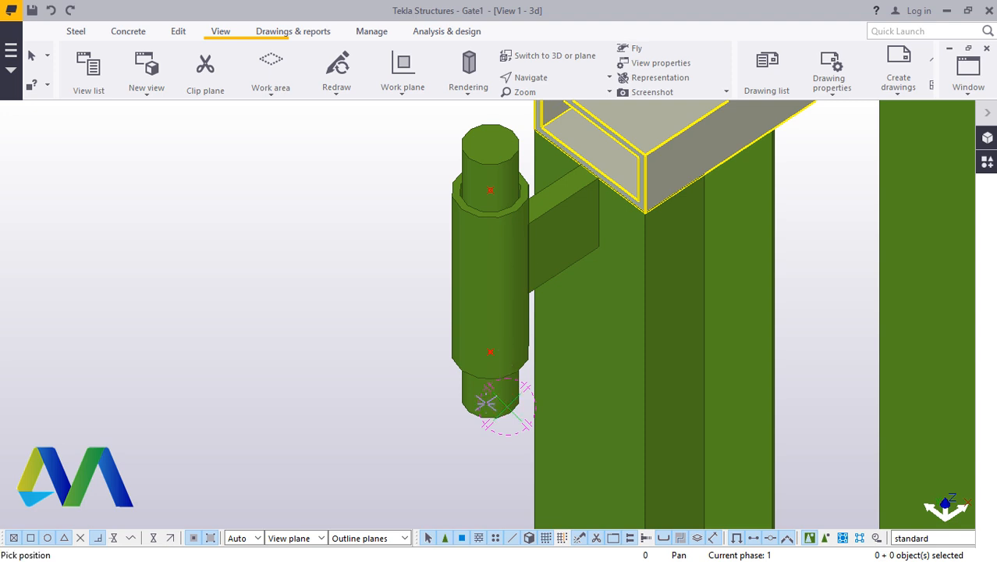
left_click_drag(499, 381, 549, 139)
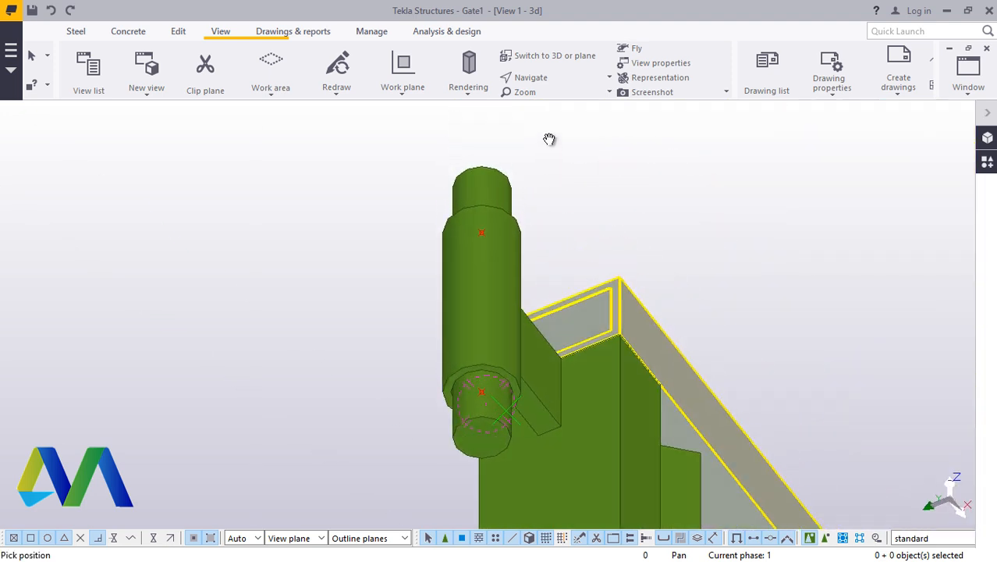
left_click_drag(443, 389, 537, 329)
scroll(489, 406, "up", 4)
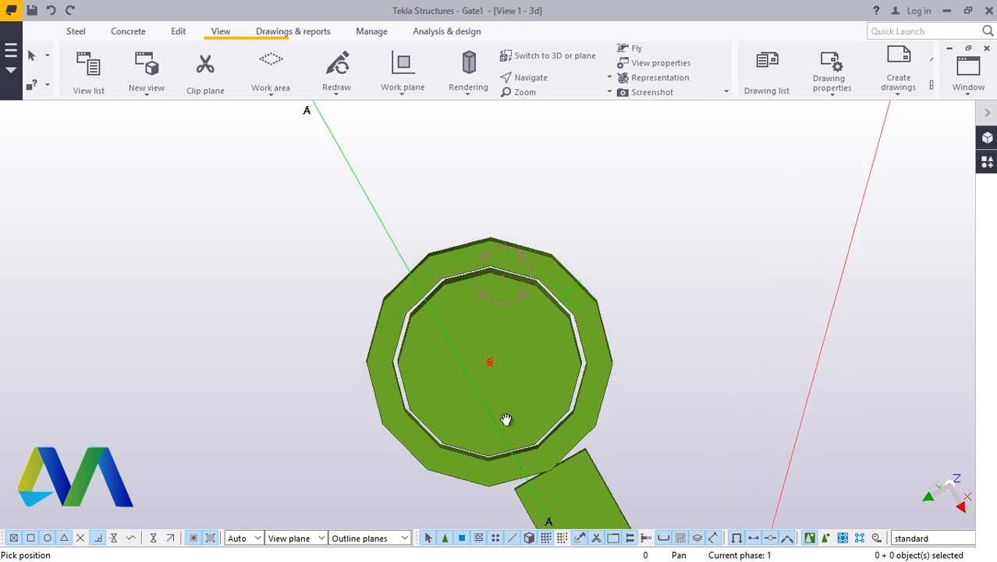
left_click_drag(505, 419, 503, 417)
middle_click_drag(504, 416, 505, 417, "ctrl")
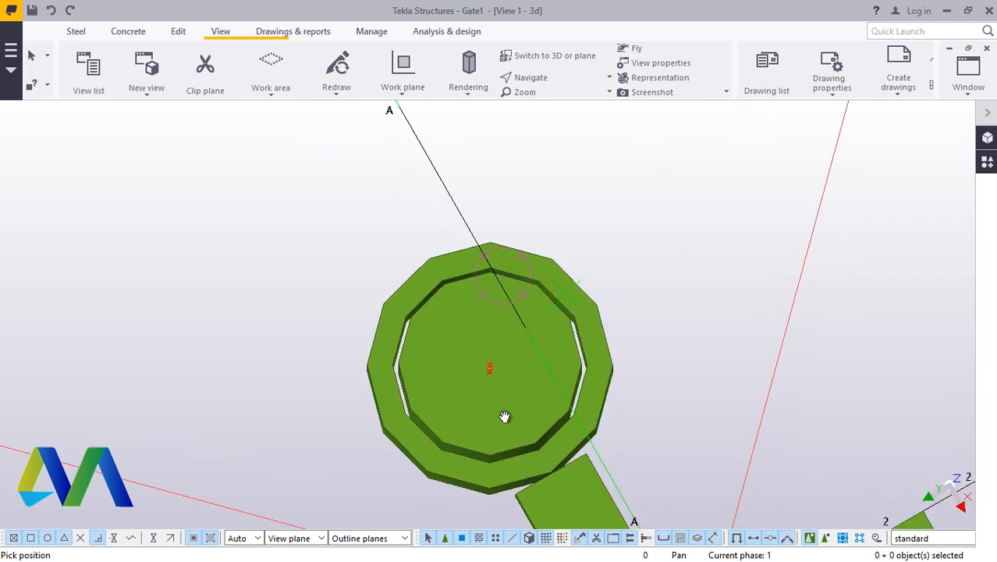
right_click(763, 295)
left_click(775, 304)
left_click(78, 31)
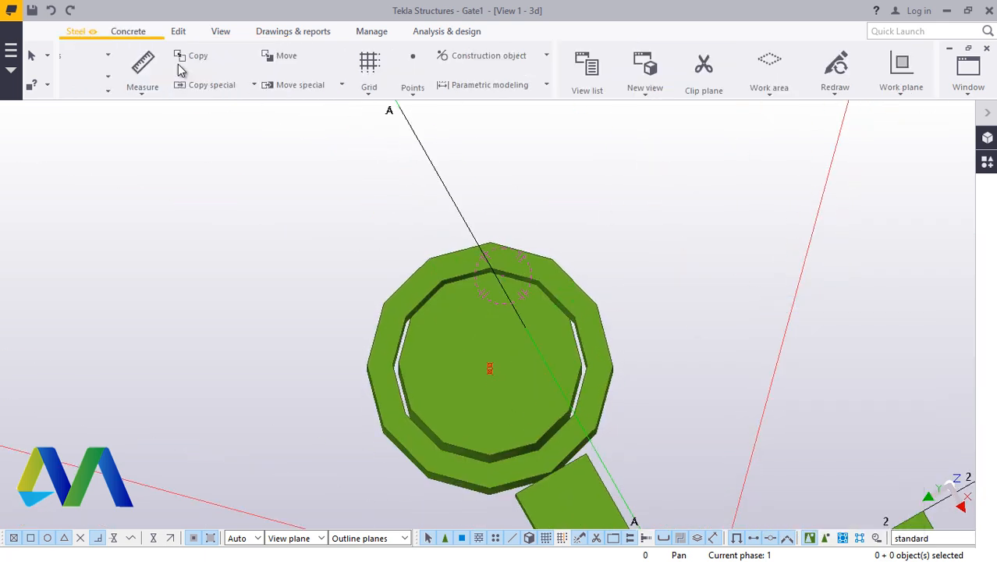
left_click(127, 95)
left_click(152, 116)
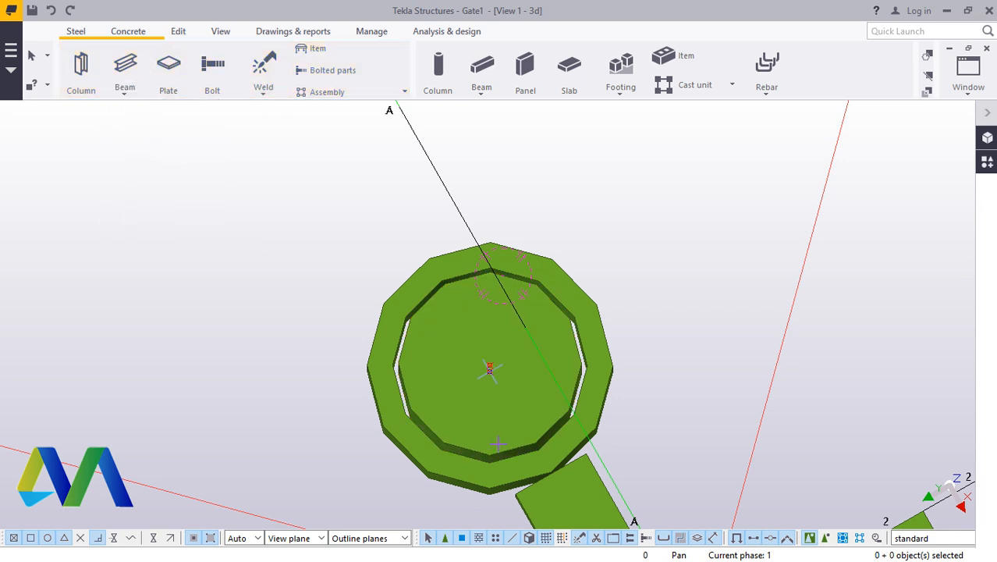
scroll(537, 456, "up", 5)
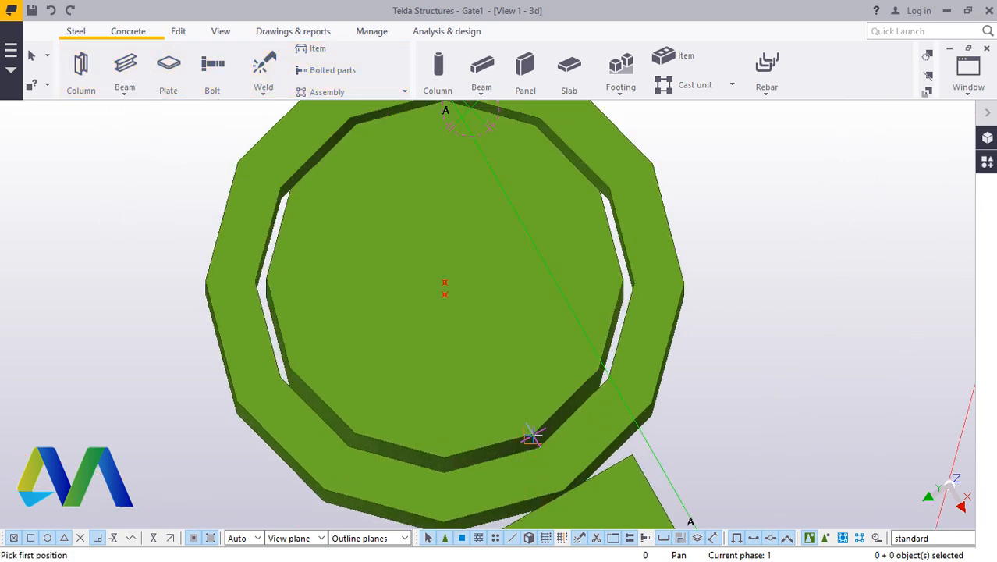
left_click(358, 133)
right_click(795, 193)
left_click(819, 200)
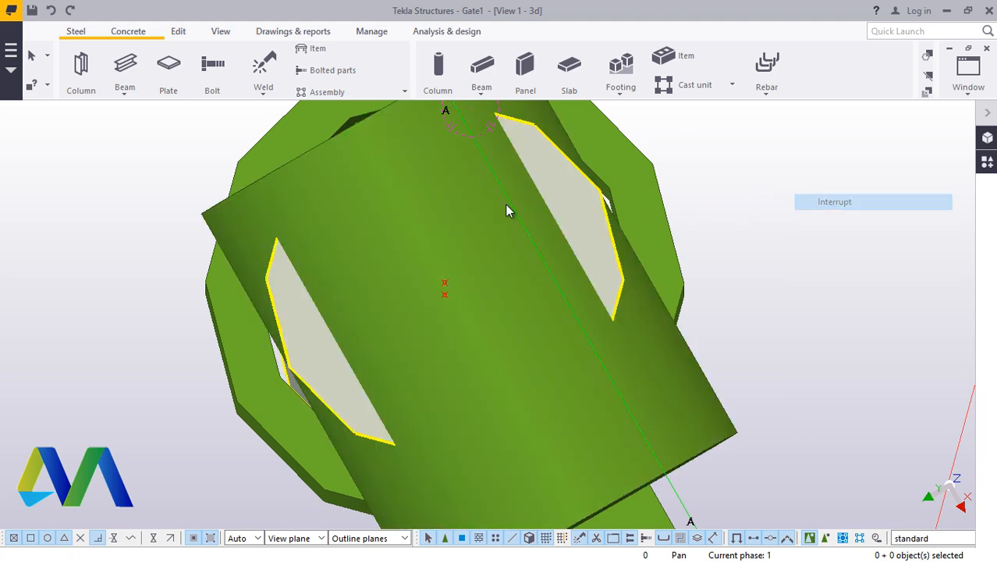
Check the new beam's profile diameter and its end offsets in the beam properties
scroll(471, 204, "down", 3)
double_click(435, 189)
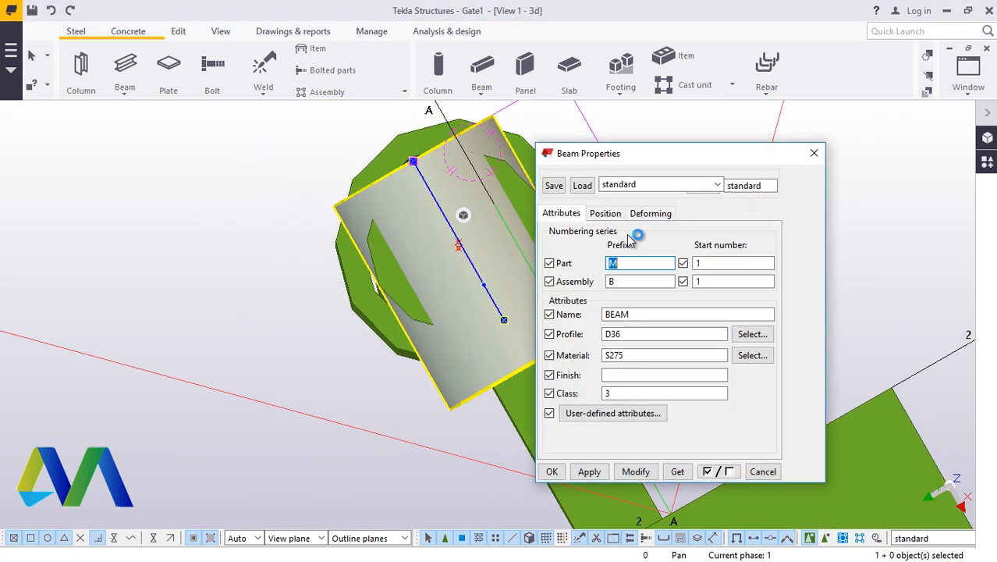
left_click(796, 335)
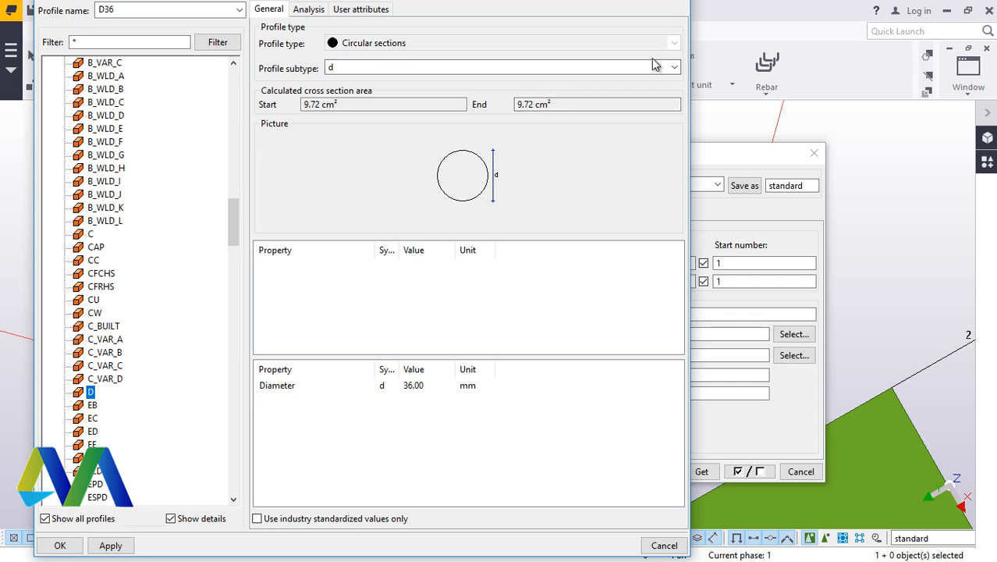
left_click(418, 387)
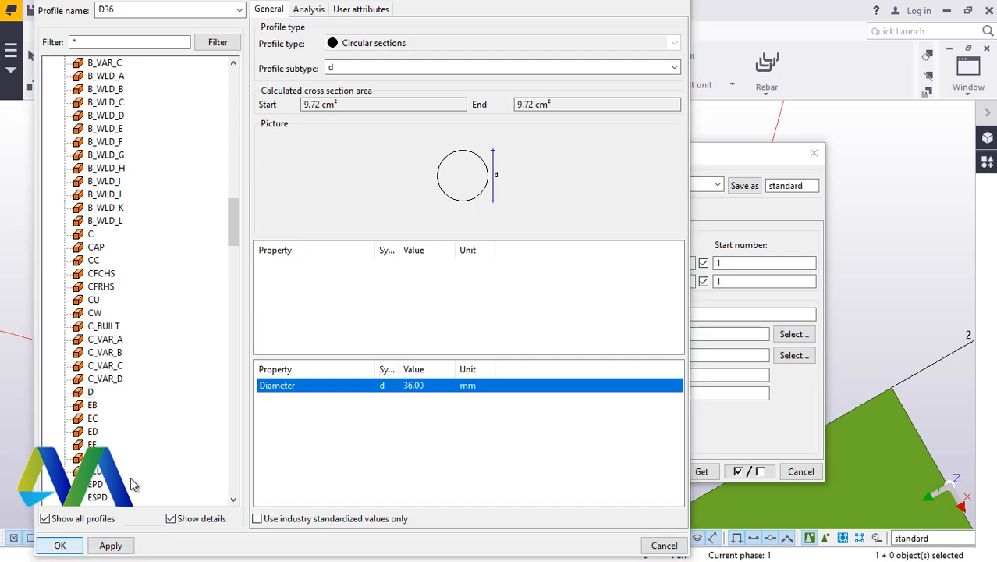
left_click(60, 546)
left_click(605, 213)
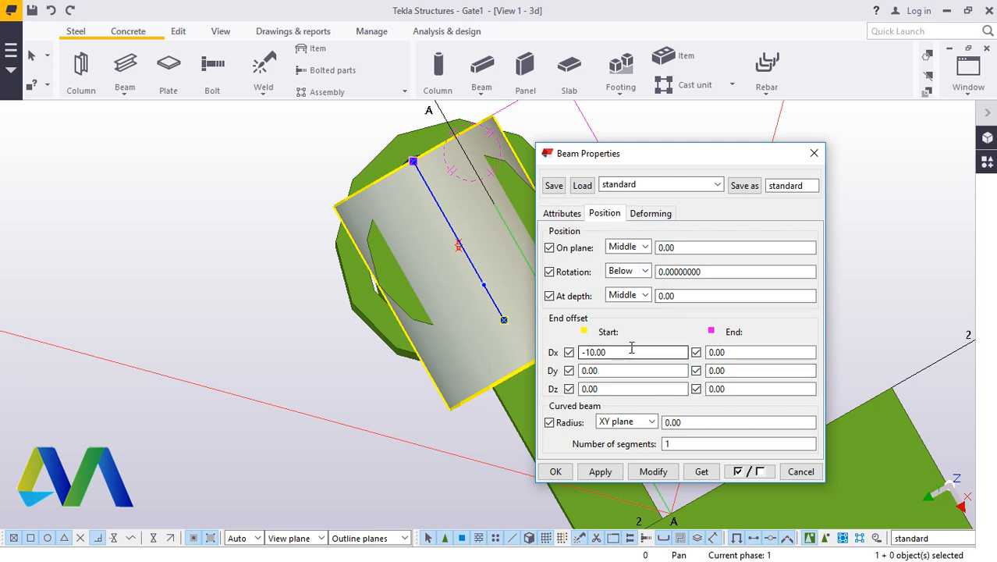
left_click(814, 153)
left_click(220, 31)
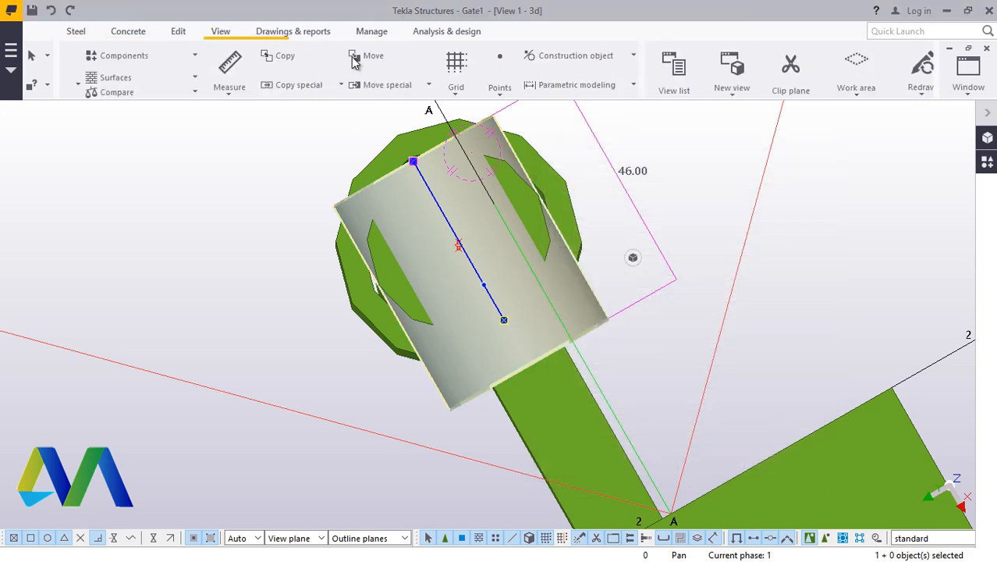
left_click(544, 58)
left_click(541, 80)
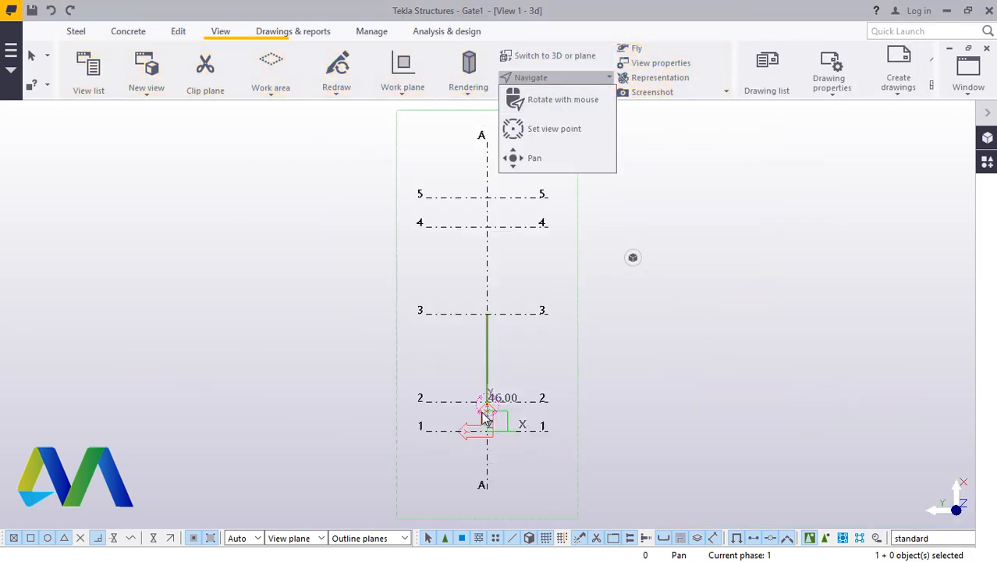
left_click(555, 54)
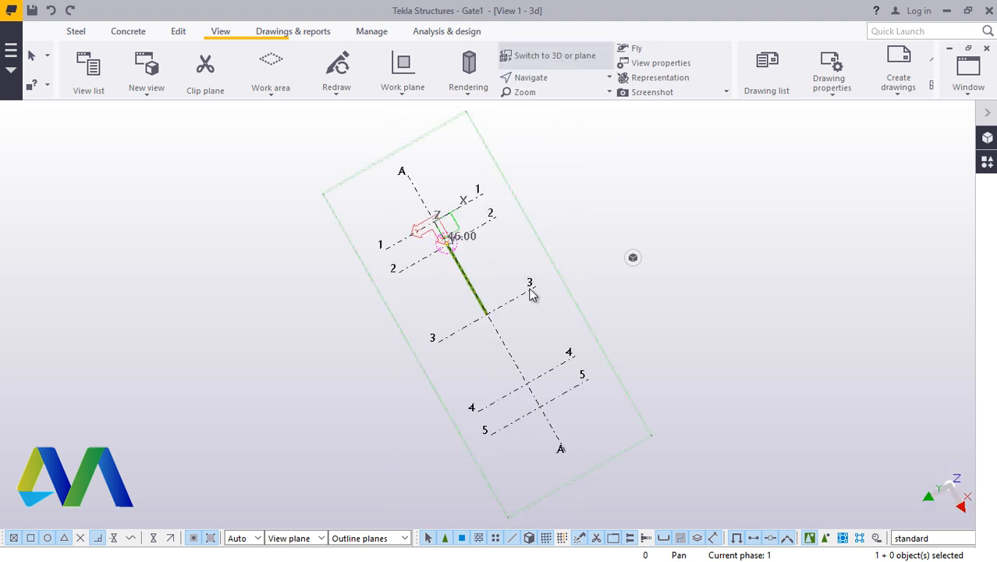
scroll(445, 232, "up", 2)
scroll(443, 230, "up", 6)
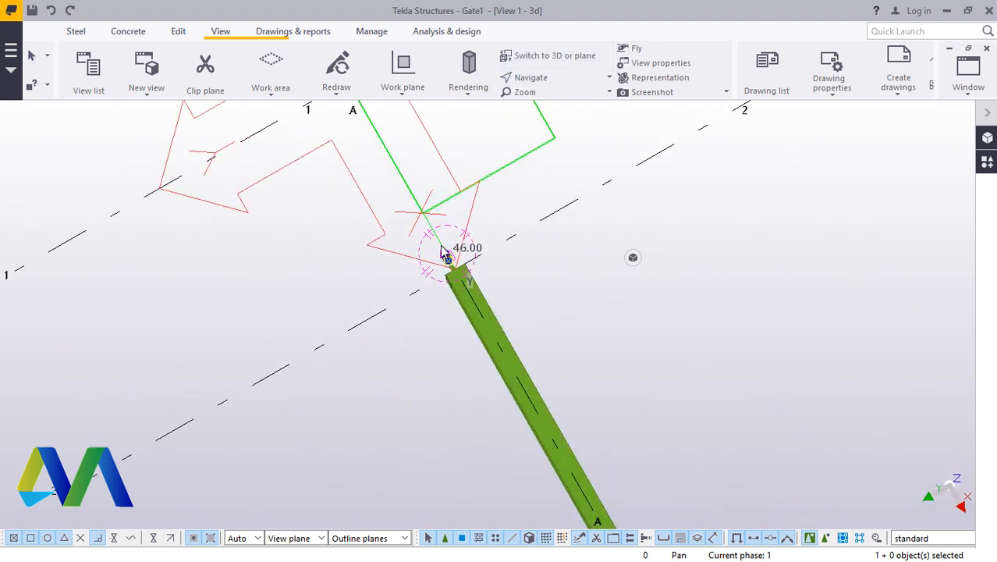
scroll(459, 270, "up", 8)
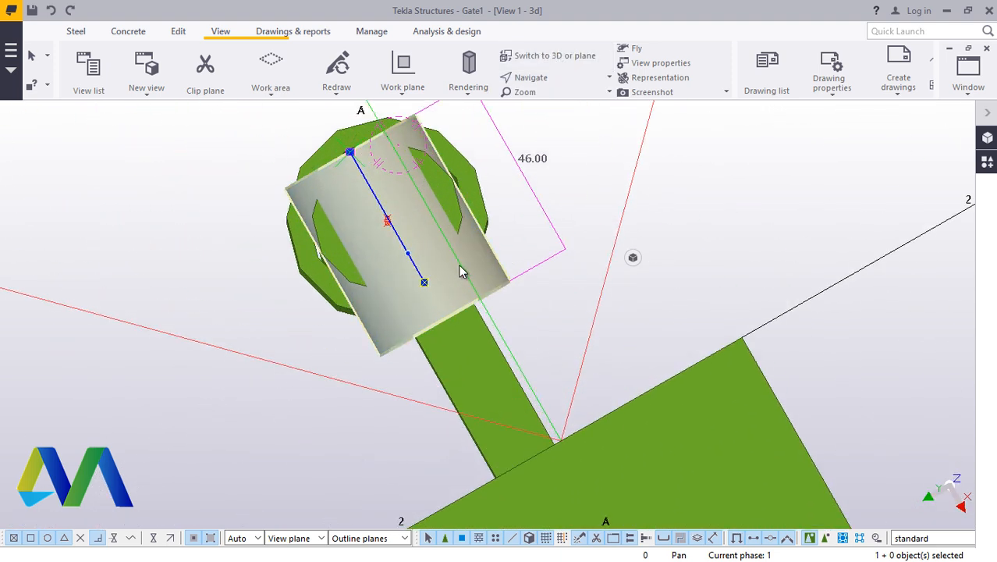
left_click(639, 173)
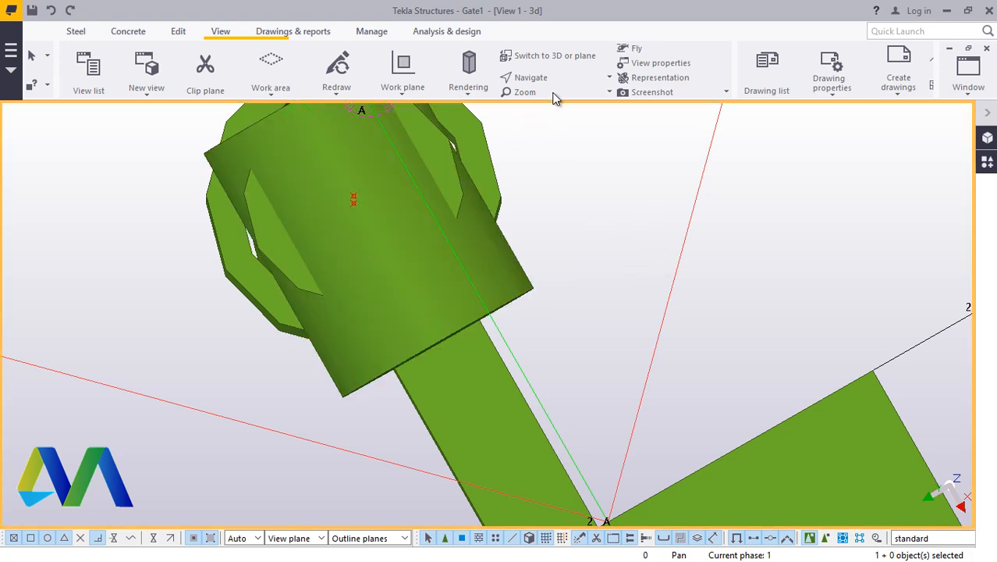
Inspect the hinge from several sides and zoom in on the horizontal rod at the pin's lower end
left_click(566, 79)
left_click(565, 99)
left_click_drag(446, 280, 134, 132)
scroll(508, 394, "down", 6)
scroll(467, 431, "down", 6)
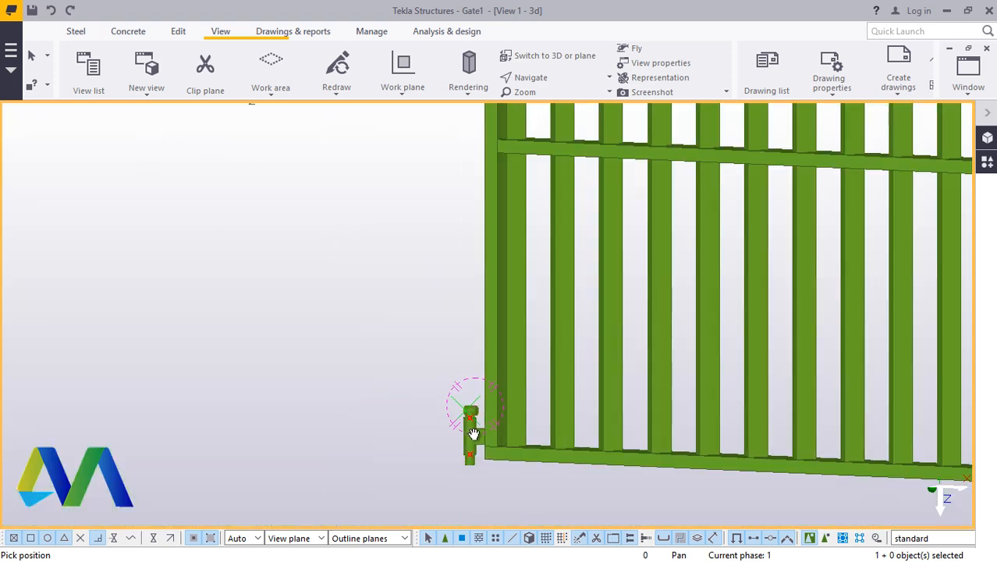
left_click_drag(491, 230, 488, 137)
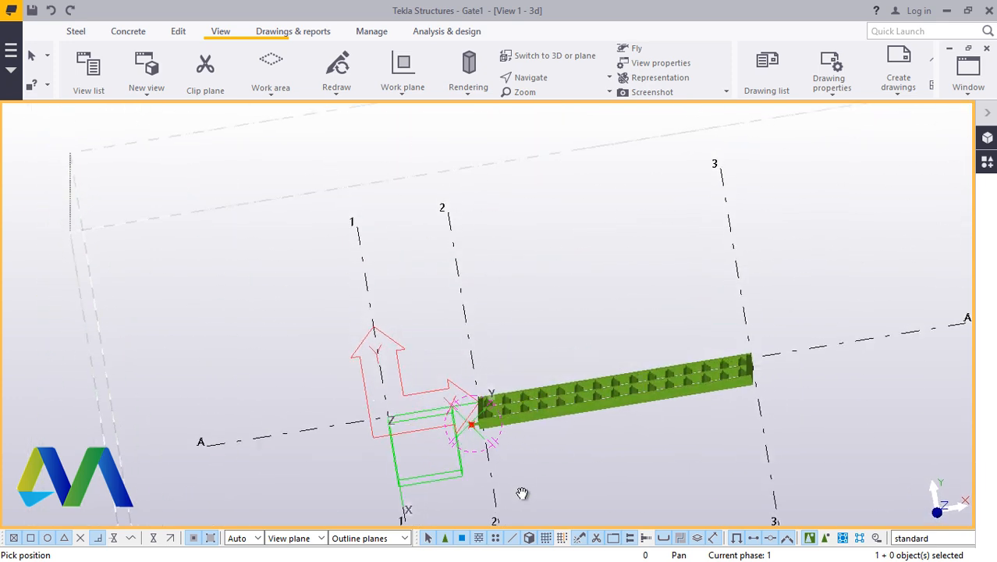
left_click_drag(523, 492, 487, 286)
scroll(473, 422, "up", 4)
scroll(470, 436, "up", 10)
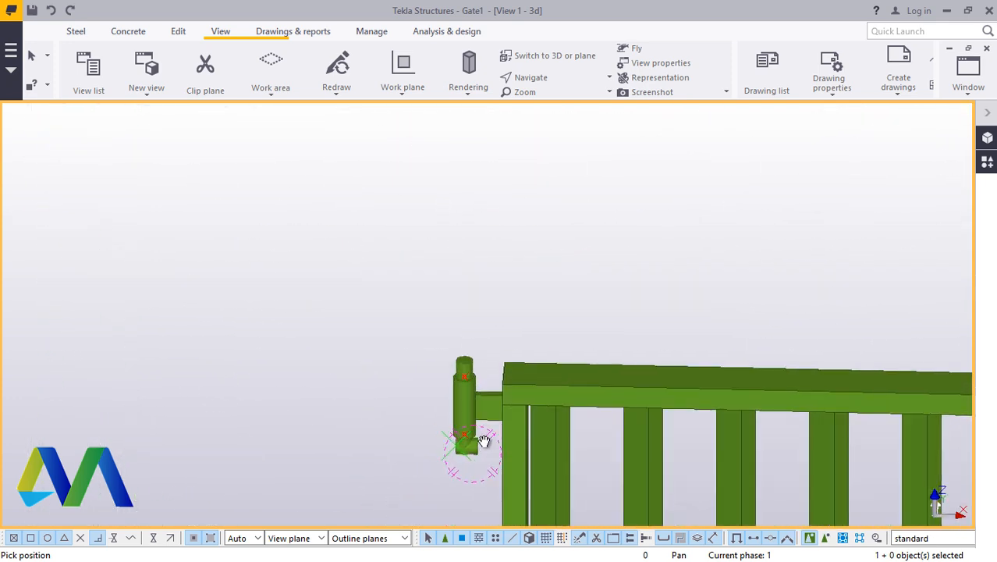
scroll(454, 495, "up", 1)
right_click(553, 365)
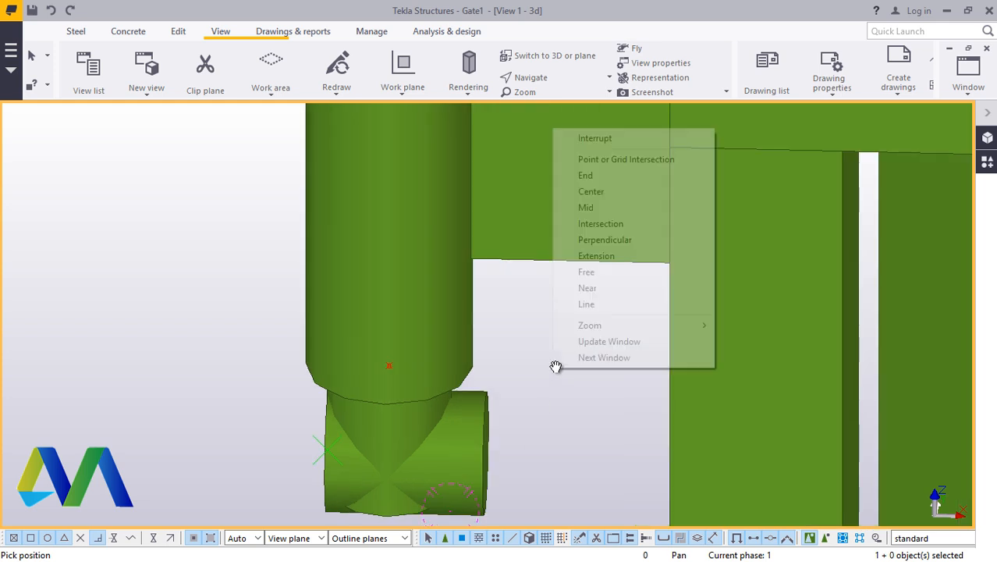
left_click(594, 138)
Extend the D36 horizontal rod away from the gate, trying an end Dx offset of 200 and settling on 150
double_click(484, 443)
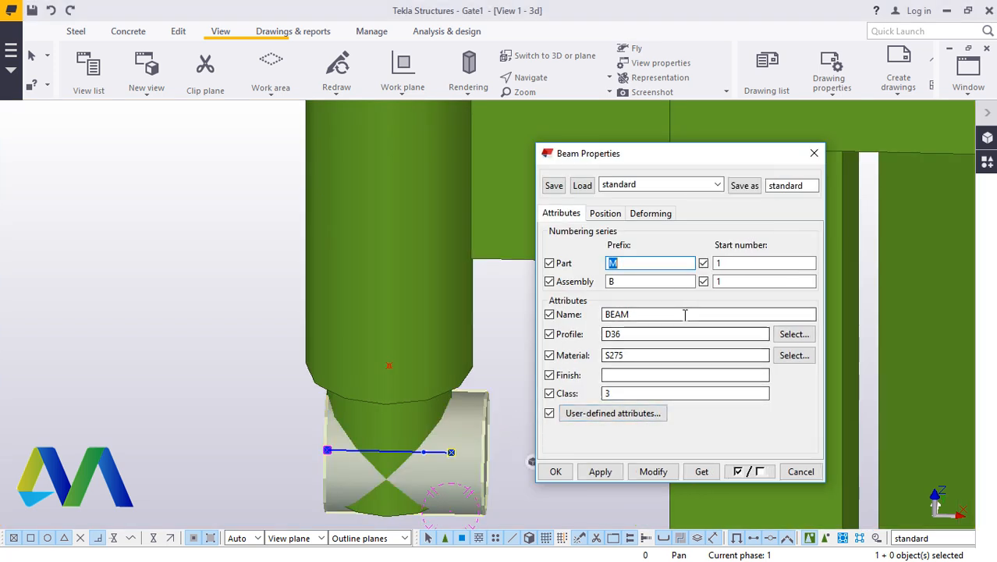
left_click(606, 213)
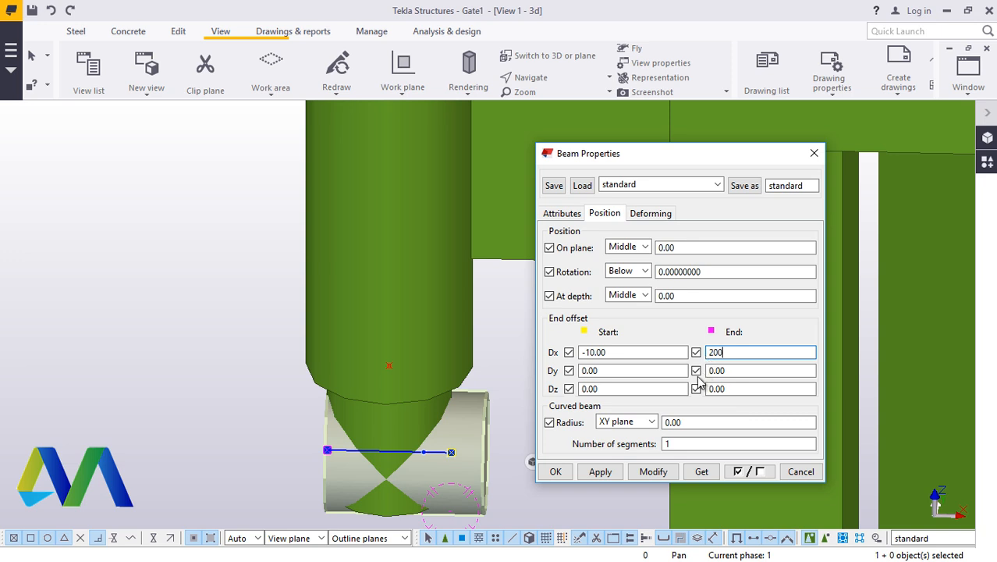
left_click(653, 473)
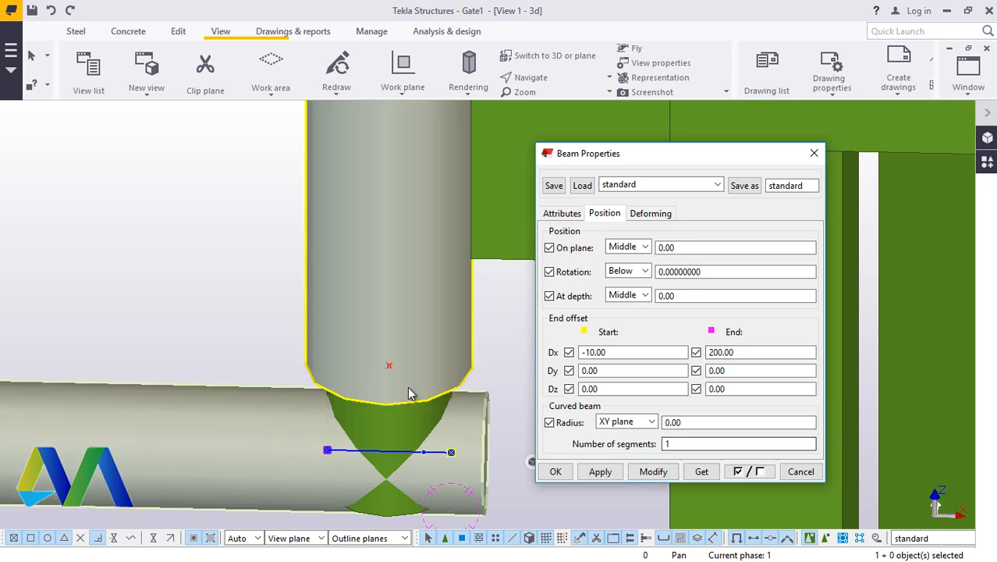
scroll(410, 390, "down", 4)
scroll(298, 397, "up", 2)
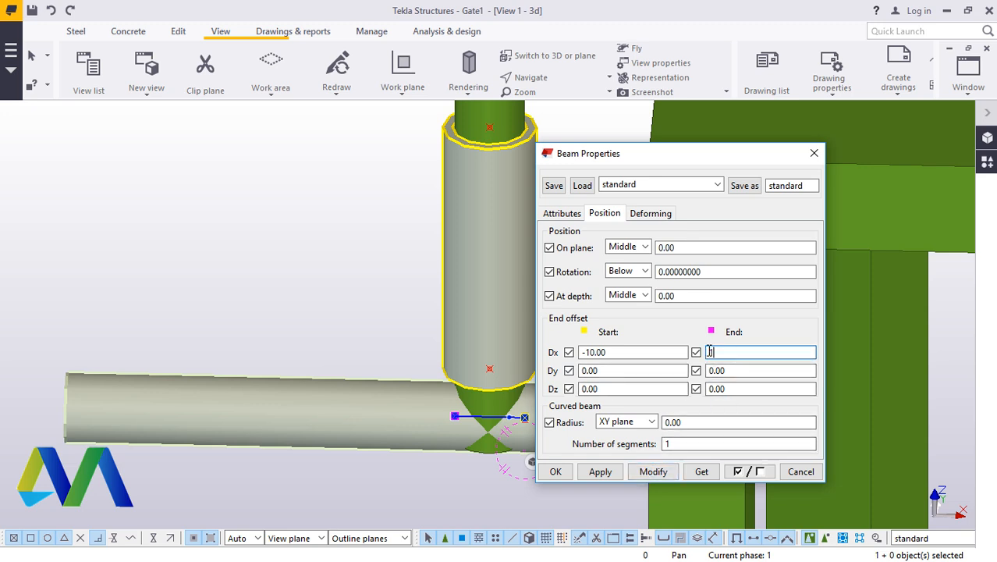
left_click(656, 473)
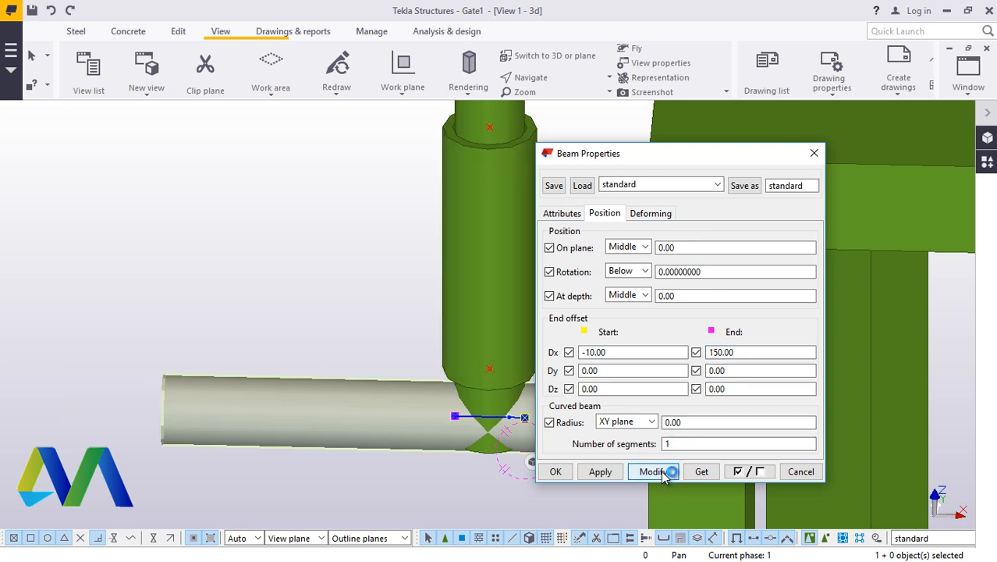
left_click(560, 472)
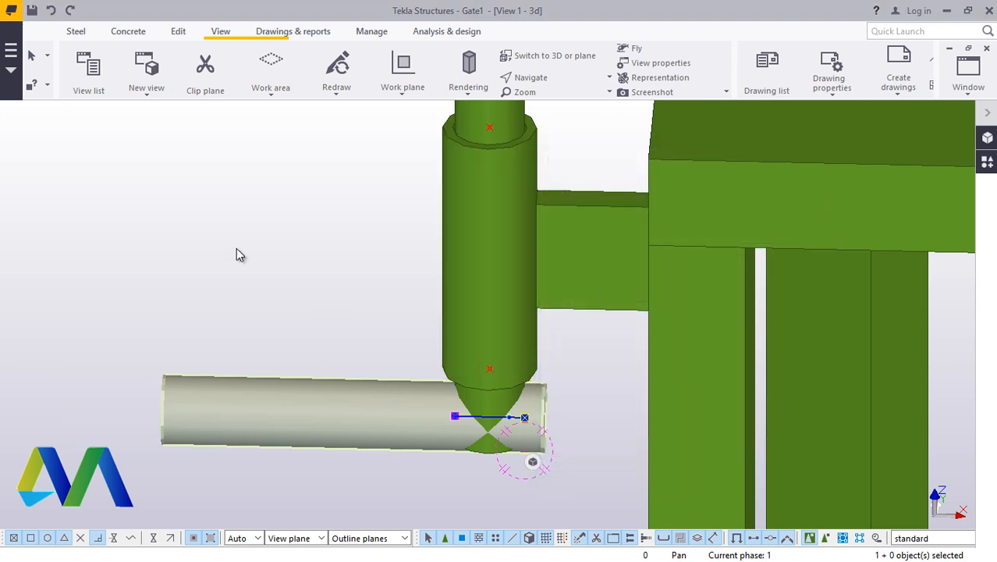
left_click(236, 248)
Set the horizontal rod's depth position to Behind, after trying Front
scroll(491, 392, "down", 6)
scroll(515, 410, "up", 5)
scroll(531, 390, "up", 4)
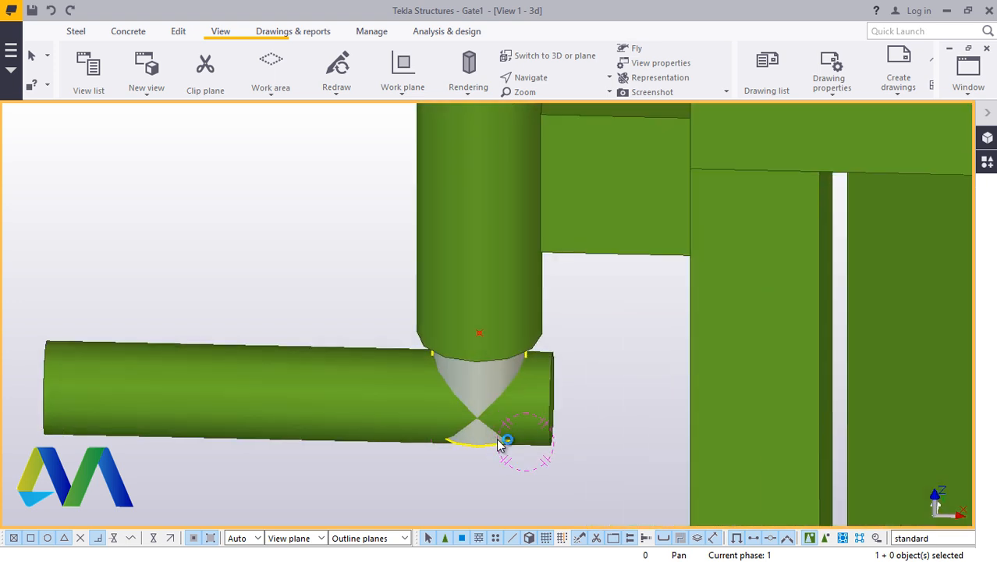
double_click(558, 367)
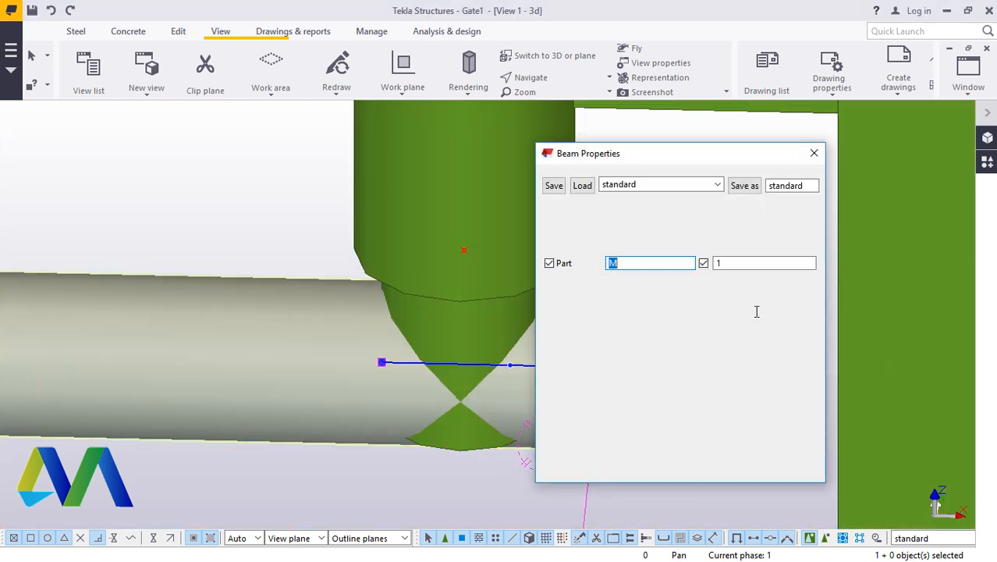
left_click(609, 214)
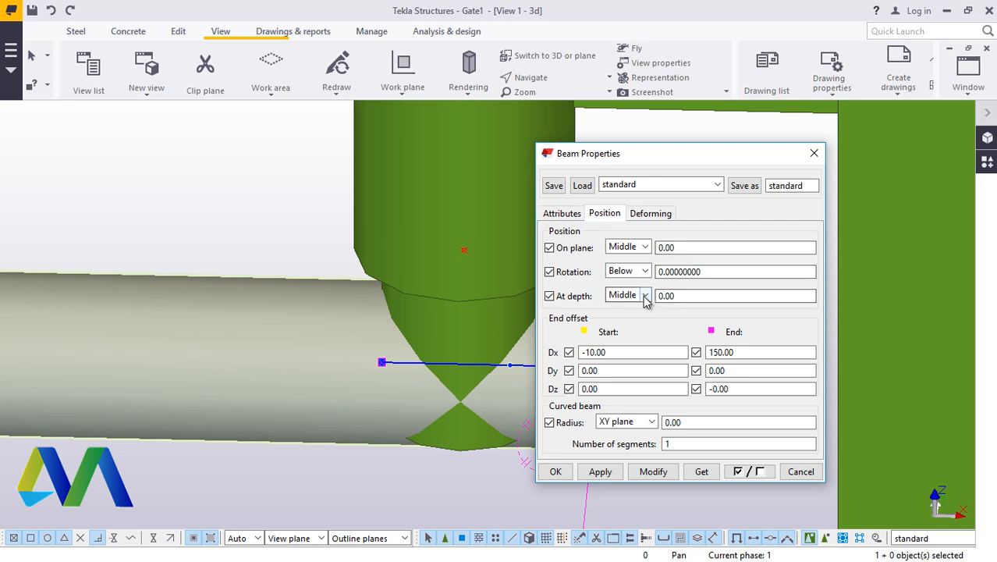
left_click(635, 324)
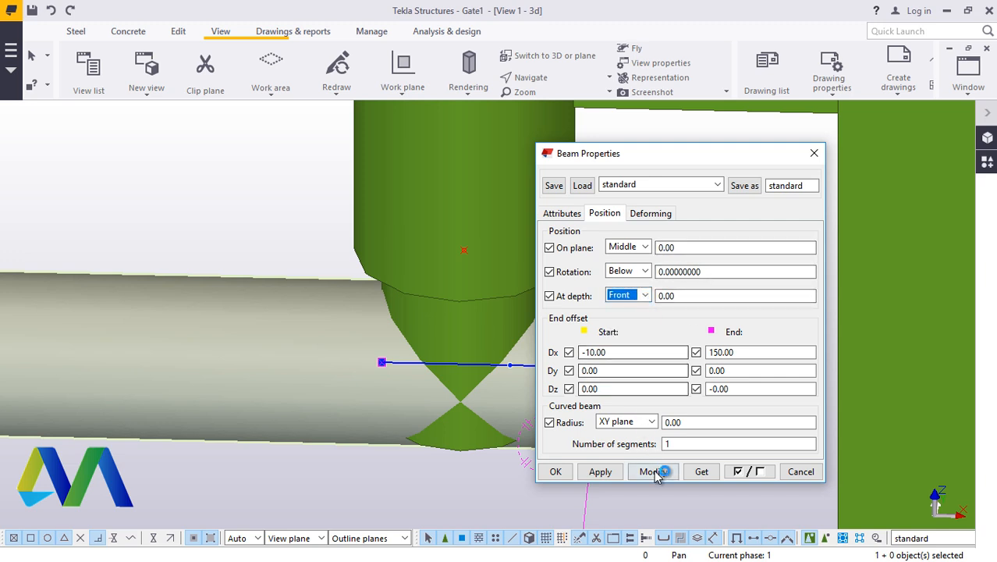
left_click(654, 473)
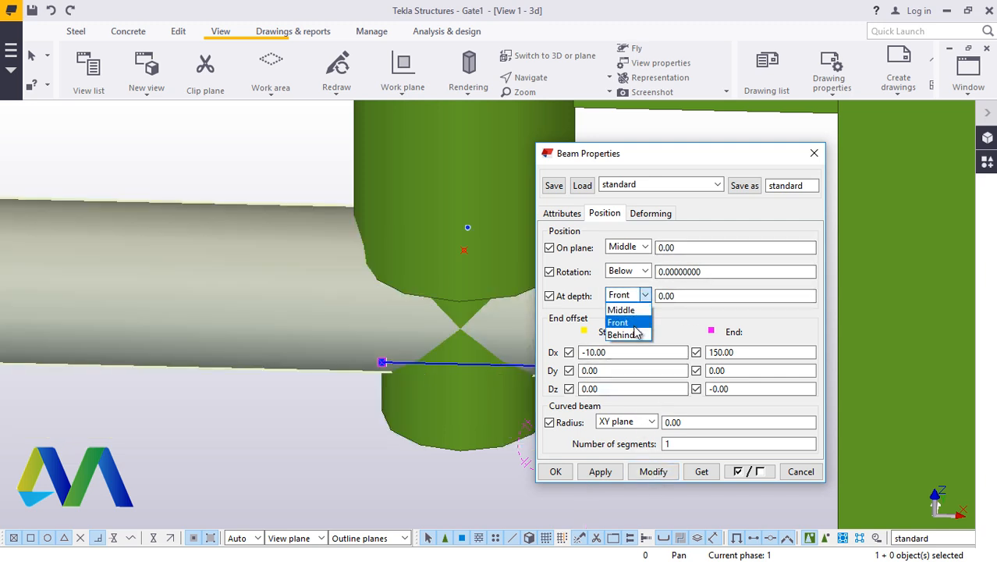
left_click(654, 473)
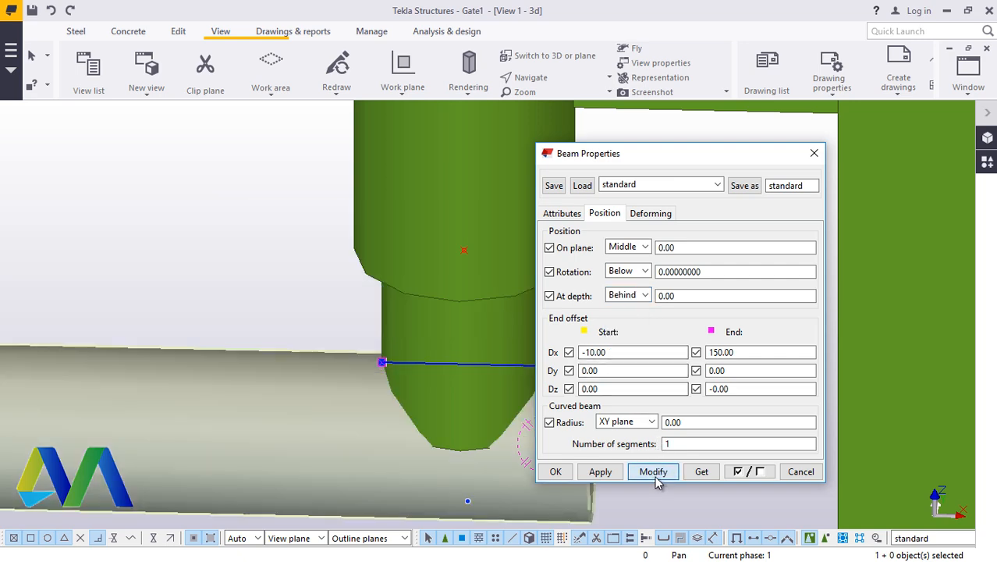
left_click(555, 473)
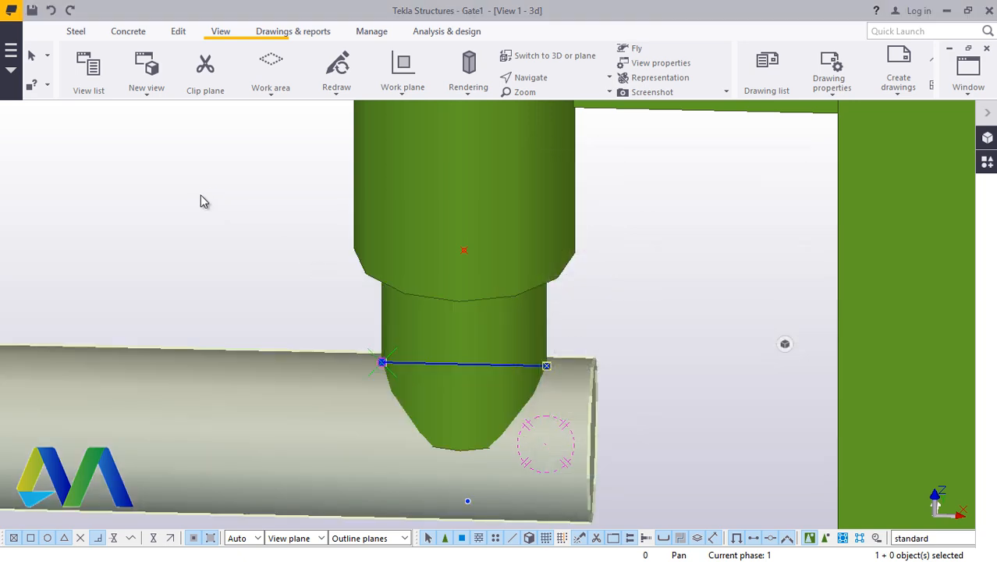
Extend the vertical pin's lower end into the horizontal rod by setting its end Dx offset to 50
scroll(548, 309, "down", 5)
scroll(411, 239, "down", 3)
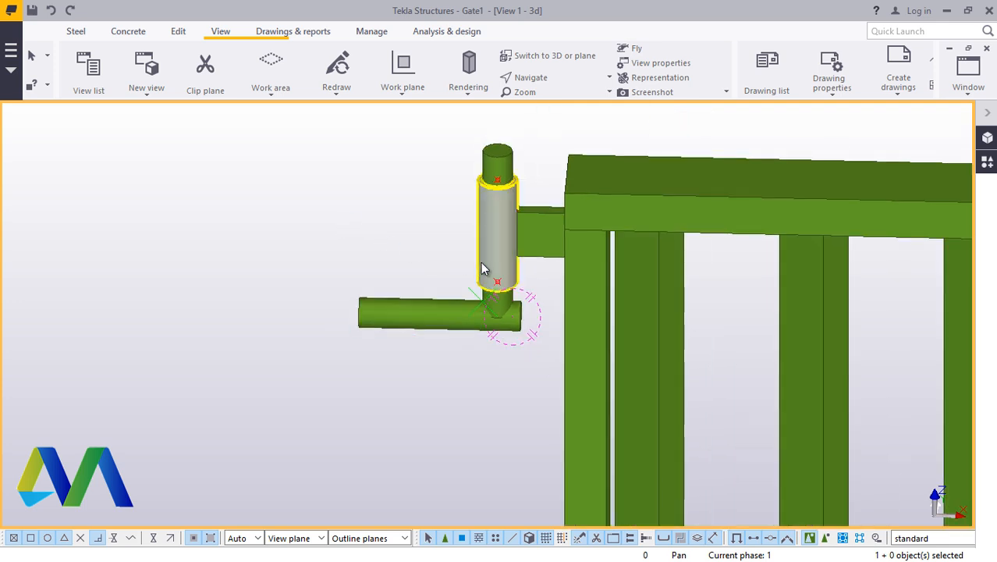
scroll(530, 278, "up", 1)
left_click(546, 78)
left_click(555, 131)
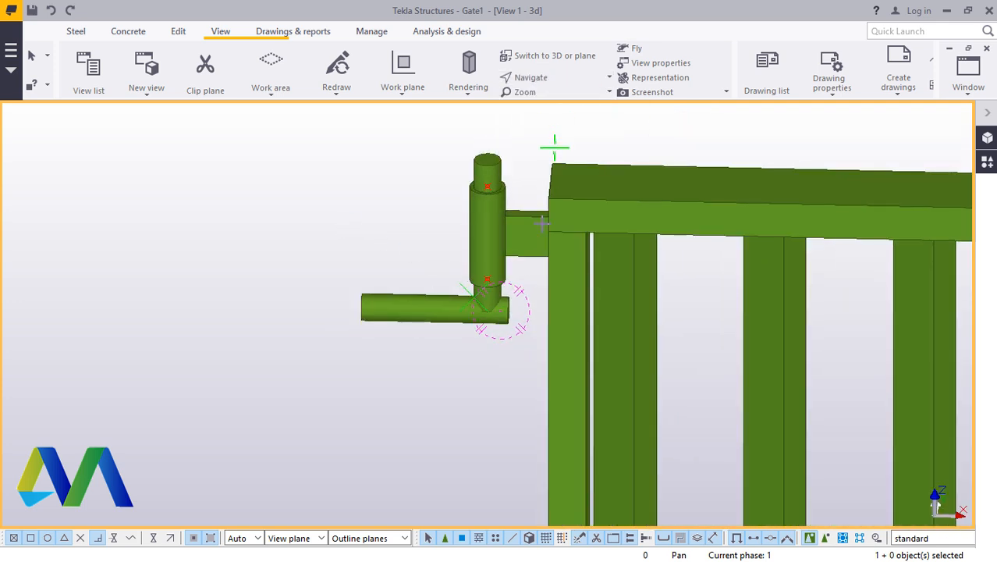
middle_click_drag(523, 244, 481, 261, "ctrl")
scroll(482, 261, "down", 5)
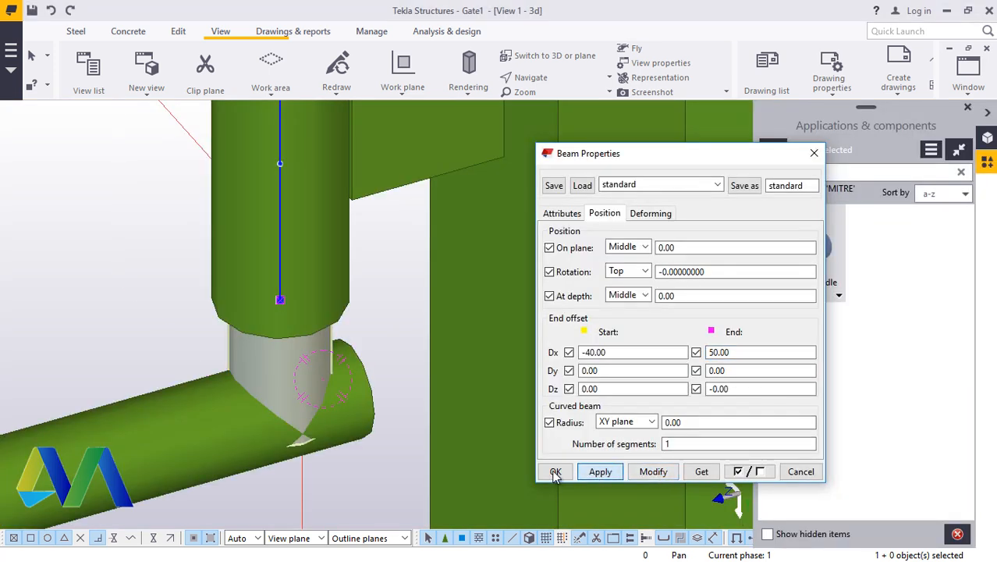
left_click(555, 473)
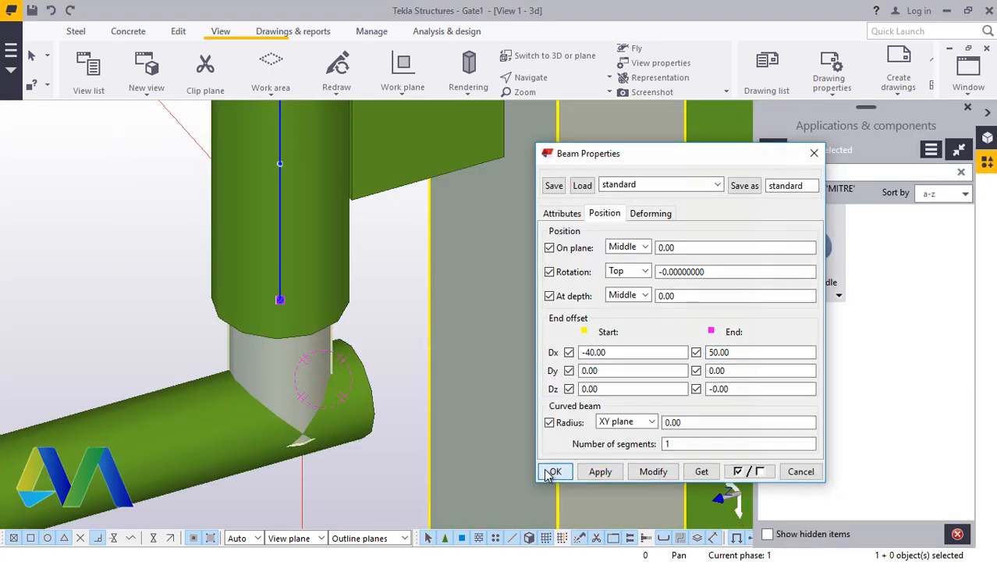
Check the profile of the plate connecting the hinge pipe to the gate post in its beam properties
scroll(396, 291, "down", 2)
middle_click_drag(445, 307, 433, 231, "ctrl")
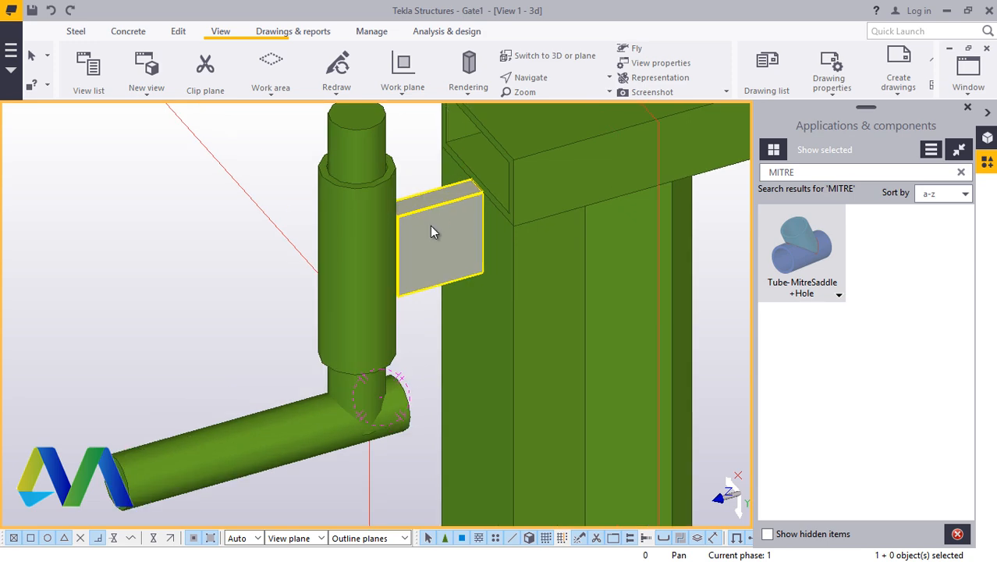
double_click(430, 226)
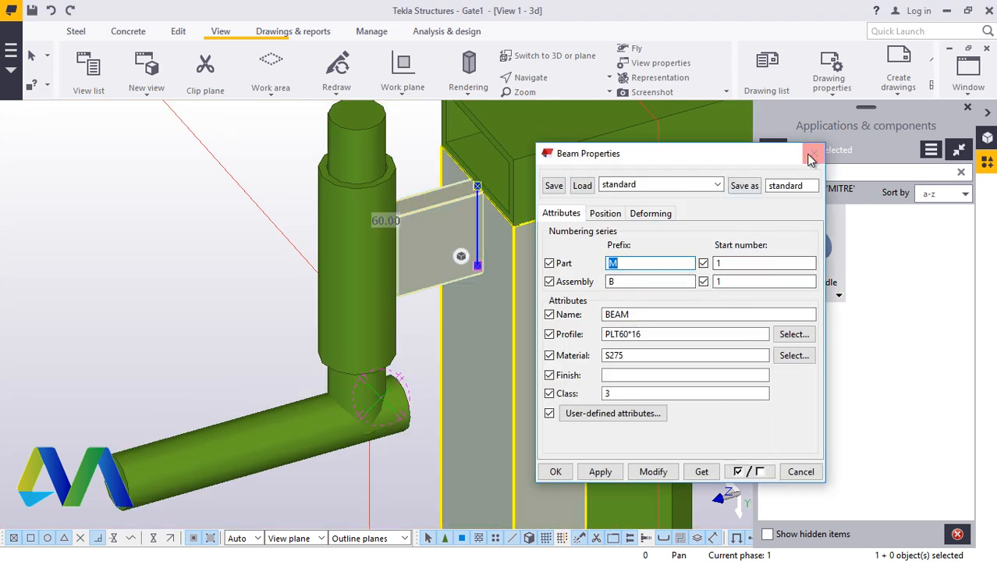
left_click(812, 157)
left_click(420, 320)
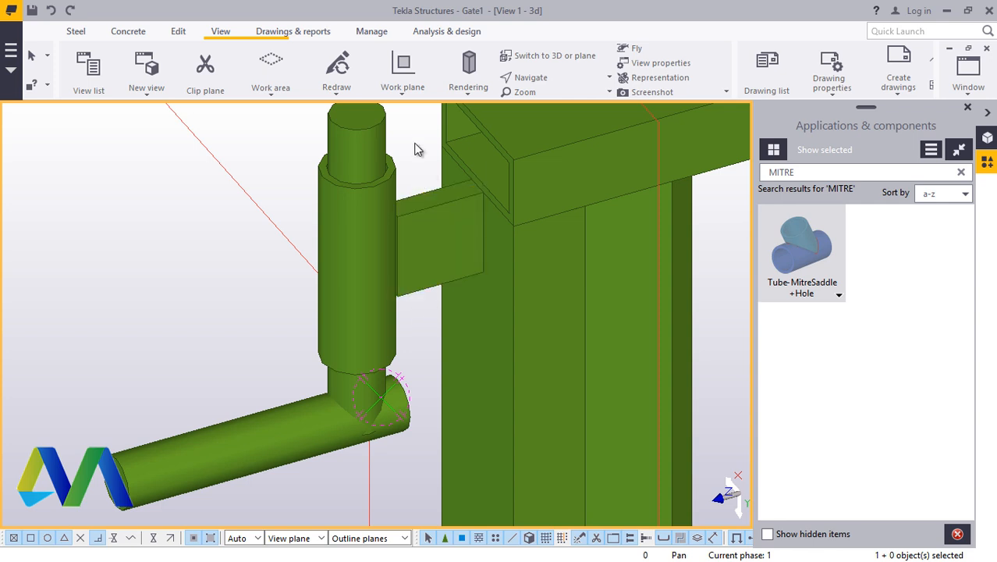
Select the pipe, pin, rod and connecting plate of the hinge and linearly copy them three times with a dY of 800
left_click(265, 452)
middle_click_drag(265, 452, 193, 337, "ctrl")
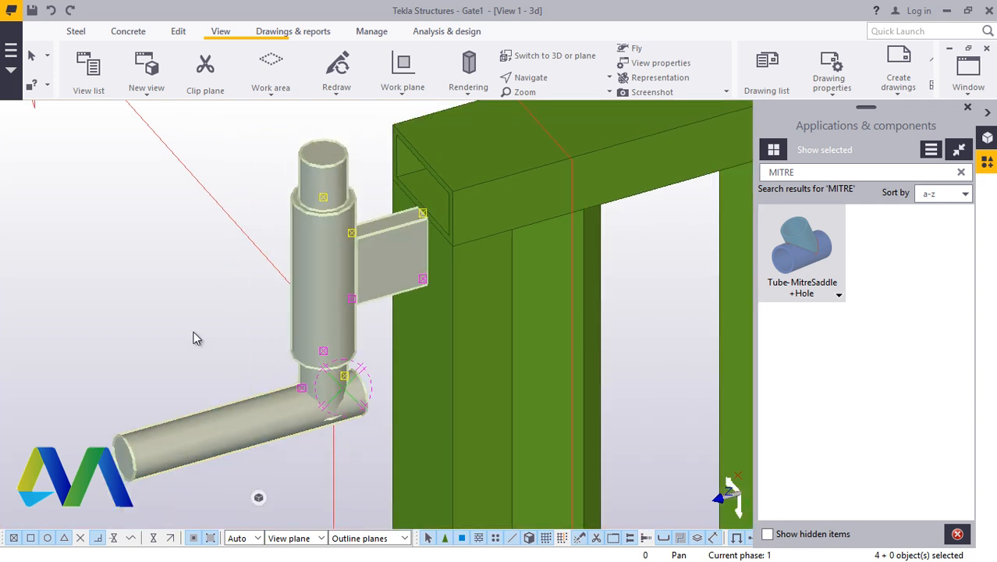
left_click(966, 110)
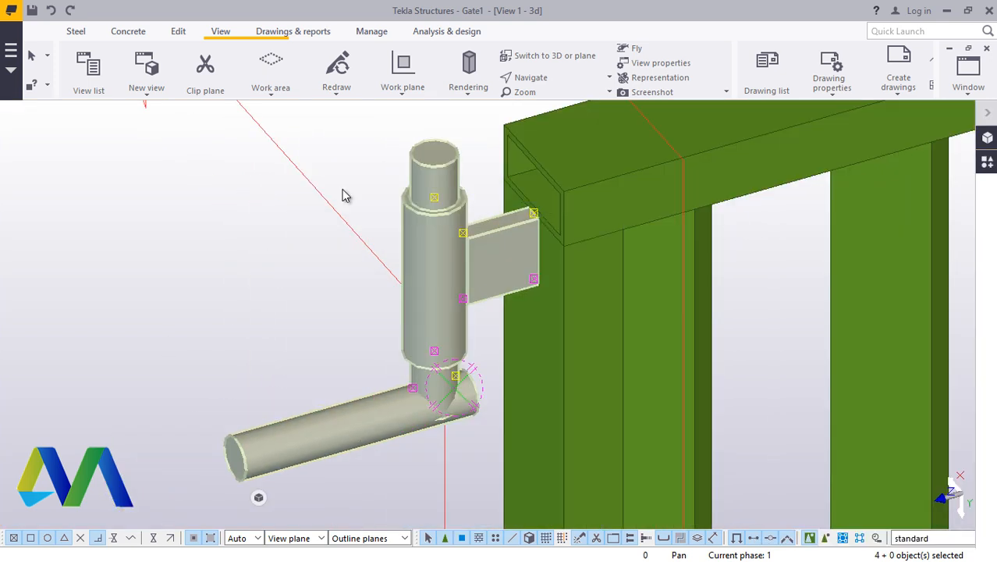
right_click(264, 186)
mouse_move(320, 229)
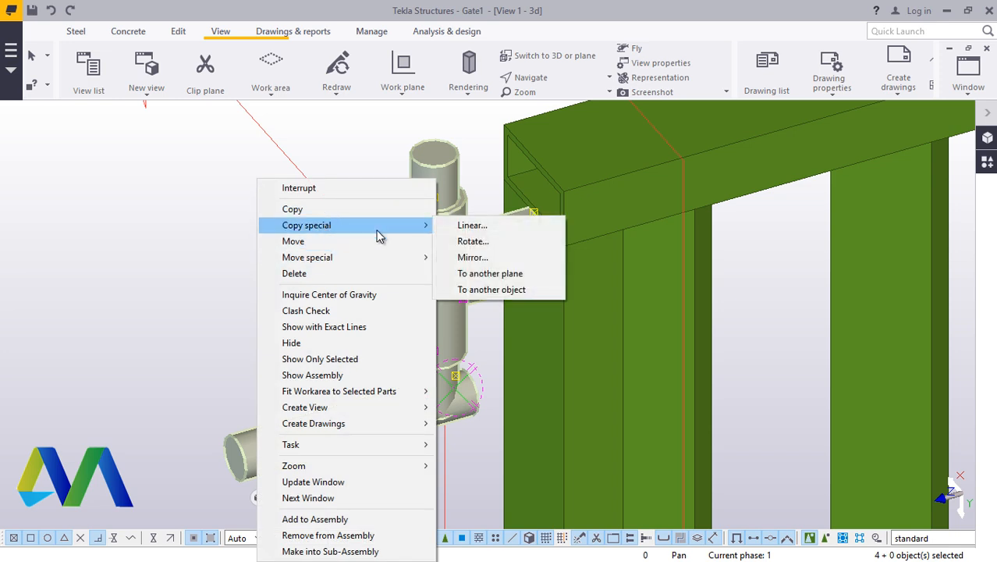
left_click(476, 224)
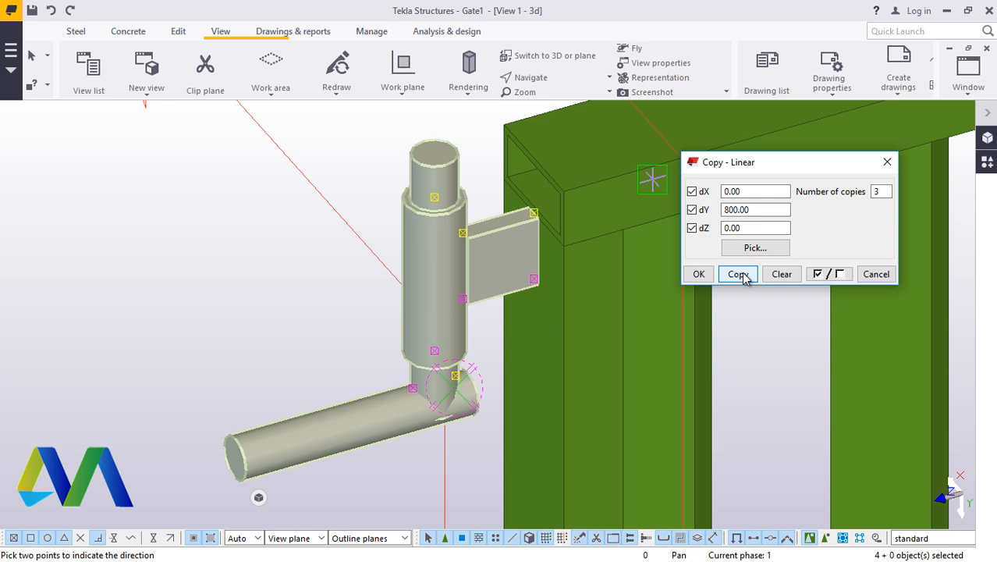
scroll(346, 320, "down", 3)
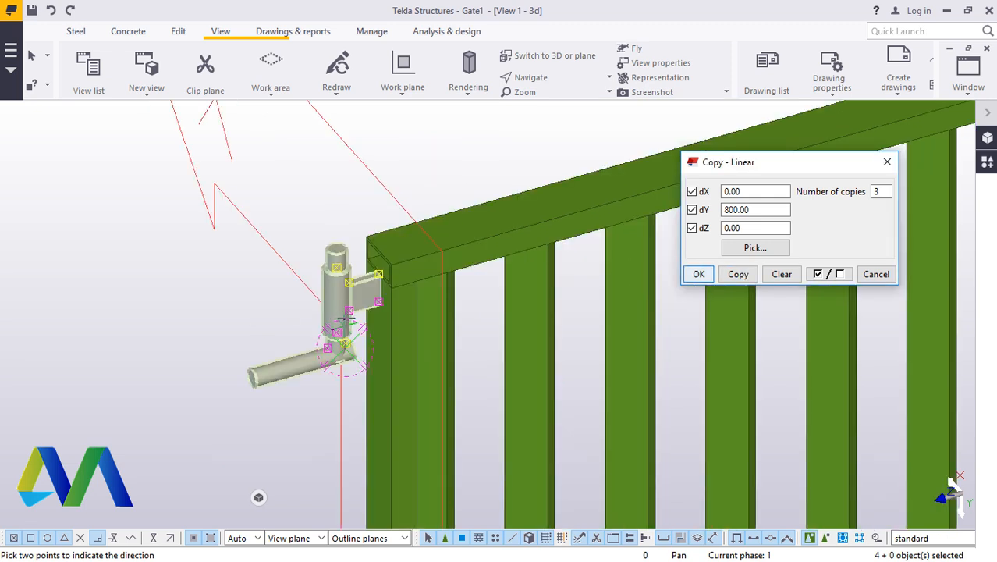
scroll(436, 332, "down", 4)
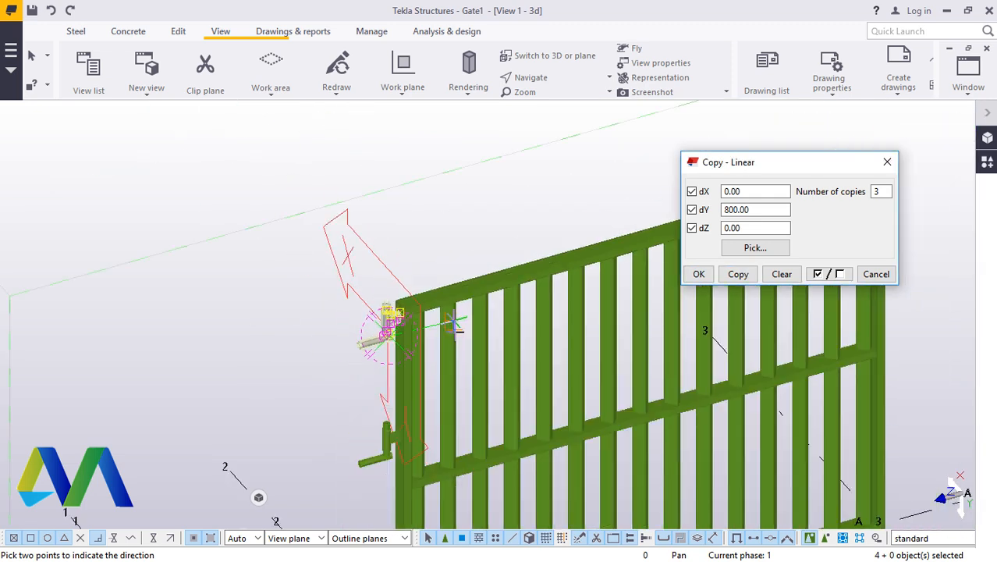
left_click(708, 275)
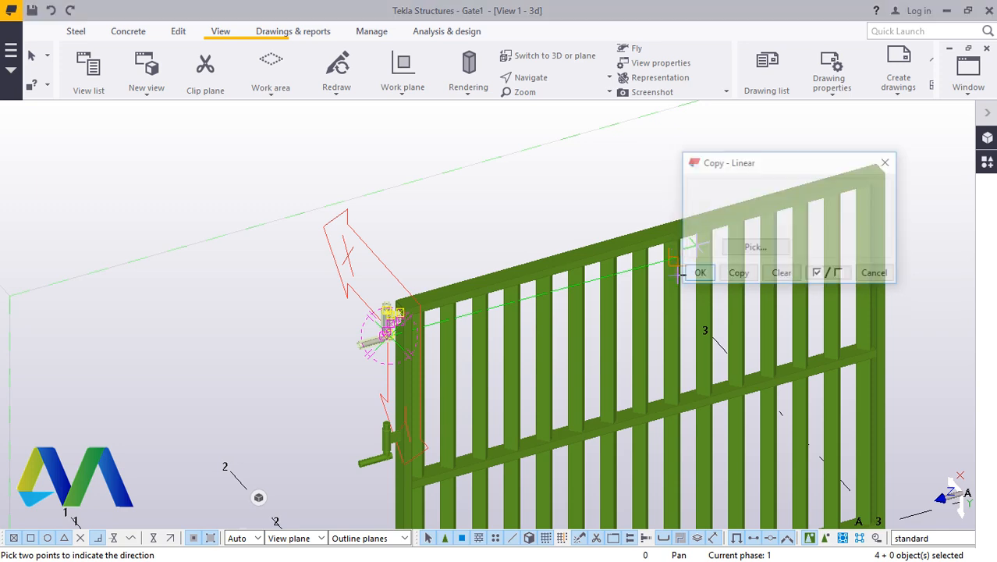
right_click(191, 256)
left_click(230, 266)
Examine the copied hinges along the gate post, especially the lowest one's position relative to the gate's bottom rail
scroll(456, 232, "down", 1)
scroll(456, 233, "down", 3)
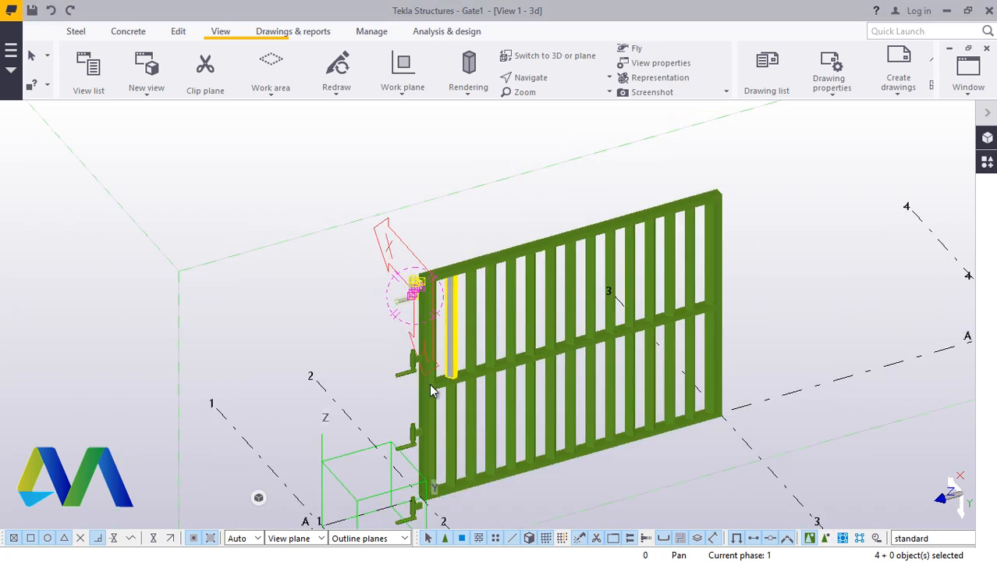
scroll(431, 392, "up", 4)
scroll(458, 328, "down", 6)
scroll(435, 452, "up", 5)
scroll(435, 459, "up", 3)
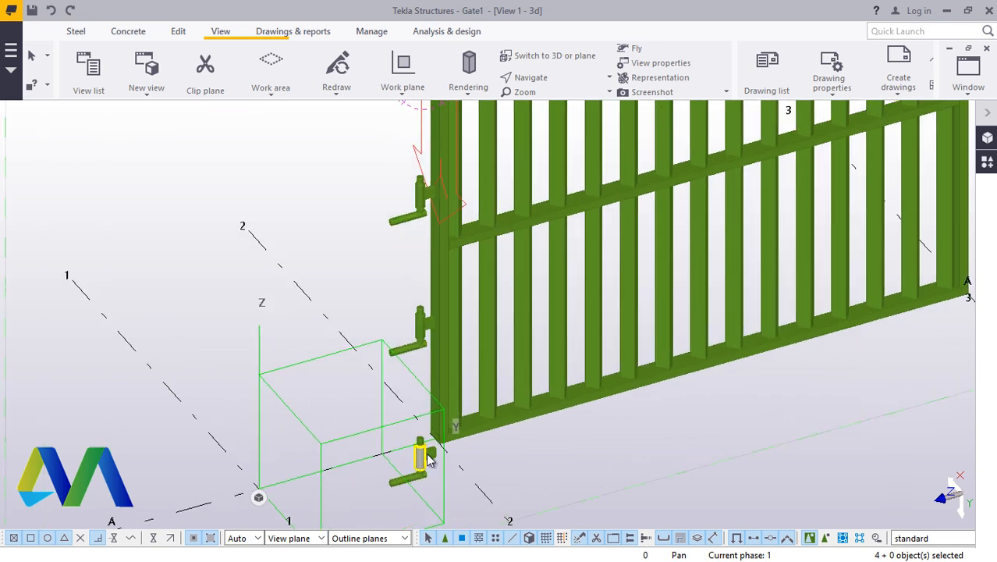
scroll(435, 460, "down", 3)
scroll(436, 463, "up", 2)
scroll(413, 504, "up", 4)
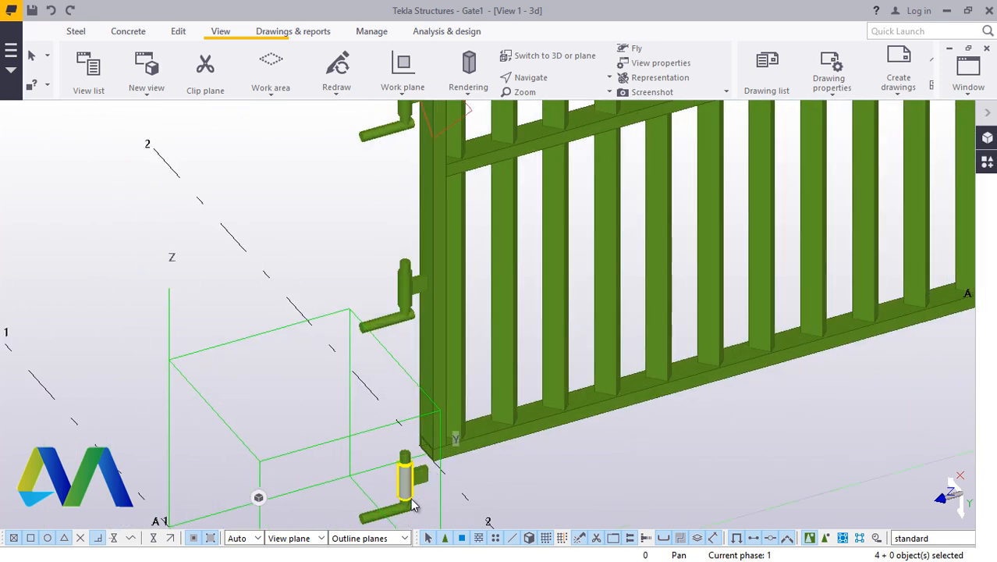
scroll(441, 489, "down", 7)
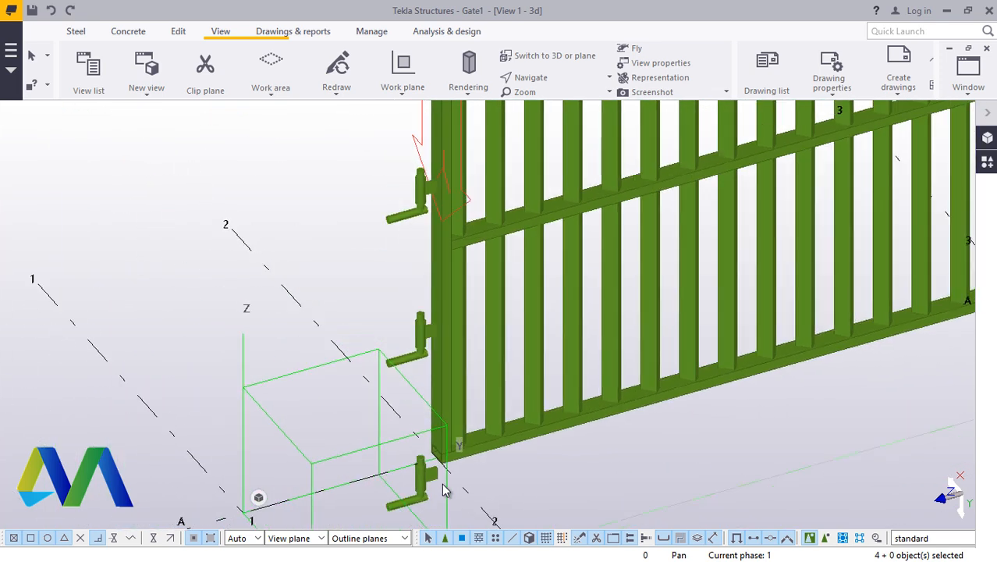
Undo the existing hinge copies and linearly copy the top hinge's four parts three times with a dY of 900
scroll(434, 234, "up", 2)
scroll(434, 209, "up", 2)
scroll(396, 234, "up", 3)
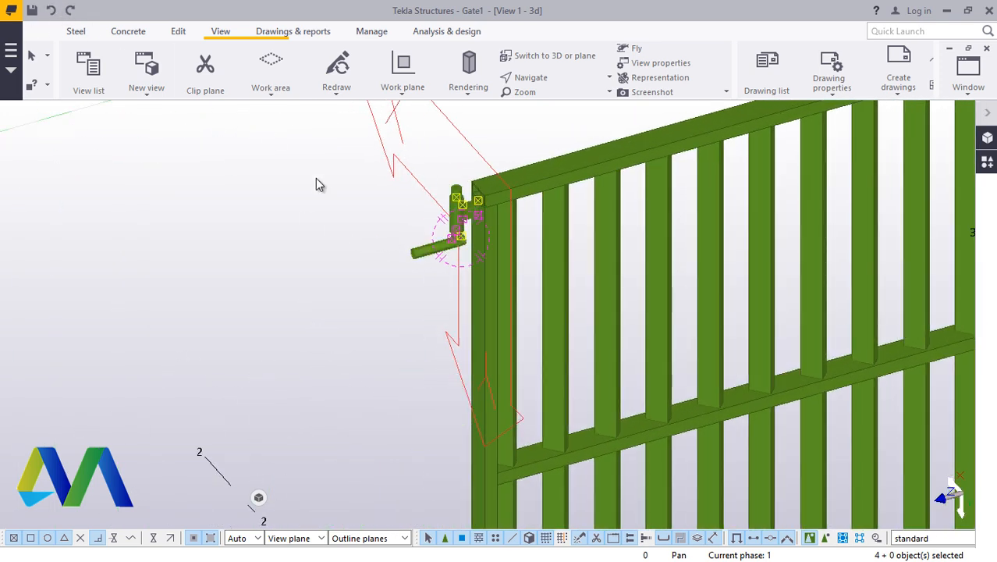
scroll(436, 207, "up", 6)
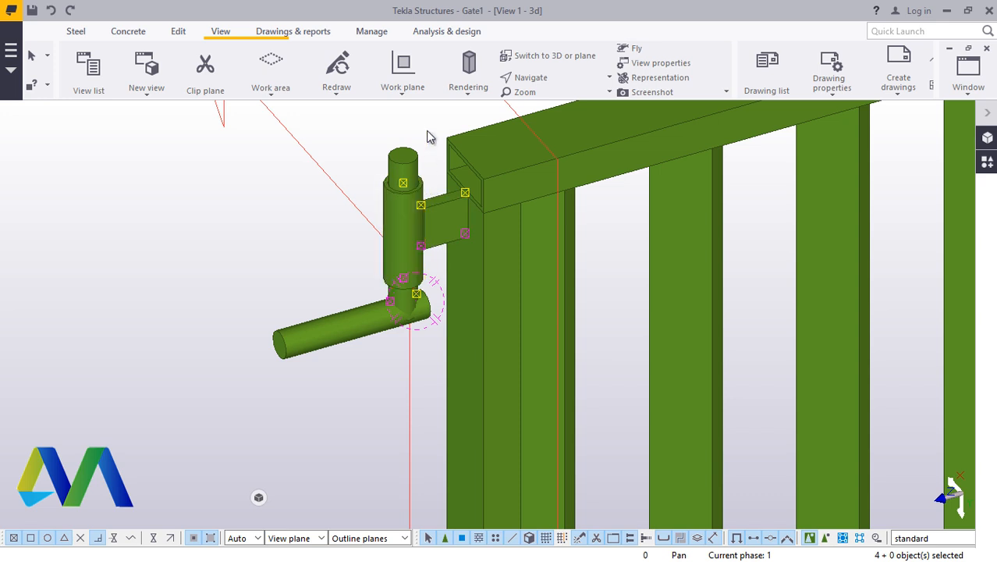
left_click_drag(428, 123, 235, 365)
right_click(159, 247)
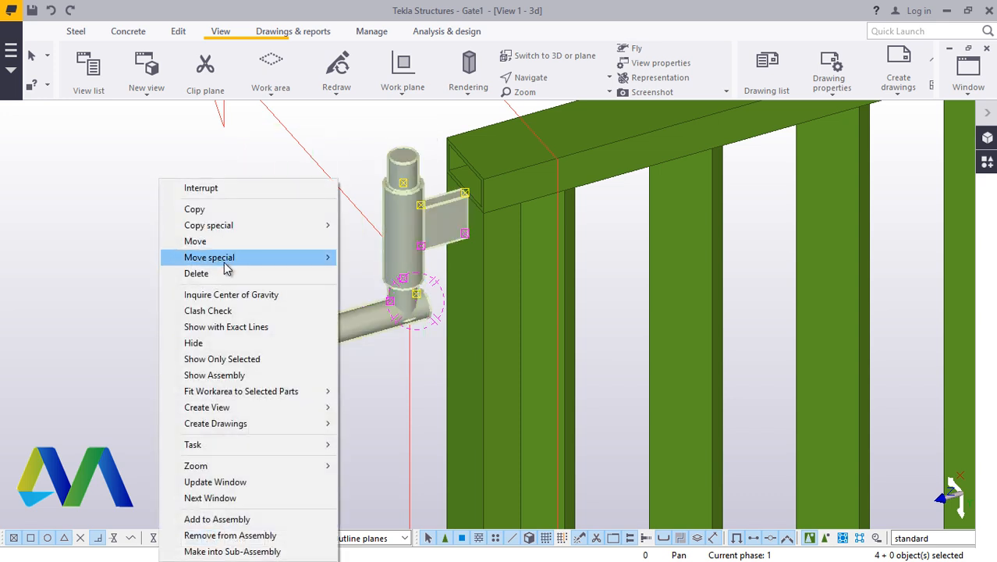
mouse_move(228, 233)
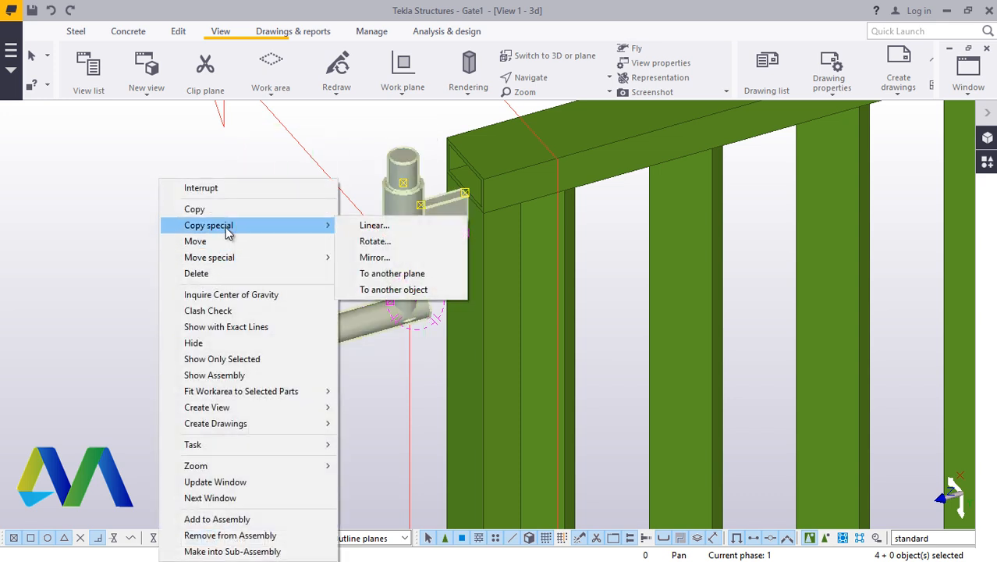
left_click(388, 226)
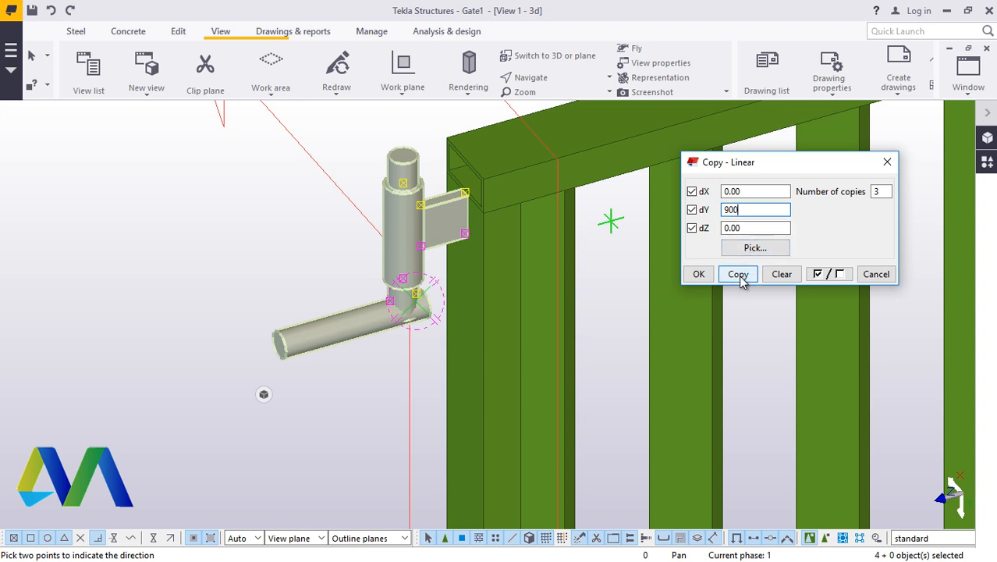
left_click(699, 274)
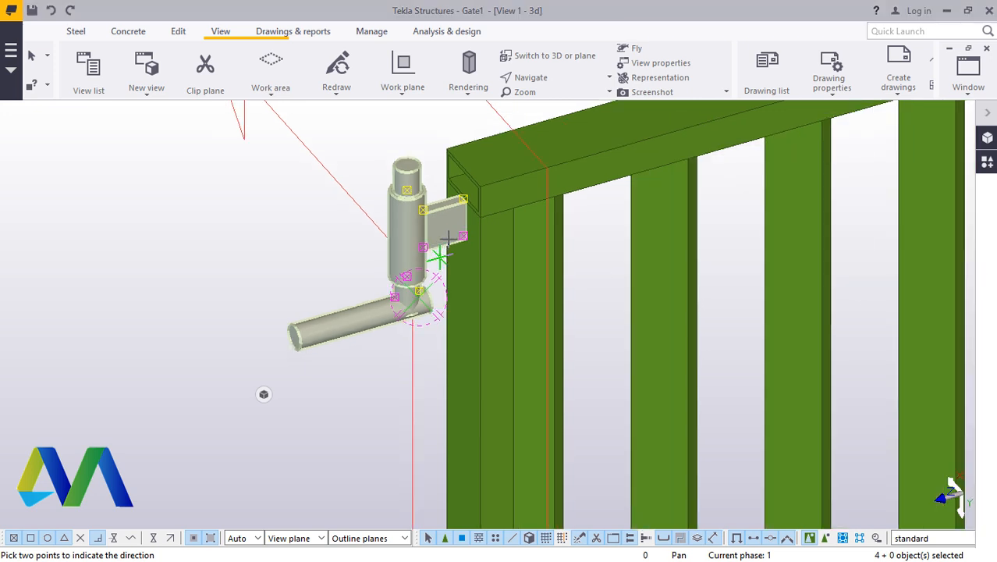
middle_click_drag(438, 256, 267, 256, "ctrl")
right_click(267, 256)
left_click(306, 269)
Delete the lowest hinge copy, which lies below the gate's bottom rail
scroll(453, 156, "down", 5)
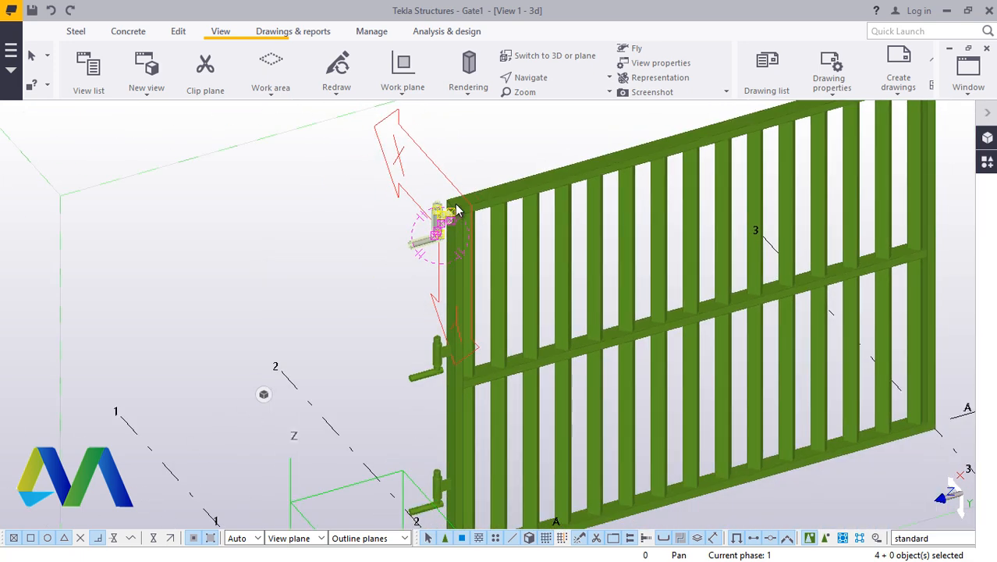
scroll(468, 401, "up", 4)
scroll(462, 398, "down", 5)
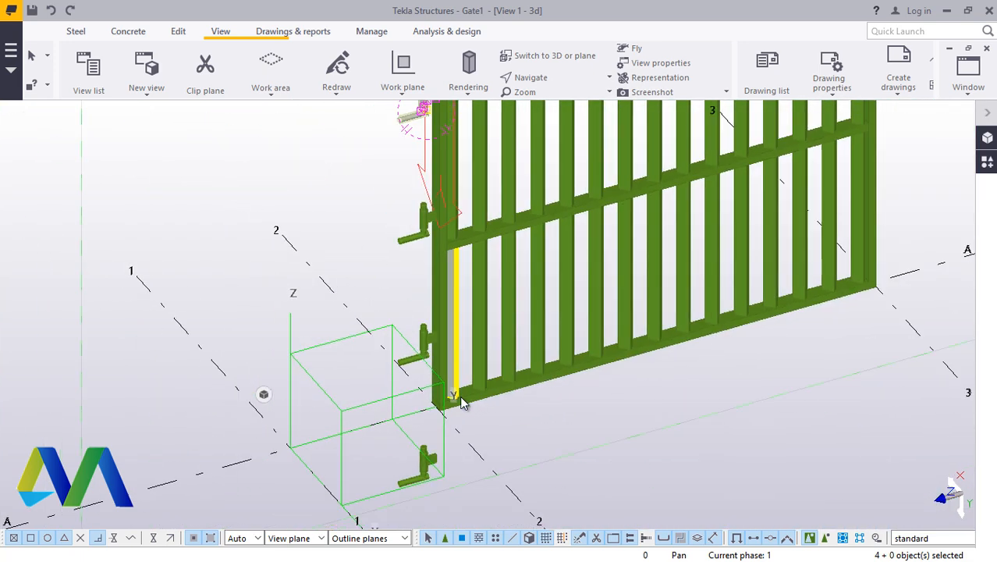
scroll(425, 494, "up", 2)
scroll(429, 468, "up", 4)
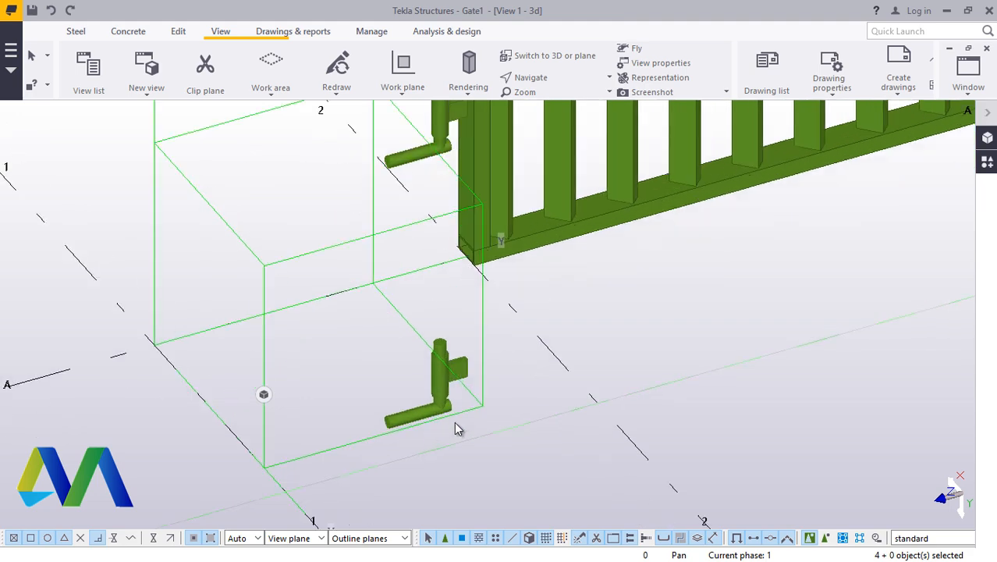
right_click(359, 335)
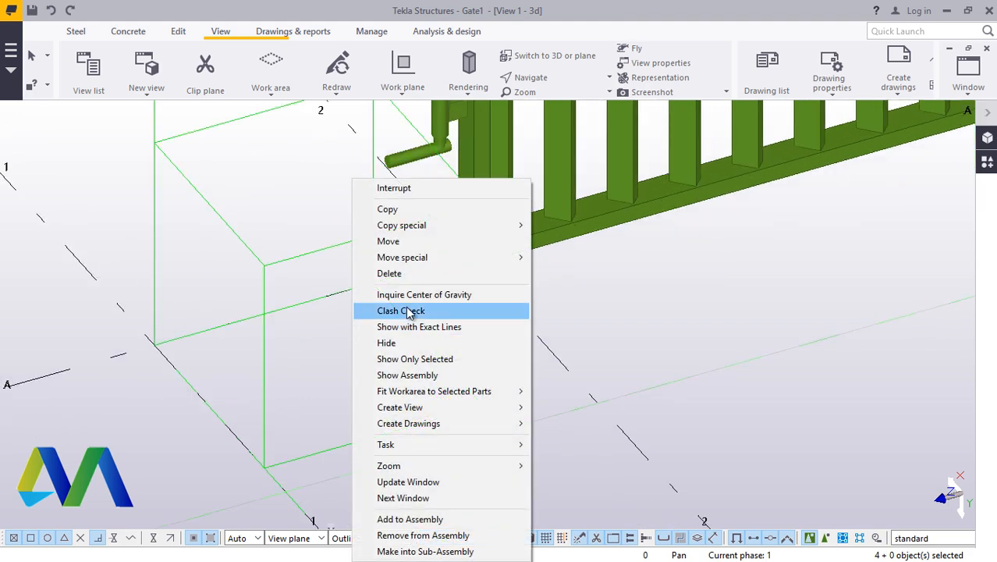
left_click(383, 272)
Examine how the lowest remaining hinge's connecting plate meets the gate post
scroll(464, 223, "down", 2)
scroll(460, 280, "up", 7)
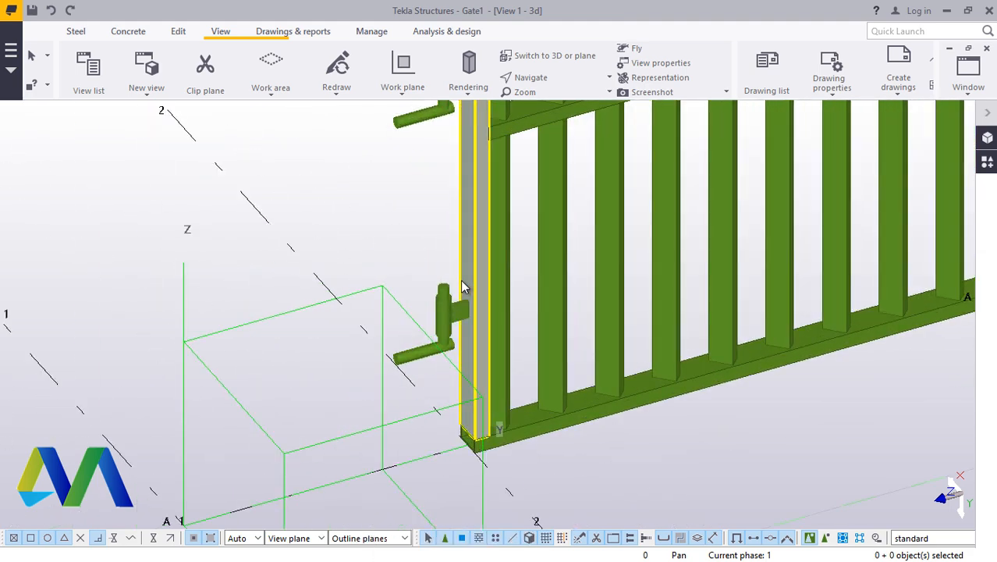
scroll(466, 329, "up", 1)
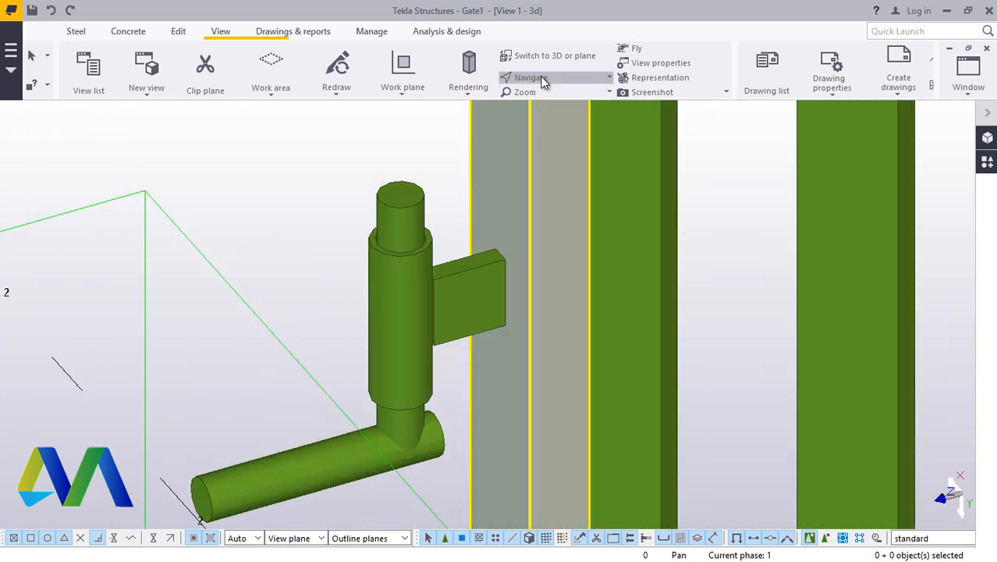
left_click(544, 80)
left_click(563, 100)
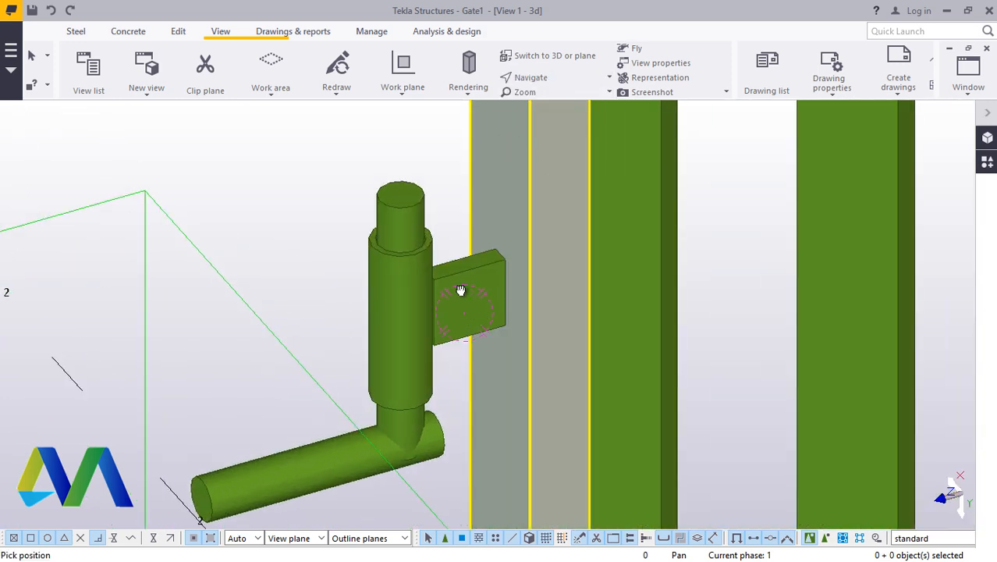
left_click_drag(460, 290, 406, 213)
right_click(354, 195)
left_click(382, 204)
left_click(342, 165)
scroll(417, 329, "down", 2)
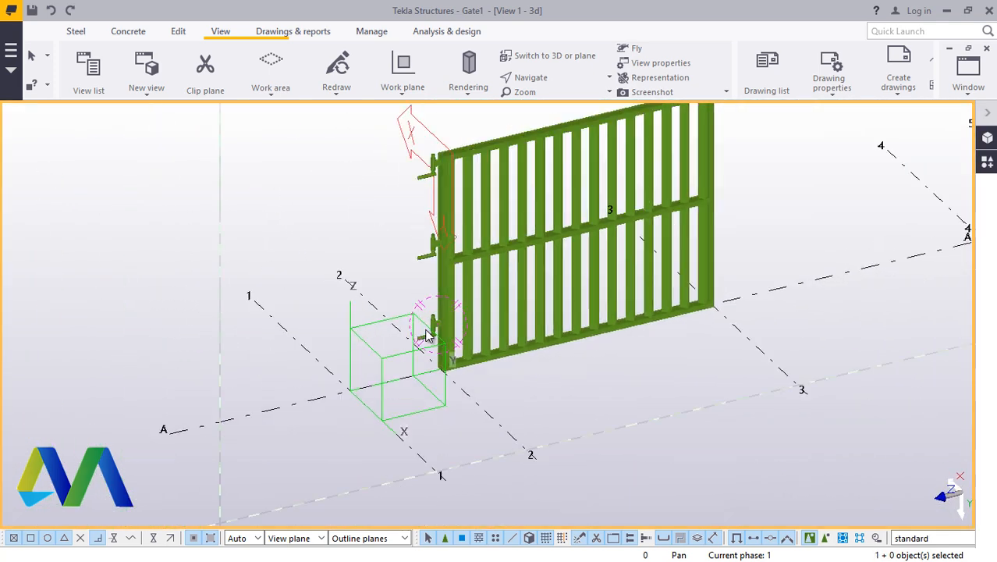
Examine the spacing of the three hinges along the gate post and the free ends of their rods
middle_click_drag(427, 333, 427, 362)
scroll(432, 196, "up", 4)
scroll(352, 216, "down", 2)
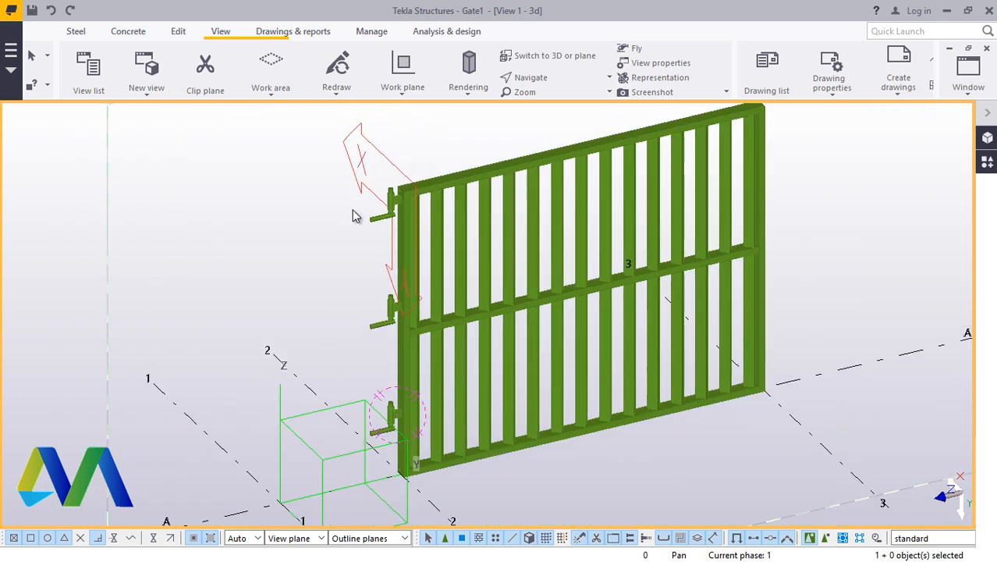
scroll(389, 224, "up", 2)
scroll(389, 224, "up", 4)
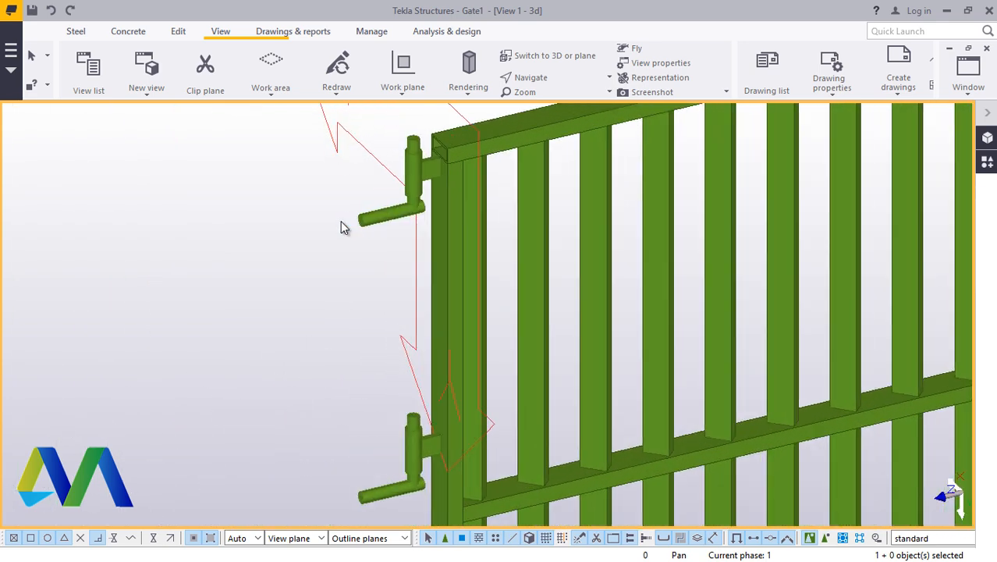
scroll(378, 218, "down", 1)
scroll(390, 234, "up", 2)
scroll(386, 227, "down", 4)
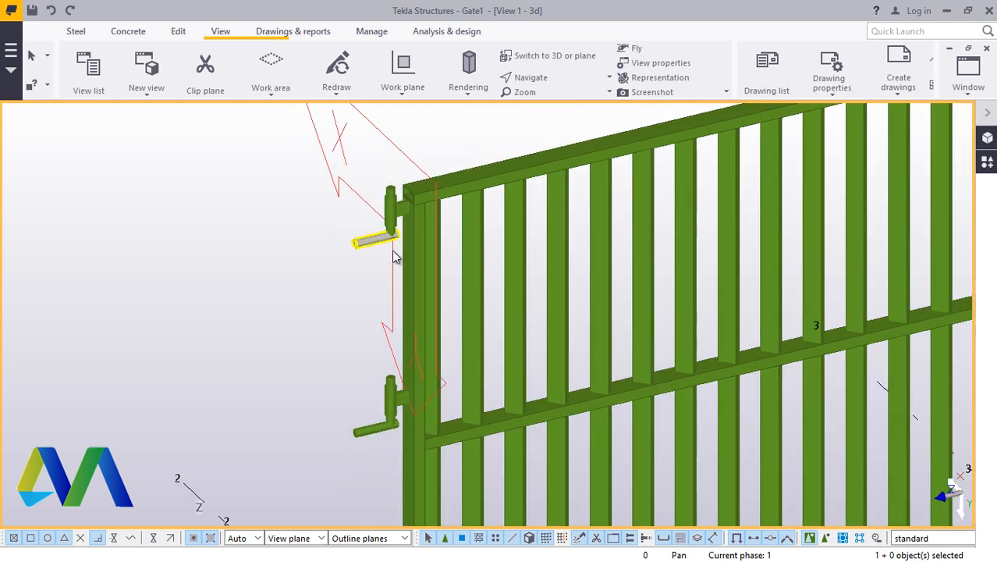
scroll(367, 453, "up", 3)
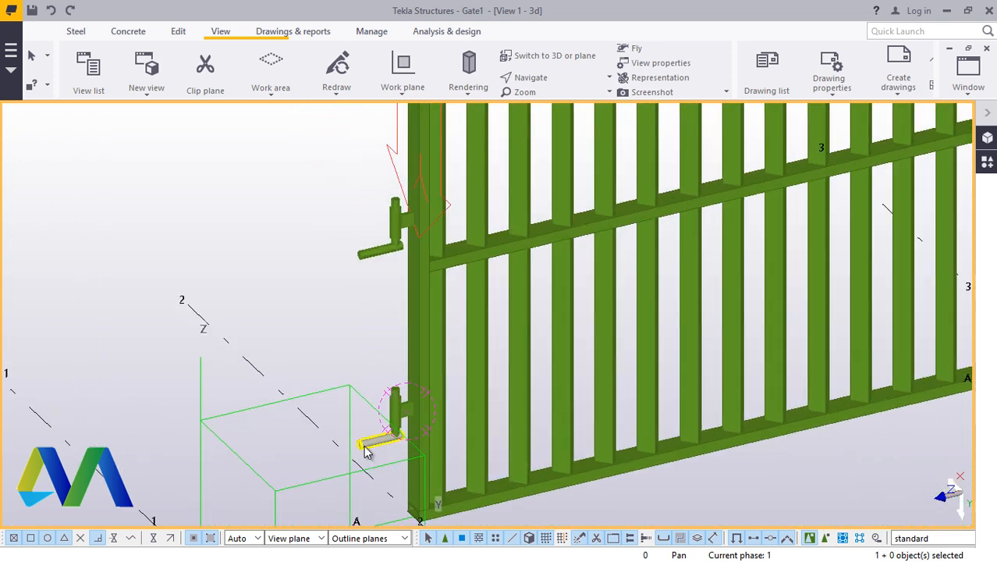
scroll(383, 390, "down", 1)
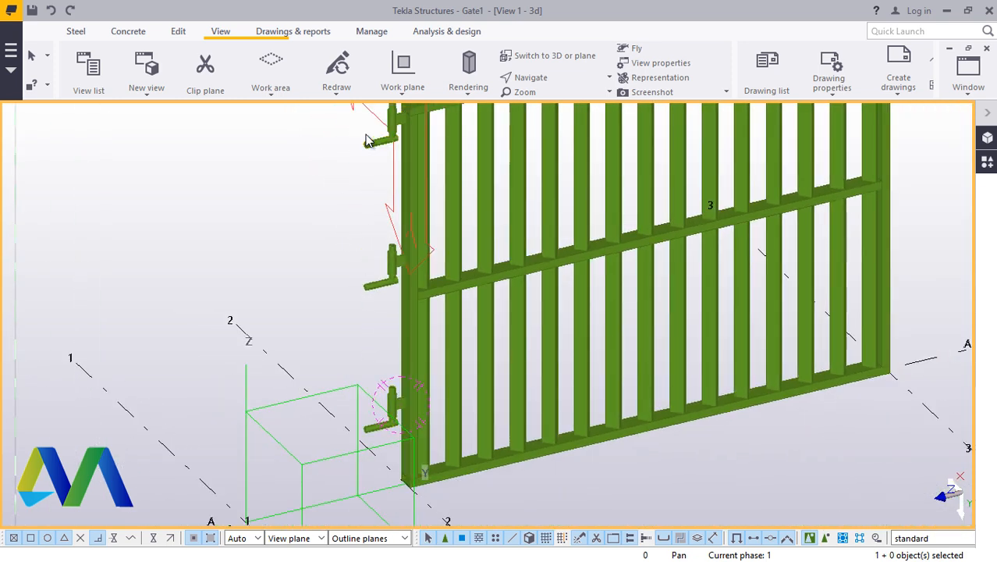
scroll(373, 291, "down", 1)
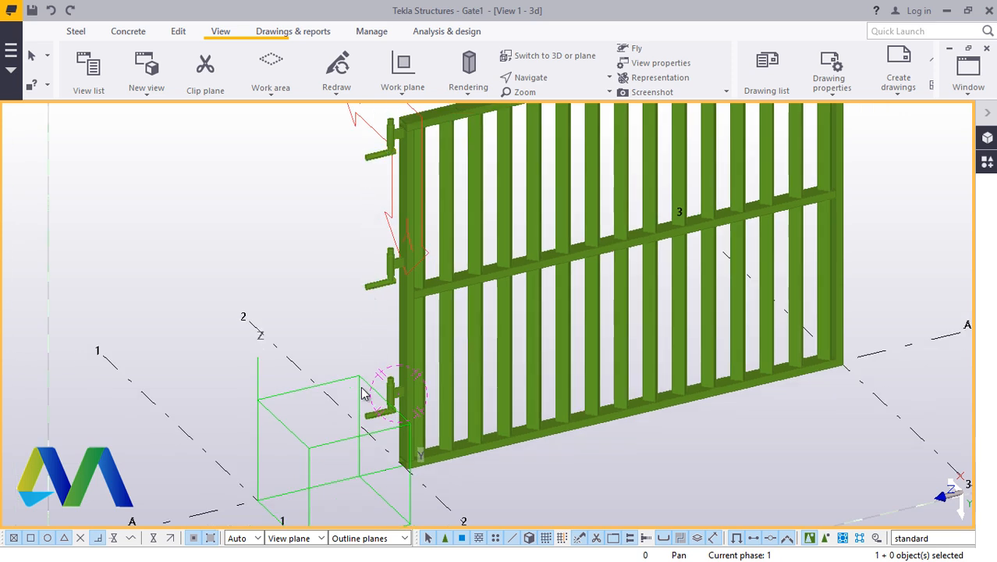
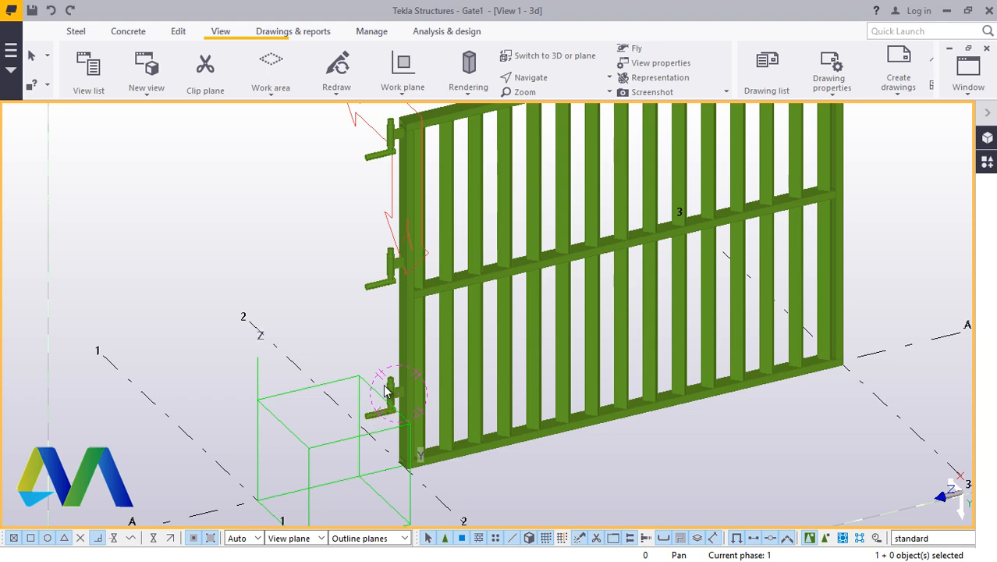
Place a vertical steel beam about 1835 mm long from the lowest hinge rod's free end to the top hinge rod's free end
left_click(76, 33)
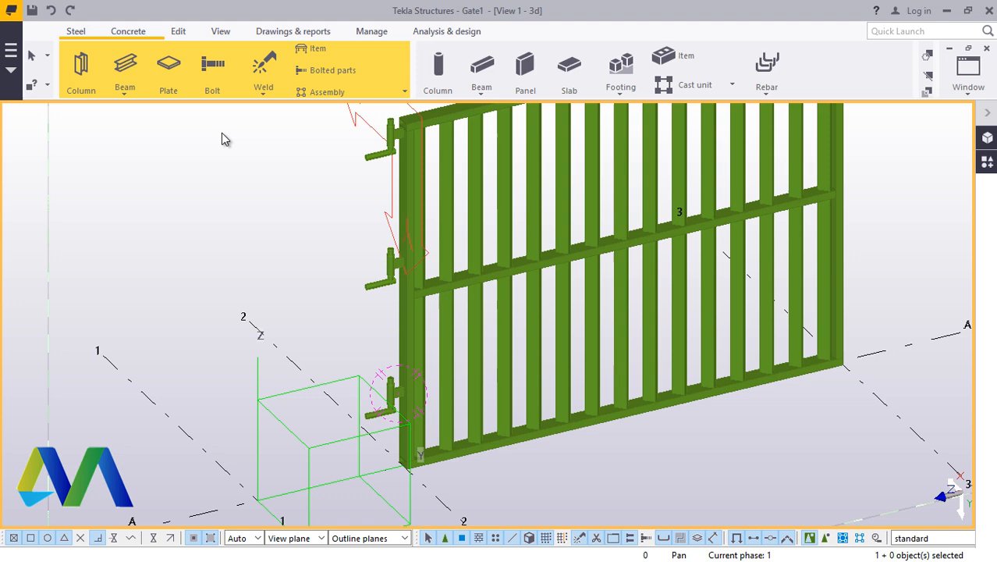
left_click(126, 91)
left_click(151, 113)
scroll(369, 416, "up", 10)
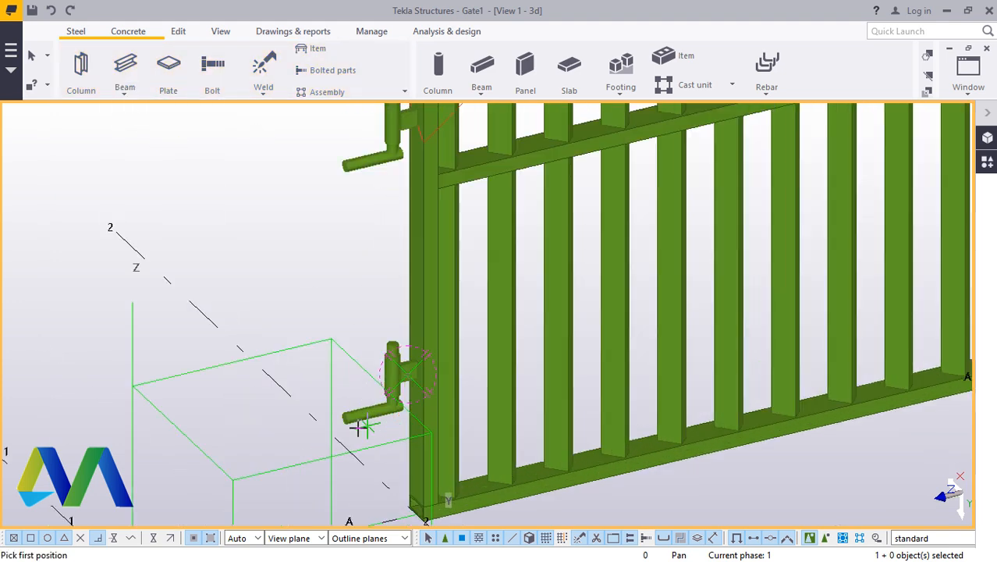
scroll(331, 429, "up", 10)
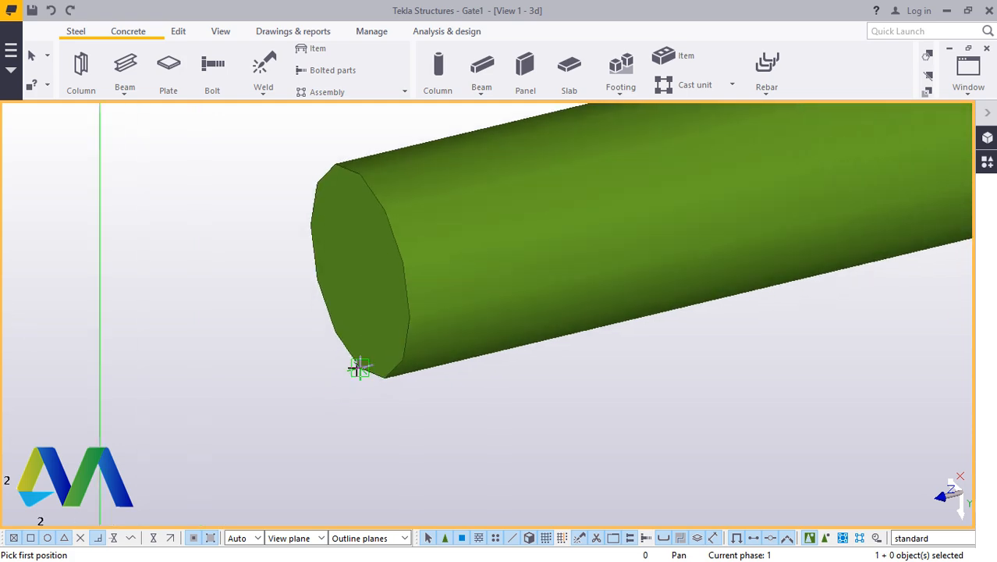
left_click(358, 368)
scroll(394, 406, "down", 10)
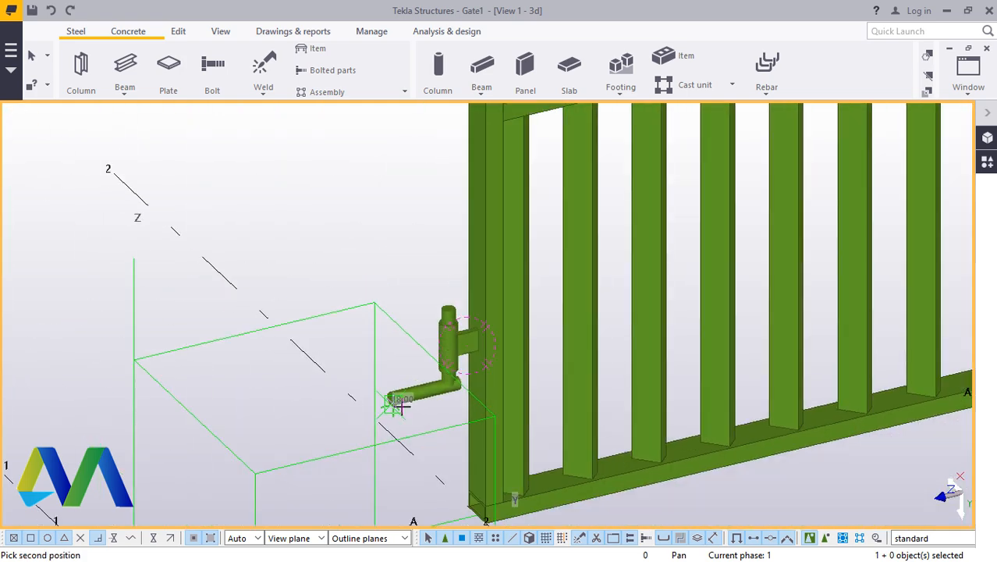
scroll(397, 406, "down", 6)
scroll(389, 254, "up", 8)
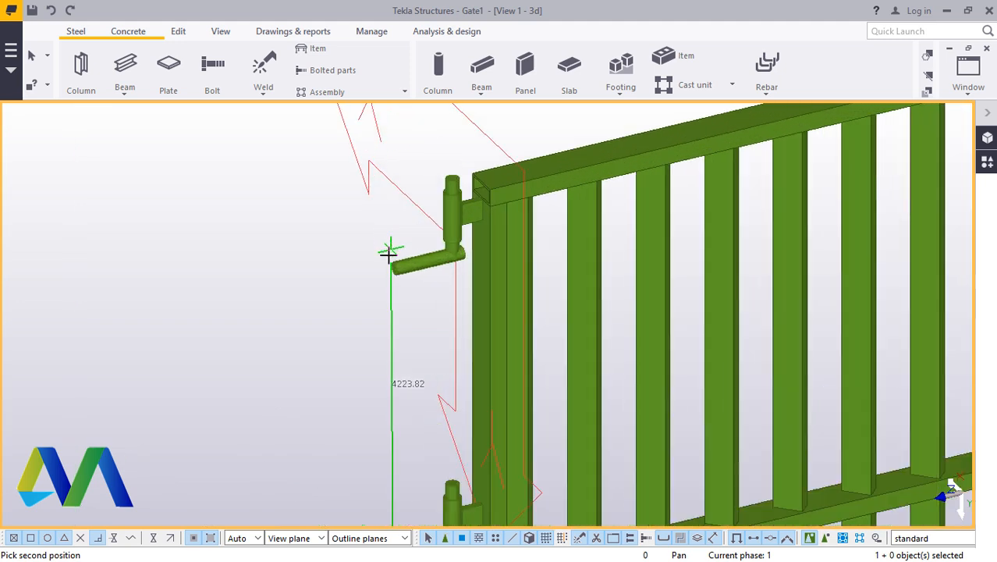
scroll(389, 254, "up", 10)
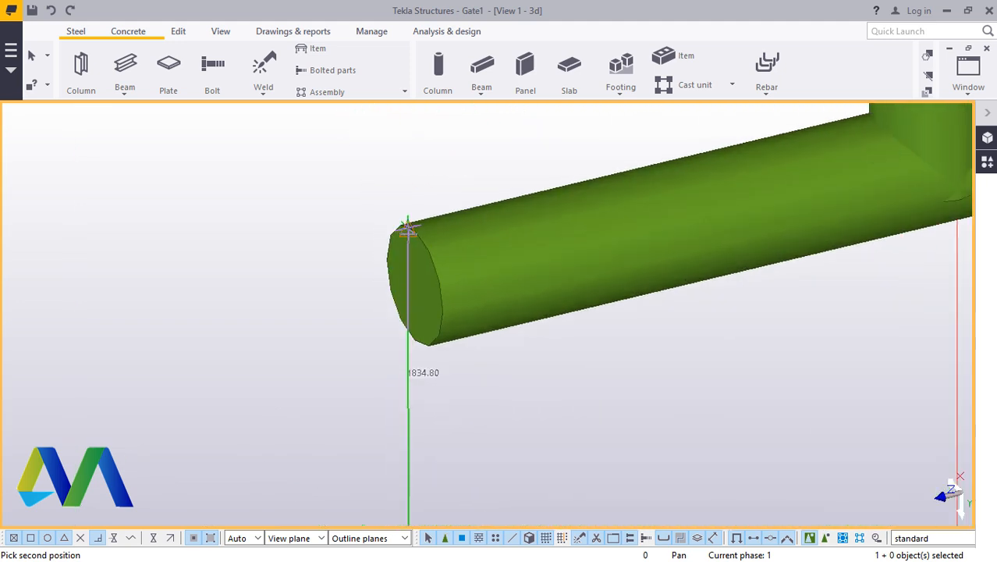
scroll(409, 230, "up", 5)
left_click(414, 223)
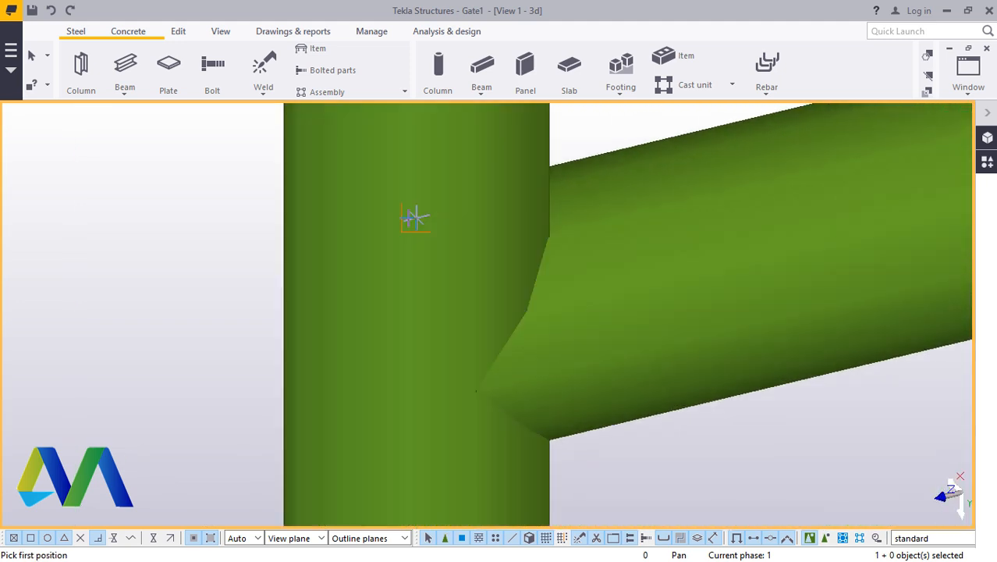
right_click(209, 229)
left_click(239, 238)
Change the vertical member's profile to the hot-rolled angle RSA75*50*8
scroll(345, 282, "down", 10)
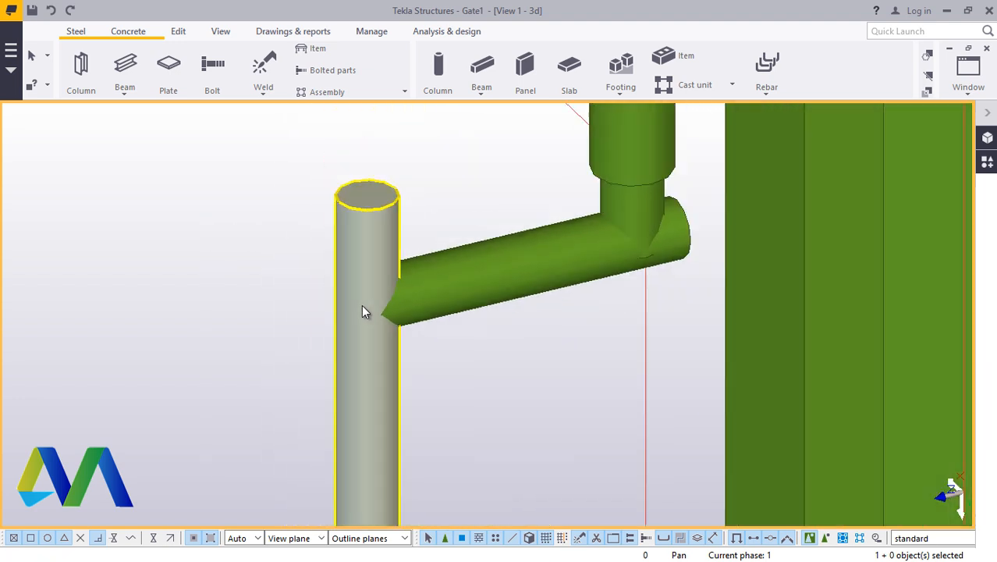
double_click(367, 249)
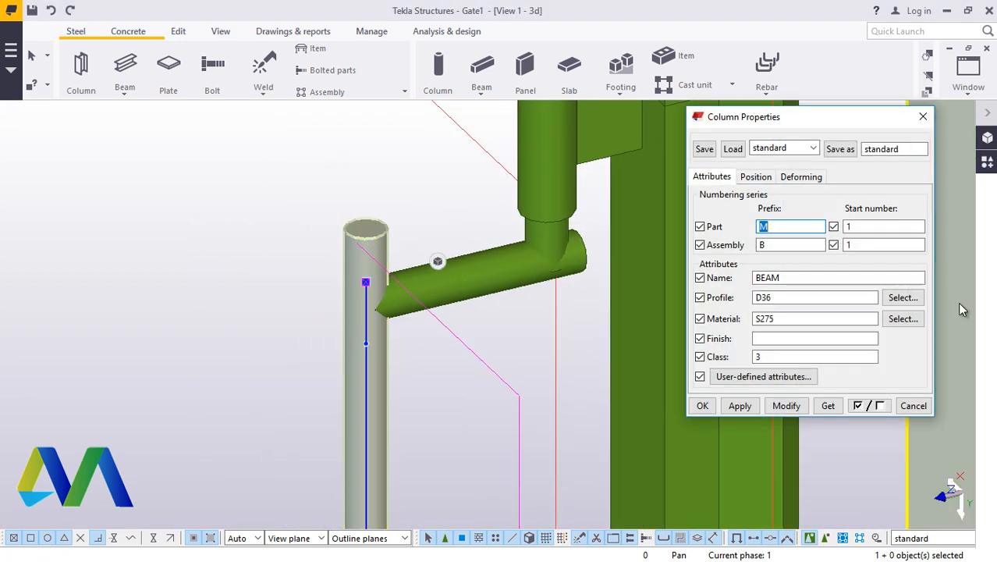
left_click(905, 297)
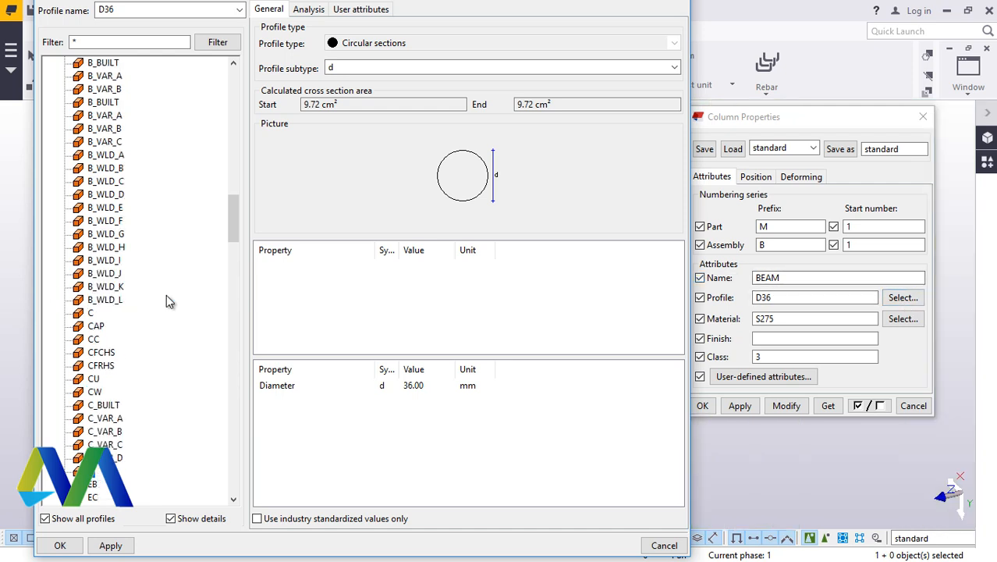
scroll(162, 273, "up", 15)
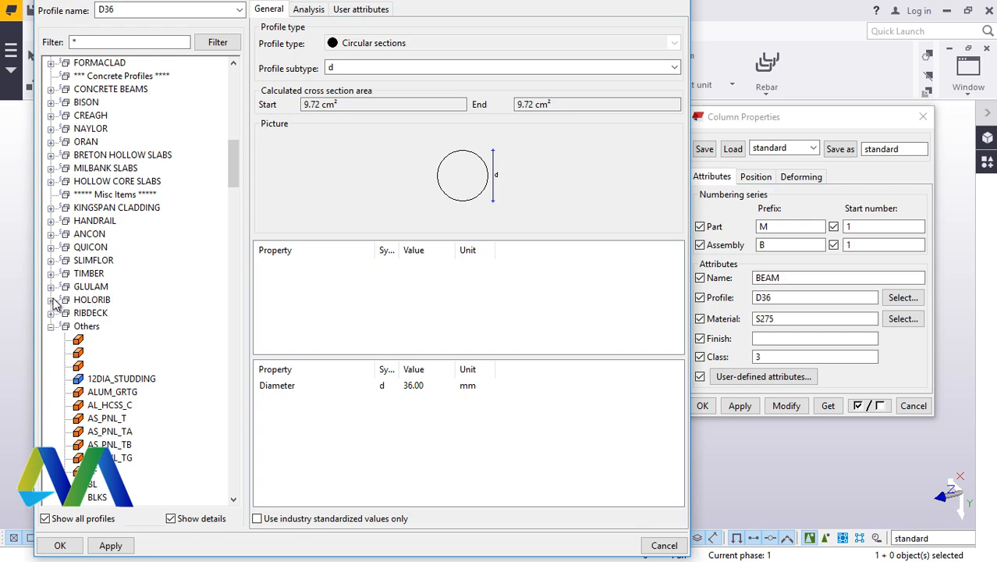
scroll(52, 306, "up", 13)
scroll(87, 234, "up", 2)
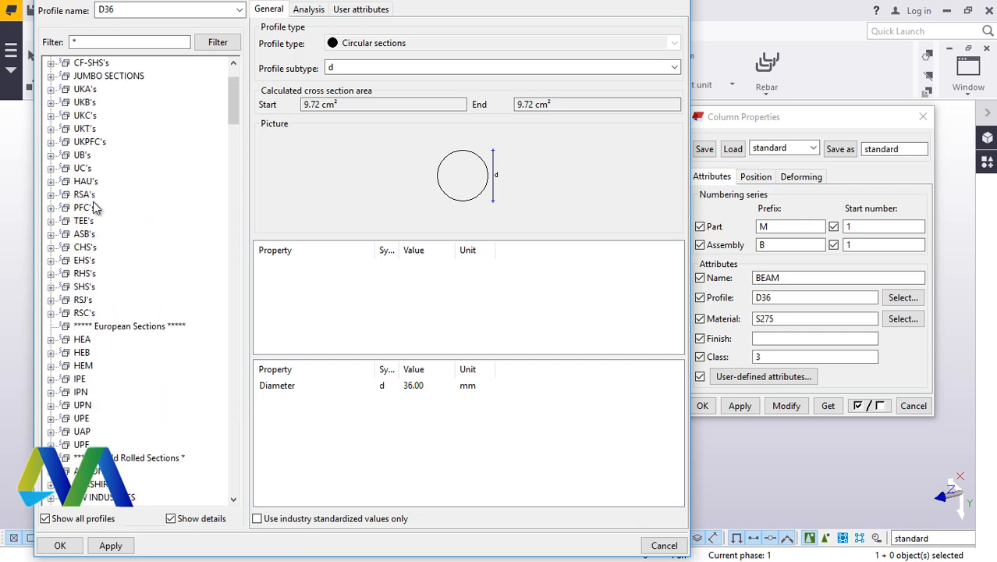
left_click(51, 194)
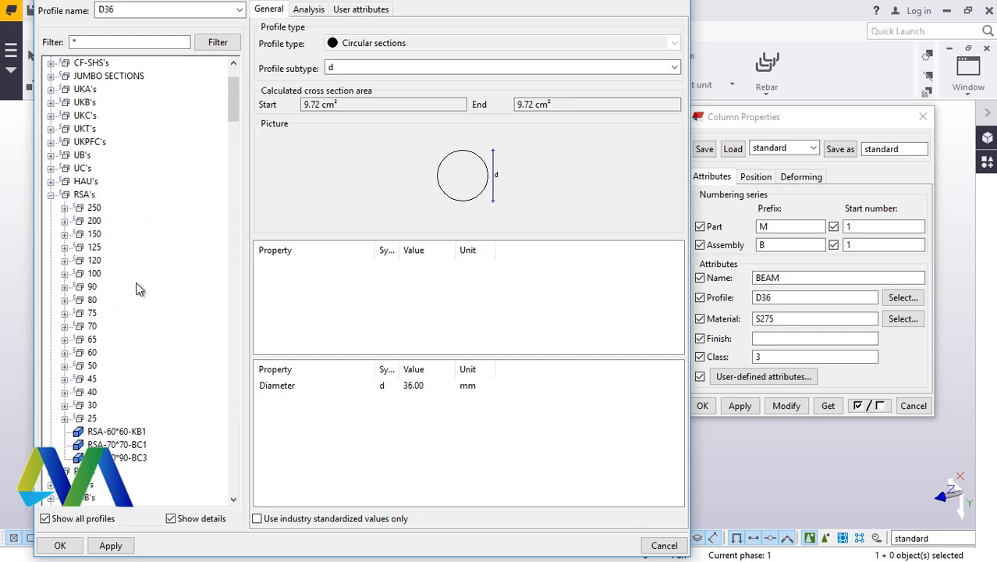
left_click(65, 313)
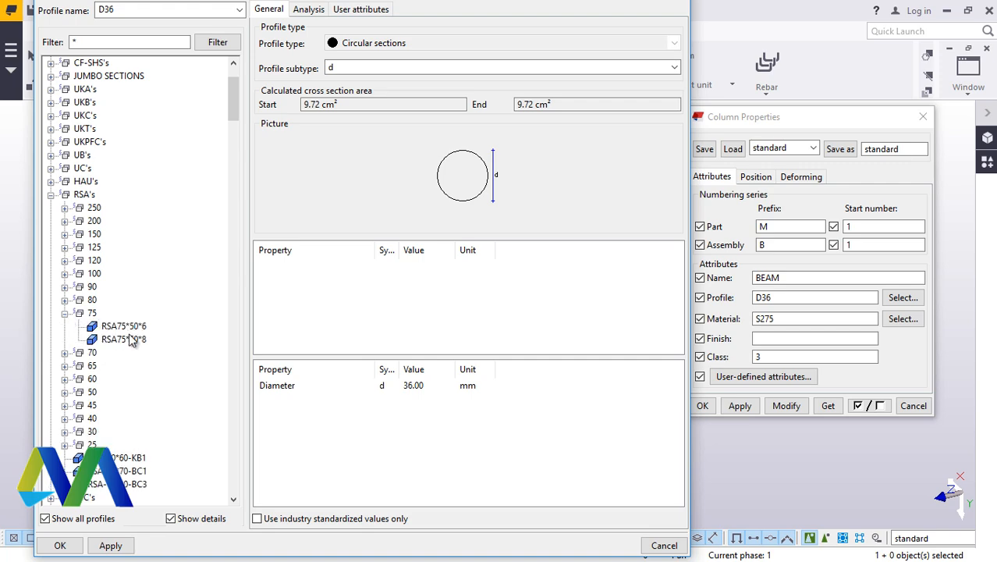
left_click(125, 339)
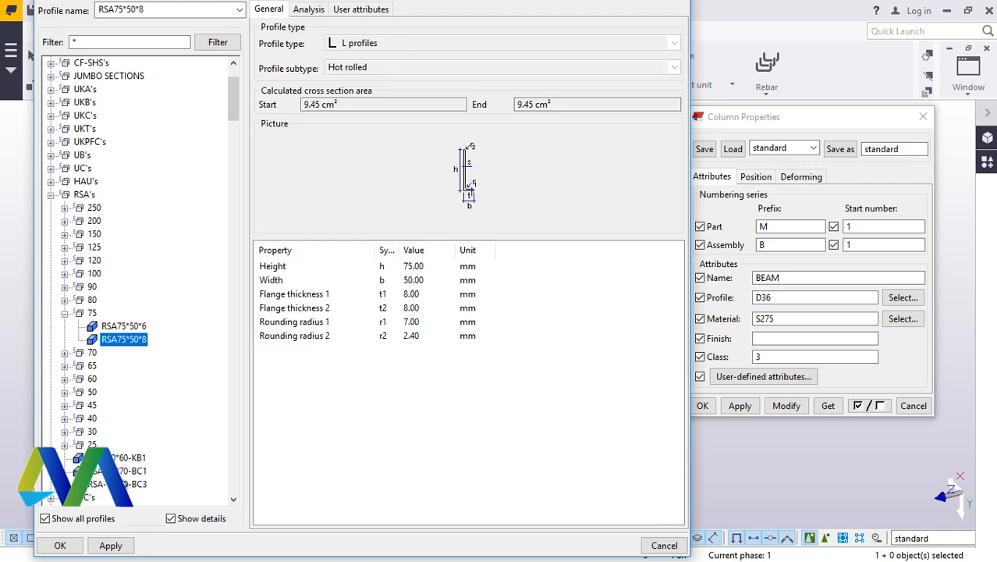
left_click(70, 550)
left_click(768, 406)
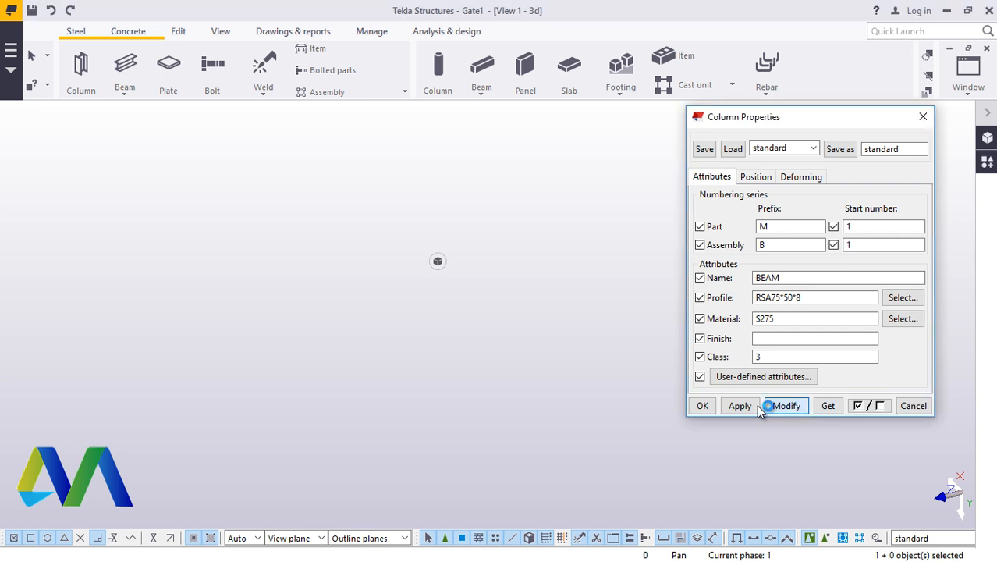
left_click(702, 406)
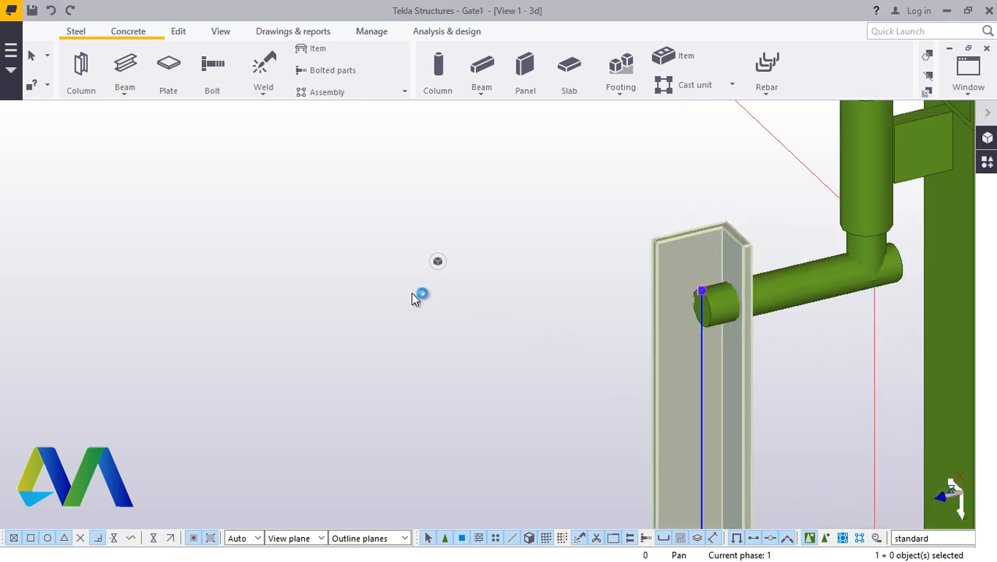
Try setting the vertical angle member's horizontal position to Right
scroll(493, 234, "down", 4)
scroll(508, 374, "up", 6)
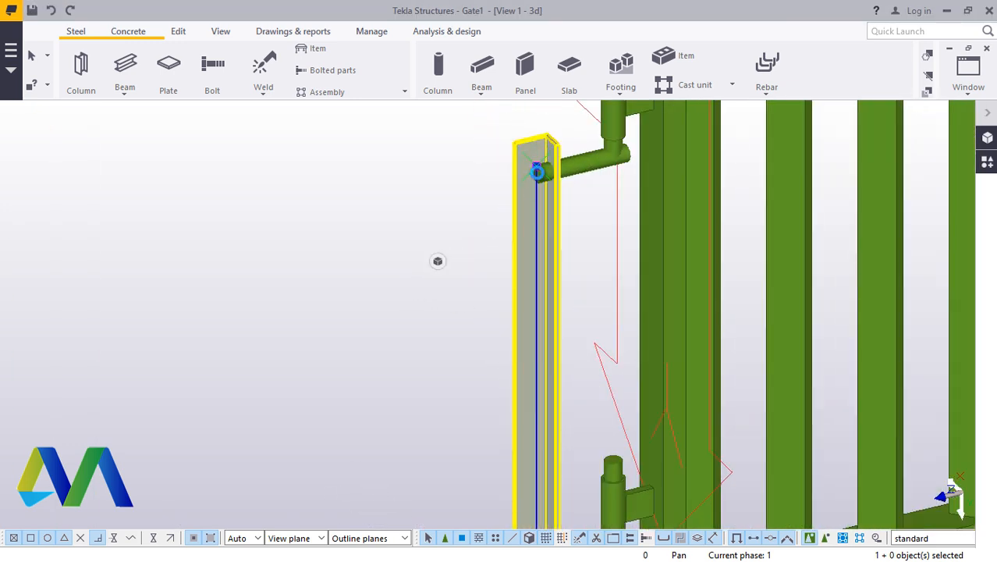
scroll(559, 186, "up", 2)
right_click(646, 229)
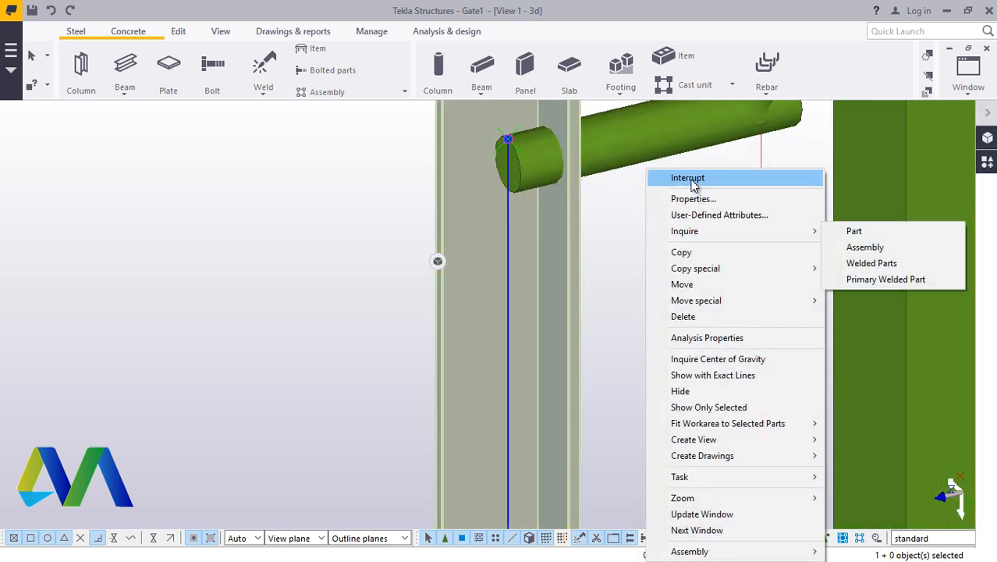
left_click(652, 178)
double_click(572, 218)
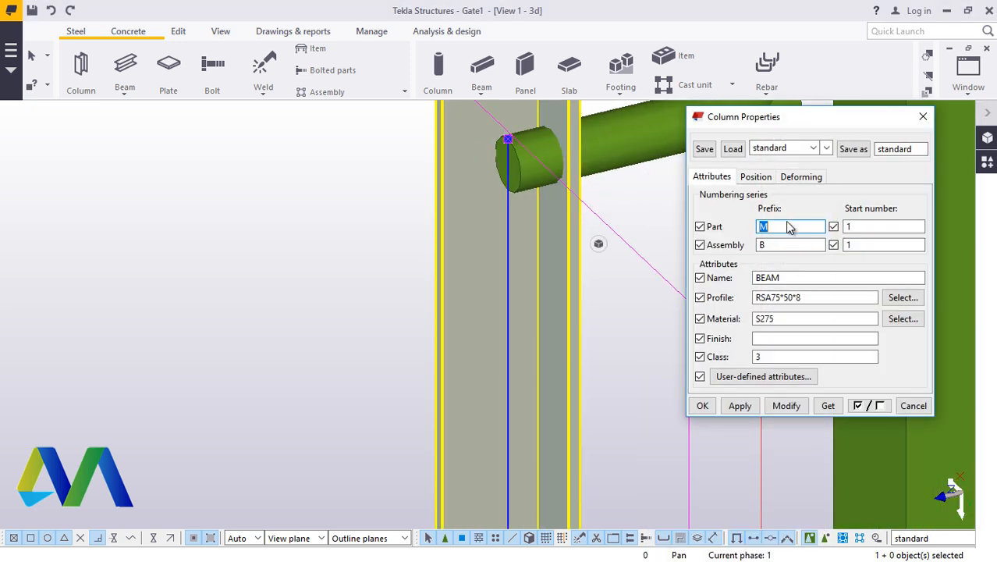
left_click(755, 178)
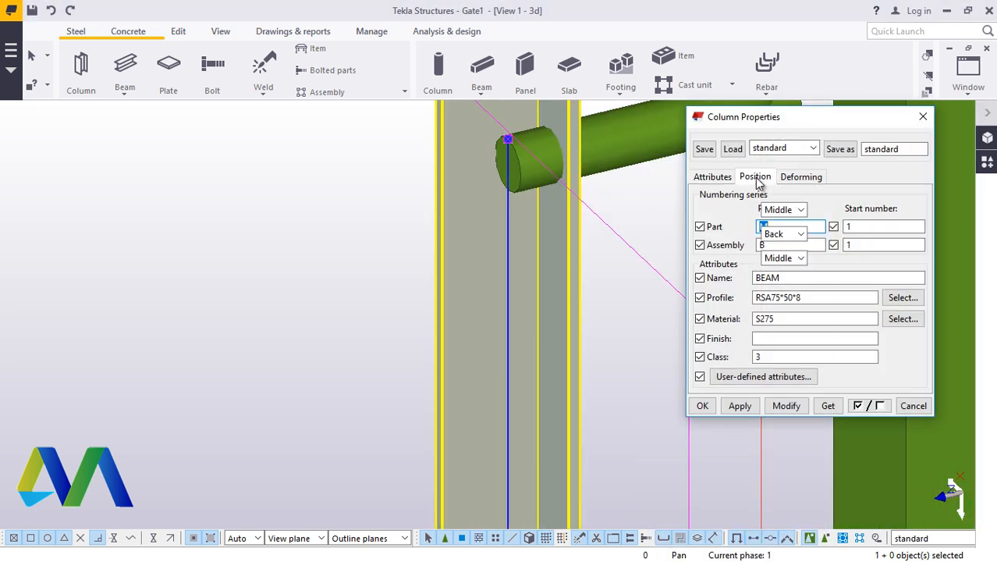
left_click(802, 260)
left_click(788, 298)
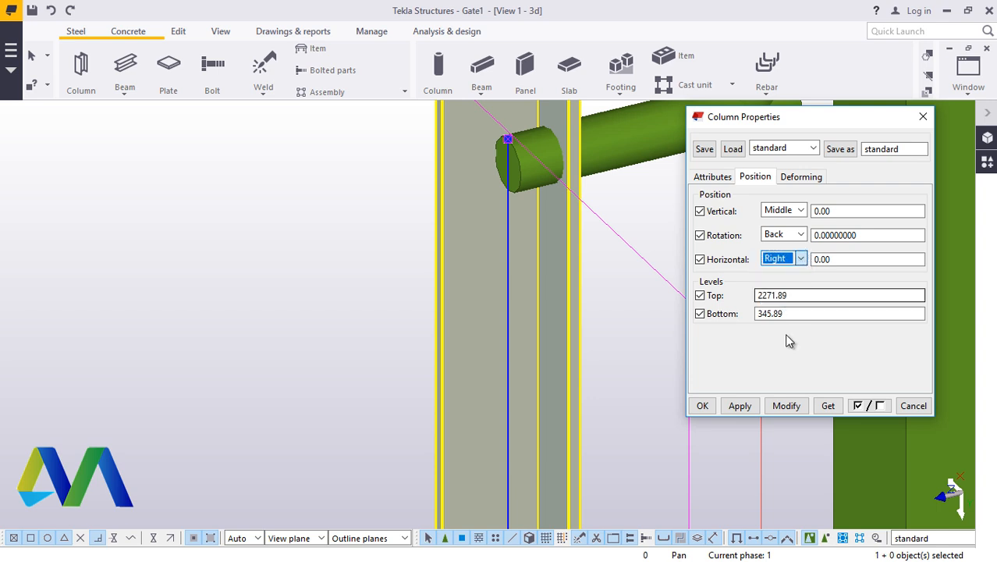
left_click(786, 407)
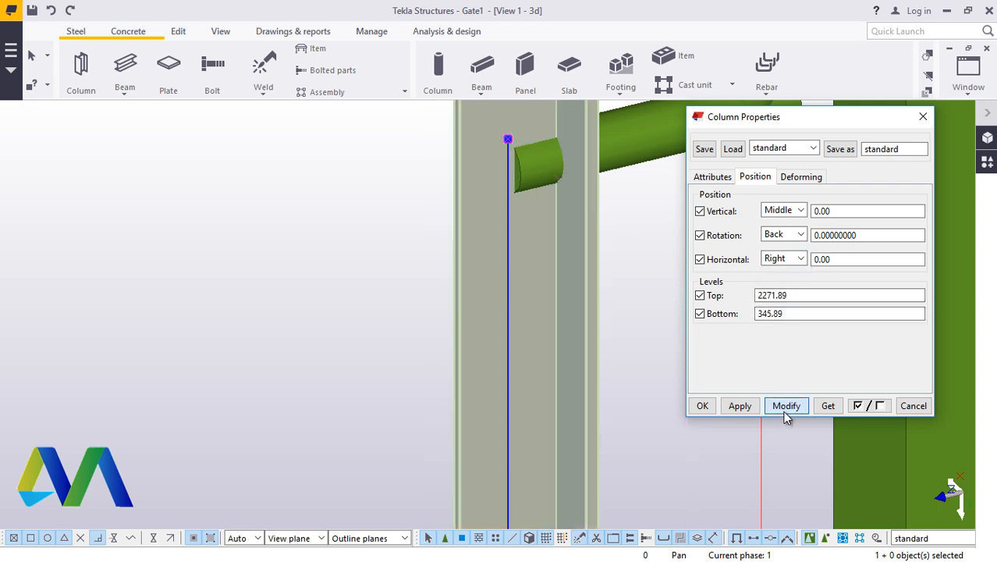
Set the vertical angle member's vertical position to Down and its horizontal position back to Middle
left_click(796, 275)
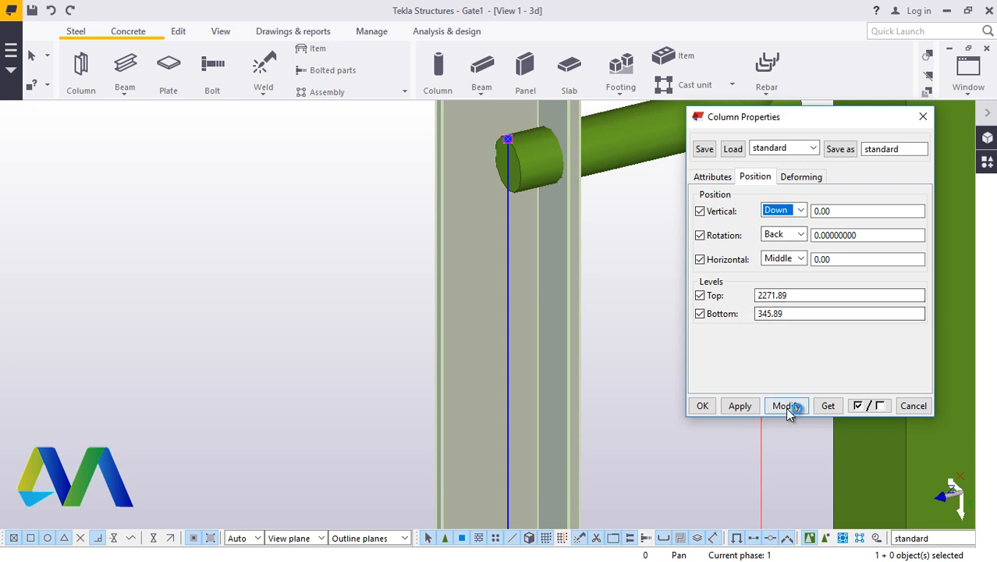
left_click(703, 406)
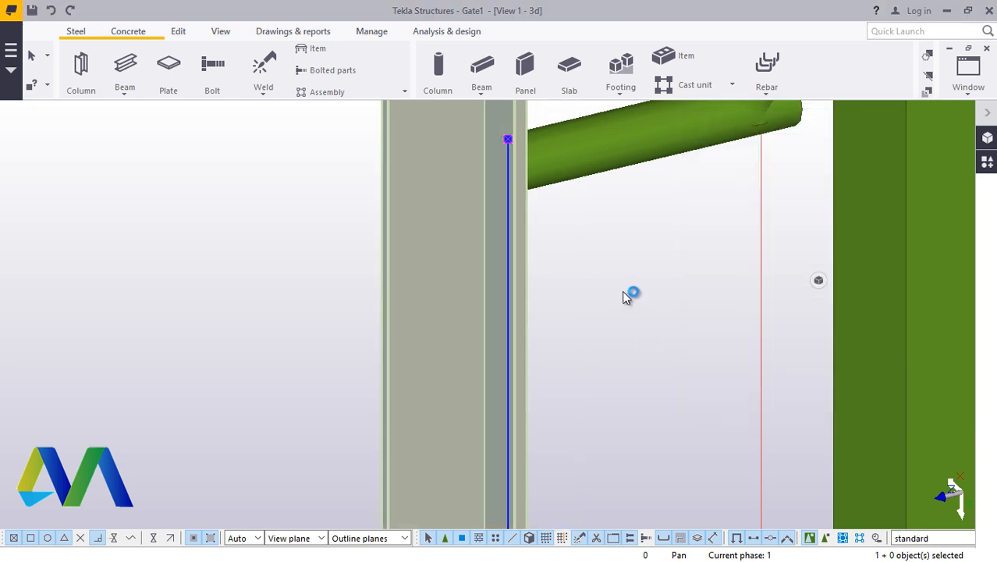
scroll(547, 265, "down", 4)
Examine from both sides how the top hinge rod's free end meets the vertical angle member
left_click(222, 36)
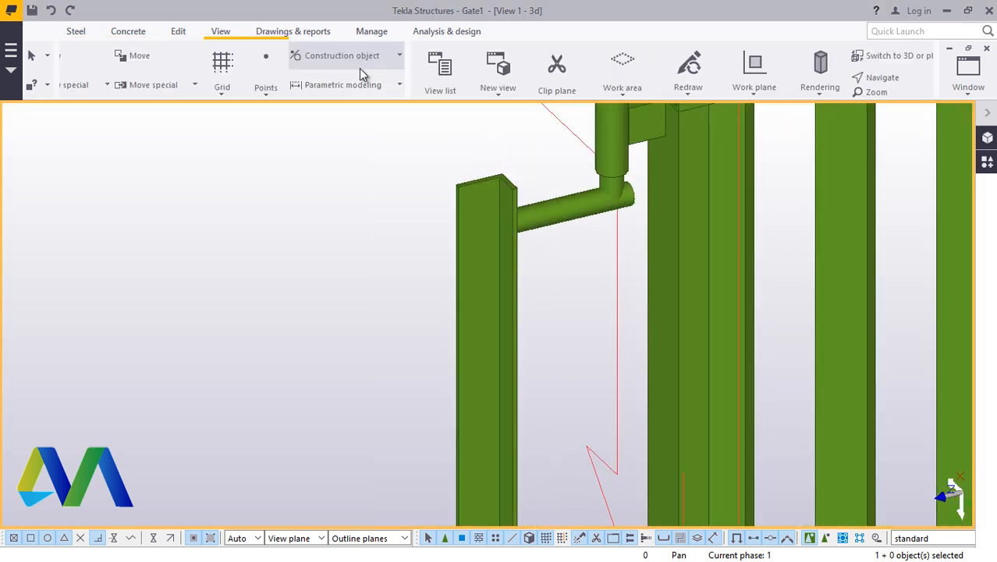
left_click(558, 80)
left_click(548, 127)
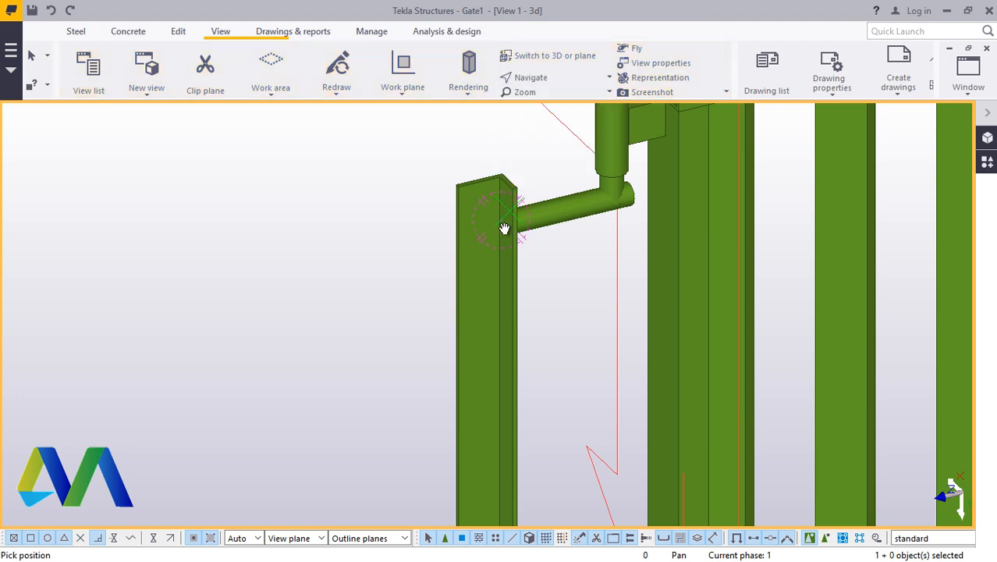
middle_click_drag(505, 228, 743, 297, "ctrl")
scroll(588, 245, "up", 6)
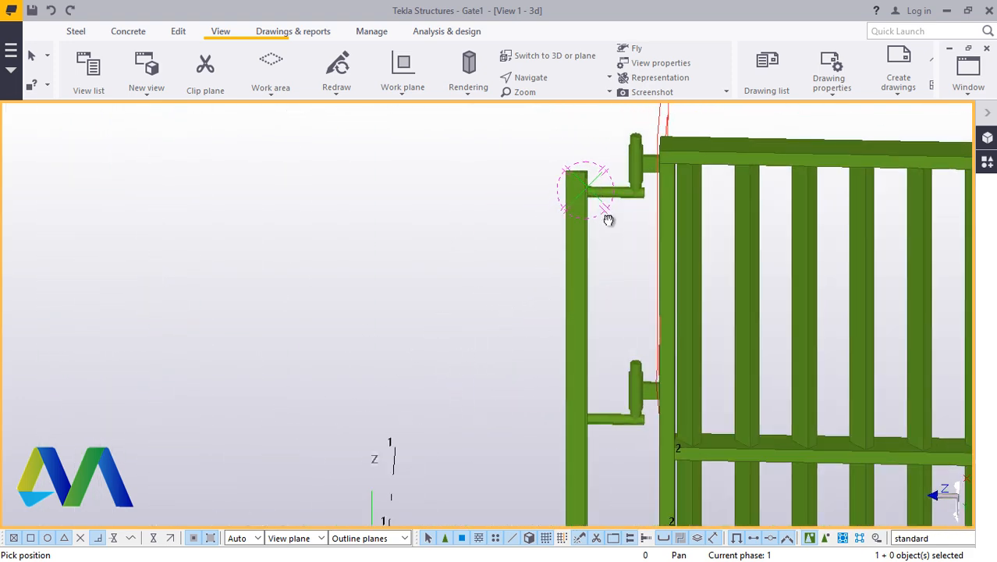
middle_click_drag(608, 220, 555, 251, "ctrl")
scroll(583, 178, "up", 5)
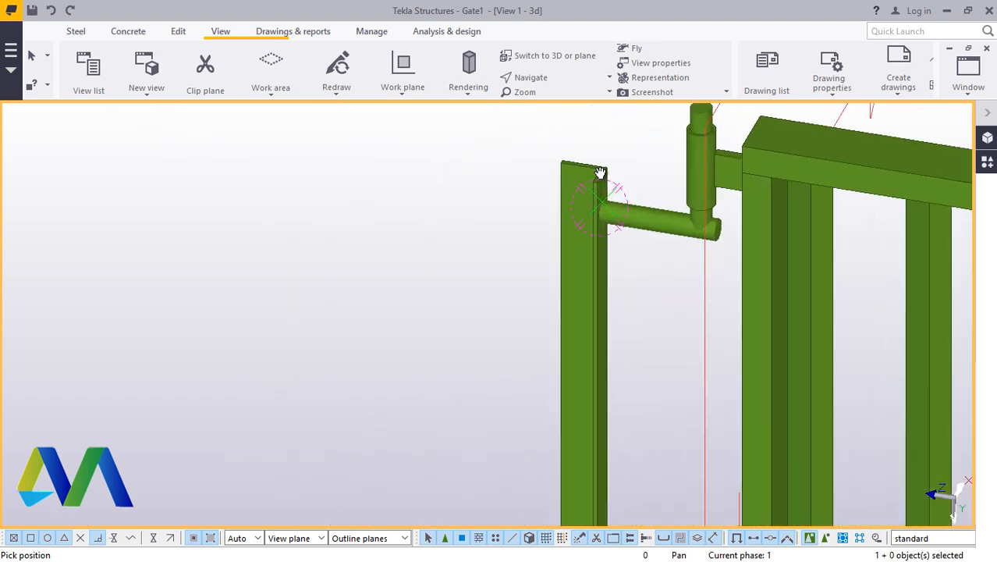
middle_click_drag(600, 173, 817, 201, "ctrl")
scroll(603, 172, "up", 4)
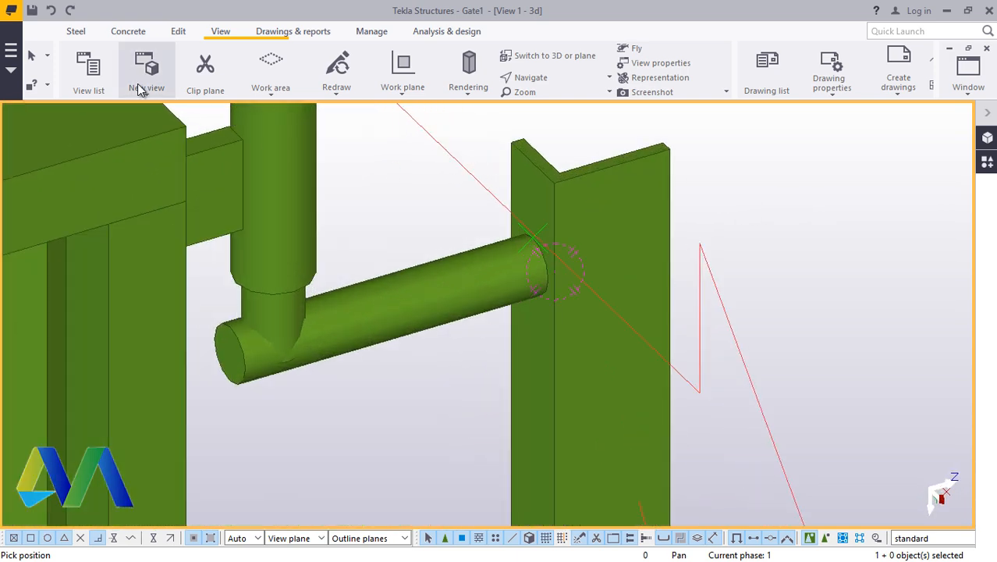
Place a steel beam about 75 mm long along the top edge of the vertical angle's wide leg, from the angle's corner to the leg's outer end
left_click(76, 31)
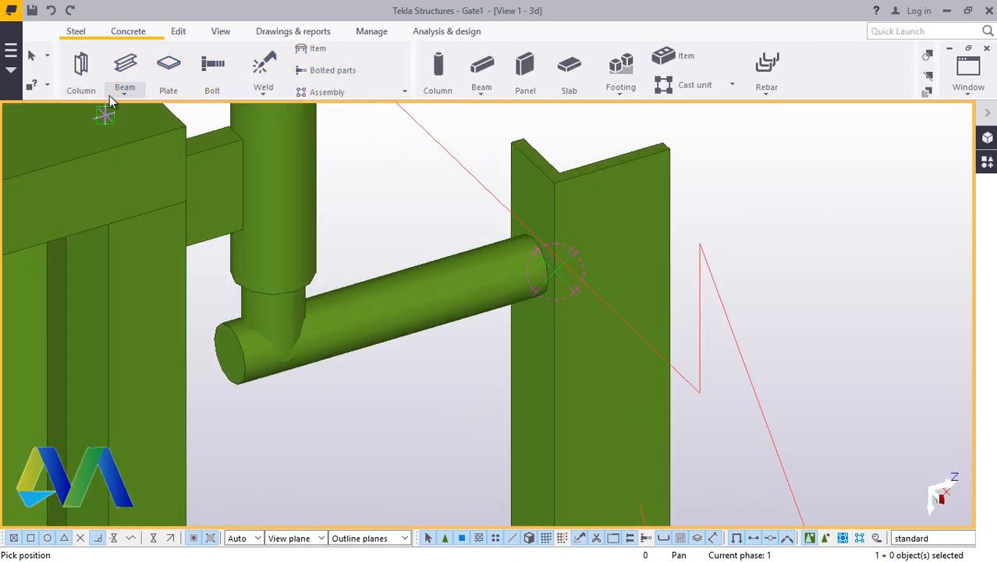
left_click(123, 93)
left_click(144, 123)
scroll(575, 182, "up", 2)
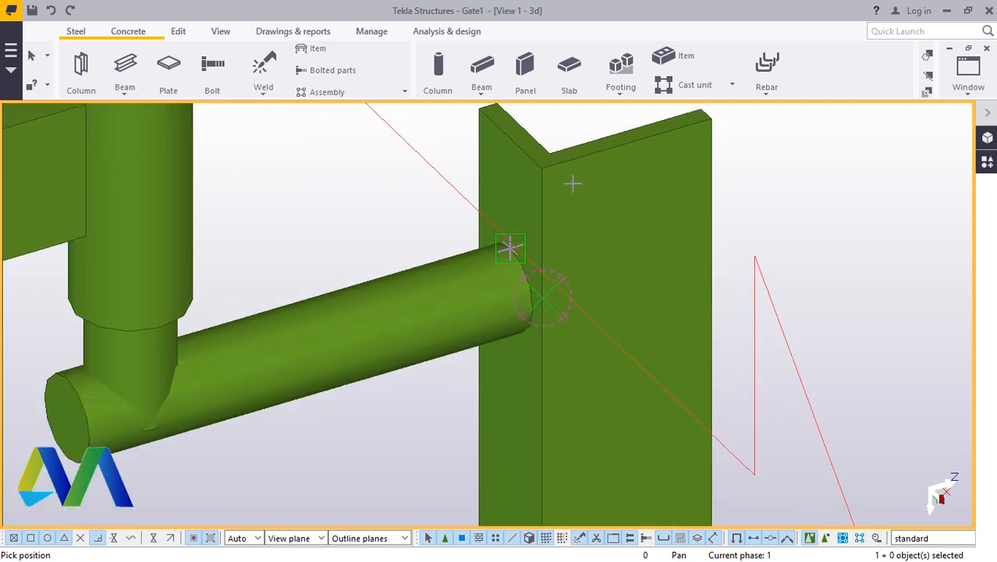
scroll(545, 172, "up", 1)
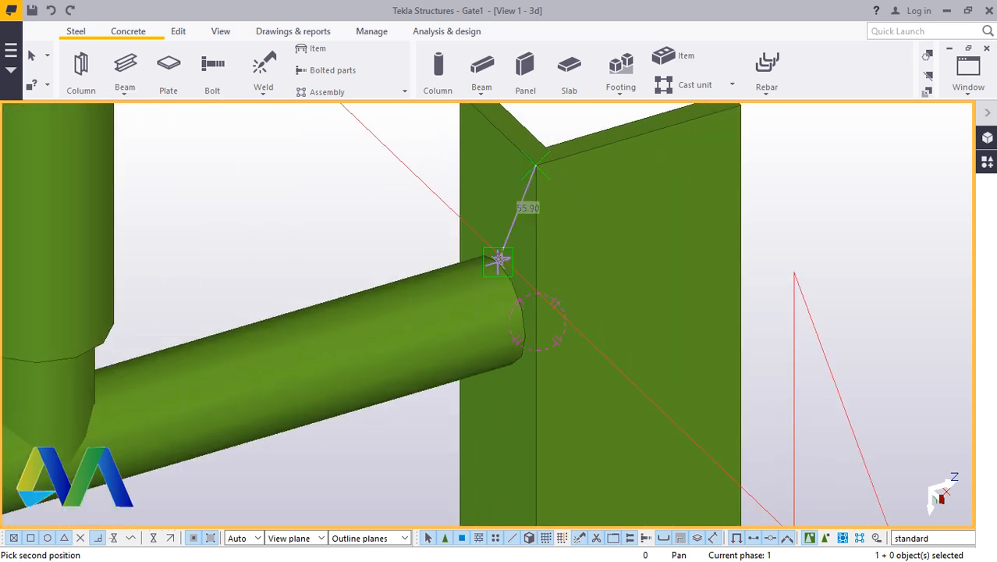
scroll(499, 257, "down", 1)
scroll(684, 140, "up", 2)
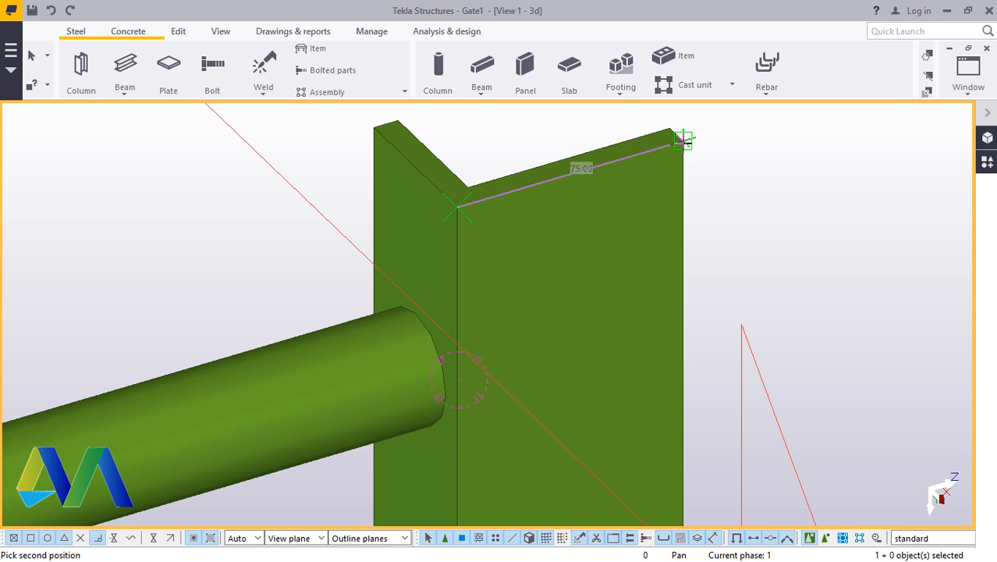
left_click(704, 153)
right_click(750, 151)
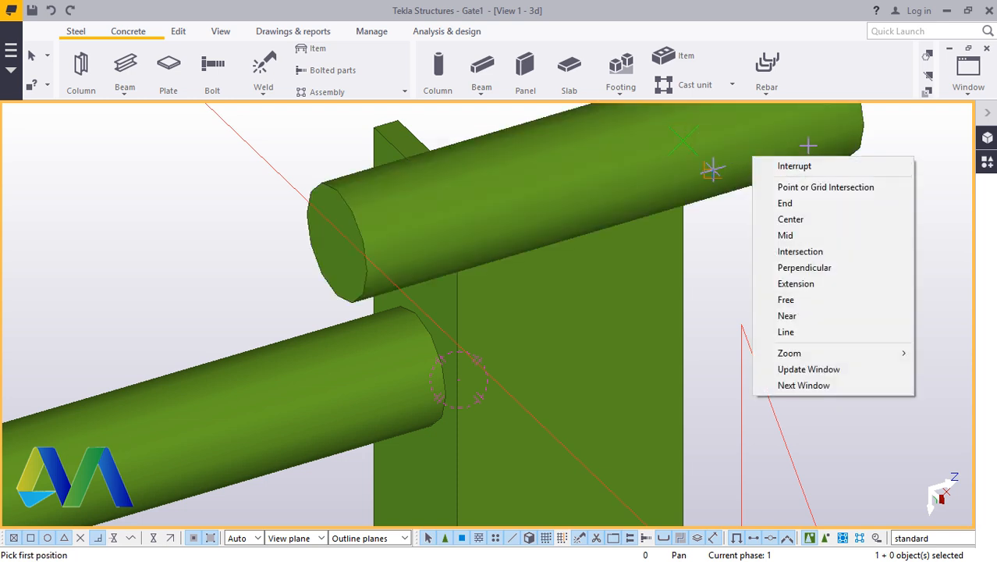
left_click(811, 167)
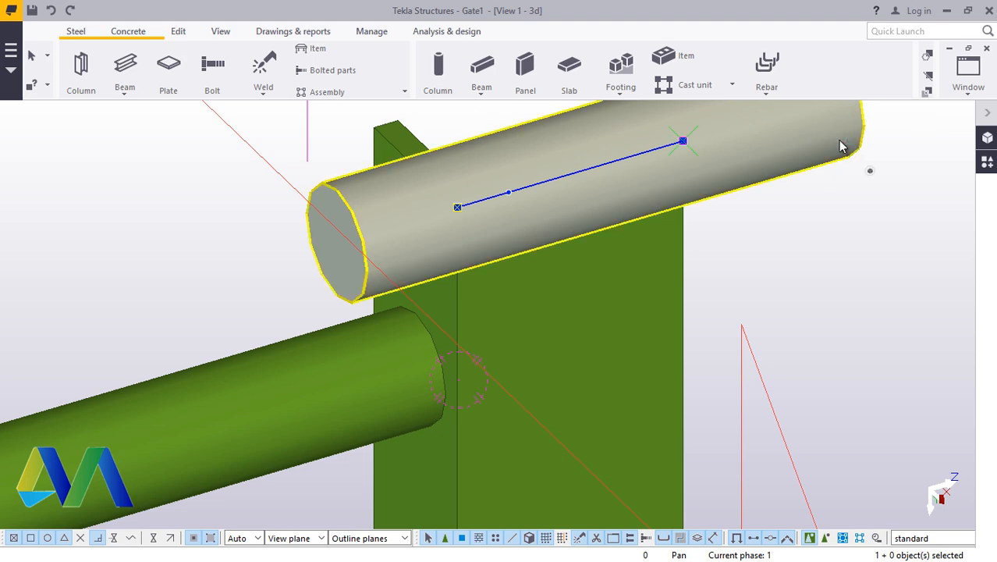
Change the short beam at the top of the vertical angle to the RSA65*50*8 angle profile
double_click(840, 145)
left_click(794, 334)
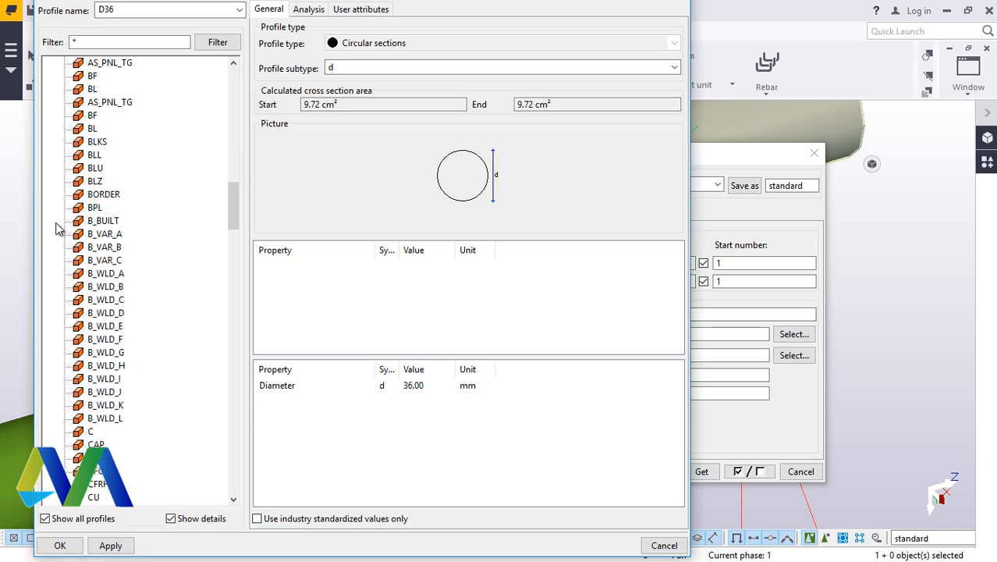
scroll(56, 228, "up", 20)
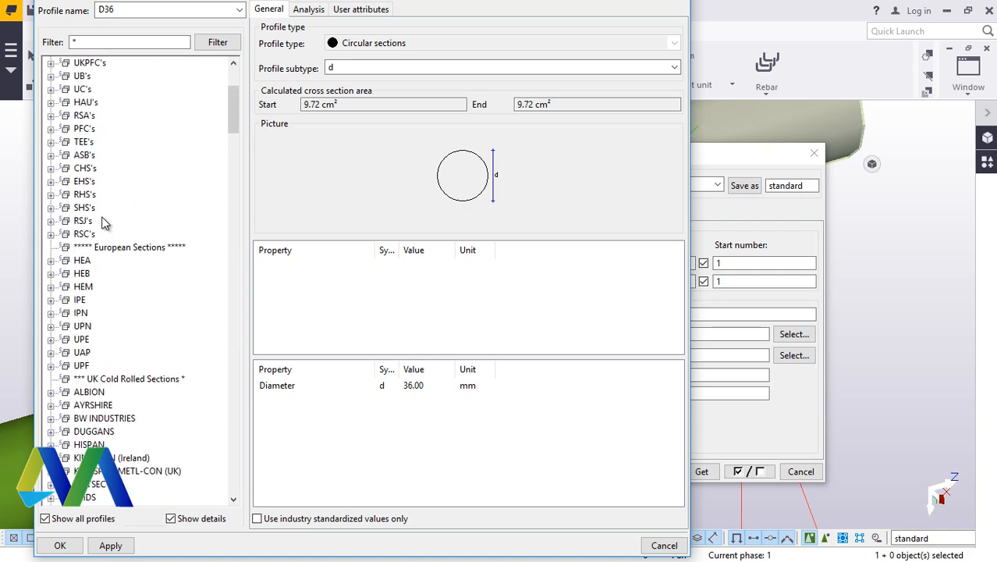
scroll(105, 224, "up", 3)
scroll(115, 262, "up", 1)
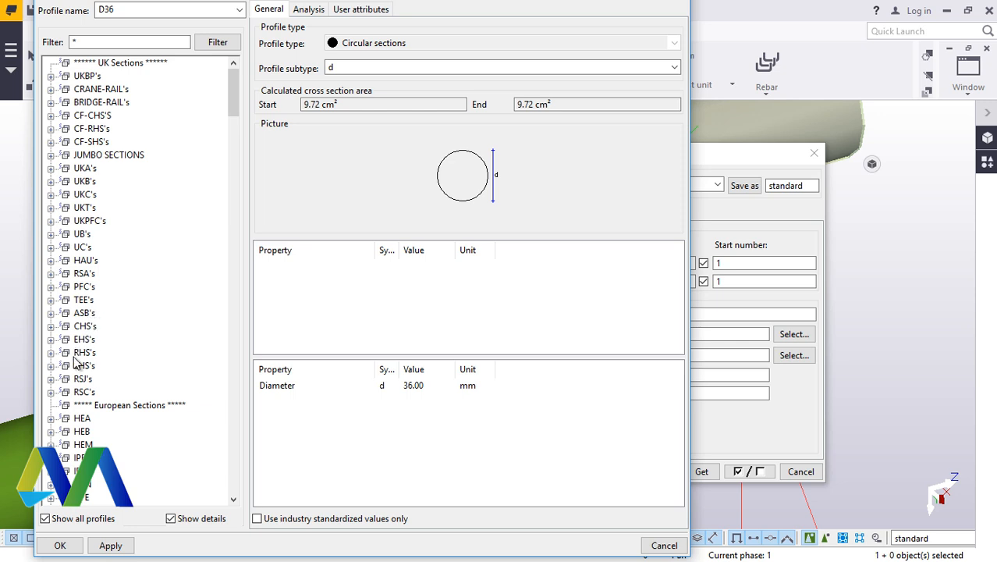
scroll(86, 398, "down", 2)
scroll(93, 201, "up", 2)
left_click(50, 274)
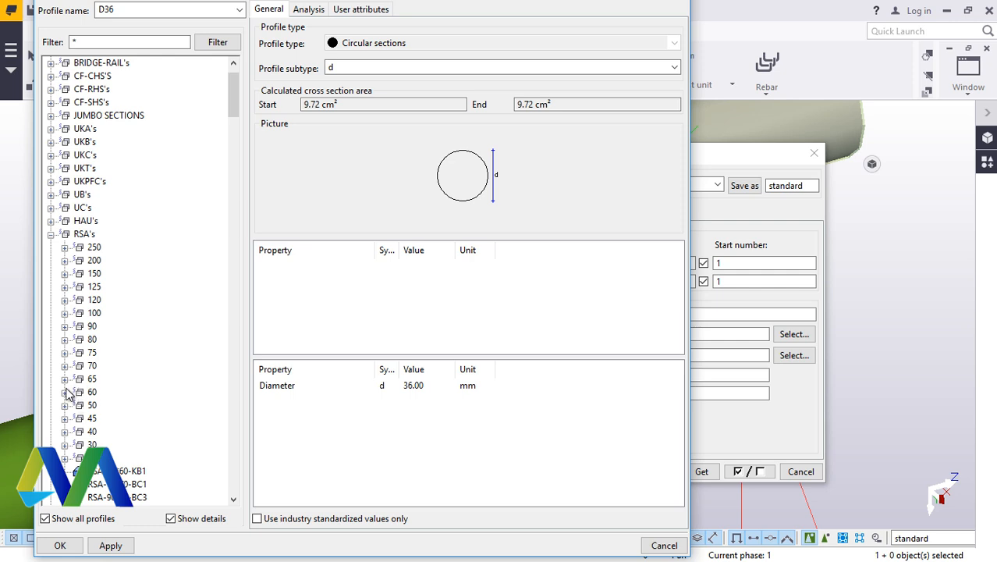
left_click(65, 379)
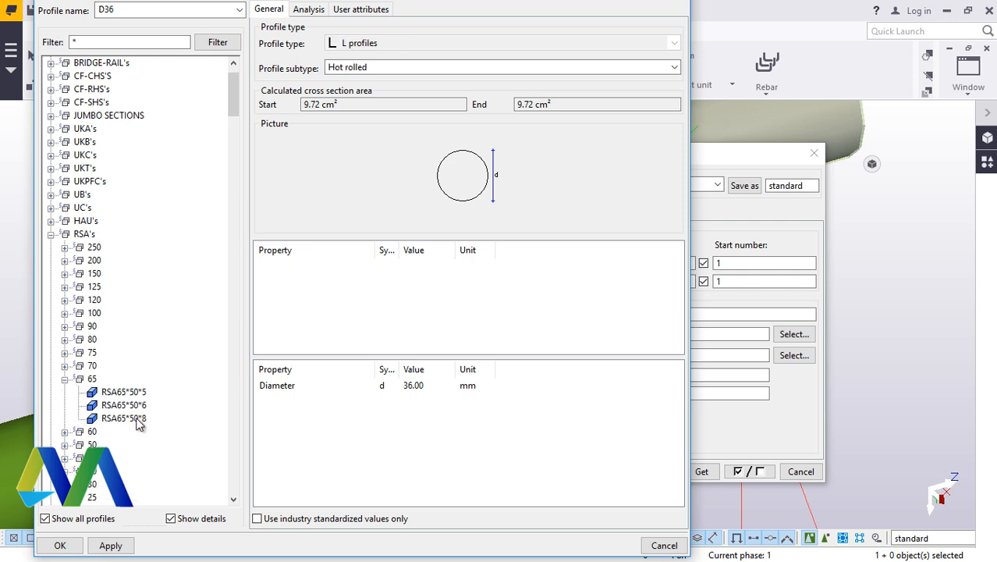
left_click(128, 419)
left_click(109, 546)
left_click(60, 545)
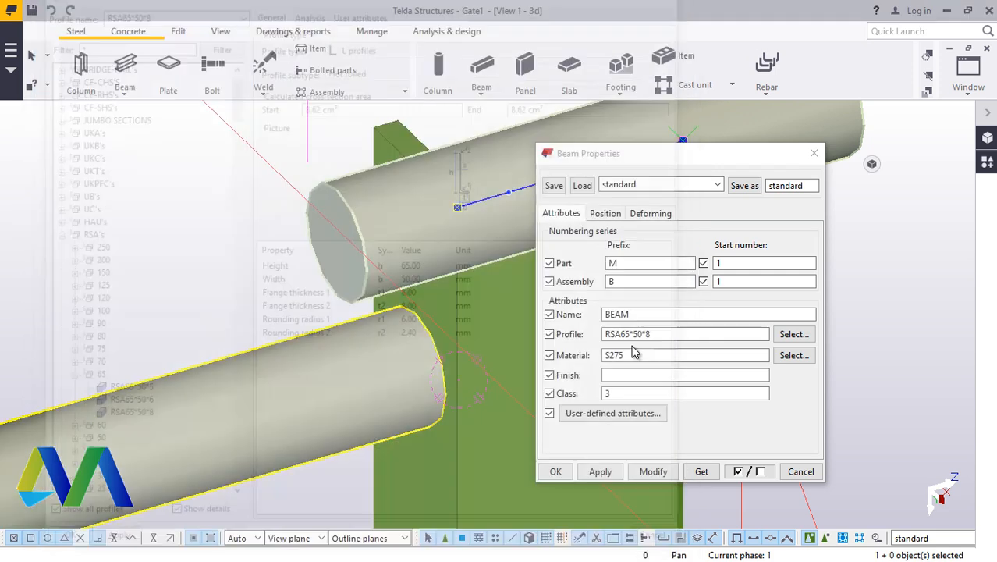
left_click(656, 472)
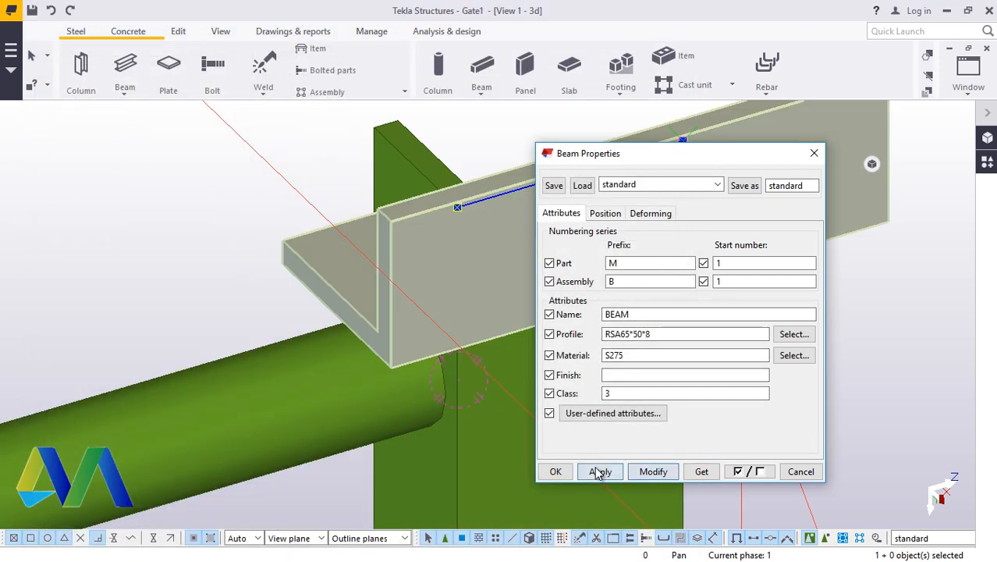
left_click(558, 471)
Move the short angle piece from its near lower corner to the top outer corner of the vertical angle's wide leg
scroll(320, 270, "down", 3)
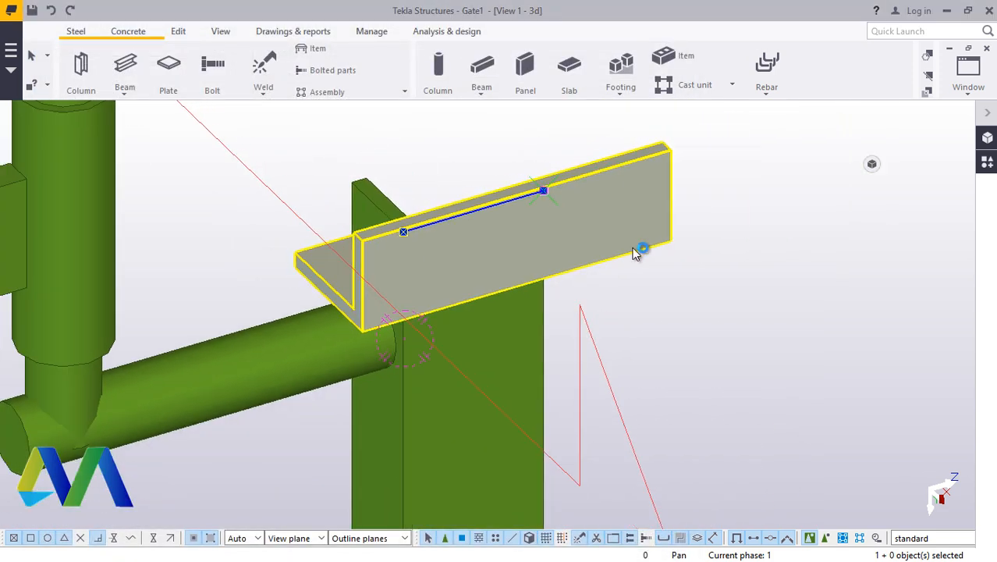
right_click(654, 227)
left_click(697, 283)
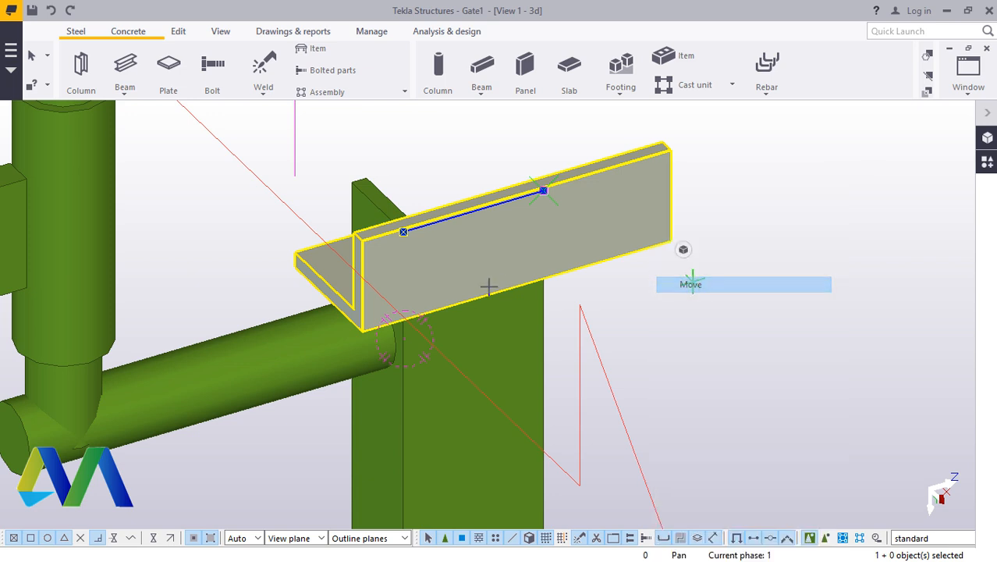
scroll(388, 337, "up", 2)
scroll(388, 337, "up", 2)
left_click(342, 328)
scroll(343, 327, "down", 3)
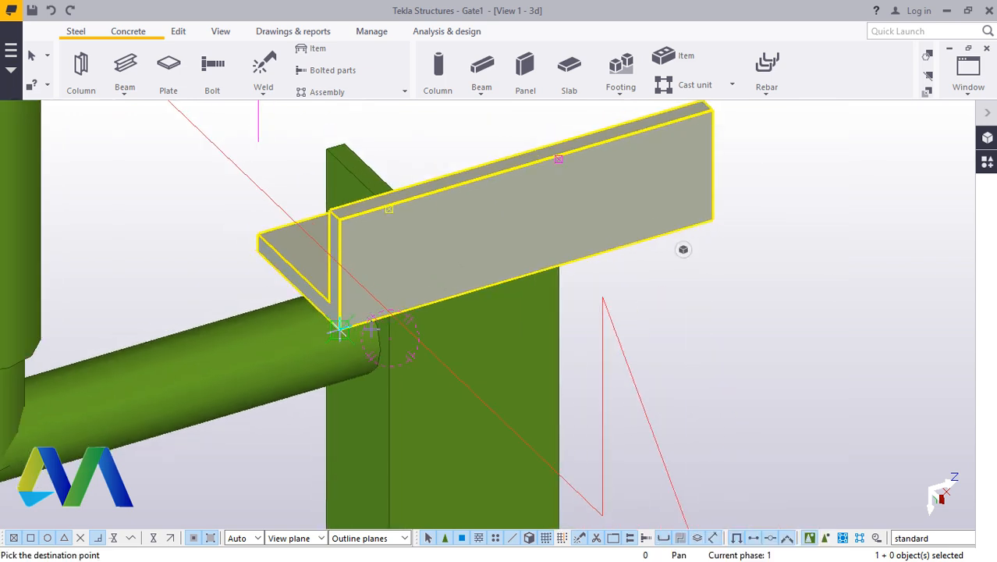
left_click(531, 186)
scroll(531, 184, "down", 5)
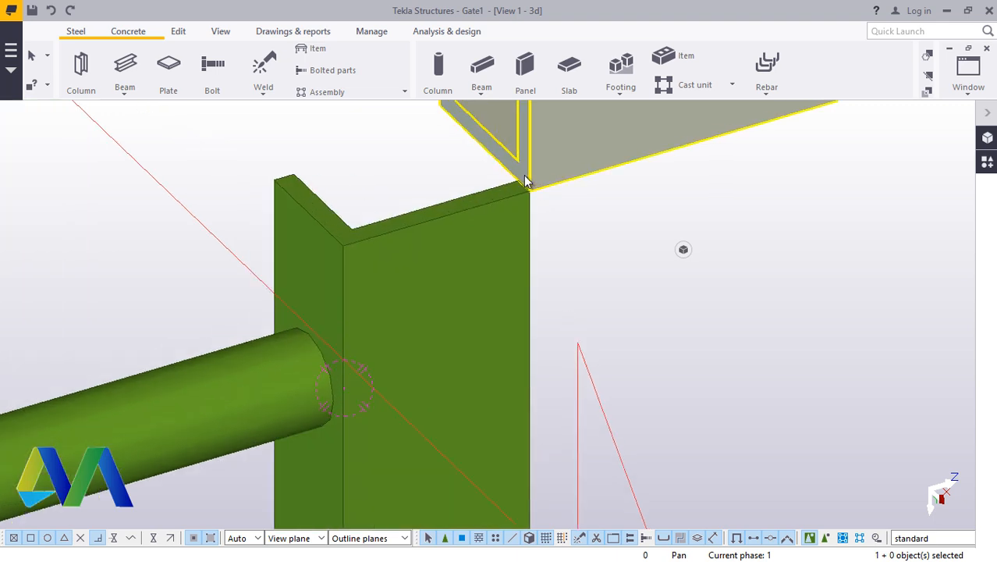
Move the short angle piece from its near upper corner to the vertical angle's top outer corner, aligning their top edges
right_click(589, 204)
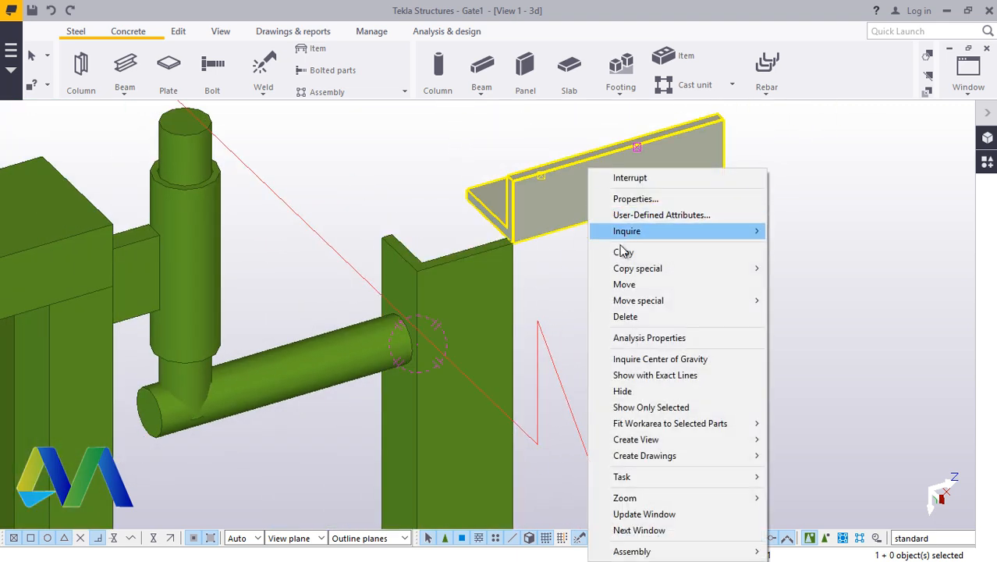
left_click(629, 285)
scroll(525, 210, "up", 3)
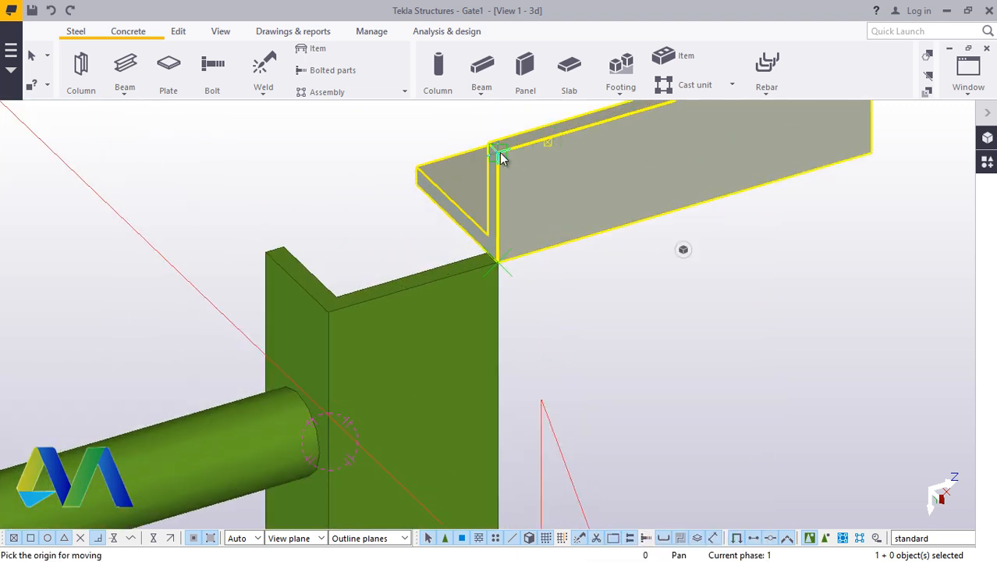
left_click(500, 152)
scroll(506, 273, "up", 3)
left_click(494, 251)
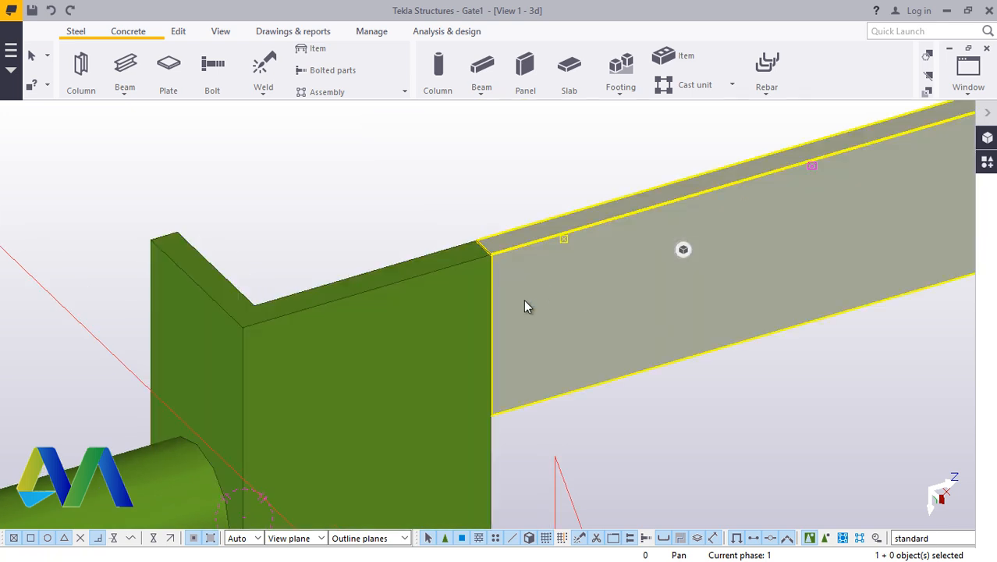
scroll(524, 300, "down", 5)
Copy the short angle piece from its far upper corner to the vertical angle's top heel corner, on the opposite side
right_click(592, 261)
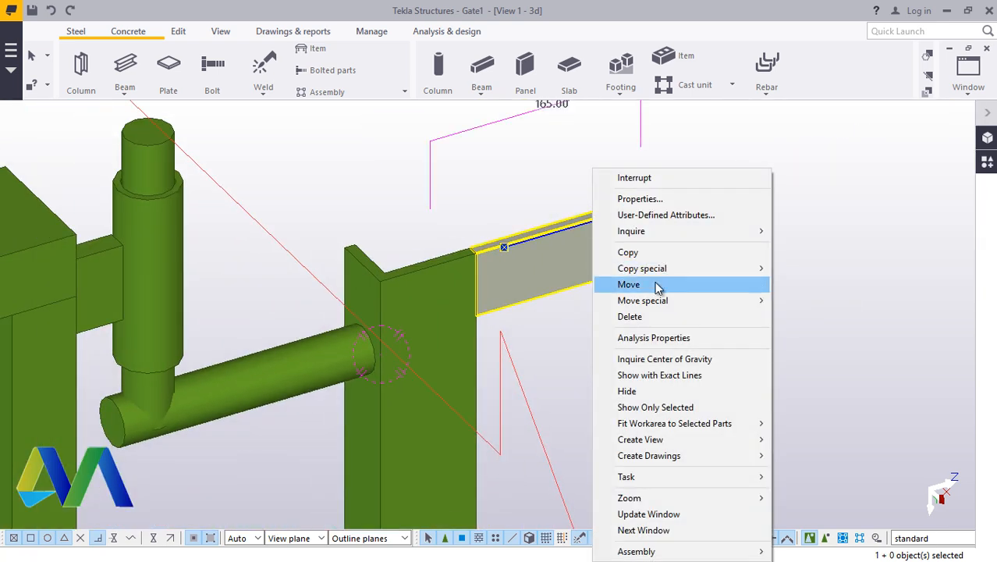
left_click(628, 252)
scroll(681, 197, "up", 4)
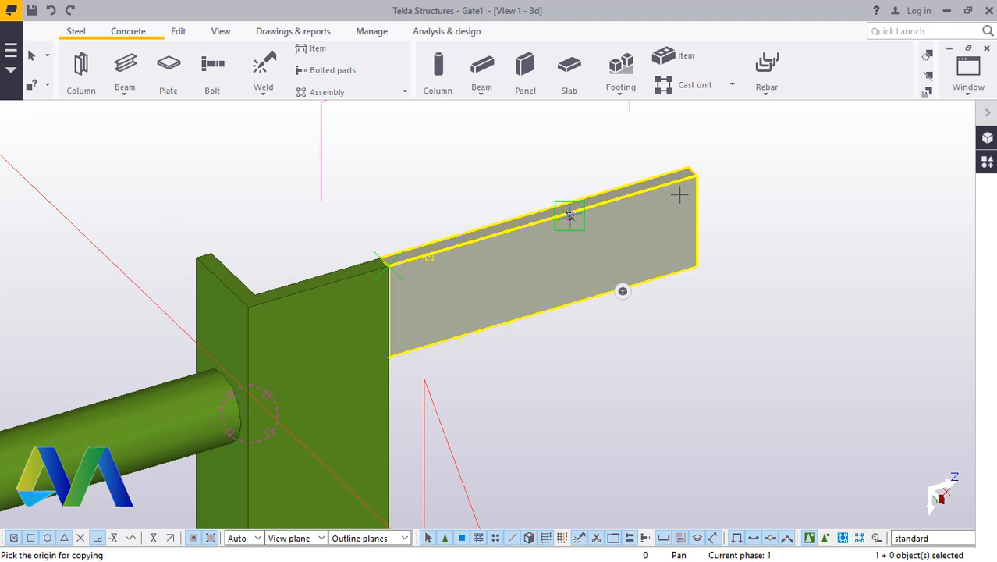
scroll(679, 196, "down", 2)
scroll(679, 190, "up", 2)
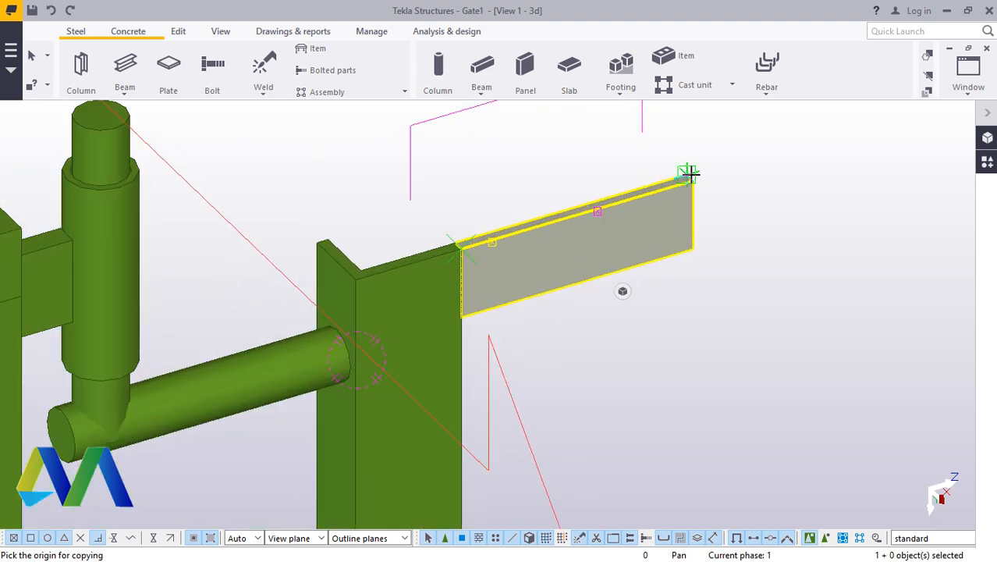
left_click(694, 181)
scroll(338, 265, "up", 2)
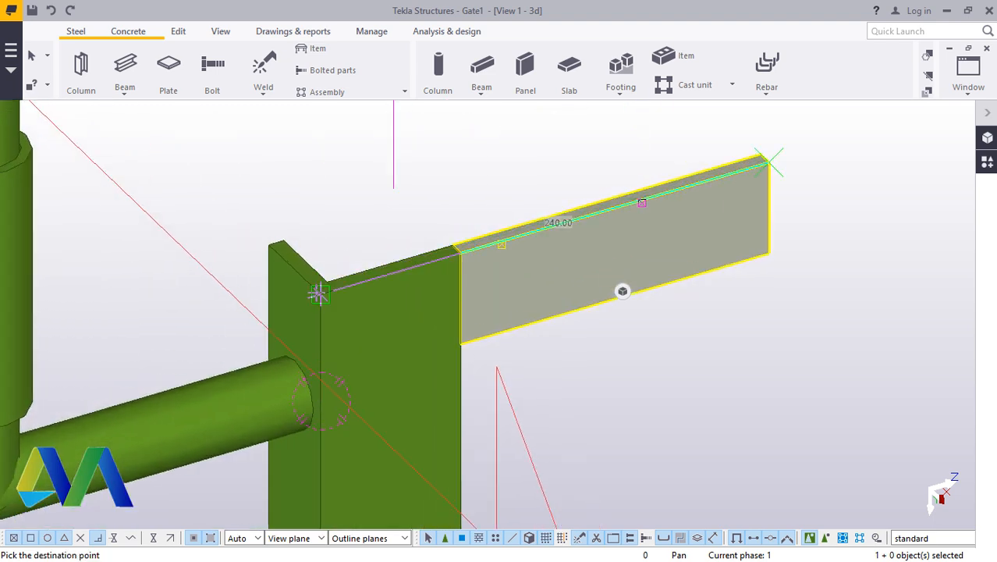
scroll(420, 222, "down", 2)
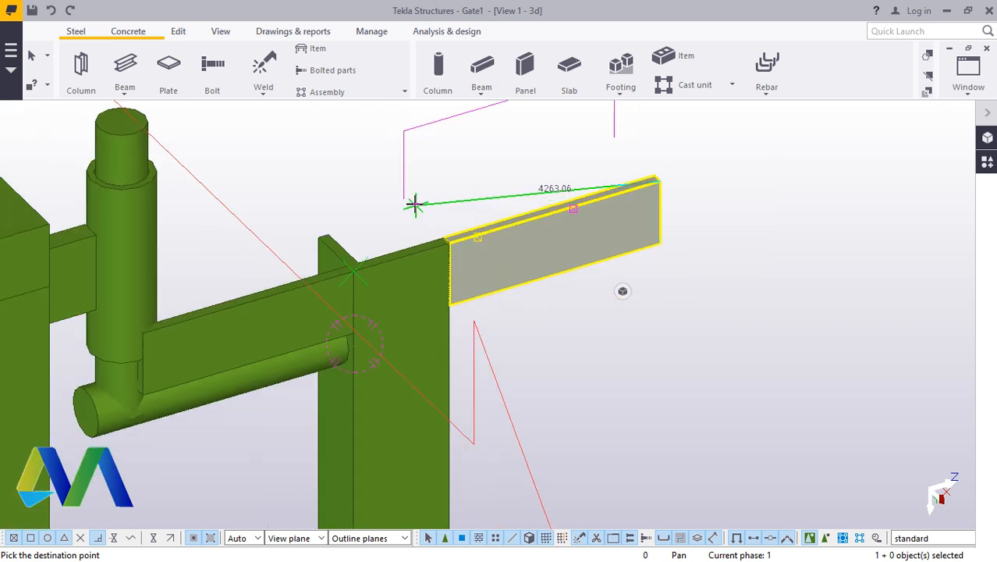
scroll(414, 203, "down", 1)
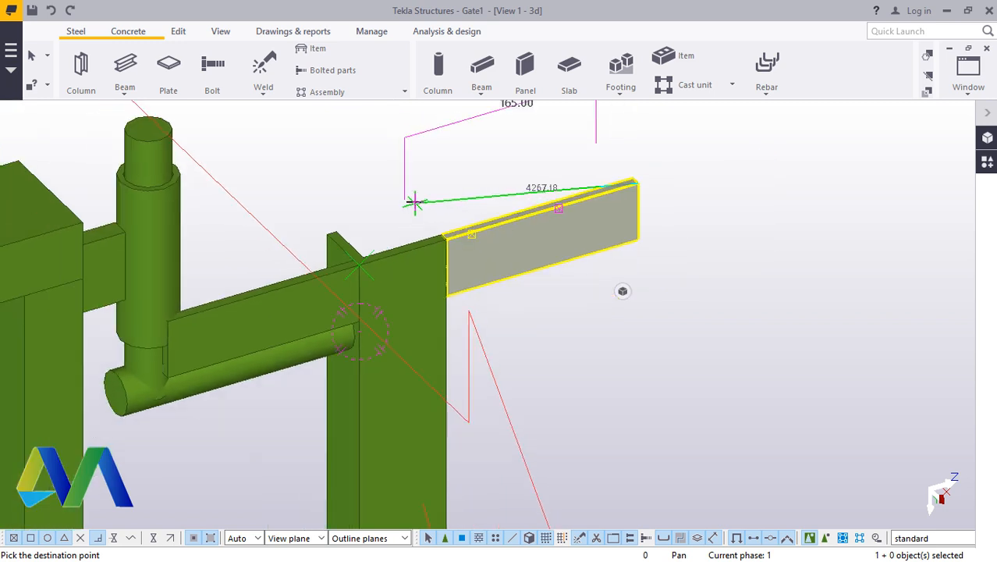
right_click(359, 163)
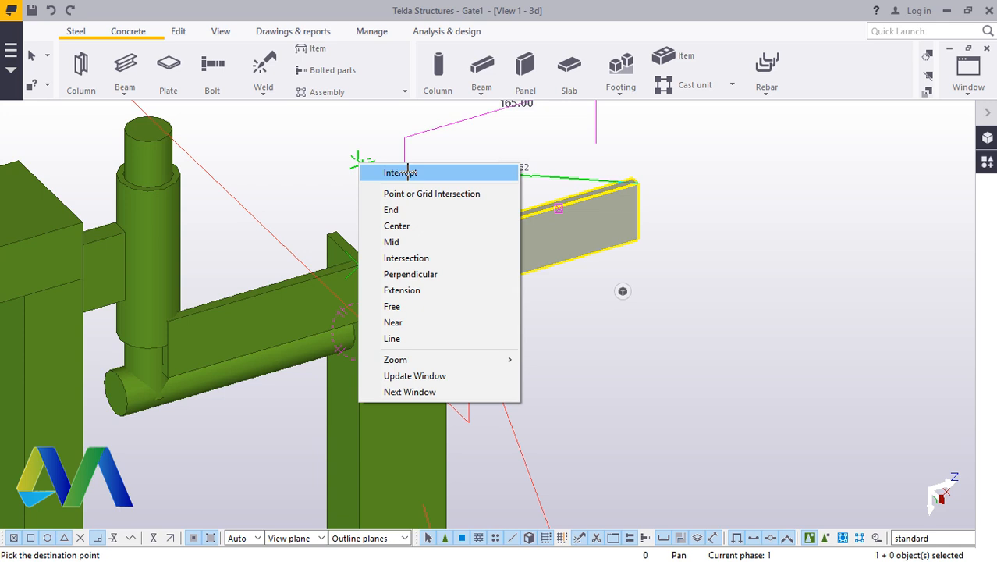
left_click(412, 174)
right_click(778, 188)
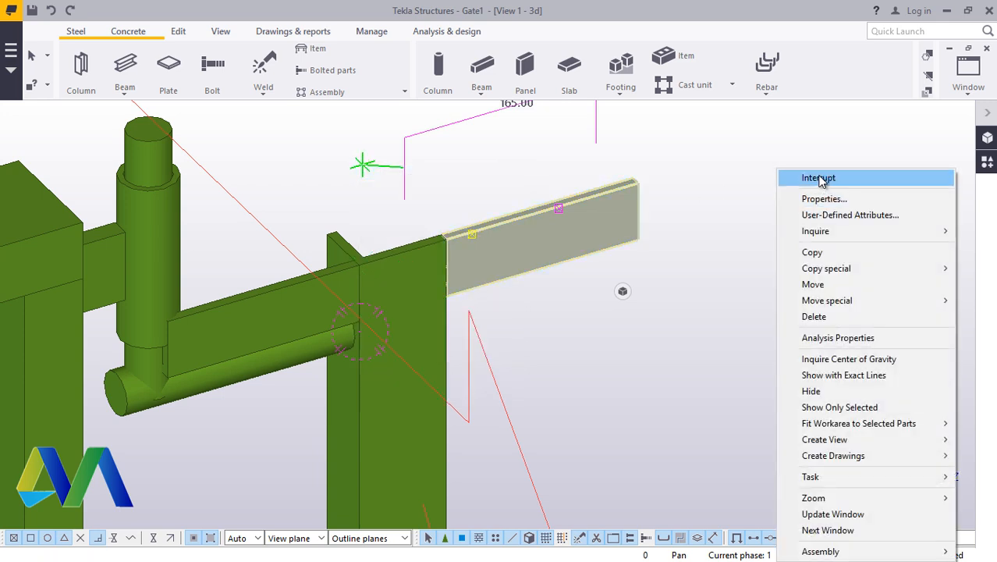
left_click(819, 178)
Check the copied piece's fit against the vertical angle and the original short angle piece's beam properties
scroll(363, 313, "up", 3)
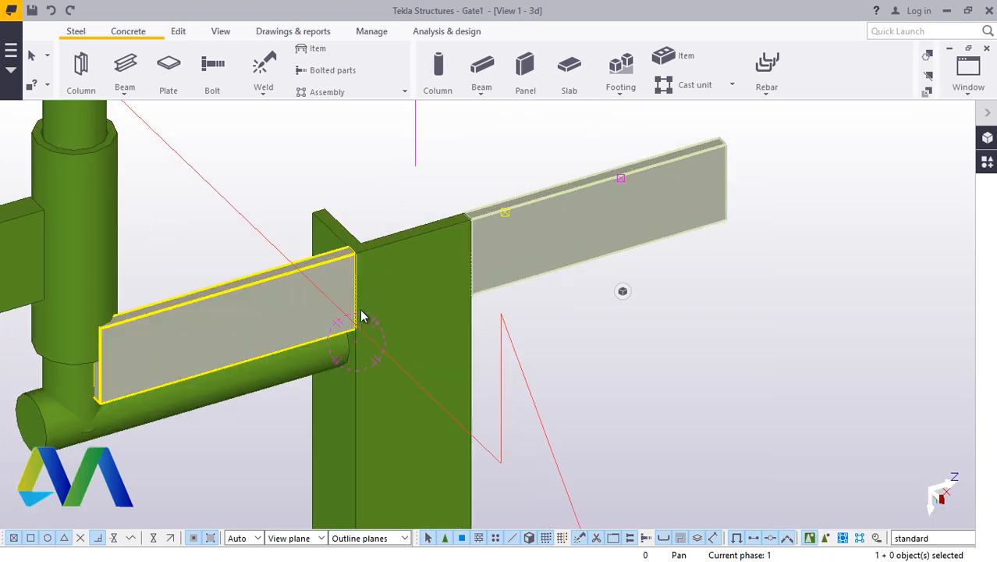
scroll(324, 373, "down", 3)
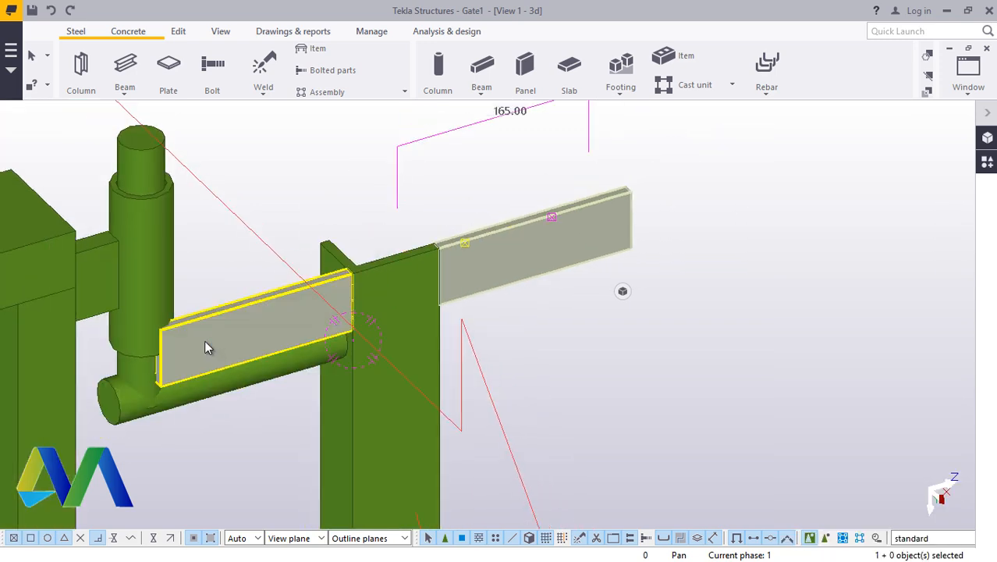
double_click(589, 233)
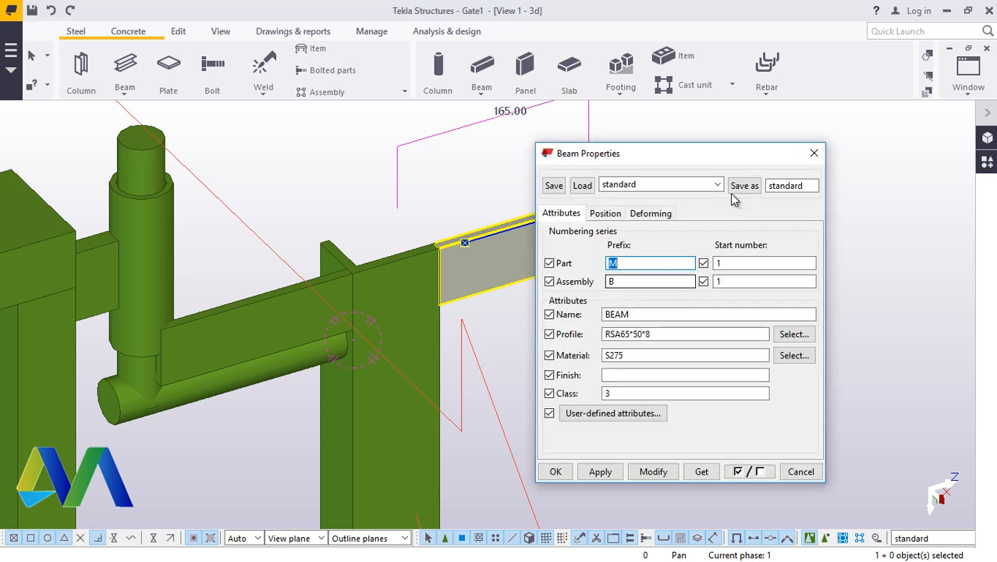
left_click(814, 153)
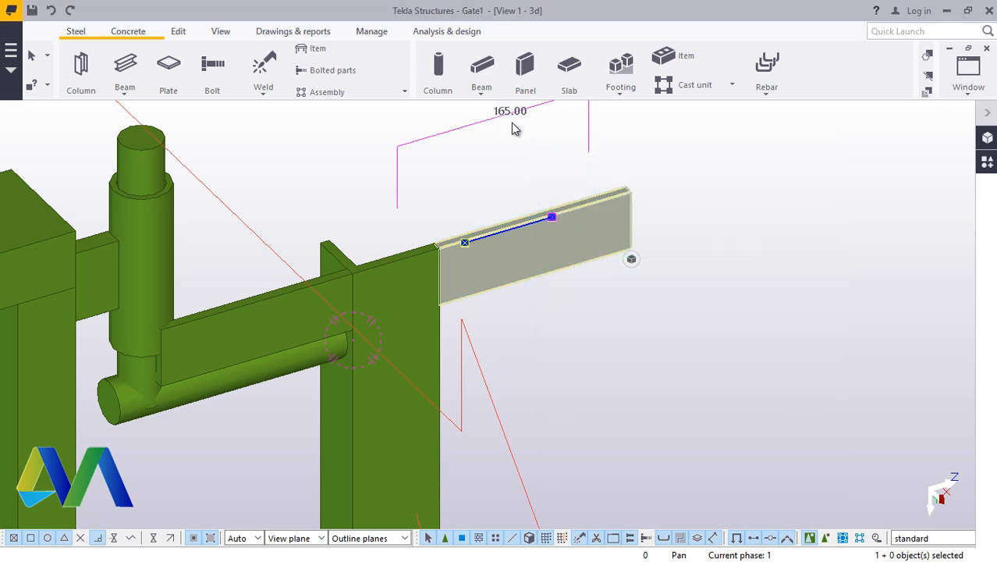
Move the vertical angle and both short angle pieces together 100 mm away from the hinge, along the wide leg's top edge
scroll(442, 268, "down", 2)
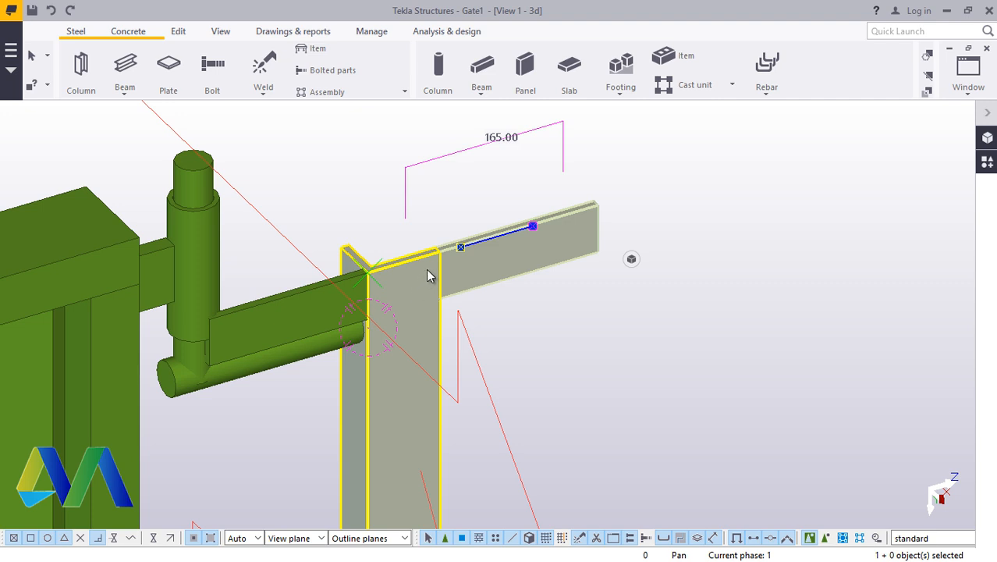
scroll(396, 243, "down", 1)
scroll(389, 272, "up", 5)
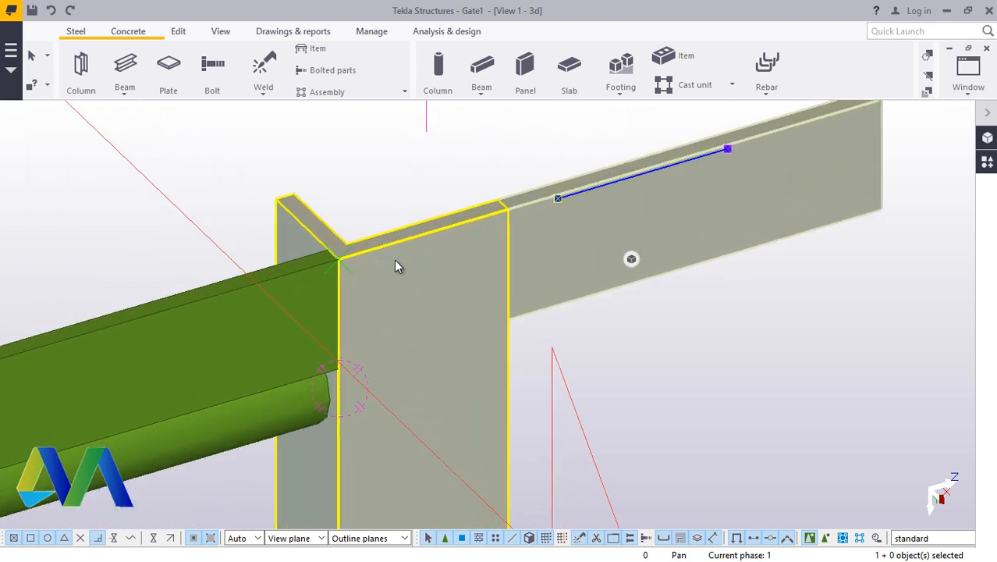
left_click(509, 348, "ctrl")
scroll(352, 357, "down", 2)
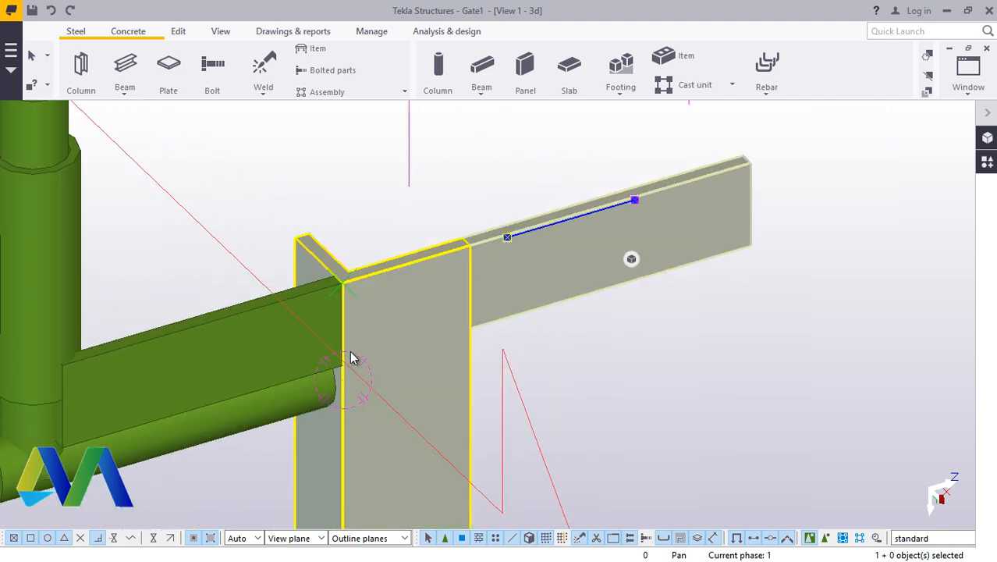
left_click(322, 299, "ctrl")
right_click(280, 174)
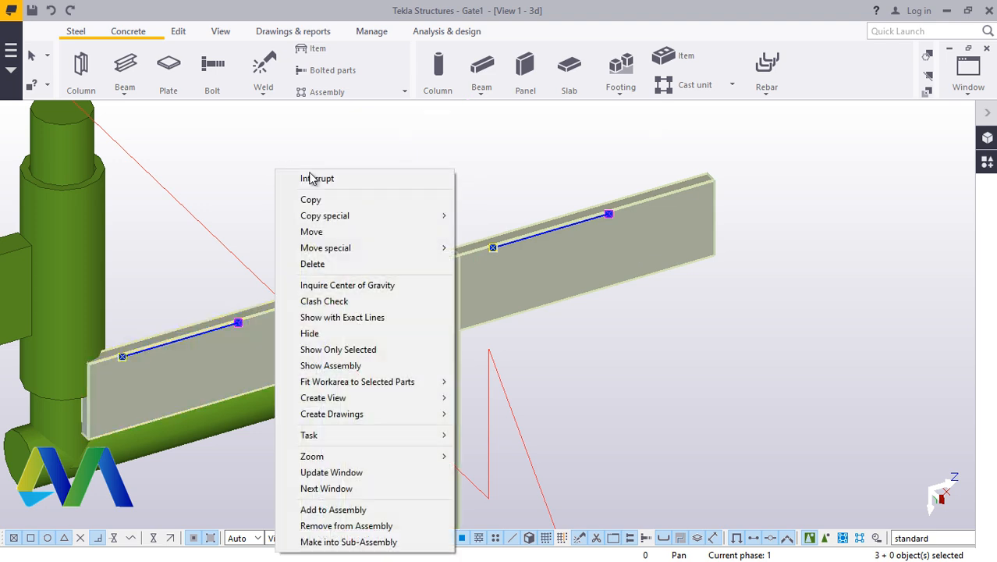
left_click(345, 231)
scroll(342, 290, "up", 2)
scroll(320, 296, "up", 1)
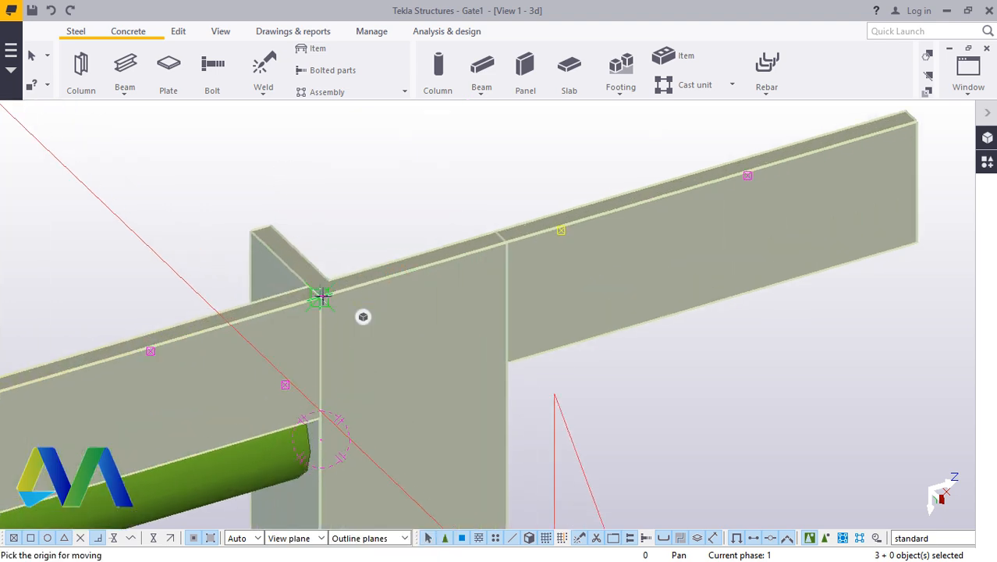
left_click(321, 297)
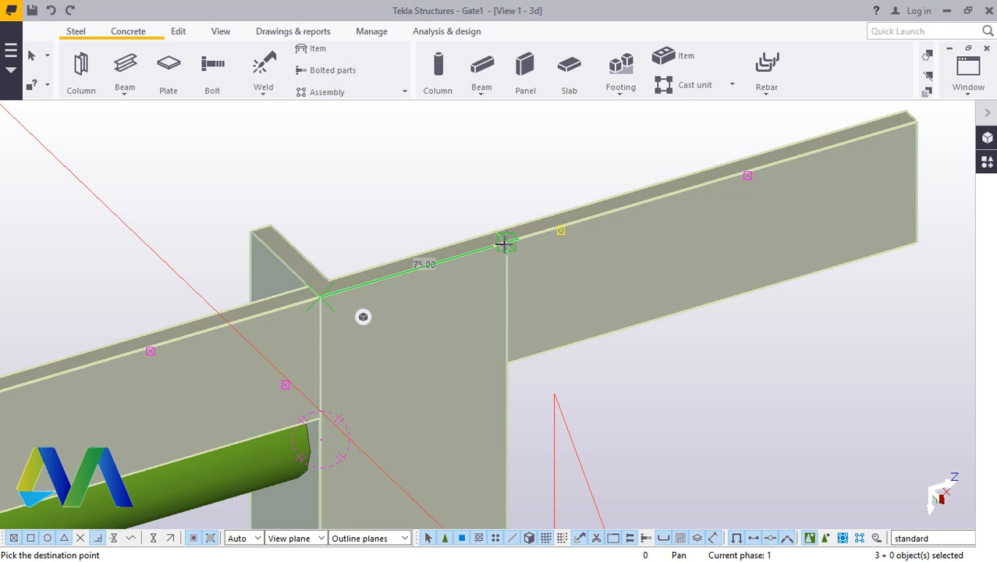
type("100")
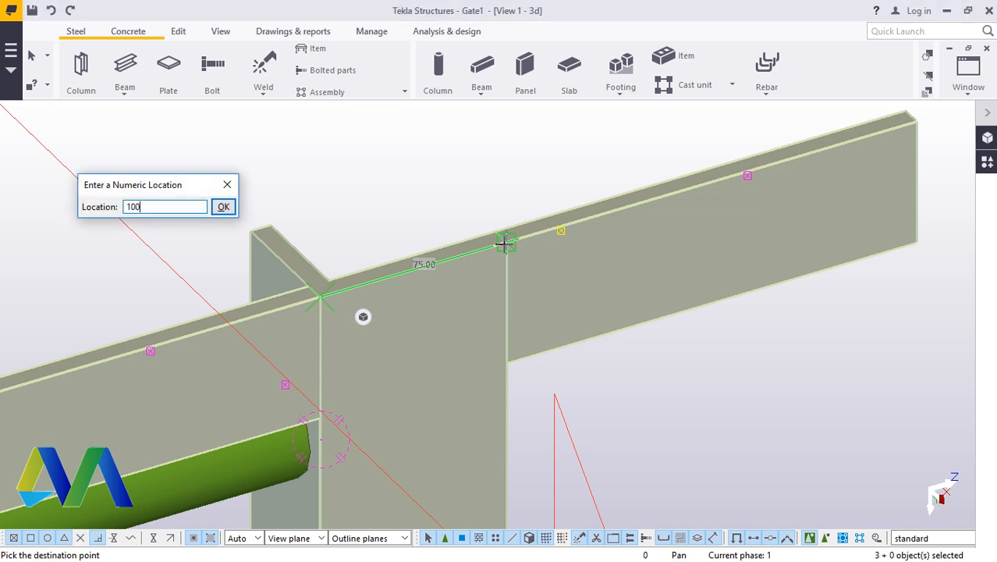
key("Return")
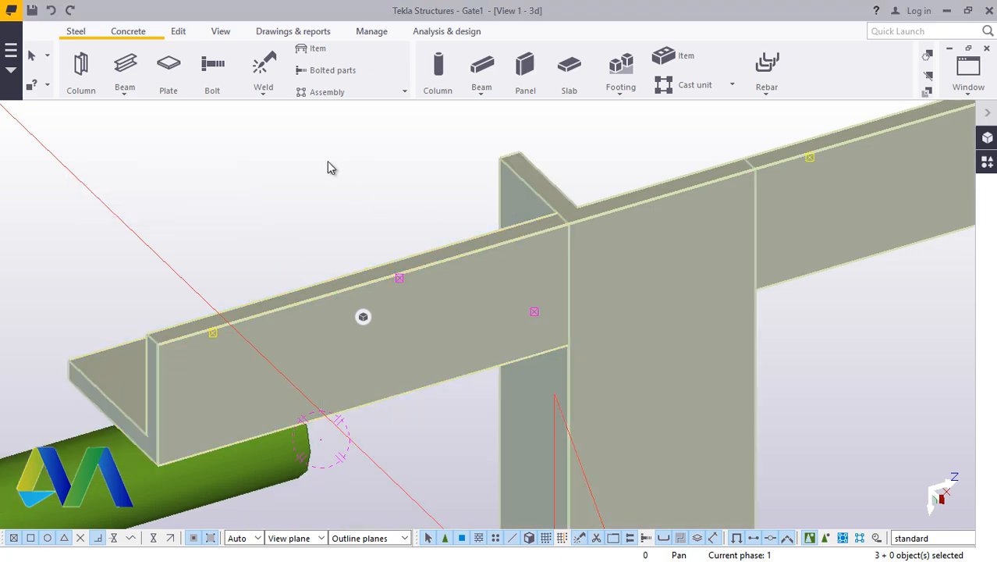
scroll(328, 221, "down", 3)
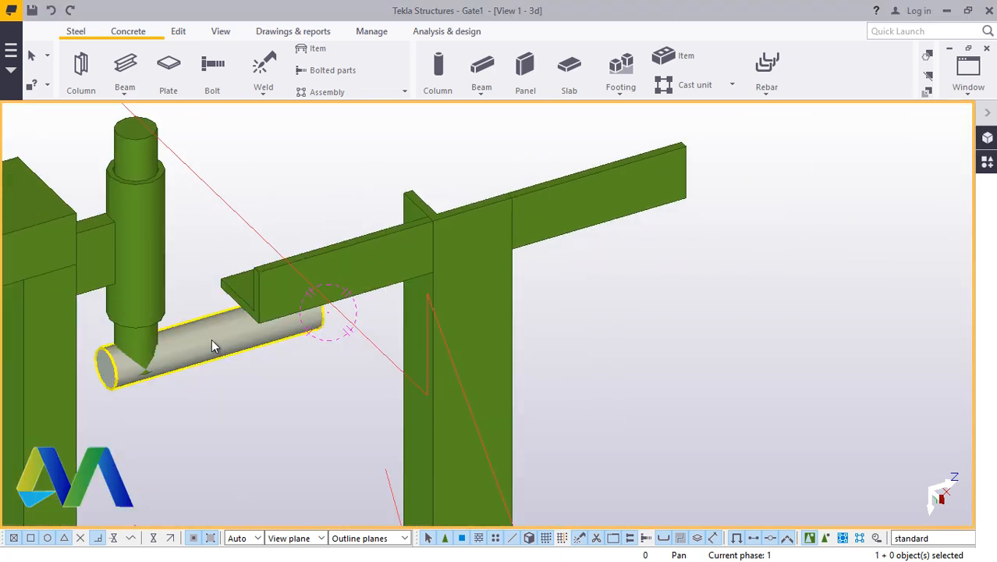
Lengthen the top hinge's horizontal rod towards the vertical angle by setting its end Dx offset to 280 mm
double_click(212, 344)
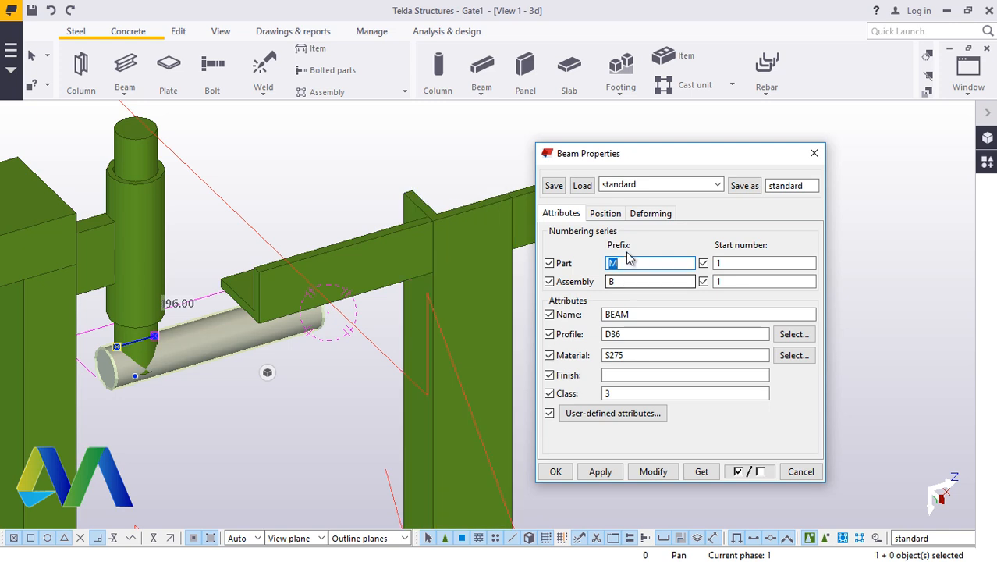
left_click(606, 214)
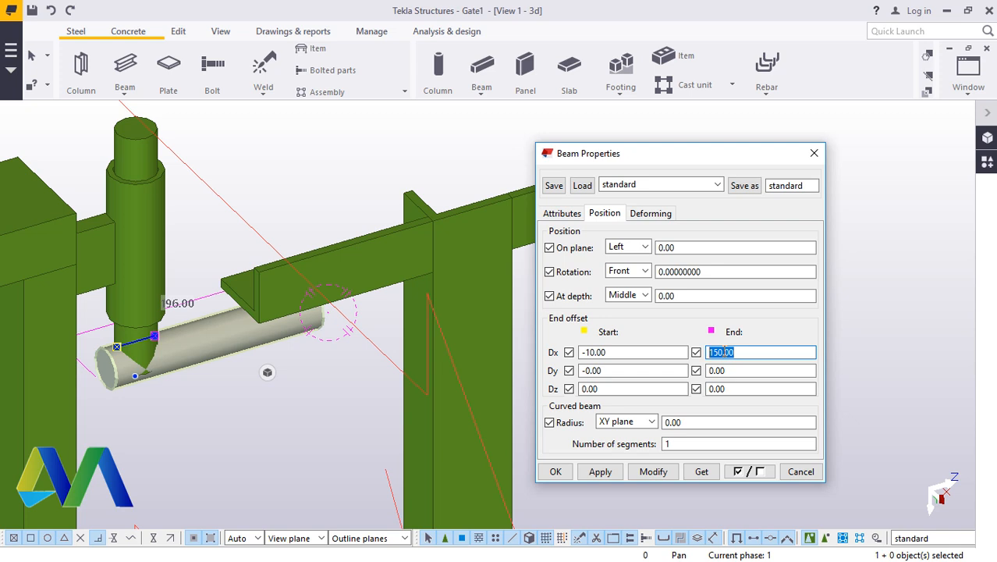
left_click(657, 473)
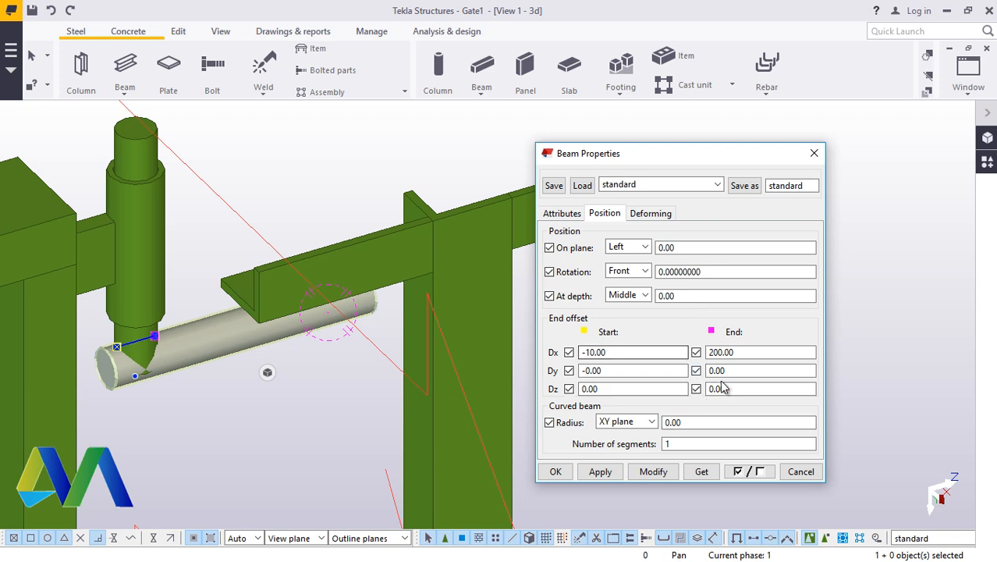
left_click_drag(746, 352, 713, 352)
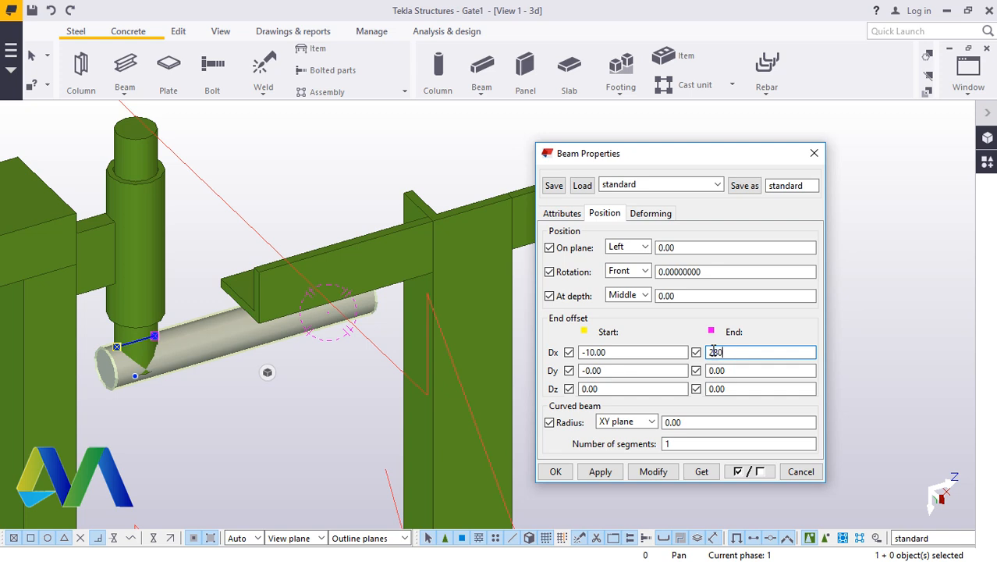
left_click(655, 472)
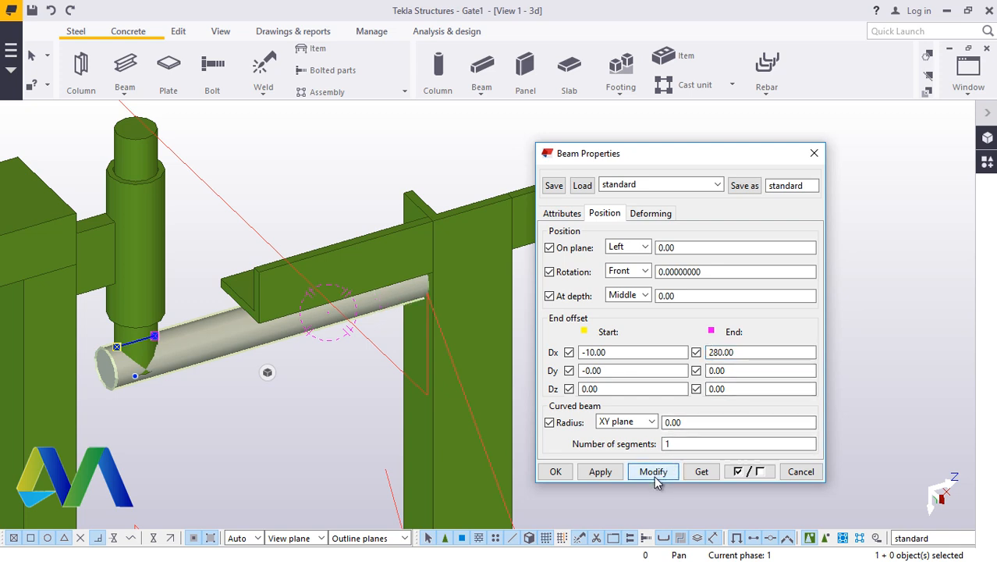
left_click(562, 477)
left_click(657, 327)
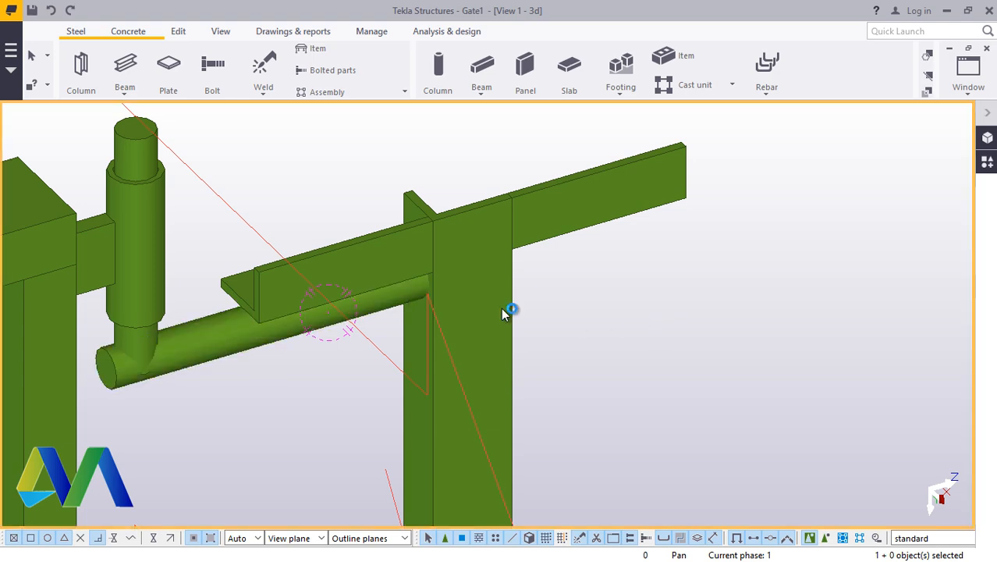
Copy both short angle pieces linearly along the vertical angle with 6 copies at dY 600 mm, expanding the view depth
scroll(456, 298, "down", 5)
scroll(410, 267, "up", 5)
scroll(409, 266, "up", 2)
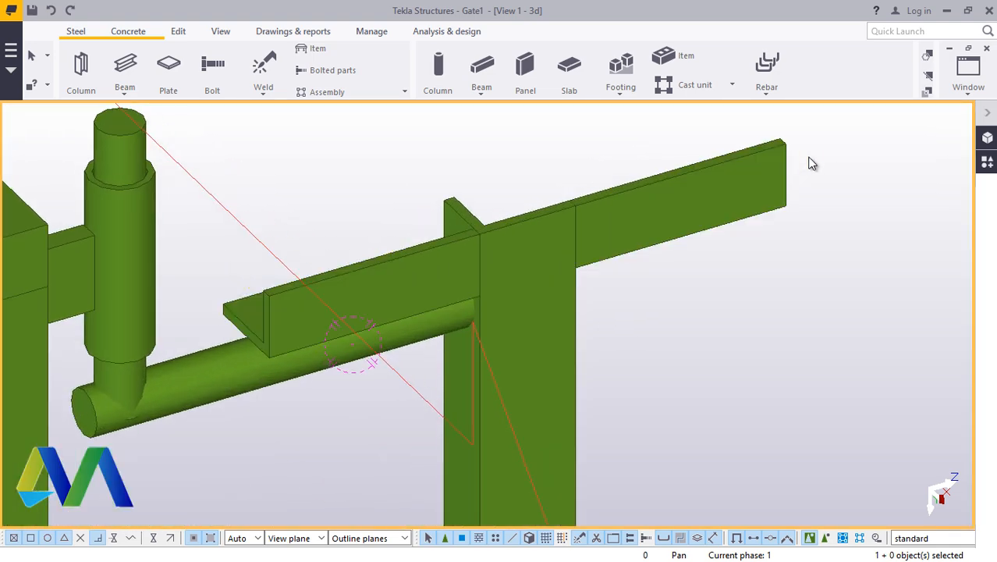
scroll(539, 202, "down", 4)
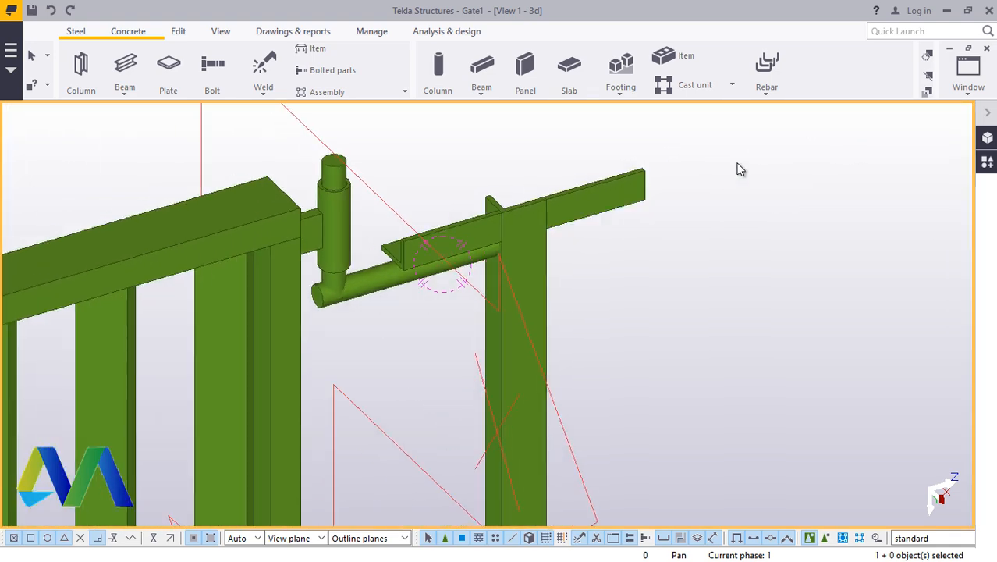
left_click(629, 201)
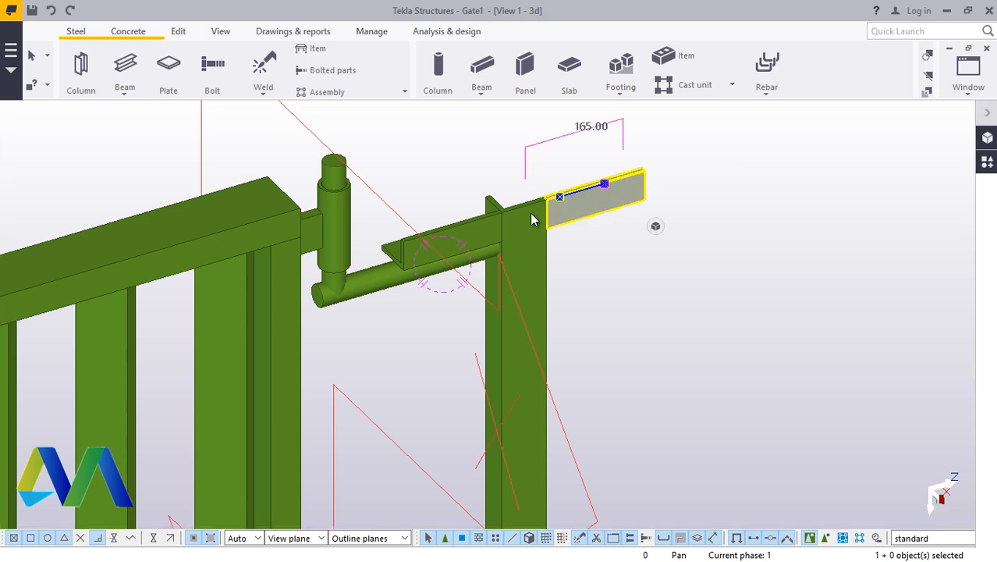
left_click(485, 228, "ctrl")
right_click(729, 160)
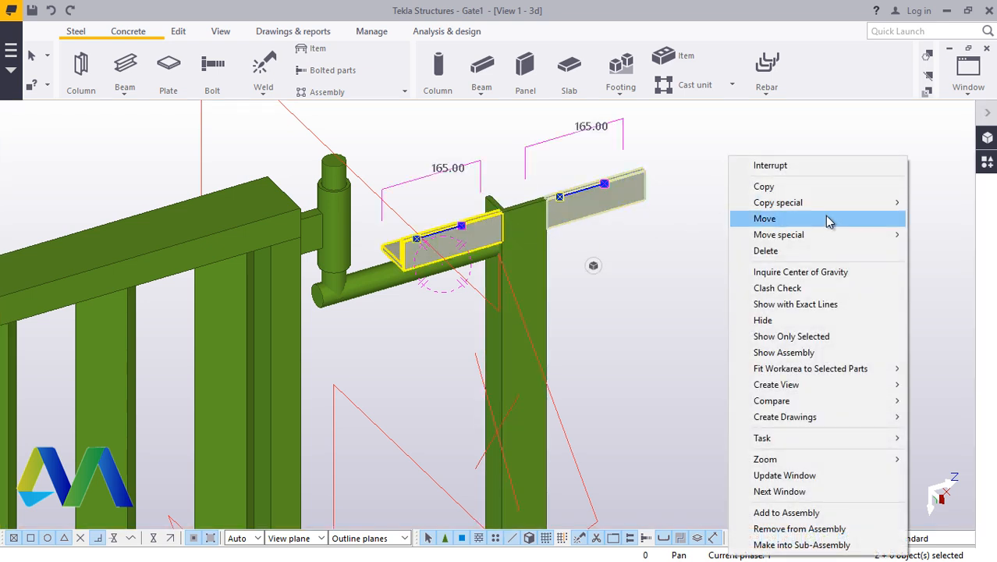
mouse_move(828, 205)
left_click(645, 203)
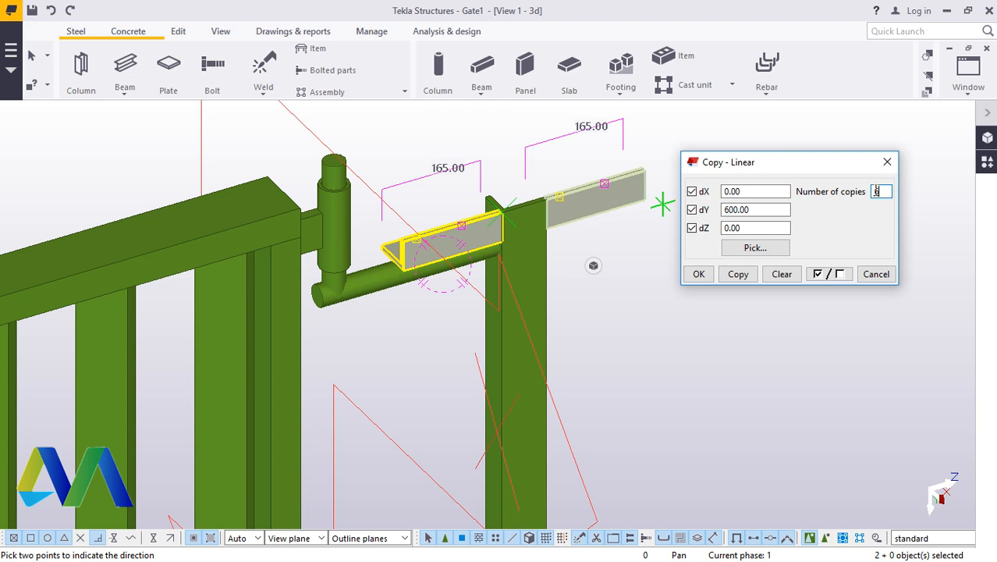
left_click(738, 275)
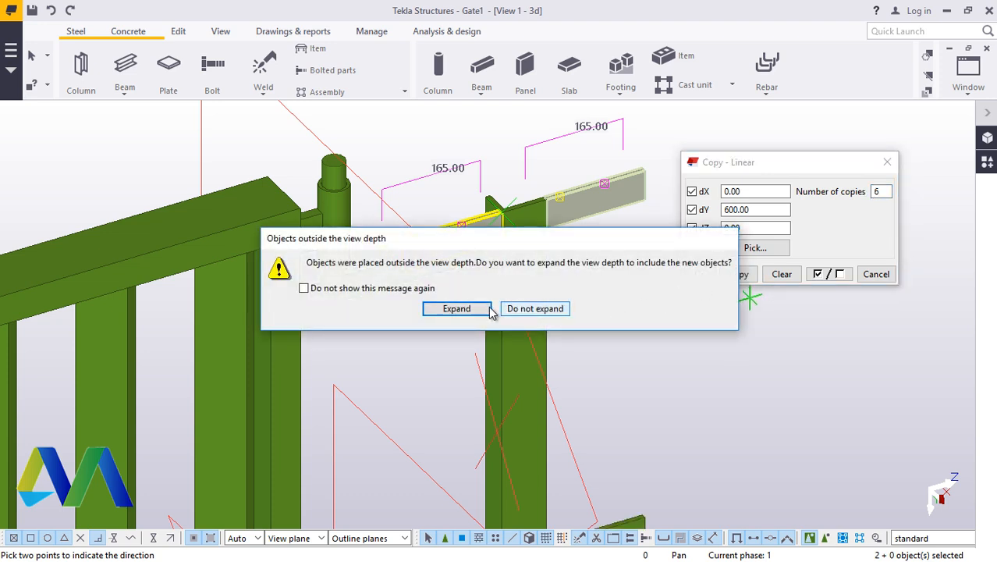
left_click(458, 308)
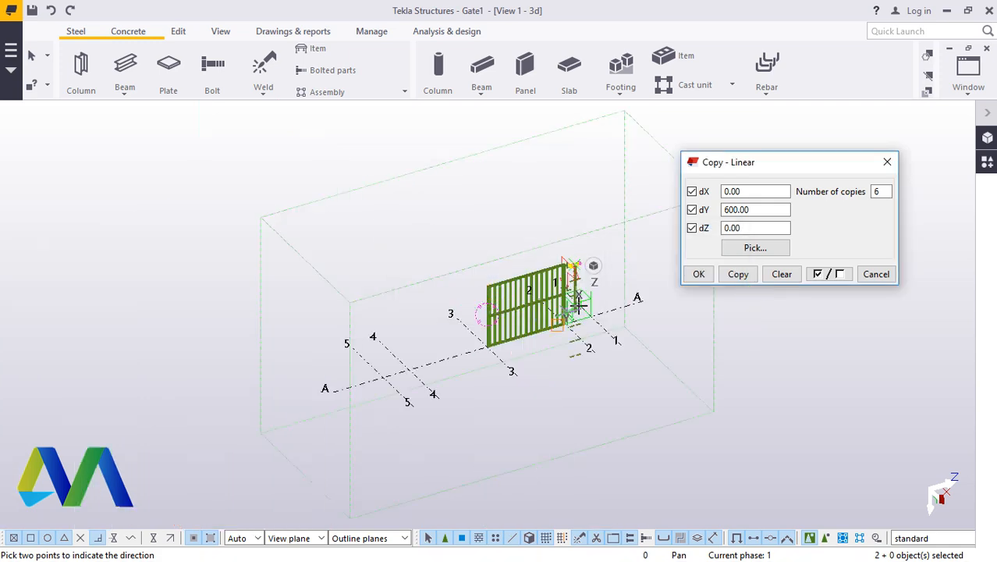
scroll(583, 300, "up", 3)
scroll(584, 299, "up", 4)
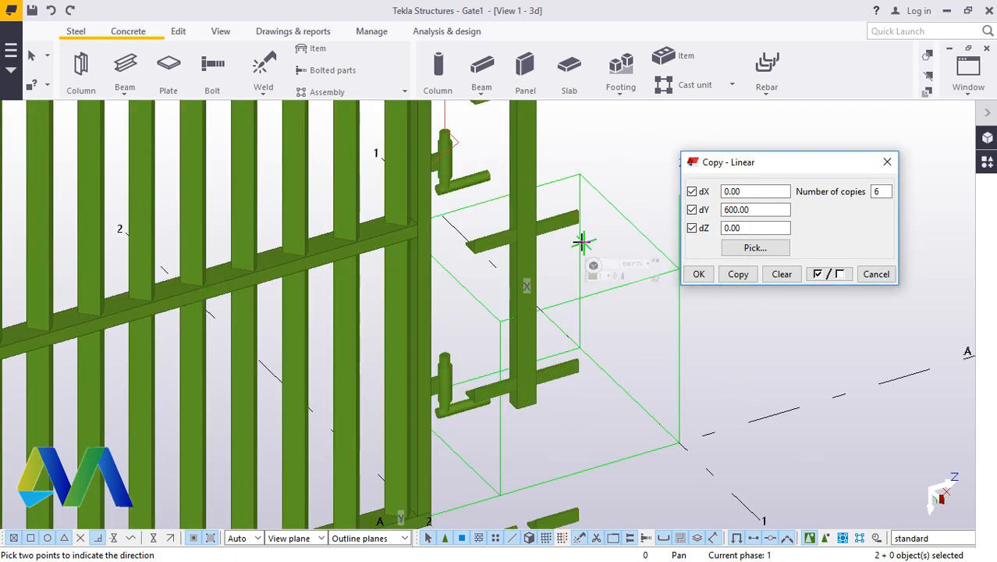
right_click(630, 175)
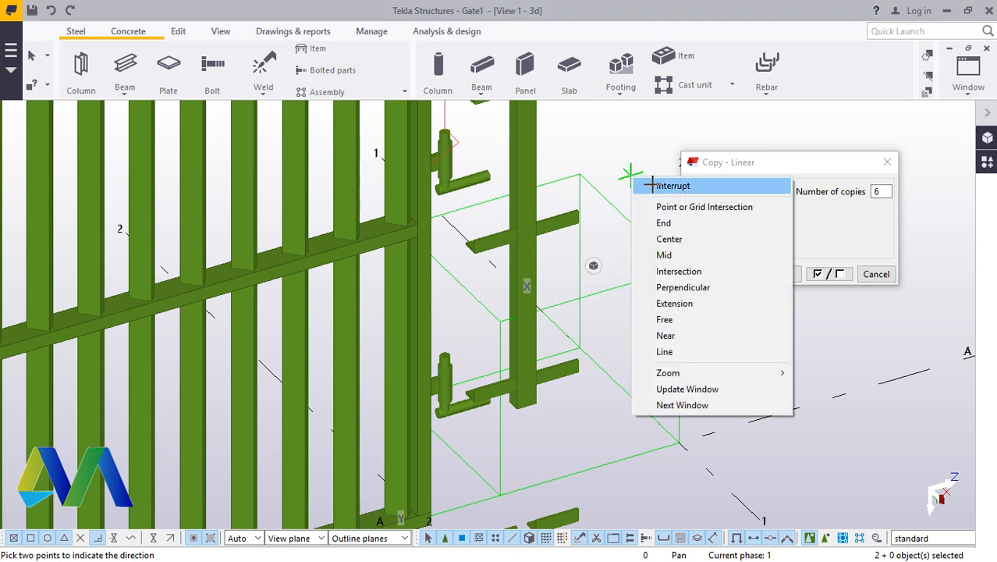
left_click(649, 185)
left_click(699, 274)
scroll(556, 241, "down", 2)
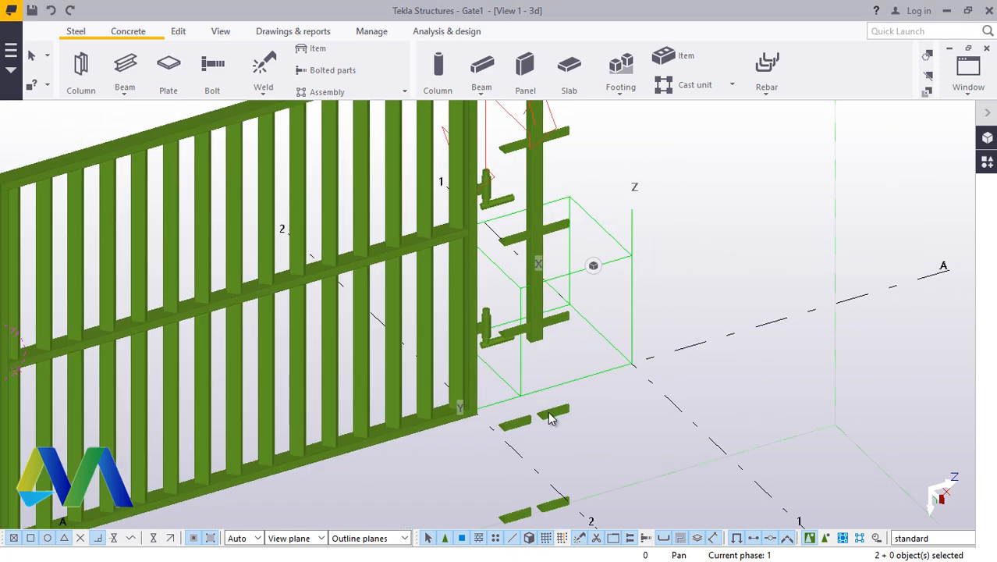
Delete the surplus pairs of short angle pieces that lie below the vertical angle's lower end
scroll(551, 417, "up", 3)
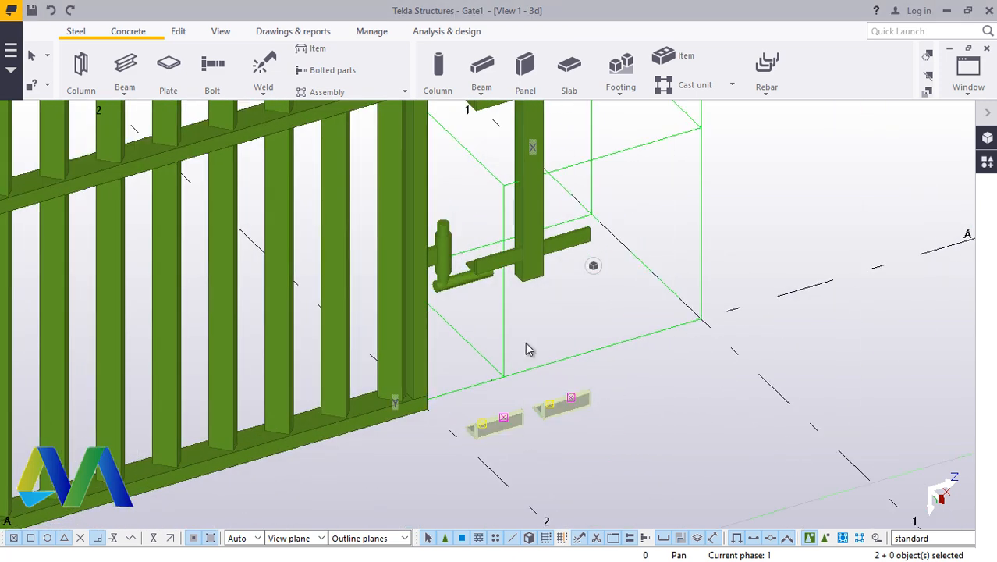
scroll(528, 347, "down", 5)
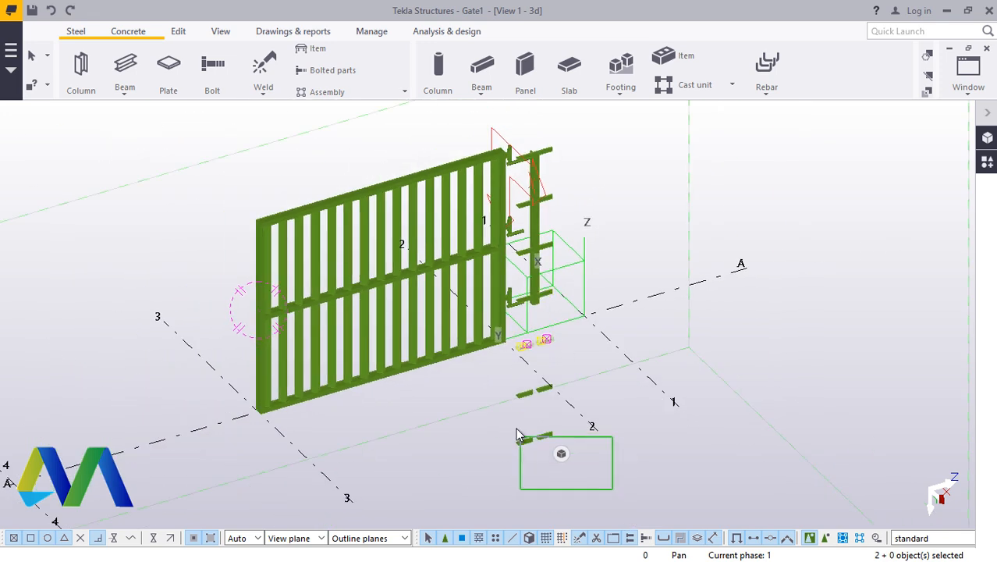
left_click_drag(516, 428, 509, 375)
right_click(507, 400)
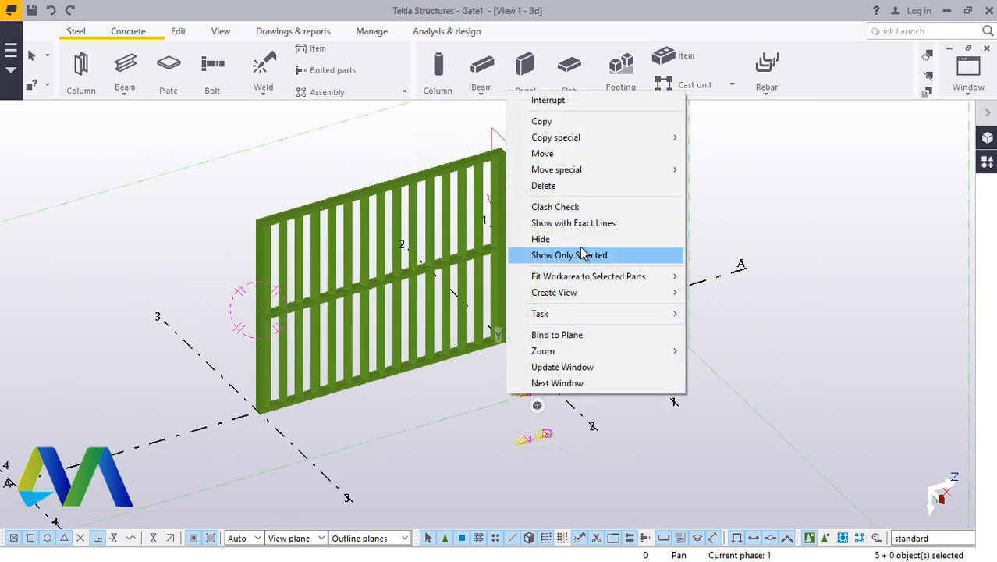
left_click(537, 185)
scroll(533, 318, "up", 3)
scroll(533, 318, "up", 3)
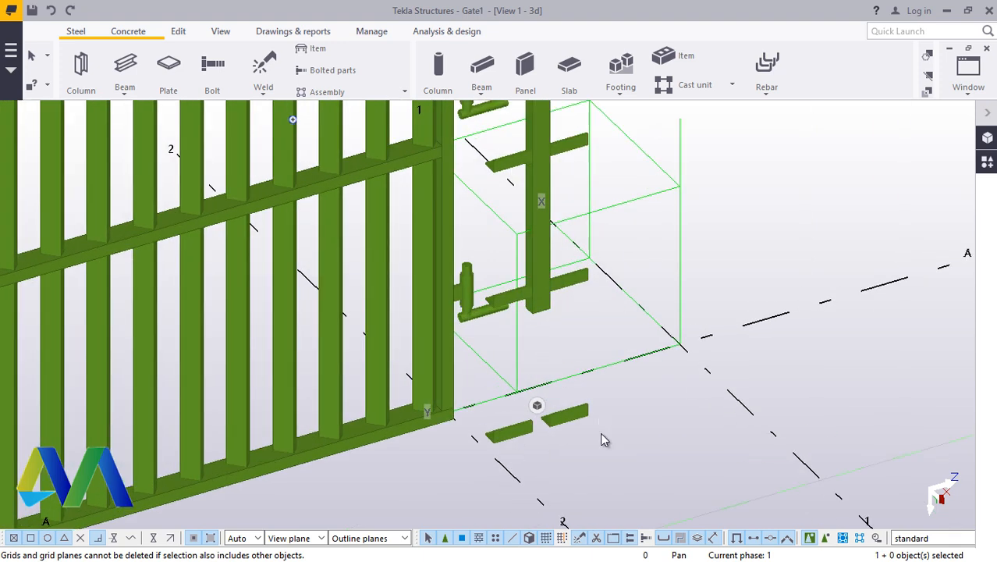
left_click_drag(632, 472, 508, 430)
right_click(501, 438)
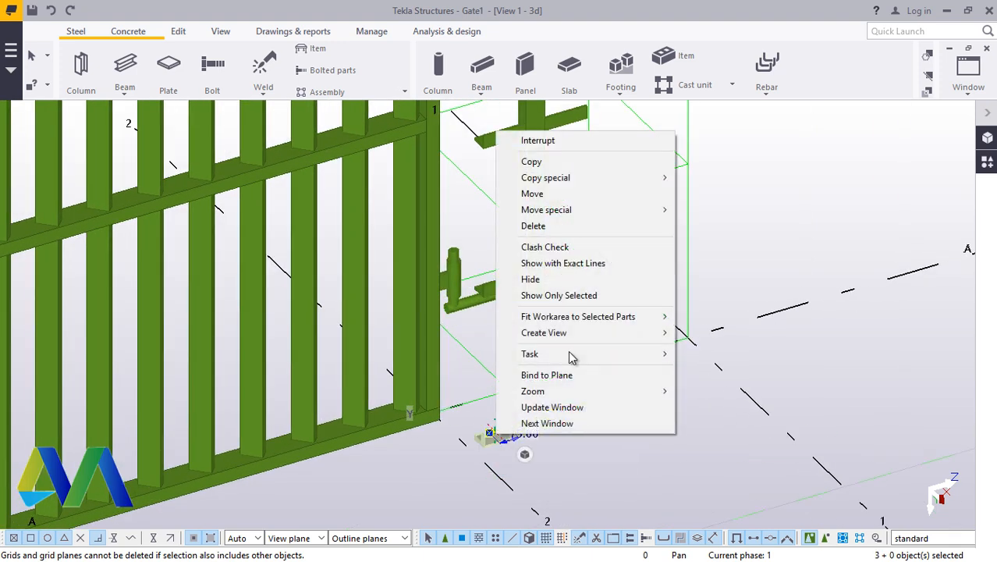
left_click(532, 225)
left_click(528, 277)
Inspect the hinges and the copied short angle pieces along the vertical angle from the opposite side
scroll(527, 279, "up", 3)
scroll(527, 279, "up", 3)
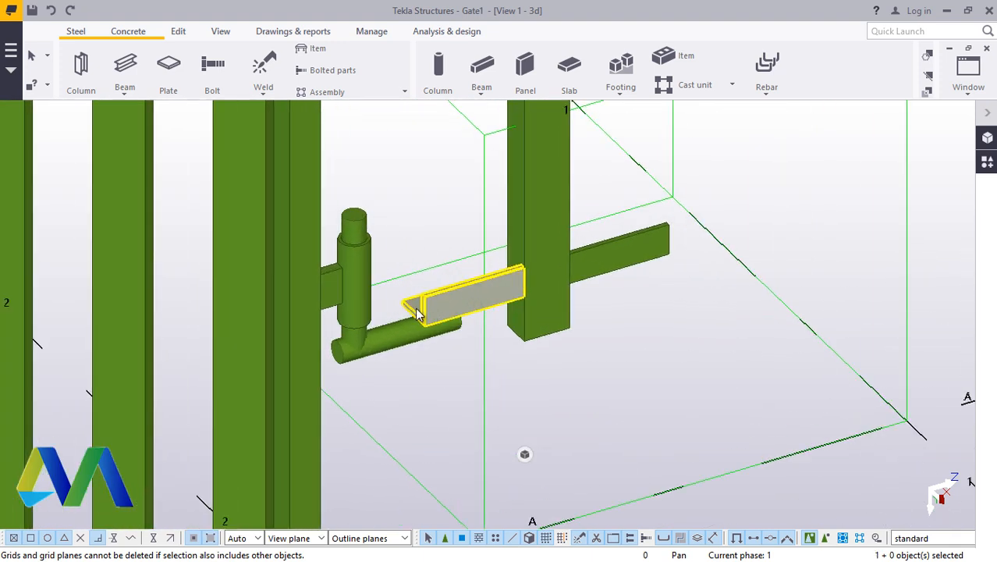
left_click(217, 37)
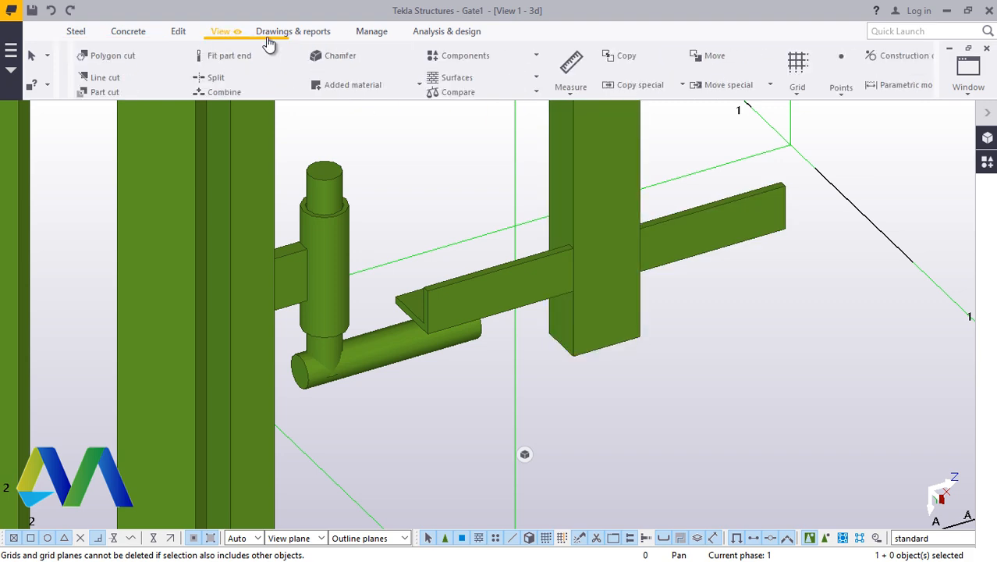
left_click(597, 78)
left_click(592, 128)
left_click_drag(614, 246, 543, 407)
scroll(543, 407, "down", 2)
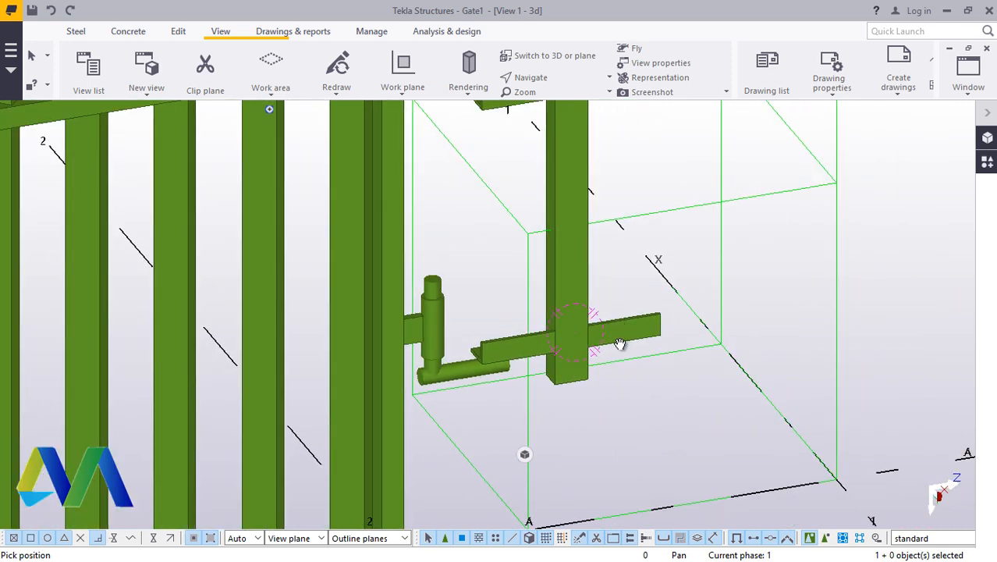
scroll(616, 343, "up", 5)
left_click_drag(585, 314, 395, 319)
scroll(422, 325, "up", 8)
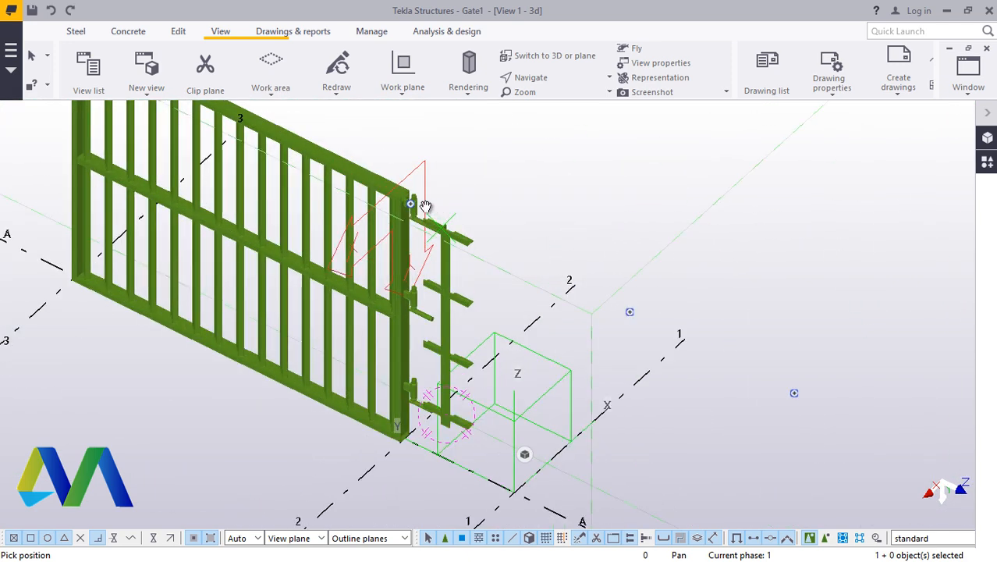
scroll(411, 223, "up", 2)
right_click(566, 162)
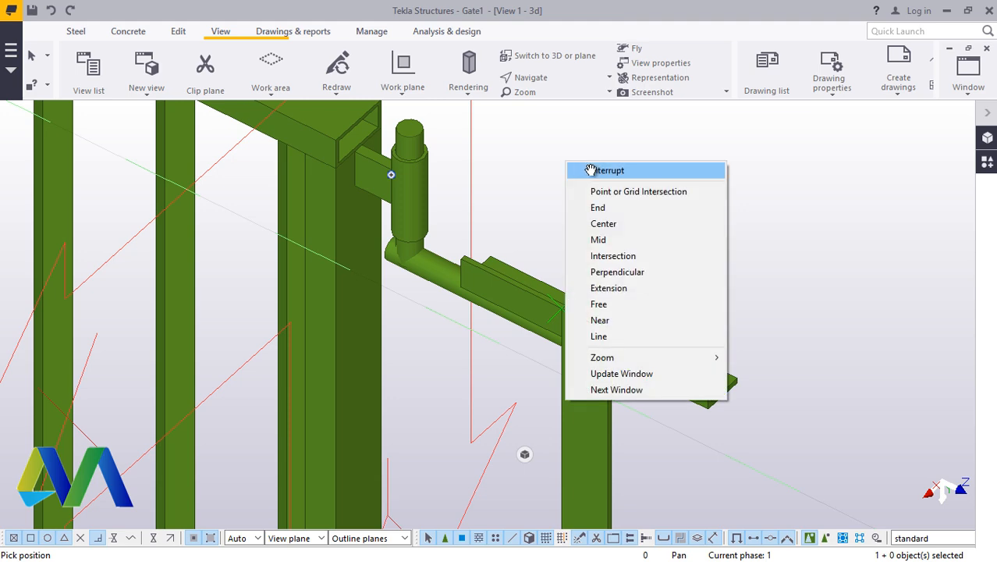
left_click(591, 170)
scroll(469, 226, "up", 2)
Change the top hinge's horizontal rod and vertical pin, both D36, to Class 6
left_click(405, 286)
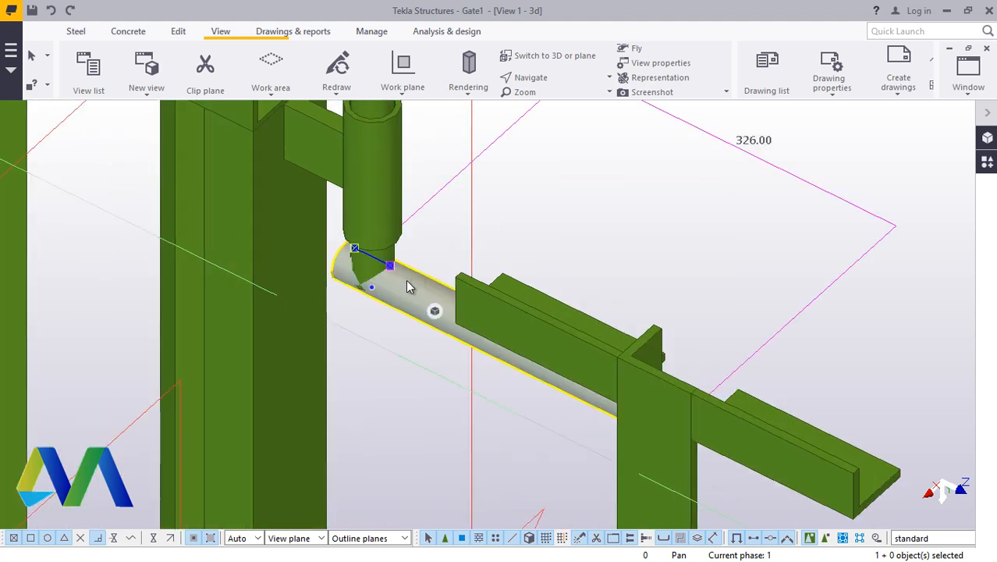
scroll(397, 285, "up", 3)
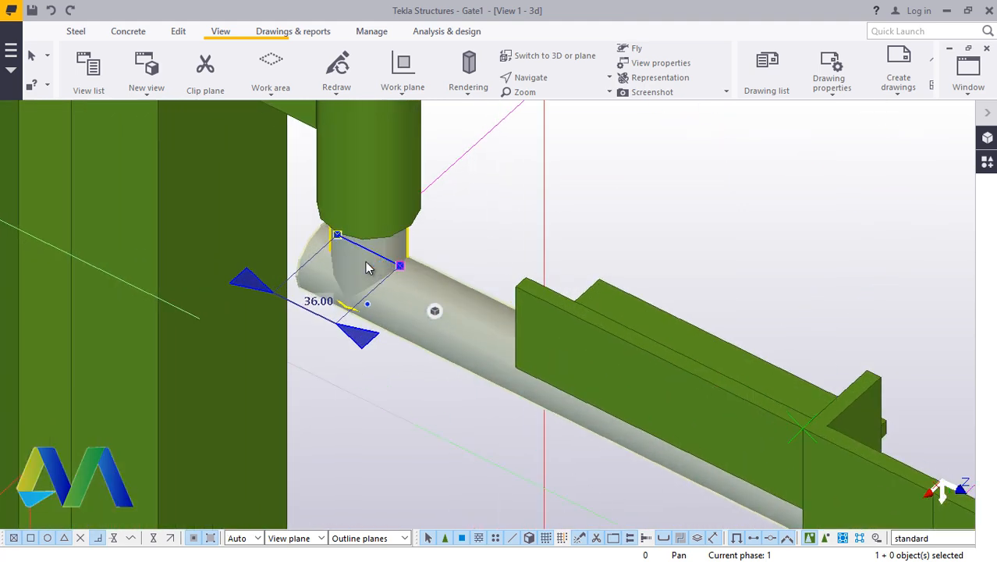
left_click(367, 271, "ctrl")
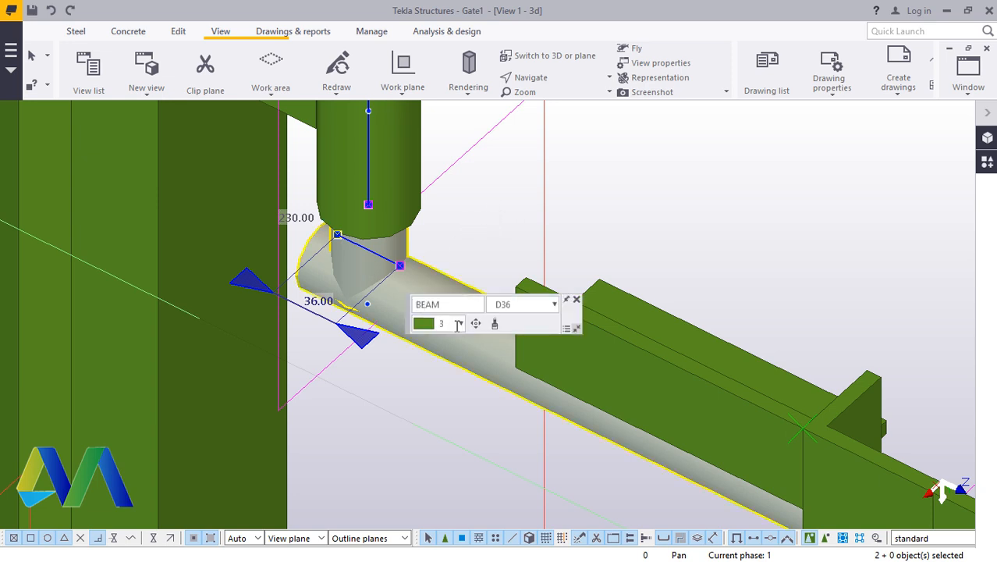
left_click(461, 325)
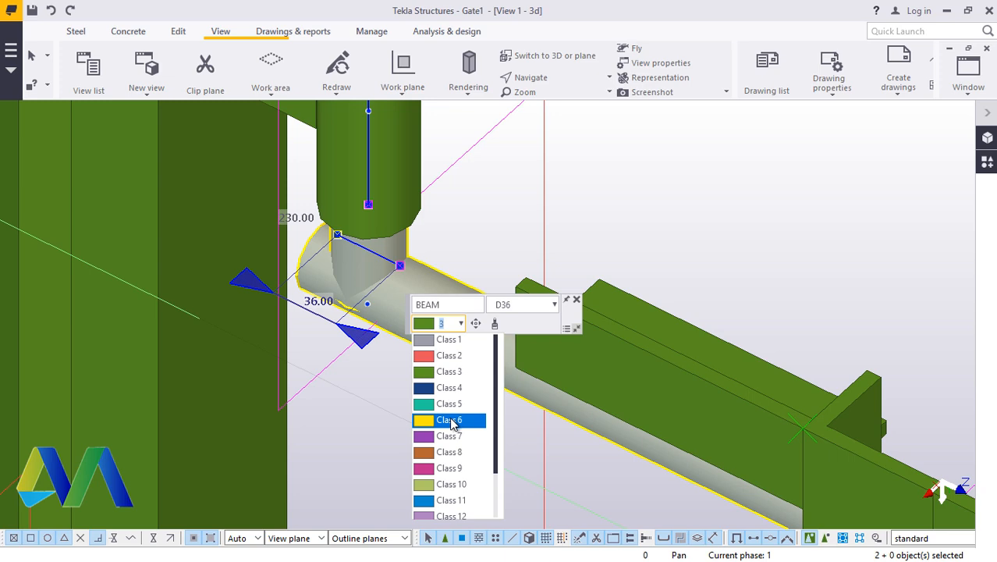
left_click(452, 421)
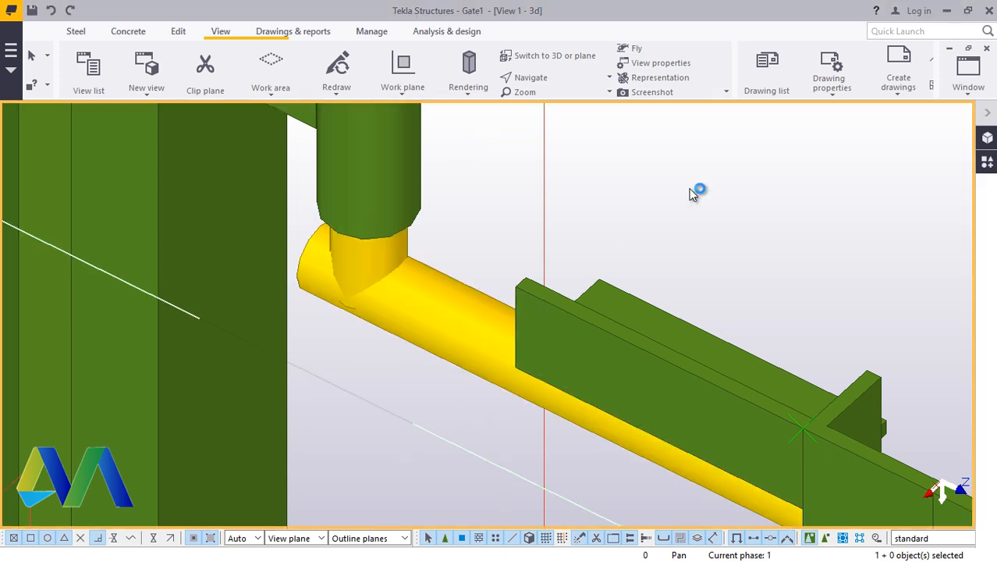
left_click(689, 189)
Examine the middle and lower hinge rods relative to the vertical angle and its short angle pieces
scroll(527, 225, "down", 5)
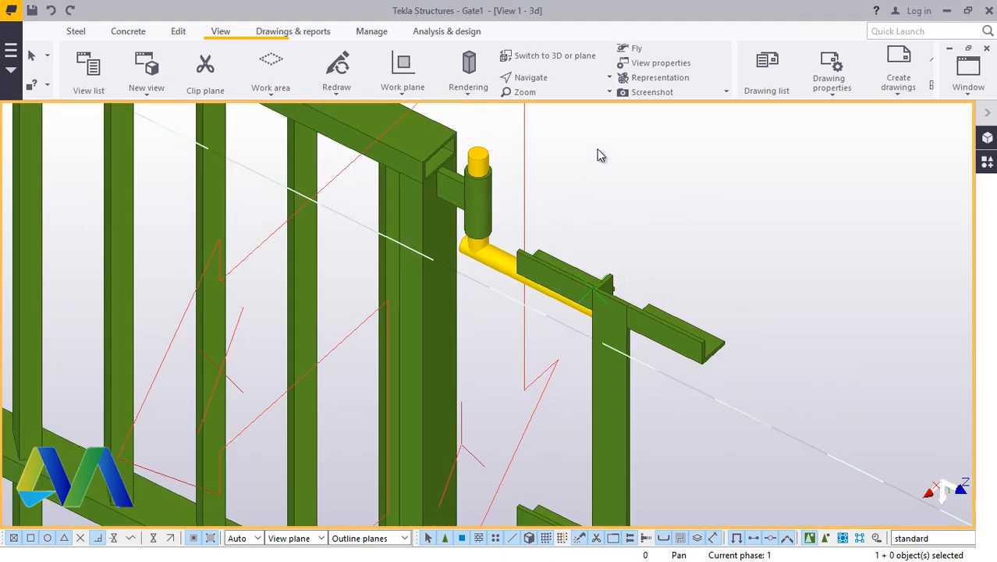
scroll(483, 240, "down", 6)
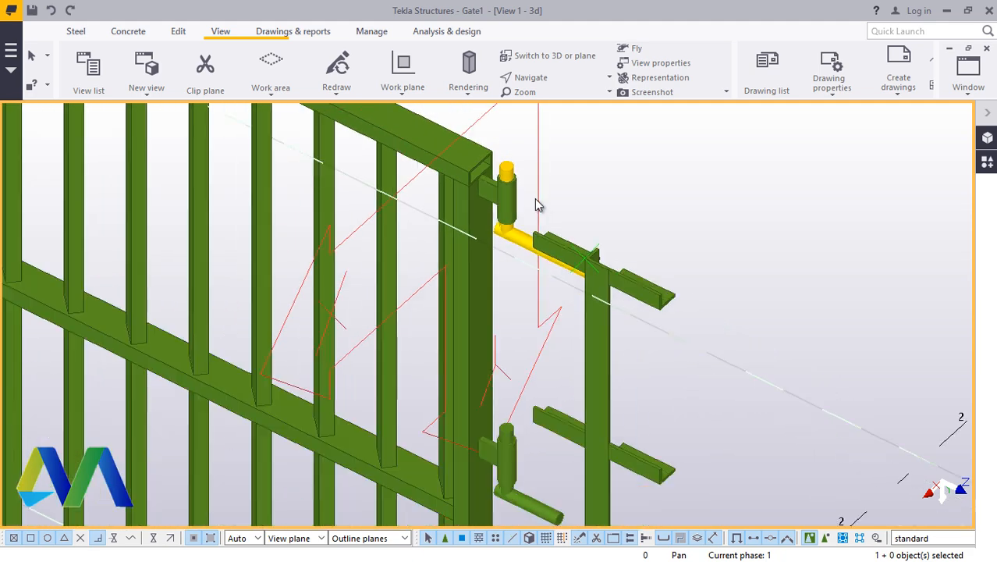
scroll(553, 222, "down", 5)
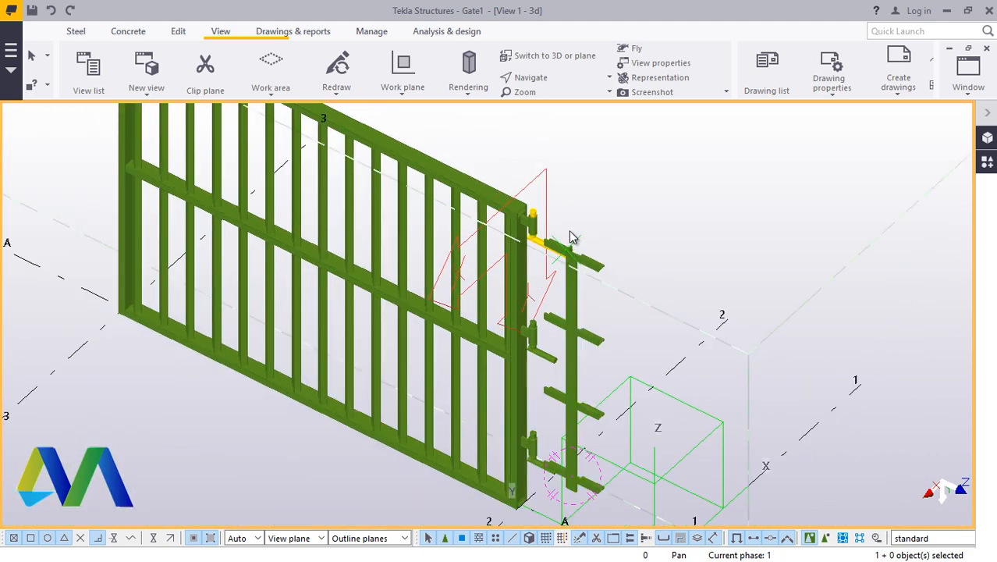
scroll(547, 396, "up", 3)
scroll(550, 391, "up", 2)
scroll(555, 316, "down", 3)
scroll(572, 378, "up", 4)
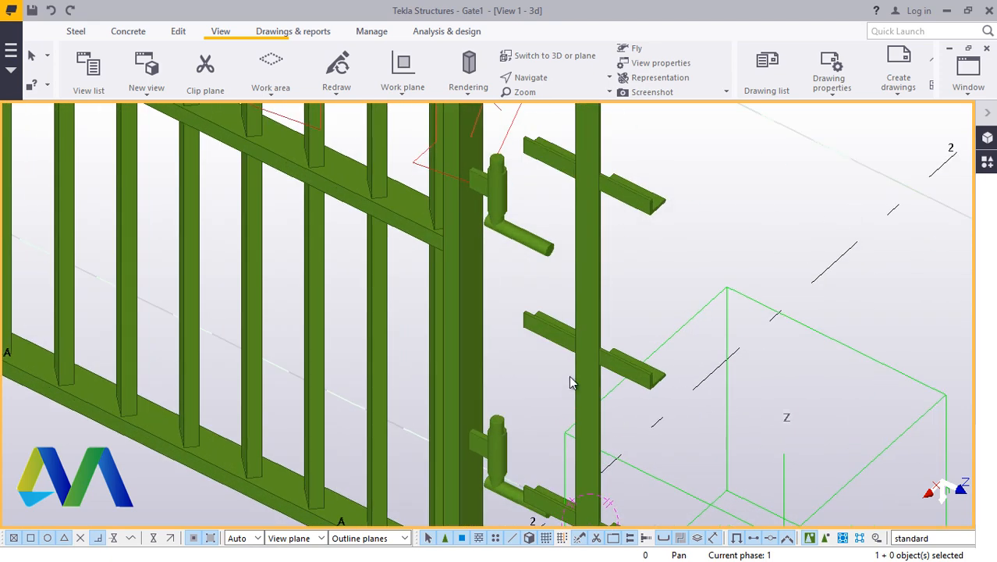
Extend the middle and lower hinges' horizontal D36 rods towards the vertical angle by setting their end offset Dx to 280.00
left_click(542, 234)
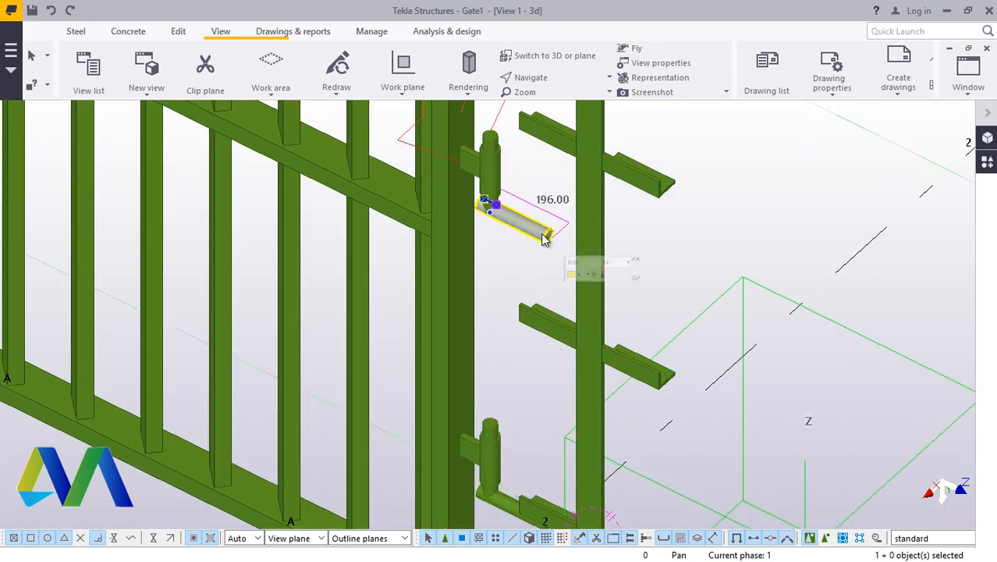
double_click(503, 511)
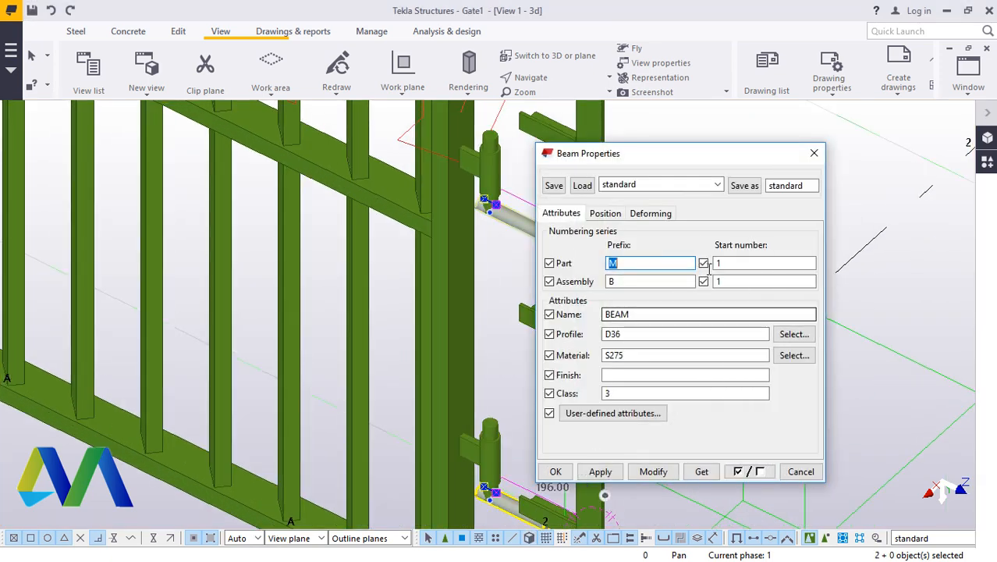
left_click(605, 213)
left_click_drag(746, 352, 711, 352)
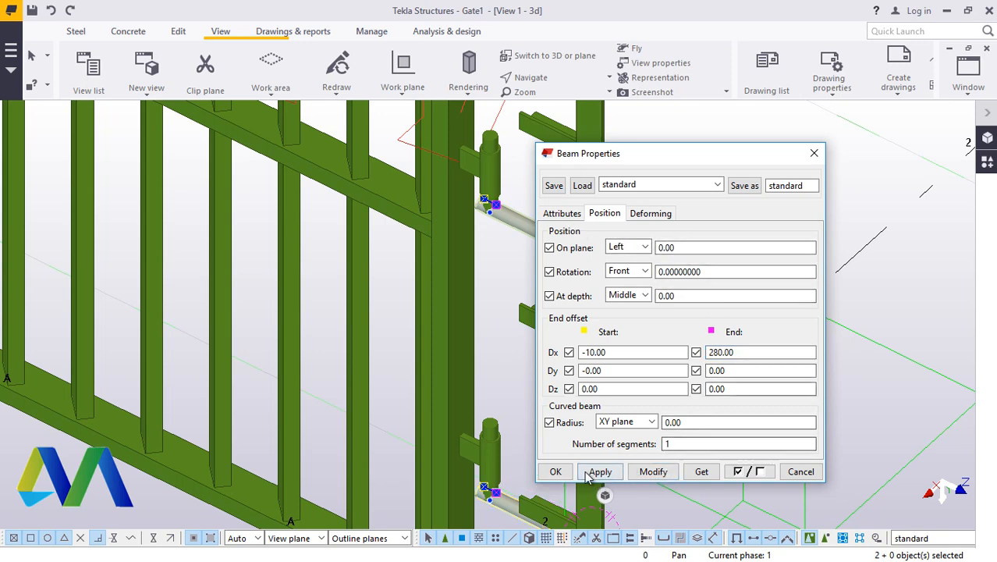
left_click(556, 472)
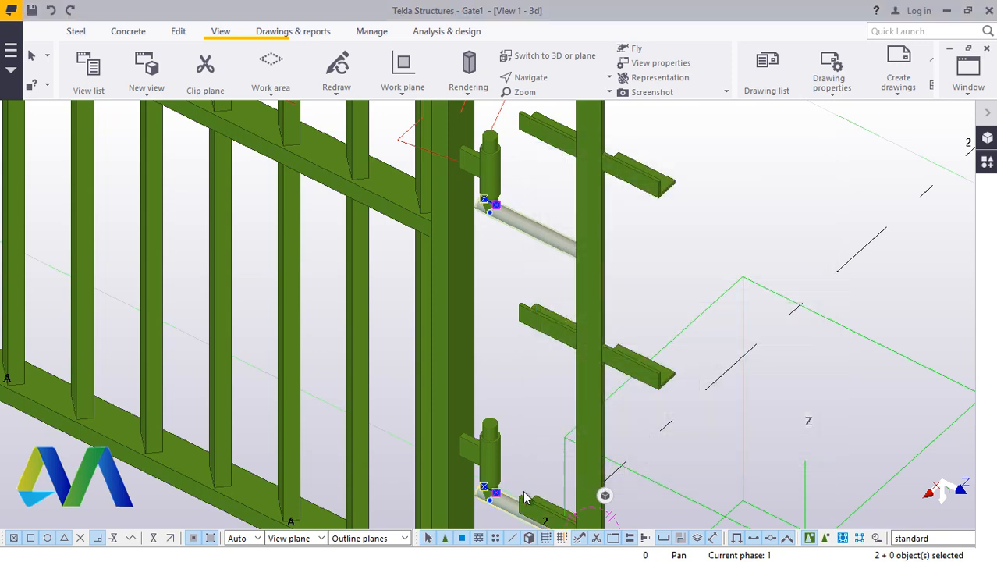
Change the middle and lower hinges' horizontal rods to Class 6
left_click(590, 500)
left_click(653, 517)
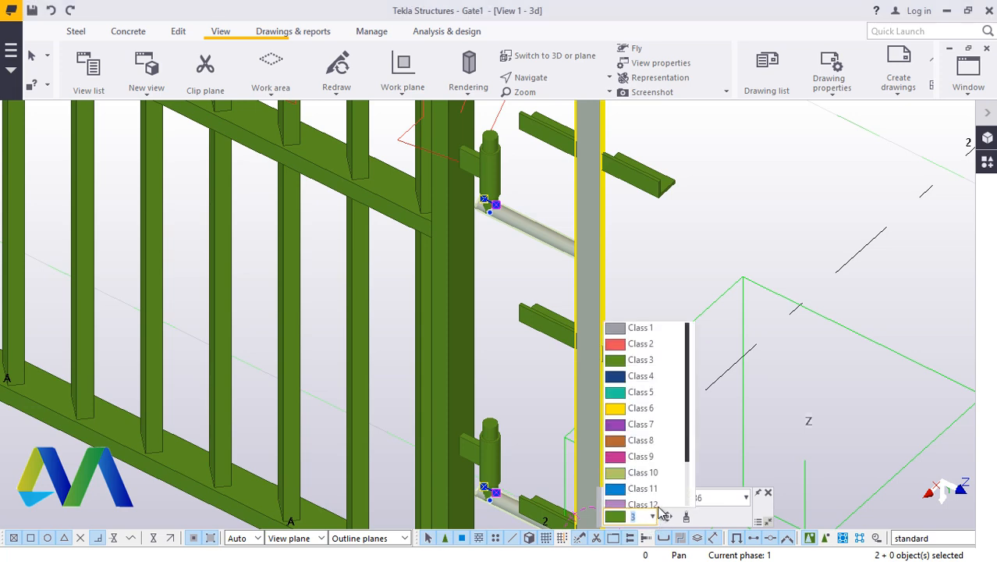
left_click(644, 409)
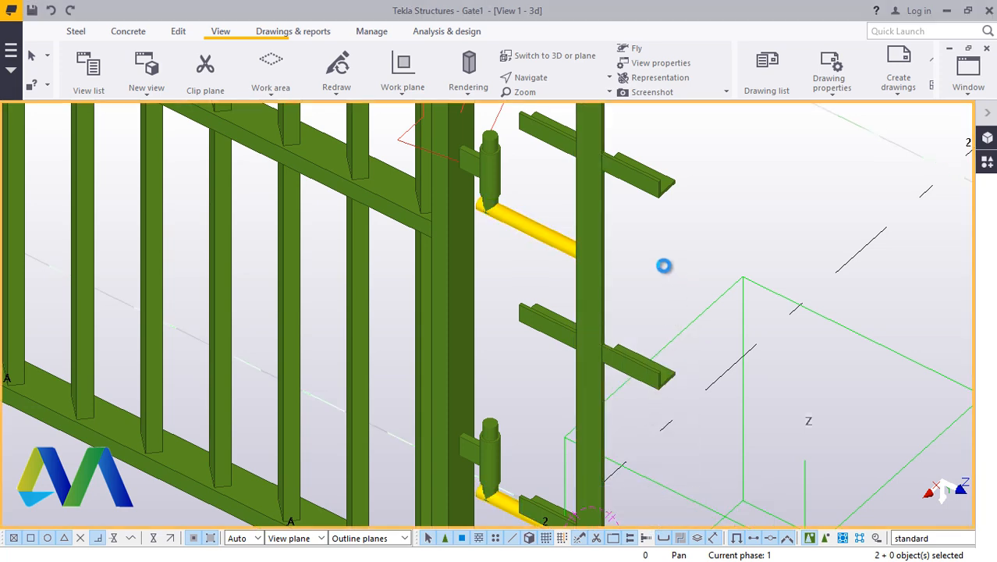
Change the vertical D36 pins of the middle and lower hinges to Class 6
scroll(498, 254, "down", 2)
scroll(497, 246, "up", 4)
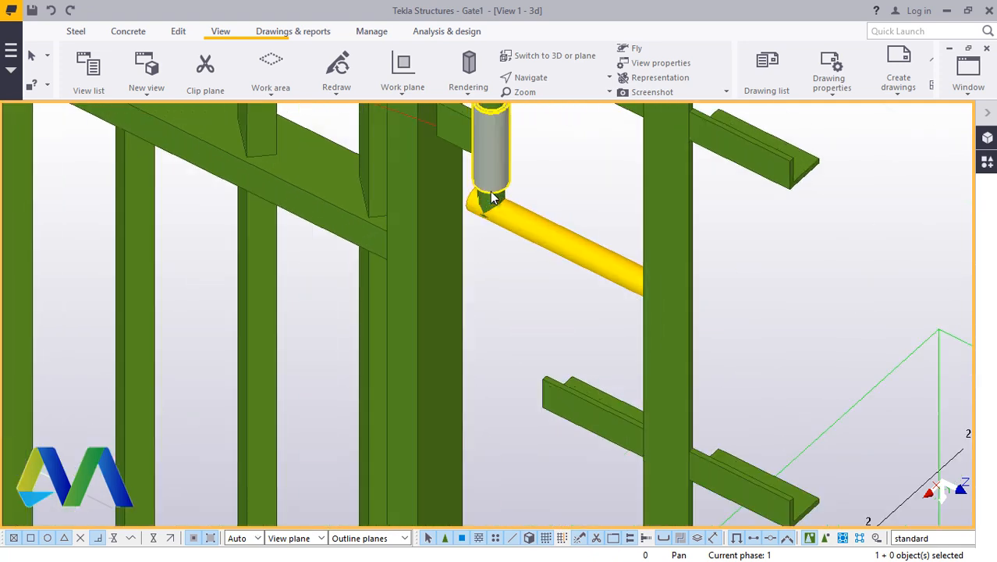
scroll(513, 257, "down", 2)
left_click(503, 147)
scroll(504, 148, "down", 4)
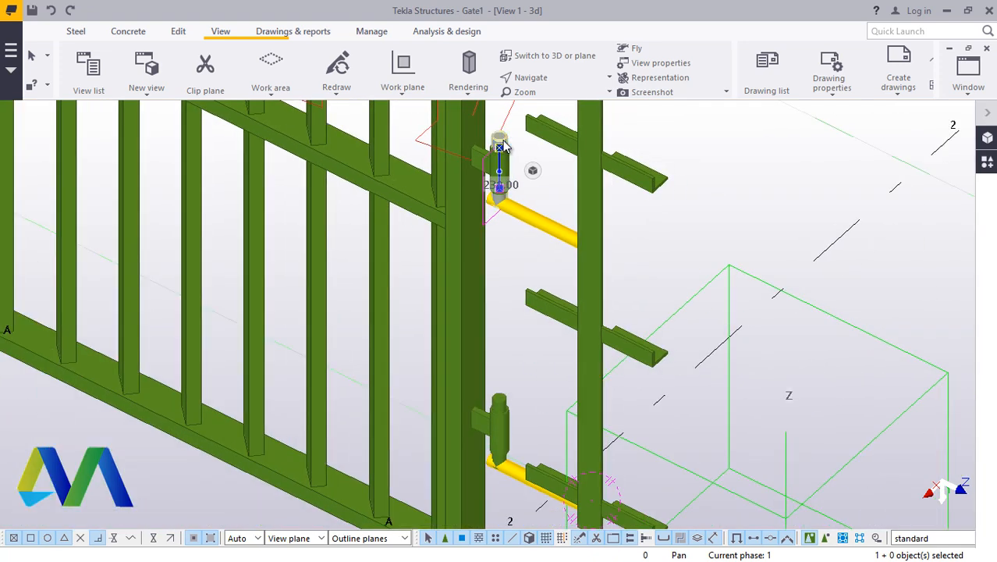
scroll(516, 366, "up", 2)
scroll(516, 375, "up", 4)
left_click(480, 282, "ctrl")
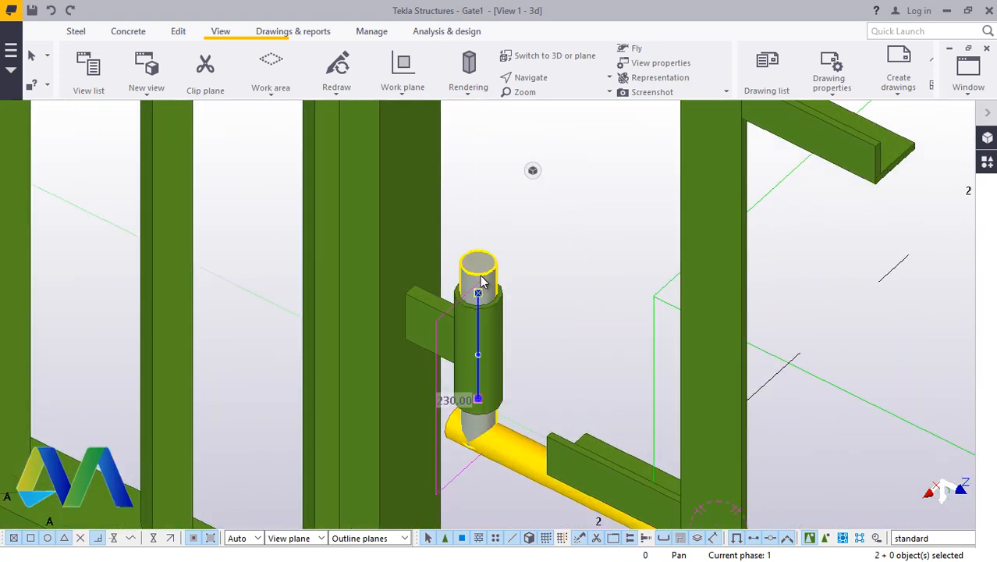
mouse_move(517, 310)
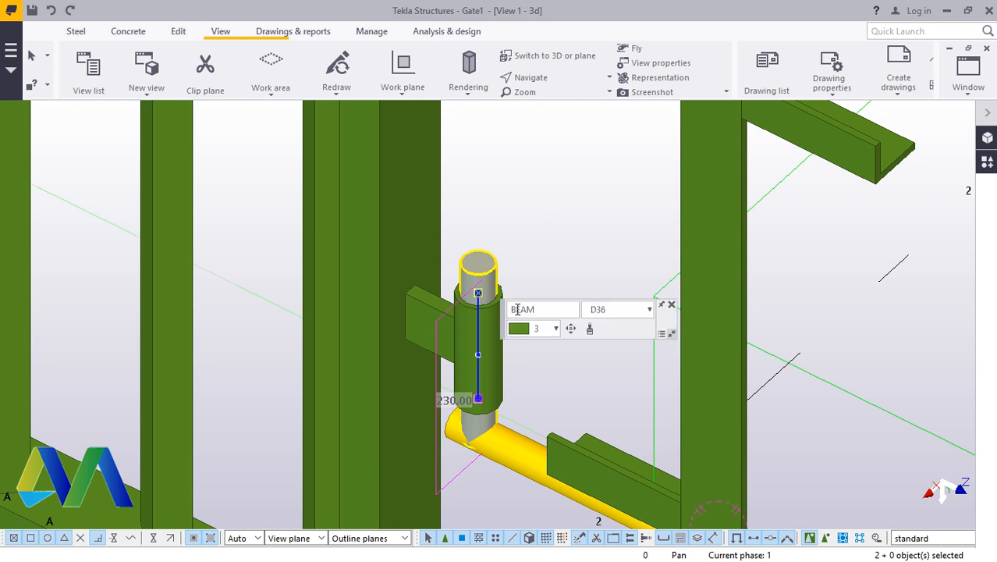
left_click(556, 328)
left_click(544, 425)
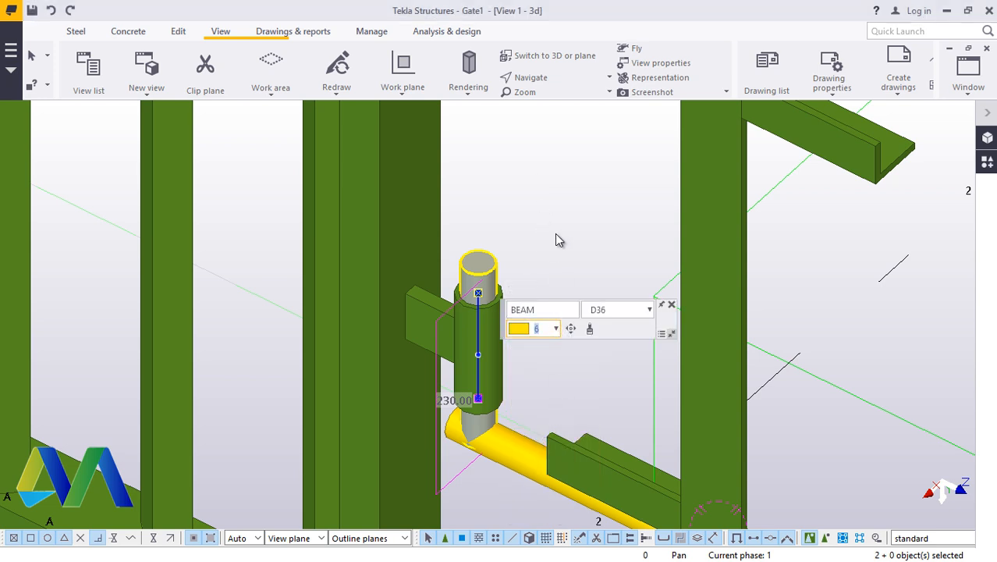
left_click(556, 223)
scroll(510, 316, "down", 3)
scroll(512, 322, "down", 5)
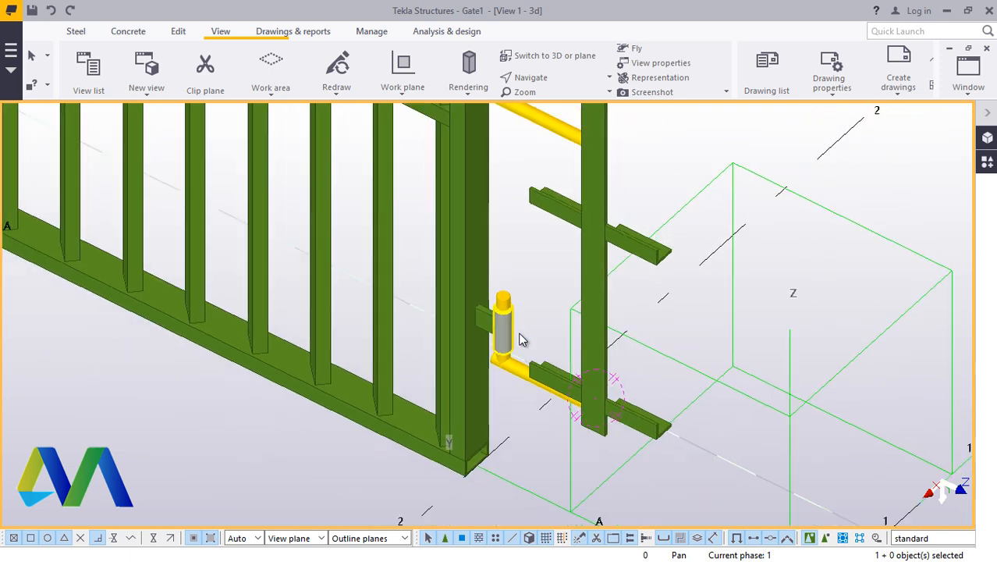
scroll(497, 162, "up", 2)
scroll(497, 160, "up", 1)
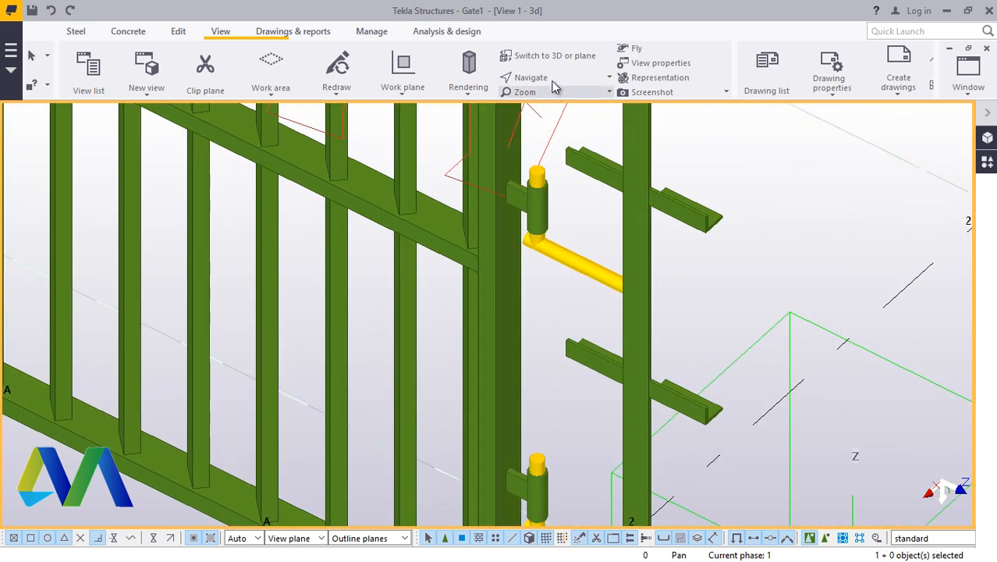
Examine the hinge pin, sleeve and plate, and how the hinges join the bracketed post to the gate leaf
left_click(553, 79)
left_click(562, 98)
left_click_drag(545, 210, 636, 190)
scroll(609, 199, "up", 4)
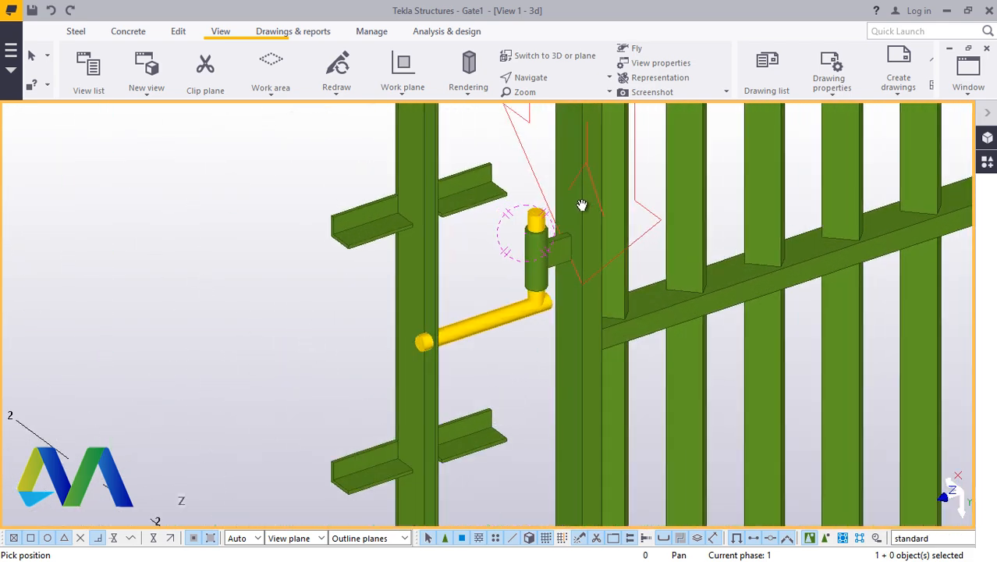
right_click(519, 173)
left_click(544, 184)
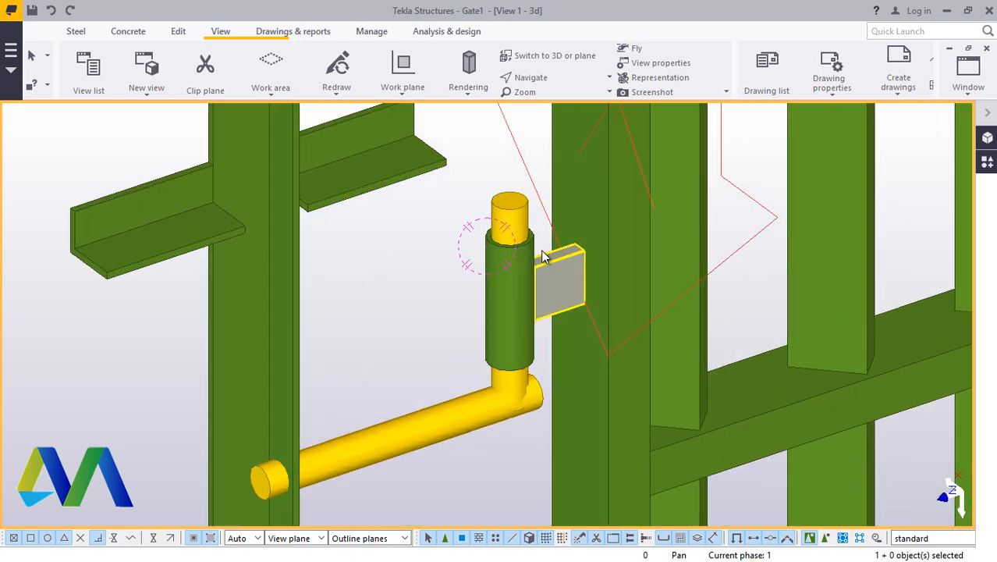
scroll(551, 277, "up", 4)
scroll(652, 274, "down", 1)
scroll(544, 282, "down", 8)
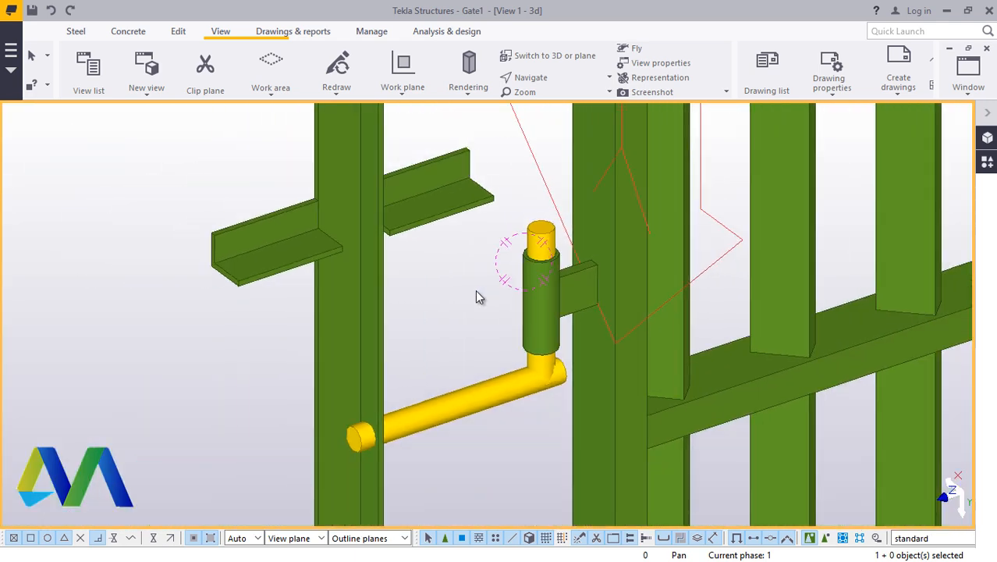
scroll(500, 235, "up", 2)
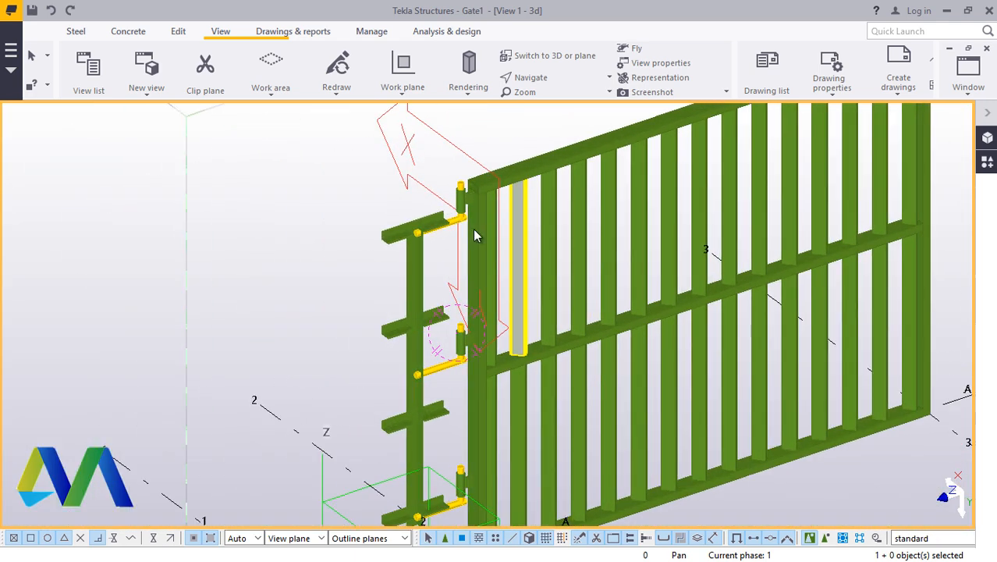
scroll(461, 246, "down", 4)
scroll(437, 312, "up", 3)
scroll(425, 345, "up", 1)
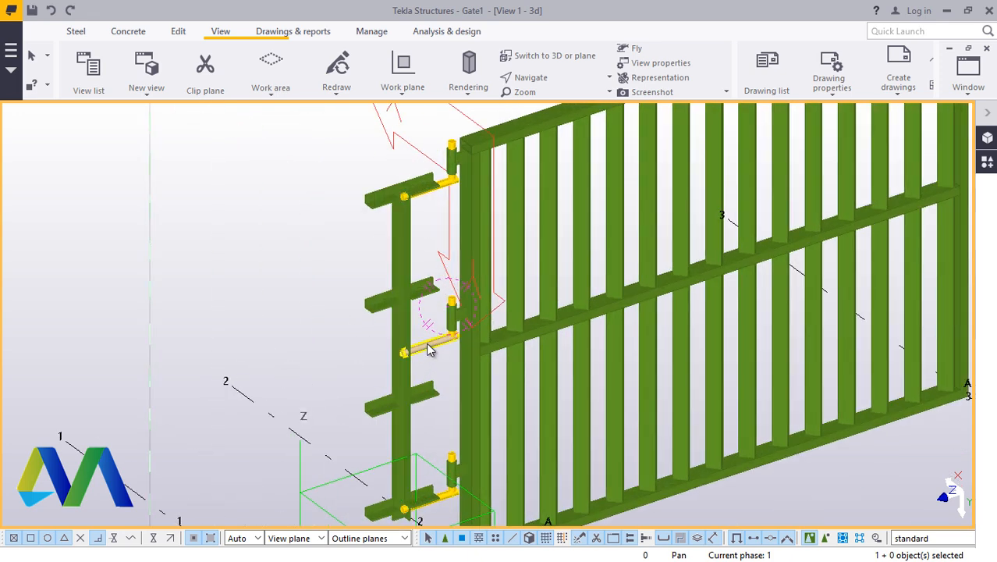
scroll(429, 342, "down", 2)
scroll(437, 256, "up", 2)
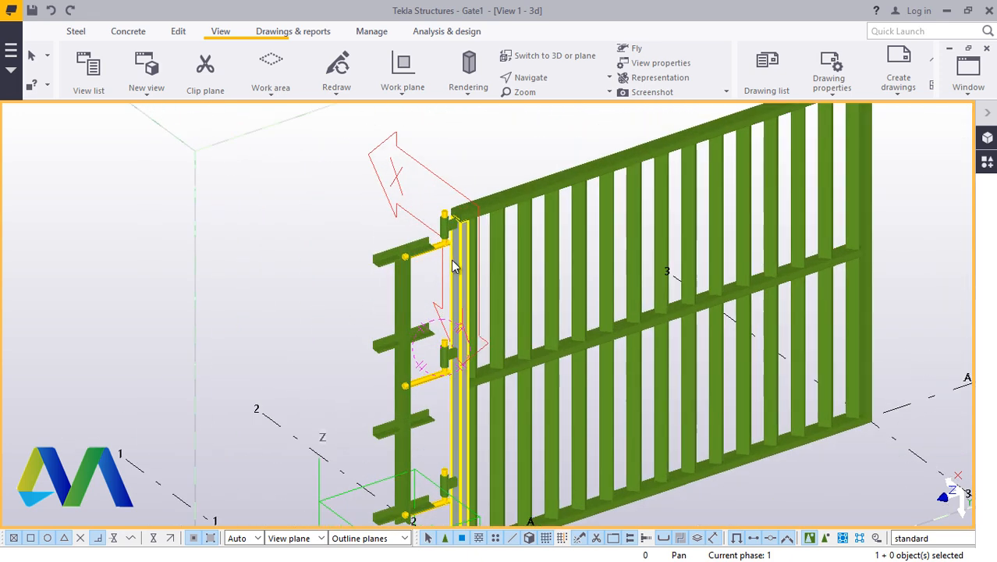
scroll(661, 312, "down", 1)
scroll(734, 250, "up", 4)
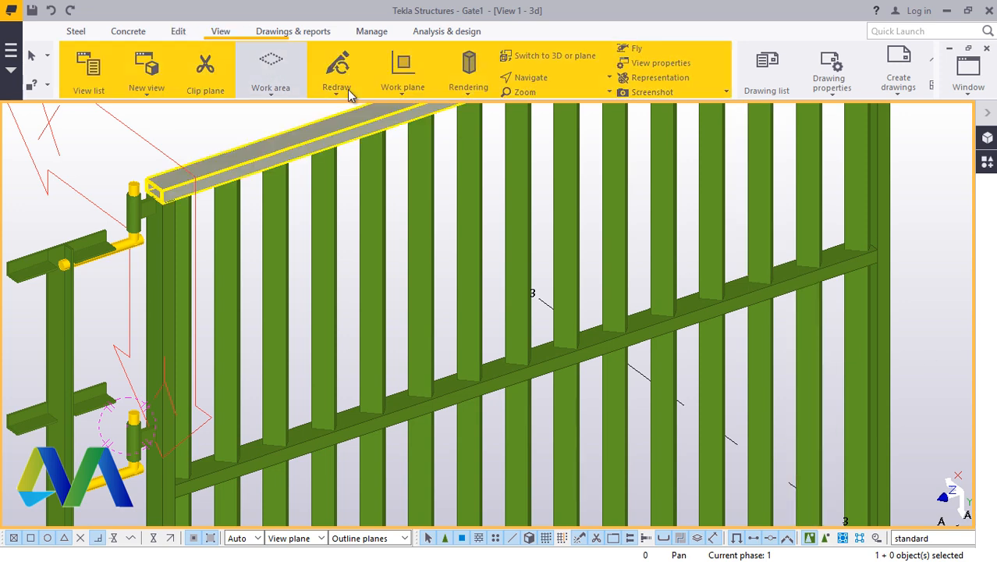
Set the work plane in the gate leaf's plane, with its origin at the bottom corner of the free end
left_click(406, 96)
left_click(410, 112)
scroll(338, 230, "down", 5)
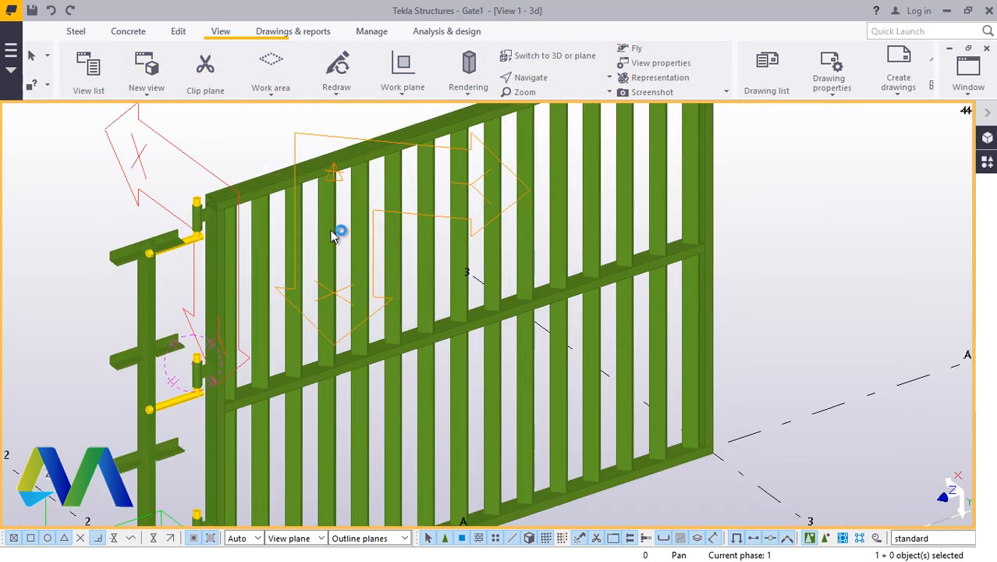
scroll(613, 416, "up", 6)
scroll(605, 403, "up", 2)
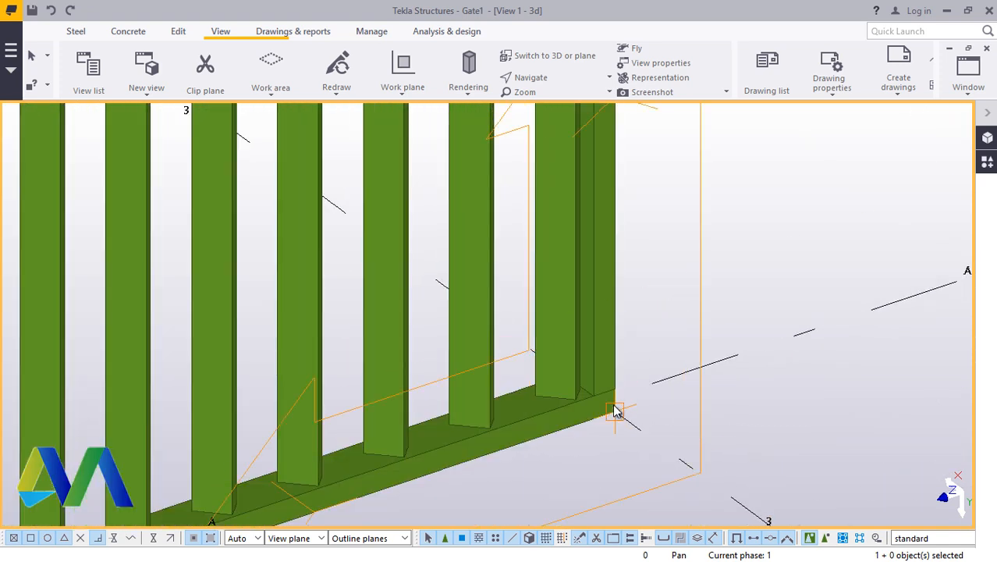
right_click(631, 254)
left_click(634, 267)
scroll(673, 276, "down", 4)
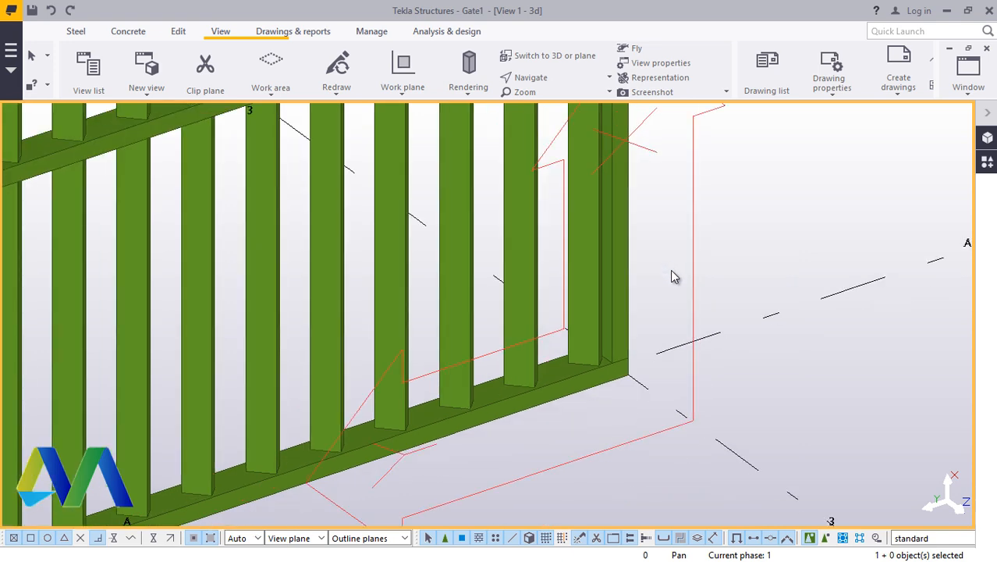
Mirror-copy the entire gate leaf with its hinges and bracketed post about its free vertical edge, using X0 2400, Y0 0 and angle 180
scroll(636, 308, "down", 5)
scroll(415, 215, "up", 8)
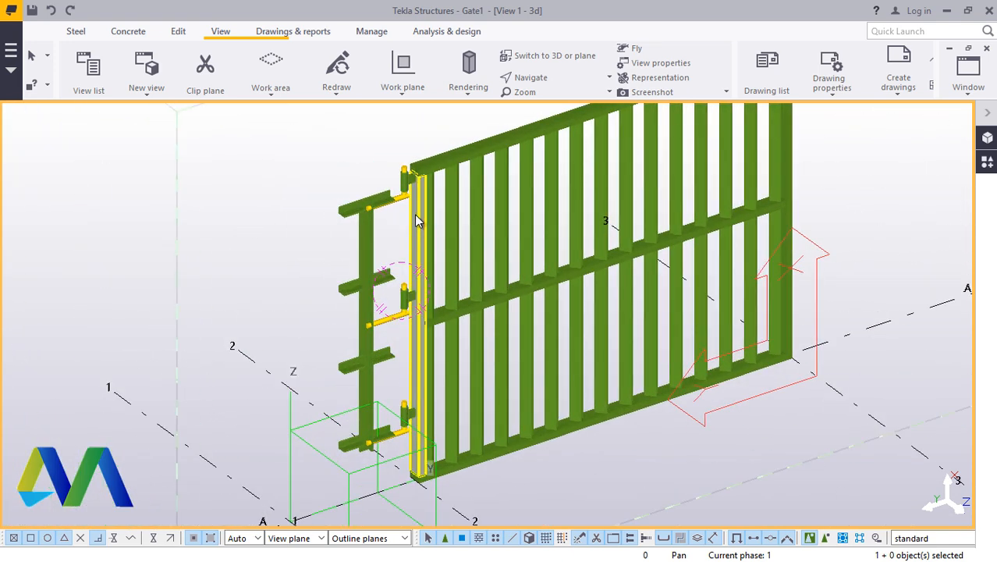
scroll(390, 244, "down", 6)
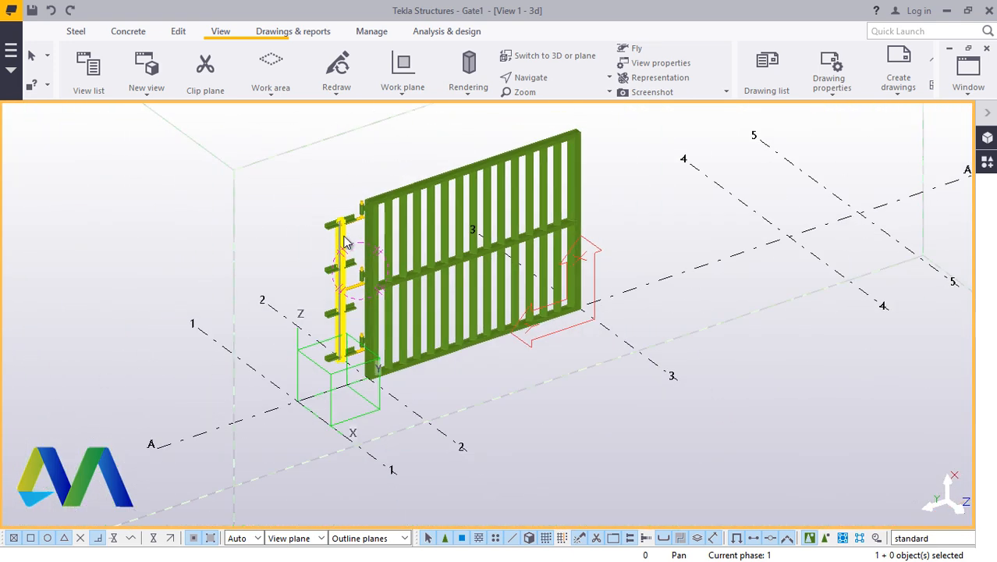
scroll(470, 171, "up", 2)
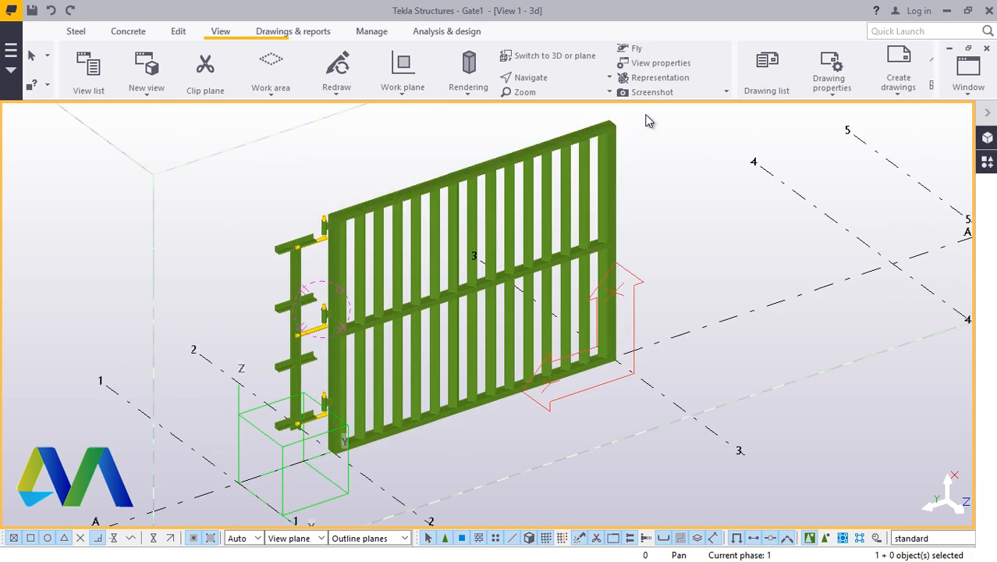
left_click_drag(647, 120, 275, 471)
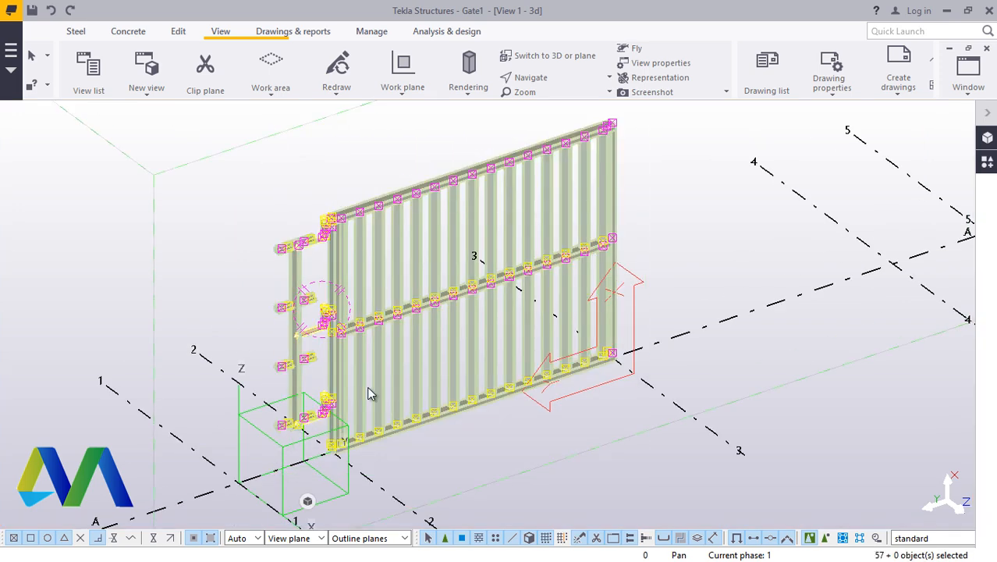
right_click(664, 186)
mouse_move(725, 230)
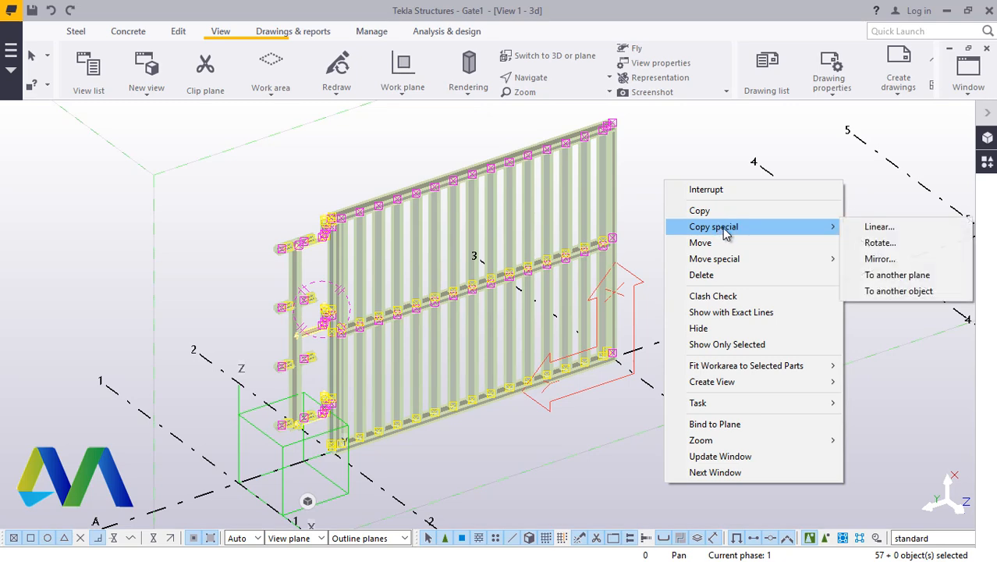
left_click(880, 258)
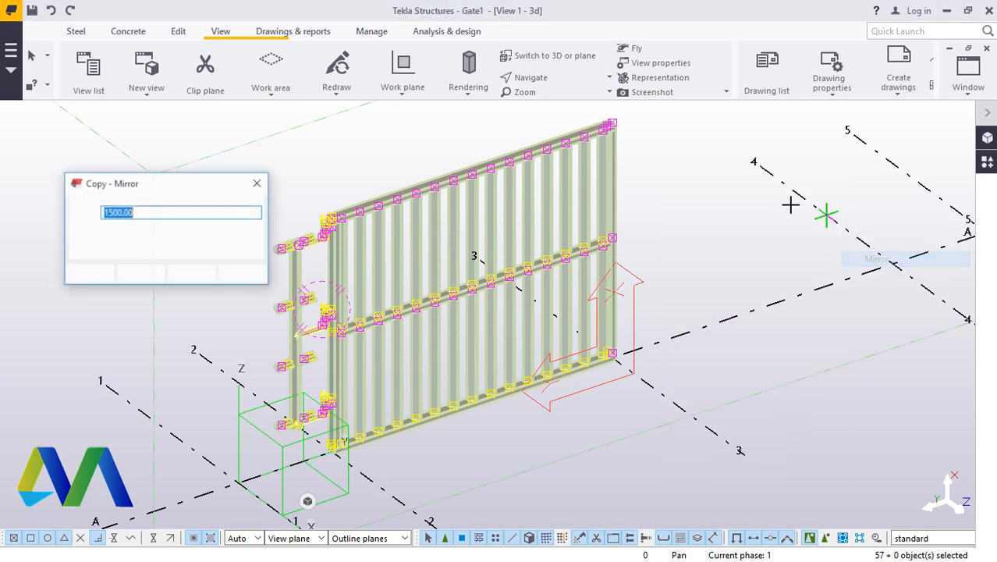
scroll(612, 121, "up", 2)
scroll(613, 121, "up", 5)
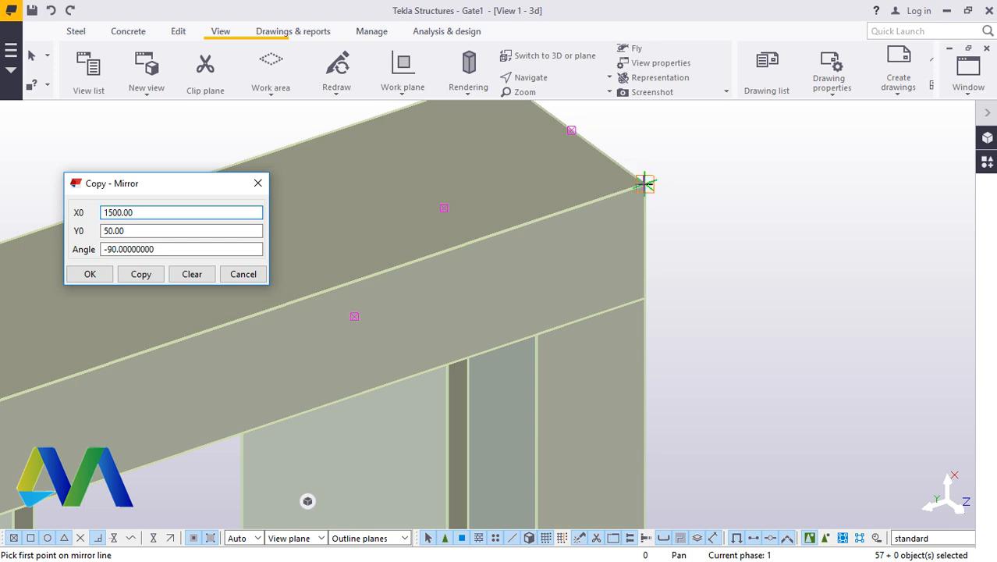
left_click(645, 185)
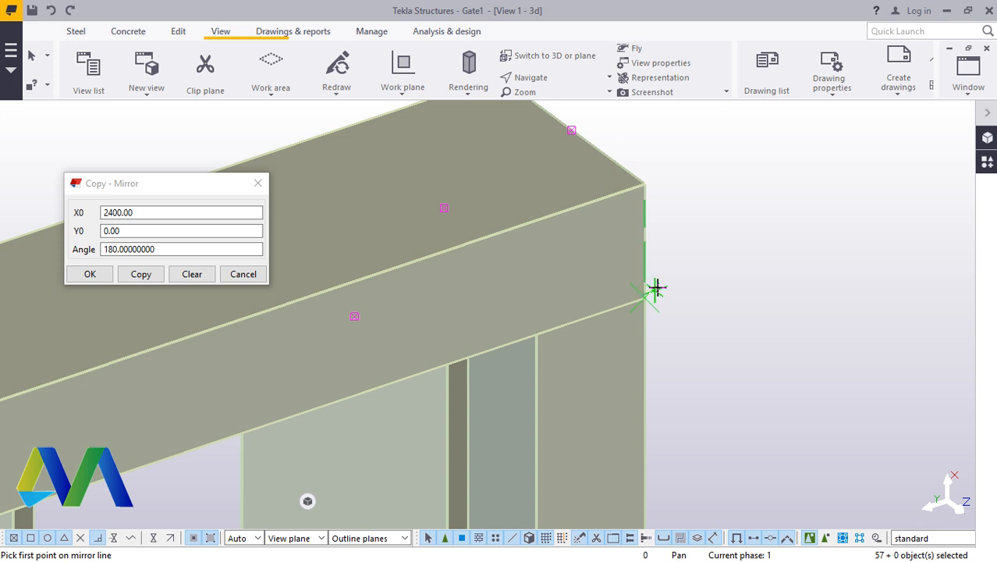
left_click(140, 274)
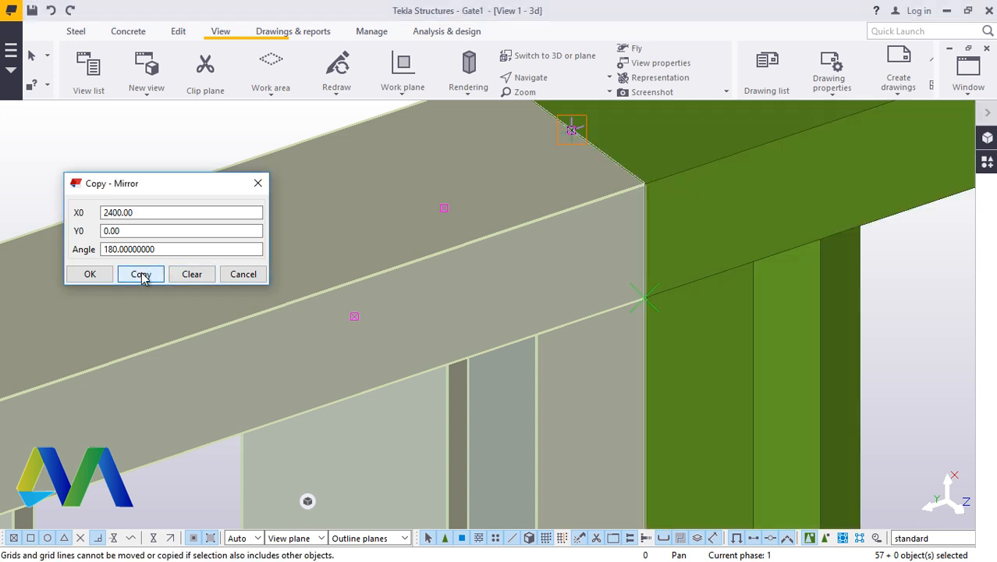
left_click(95, 274)
scroll(309, 218, "down", 1)
right_click(145, 150)
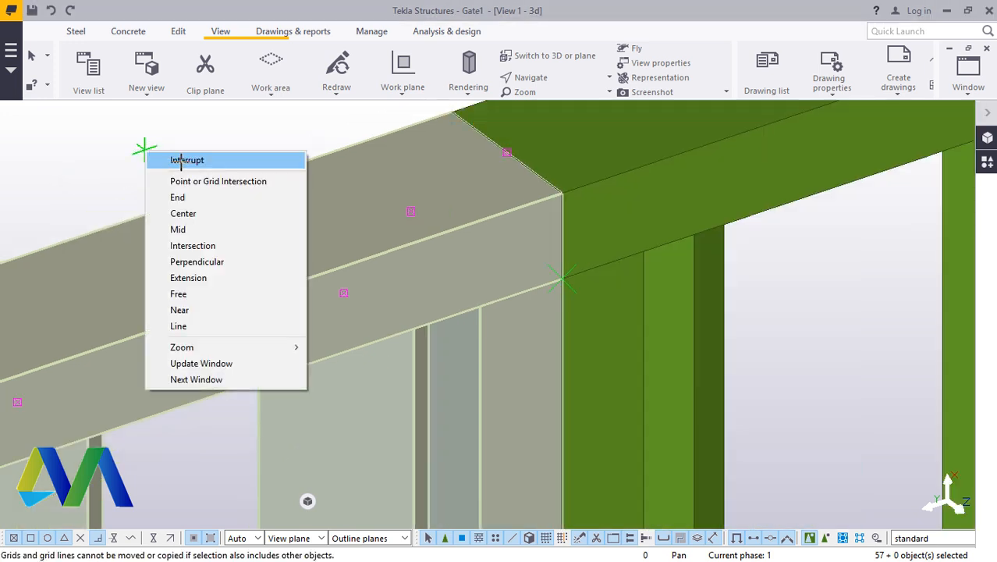
left_click(180, 160)
scroll(324, 206, "down", 1)
scroll(401, 214, "down", 3)
left_click(234, 162)
Inspect the mirrored double gate, checking the joint between the leaves and the hinge sides from different angles
scroll(531, 211, "down", 5)
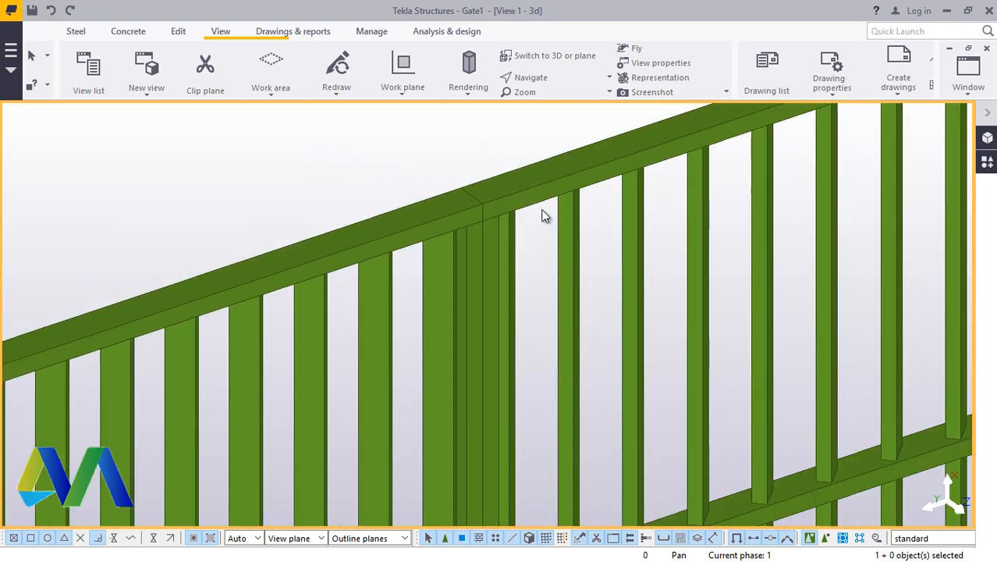
scroll(530, 209, "down", 4)
scroll(842, 196, "up", 3)
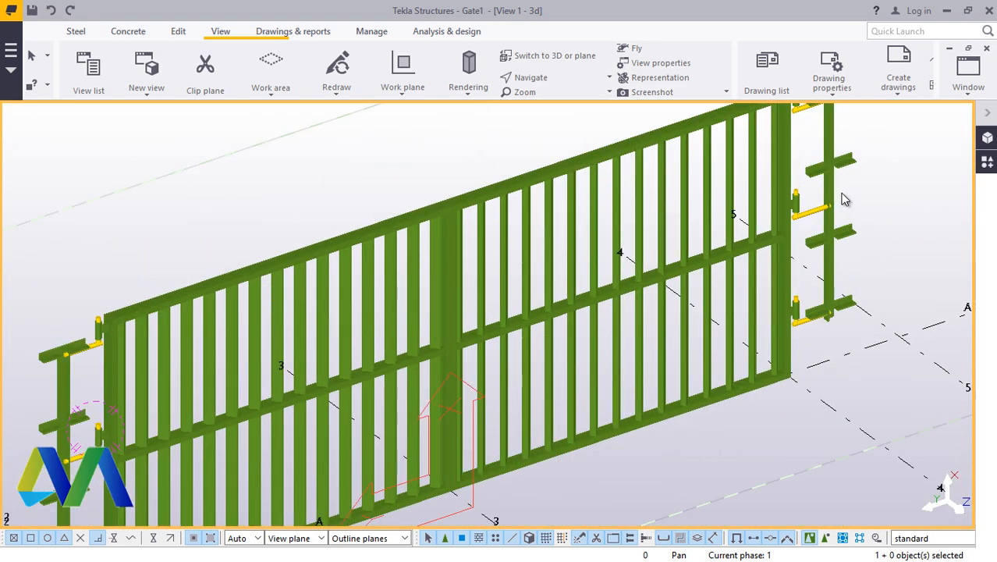
left_click(542, 79)
left_click(551, 100)
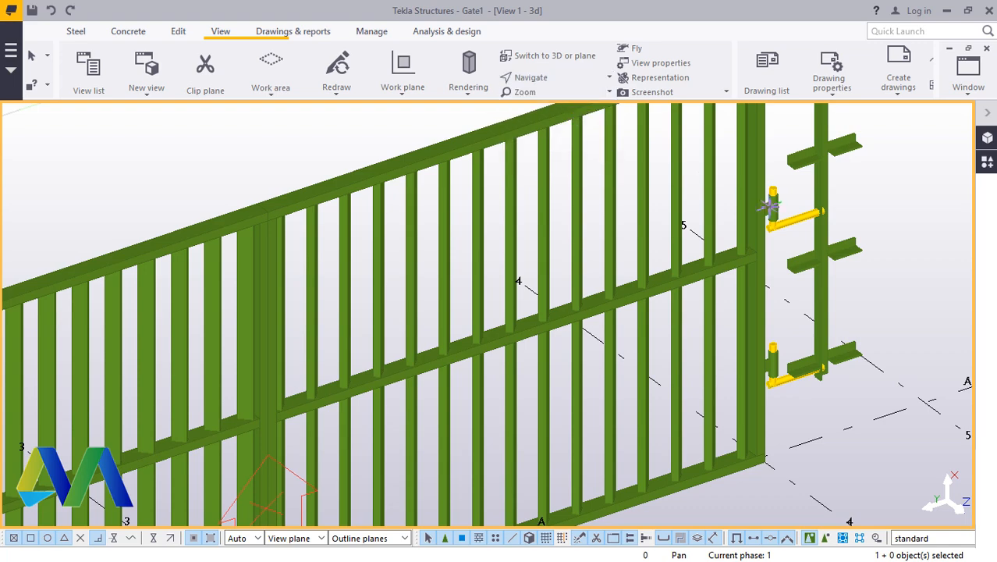
left_click_drag(772, 230, 711, 251)
scroll(179, 189, "up", 4)
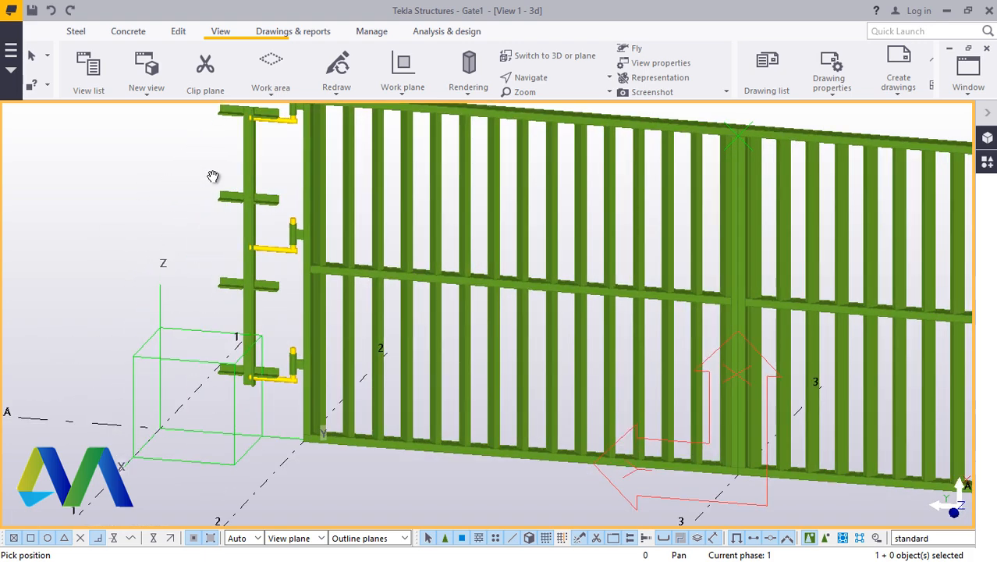
middle_click_drag(363, 214, 432, 338, "ctrl")
scroll(431, 338, "down", 3)
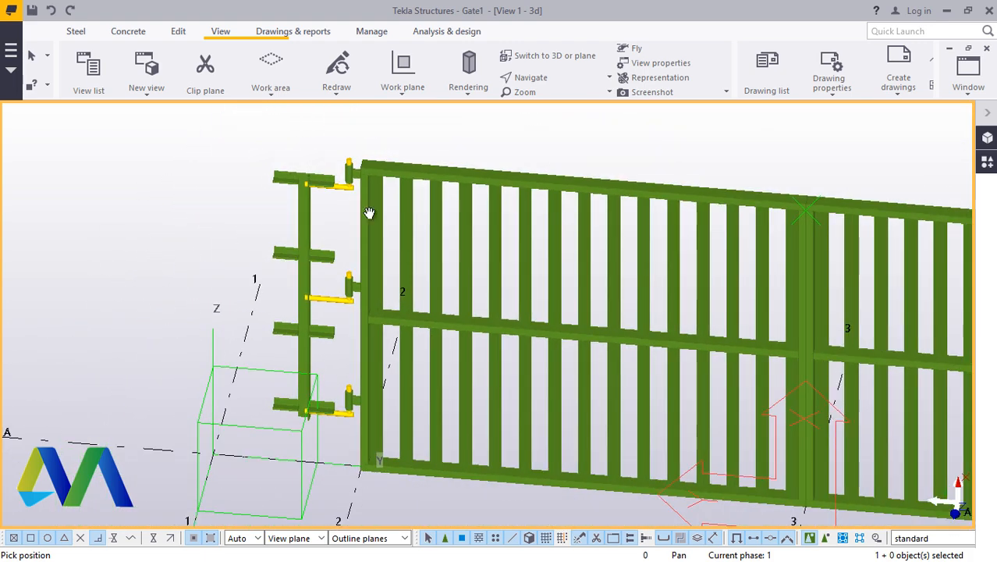
scroll(332, 165, "up", 3)
scroll(316, 159, "up", 3)
right_click(285, 154)
left_click(316, 156)
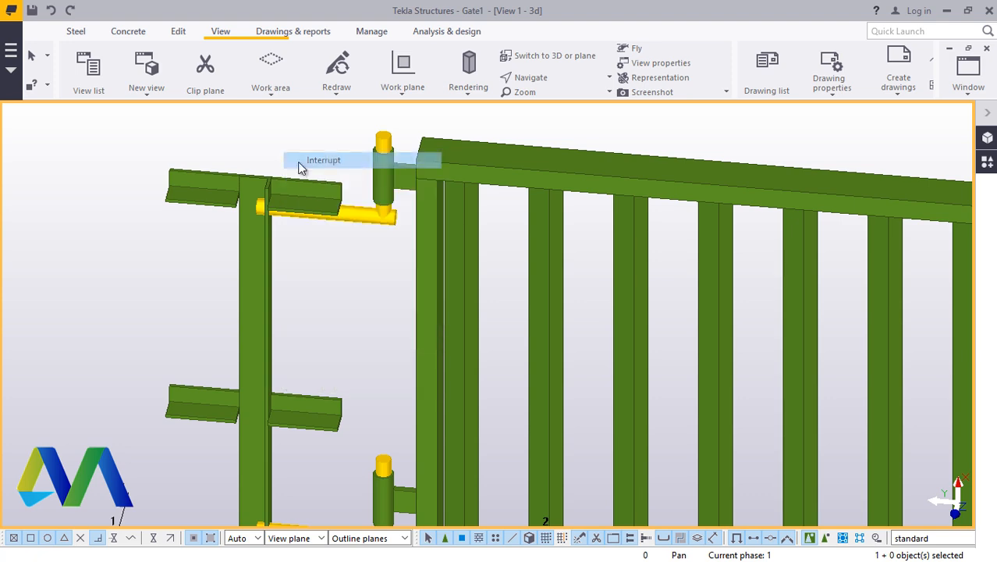
scroll(334, 178, "down", 3)
scroll(333, 178, "down", 2)
Examine the original leaf's hinges and bracketed post near grid line 2 from the front and the back
left_click(549, 78)
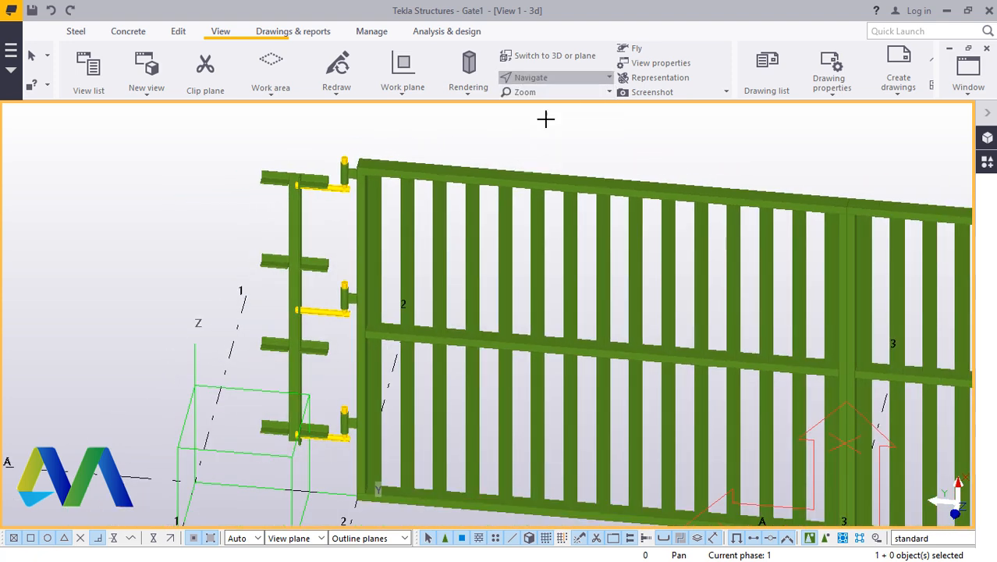
middle_click_drag(398, 262, 576, 217, "ctrl")
left_click(542, 79)
left_click(547, 102)
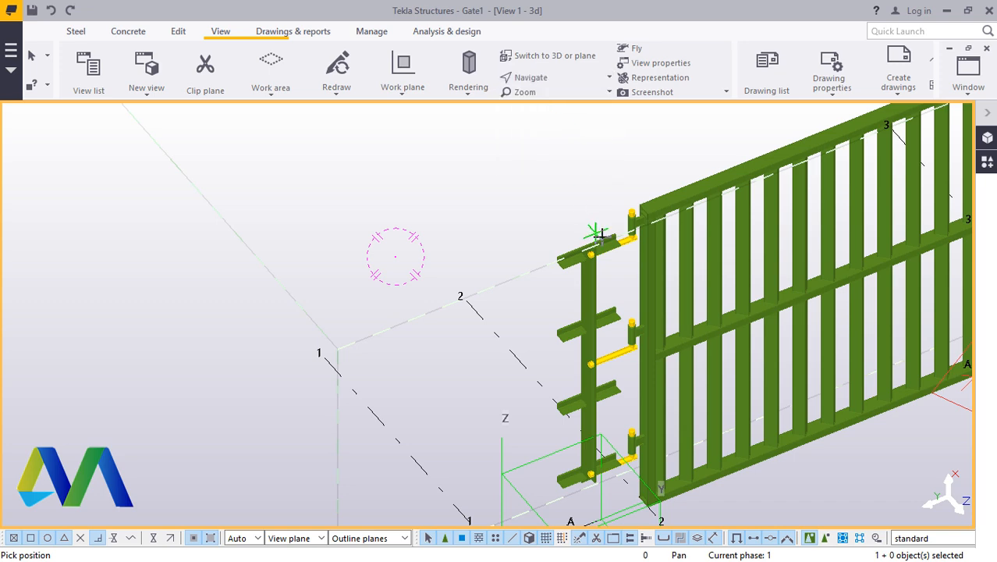
left_click_drag(629, 242, 592, 227)
scroll(663, 231, "up", 8)
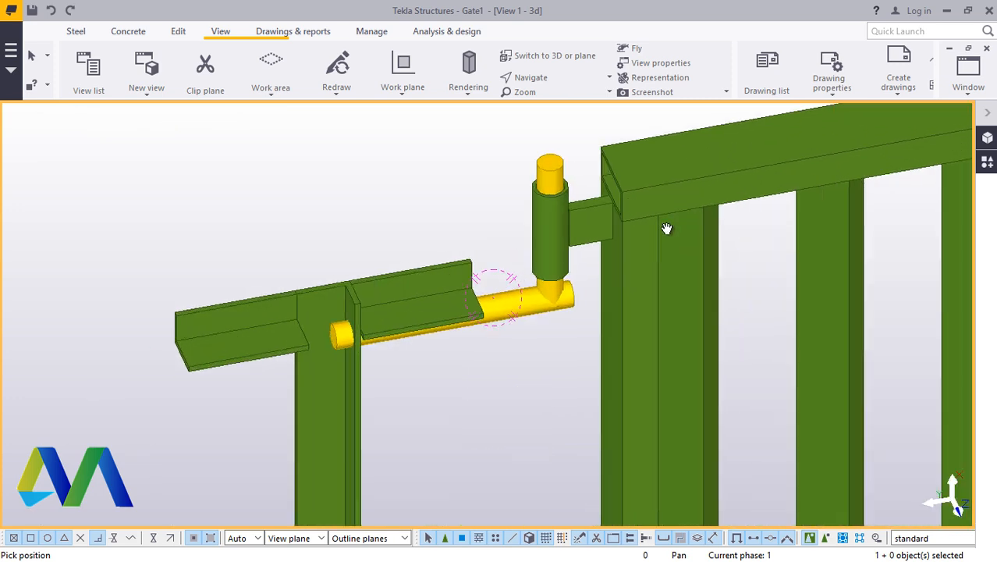
left_click_drag(666, 212, 731, 217)
scroll(415, 250, "down", 6)
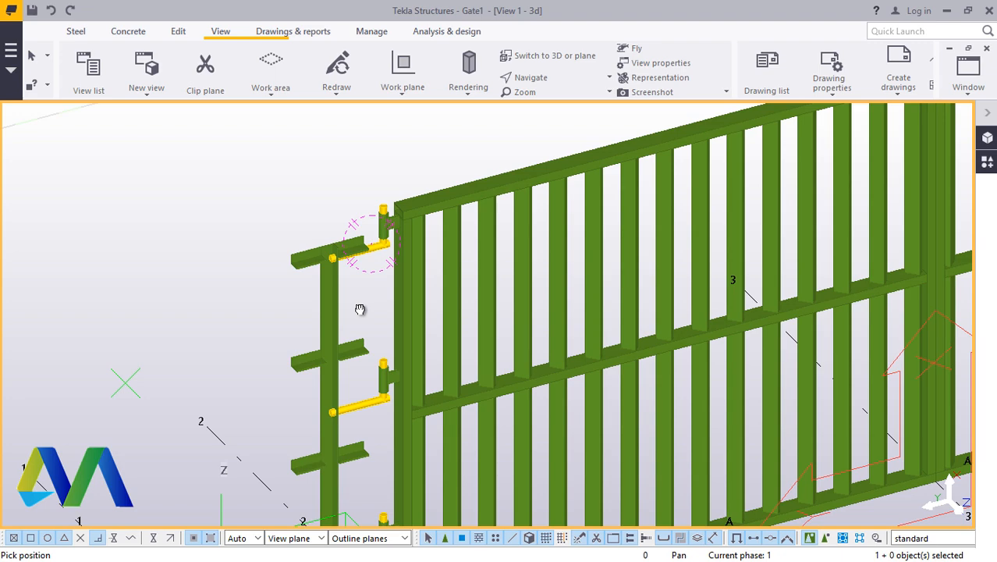
middle_click_drag(360, 310, 310, 298, "ctrl")
scroll(363, 259, "down", 4)
scroll(363, 375, "up", 5)
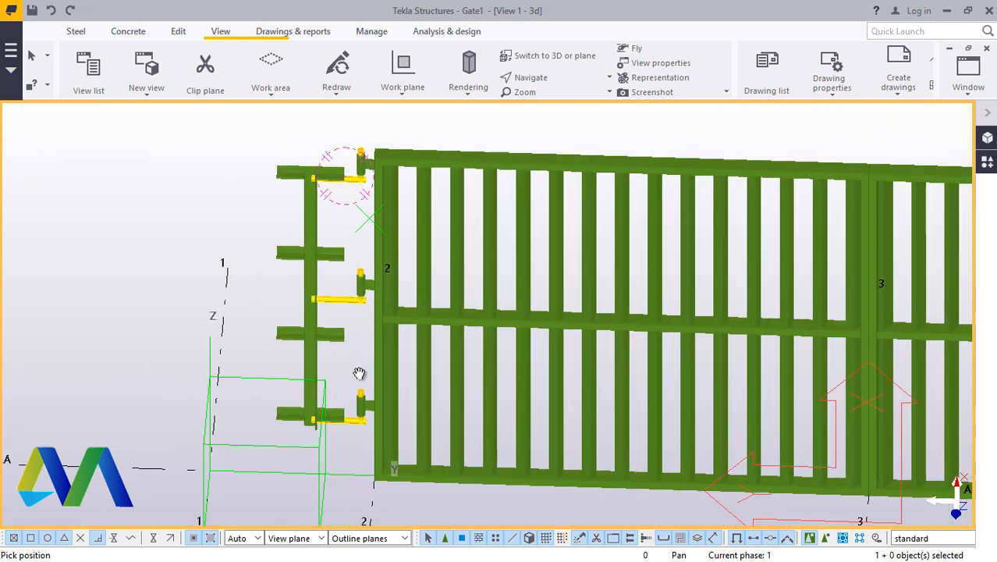
left_click_drag(326, 421, 299, 431)
right_click(132, 201)
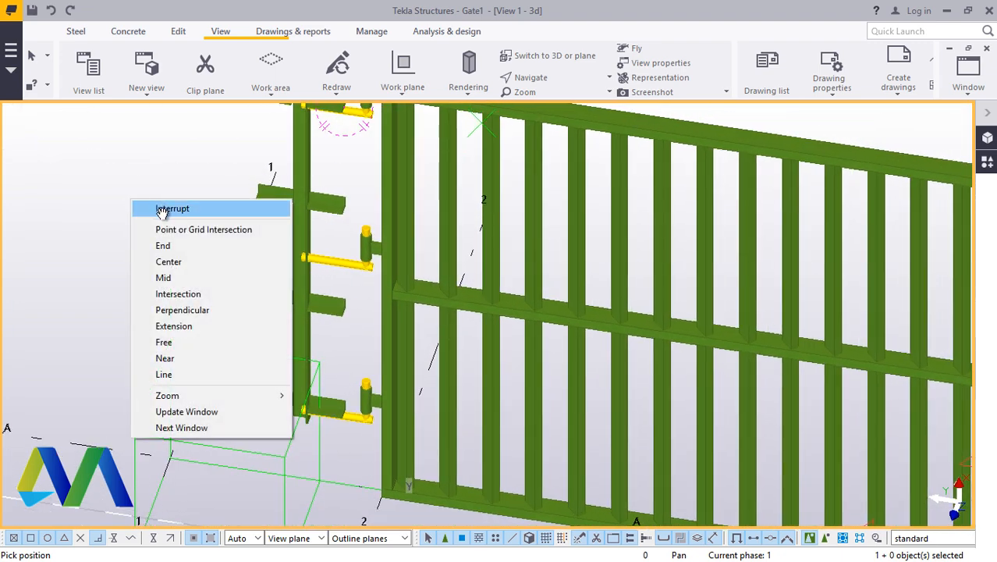
left_click(162, 211)
Place a concrete column on grid line A, midway between grid lines 1 and 2, at the original leaf's hinge post
scroll(344, 263, "down", 3)
scroll(349, 269, "down", 1)
left_click(128, 32)
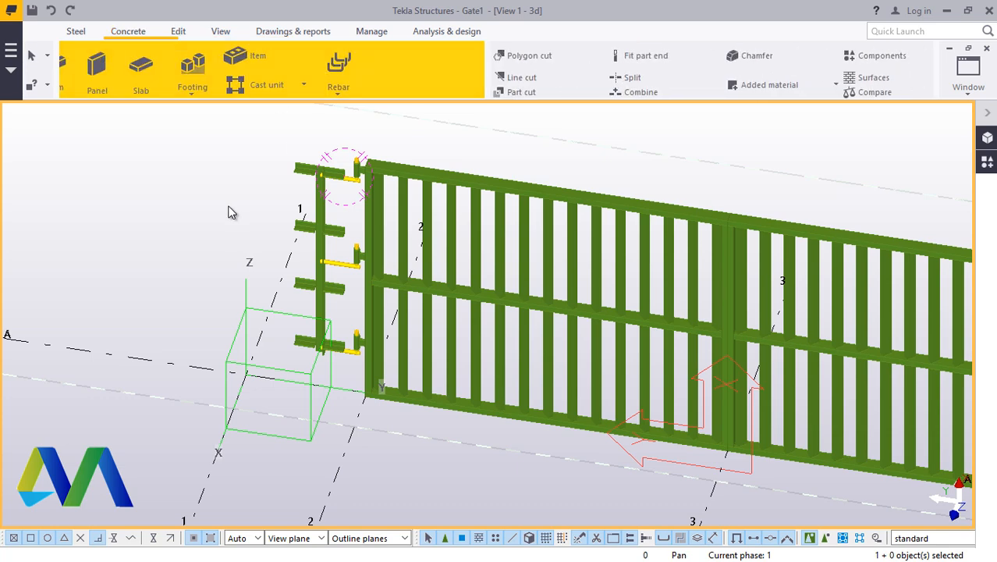
left_click(81, 66)
scroll(322, 402, "up", 3)
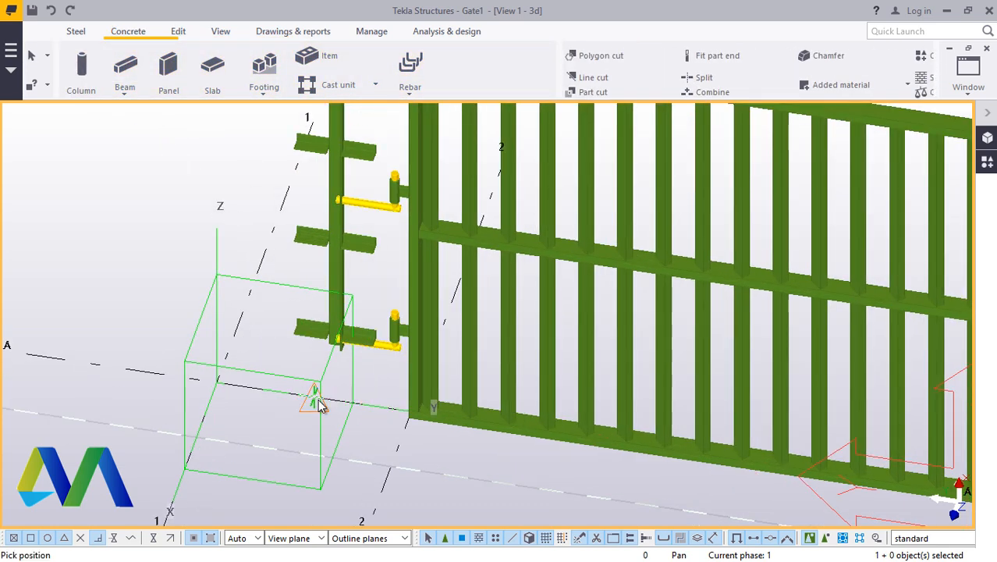
left_click(317, 399)
left_click(461, 312)
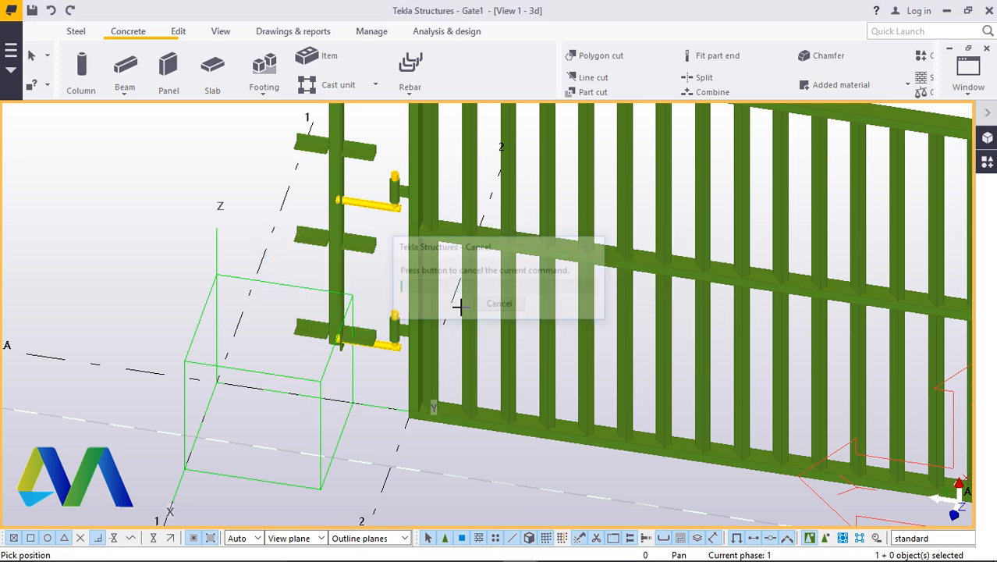
scroll(396, 324, "up", 5)
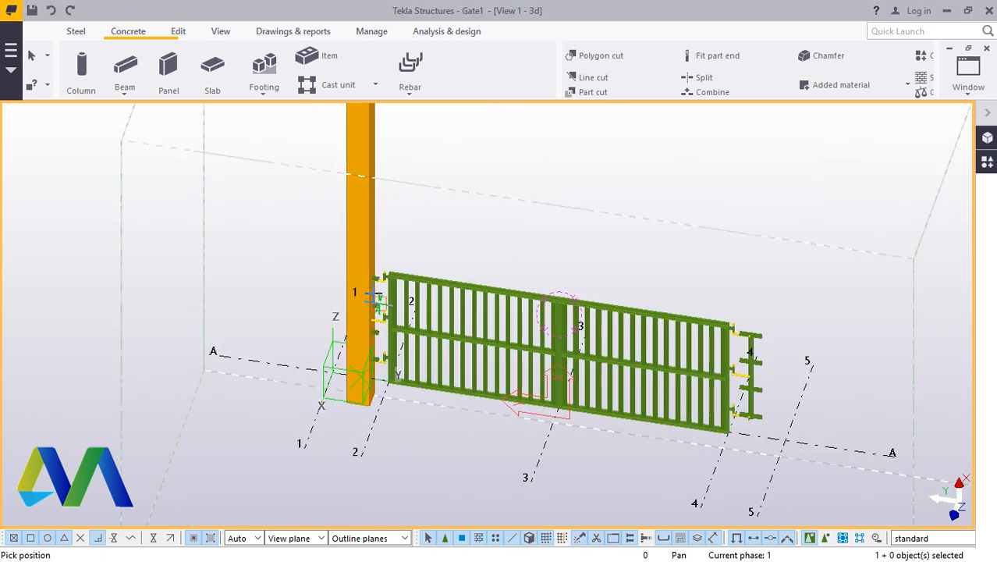
right_click(523, 175)
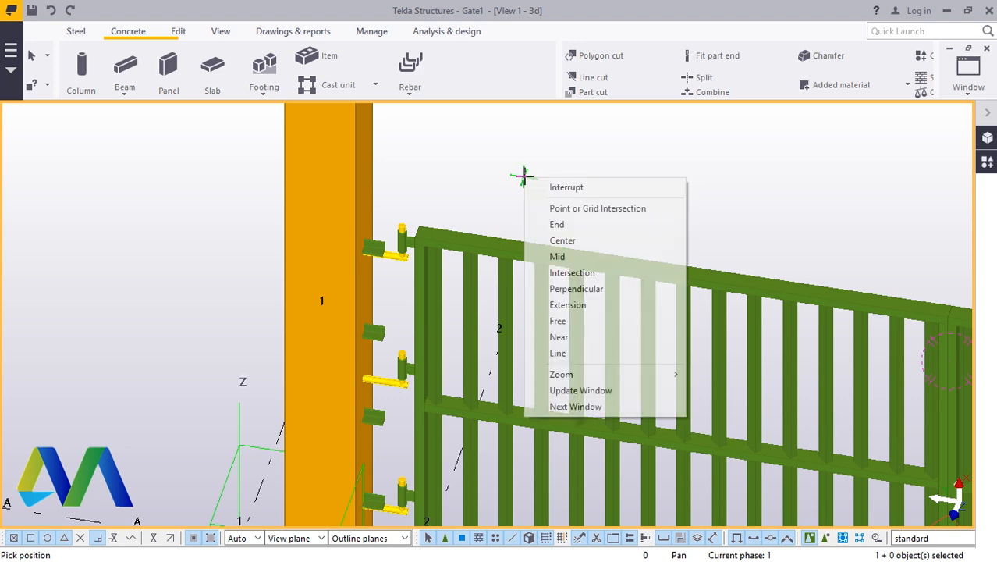
left_click(551, 188)
Set the concrete column's top level to 2500
scroll(381, 245, "down", 4)
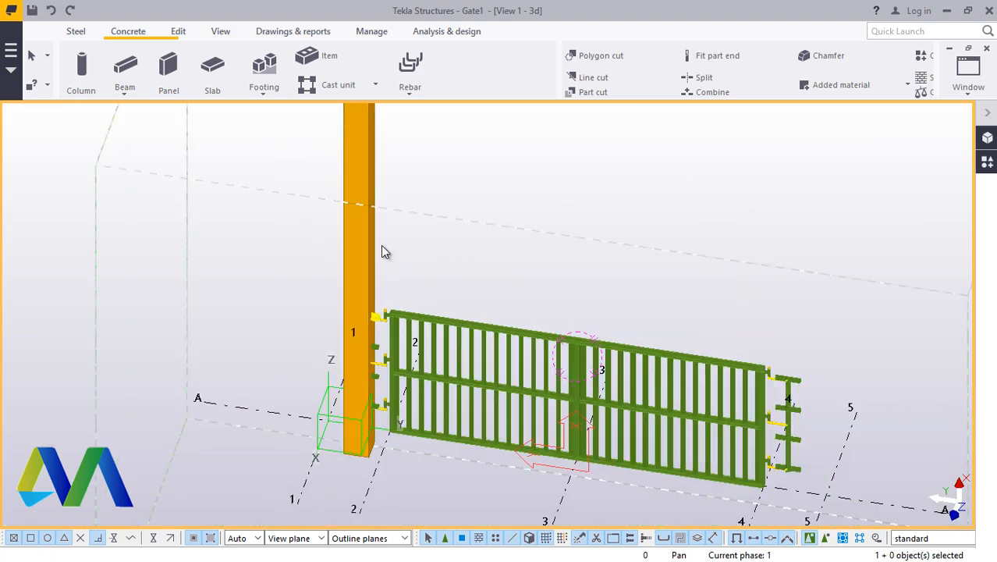
double_click(349, 133)
left_click(549, 169)
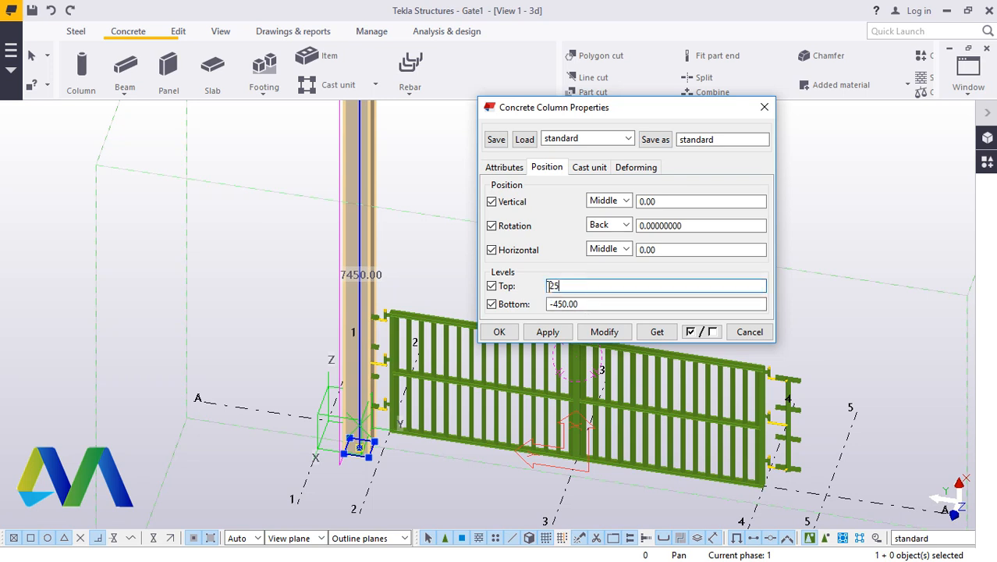
left_click(607, 334)
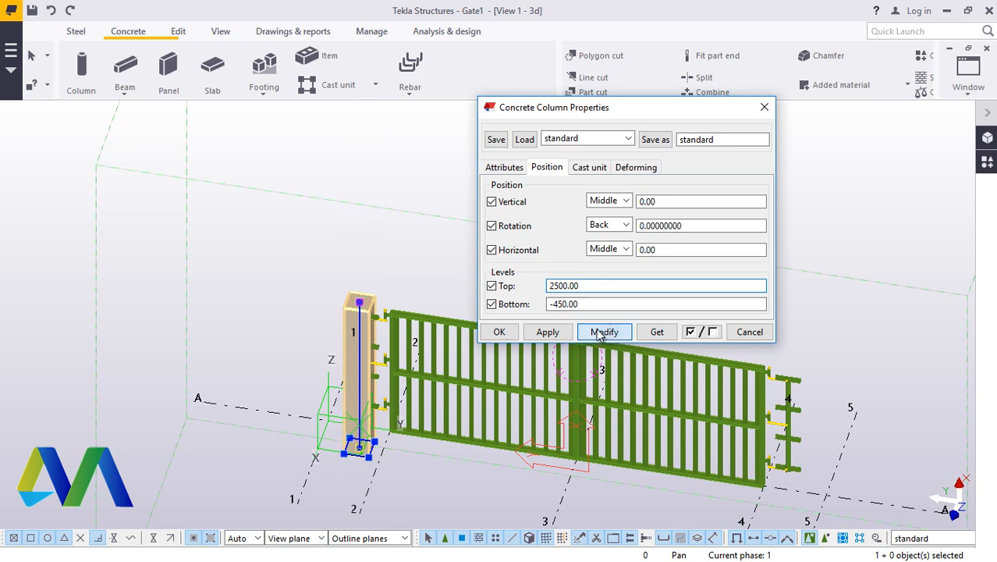
left_click(500, 332)
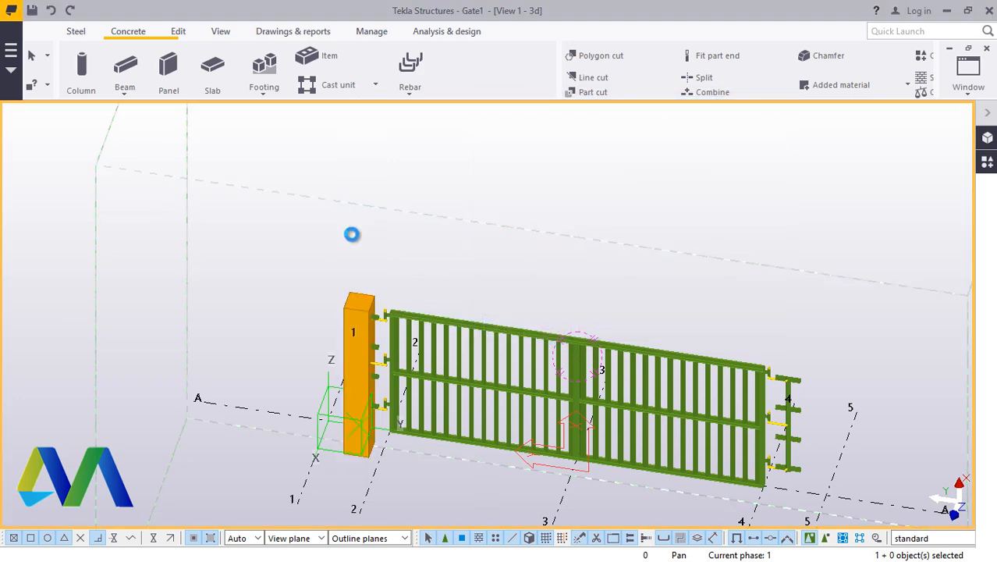
Move the concrete column 100 mm towards the gate leaf, along the direction of its front top edge
scroll(375, 428, "up", 5)
scroll(375, 420, "up", 1)
scroll(383, 156, "up", 5)
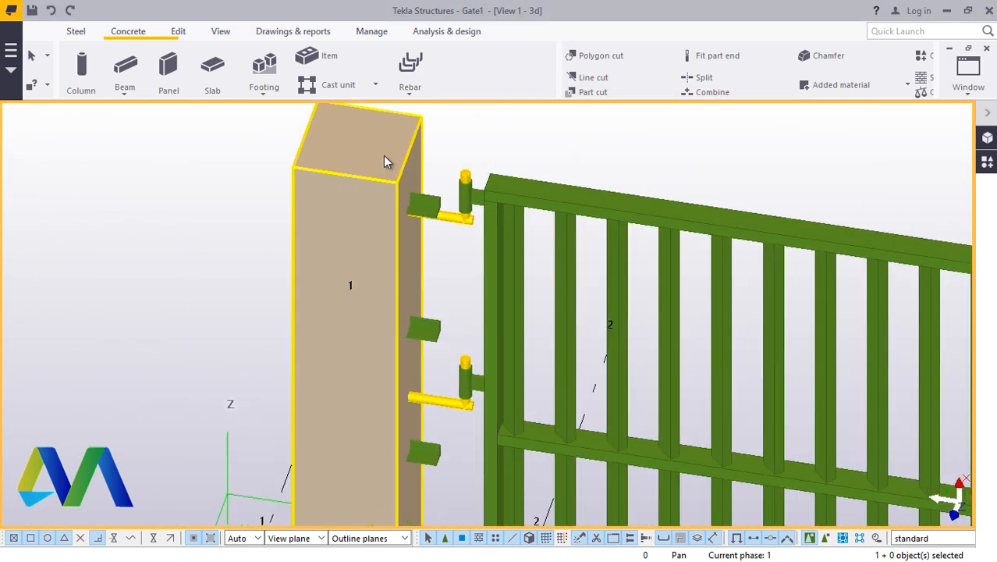
left_click(401, 151)
right_click(466, 140)
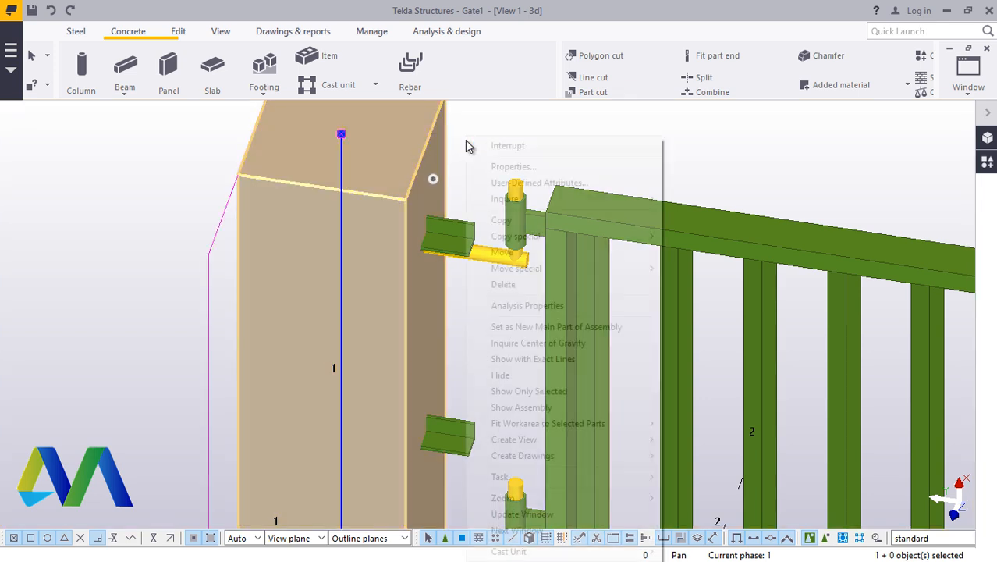
left_click(507, 252)
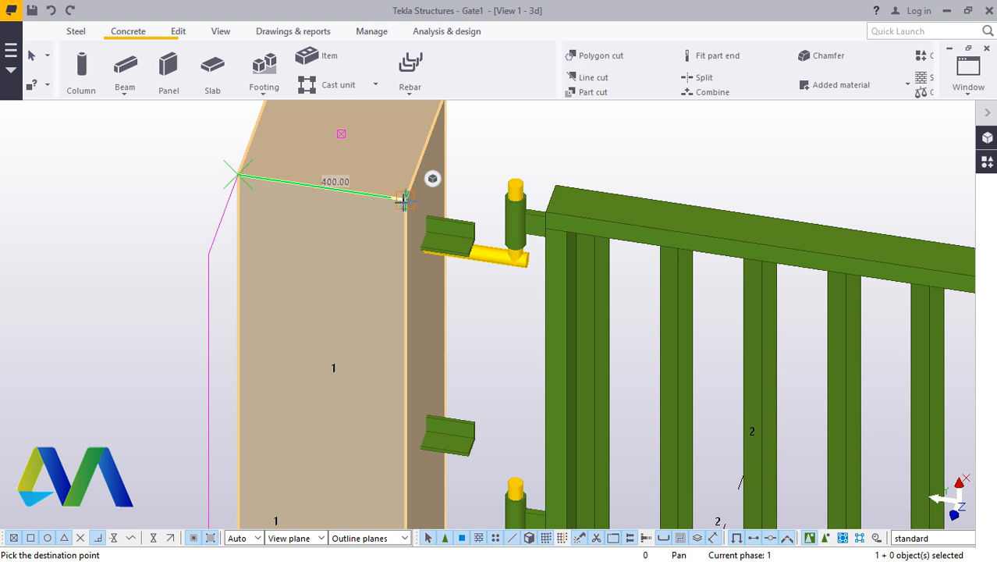
type("100")
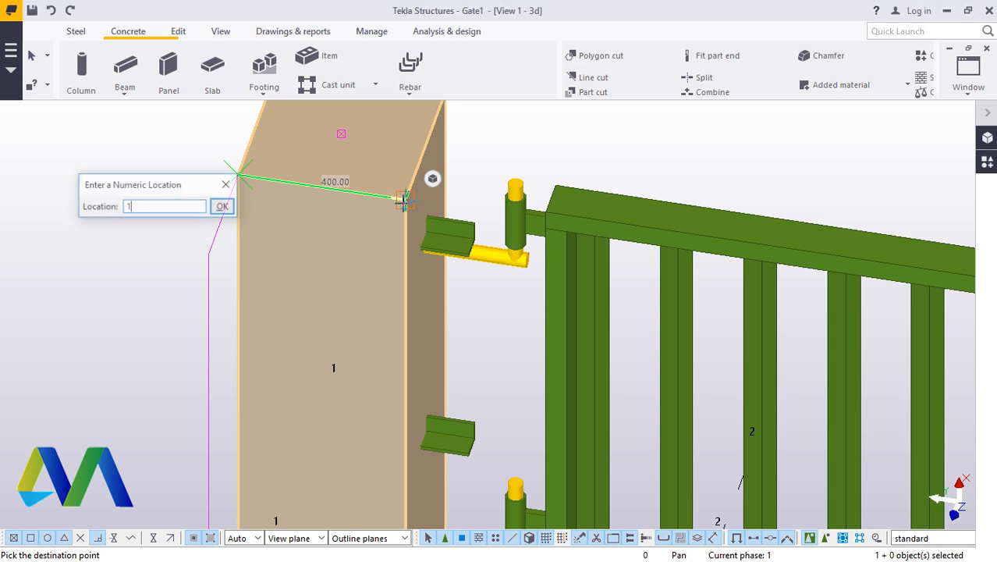
left_click(223, 207)
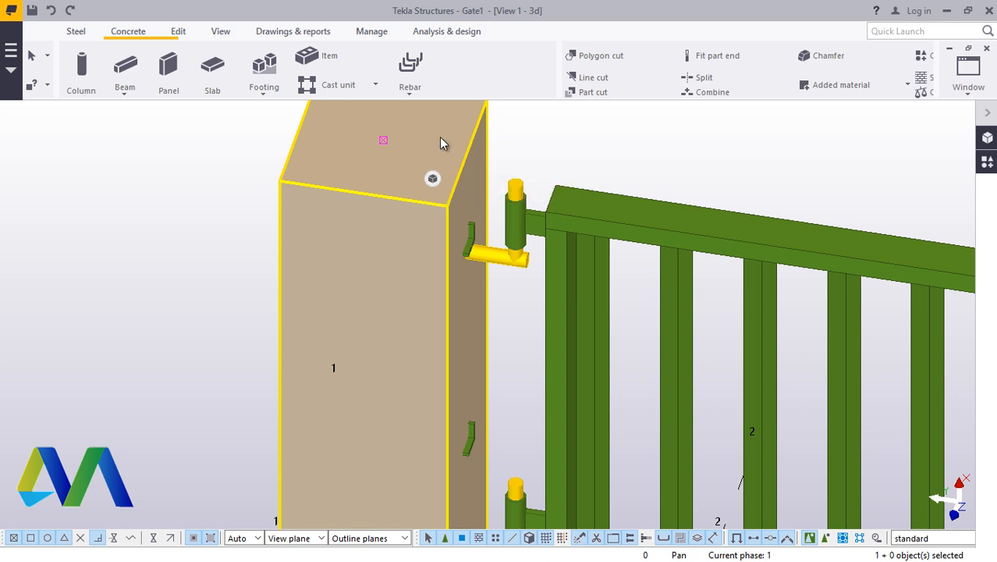
Shift the concrete column another 30 mm in the same direction towards the gate leaf
right_click(352, 137)
left_click(387, 252)
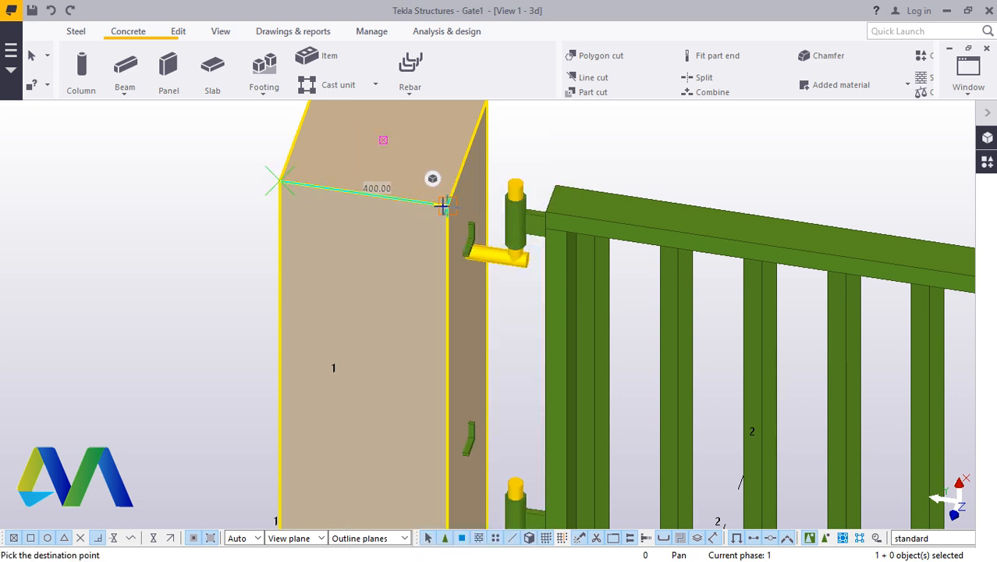
type("30")
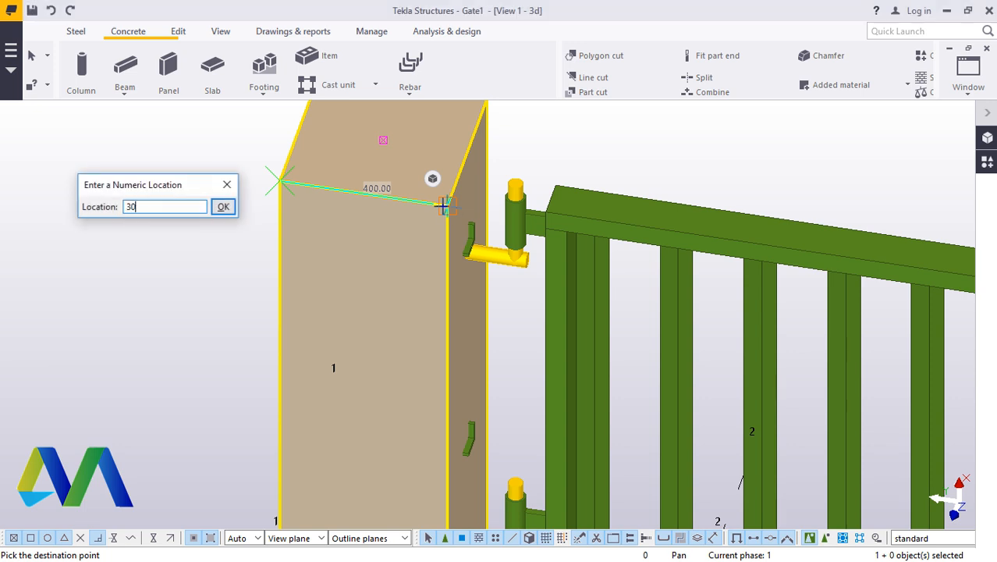
left_click(223, 208)
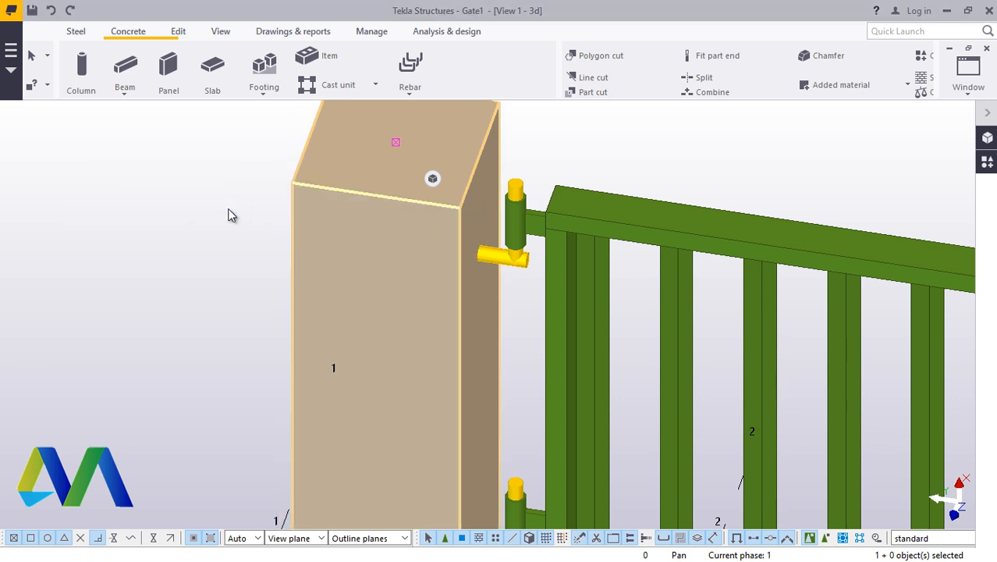
right_click(607, 160)
left_click(629, 144)
scroll(506, 294, "down", 3)
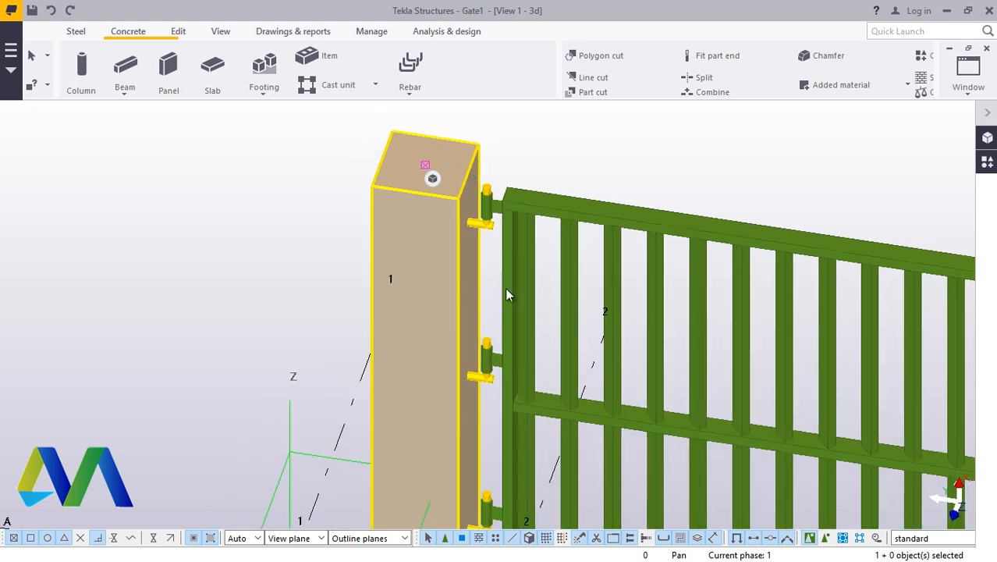
Examine from the front and the back how the concrete column encloses the hinge post and its brackets
scroll(466, 161, "down", 2)
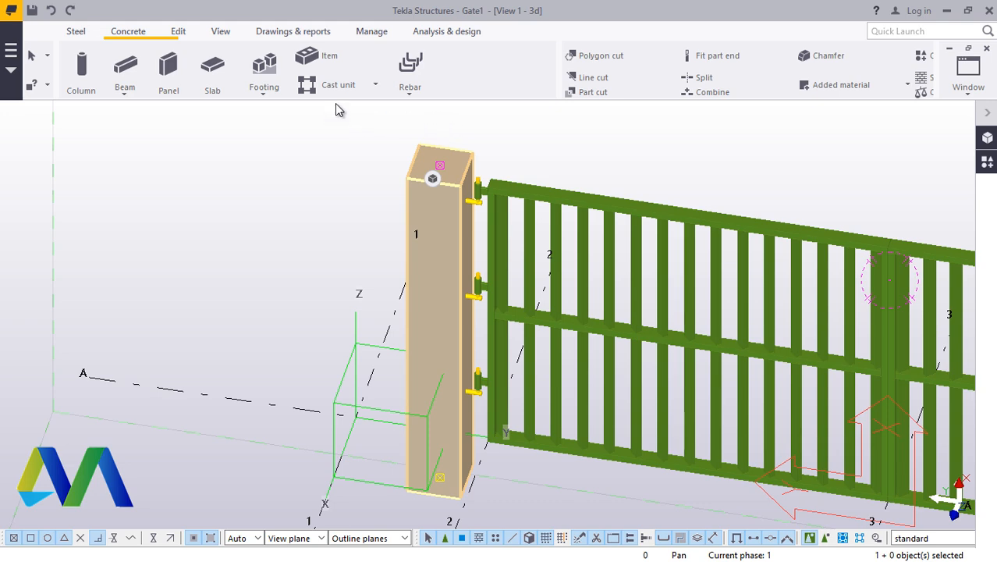
left_click(217, 33)
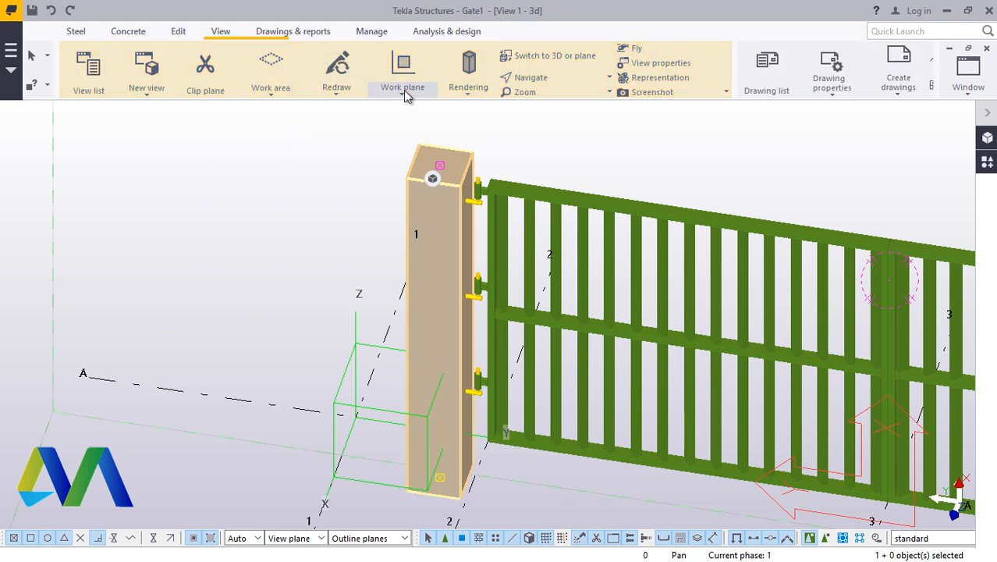
left_click(546, 77)
left_click(567, 106)
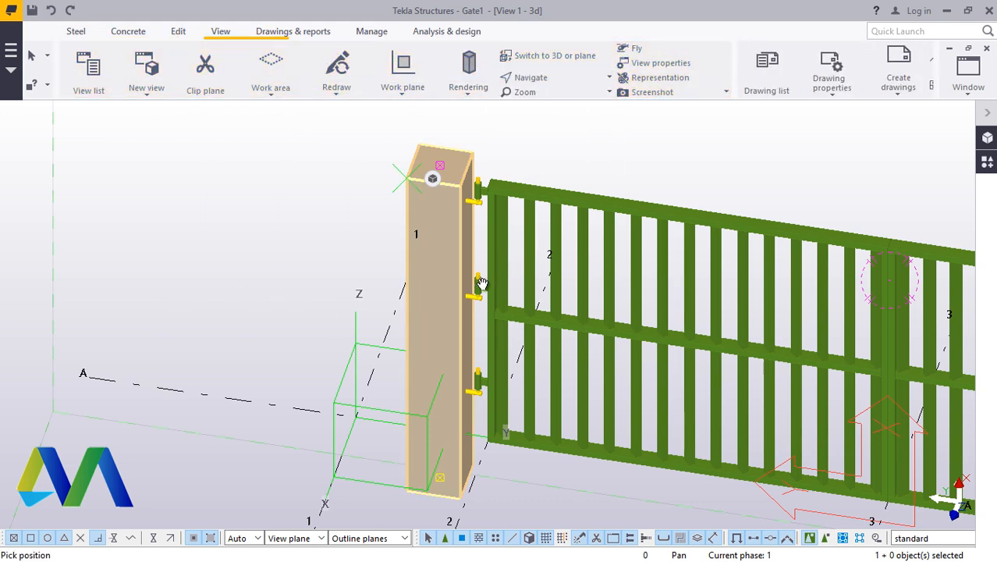
left_click_drag(455, 255, 438, 219)
scroll(496, 335, "down", 3)
scroll(463, 220, "up", 2)
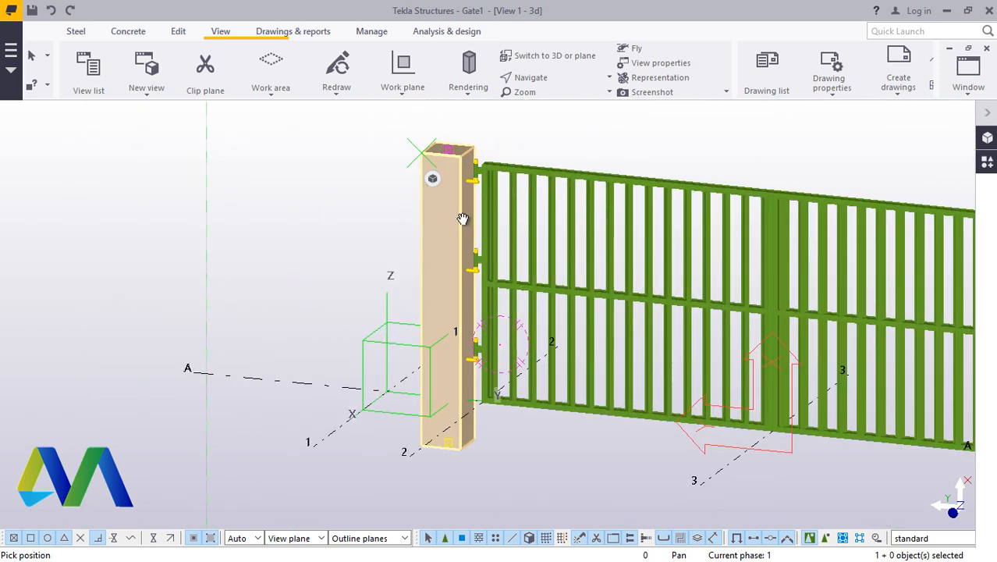
scroll(463, 218, "up", 4)
left_click(552, 80)
left_click(557, 102)
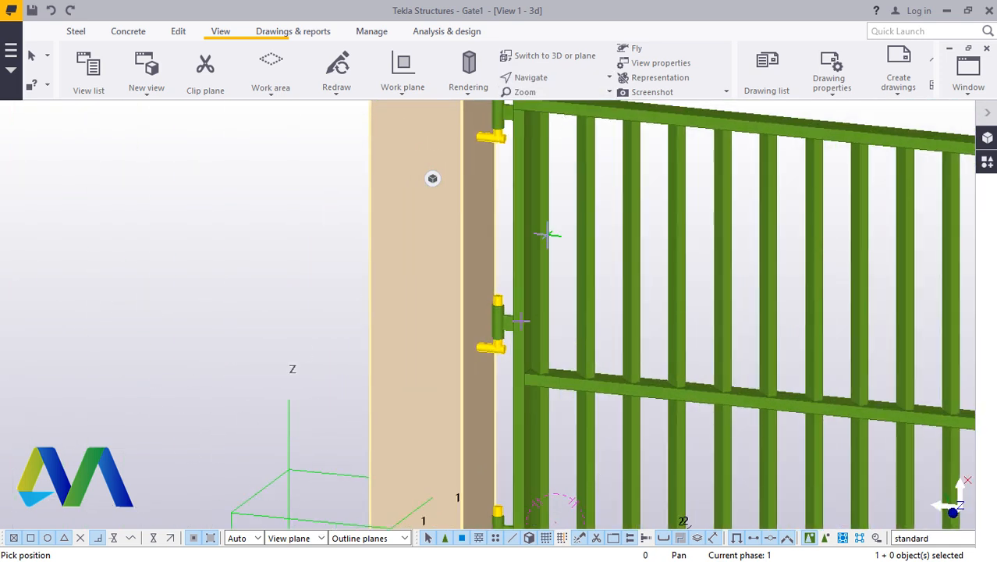
left_click_drag(485, 330, 634, 382)
mouse_move(542, 234)
left_mouse_down()
mouse_move(467, 188)
mouse_move(510, 200)
mouse_move(430, 192)
mouse_move(407, 200)
mouse_move(434, 200)
mouse_move(426, 196)
left_mouse_up()
scroll(376, 157, "up", 2)
right_click(349, 151)
left_click(363, 158)
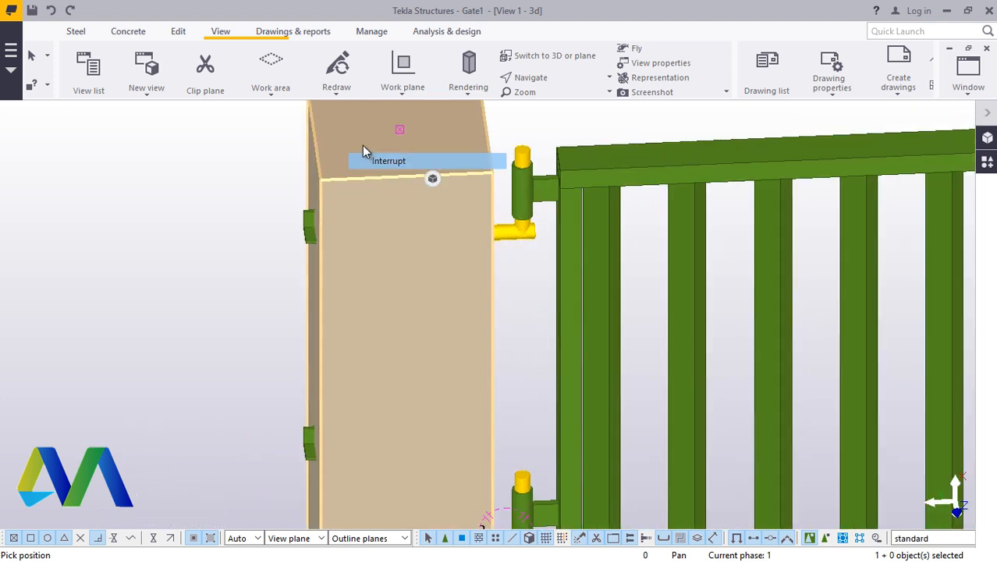
Enlarge the concrete column's profile, trying 420*420 and settling on 450*450
left_click(354, 138)
double_click(373, 142)
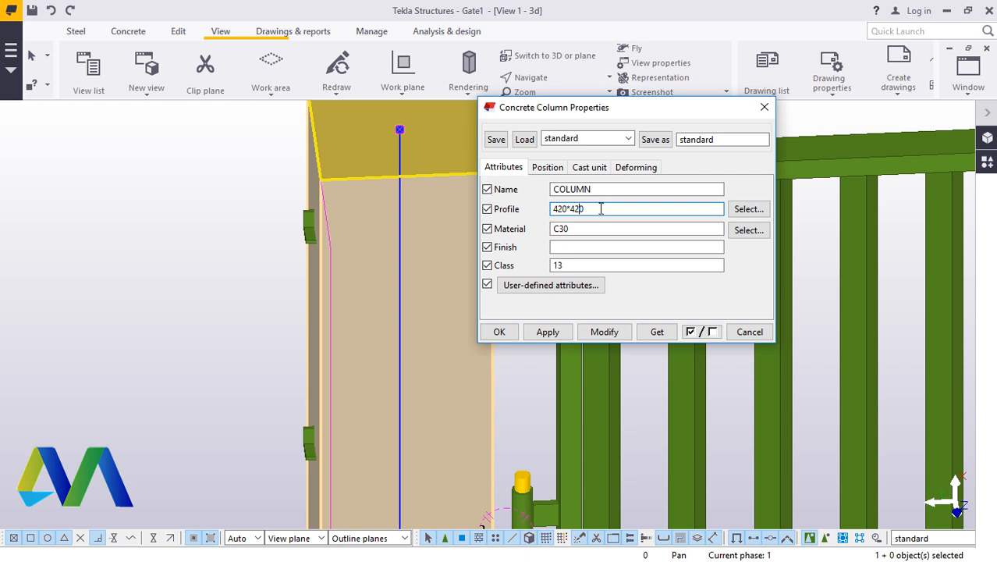
left_click(609, 334)
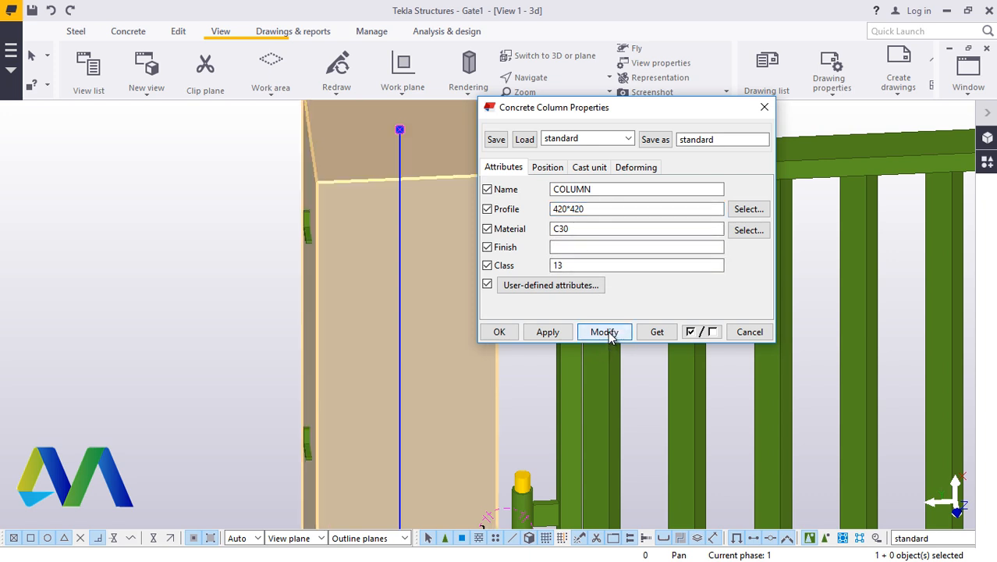
scroll(423, 331, "down", 3)
scroll(475, 274, "up", 3)
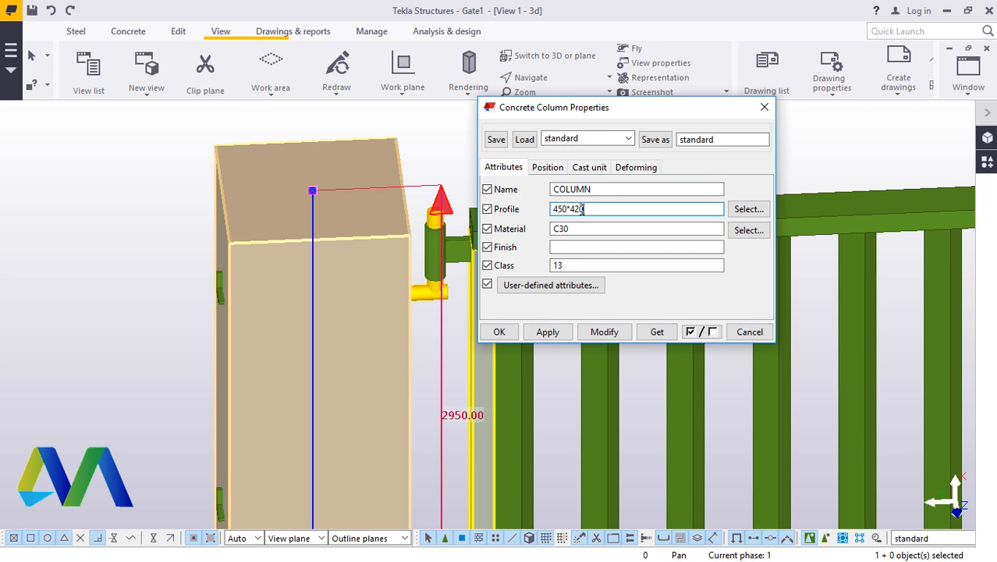
left_click(604, 333)
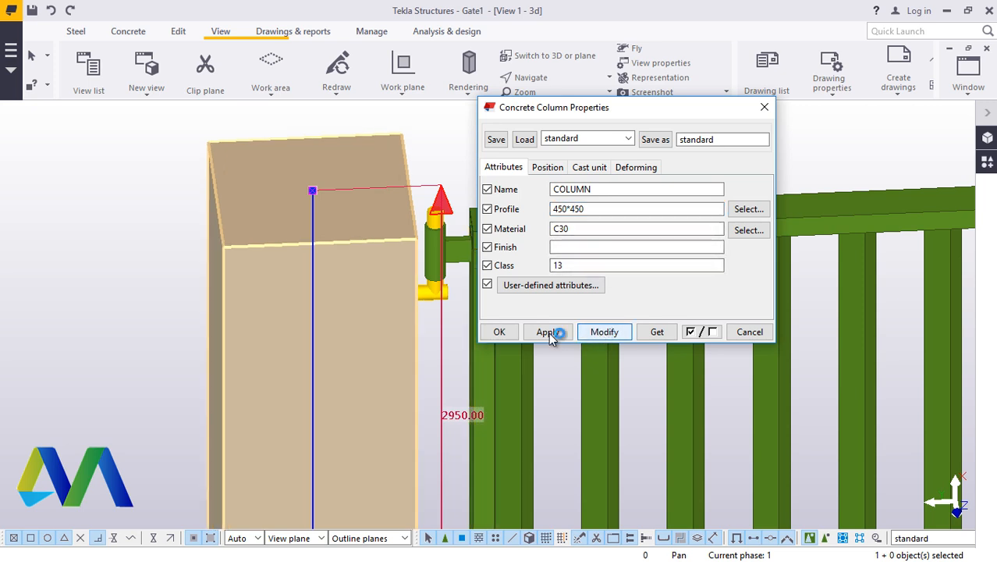
left_click(503, 332)
left_click(510, 149)
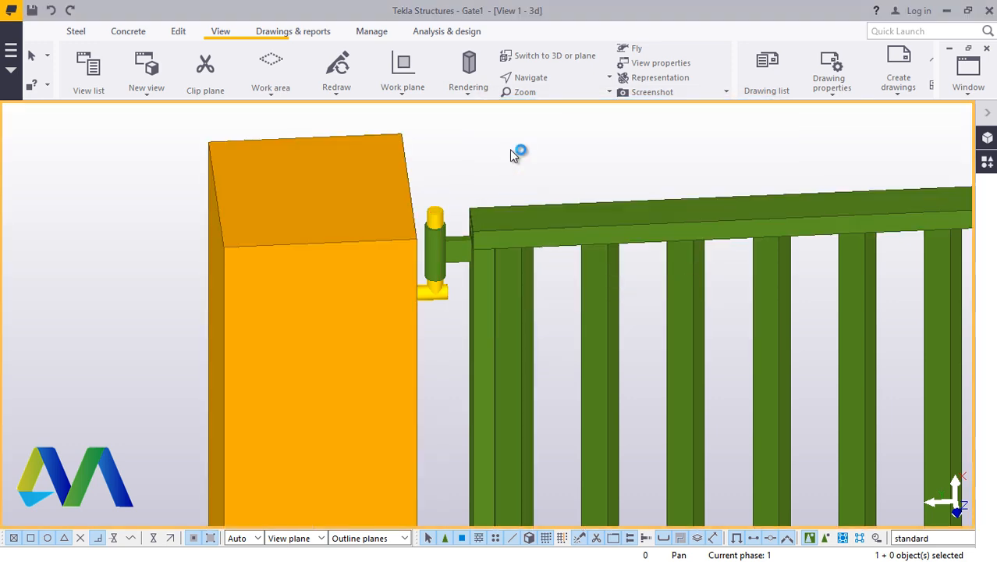
Inspect the enlarged concrete column and the hinges beside it from different angles
left_click(535, 75)
left_click(543, 98)
scroll(403, 285, "down", 5)
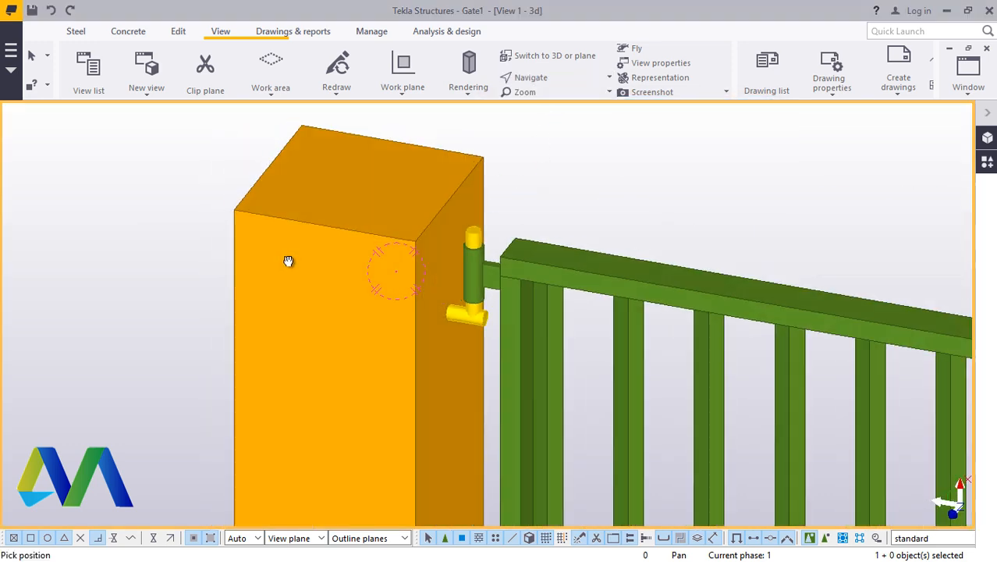
scroll(469, 248, "down", 3)
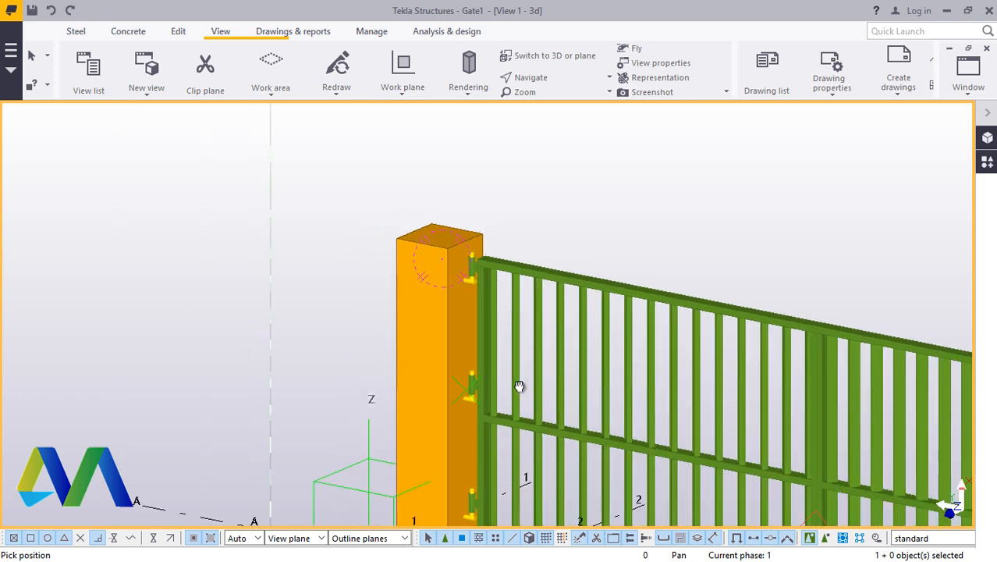
middle_click_drag(519, 385, 535, 417, "ctrl")
scroll(459, 407, "up", 6)
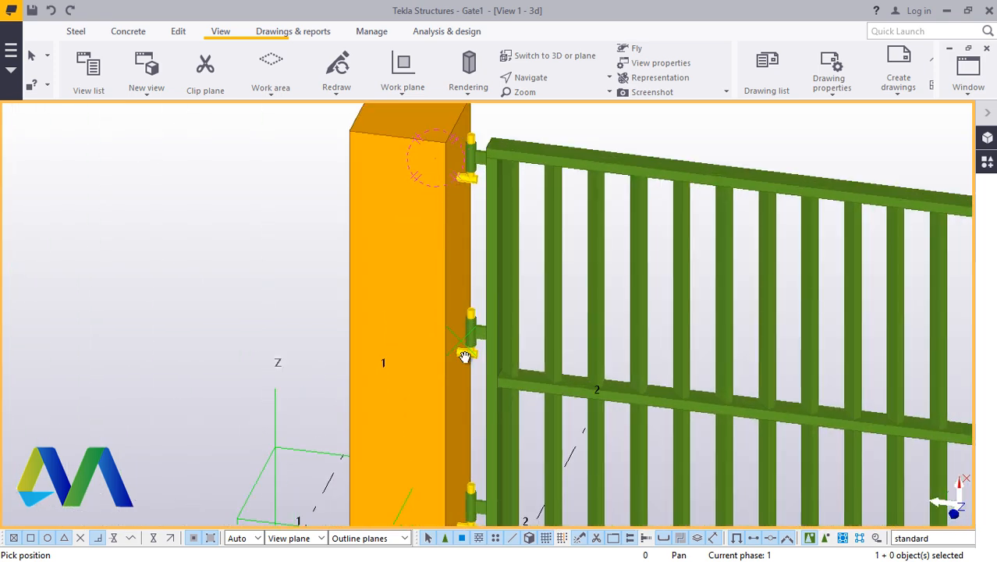
scroll(468, 290, "down", 6)
scroll(463, 258, "down", 1)
right_click(536, 156)
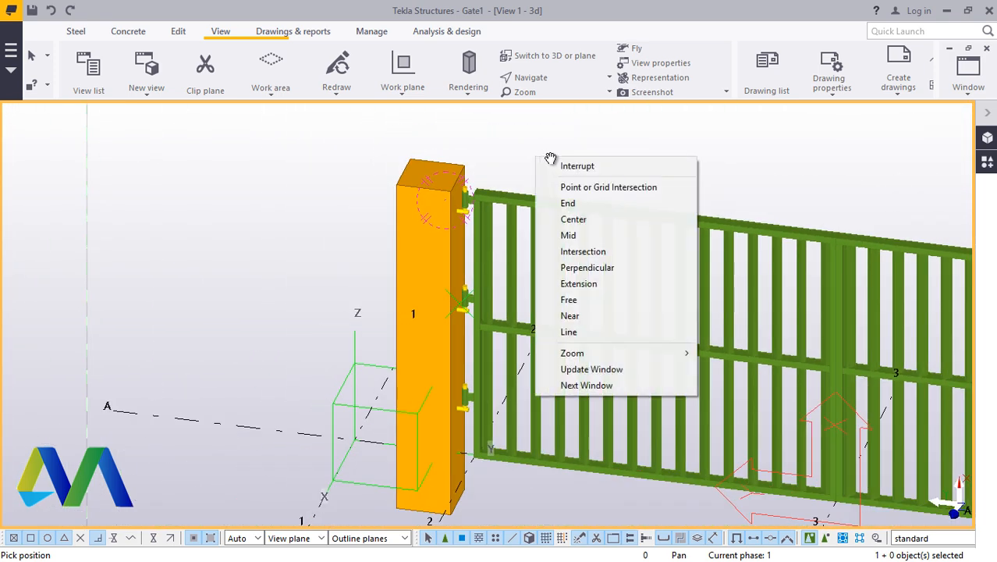
left_click(567, 168)
scroll(485, 225, "down", 3)
scroll(482, 225, "up", 3)
Mirror-copy the concrete column to the other side of the gate, about the seam where the two leaves meet
left_click(418, 206)
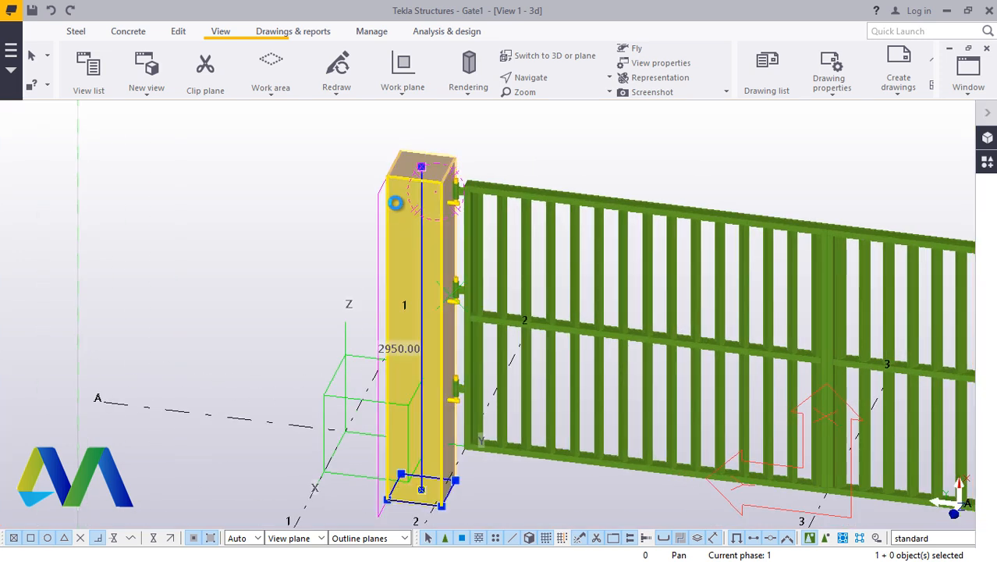
right_click(214, 202)
mouse_move(291, 236)
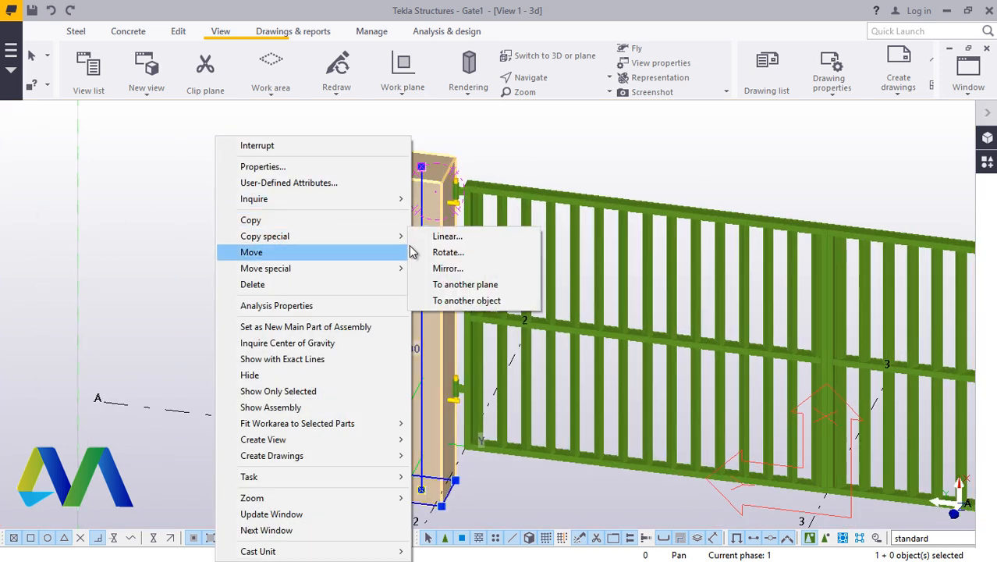
left_click(448, 268)
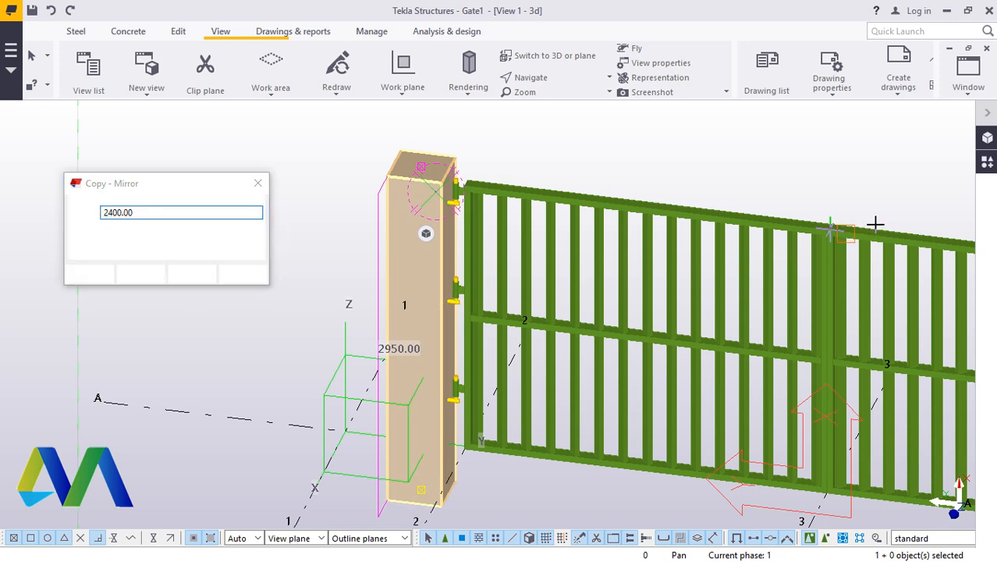
scroll(866, 220, "up", 5)
scroll(798, 225, "up", 4)
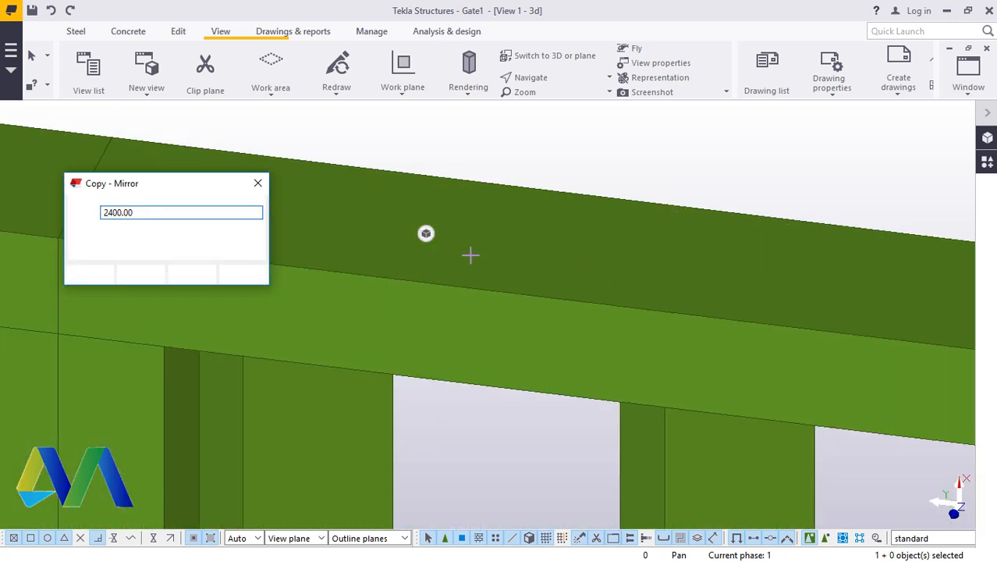
scroll(795, 275, "down", 3)
scroll(500, 292, "up", 1)
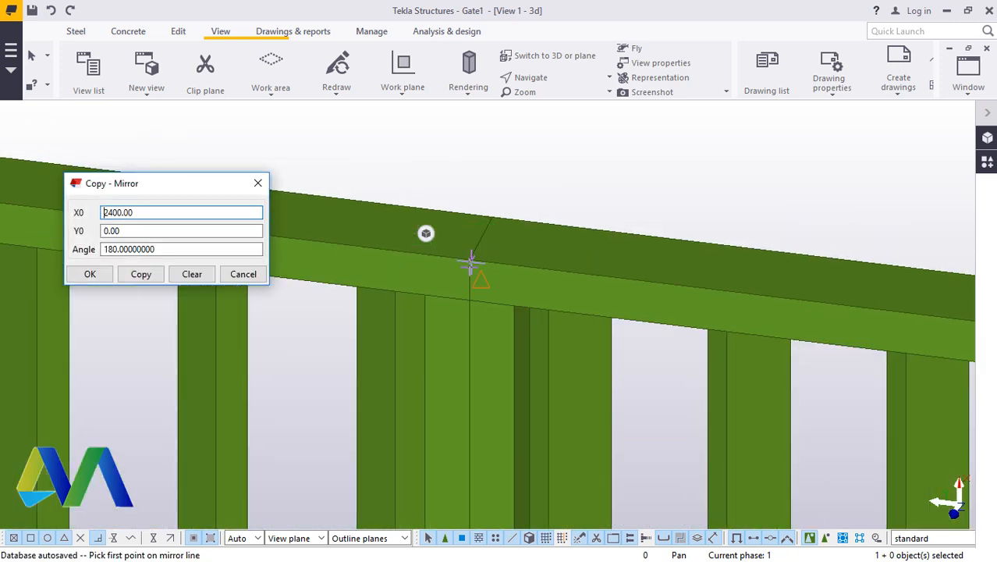
scroll(469, 264, "up", 4)
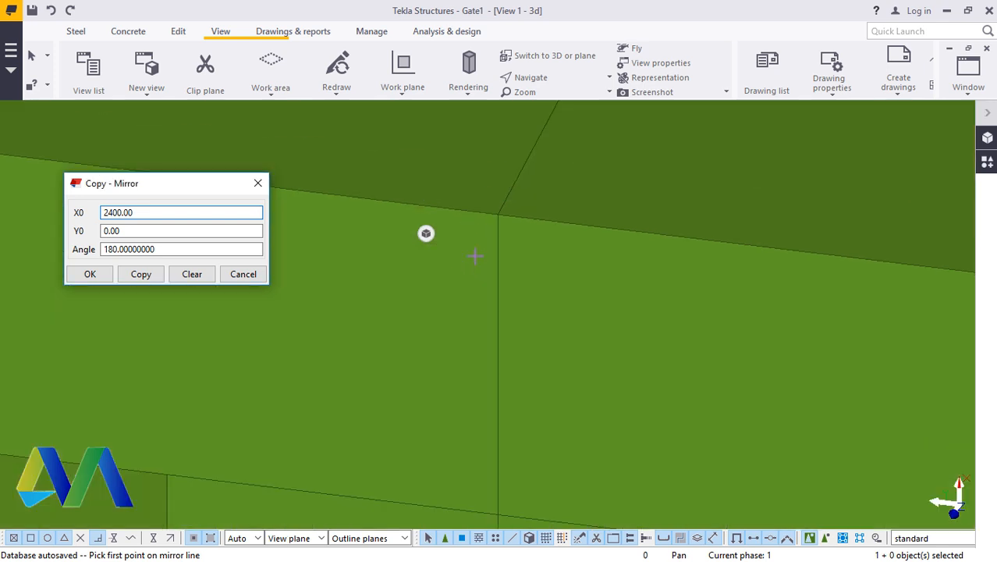
left_click(497, 215)
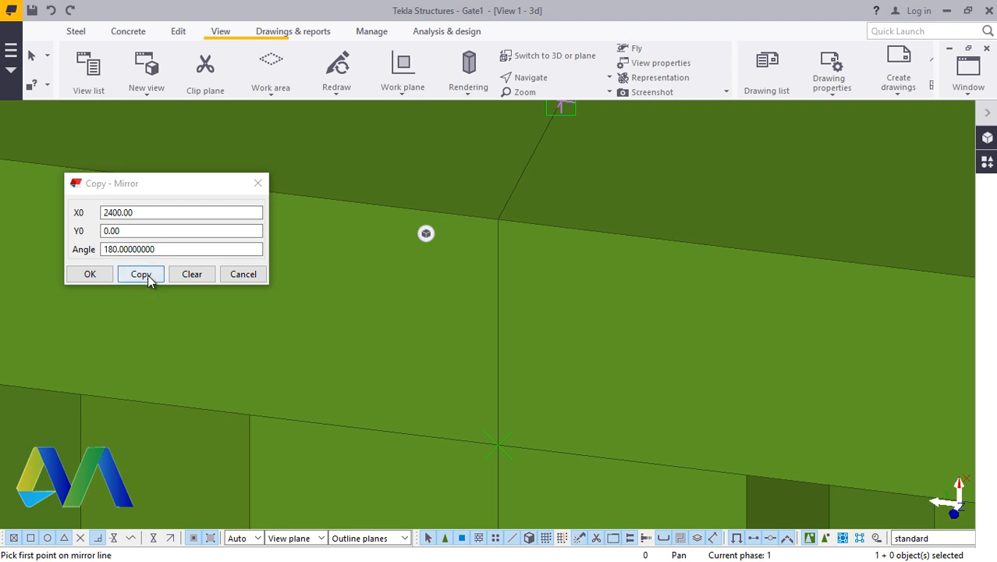
left_click(98, 273)
scroll(410, 261, "down", 2)
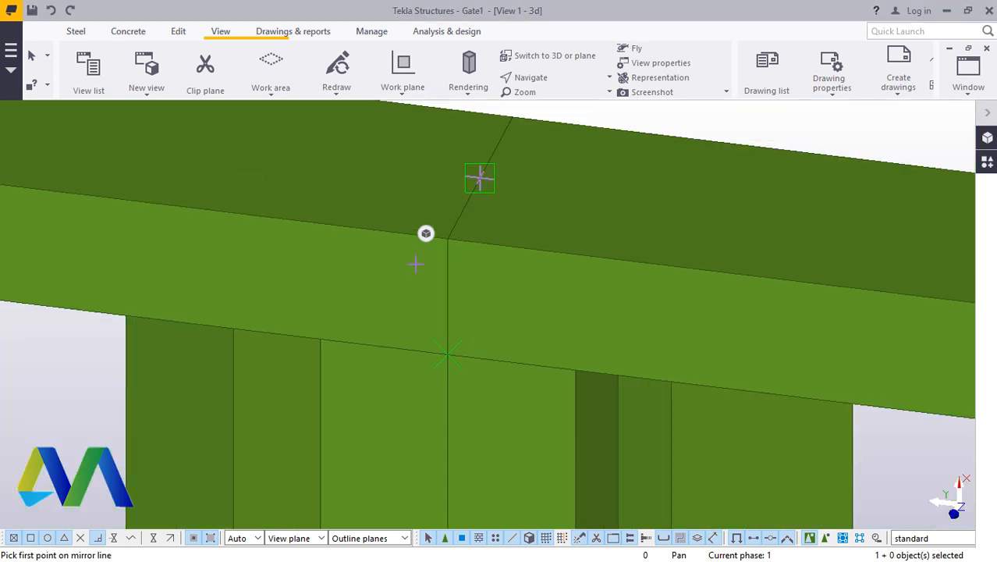
scroll(415, 264, "down", 3)
right_click(604, 175)
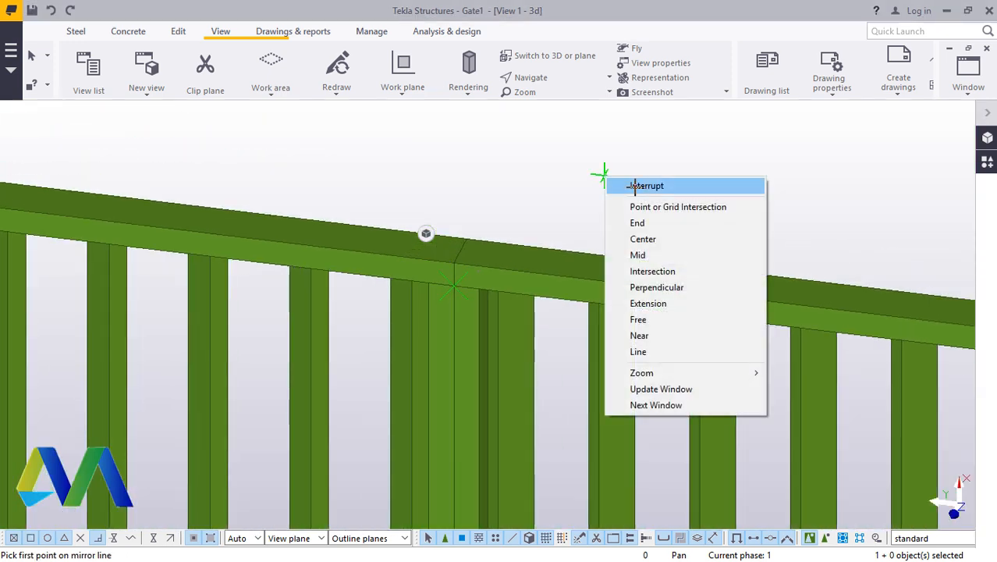
left_click(646, 186)
scroll(498, 224, "down", 5)
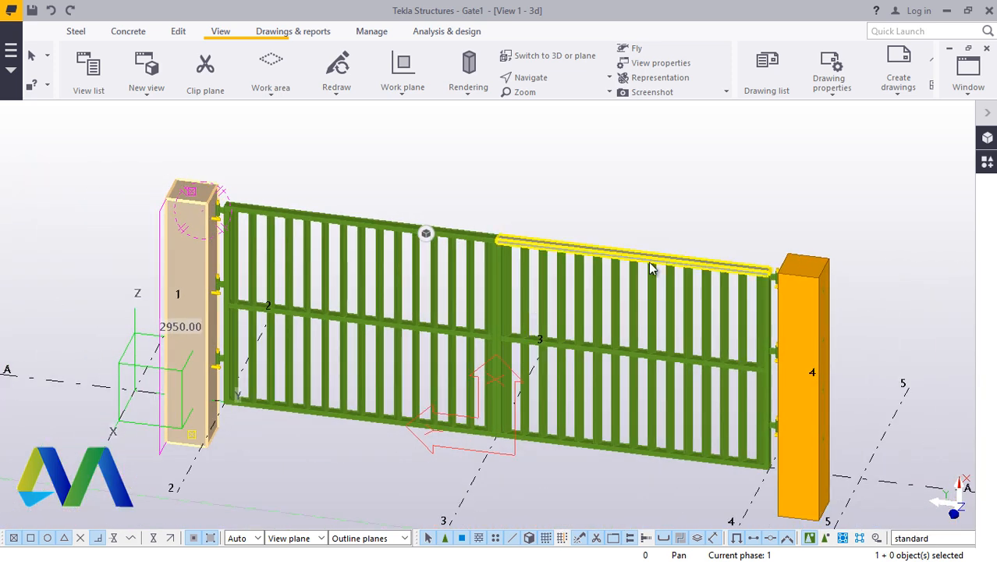
Examine the mirrored concrete column, its hinges and the whole gate from the opposite side
left_click(548, 80)
left_click(566, 108)
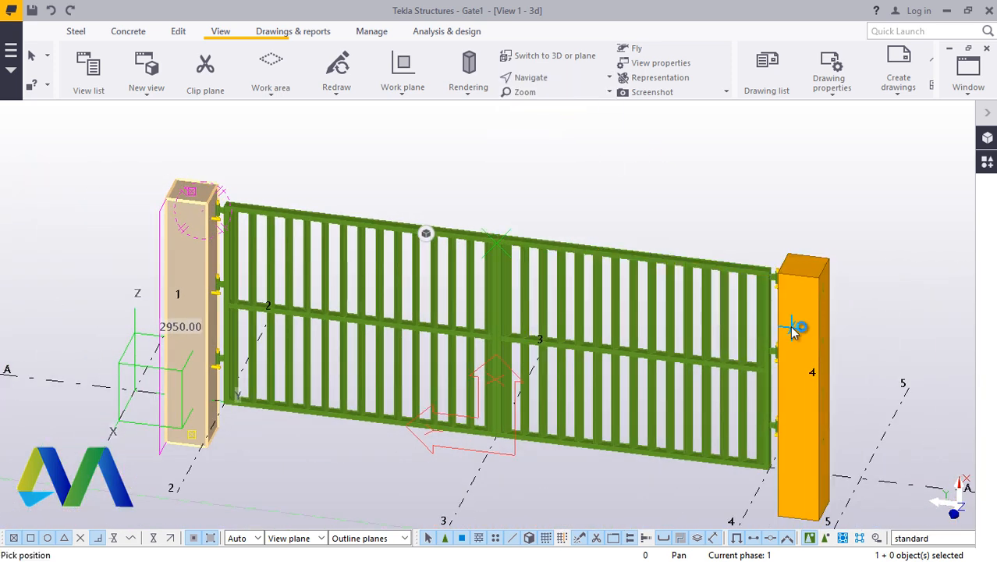
scroll(803, 316, "up", 5)
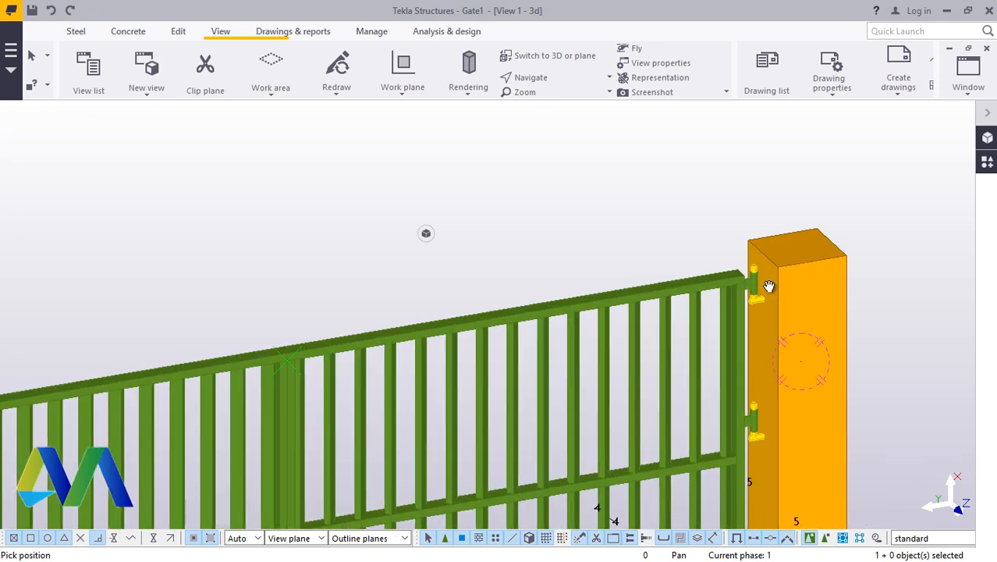
scroll(773, 373, "up", 2)
mouse_move(806, 336)
middle_mouse_down("ctrl")
mouse_move(758, 240)
mouse_move(709, 250)
mouse_move(810, 285)
mouse_move(808, 343)
middle_mouse_up("ctrl")
scroll(653, 256, "down", 5)
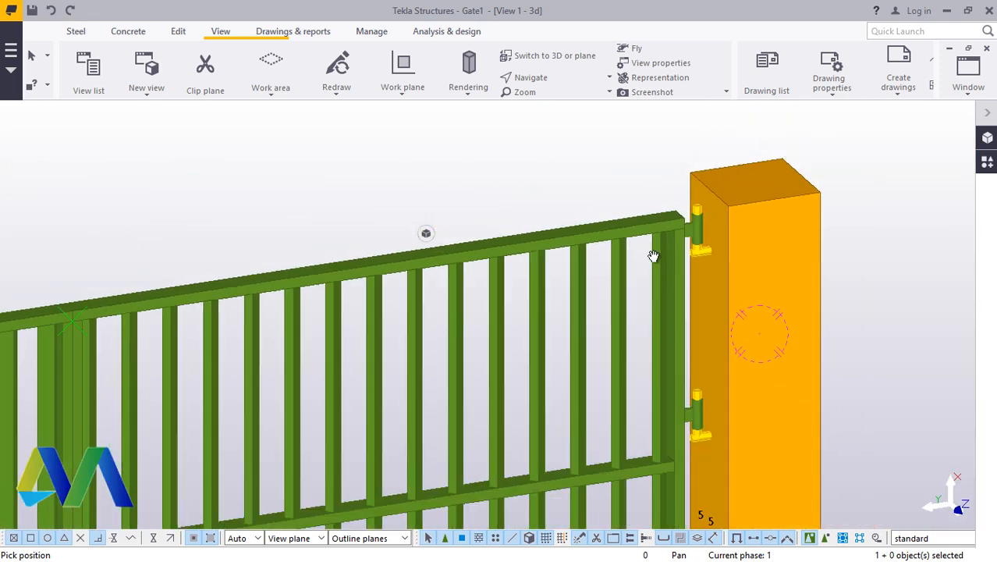
scroll(633, 239, "down", 5)
scroll(705, 403, "up", 4)
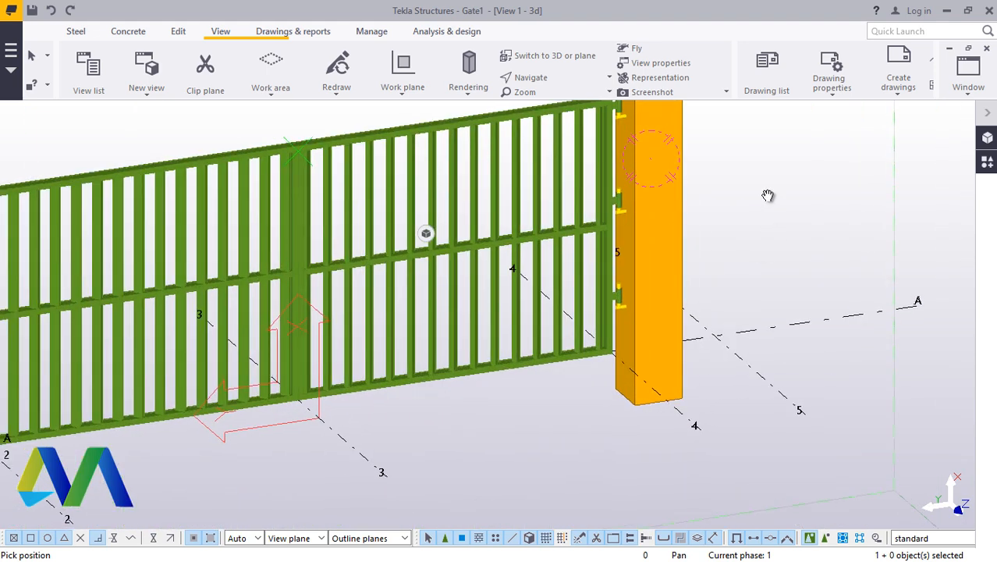
scroll(773, 260, "down", 3)
scroll(778, 262, "down", 2)
scroll(359, 207, "up", 3)
right_click(392, 154)
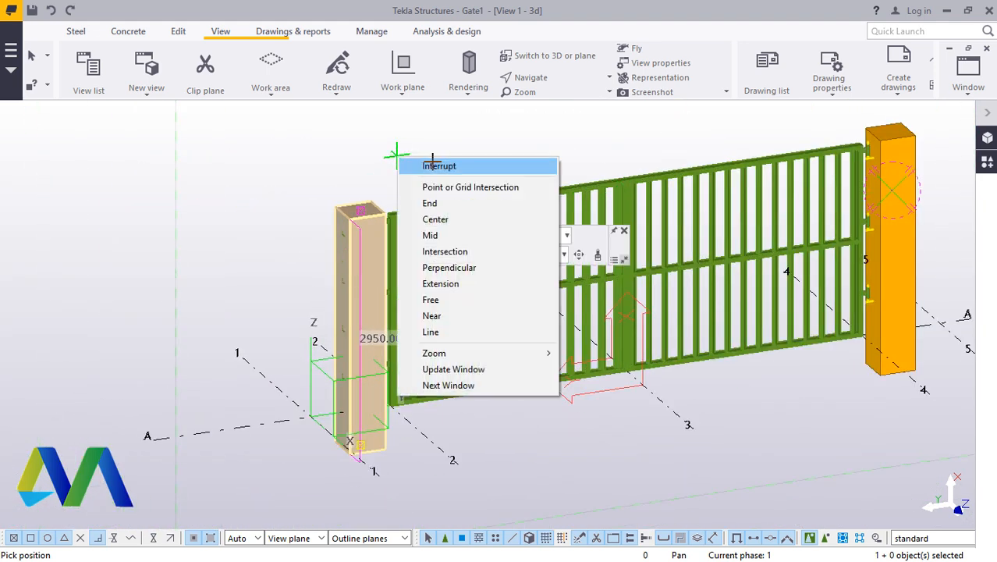
left_click(422, 162)
scroll(399, 142, "up", 2)
left_click(397, 139)
scroll(383, 166, "down", 2)
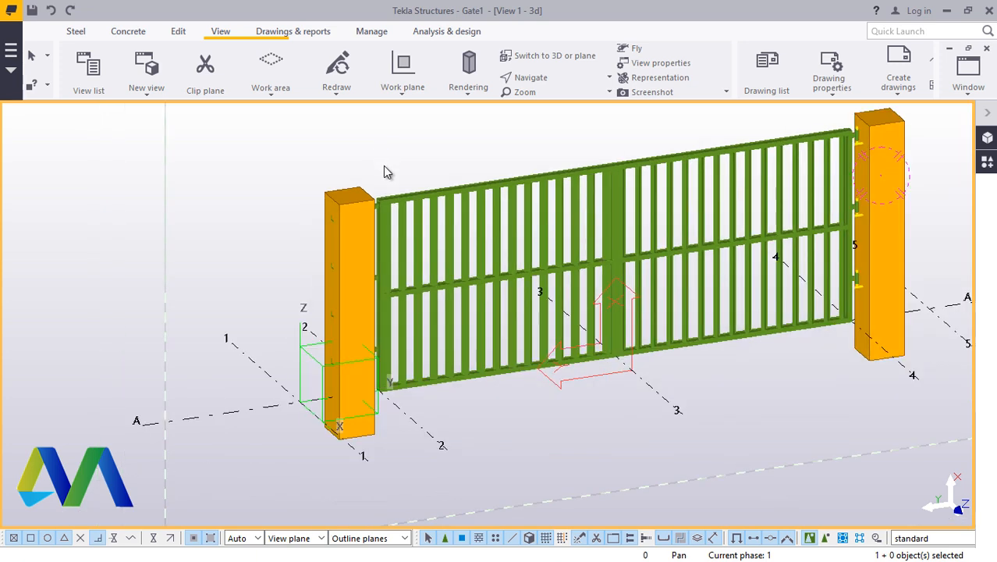
Copy the first concrete column from its bottom corner to the matching top corner, stacking the copy on top
scroll(373, 461, "up", 3)
scroll(371, 462, "up", 1)
left_click(363, 430)
right_click(413, 459)
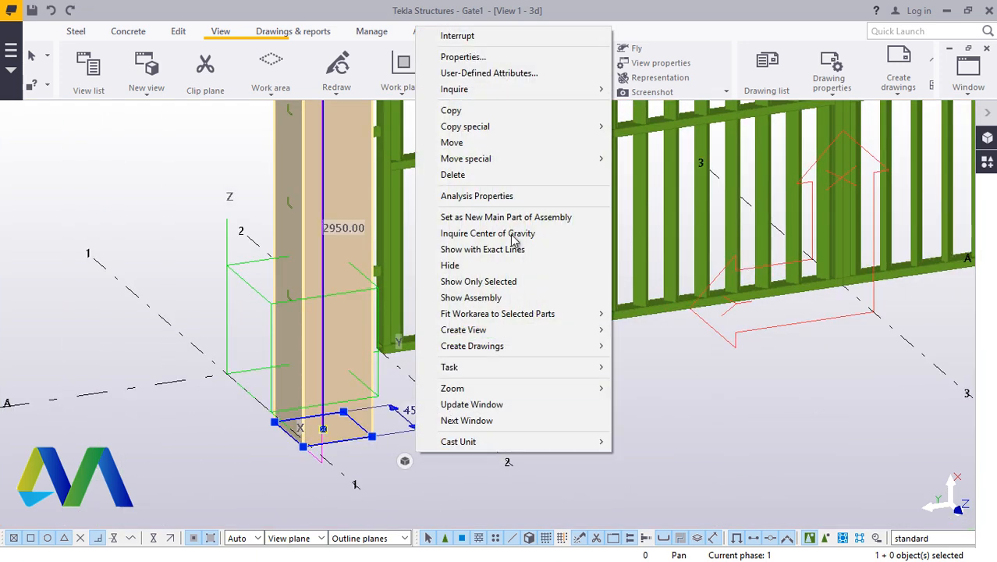
left_click(460, 139)
scroll(316, 446, "up", 4)
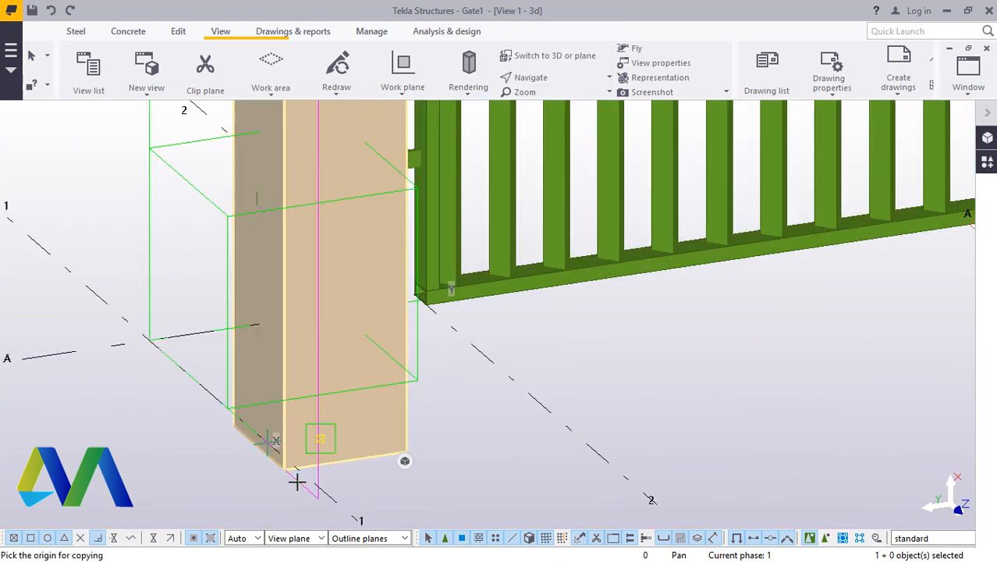
scroll(277, 463, "down", 5)
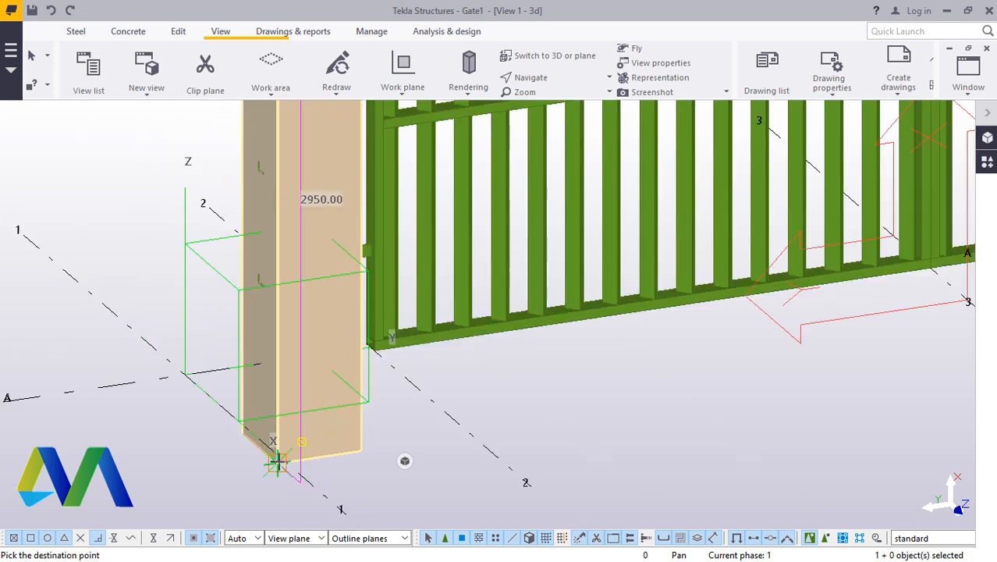
scroll(290, 259, "up", 3)
scroll(291, 259, "up", 8)
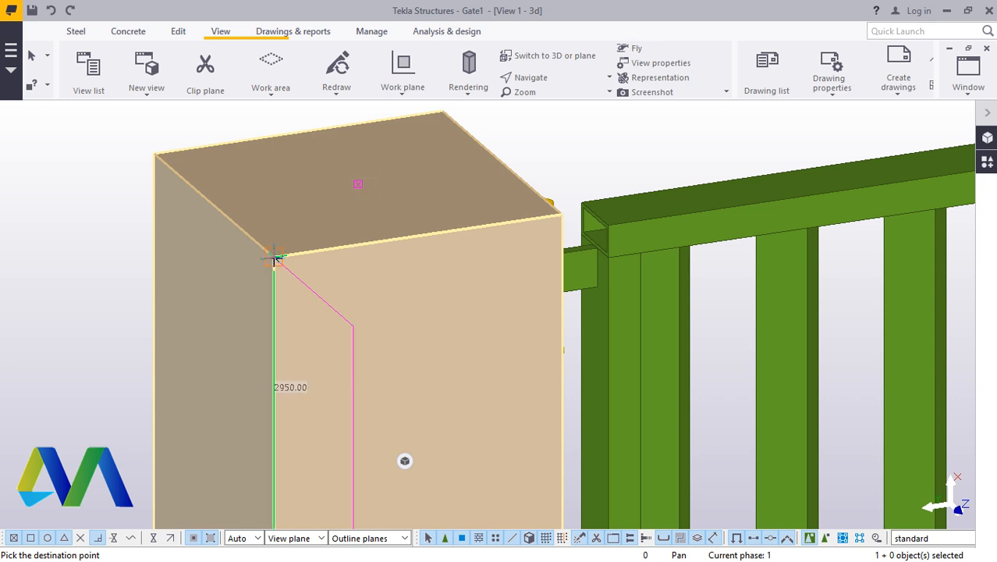
right_click(84, 181)
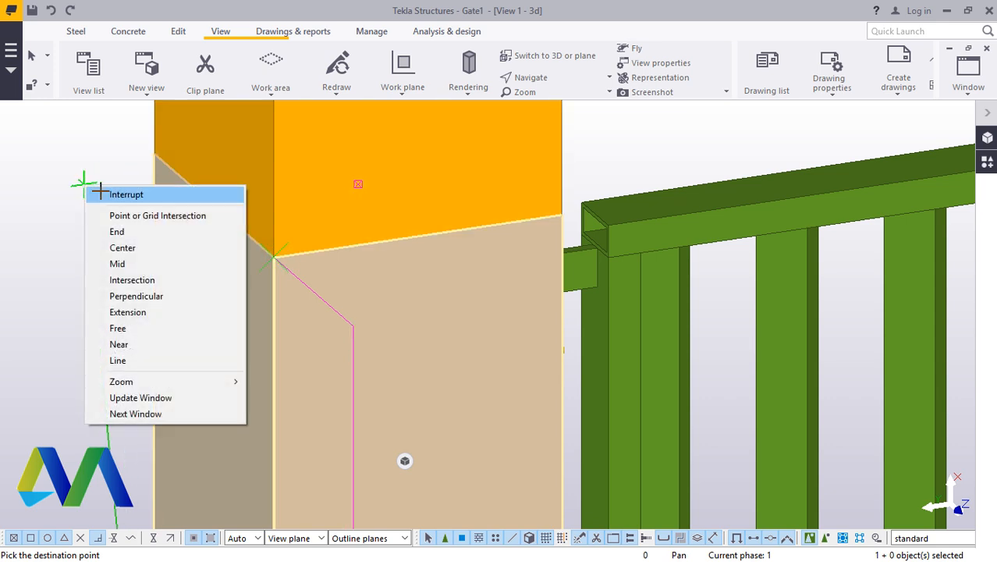
left_click(117, 194)
Set the stacked column copy's top level to 2570 mm to reduce it to a cap
double_click(379, 133)
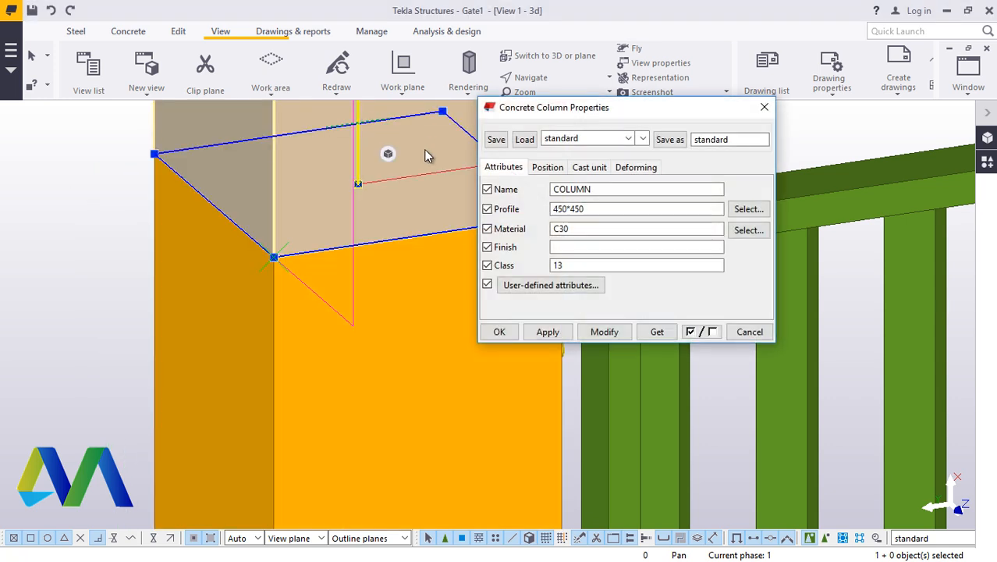
left_click(547, 169)
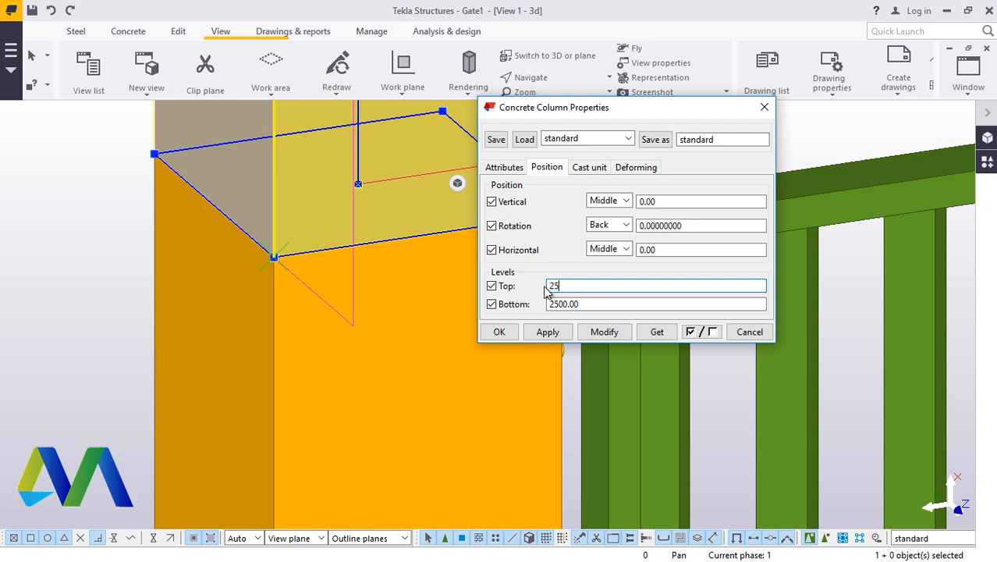
left_click(614, 336)
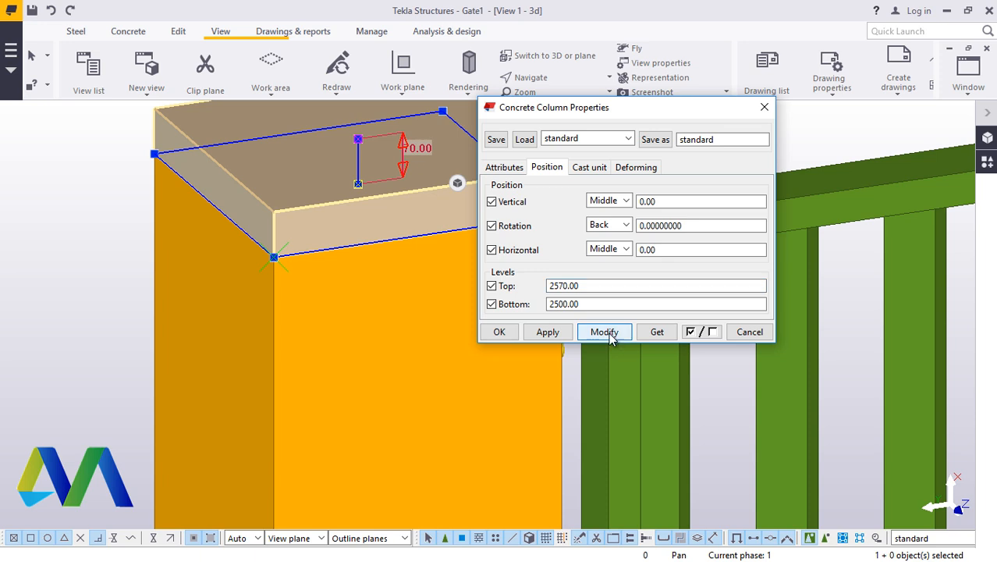
Set the column cap's profile to 500*500
left_click(505, 167)
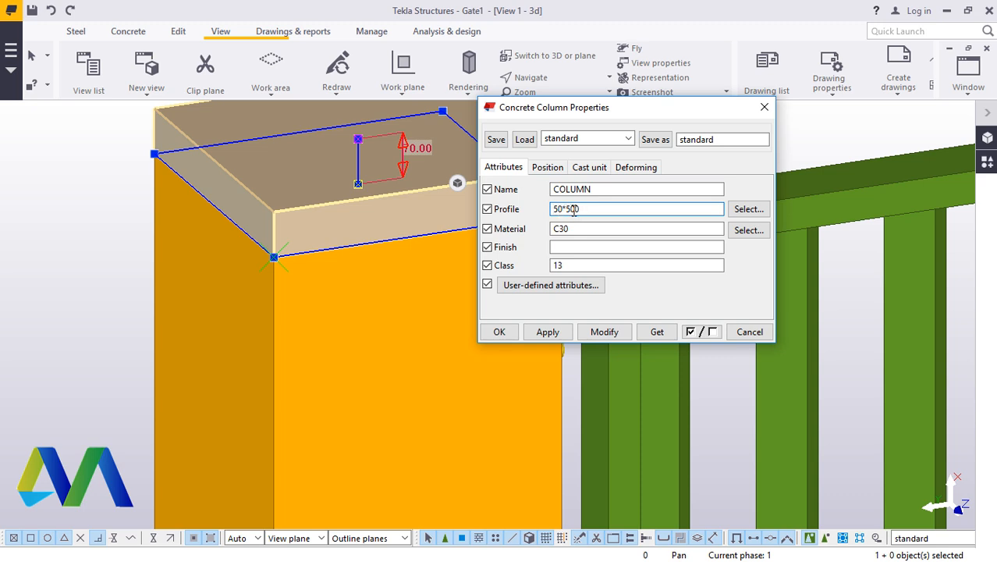
left_click(618, 332)
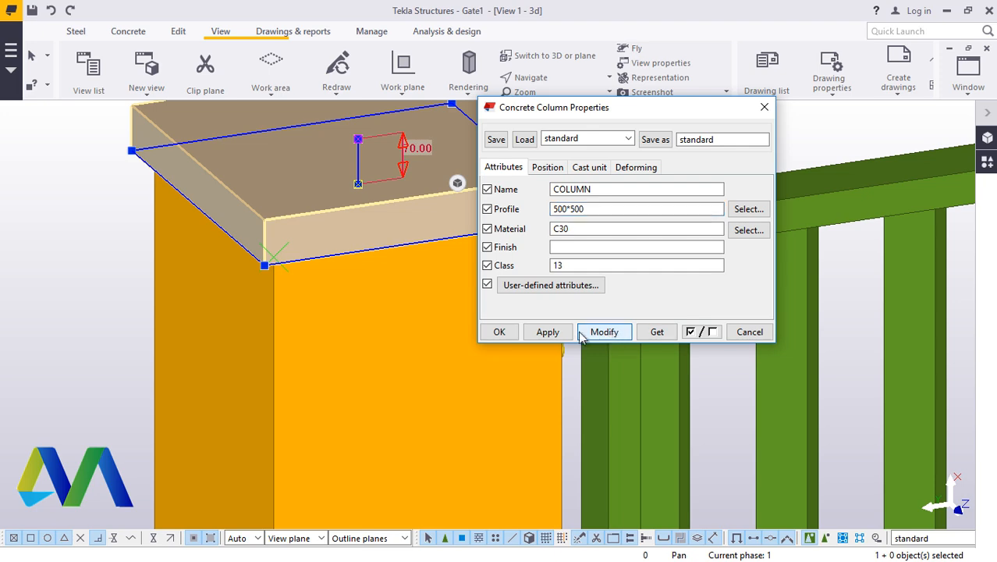
left_click(507, 332)
left_click(657, 151)
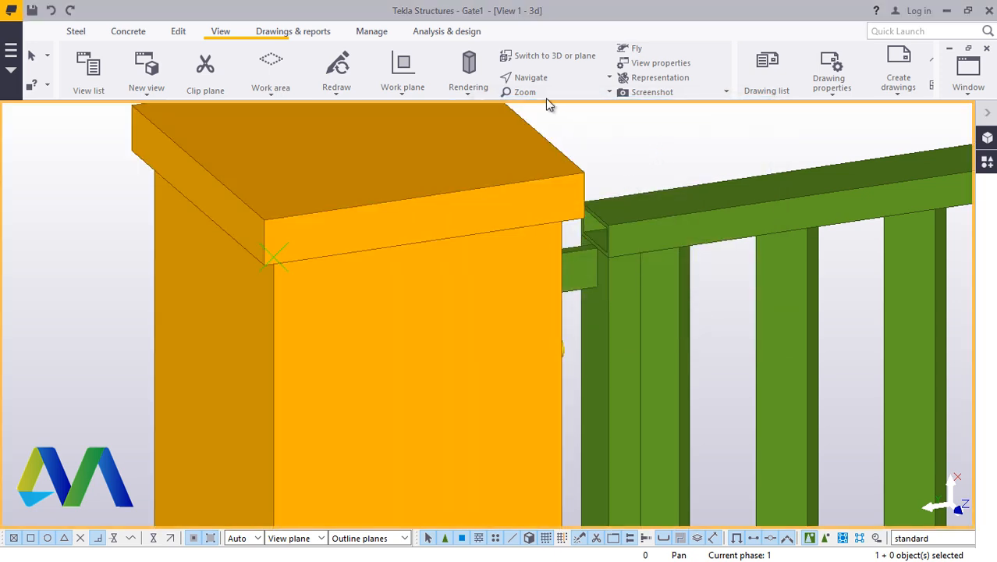
Copy the cap onto the mirrored column, using the matching bottom corners of the two columns as origin and destination
left_click(547, 79)
left_click(552, 106)
left_click_drag(464, 264, 164, 204)
right_click(164, 205)
left_click(164, 212)
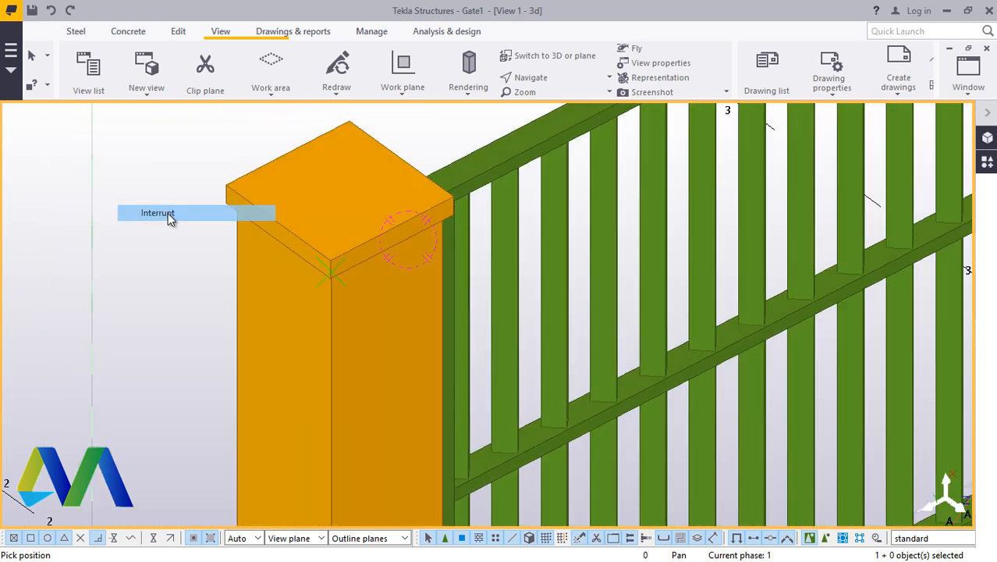
left_click(339, 162)
right_click(139, 170)
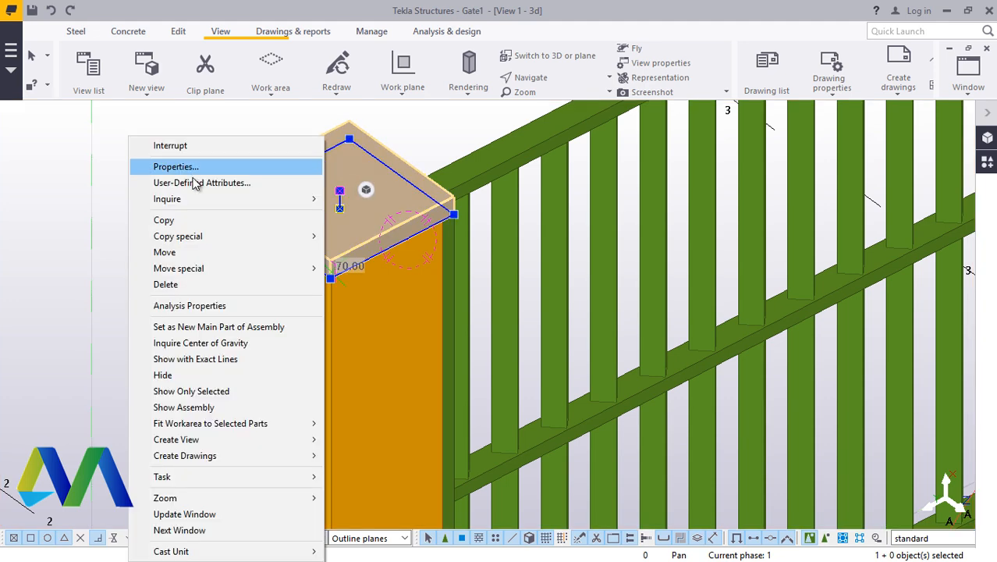
left_click(185, 221)
scroll(227, 185, "down", 3)
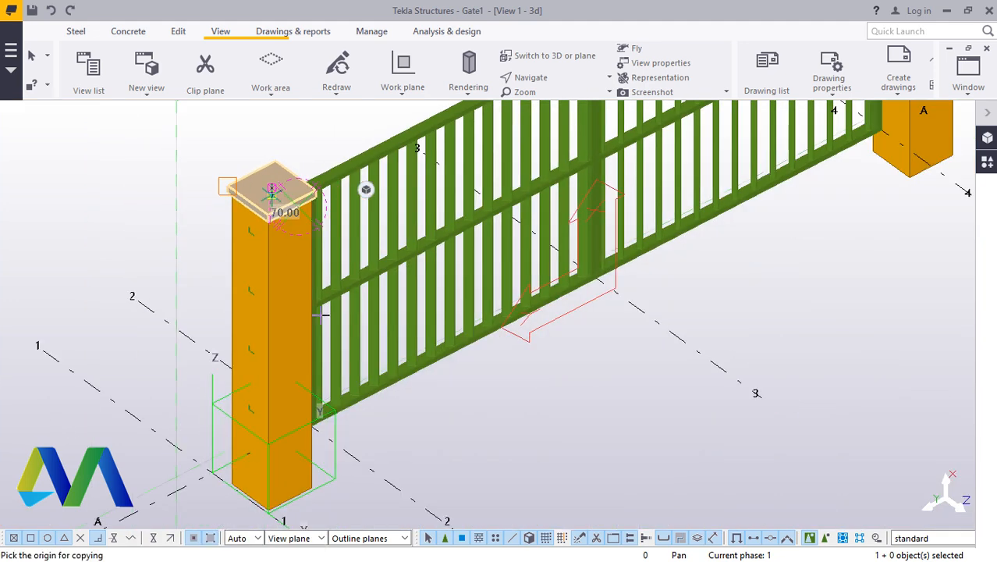
scroll(310, 319, "down", 1)
scroll(305, 459, "up", 4)
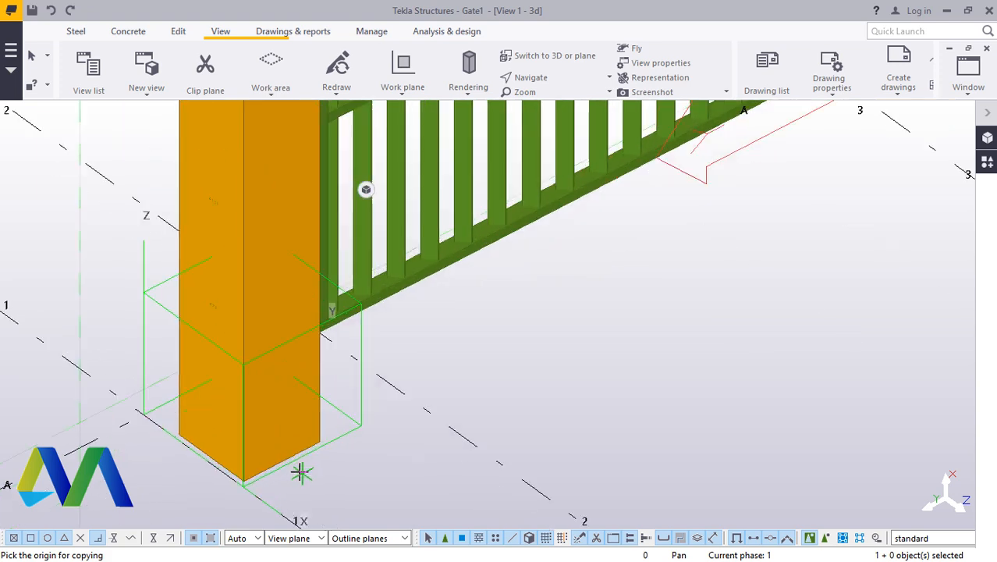
scroll(284, 462, "down", 4)
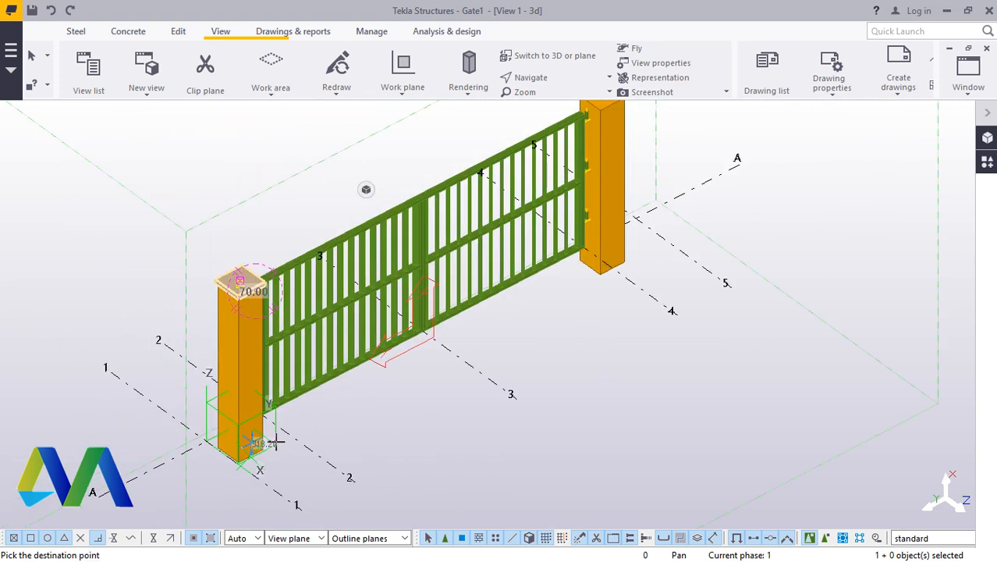
scroll(608, 274, "up", 5)
scroll(540, 254, "up", 2)
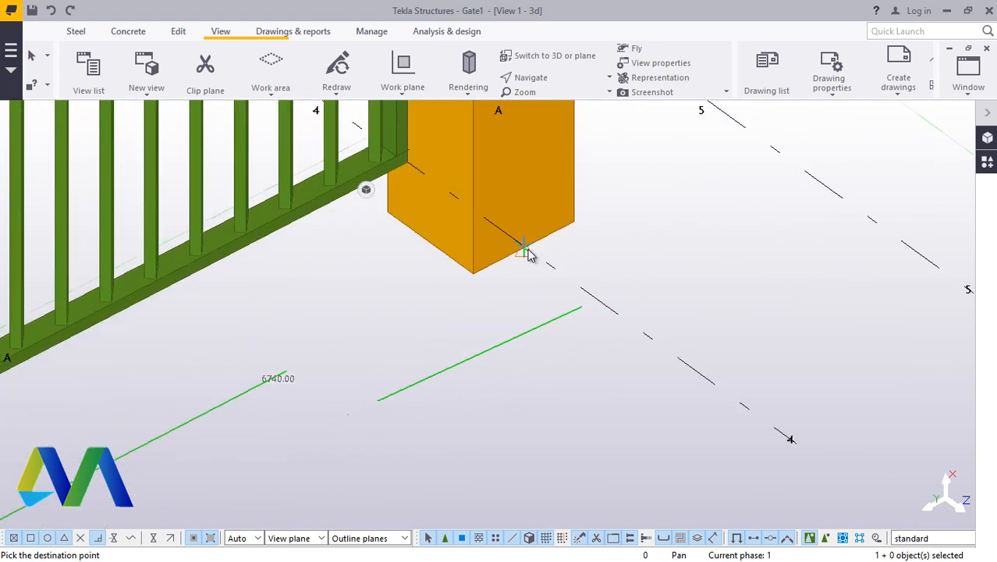
right_click(663, 207)
left_click(697, 222)
scroll(590, 345, "down", 6)
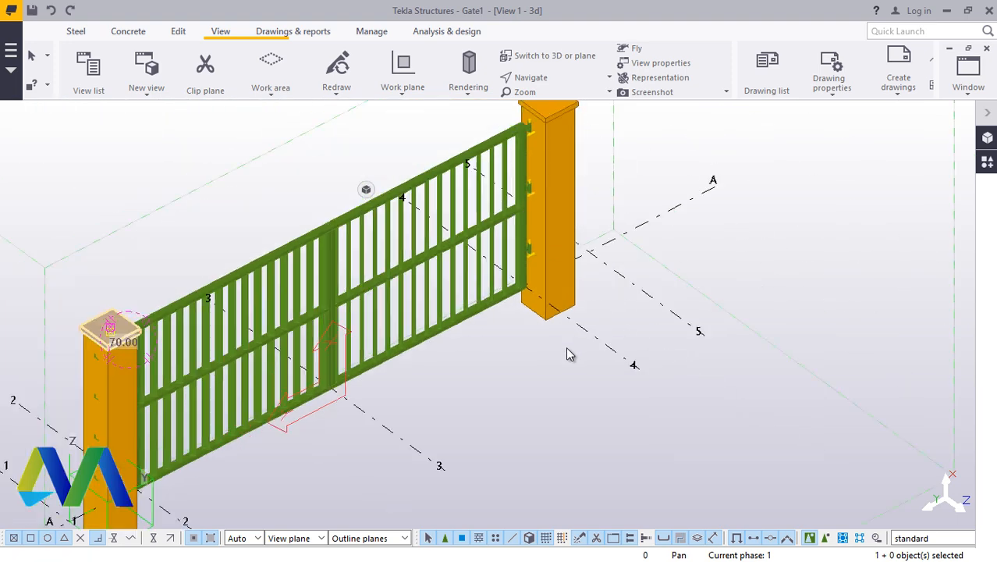
Place a pad footing at the base of the capped concrete column between grid lines 4 and 5
scroll(577, 194, "up", 4)
left_click(531, 77)
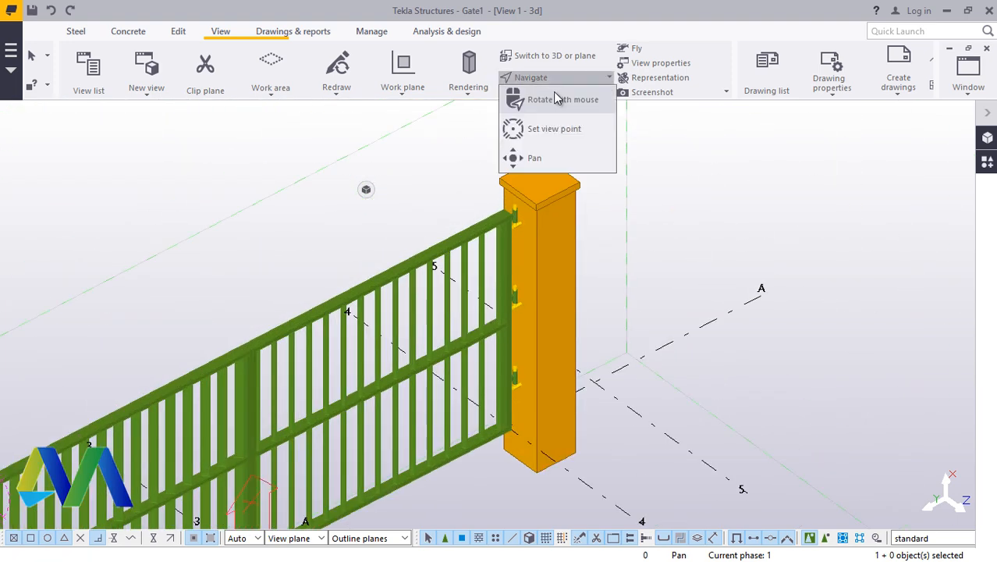
left_click(538, 127)
middle_click_drag(550, 227, 740, 240, "ctrl")
scroll(536, 198, "up", 3)
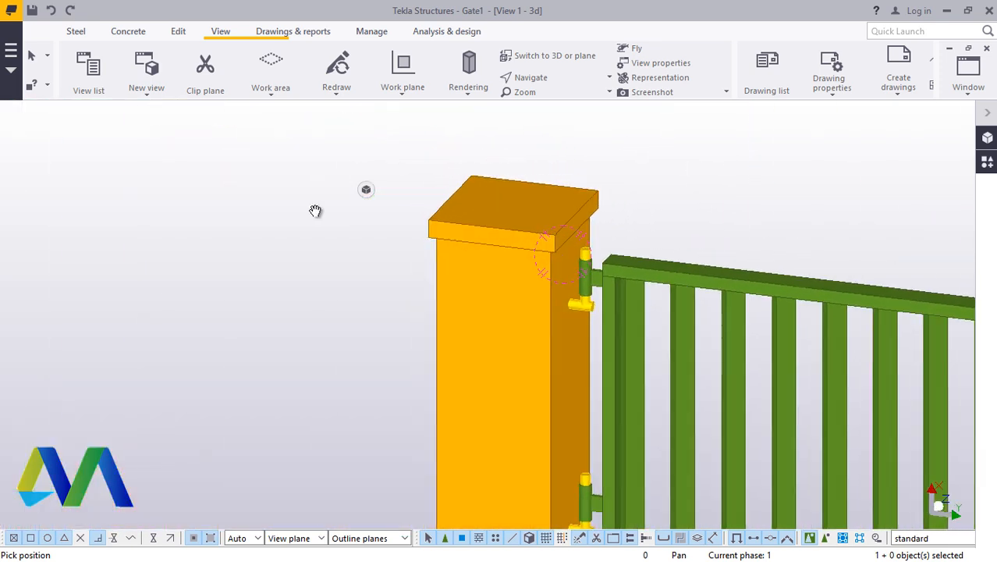
scroll(300, 191, "down", 5)
scroll(462, 314, "up", 4)
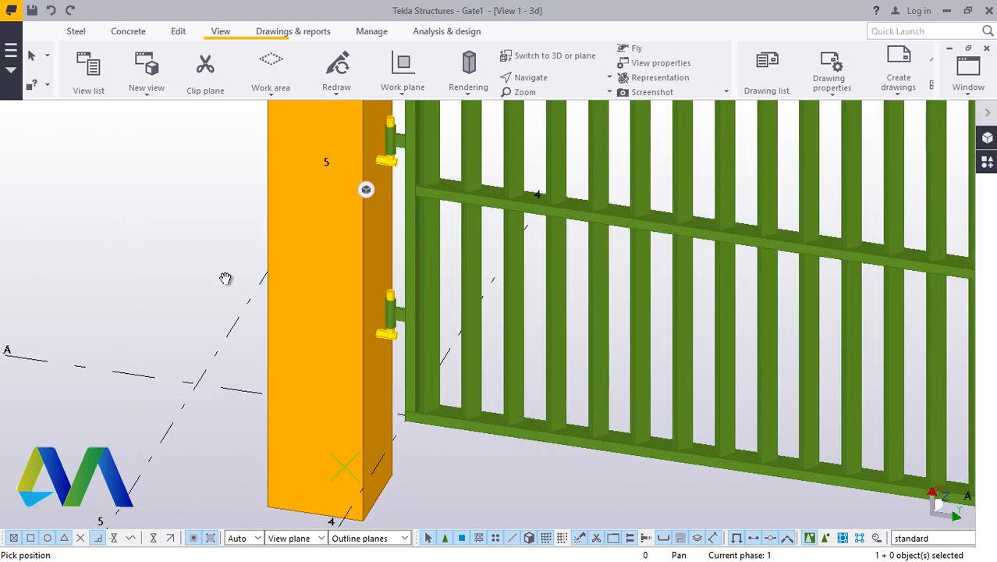
right_click(143, 227)
left_click(194, 236)
left_click(128, 31)
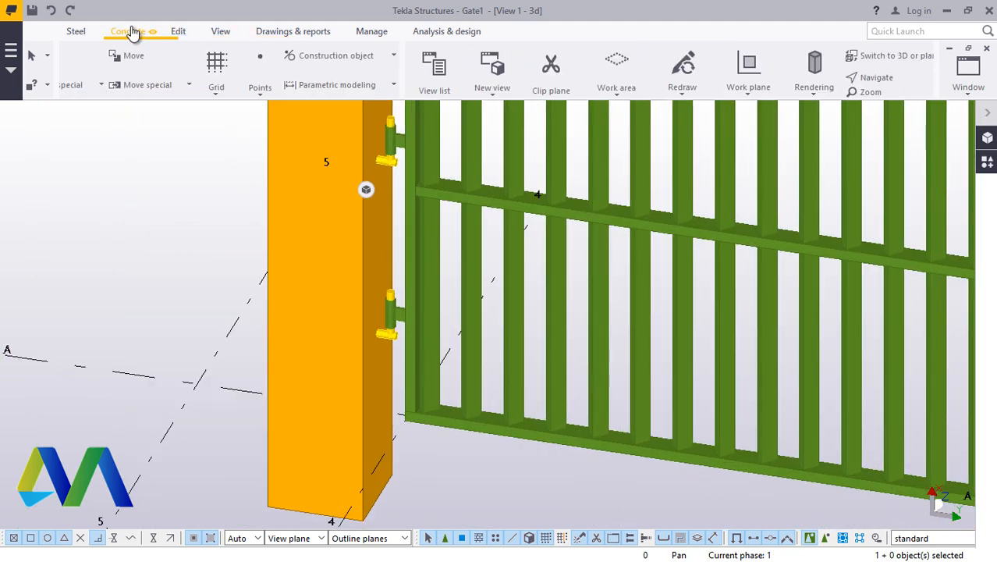
left_click(302, 125)
left_click(264, 96)
left_click(285, 113)
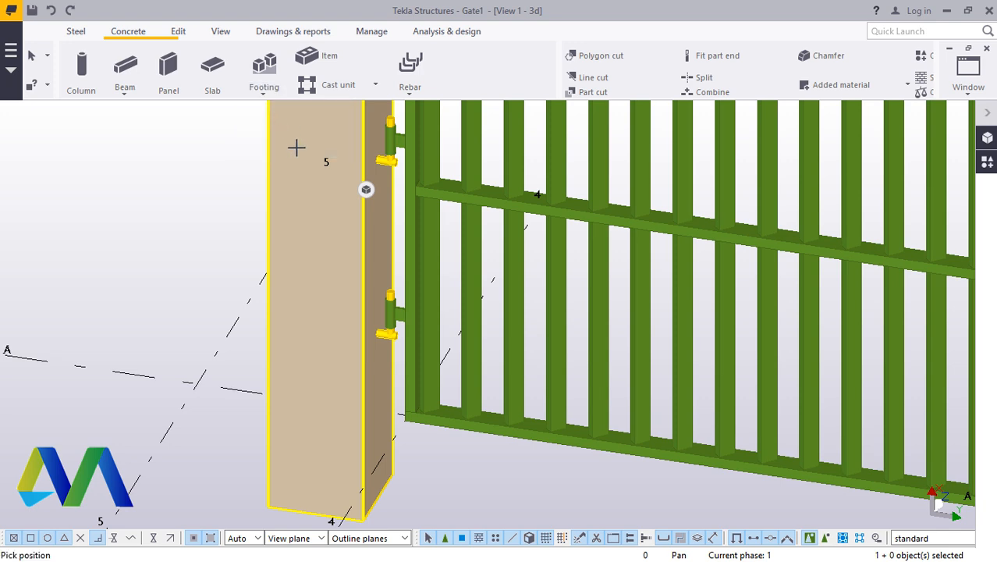
scroll(336, 223, "down", 3)
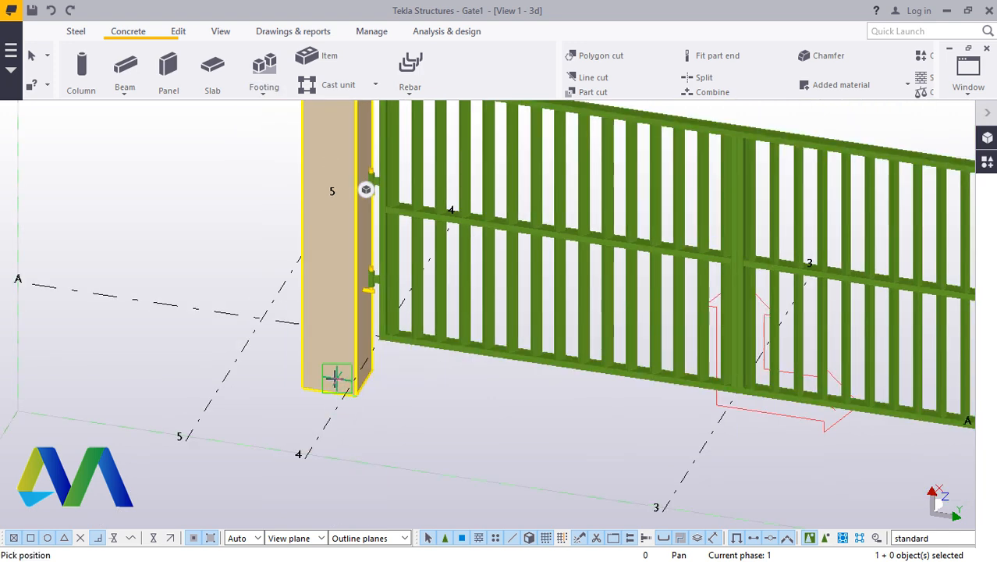
left_click(336, 378)
Place a second pad footing at the base of the concrete column between grid lines 1 and 2
scroll(209, 328, "down", 4)
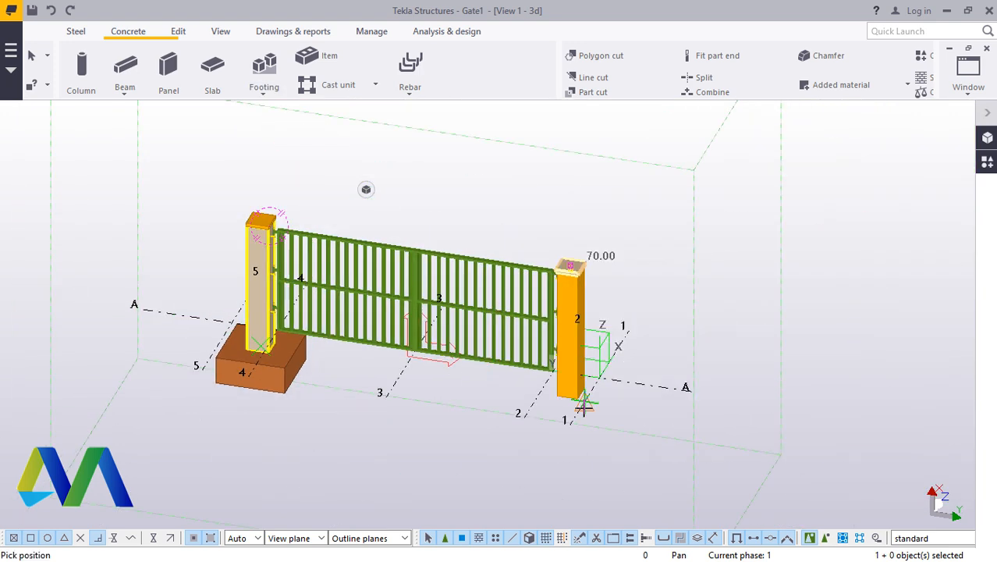
scroll(574, 400, "up", 6)
scroll(546, 386, "up", 2)
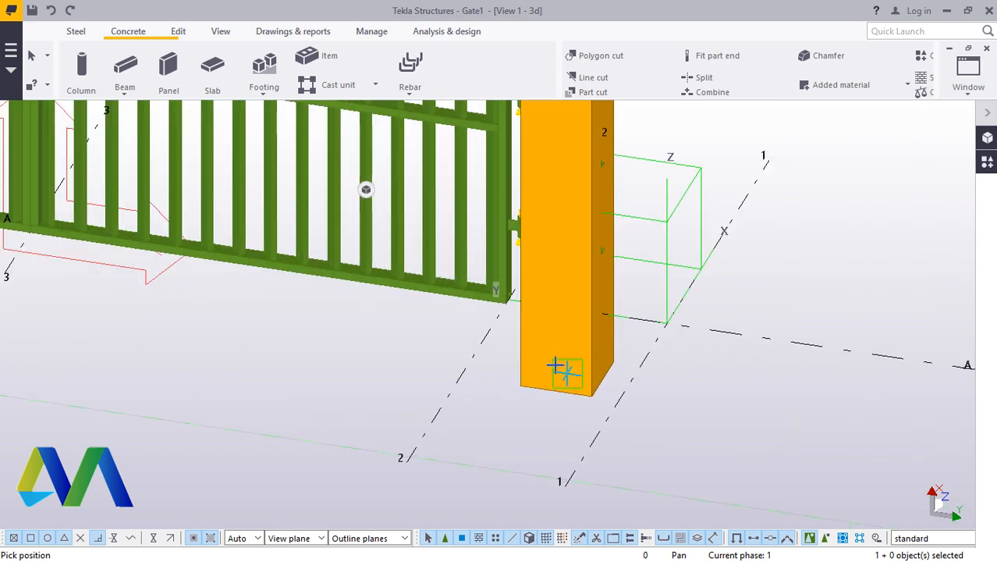
left_click(555, 366)
right_click(713, 362)
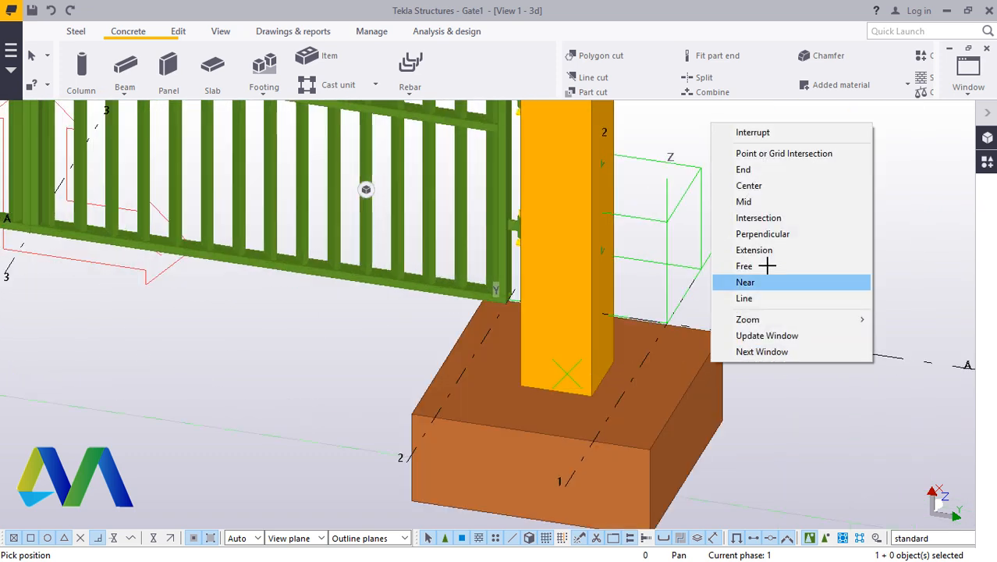
left_click(746, 133)
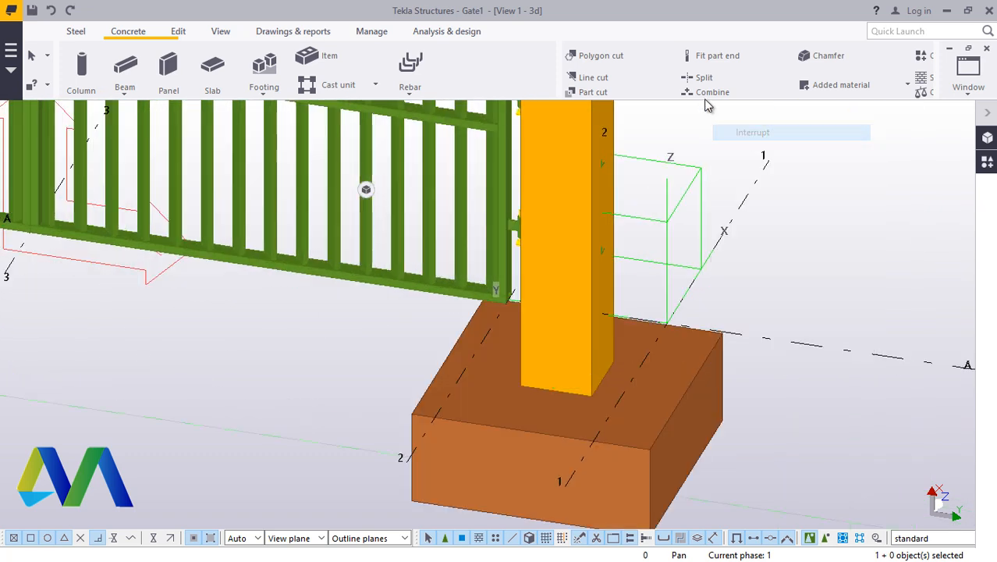
Examine how the hinge pins meet the column between grid lines 1 and 2 from several close-up angles
left_click(221, 31)
left_click(556, 77)
left_click(564, 141)
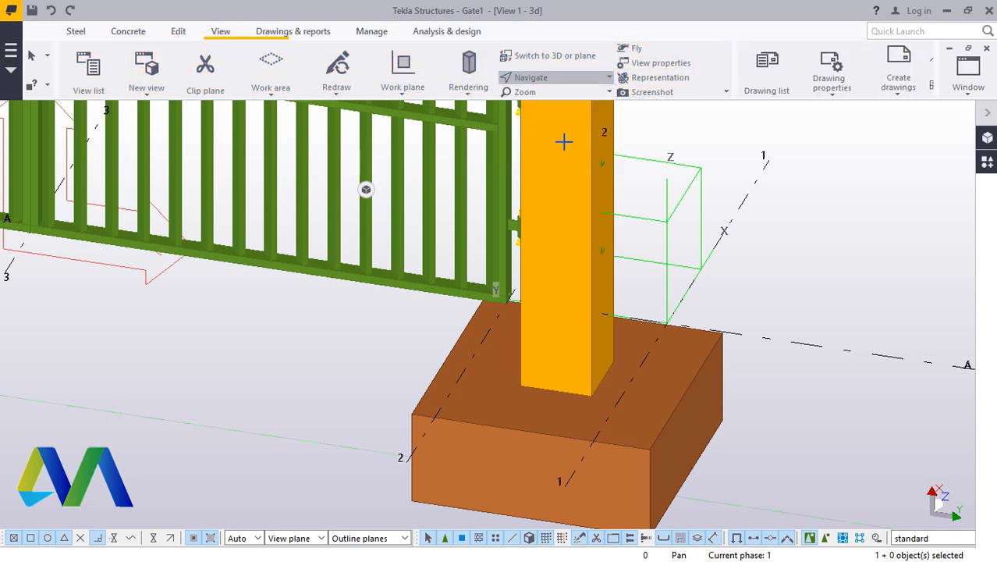
middle_click_drag(559, 336, 757, 367, "ctrl")
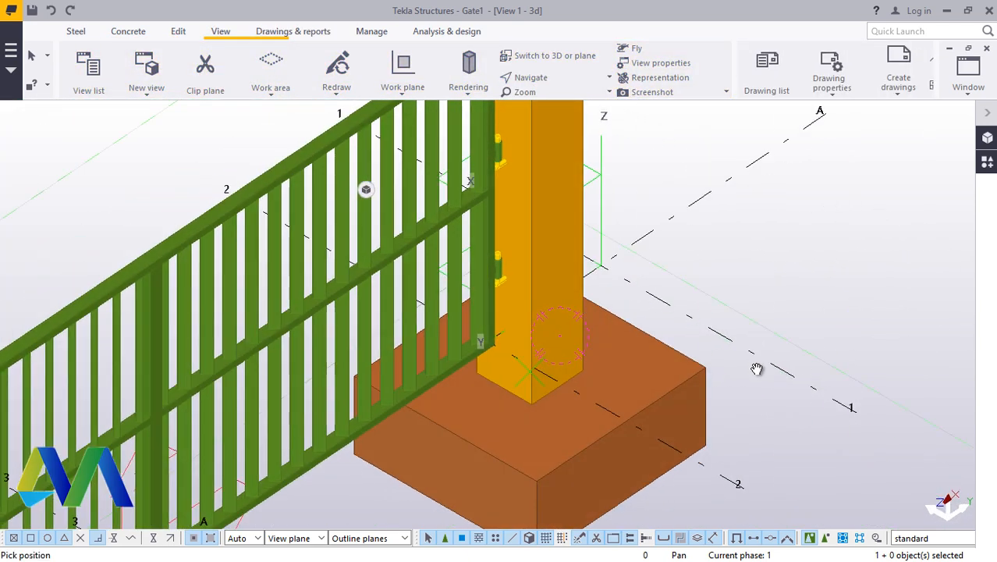
scroll(481, 259, "up", 2)
scroll(488, 256, "up", 3)
middle_click_drag(494, 253, 530, 255, "ctrl")
scroll(546, 283, "down", 3)
scroll(593, 283, "up", 8)
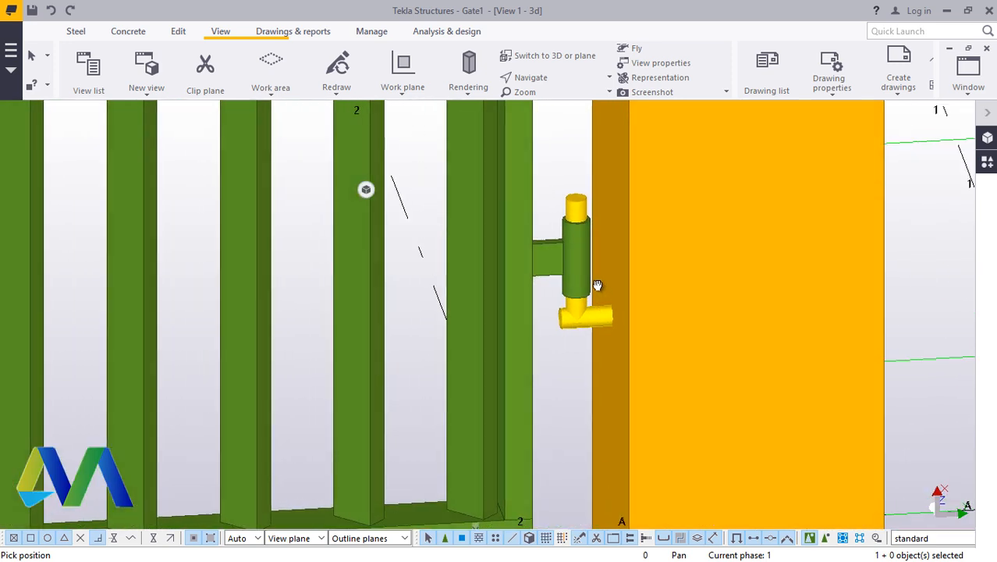
middle_click_drag(598, 285, 669, 366, "ctrl")
scroll(552, 134, "up", 1)
scroll(669, 367, "down", 2)
middle_click_drag(641, 232, 764, 148, "ctrl")
right_click(786, 171)
left_click(822, 181)
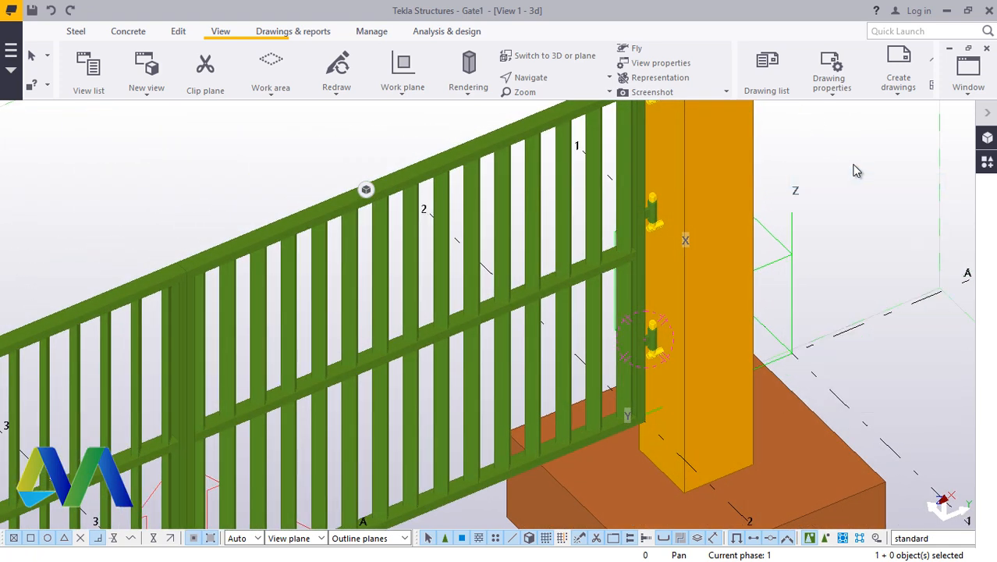
Examine the whole double gate with both capped columns and their footings from several angles
middle_click_drag(853, 170, 726, 170, "ctrl")
scroll(726, 170, "up", 2)
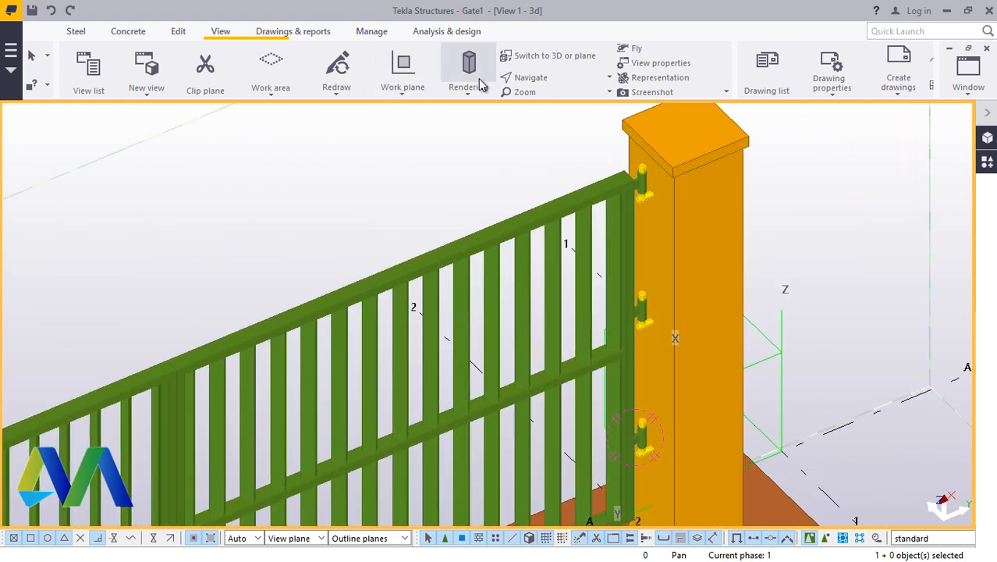
left_click(540, 82)
left_click(550, 103)
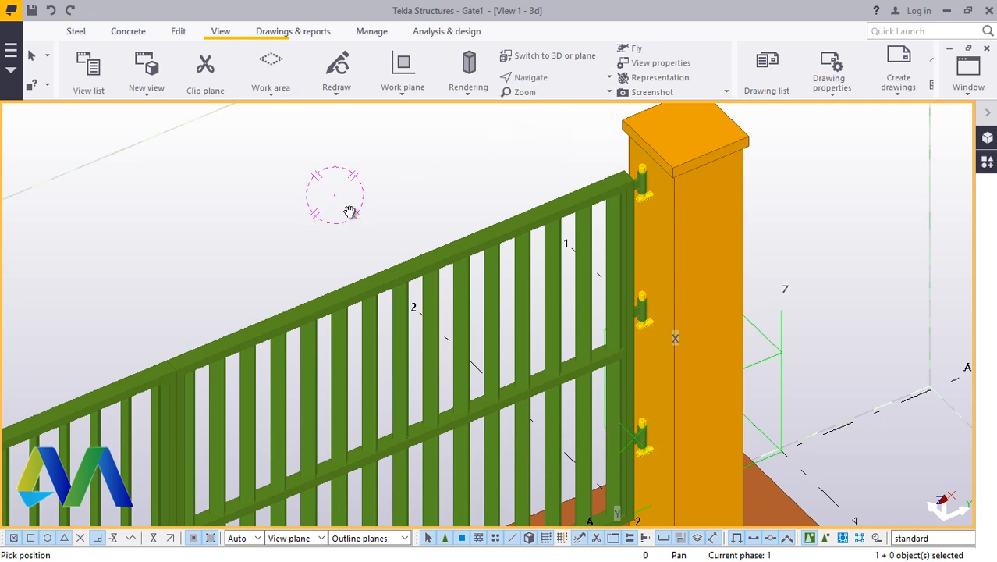
mouse_move(350, 212)
left_mouse_down()
mouse_move(330, 196)
mouse_move(347, 192)
left_mouse_up()
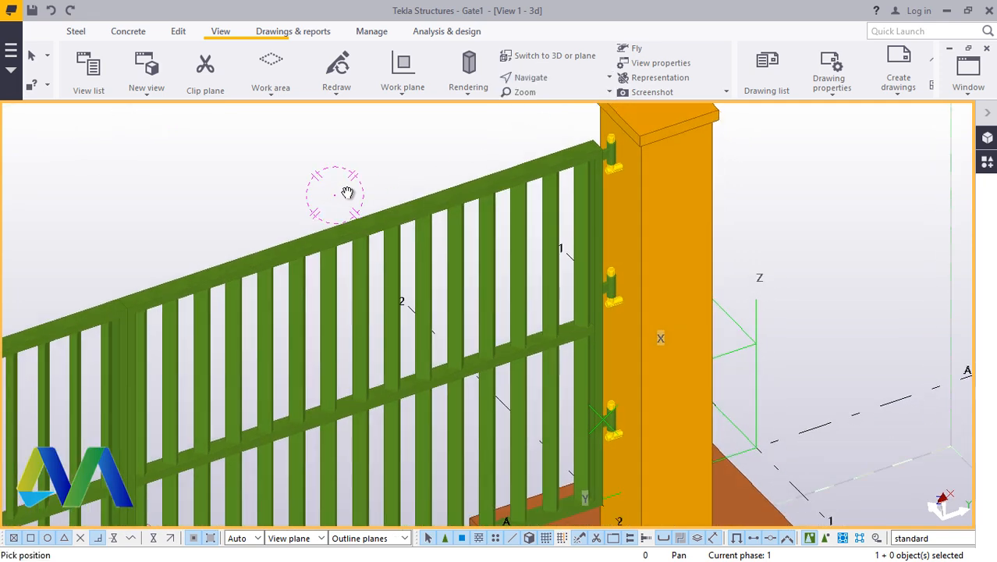
left_click(532, 77)
left_click(556, 100)
left_click_drag(466, 262, 456, 209)
scroll(687, 434, "down", 3)
scroll(709, 438, "down", 3)
scroll(230, 383, "up", 8)
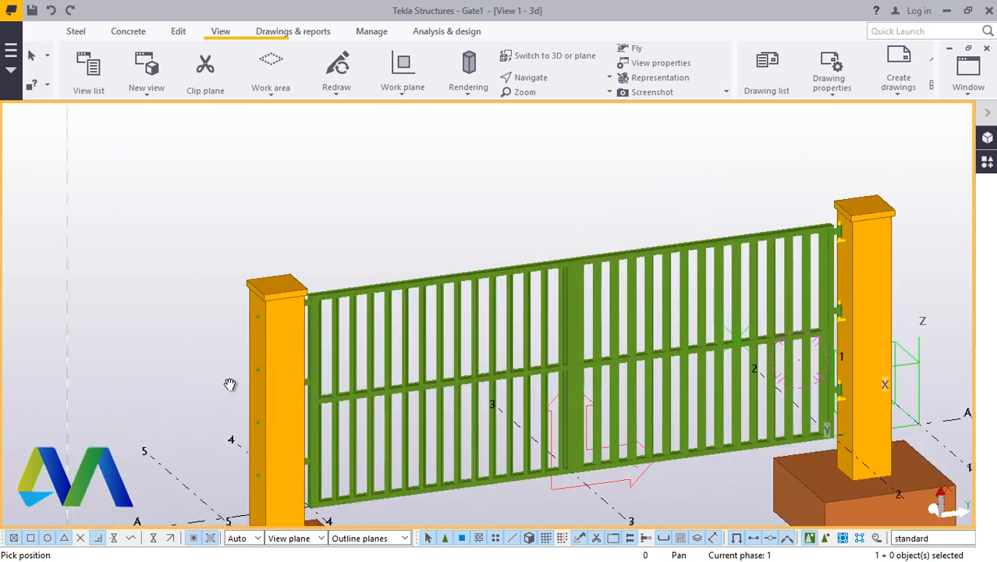
right_click(415, 166)
left_click(437, 174)
Examine the hinge pins and their tube joints at the column between grid lines 4 and 5
left_click(535, 94)
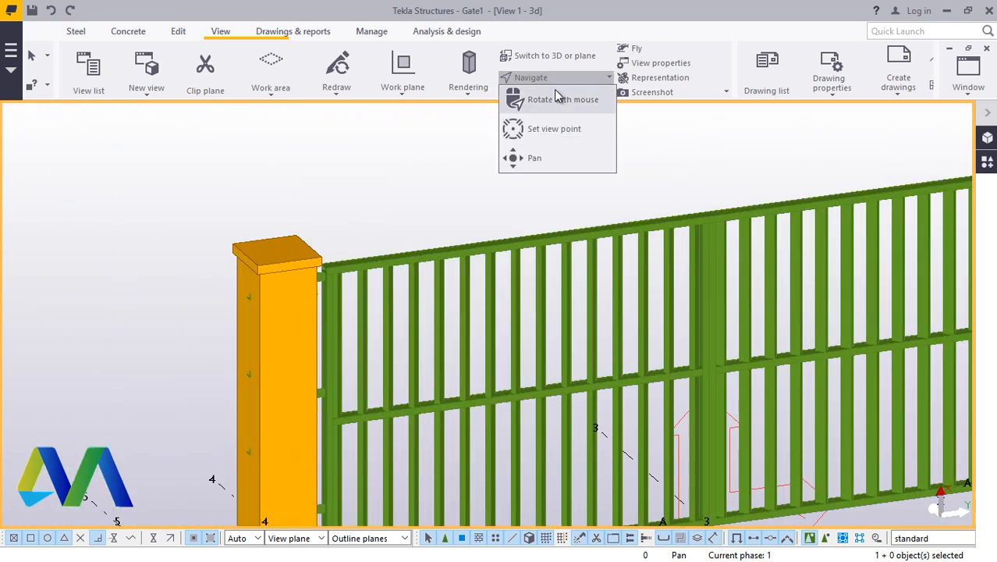
left_click(558, 100)
left_click_drag(314, 357, 247, 380)
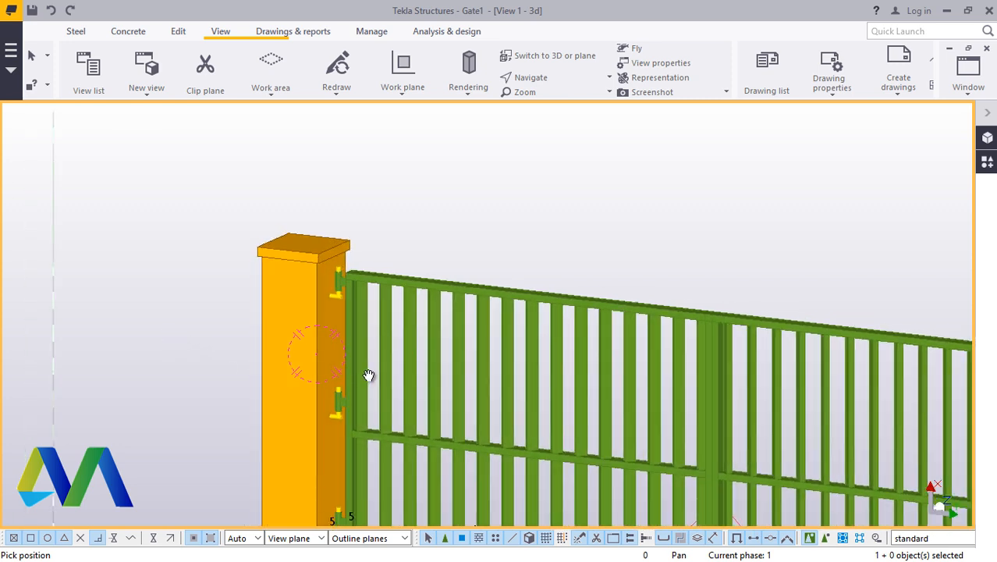
scroll(369, 375, "up", 2)
scroll(341, 269, "up", 5)
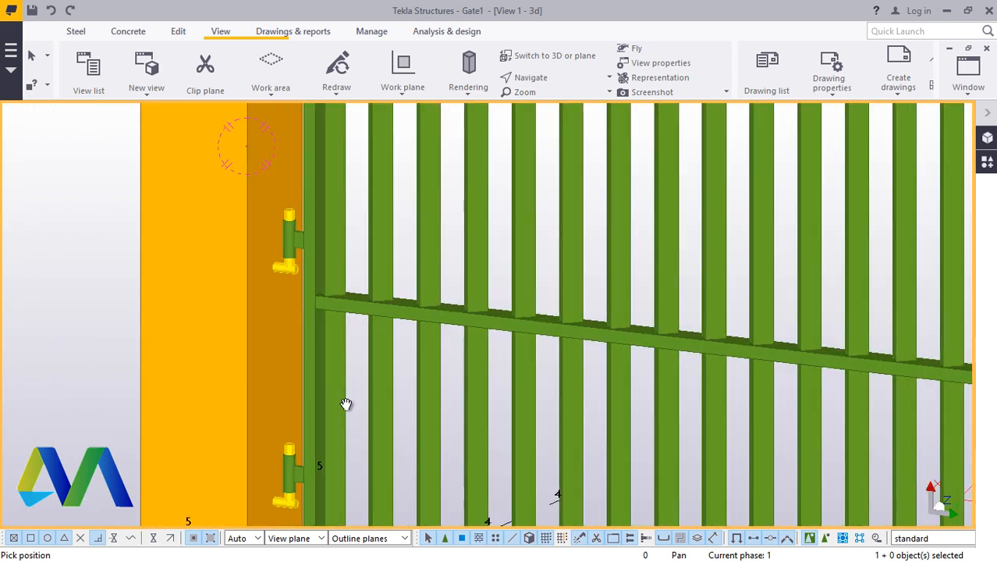
middle_click_drag(338, 362, 348, 429, "ctrl")
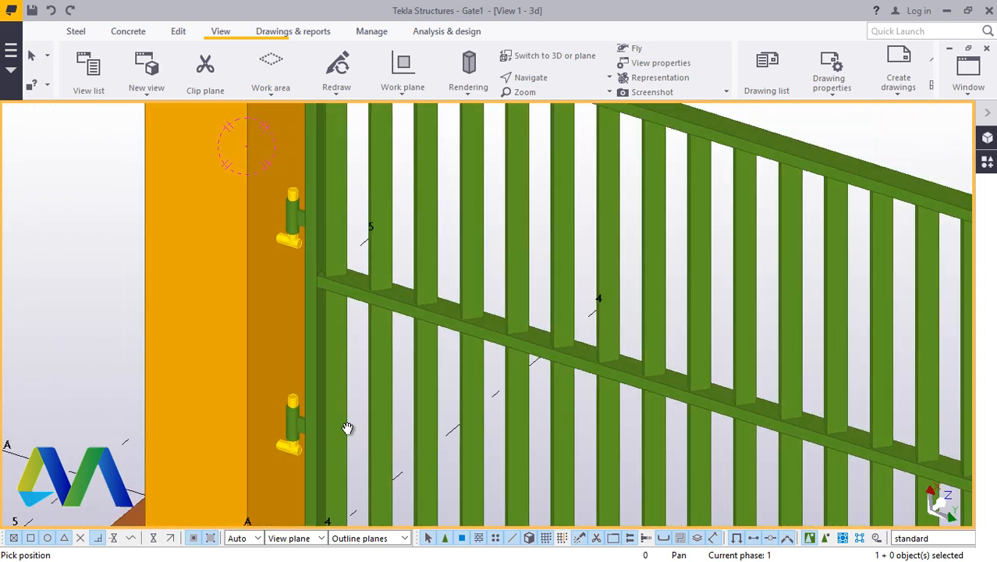
scroll(350, 429, "down", 3)
middle_click_drag(506, 242, 430, 218, "ctrl")
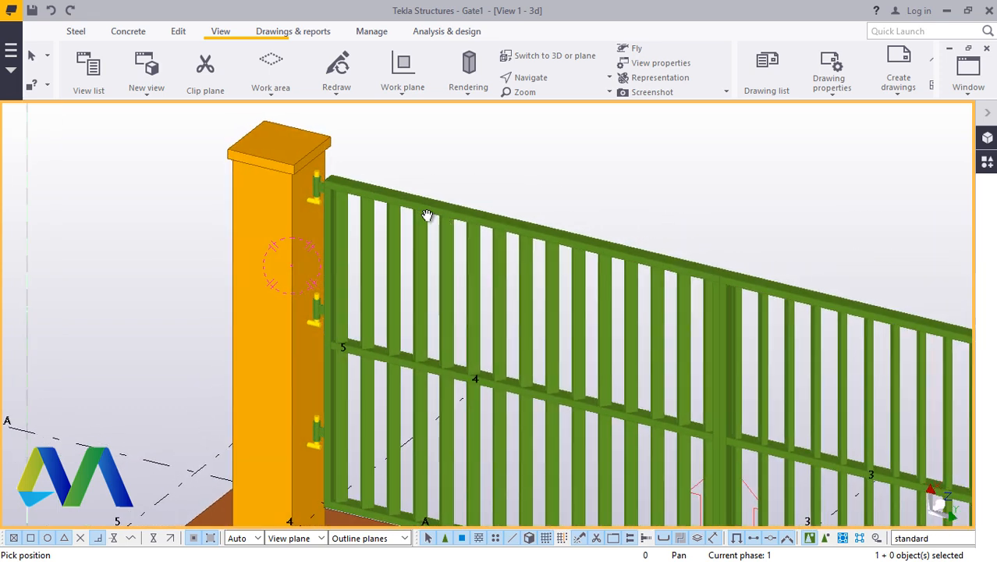
scroll(305, 191, "up", 5)
middle_click_drag(316, 231, 393, 176, "ctrl")
scroll(319, 212, "down", 7)
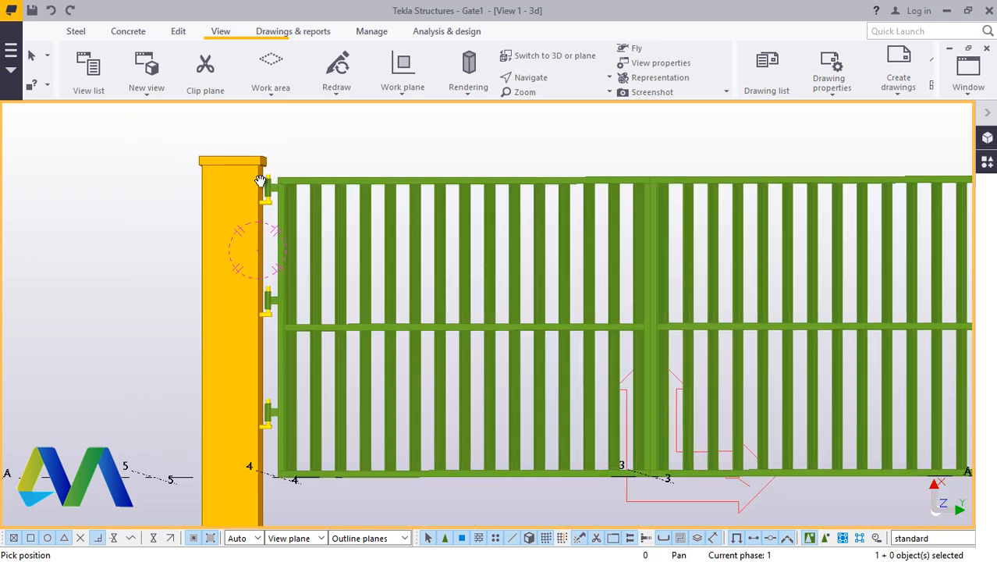
scroll(282, 453, "up", 4)
middle_click_drag(375, 325, 334, 239, "ctrl")
right_click(334, 239)
scroll(281, 265, "up", 8)
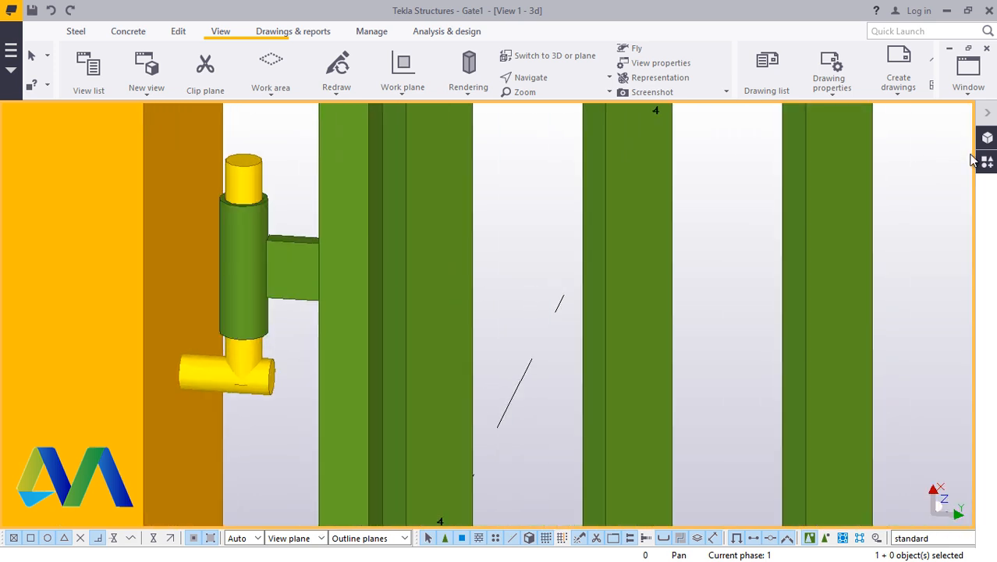
Apply the Tube-MitreSaddle+Hole component between the two pin tubes of the bottom hinge on the column near grid line 4
left_click(987, 162)
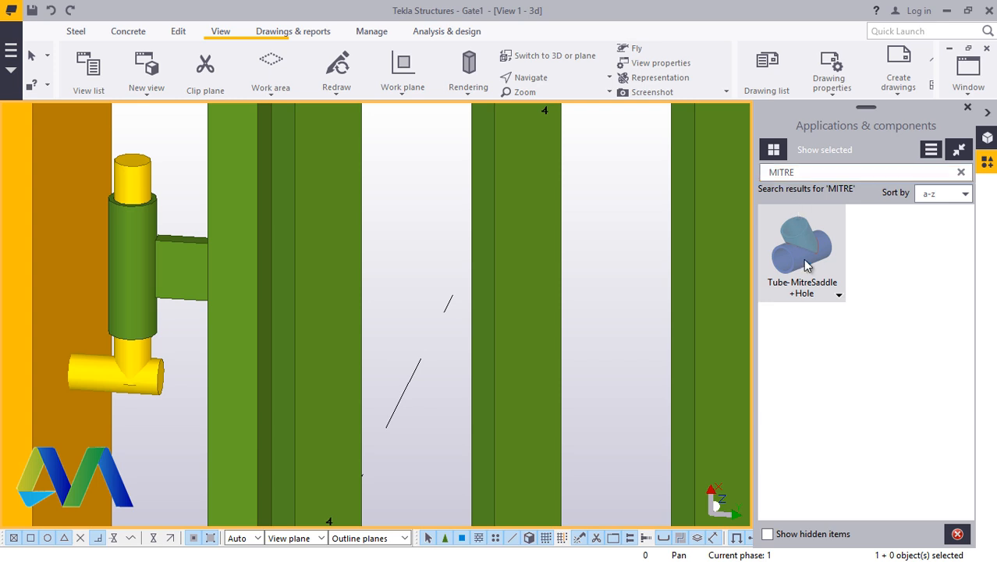
scroll(621, 258, "down", 8)
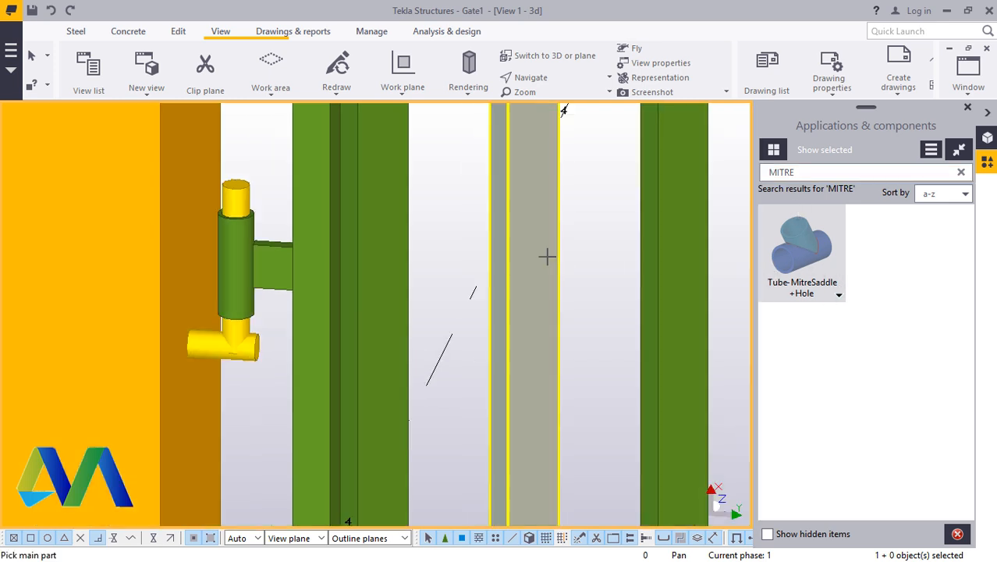
scroll(640, 266, "down", 3)
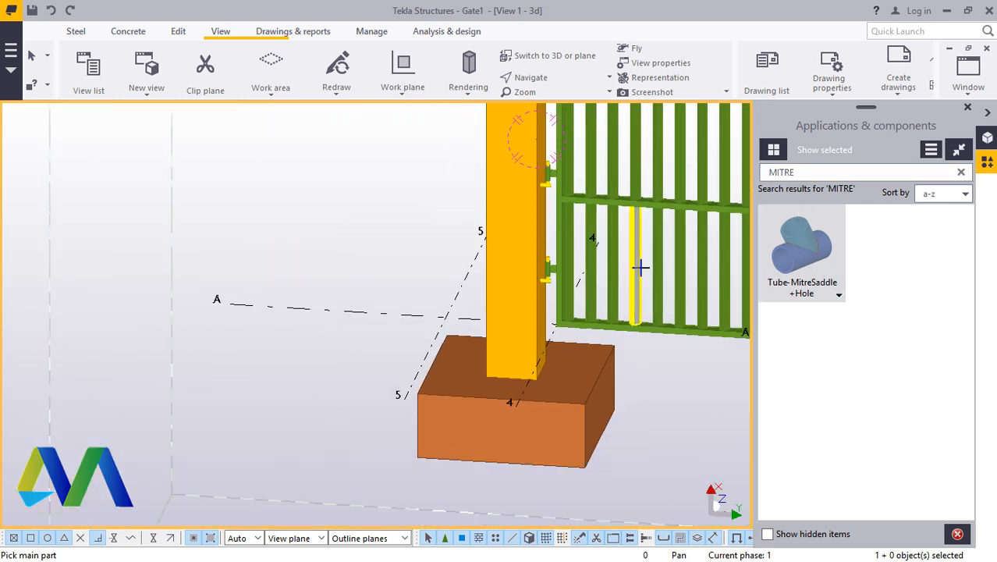
scroll(593, 276, "up", 10)
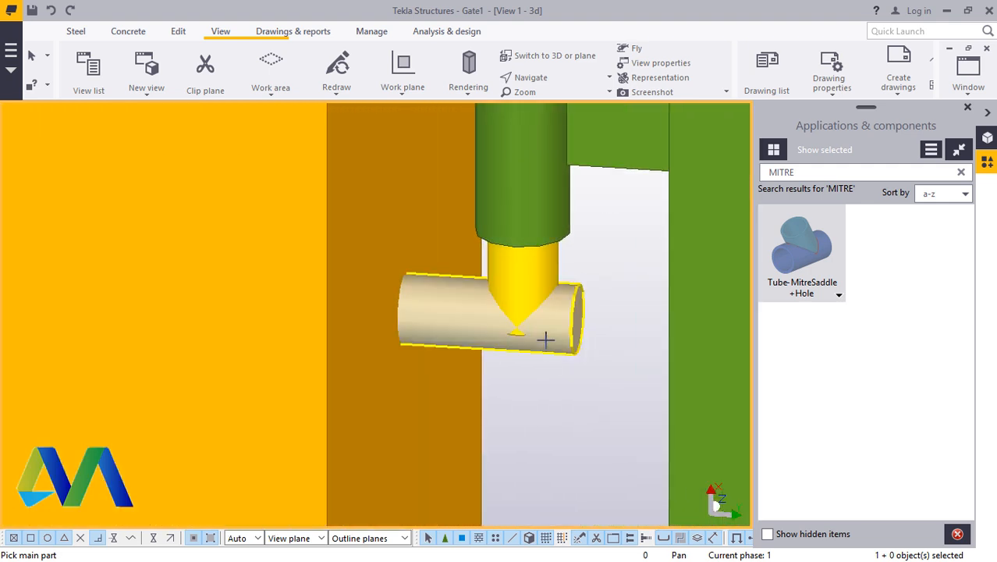
scroll(547, 337, "up", 3)
scroll(454, 381, "down", 8)
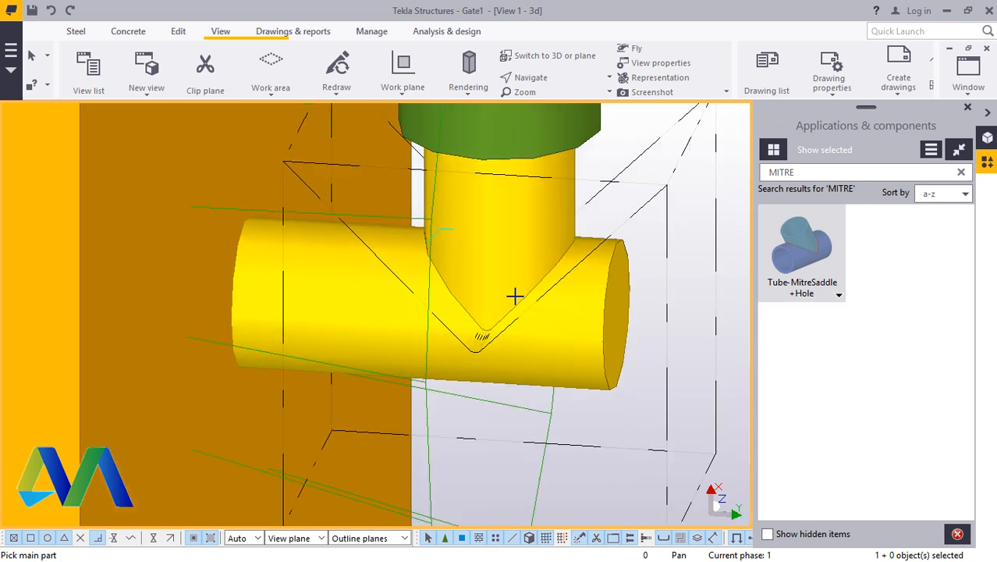
Apply the Tube-MitreSaddle+Hole component to the pin tubes of the middle and top hinges on the same column
scroll(455, 371, "down", 6)
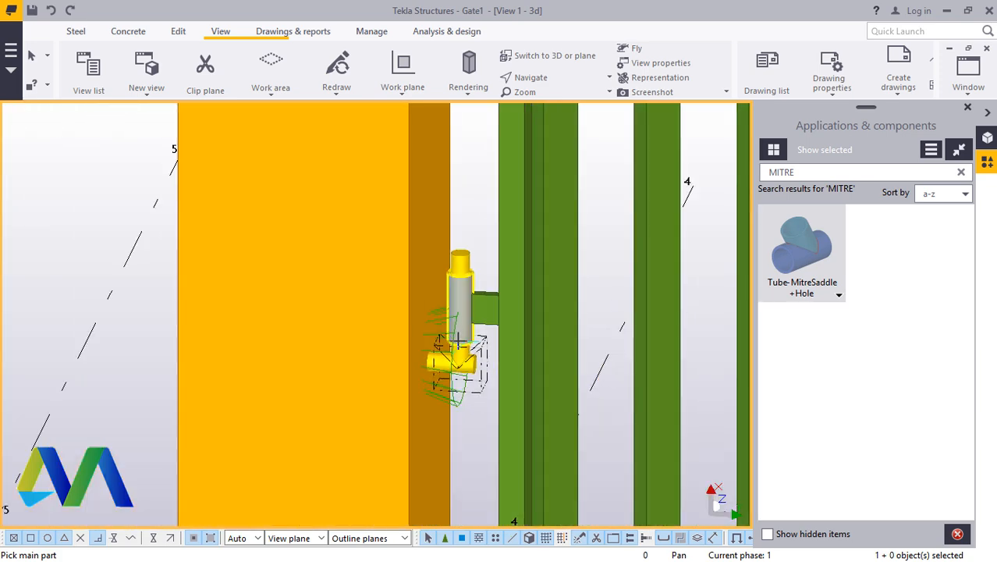
scroll(456, 186, "up", 4)
scroll(450, 149, "up", 5)
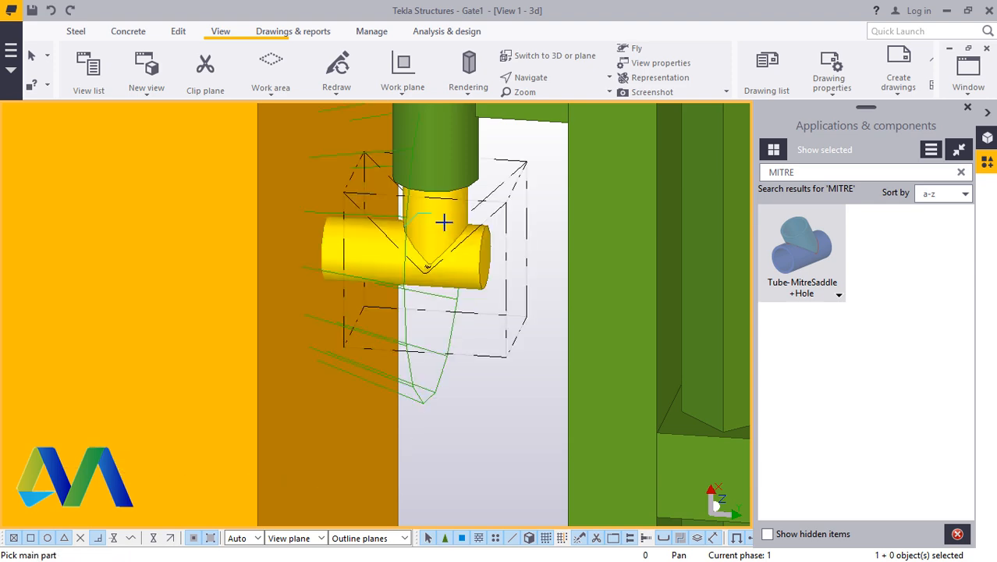
scroll(443, 223, "down", 10)
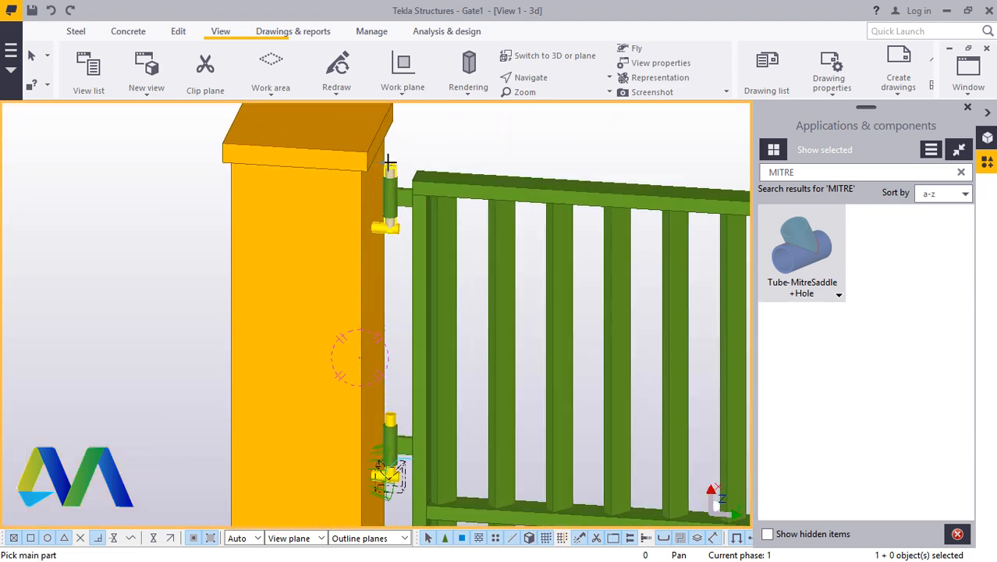
scroll(389, 163, "up", 10)
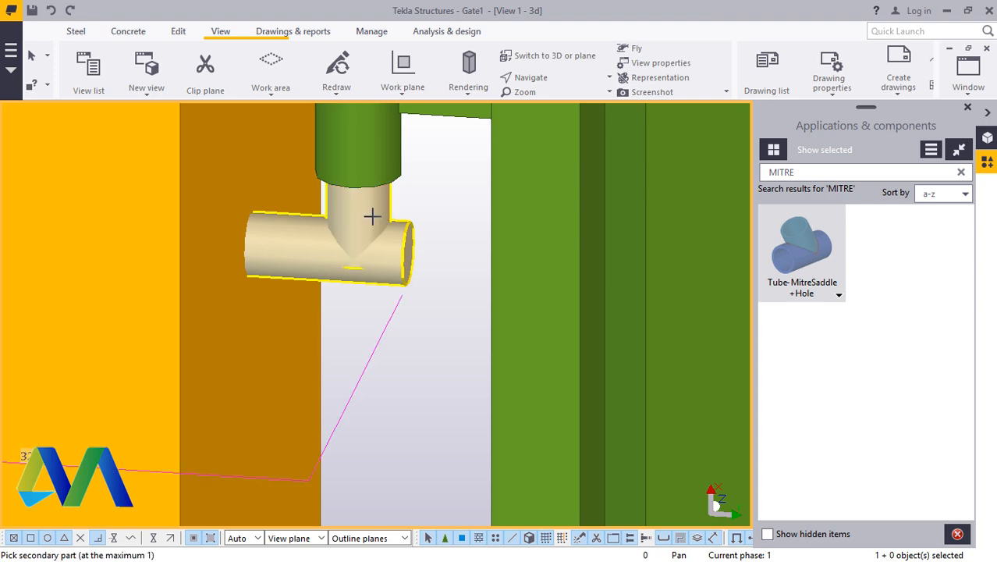
scroll(367, 213, "down", 10)
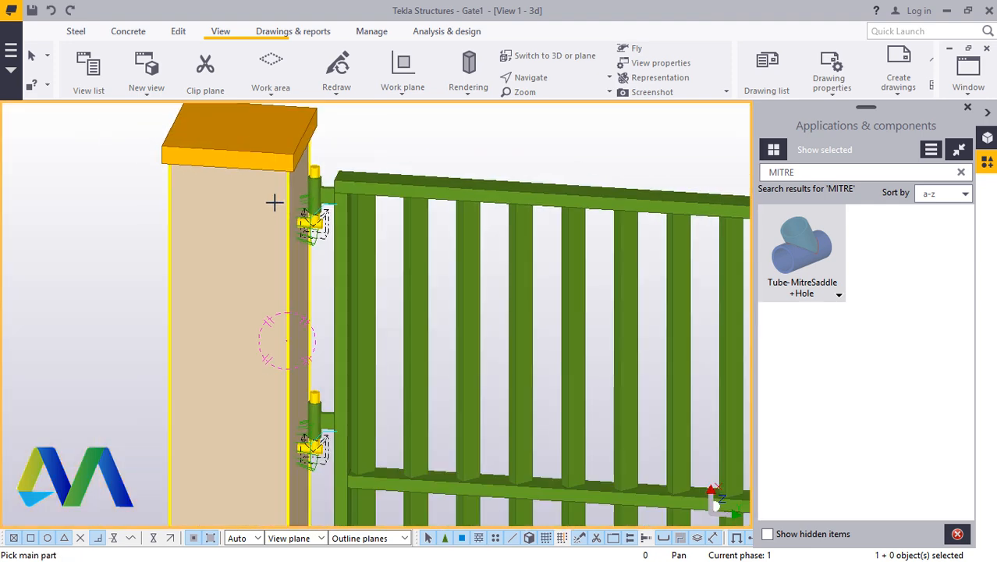
Apply the Tube-MitreSaddle+Hole component between the two pin tubes of the bottom hinge on the column near grid line 2
scroll(263, 191, "down", 4)
scroll(567, 263, "up", 10)
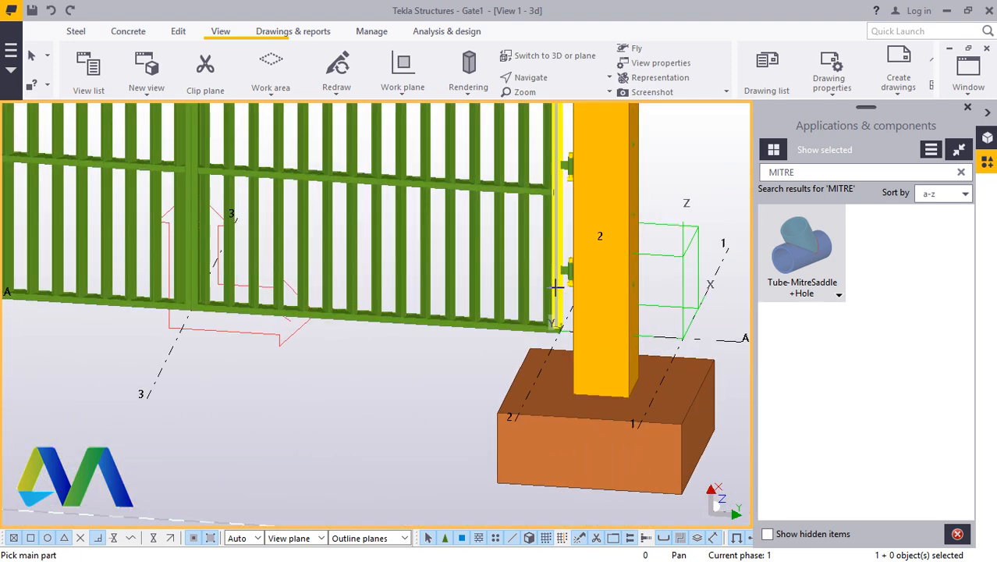
scroll(567, 263, "up", 10)
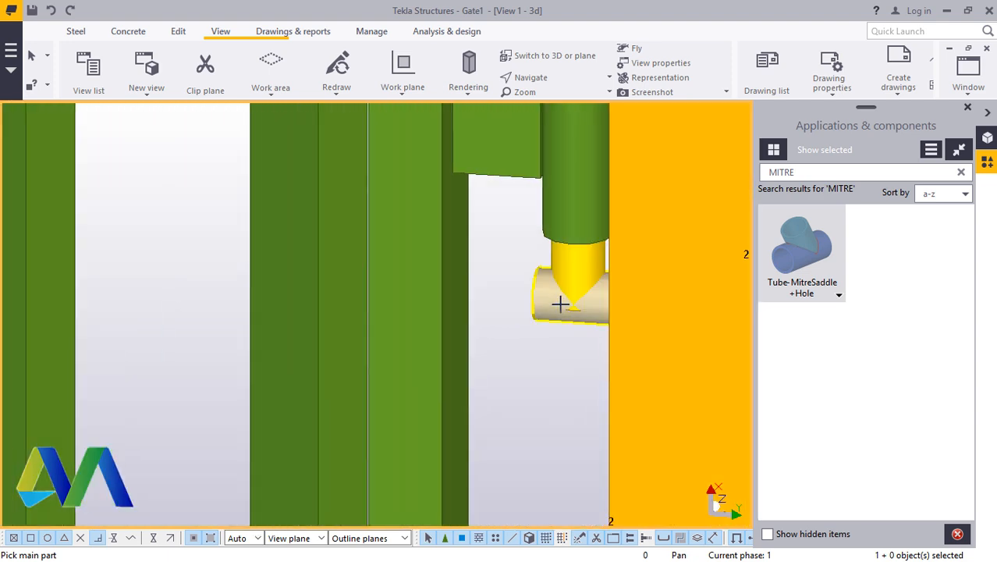
scroll(582, 256, "down", 10)
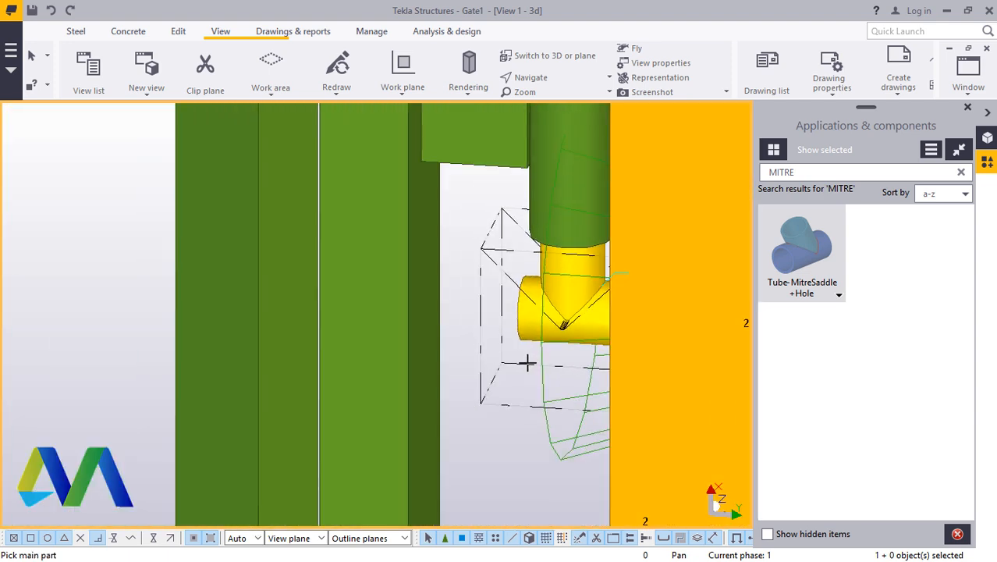
Apply the Tube-MitreSaddle+Hole component to the middle and top hinge pin tubes on the column near grid line 2, and redraw the view
scroll(528, 364, "up", 10)
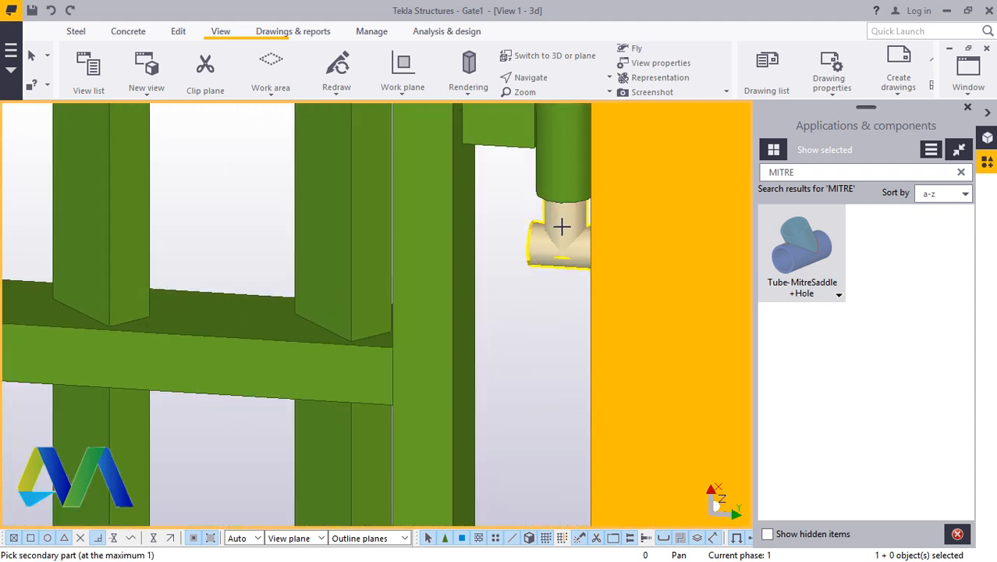
scroll(483, 371, "down", 10)
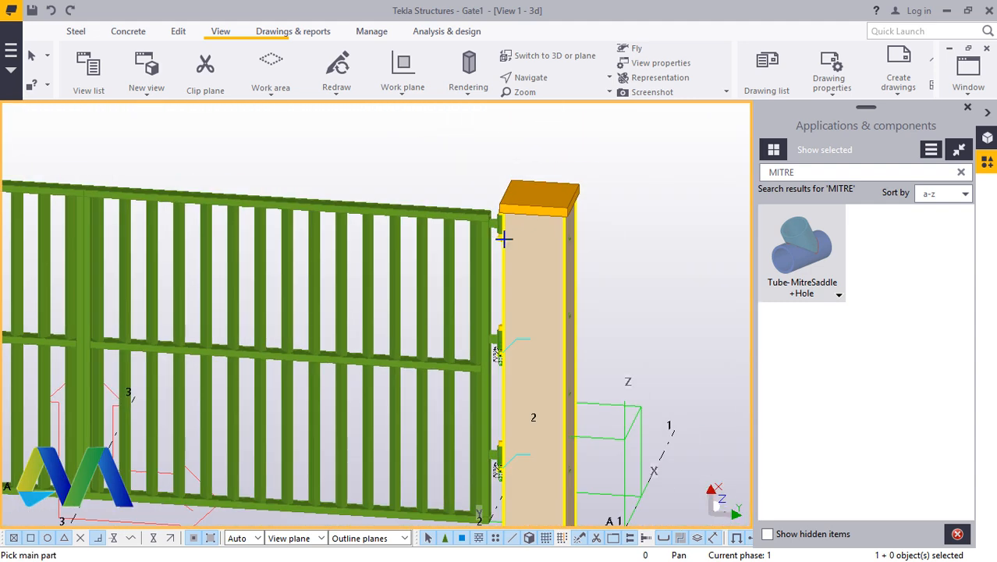
scroll(495, 228, "up", 10)
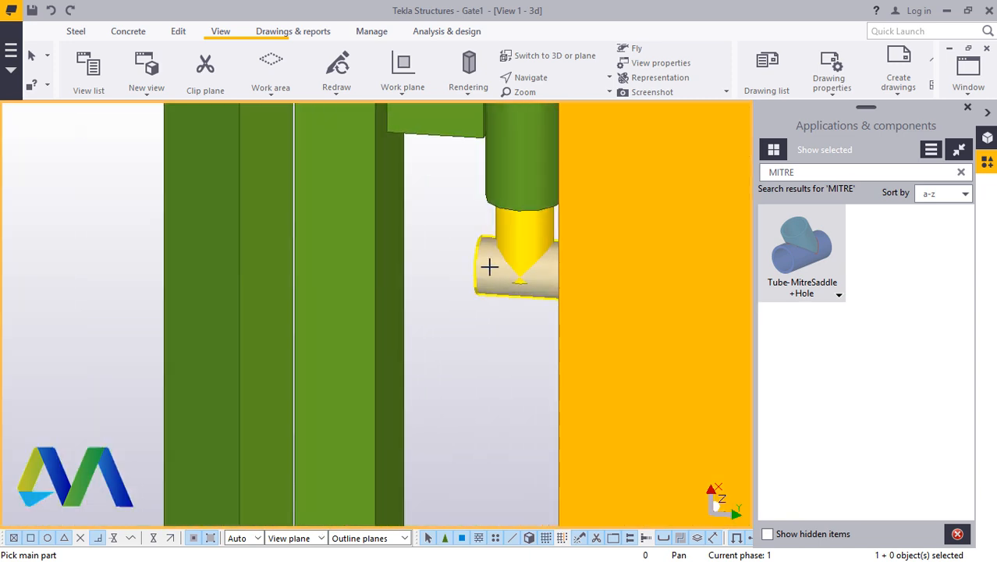
scroll(516, 268, "down", 5)
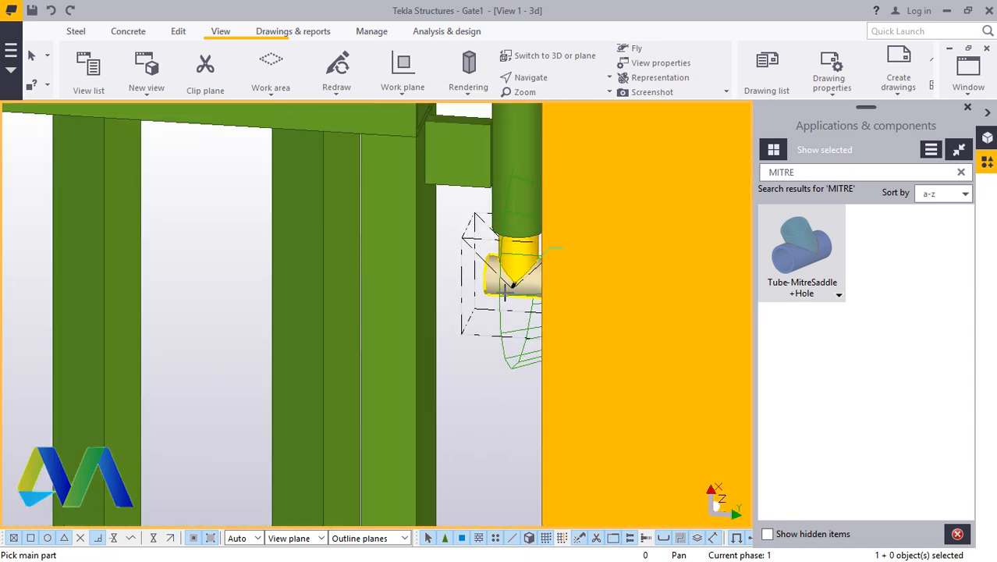
right_click(445, 126)
left_click(478, 135)
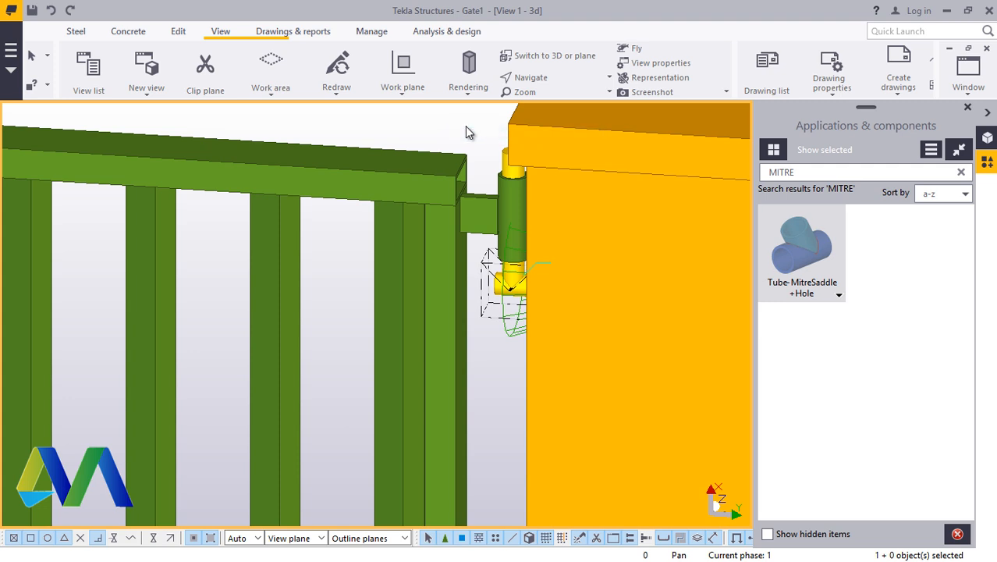
right_click(468, 133)
left_click(508, 210)
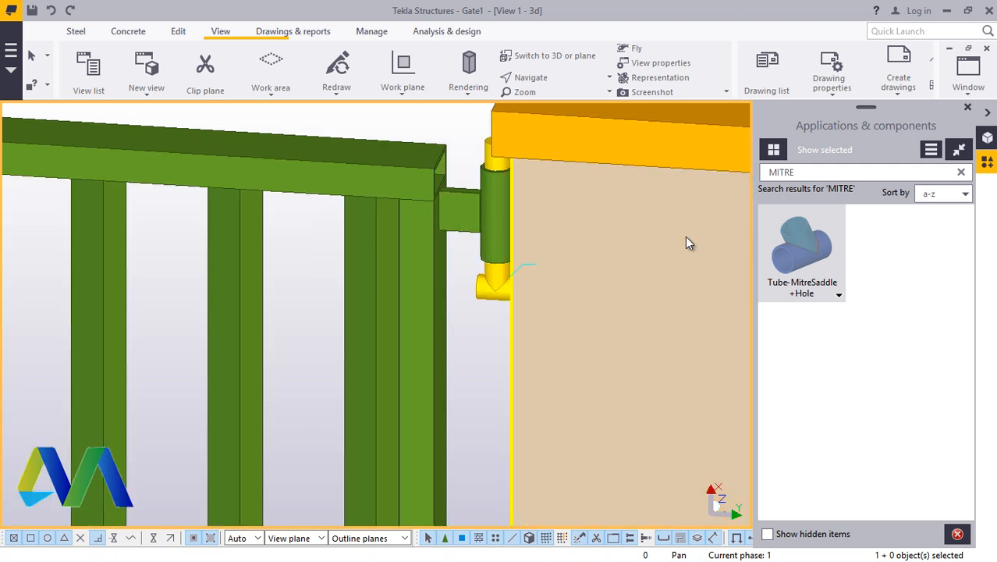
Inspect the top hinge's sleeve and connecting plate, and search the component catalog for WELD
scroll(435, 196, "up", 5)
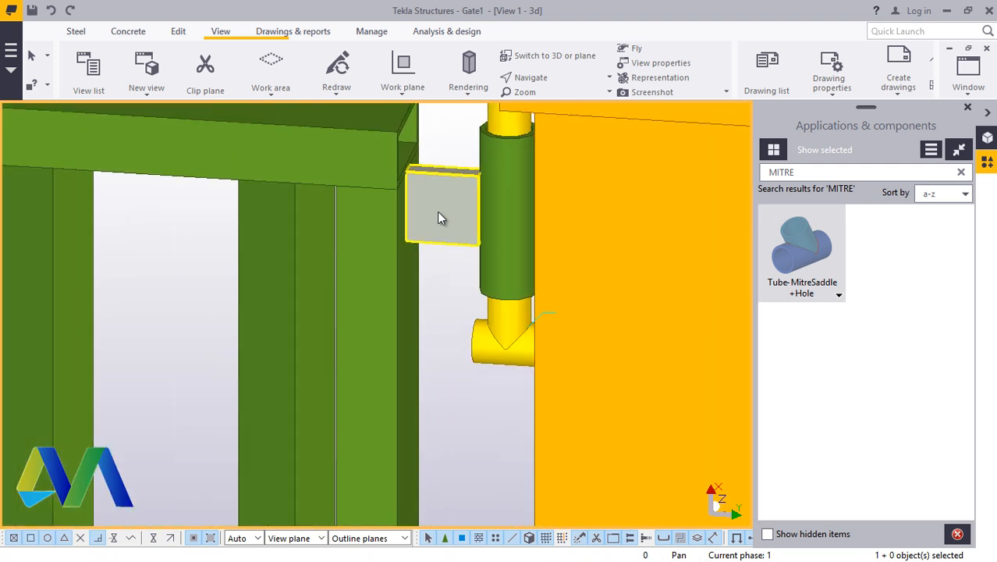
left_click(501, 172)
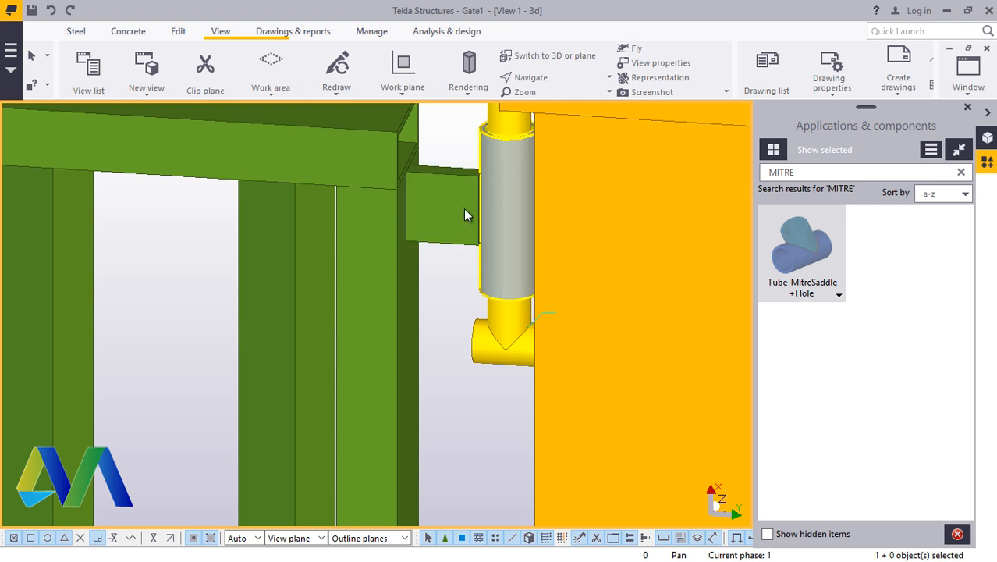
left_click(369, 242)
left_click(712, 234)
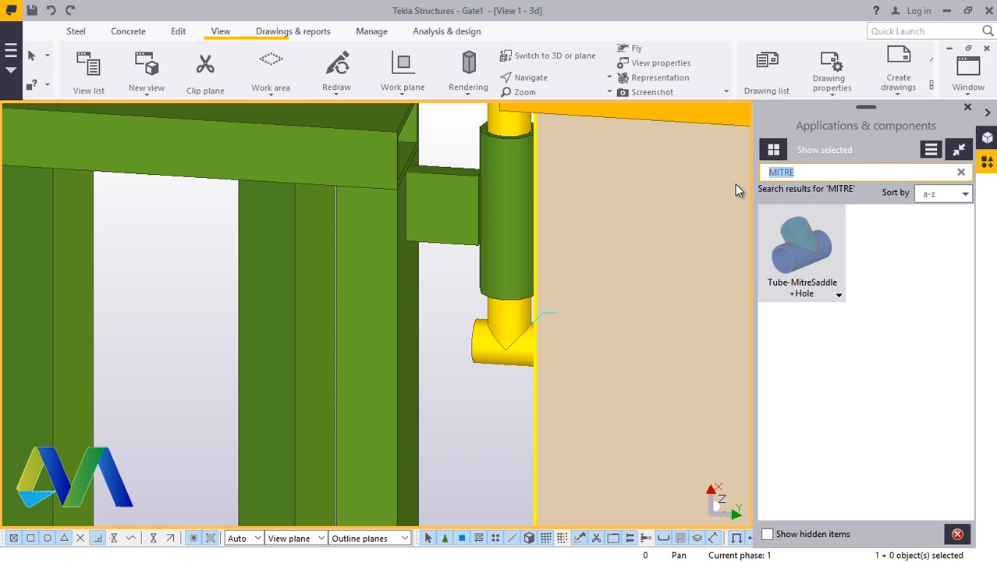
type("WEL")
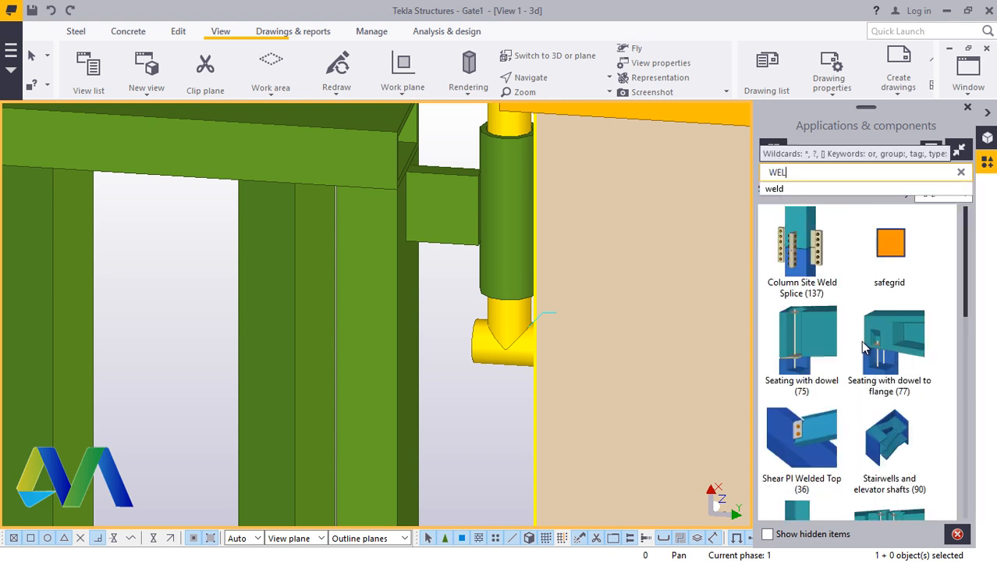
type("D")
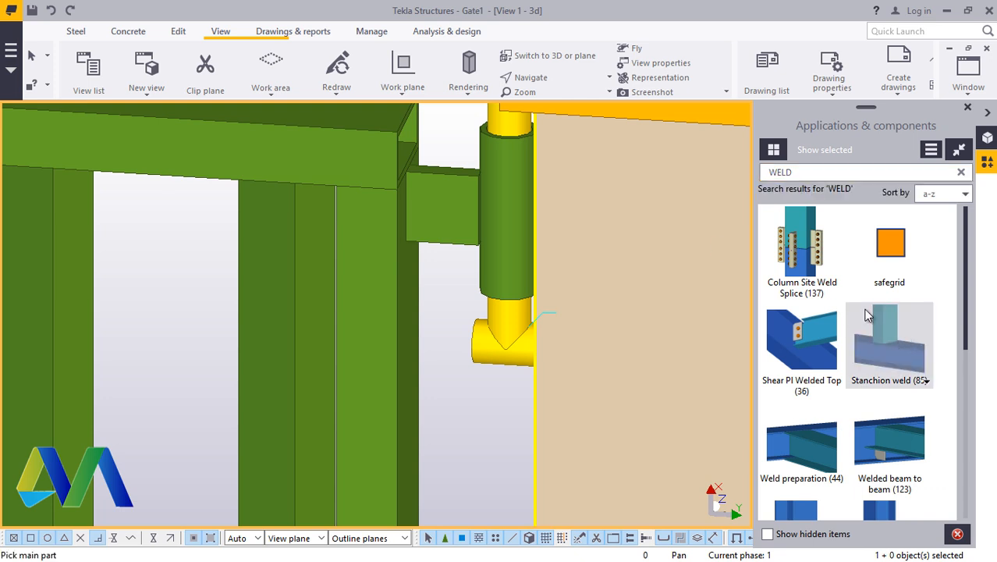
Apply the Stanchion weld (85) component between the sleeve and connecting plate of the top hinge on the column near grid line 2
scroll(456, 204, "up", 2)
scroll(454, 206, "down", 1)
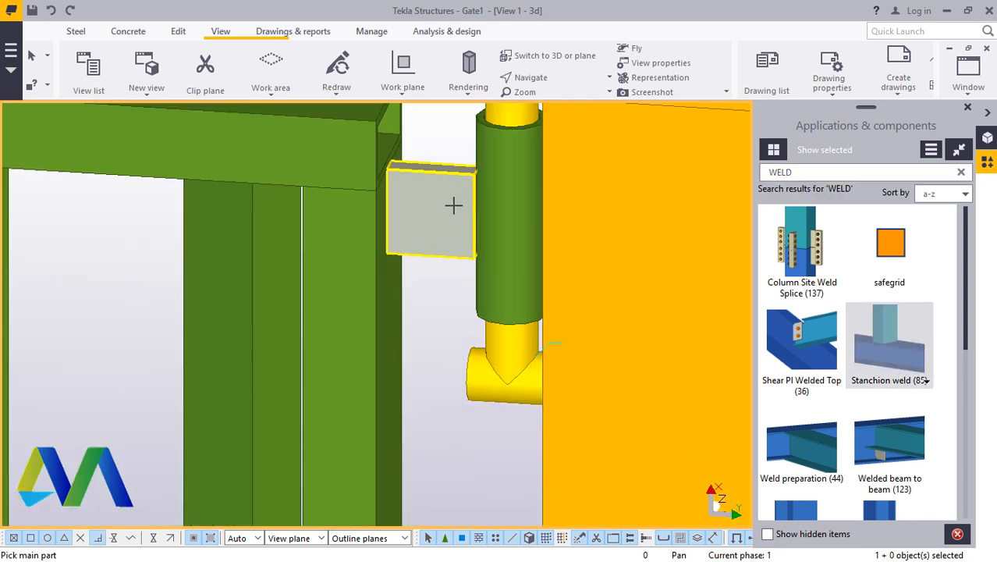
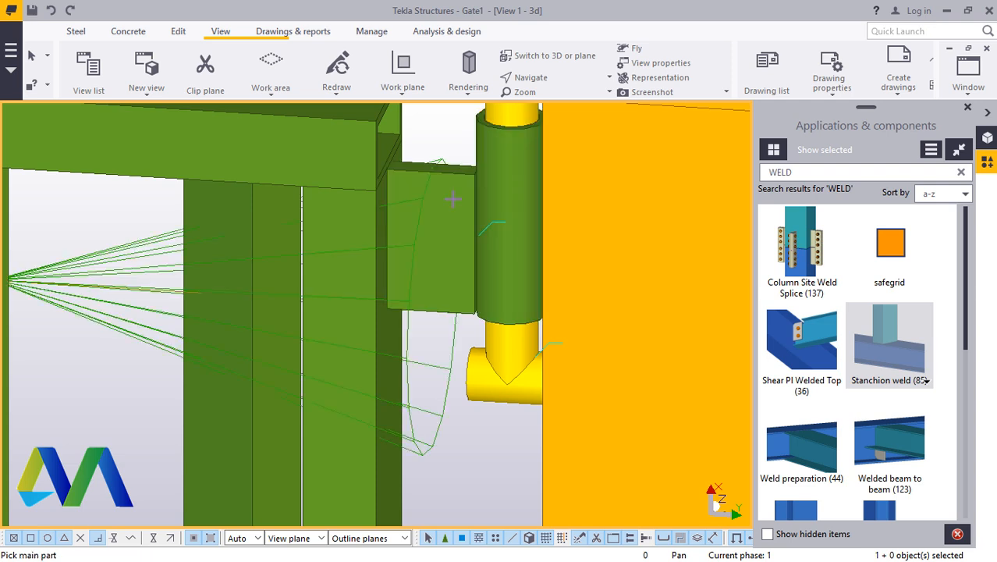
left_click(407, 212)
scroll(383, 180, "down", 5)
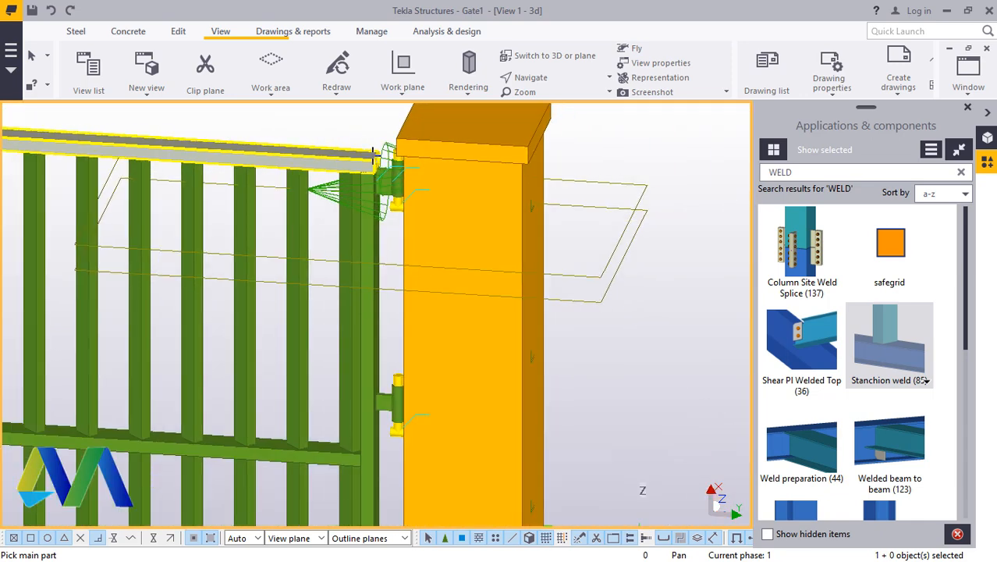
Apply the Stanchion weld (85) component between the sleeve and connecting plate of the middle hinge on the same column
scroll(378, 351, "up", 10)
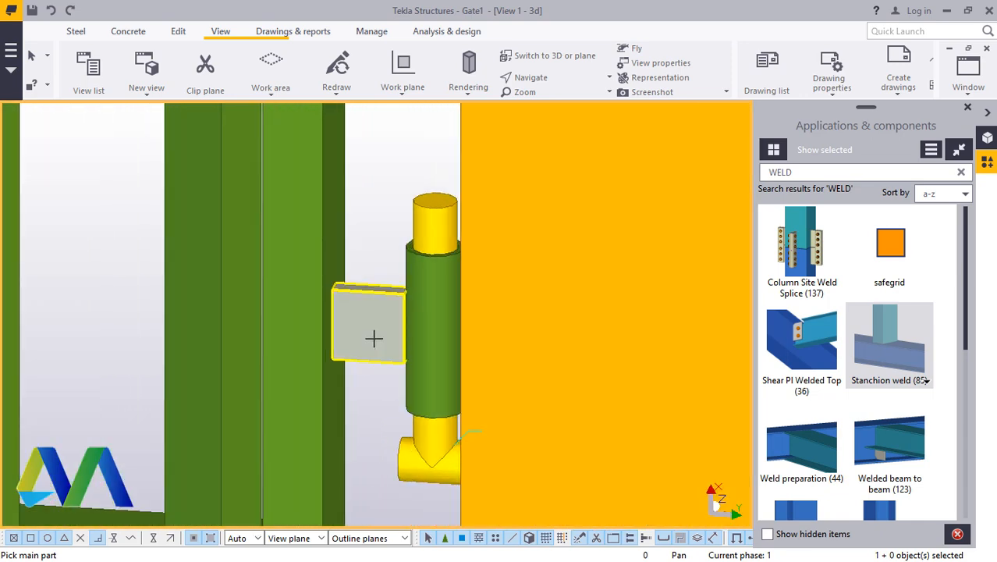
scroll(373, 338, "up", 3)
left_click(401, 308)
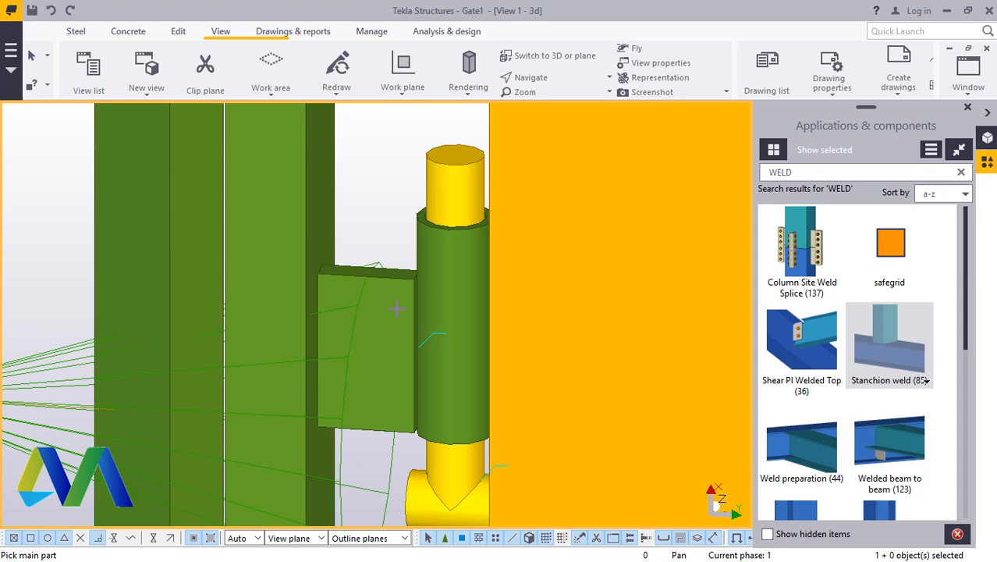
Try to apply the Stanchion weld (85) component between the middle hinge's connecting plate and the gate's end post
left_click(349, 334)
scroll(355, 334, "down", 5)
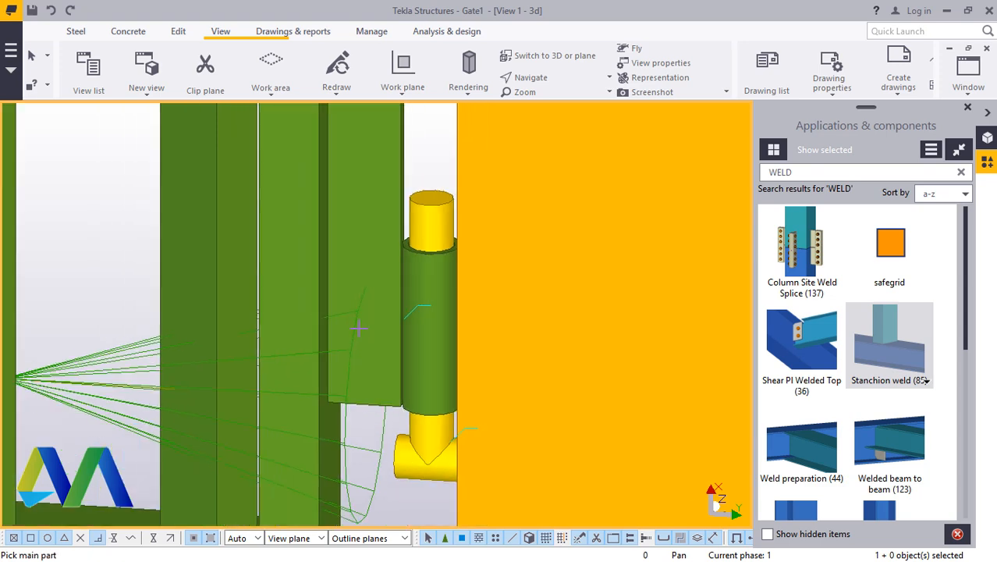
scroll(363, 334, "down", 2)
scroll(369, 254, "up", 2)
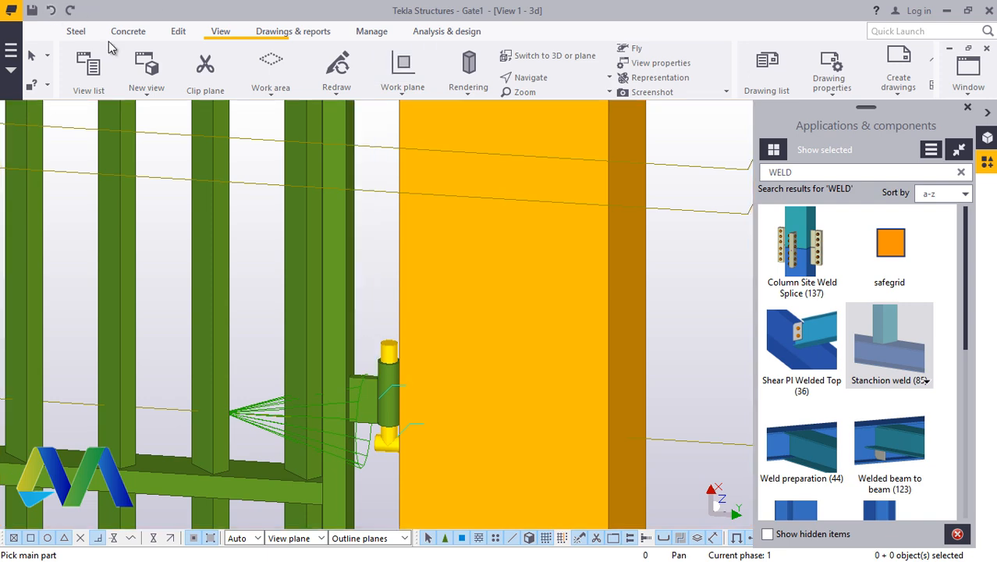
scroll(313, 417, "up", 4)
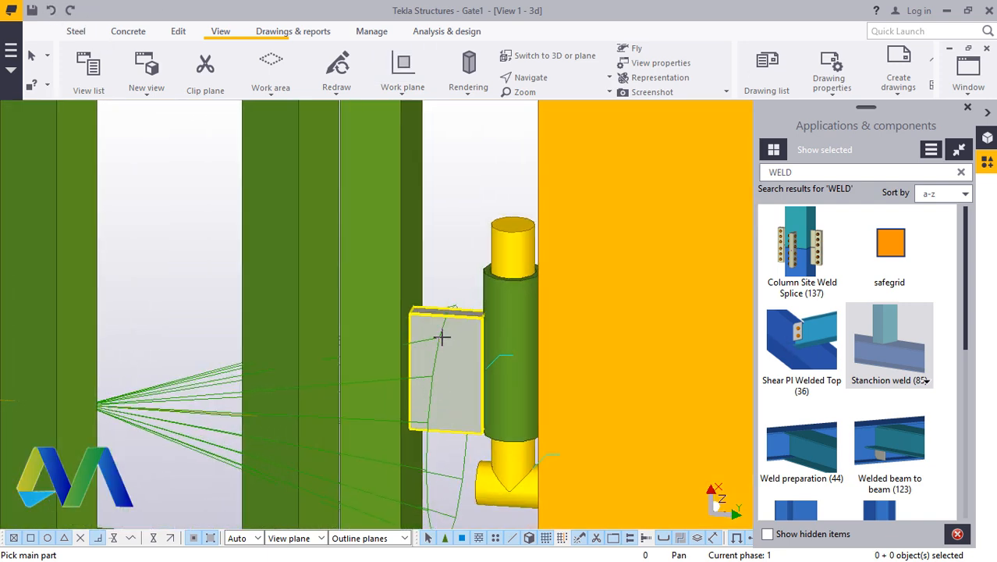
left_click(428, 324)
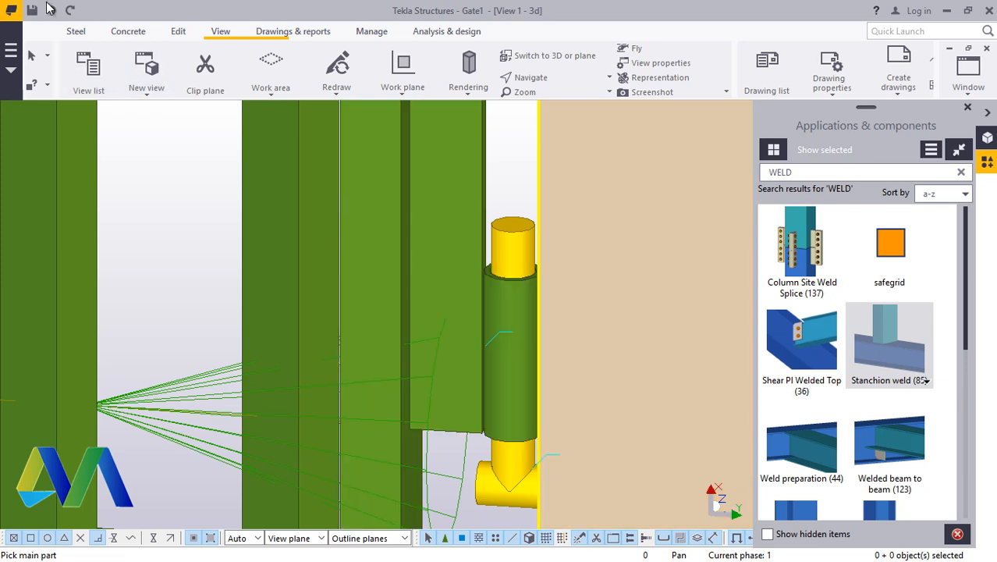
scroll(462, 301, "up", 1)
right_click(434, 178)
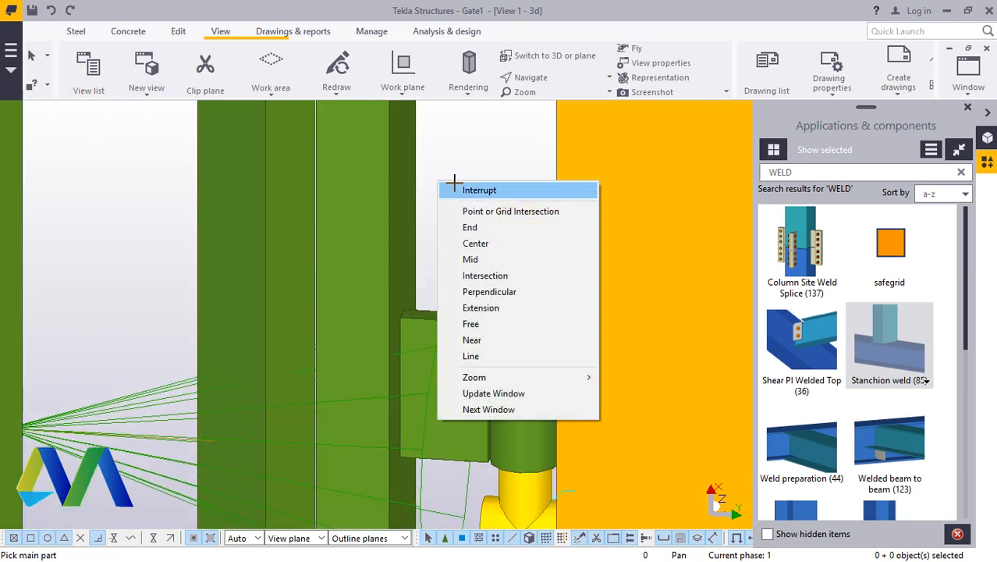
left_click(462, 189)
scroll(422, 244, "down", 2)
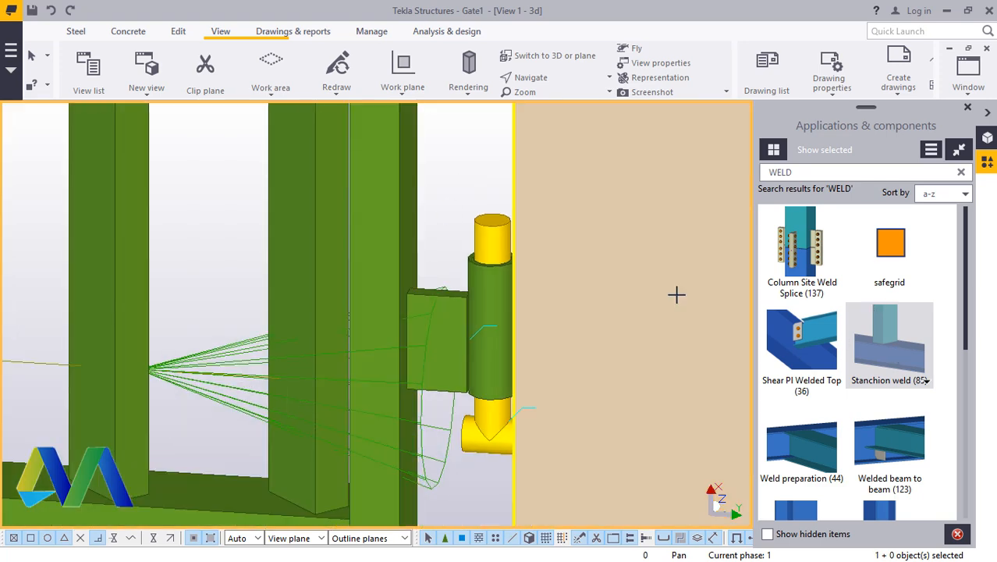
Apply the Stanchion weld (85) component to the bottom hinge's sleeve and plate near grid line 2, and redraw the view
scroll(326, 217, "down", 5)
scroll(356, 375, "up", 2)
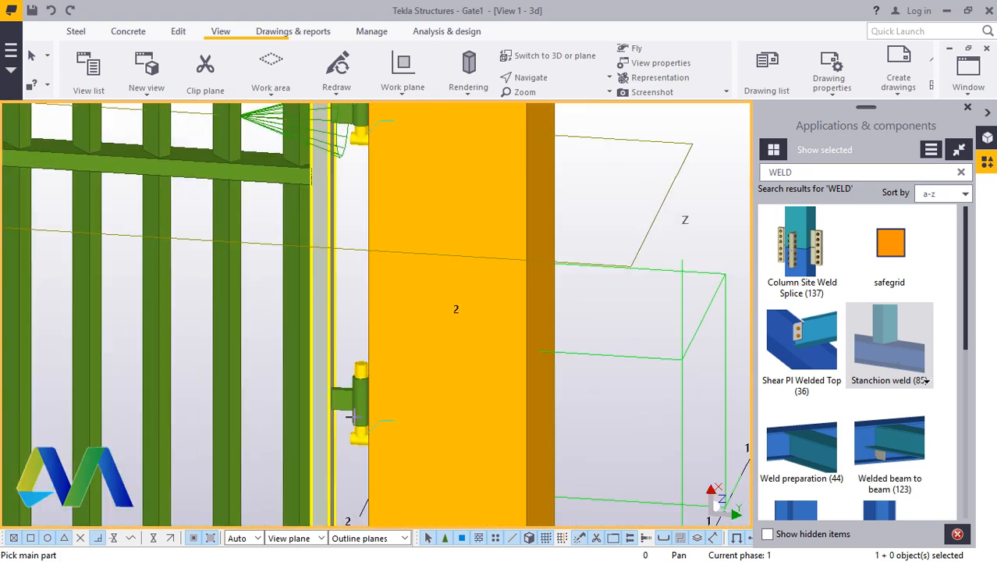
scroll(351, 416, "up", 3)
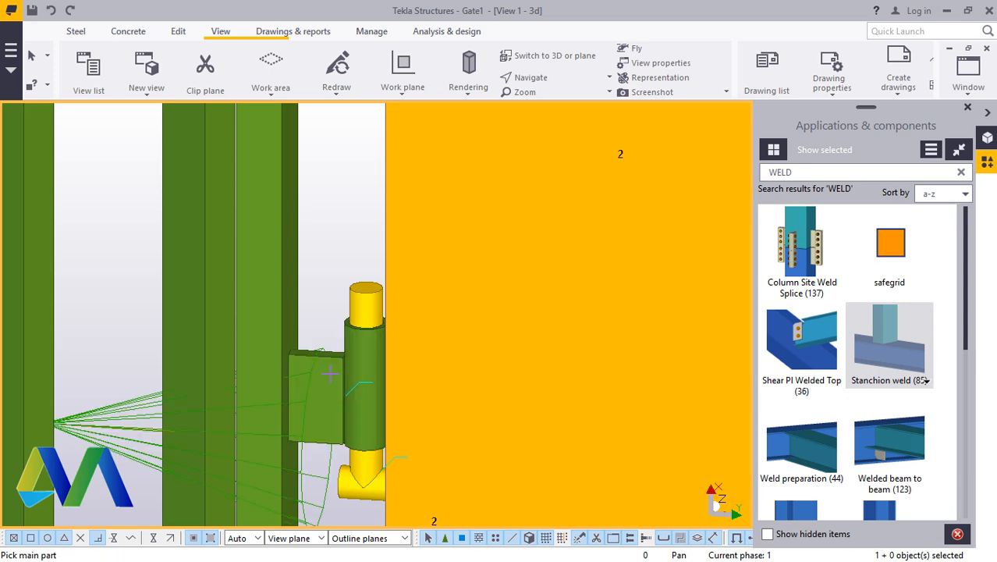
scroll(329, 375, "down", 6)
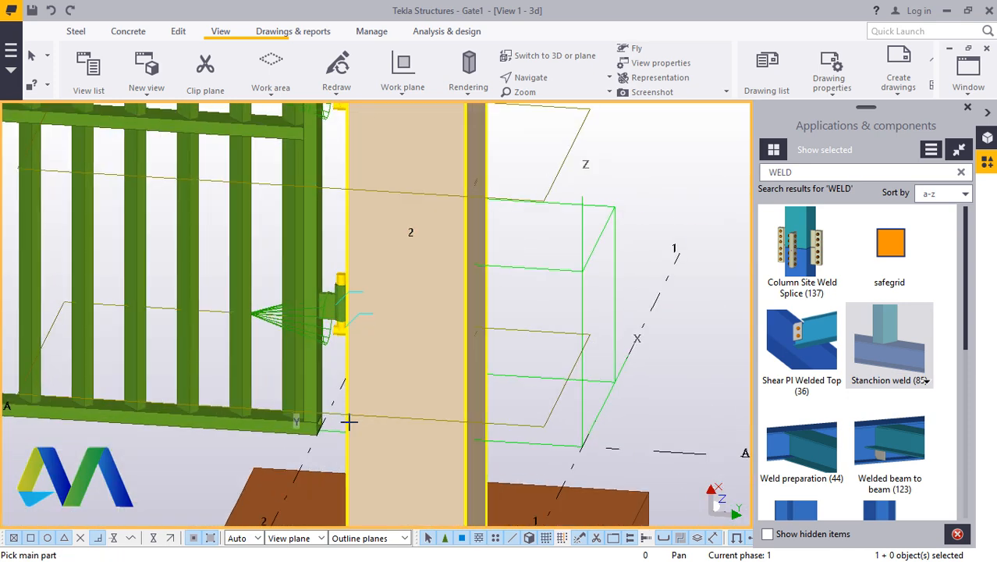
scroll(348, 423, "up", 2)
right_click(597, 152)
left_click(618, 165)
right_click(577, 178)
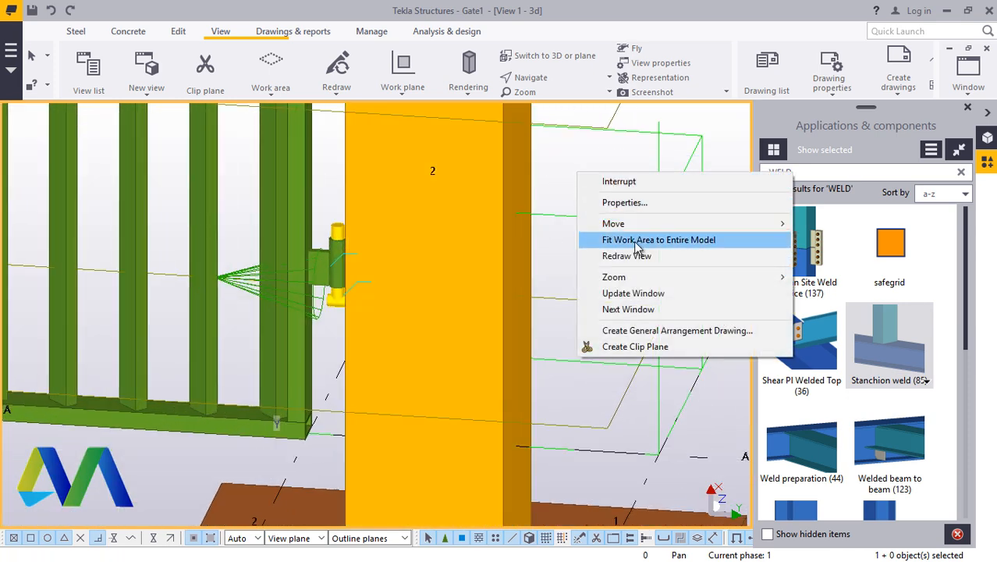
left_click(633, 258)
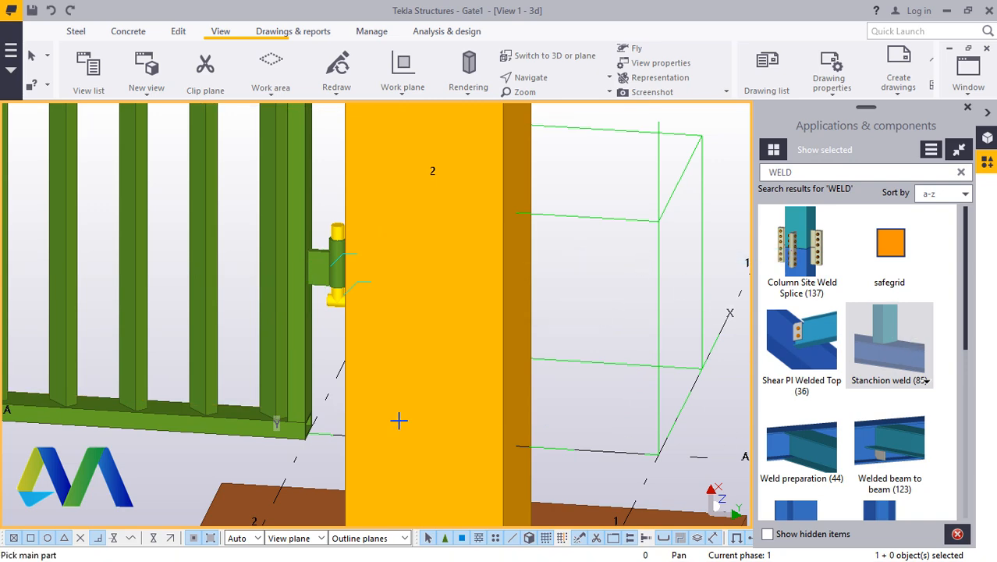
Apply the Stanchion weld (85) component between the sleeve and connecting plate of the bottom hinge on the column near grid line 4
scroll(399, 421, "down", 6)
scroll(214, 355, "up", 3)
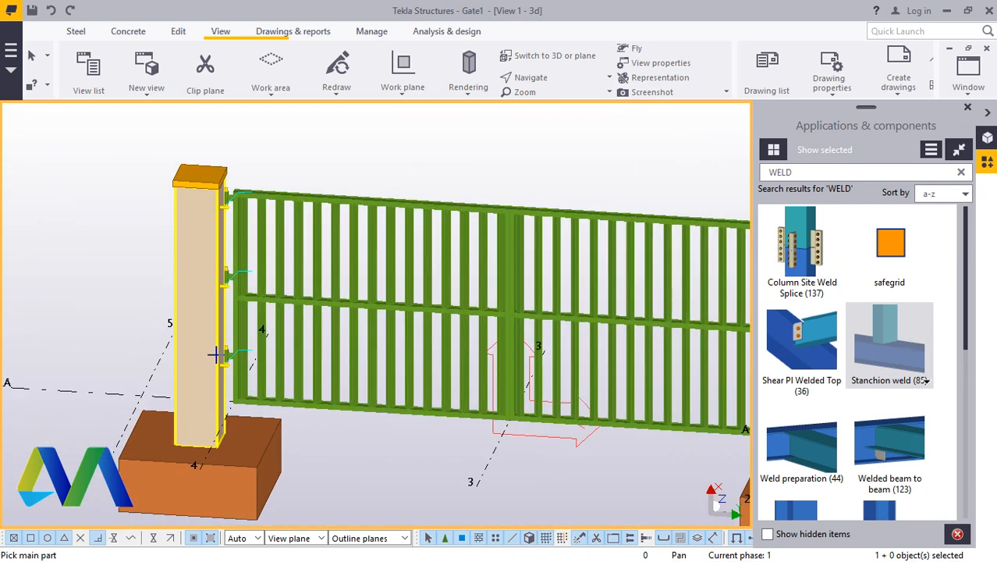
scroll(215, 355, "up", 5)
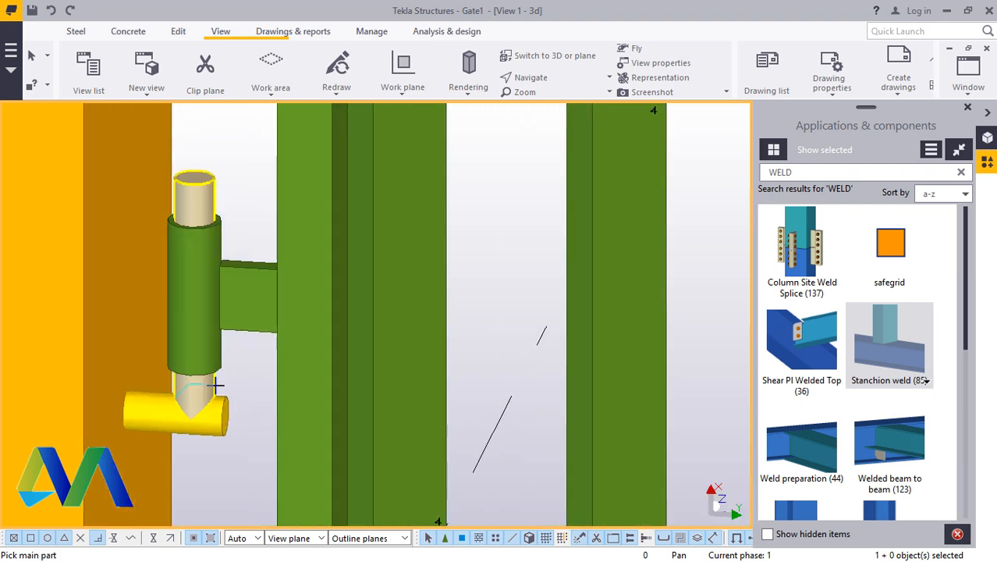
scroll(232, 289, "up", 3)
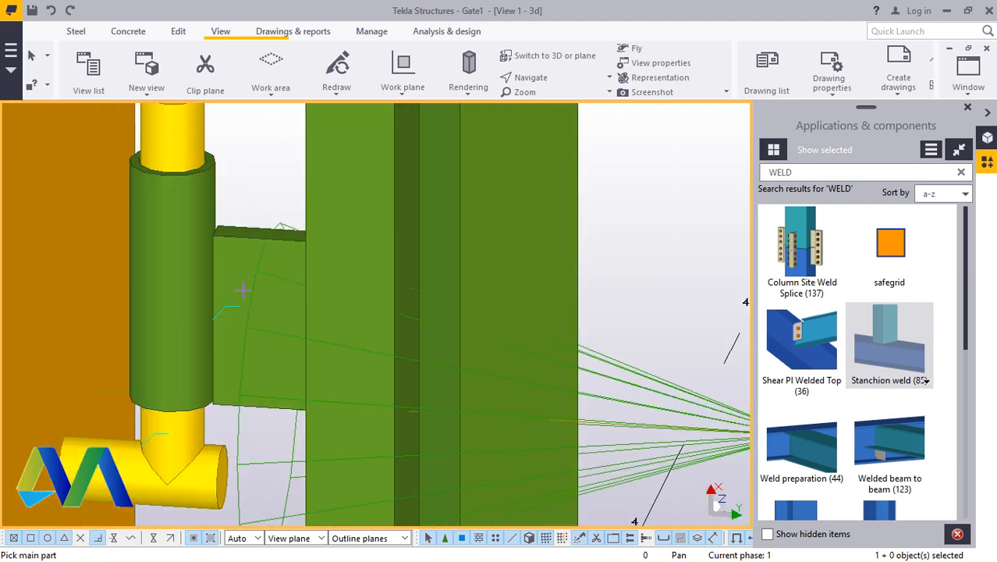
Apply the Stanchion weld (85) component to the middle and top hinges near grid line 4, and close the component catalog
scroll(241, 291, "down", 8)
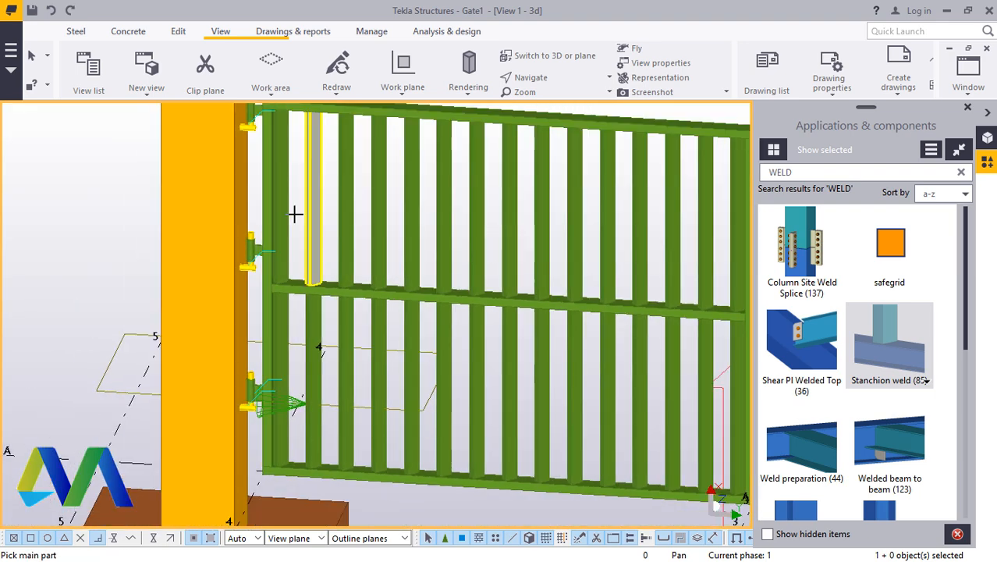
scroll(295, 213, "up", 8)
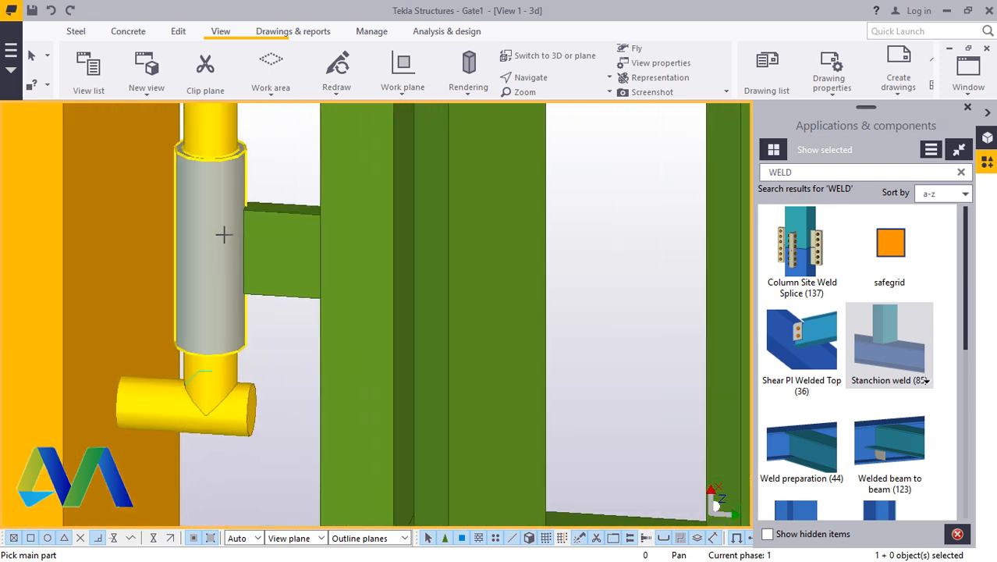
scroll(271, 281, "down", 8)
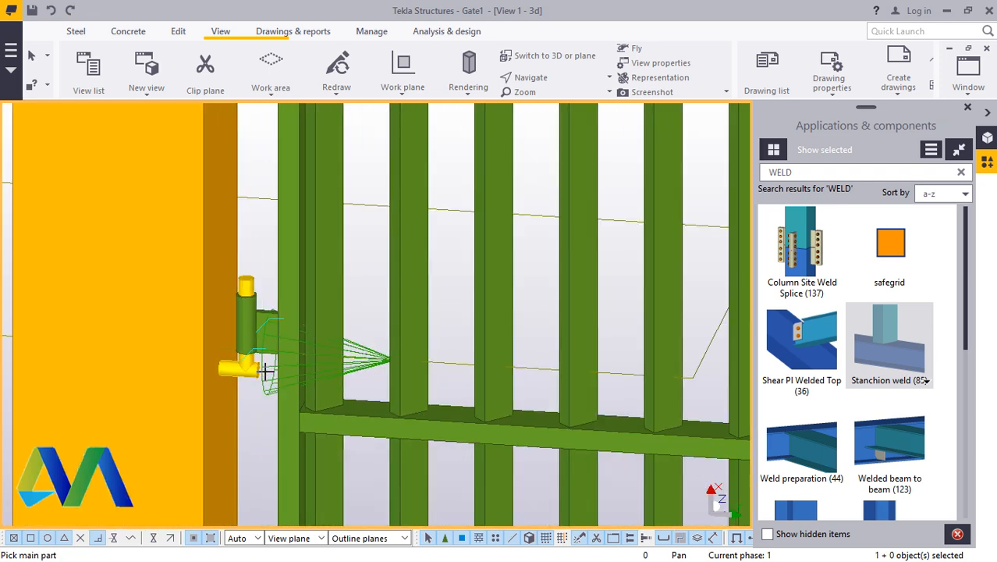
scroll(261, 191, "up", 5)
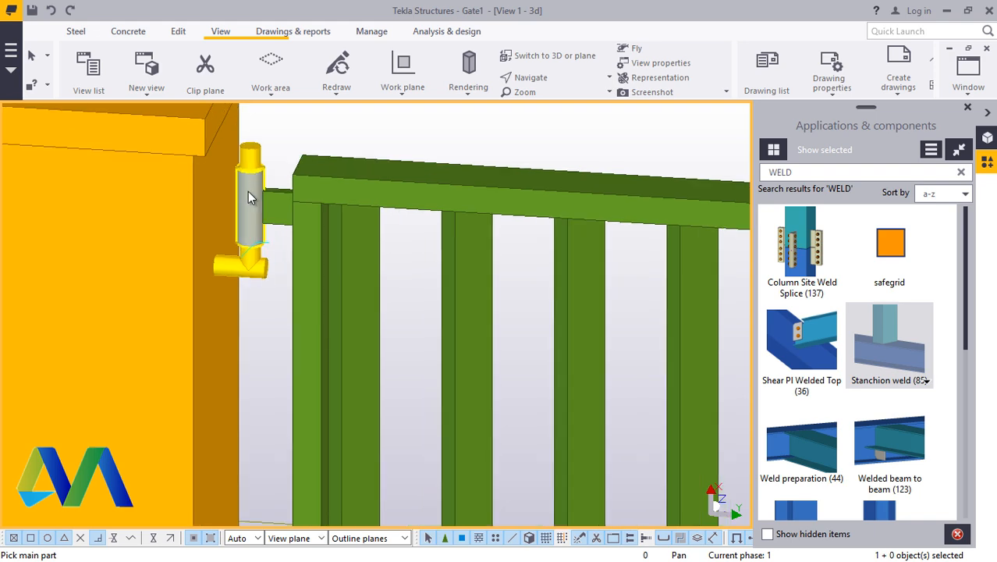
scroll(277, 207, "down", 2)
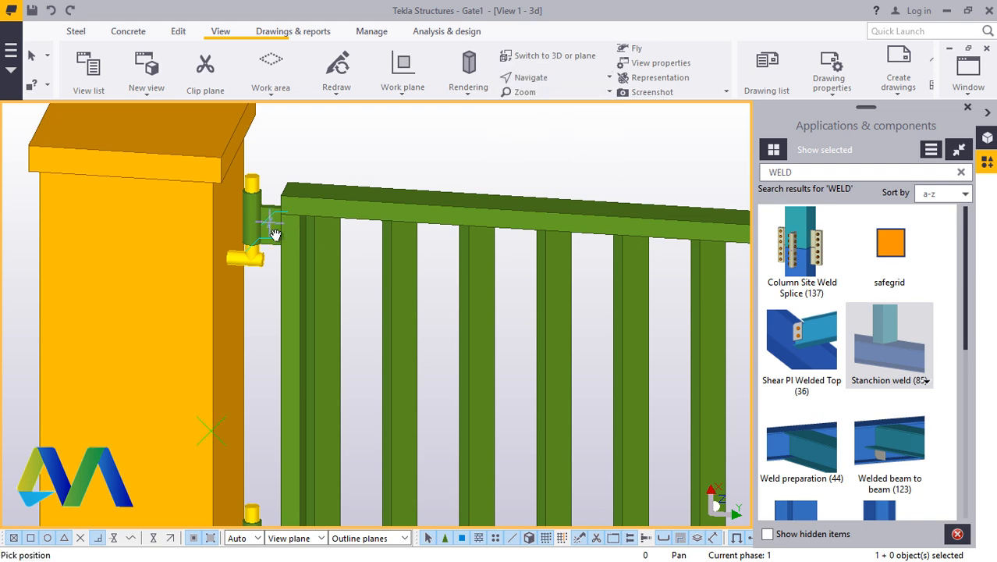
middle_click_drag(275, 235, 297, 288, "ctrl")
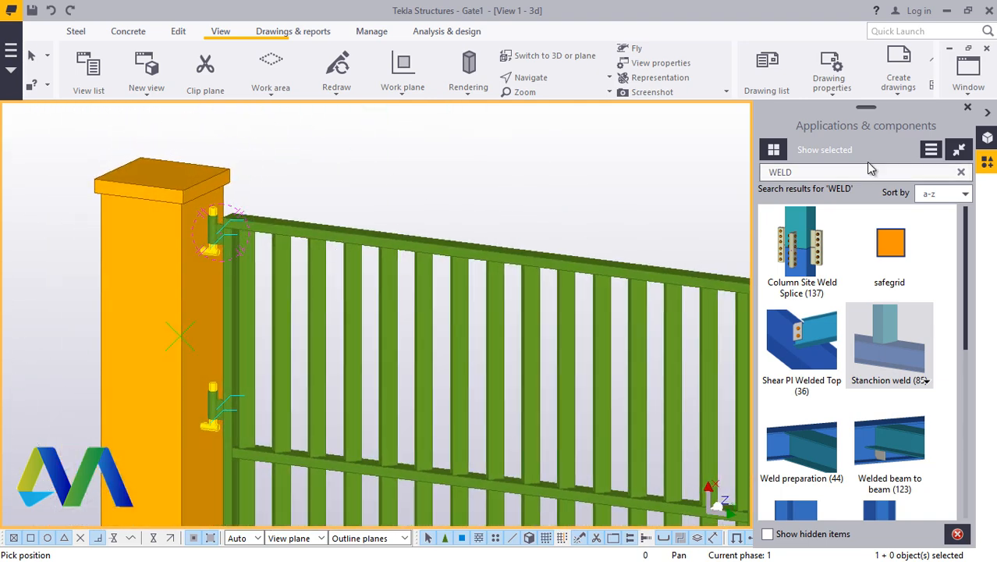
left_click(968, 110)
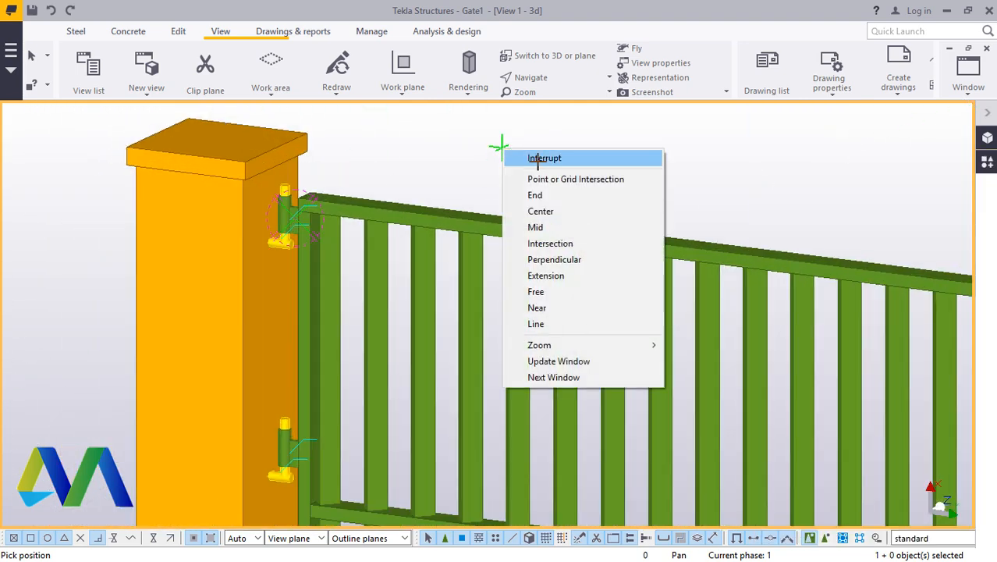
left_click(538, 159)
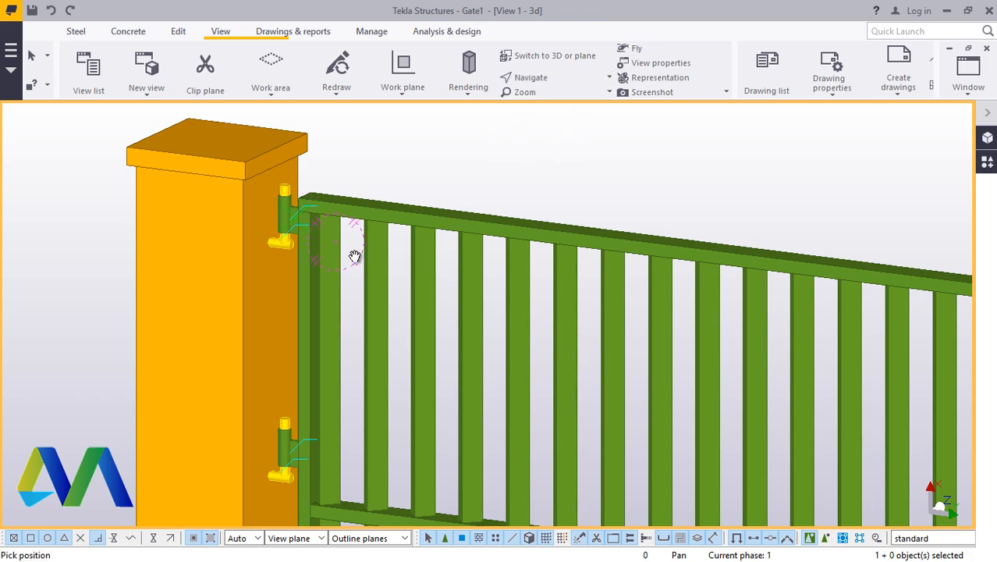
Examine the assembled gate in the 3D view, covering the hinges, bar ends, rails, columns and footings from several angles
middle_click_drag(355, 257, 362, 315, "ctrl")
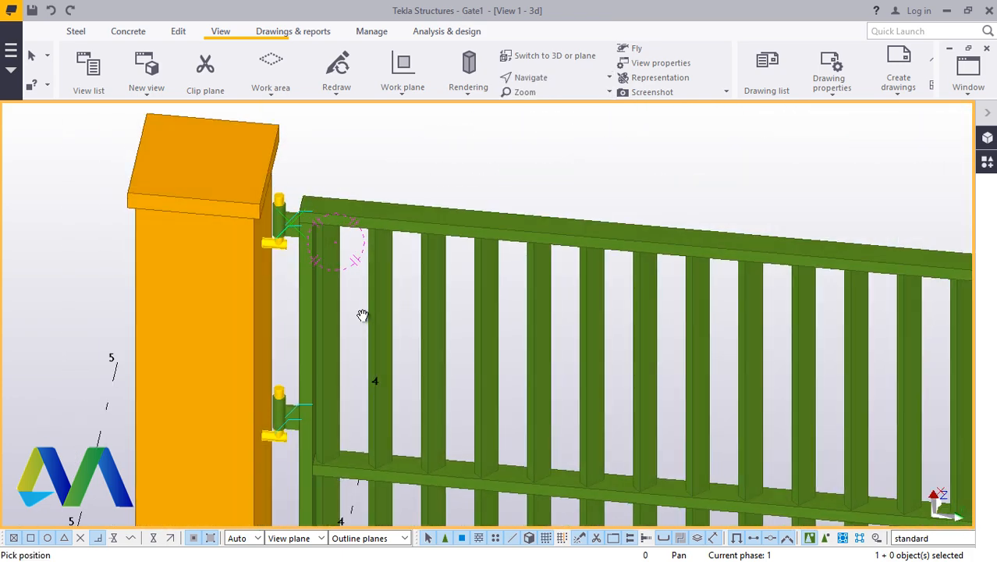
scroll(234, 263, "down", 5)
middle_click_drag(550, 387, 654, 301, "ctrl")
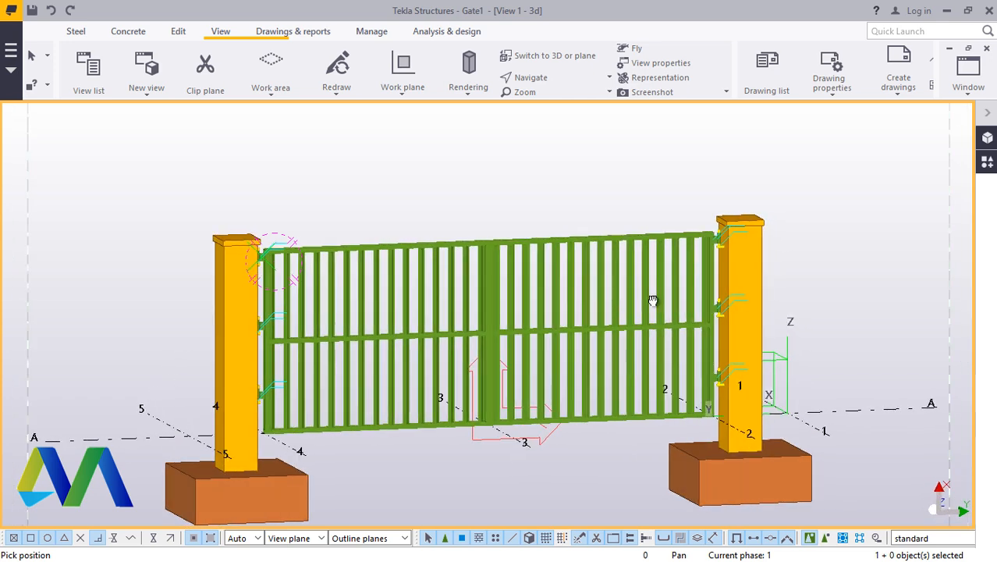
scroll(703, 368, "up", 6)
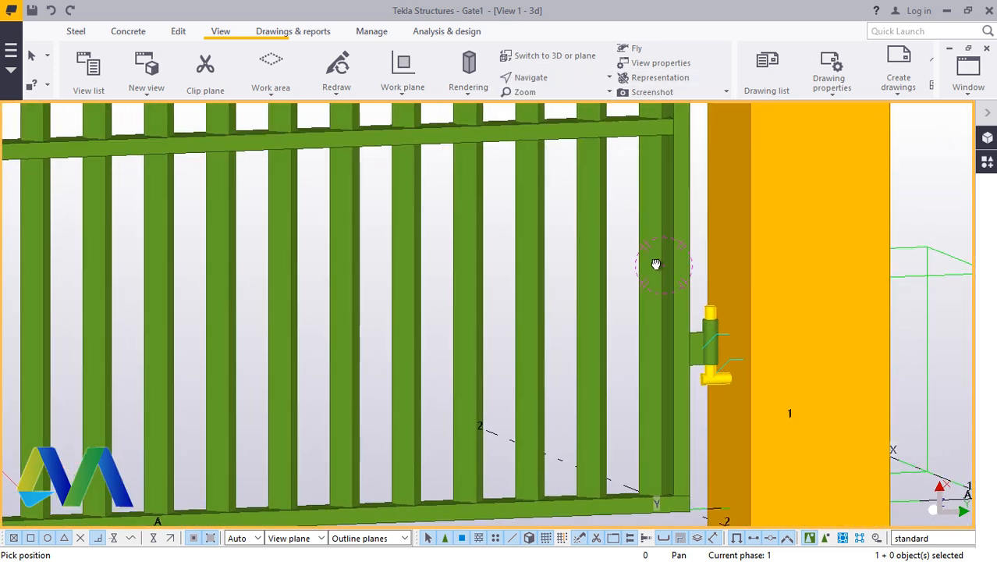
middle_click_drag(657, 265, 676, 414, "ctrl")
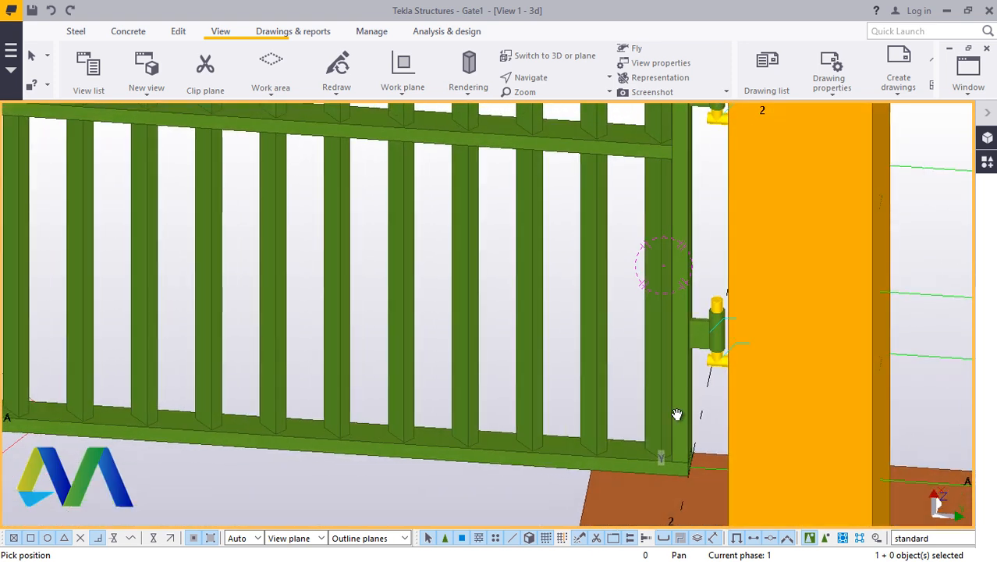
scroll(677, 414, "up", 6)
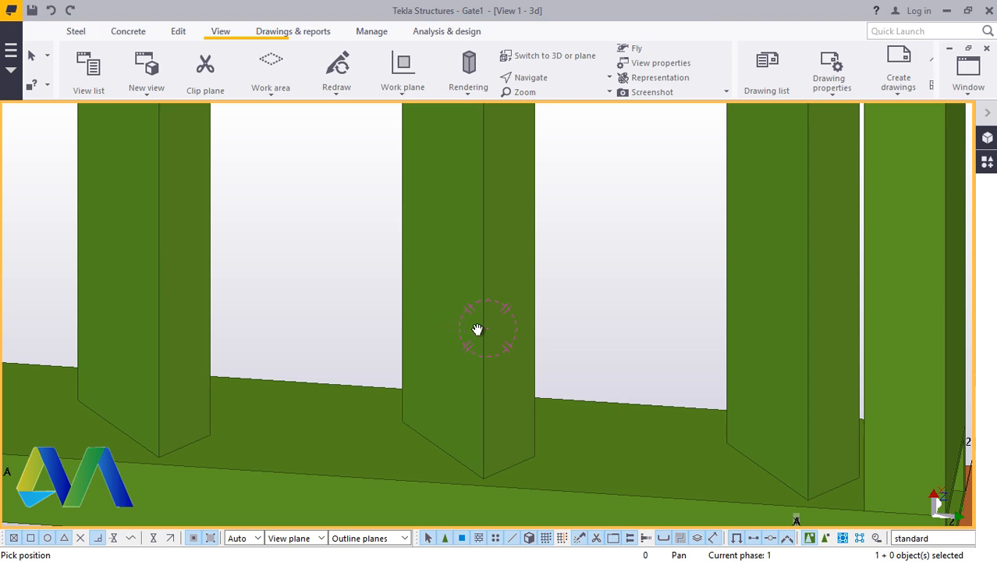
middle_click_drag(477, 330, 538, 324, "ctrl")
middle_click_drag(401, 285, 483, 205, "ctrl")
middle_click_drag(435, 269, 558, 362, "ctrl")
scroll(557, 361, "down", 1)
middle_click_drag(329, 254, 292, 204, "ctrl")
scroll(203, 245, "up", 4)
scroll(248, 304, "up", 2)
middle_click_drag(240, 303, 79, 158)
scroll(250, 301, "up", 1)
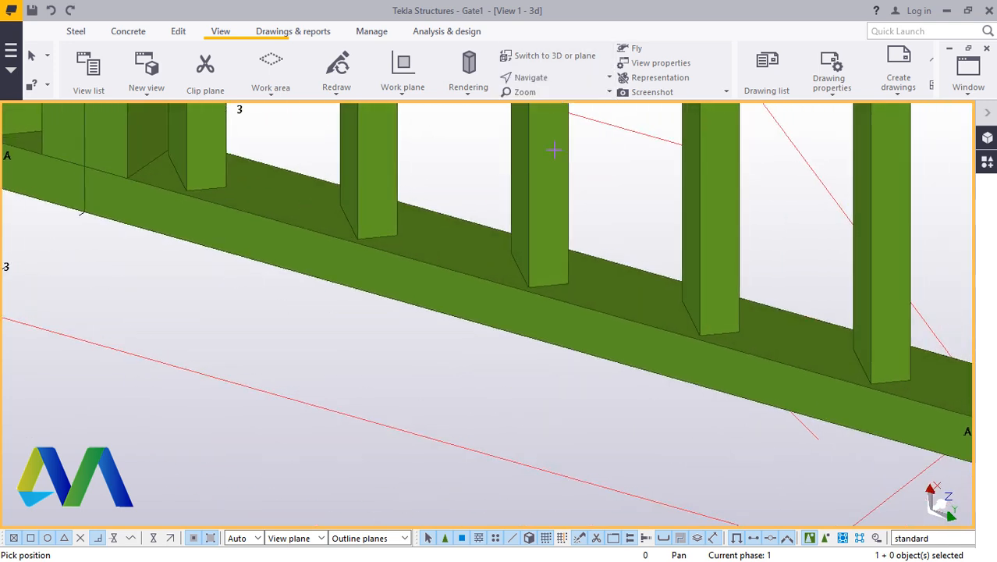
scroll(540, 291, "down", 3)
middle_click_drag(521, 272, 515, 356, "ctrl")
scroll(508, 356, "down", 5)
scroll(422, 200, "up", 10)
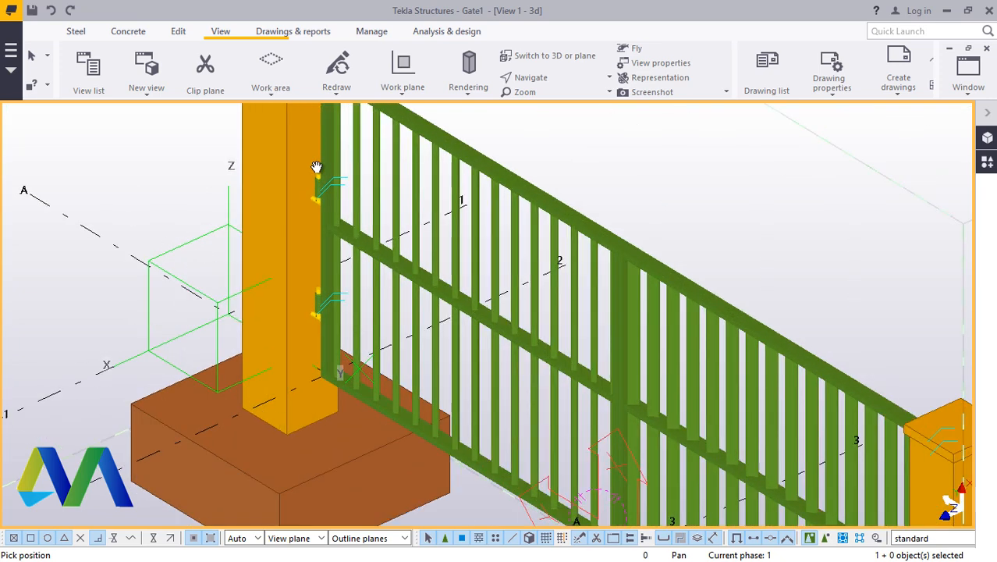
right_click(358, 197)
left_click(366, 193)
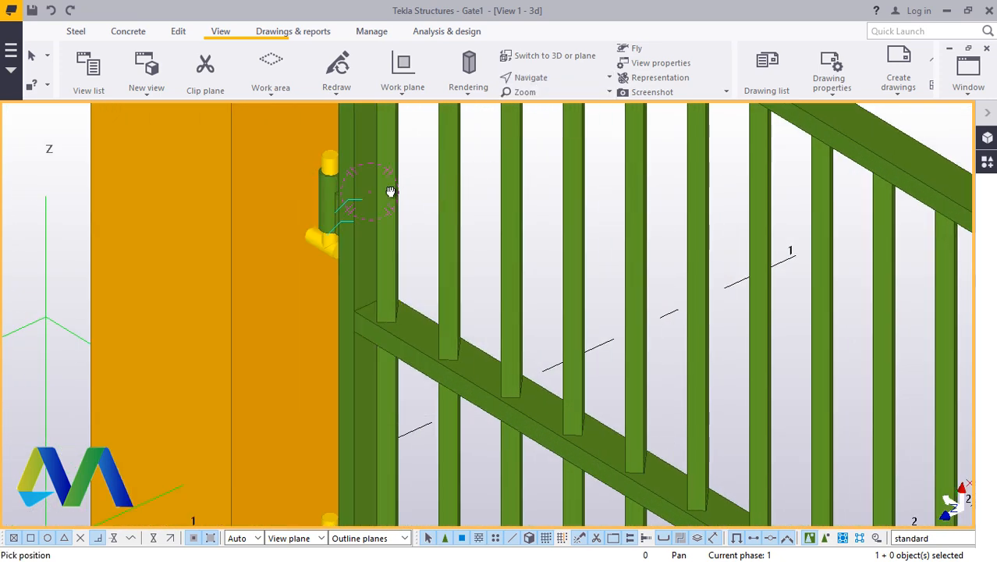
middle_click_drag(390, 191, 434, 187, "ctrl")
right_click(434, 187)
left_click(441, 196)
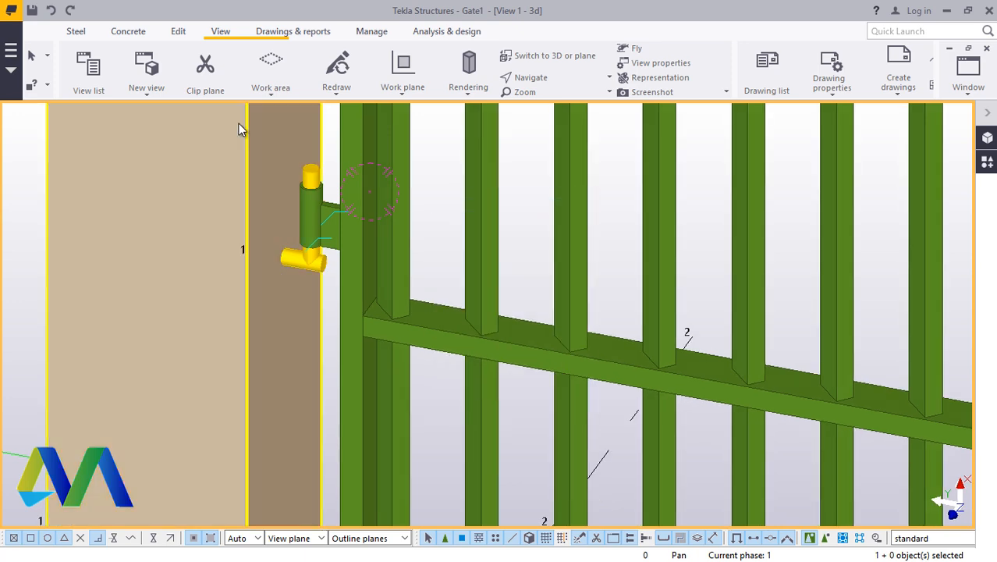
scroll(235, 197, "down", 10)
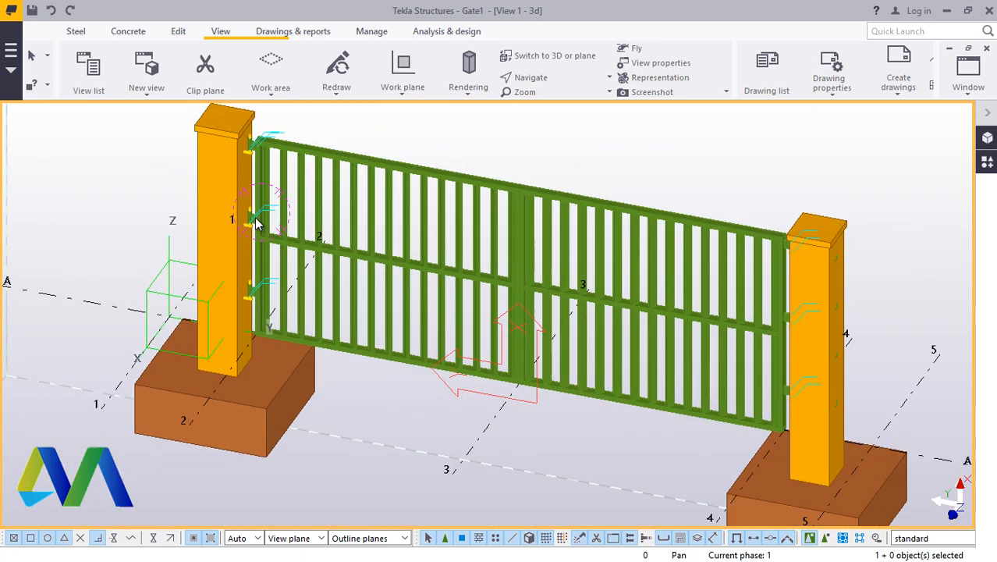
scroll(637, 252, "up", 4)
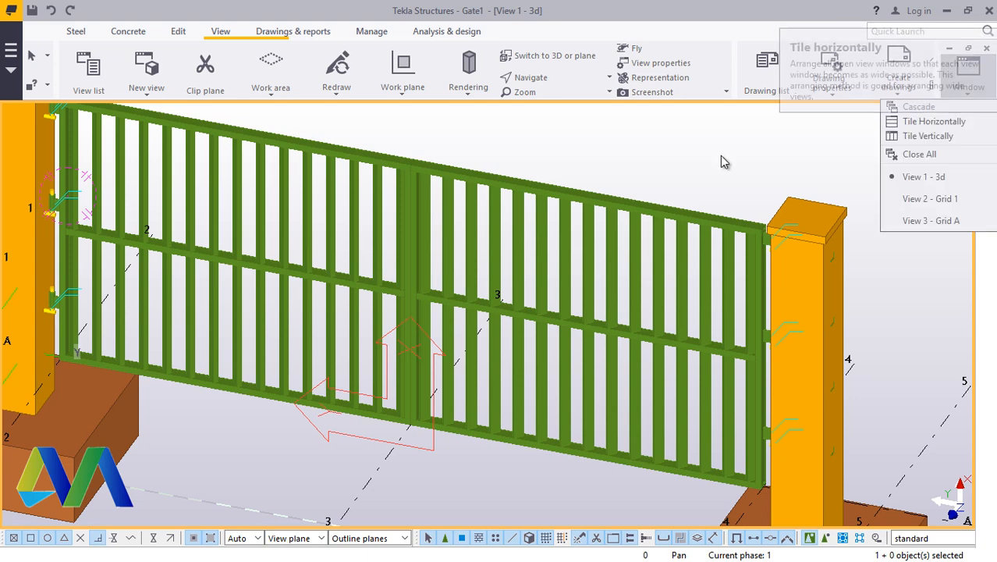
Check the Grid 1 view, switch to the Grid A view and redraw it
left_click(930, 200)
scroll(464, 242, "up", 4)
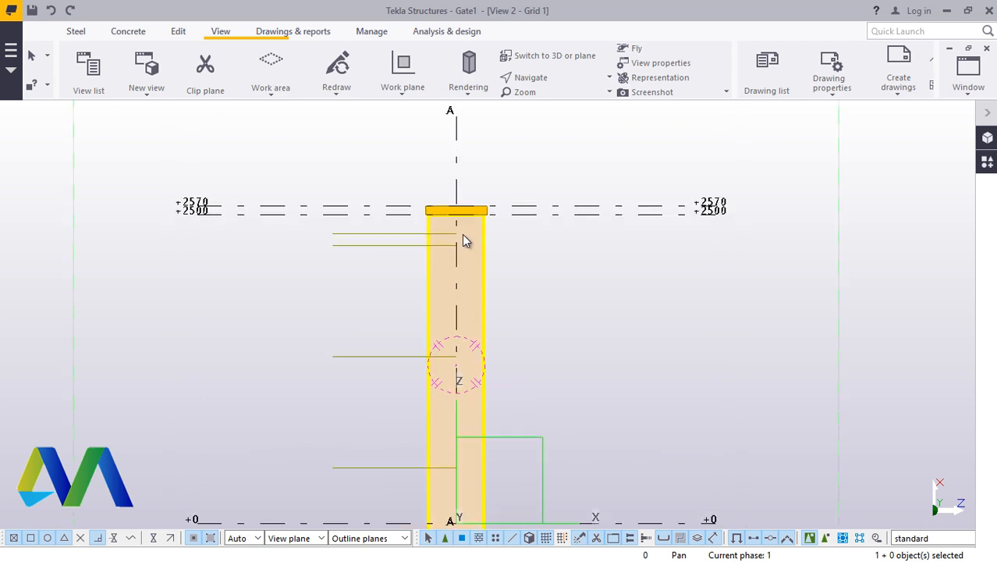
left_click(969, 87)
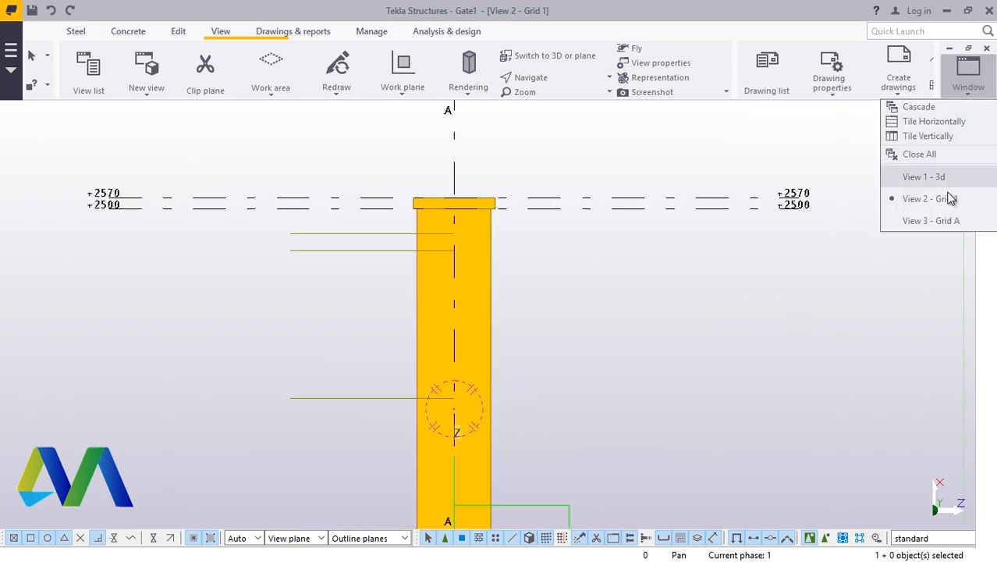
left_click(939, 224)
scroll(508, 312, "up", 4)
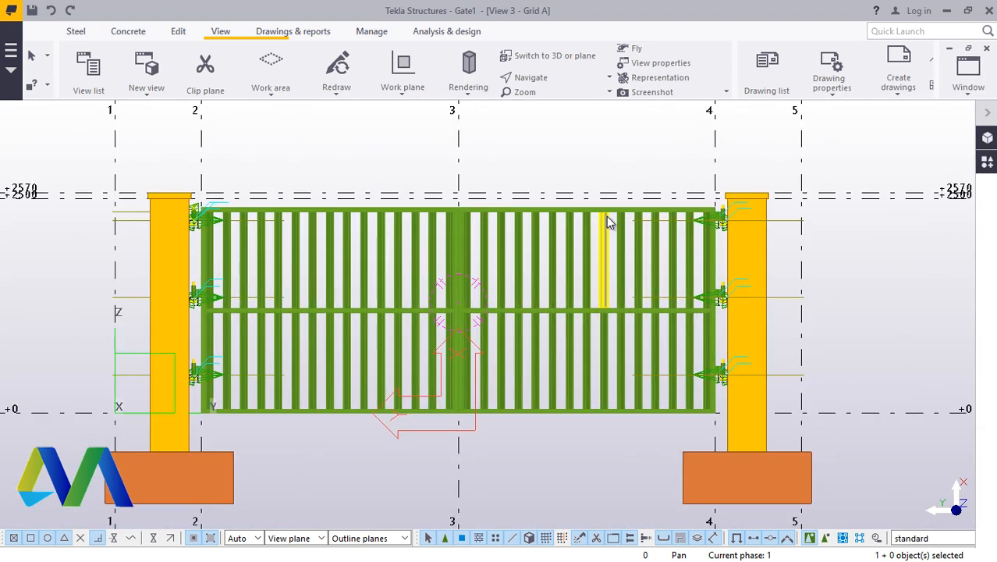
right_click(583, 146)
left_click(650, 224)
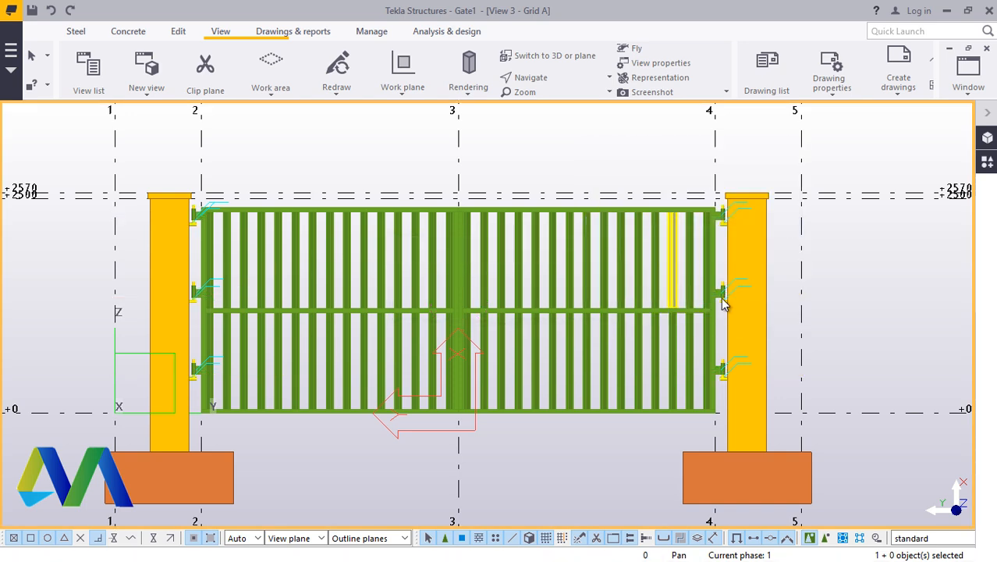
Examine the gate elevation in the Grid A view, including the columns, hinges, footings, grid lines and level labels
scroll(741, 304, "up", 2)
scroll(765, 301, "up", 1)
scroll(768, 290, "down", 4)
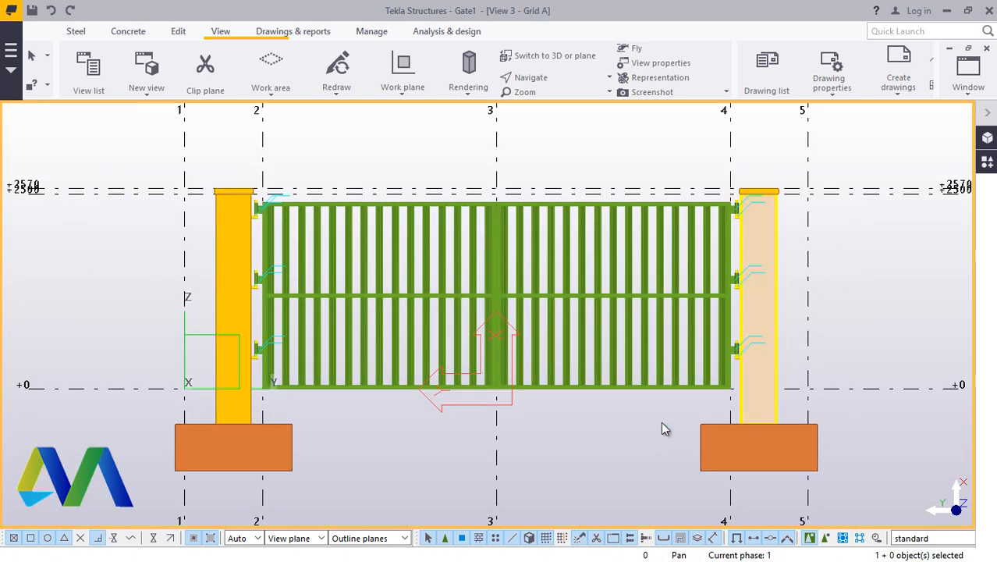
scroll(593, 453, "up", 1)
scroll(639, 472, "down", 1)
scroll(285, 201, "up", 2)
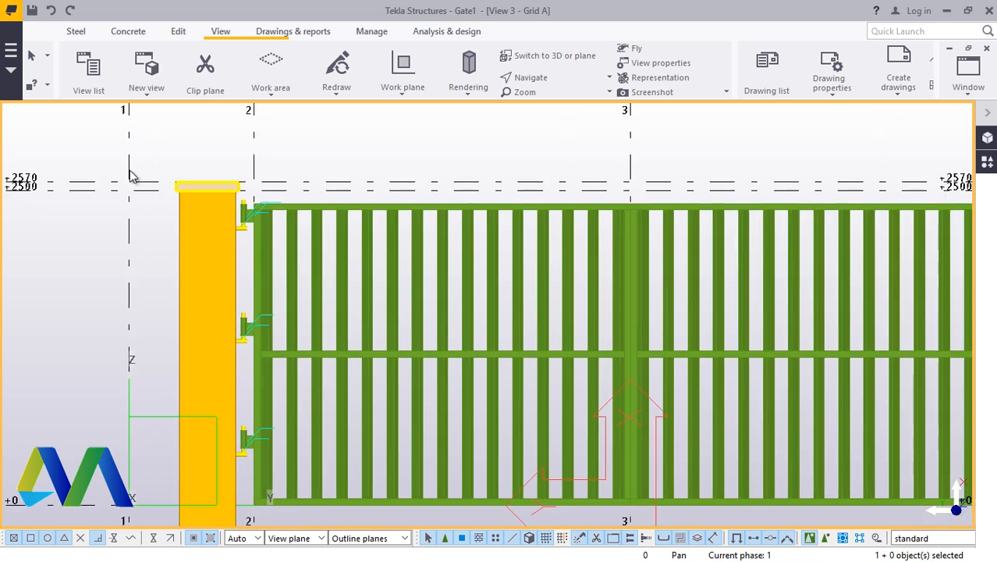
scroll(128, 170, "down", 1)
scroll(880, 266, "up", 1)
scroll(515, 203, "down", 1)
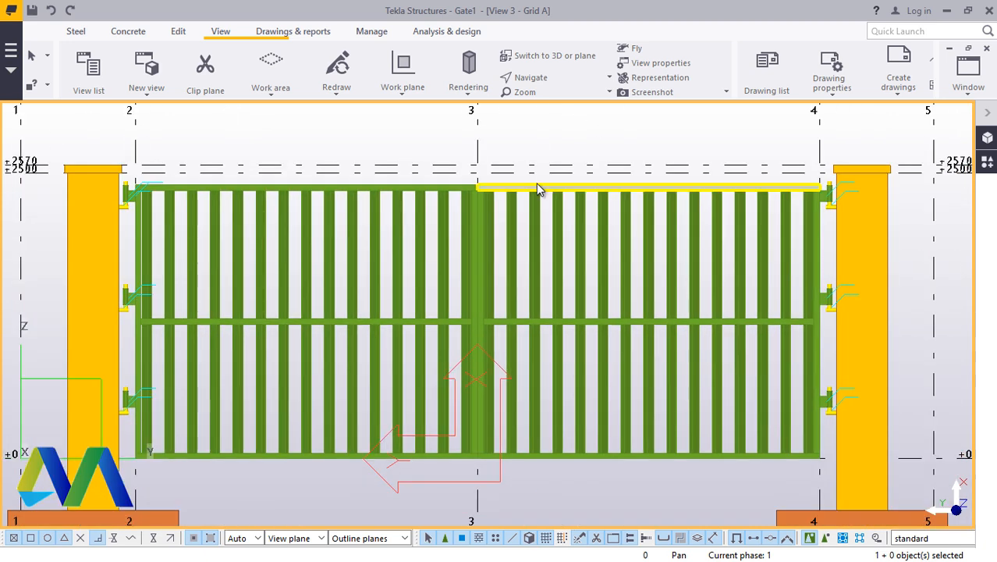
scroll(239, 161, "down", 1)
scroll(633, 353, "up", 1)
scroll(616, 270, "down", 2)
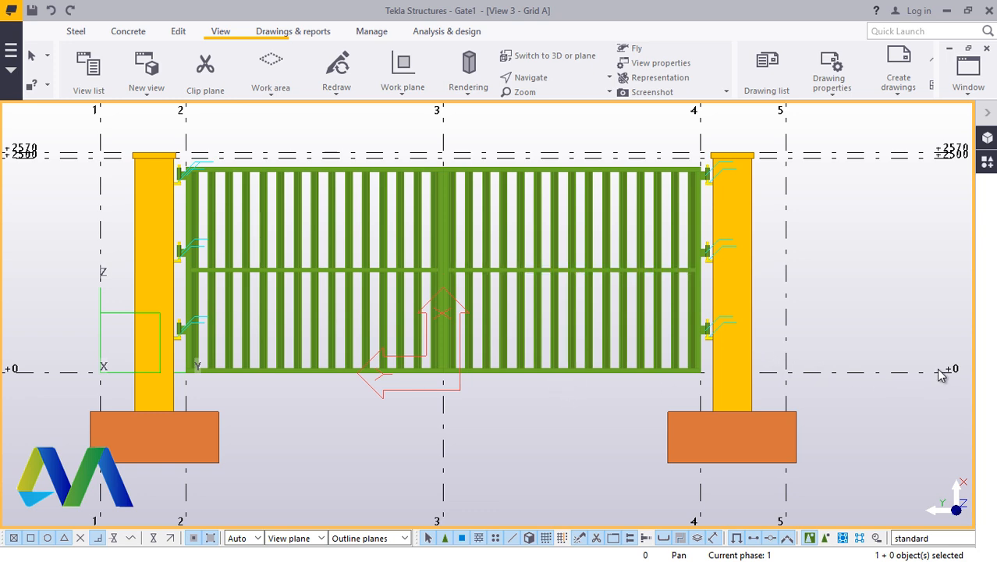
scroll(555, 319, "down", 2)
scroll(756, 209, "up", 13)
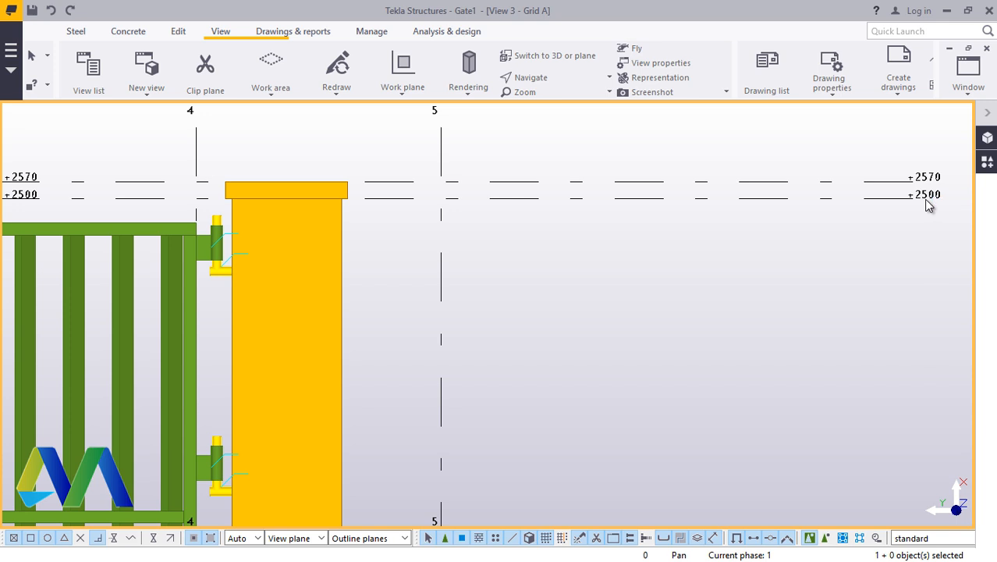
left_click(933, 174)
scroll(796, 211, "down", 6)
scroll(138, 197, "up", 2)
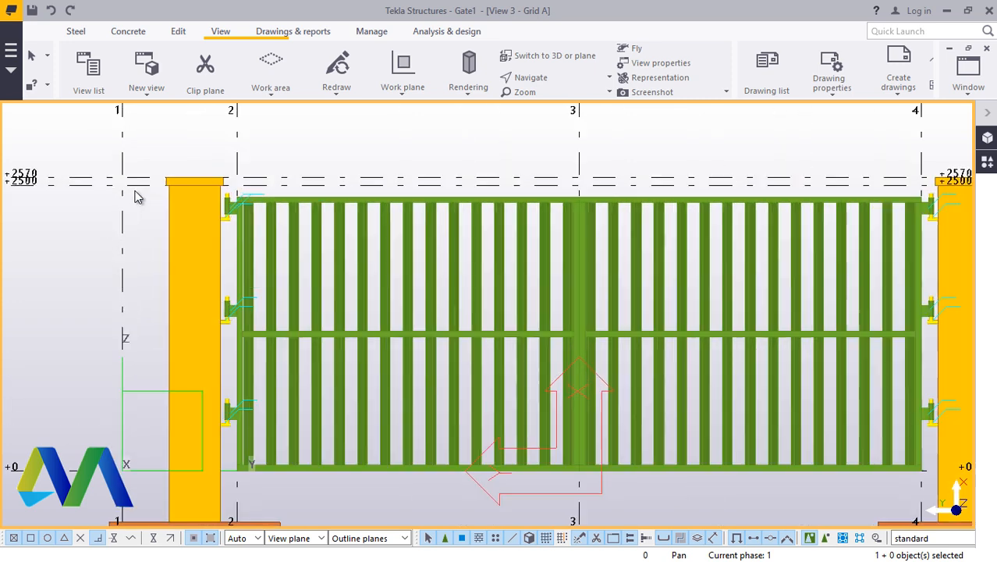
scroll(137, 196, "down", 2)
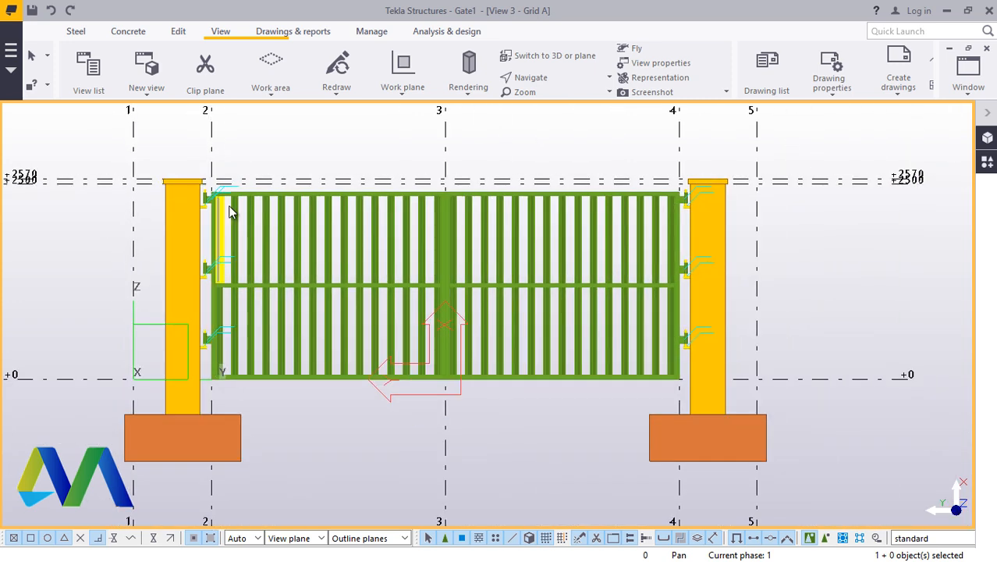
Return to the 3D view and look over the complete gate with its columns and footings
left_click(967, 74)
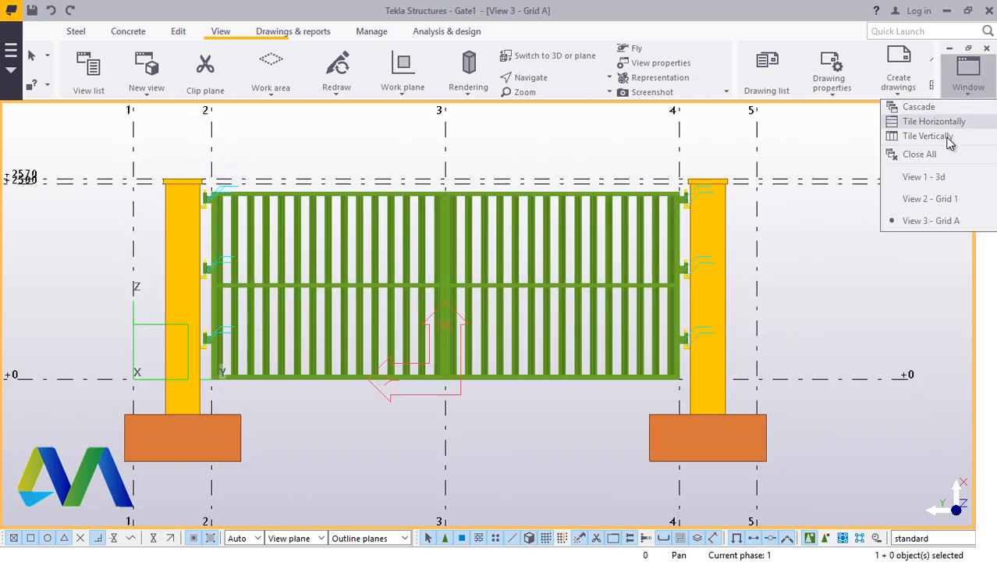
left_click(933, 177)
scroll(521, 298, "down", 4)
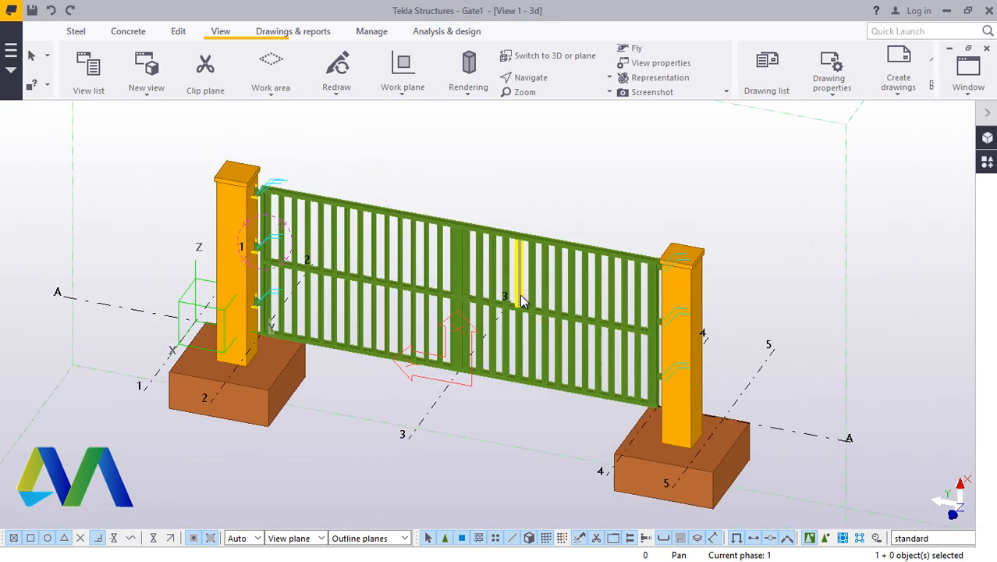
scroll(520, 295, "down", 1)
Create a general arrangement drawing from the Plan +0 view and open it from the drawing list
left_click(290, 35)
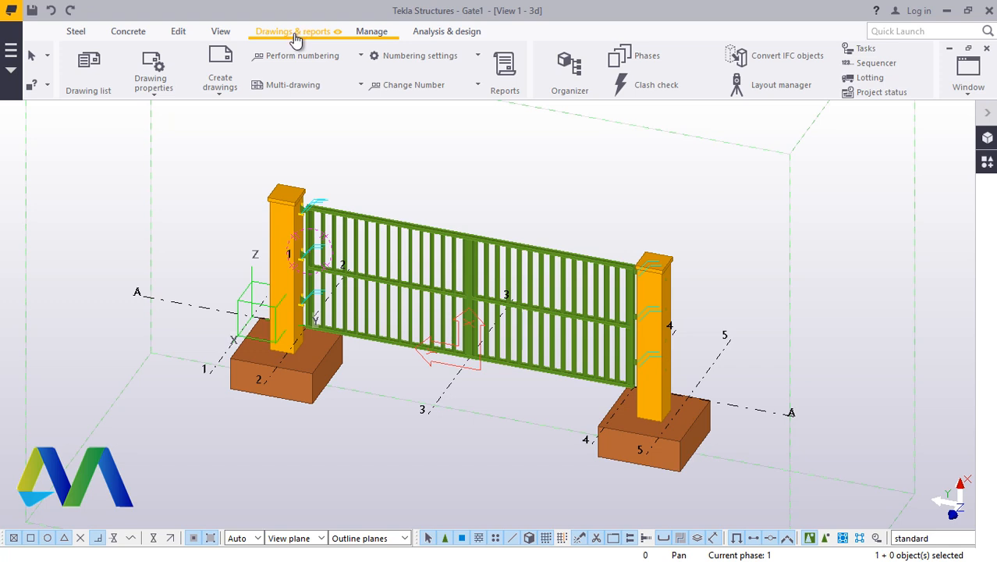
left_click(221, 95)
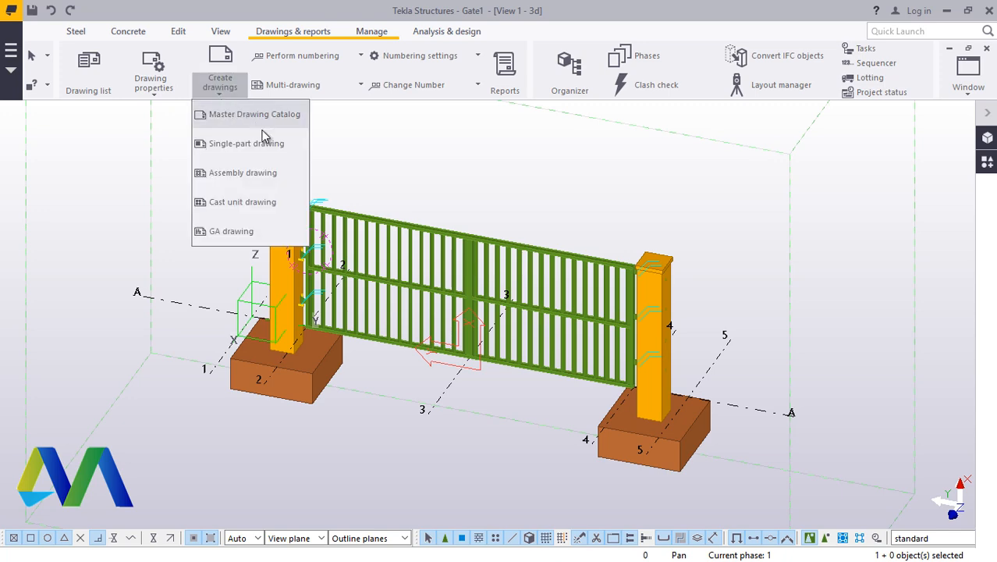
left_click(227, 234)
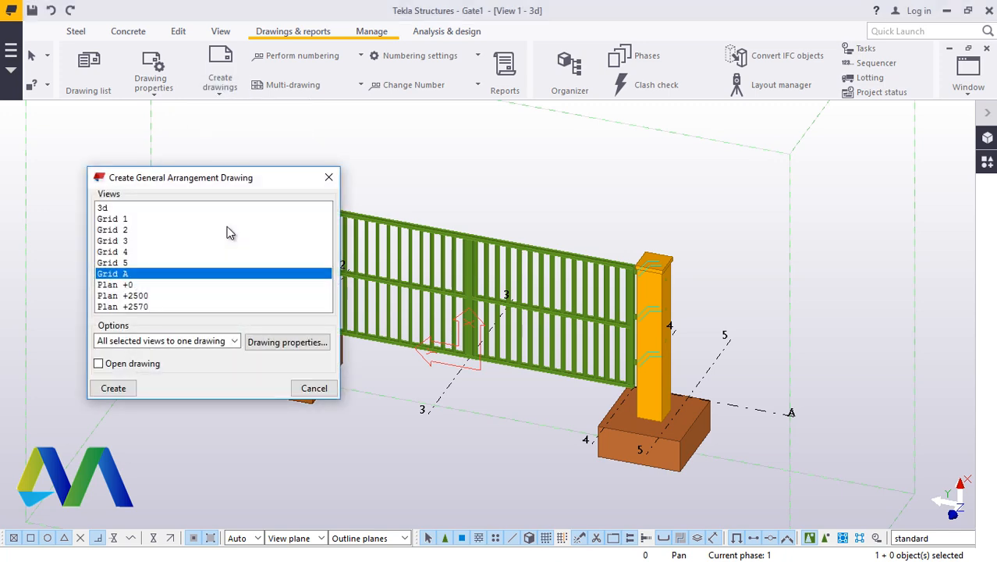
left_click(130, 285)
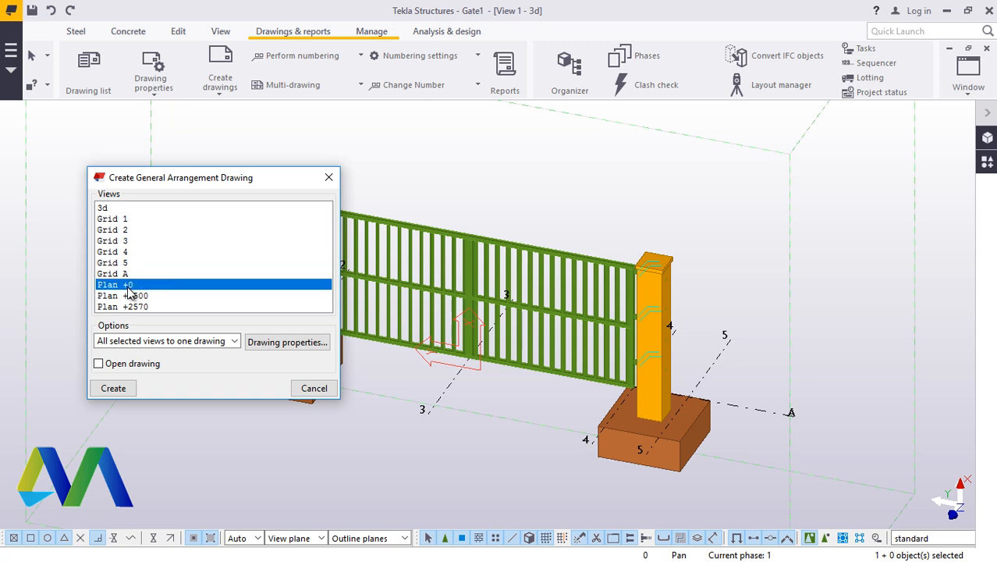
left_click(117, 389)
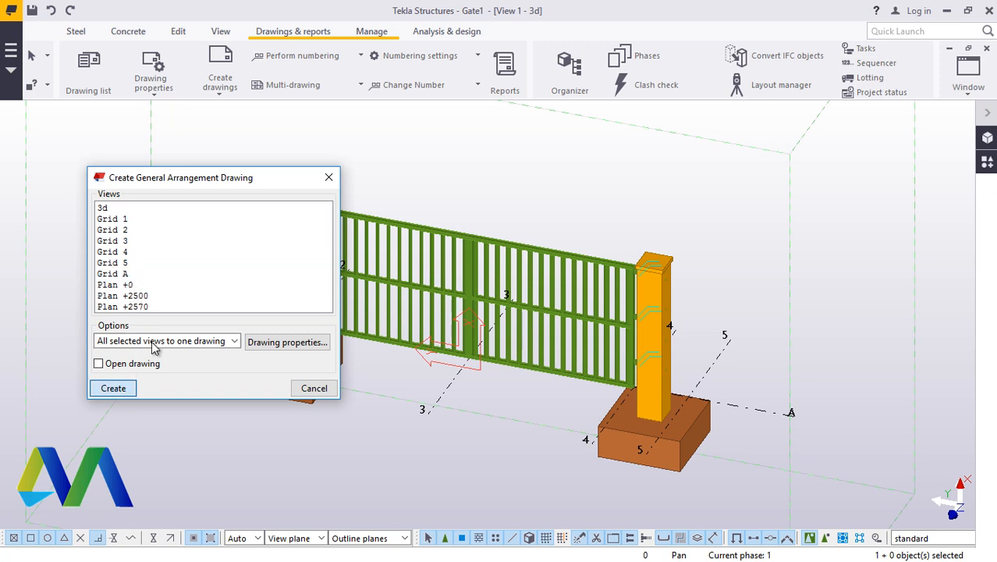
left_click(328, 180)
left_click(98, 92)
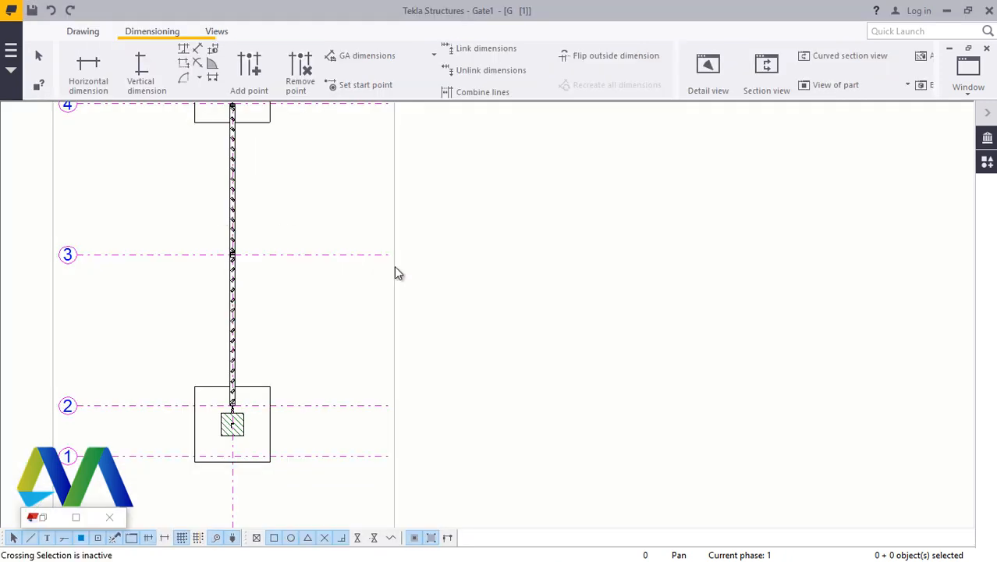
Examine the plan drawing, covering the footings, columns, angled bars and the two meeting frame tubes at grid line 3
scroll(494, 290, "down", 5)
scroll(439, 245, "up", 5)
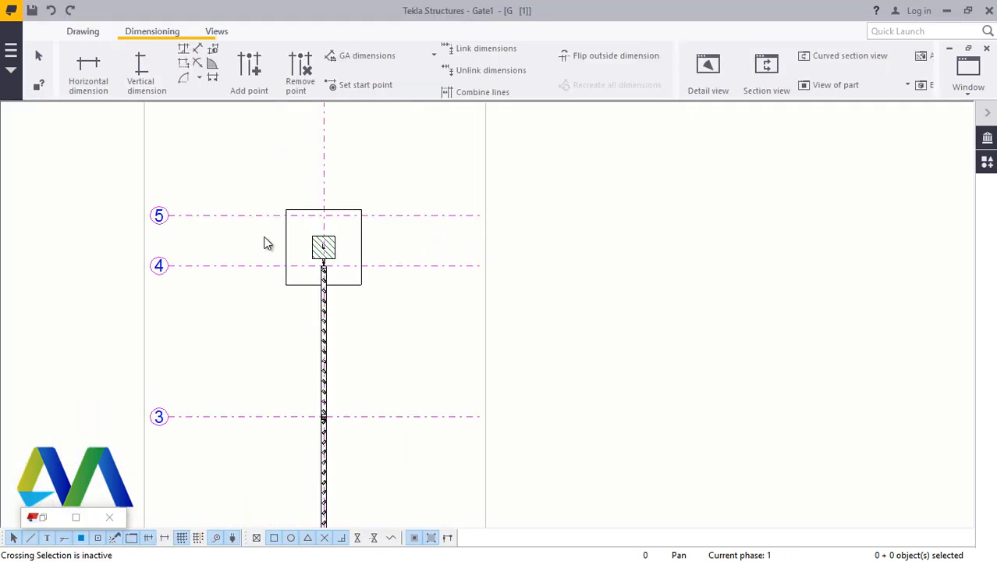
scroll(372, 320, "up", 5)
scroll(381, 312, "down", 2)
scroll(374, 241, "up", 2)
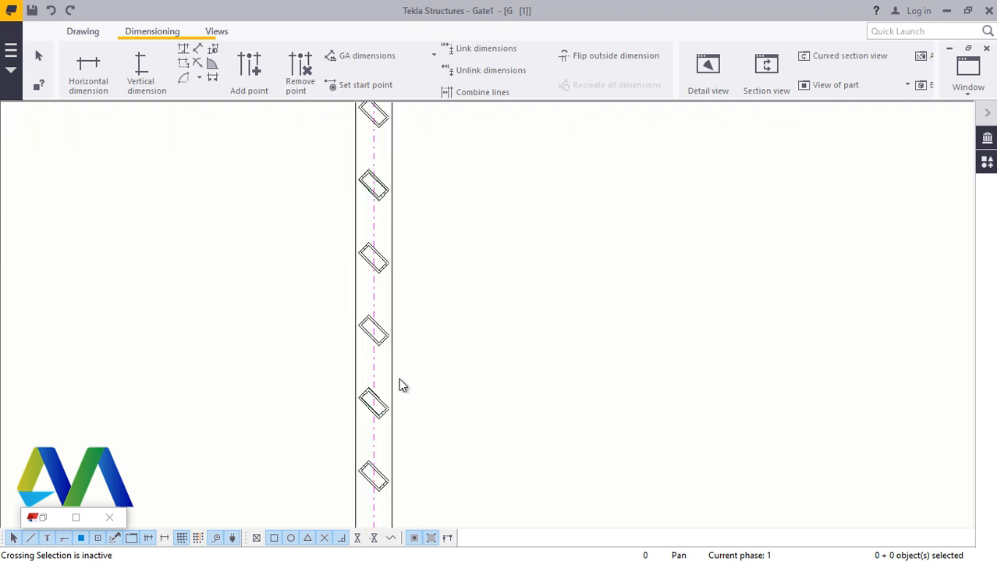
scroll(399, 384, "up", 3)
scroll(367, 379, "down", 5)
scroll(358, 468, "up", 2)
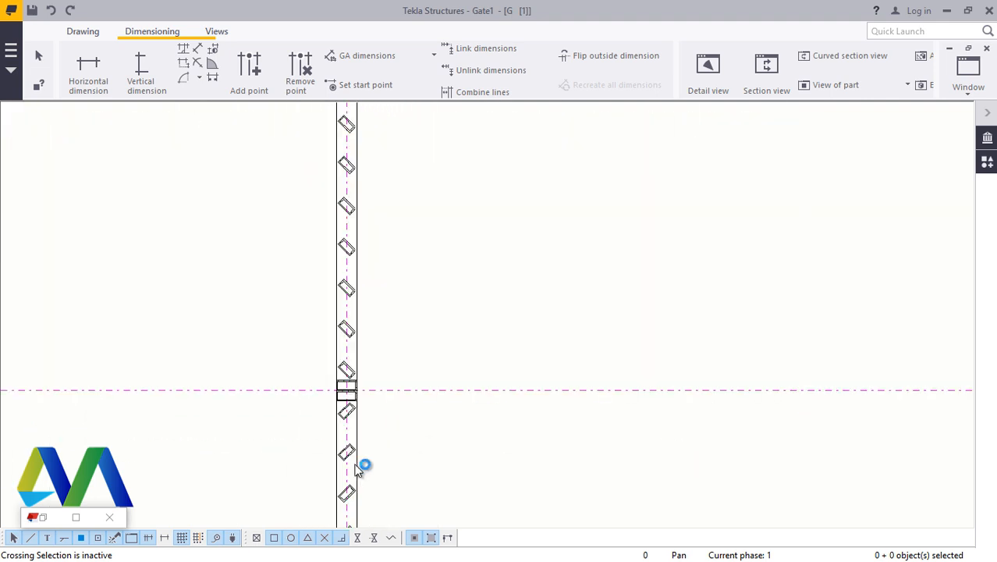
scroll(348, 323, "up", 3)
scroll(352, 295, "down", 2)
scroll(336, 237, "up", 4)
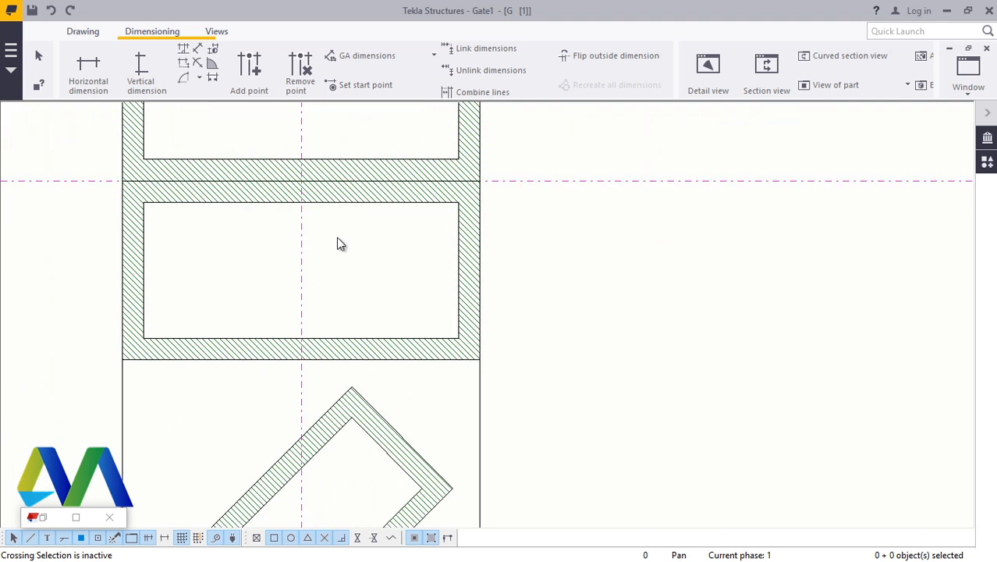
scroll(423, 241, "down", 3)
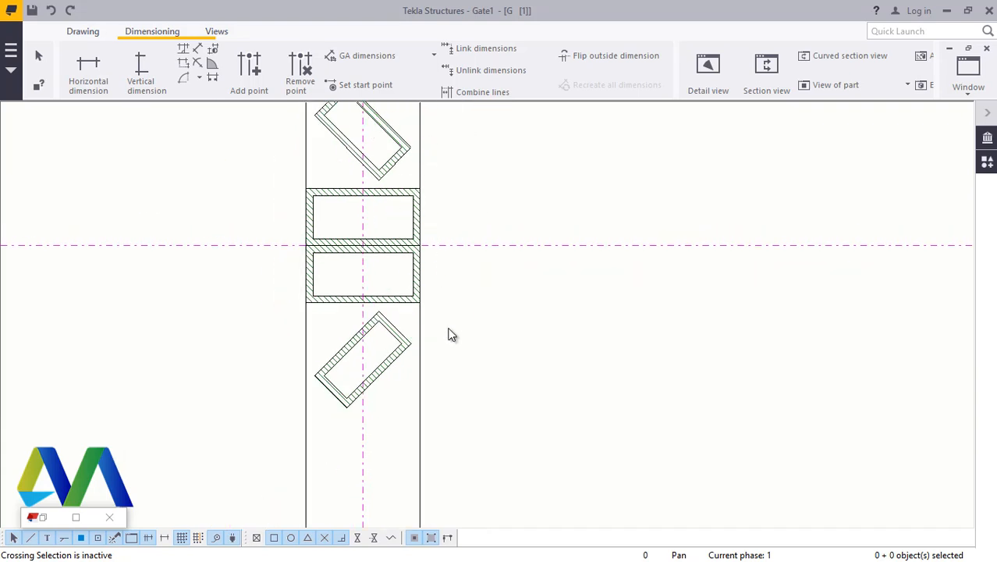
scroll(326, 261, "up", 4)
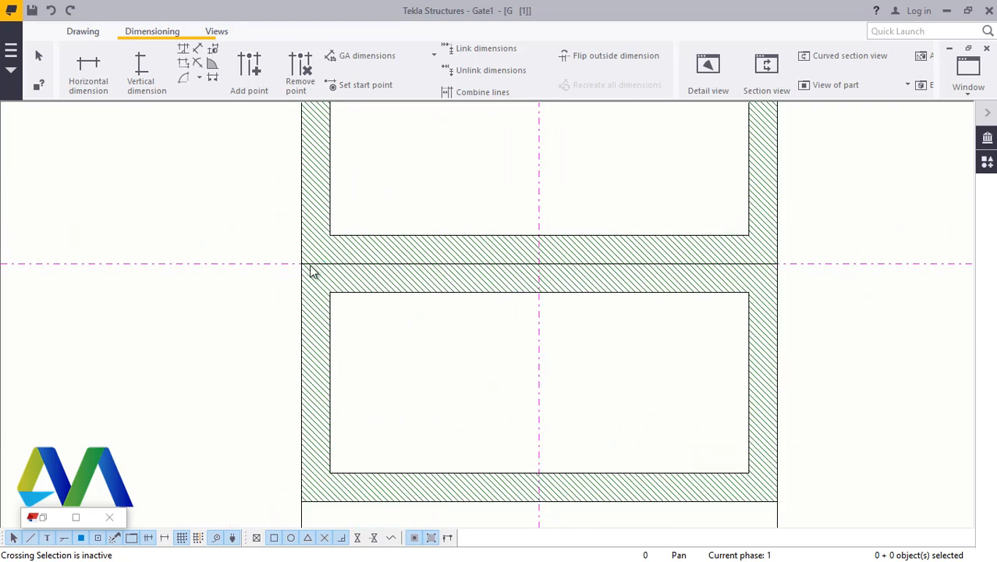
Start a section view and set its cut plane beside the gate in the plan, running from grid line 5 to grid line 1
left_click(100, 64)
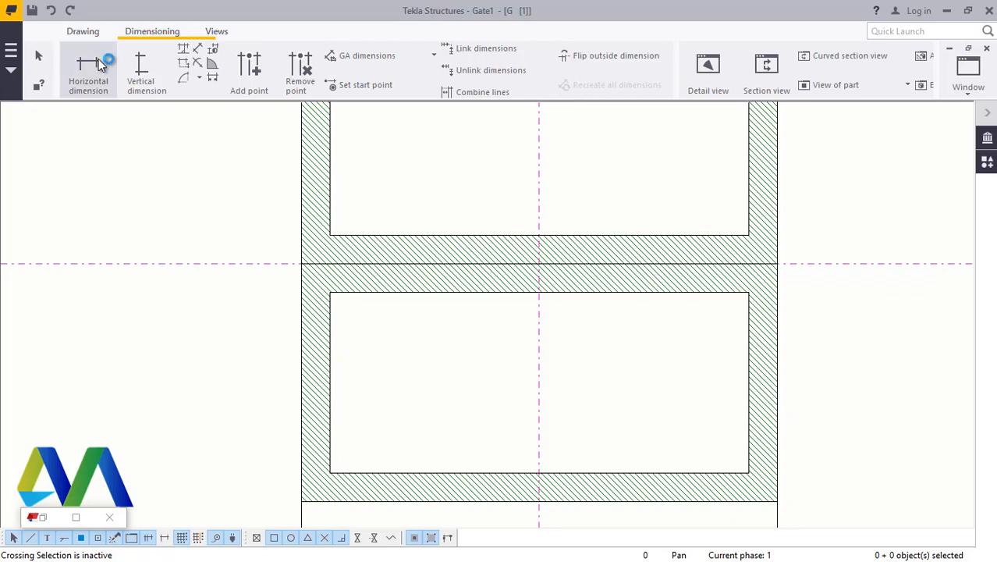
left_click(214, 32)
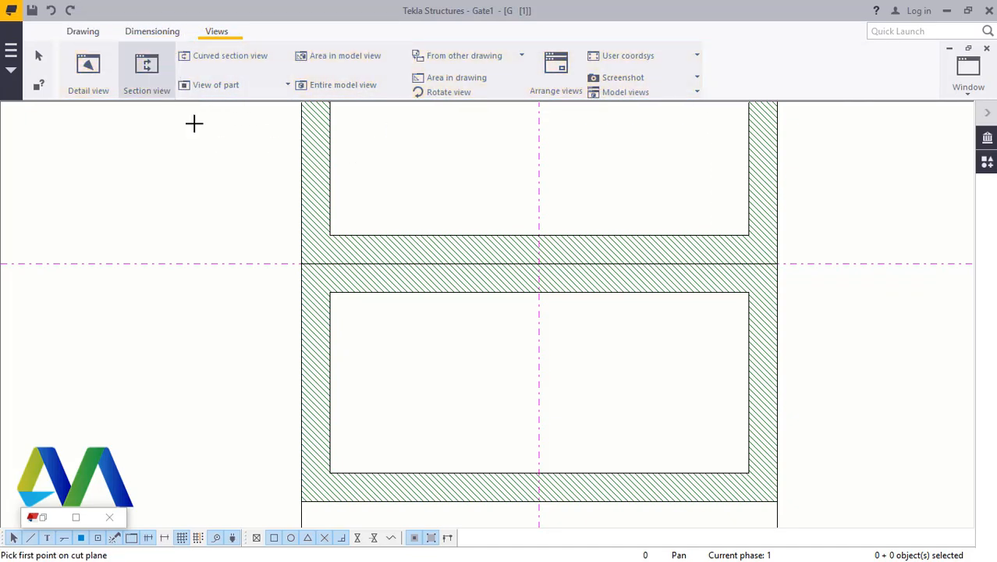
scroll(359, 257, "down", 8)
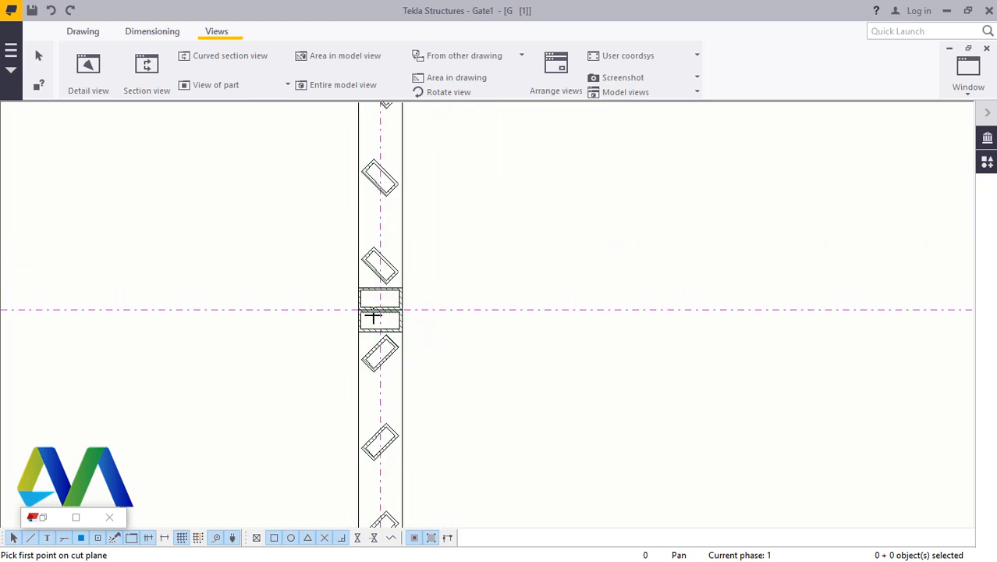
scroll(373, 316, "down", 6)
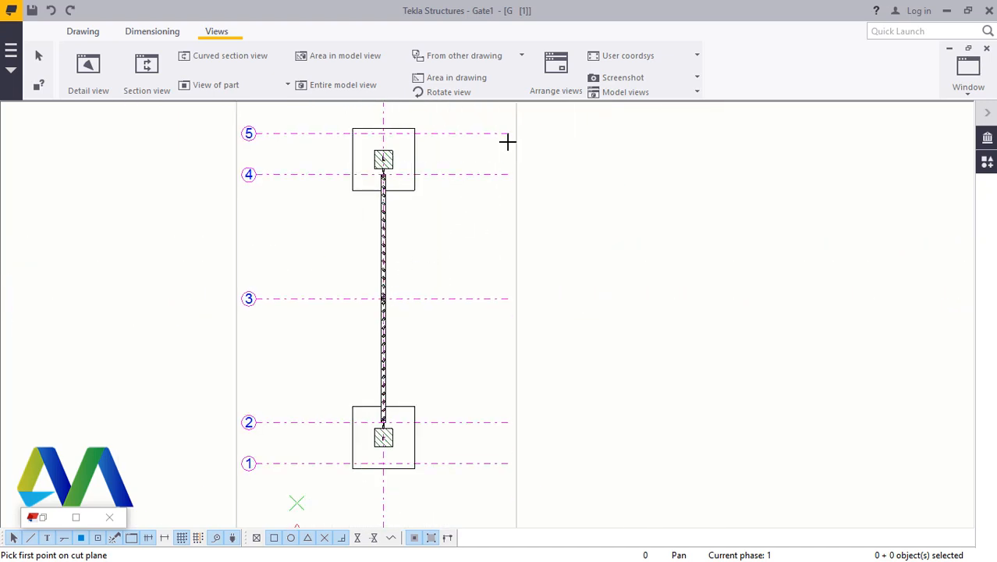
scroll(507, 141, "up", 2)
left_click(512, 130)
scroll(509, 409, "down", 3)
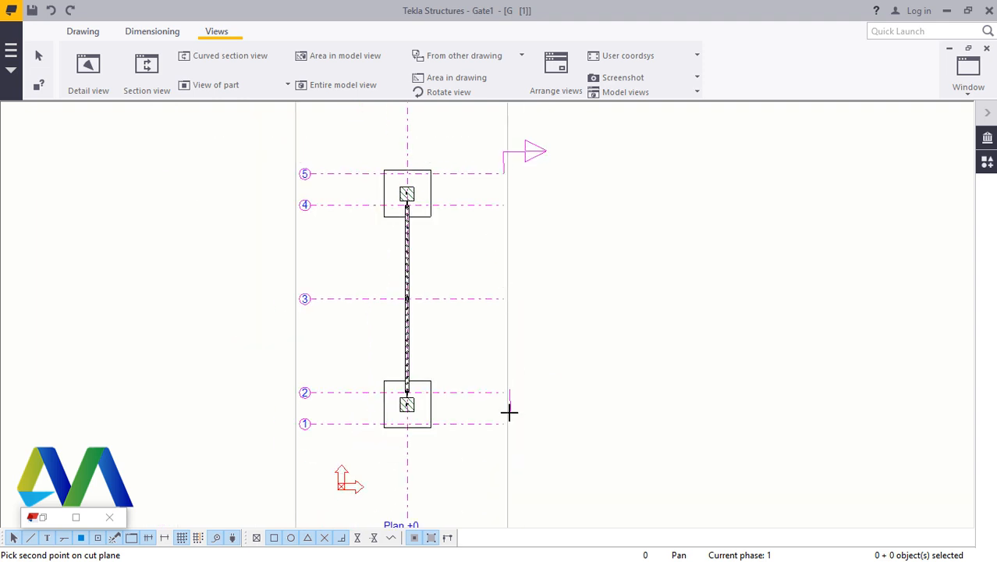
scroll(512, 434, "up", 3)
left_click(500, 420)
Enclose the whole gate in the section's cut box and place section view A-A in the empty area beside the plan
scroll(474, 421, "down", 4)
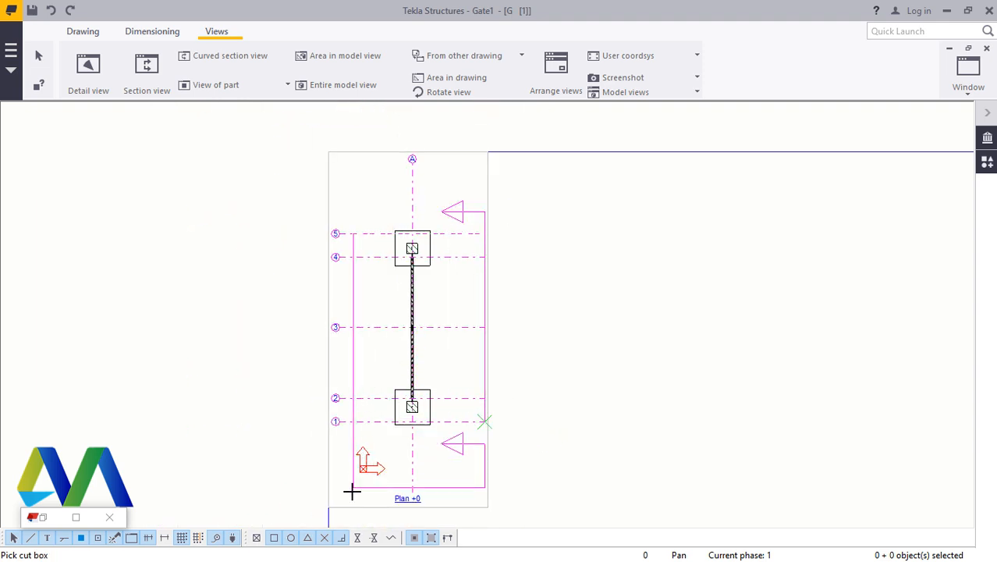
left_click(354, 192)
scroll(365, 312, "up", 2)
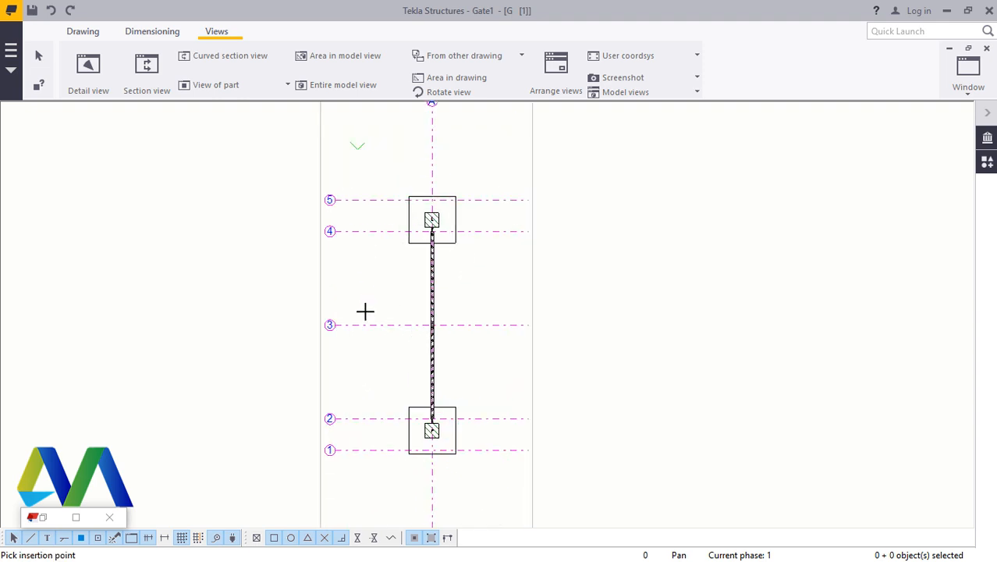
scroll(363, 311, "up", 2)
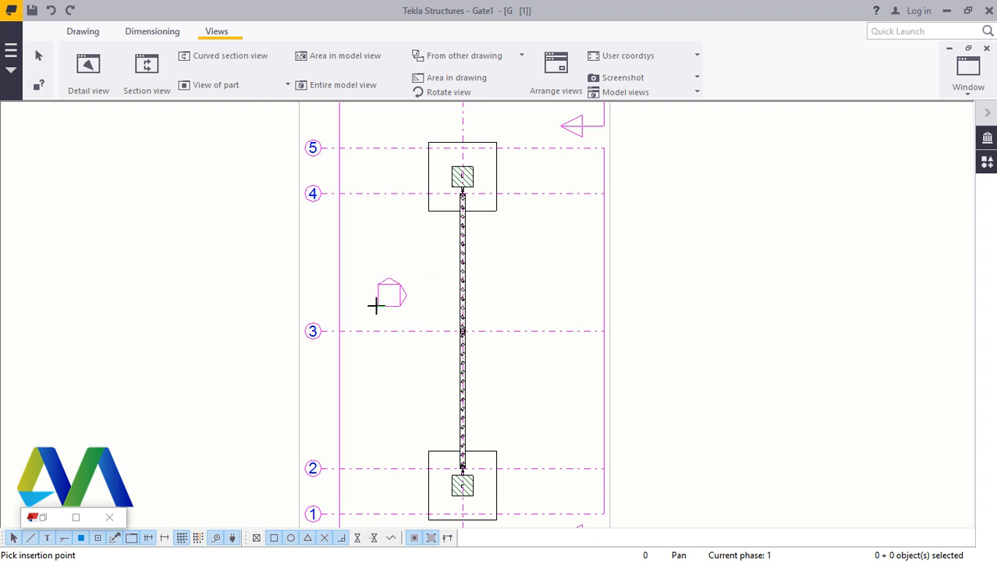
left_click(376, 309)
scroll(380, 326, "down", 5)
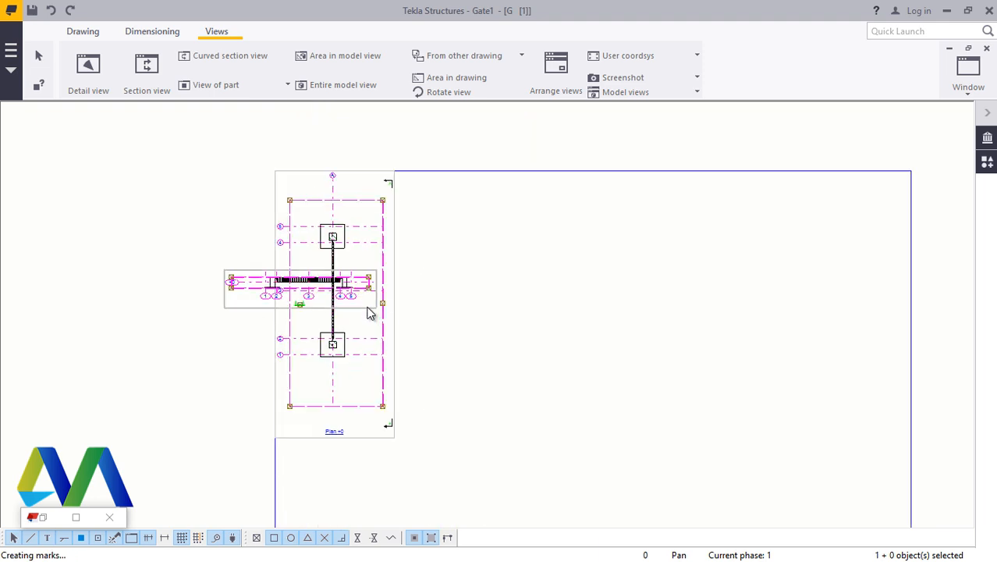
scroll(767, 394, "up", 2)
left_click(770, 399)
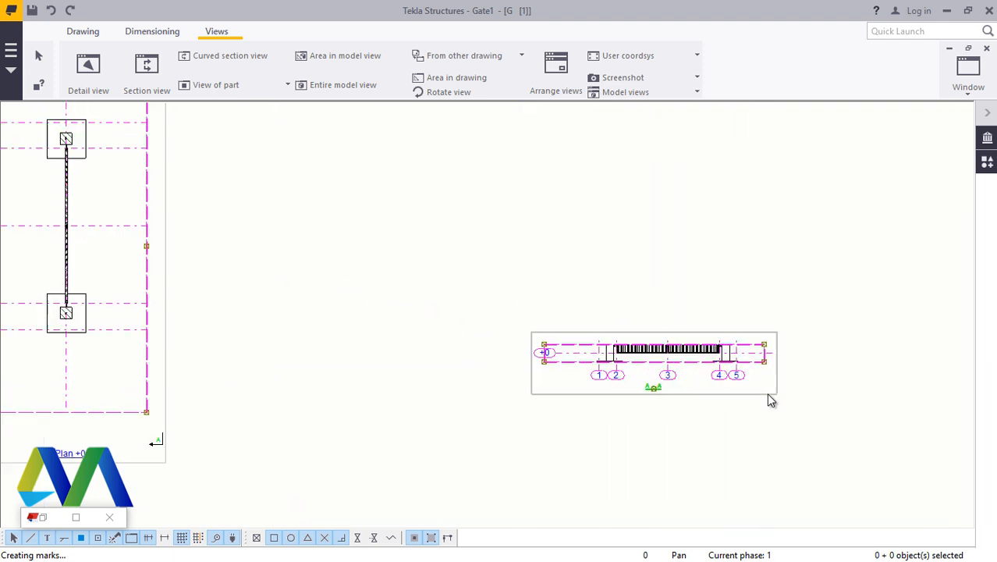
Extend the boundary of section view A-A upward beyond the column tops and downward below the footings
scroll(771, 400, "up", 1)
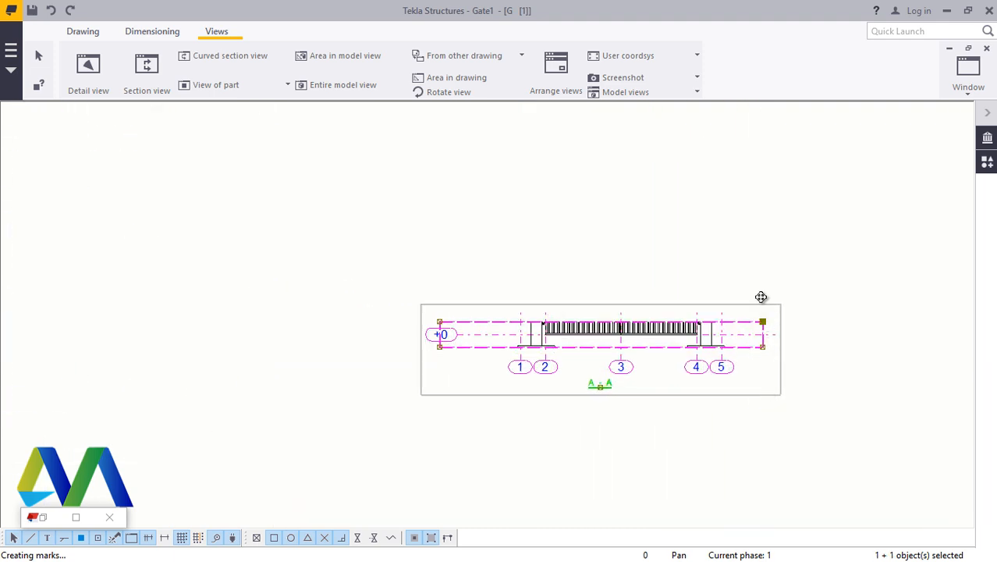
left_click_drag(761, 296, 763, 146)
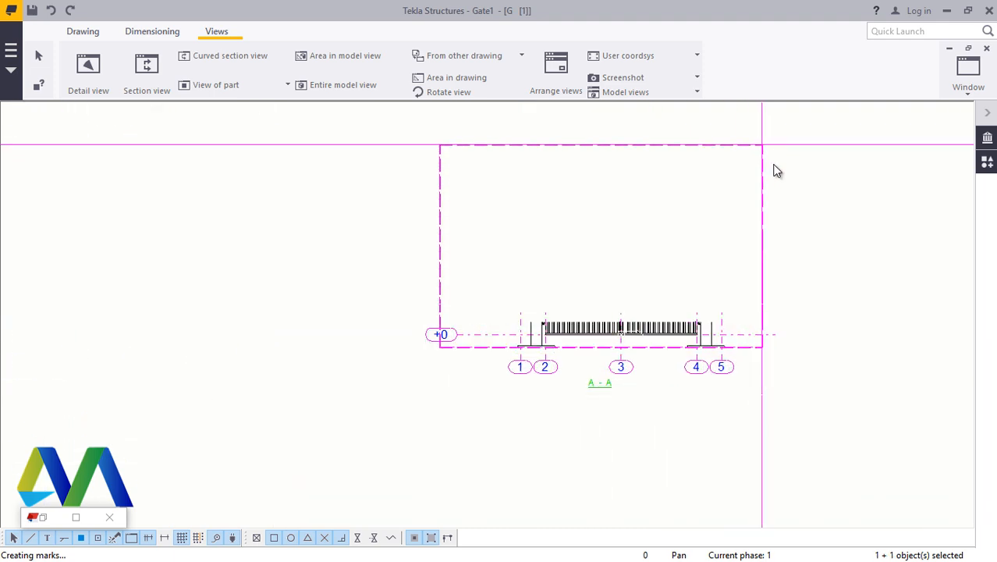
left_click(841, 323)
scroll(741, 336, "up", 3)
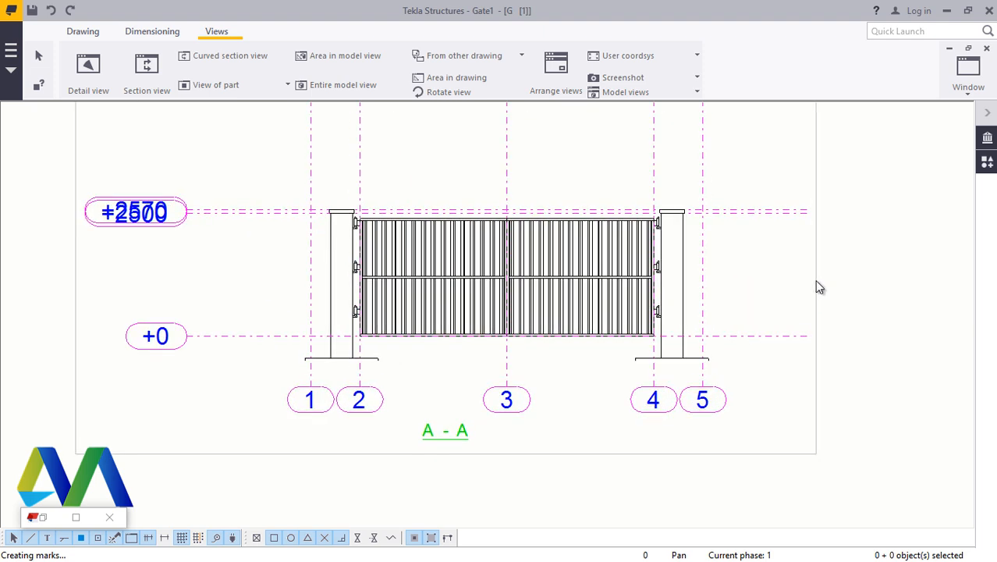
left_click(814, 341)
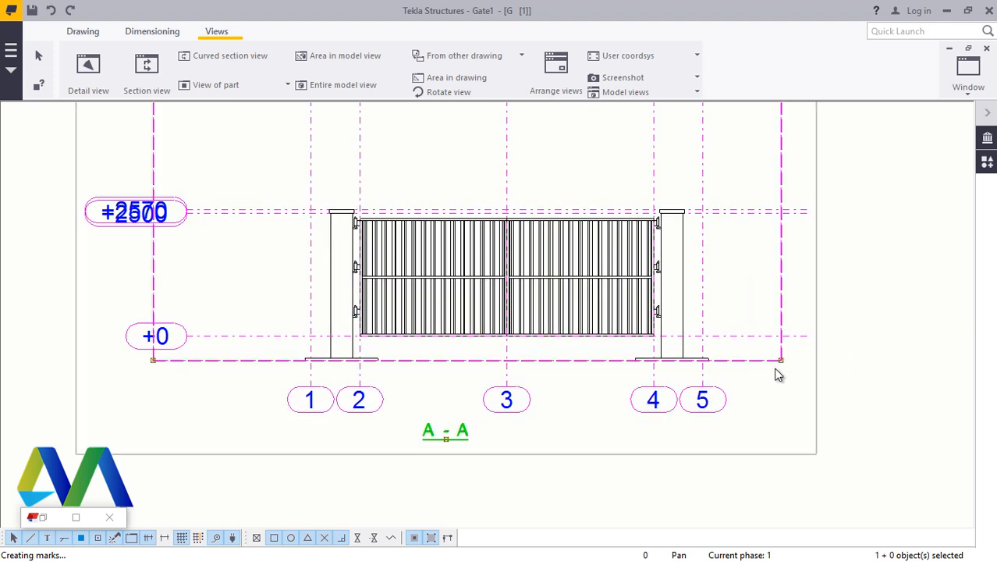
left_click_drag(780, 374, 785, 429)
left_click(824, 372)
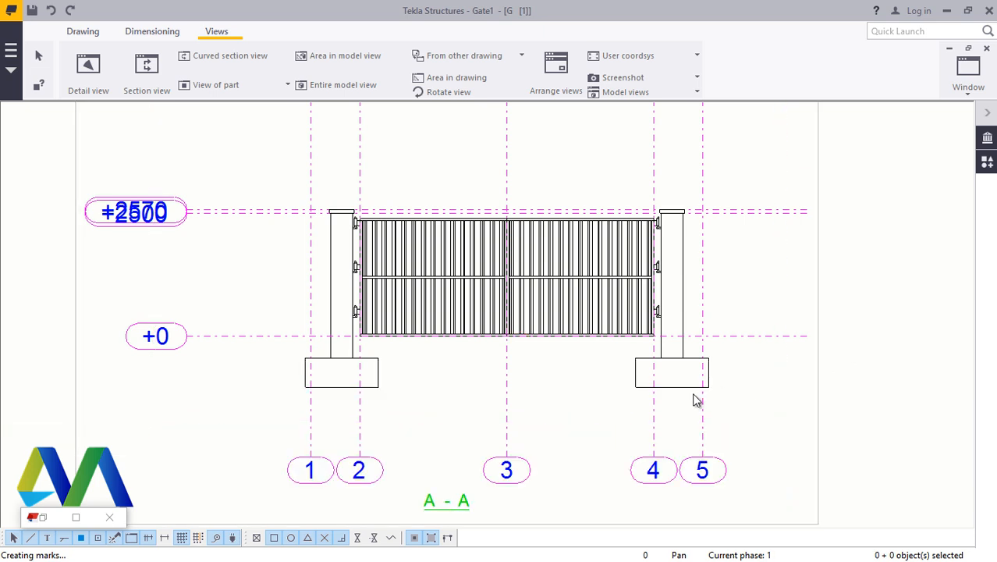
Enlarge section view A-A on the sheet through its view properties
scroll(525, 412, "down", 5)
left_click(665, 264)
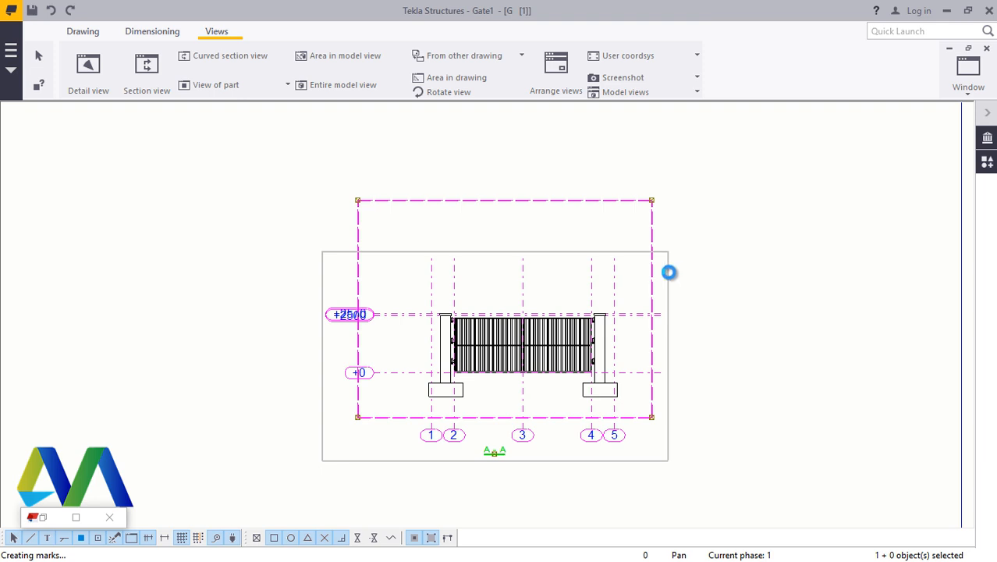
double_click(671, 279)
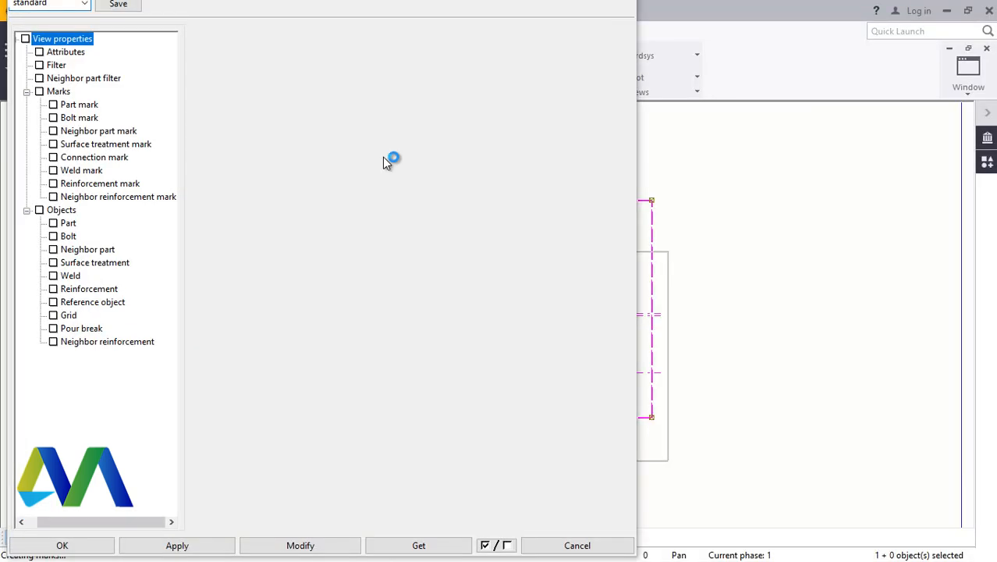
left_click_drag(338, 73, 288, 71)
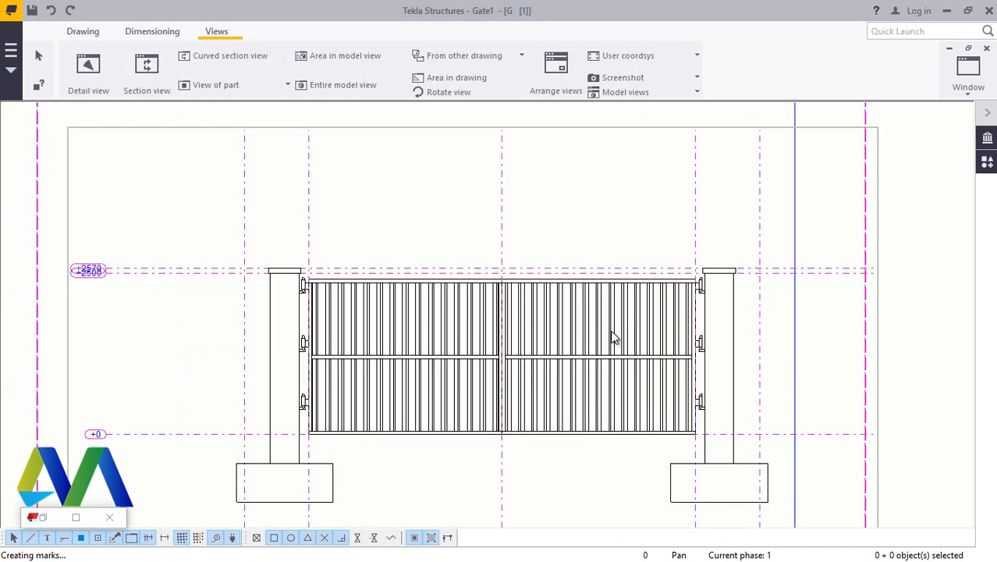
Move section view A-A inside the sheet border, above the title block, and check its fit
scroll(611, 335, "down", 2)
scroll(509, 384, "up", 2)
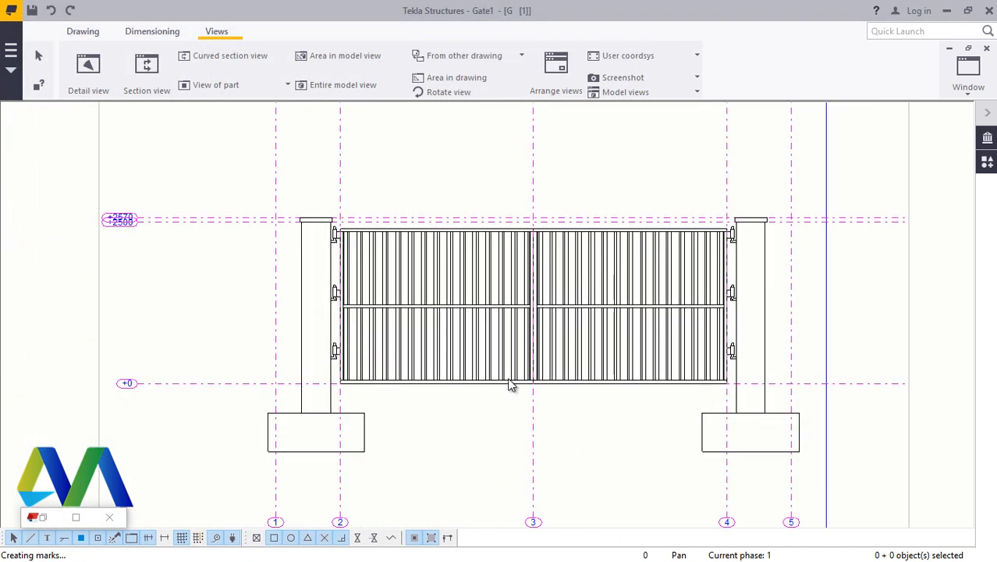
scroll(519, 254, "down", 1)
scroll(659, 407, "down", 1)
scroll(700, 248, "up", 1)
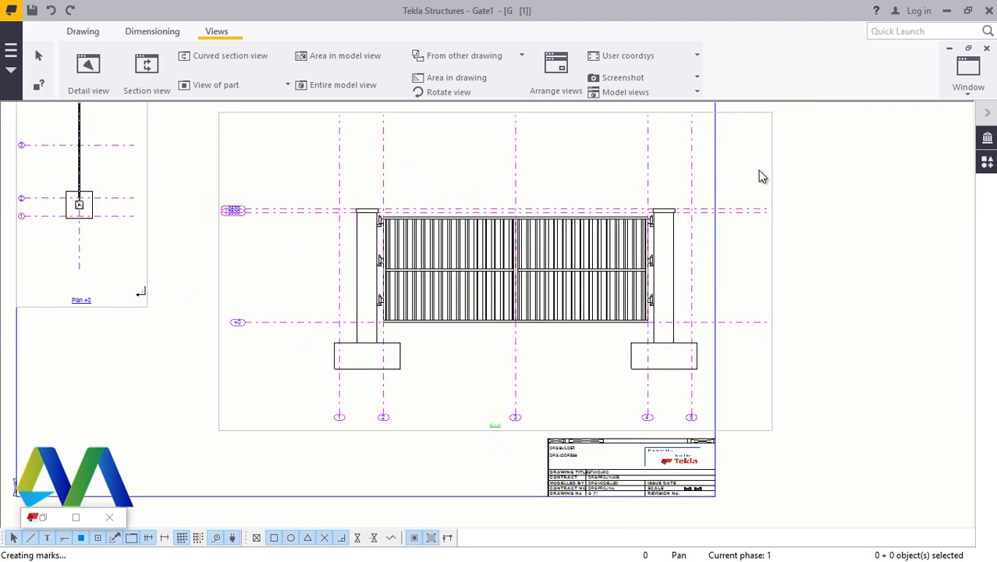
left_click_drag(777, 171, 720, 147)
scroll(574, 385, "up", 1)
scroll(719, 338, "up", 1)
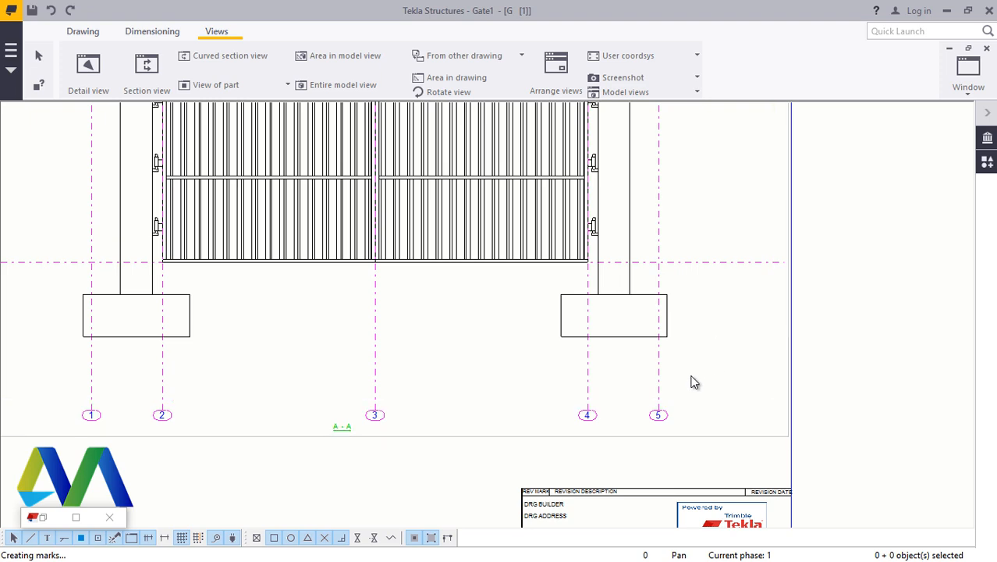
Inspect section view A-A up close, examining the hinges, gate leaf rails, vertical bars, centre joint and columns
scroll(559, 201, "down", 1)
scroll(559, 202, "up", 2)
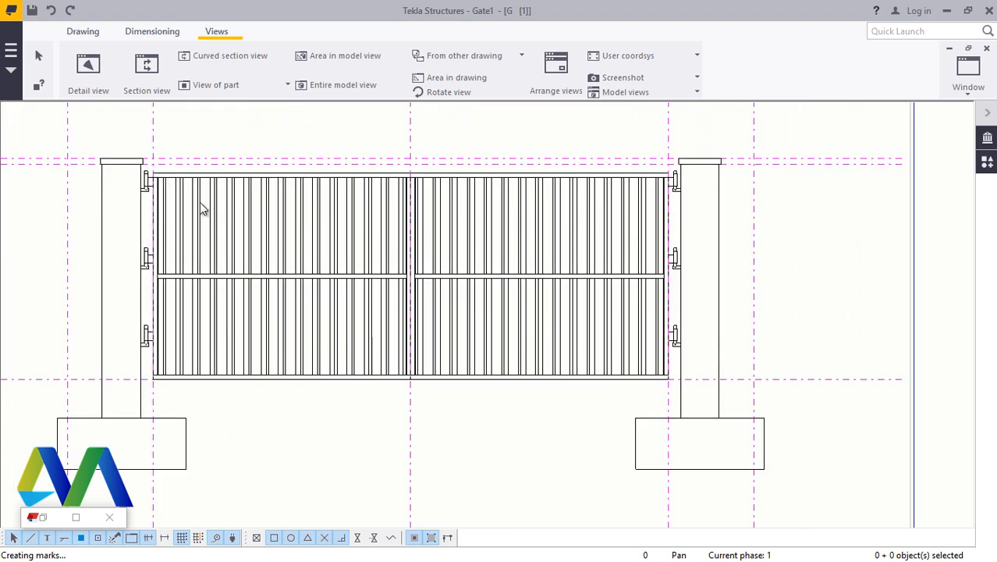
scroll(200, 206, "up", 1)
scroll(107, 218, "up", 1)
scroll(189, 245, "up", 2)
scroll(178, 289, "up", 1)
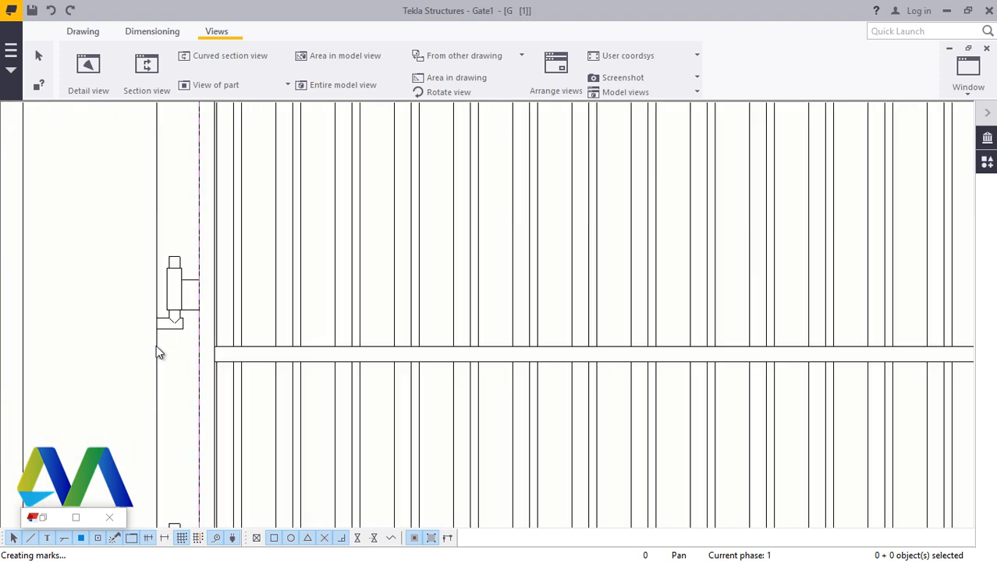
scroll(330, 238, "down", 2)
scroll(219, 383, "up", 2)
scroll(211, 314, "up", 3)
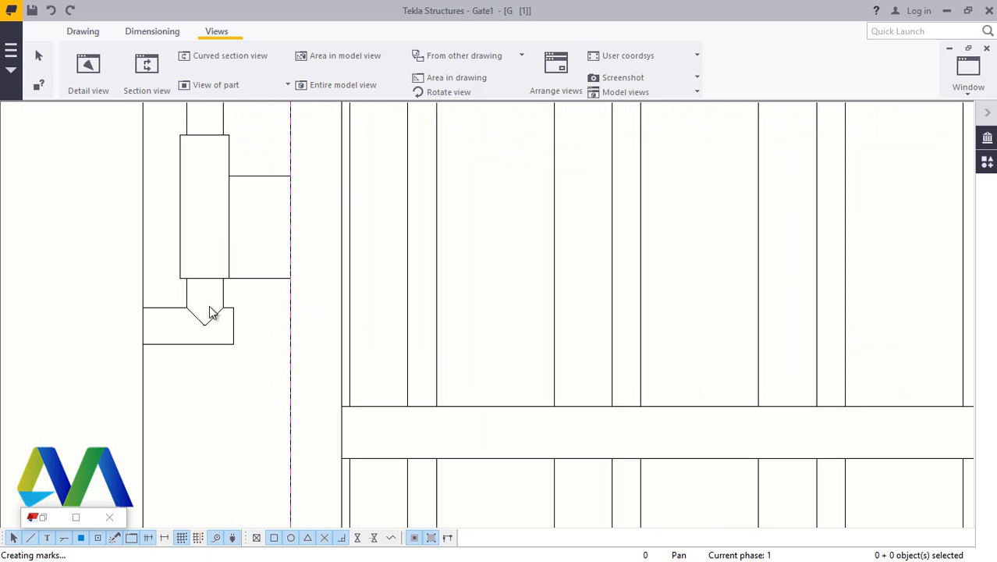
scroll(205, 301, "down", 3)
scroll(258, 320, "down", 1)
scroll(287, 378, "up", 1)
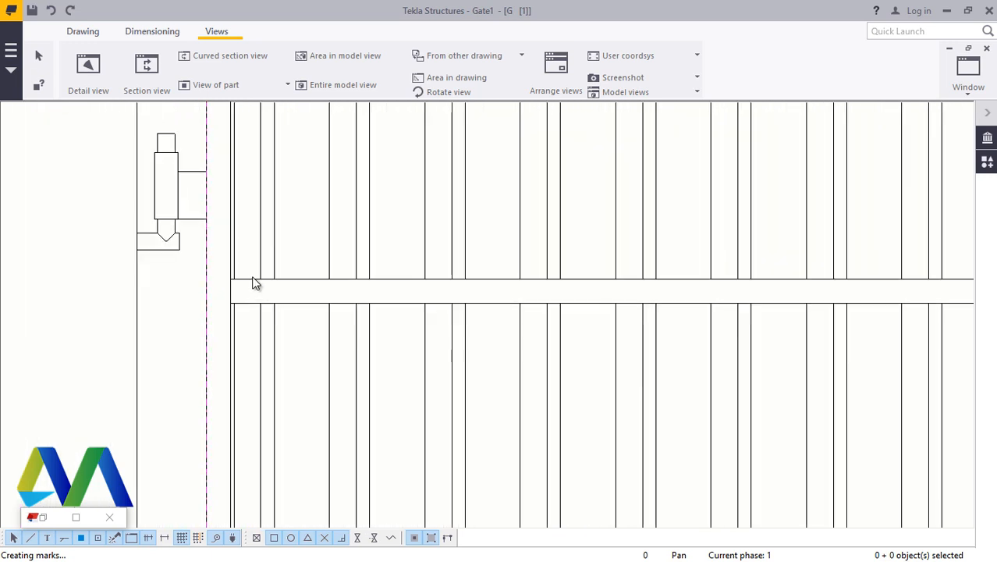
scroll(256, 283, "down", 1)
scroll(310, 338, "down", 1)
scroll(277, 361, "down", 2)
scroll(734, 231, "up", 2)
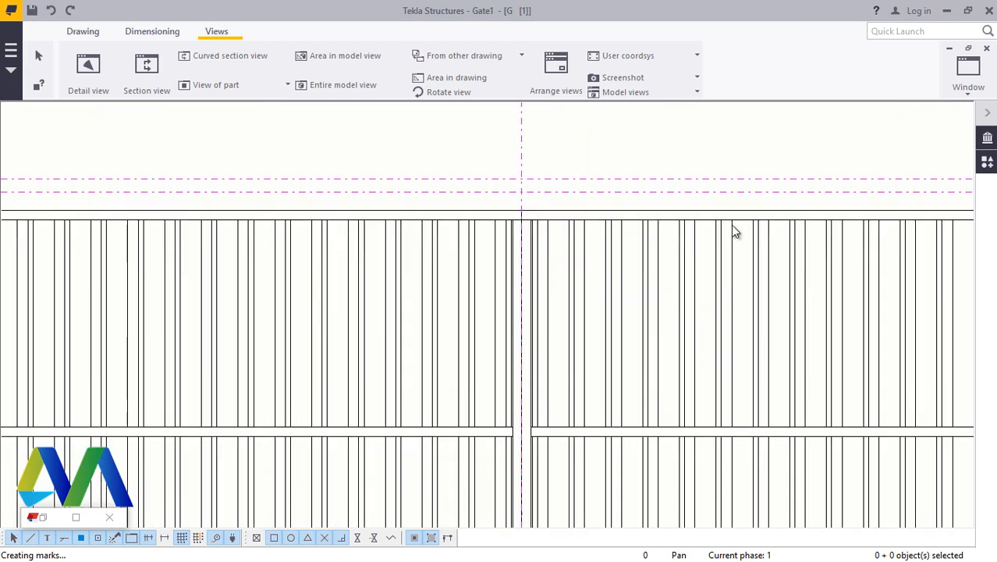
scroll(497, 225, "down", 1)
scroll(355, 196, "down", 1)
scroll(428, 201, "down", 1)
scroll(434, 192, "down", 1)
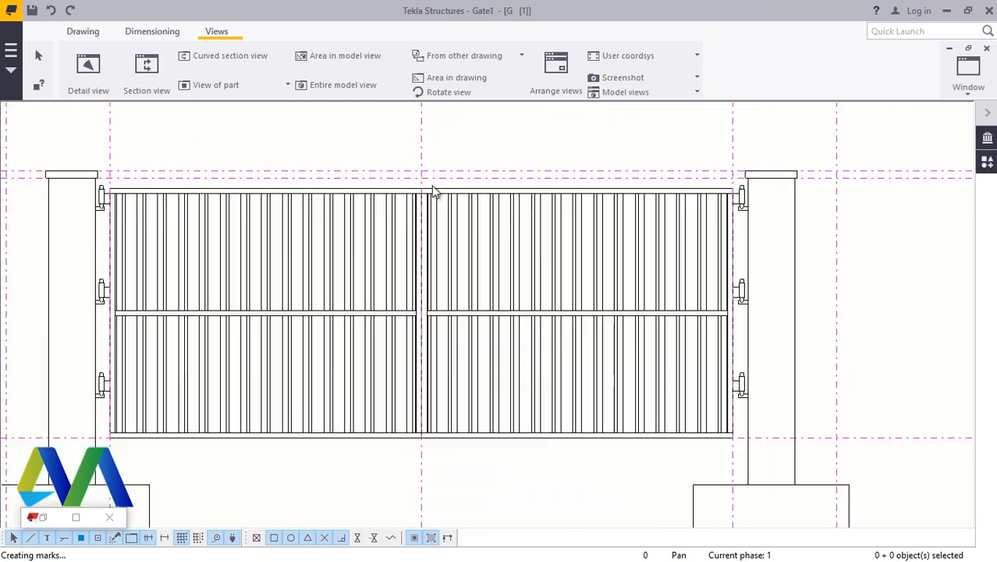
scroll(772, 310, "up", 1)
scroll(765, 301, "up", 3)
scroll(757, 287, "down", 3)
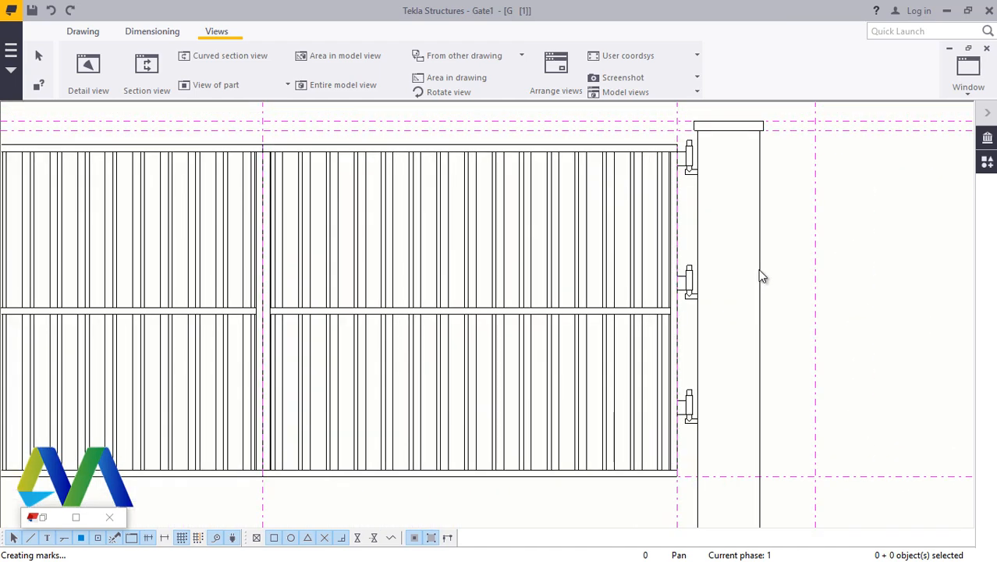
Turn on the center line for the column between grids 4 and 5 in section view A-A
scroll(762, 276, "down", 2)
right_click(766, 307)
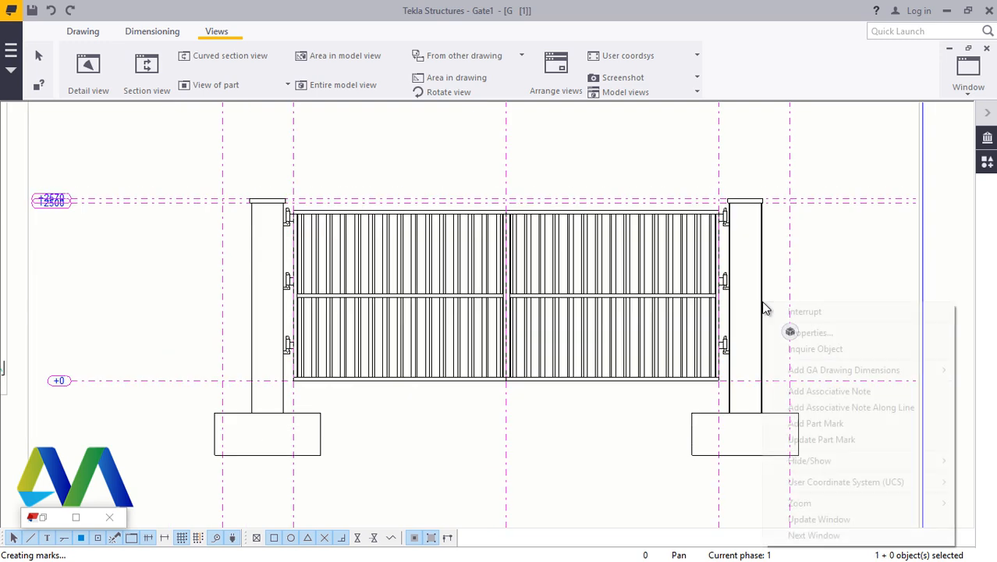
left_click(824, 333)
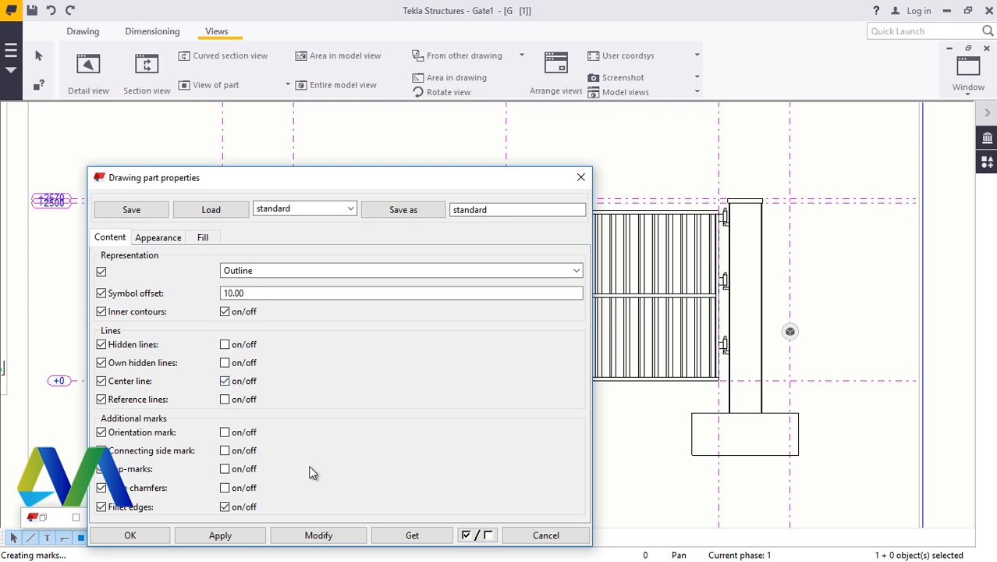
left_click(319, 536)
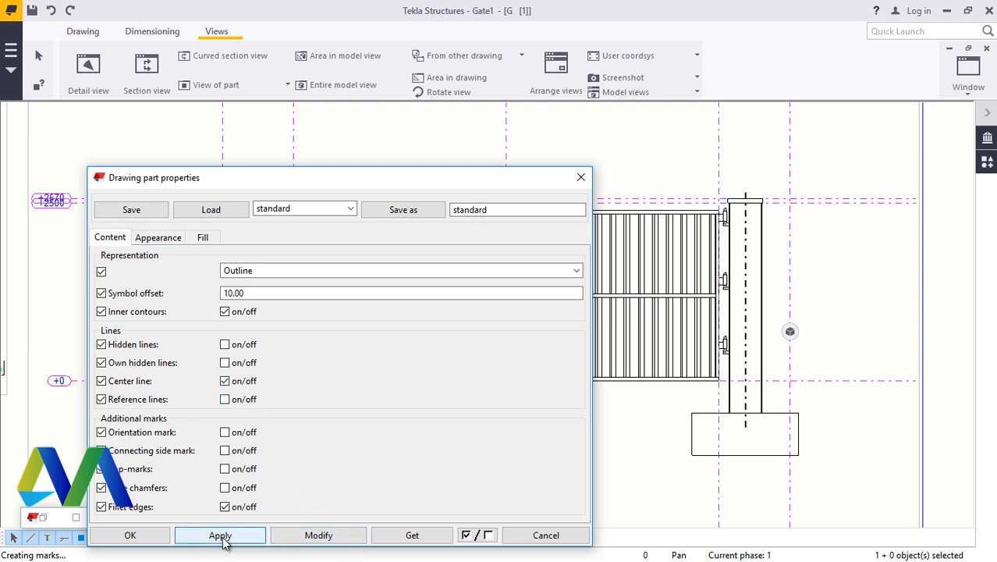
left_click(129, 535)
scroll(742, 249, "up", 3)
scroll(761, 278, "down", 4)
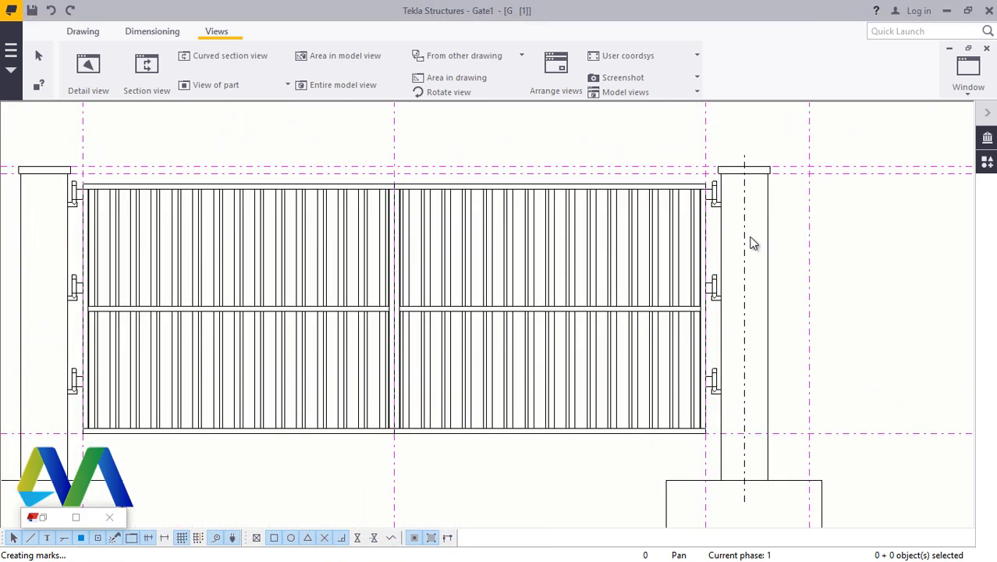
Turn on the center line for the column between grids 1 and 2 in section view A-A
scroll(305, 266, "up", 4)
left_click(295, 260)
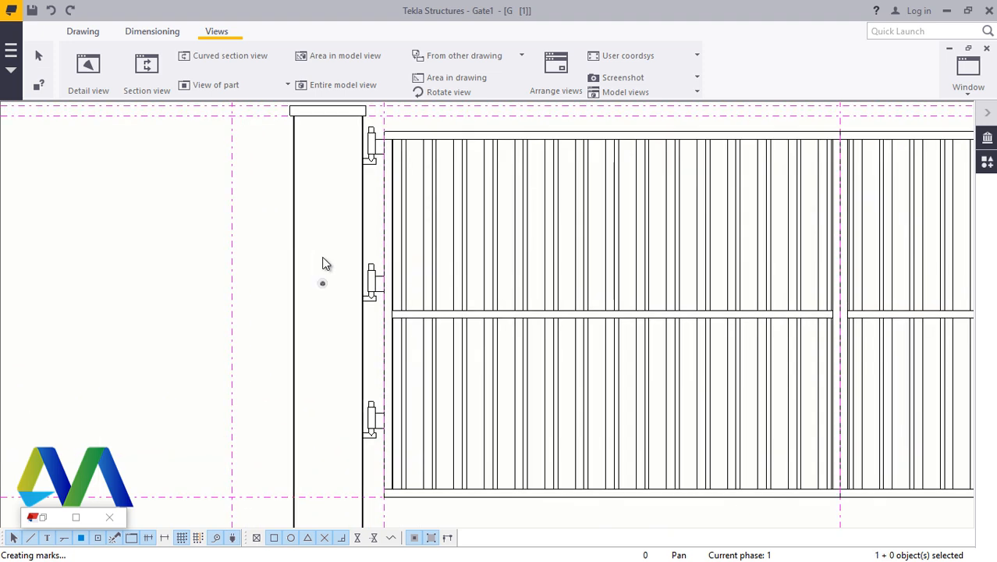
double_click(325, 264)
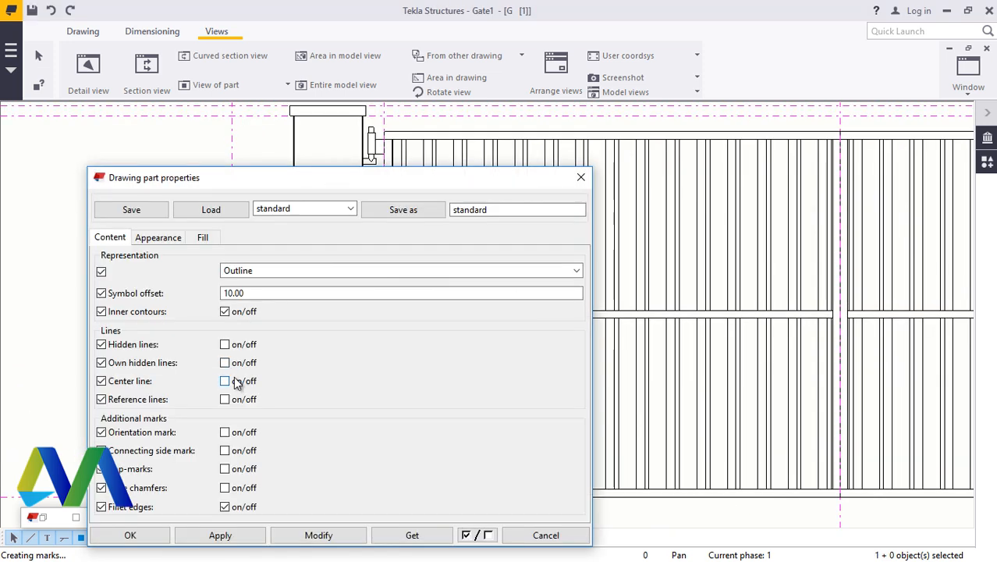
left_click(152, 536)
left_click(154, 253)
scroll(273, 312, "down", 2)
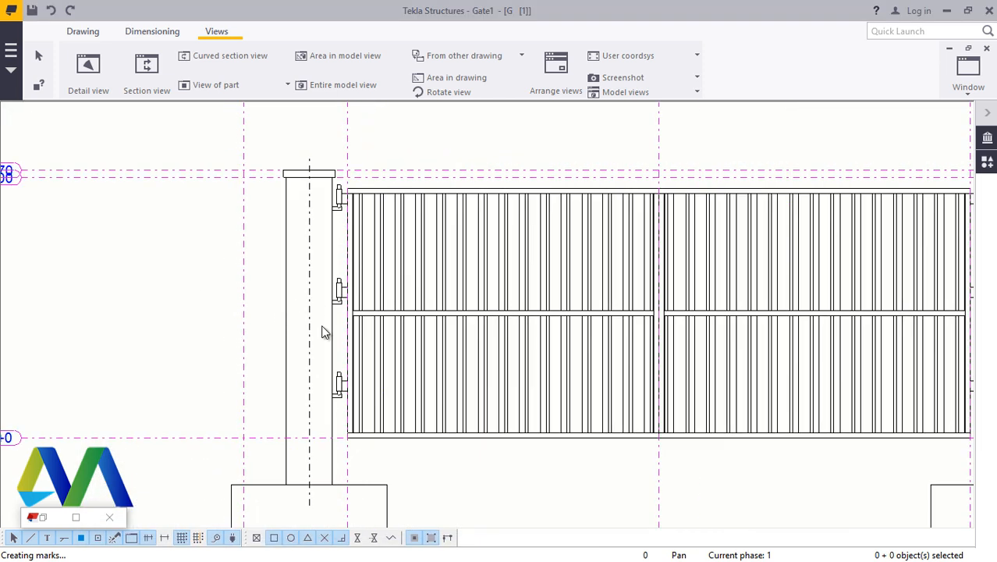
scroll(292, 216, "up", 3)
scroll(290, 204, "up", 2)
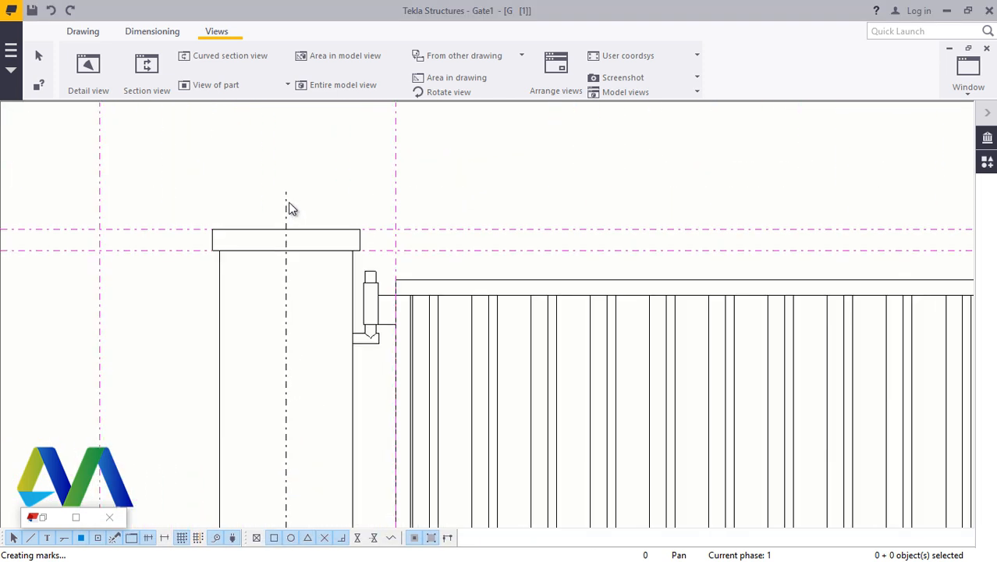
scroll(290, 202, "down", 2)
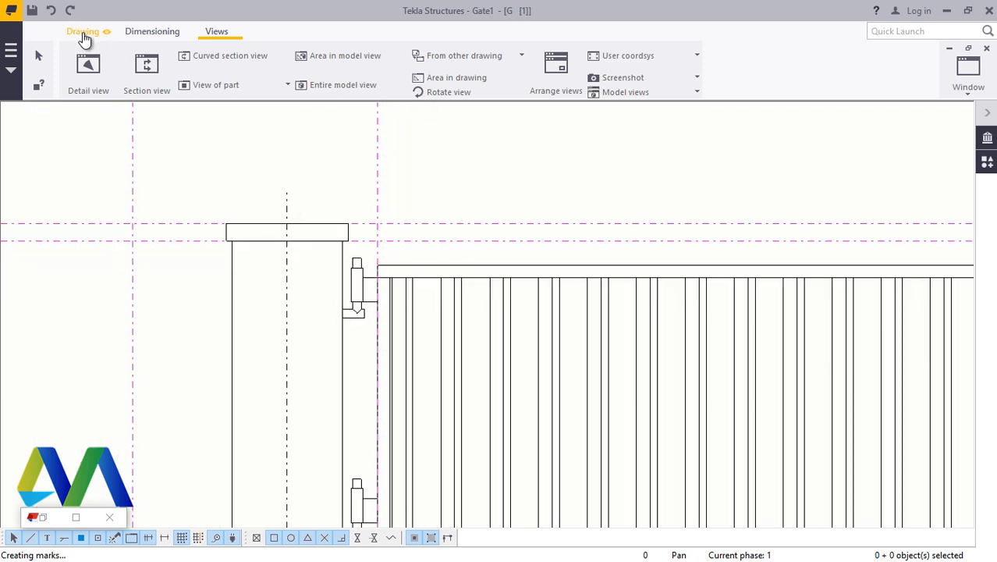
Add a horizontal dimension between the two column center lines, placed above the column tops in section A-A
left_click(151, 33)
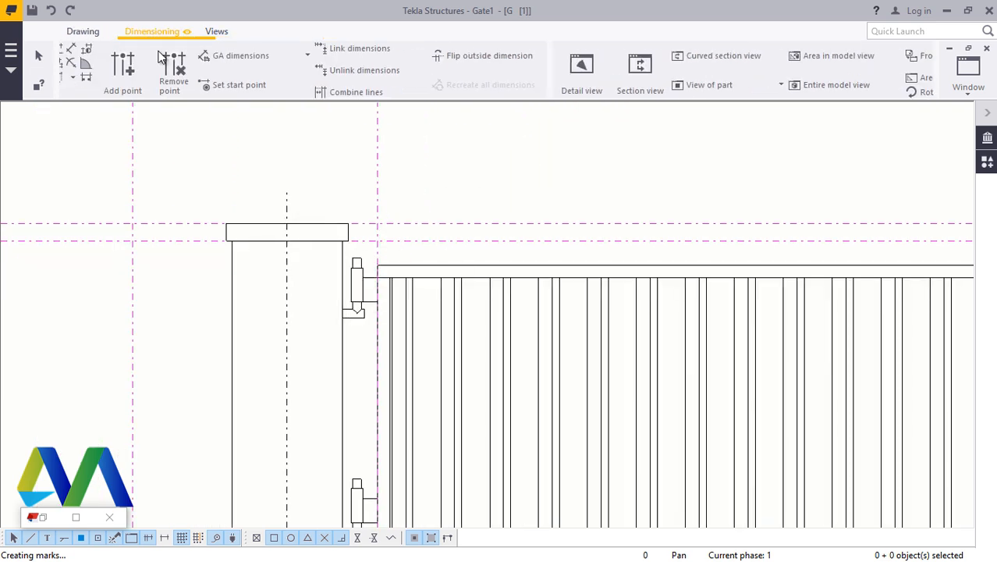
left_click(89, 78)
scroll(328, 218, "up", 3)
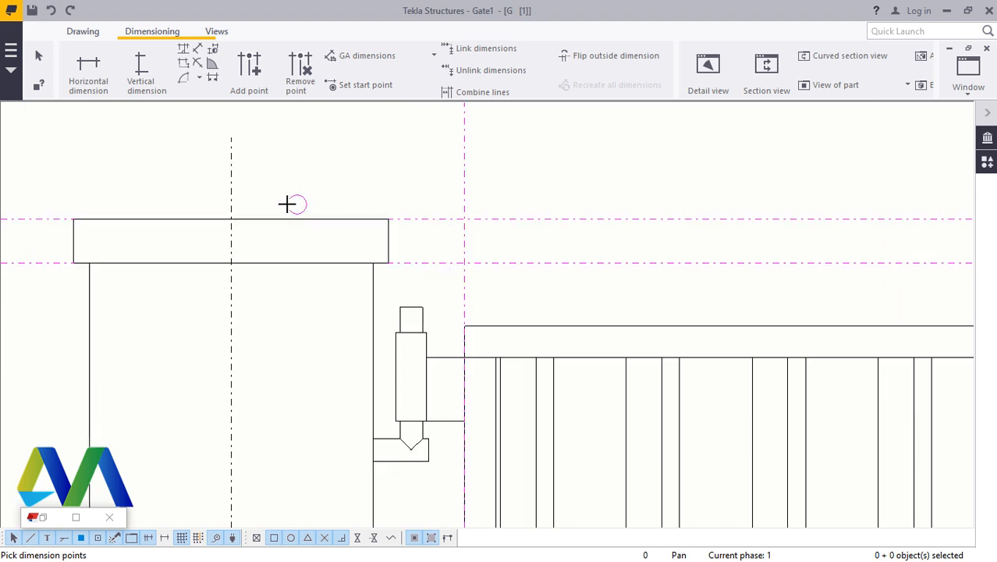
scroll(224, 217, "down", 5)
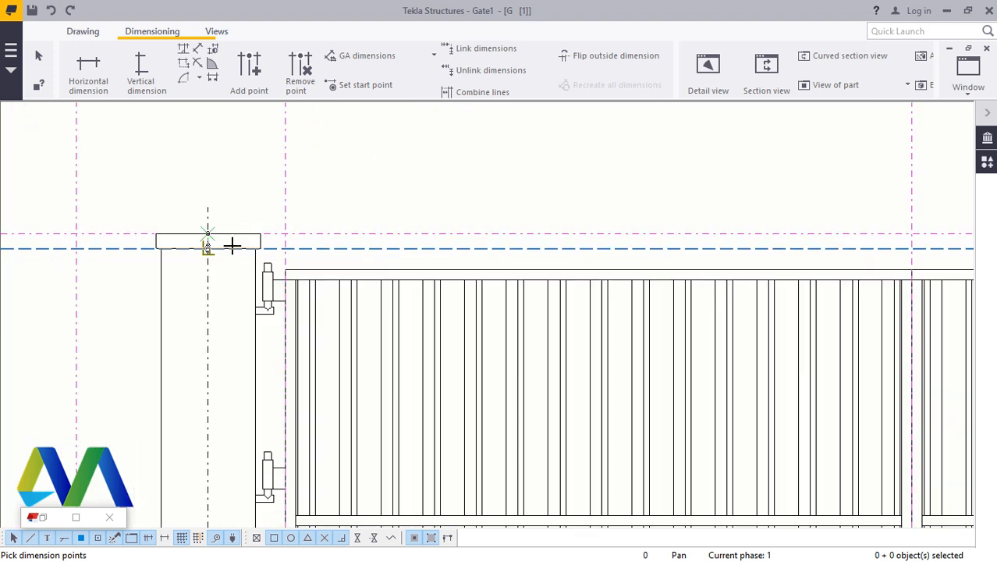
scroll(683, 238, "up", 5)
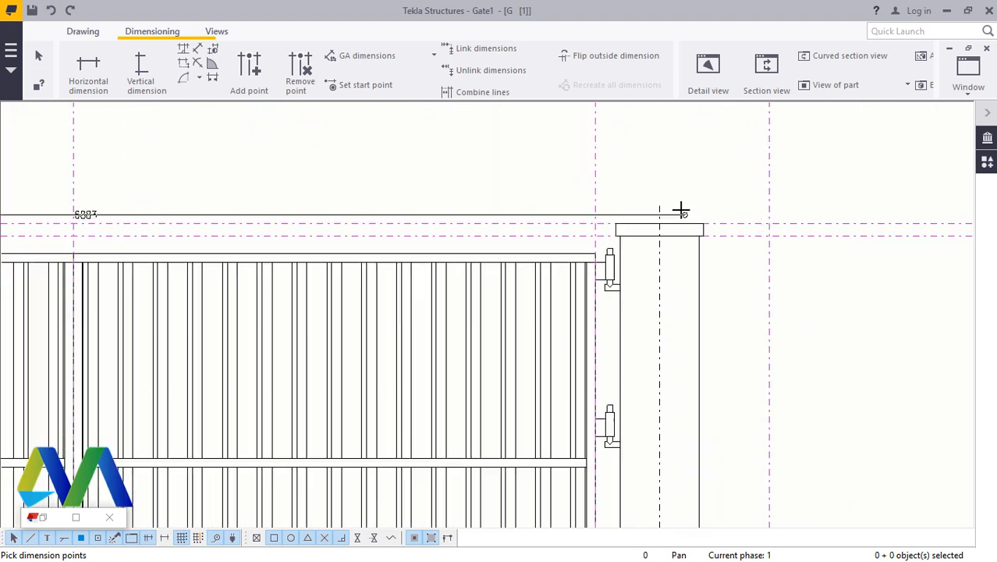
left_click(650, 230)
scroll(726, 271, "down", 5)
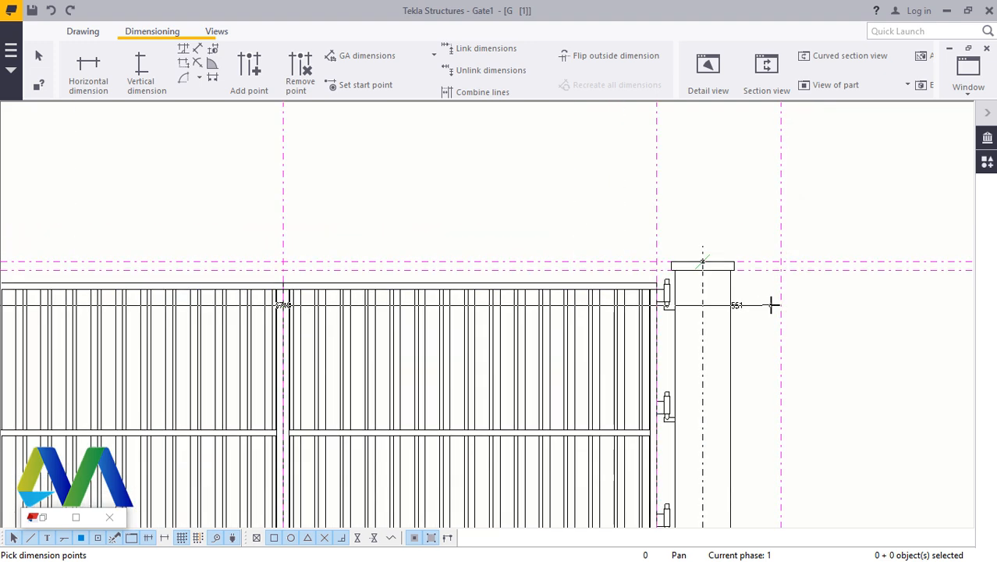
scroll(393, 303, "up", 5)
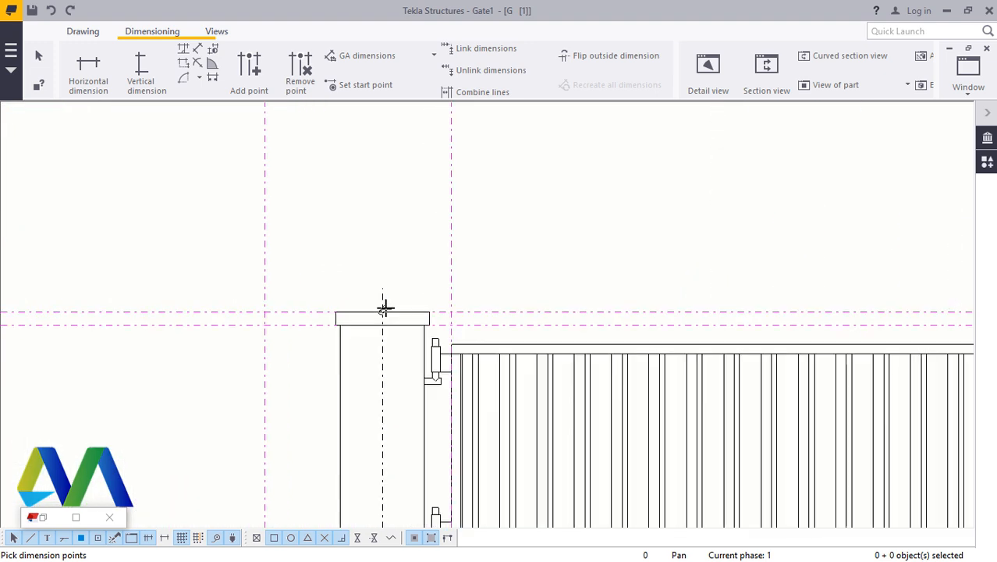
left_click(377, 316)
right_click(310, 216)
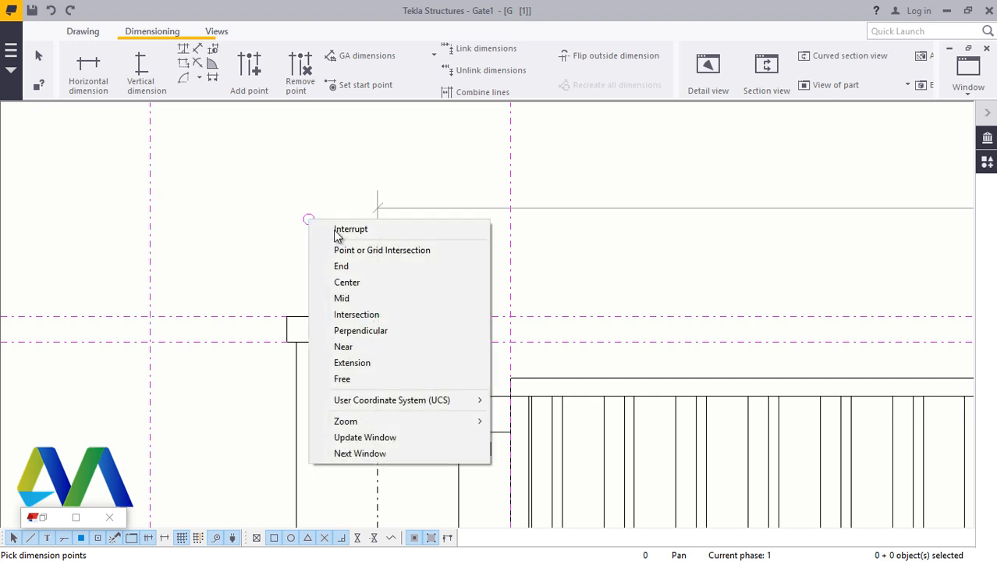
left_click(320, 226)
scroll(223, 281, "down", 2)
scroll(262, 263, "down", 3)
In the column spacing dimension's properties, choose black as the text color and Courier New as the font
scroll(550, 234, "up", 8)
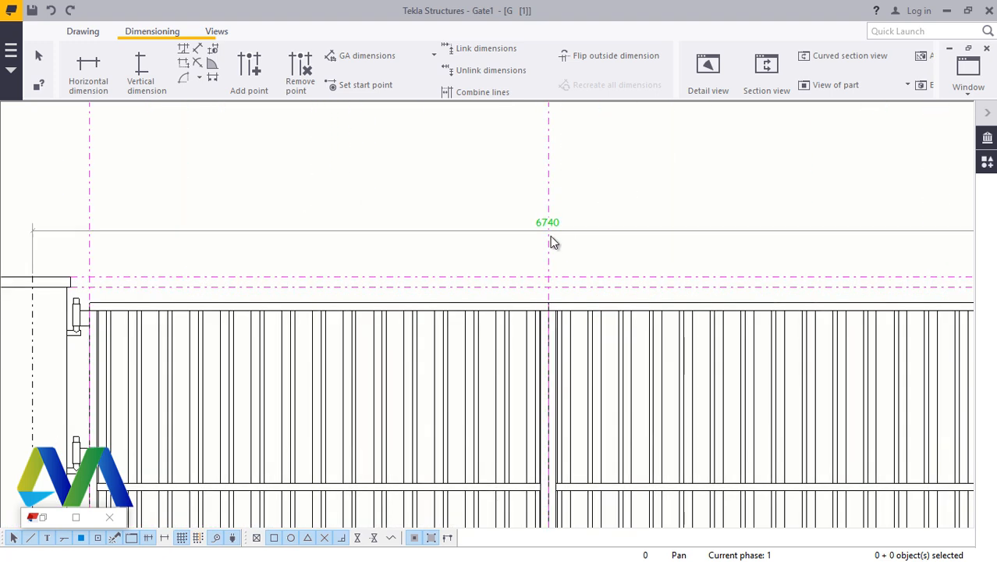
double_click(547, 221)
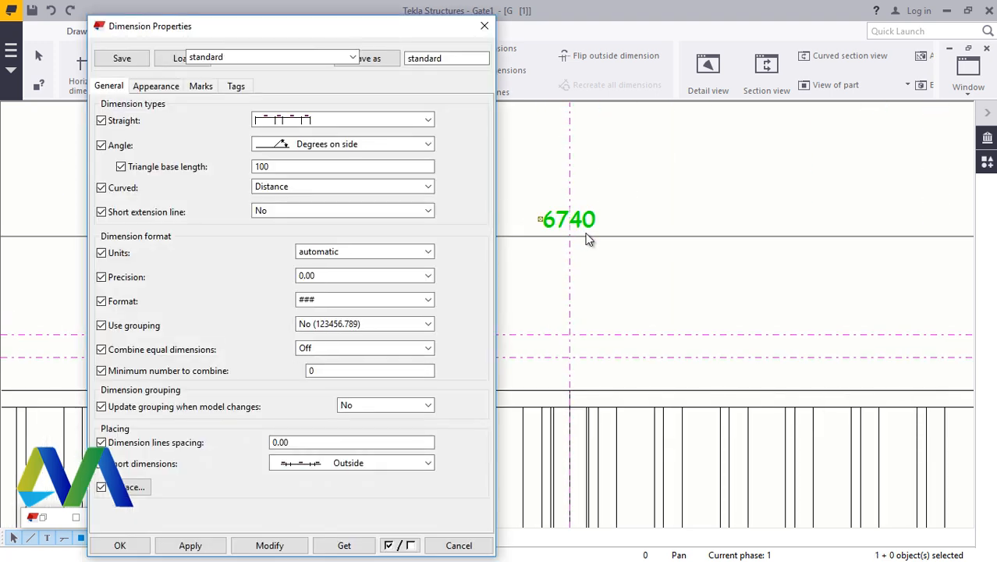
left_click(150, 87)
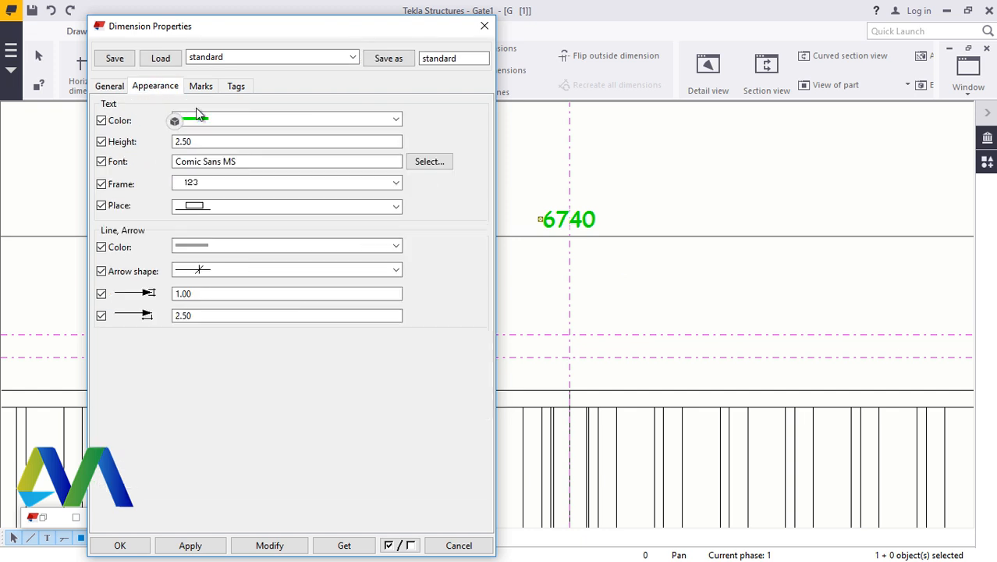
left_click(282, 122)
left_click(215, 143)
left_click(215, 143)
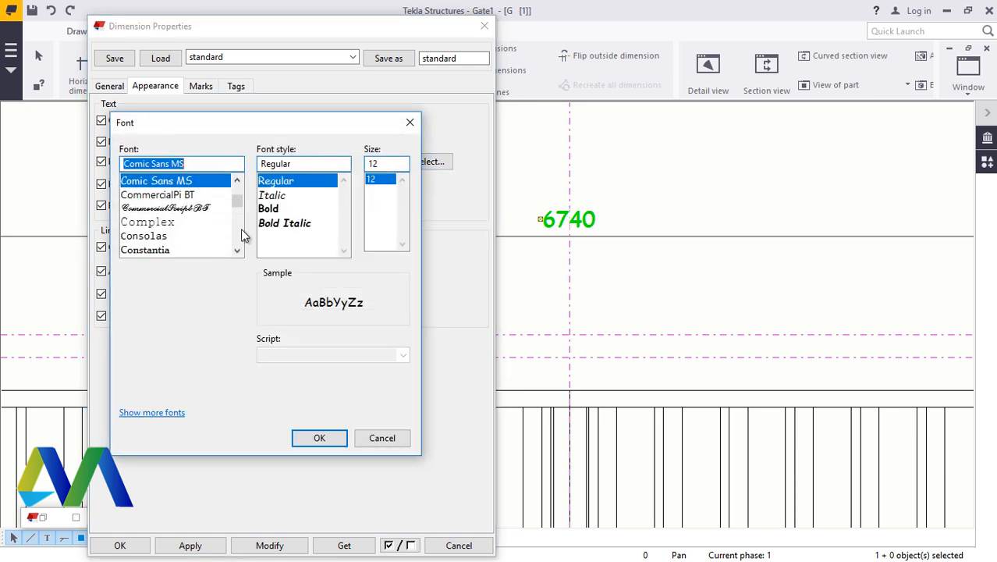
scroll(207, 220, "down", 2)
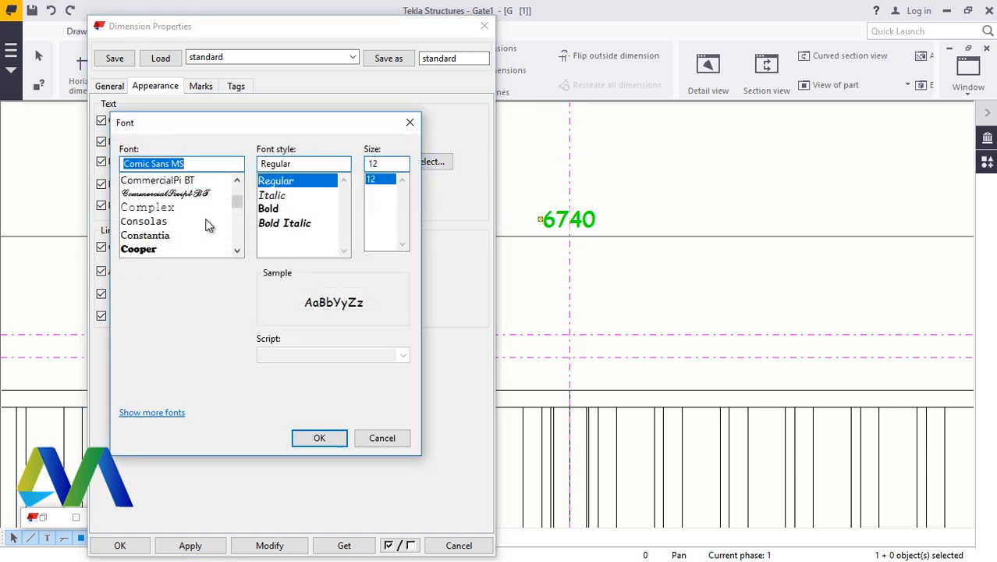
scroll(176, 225, "down", 1)
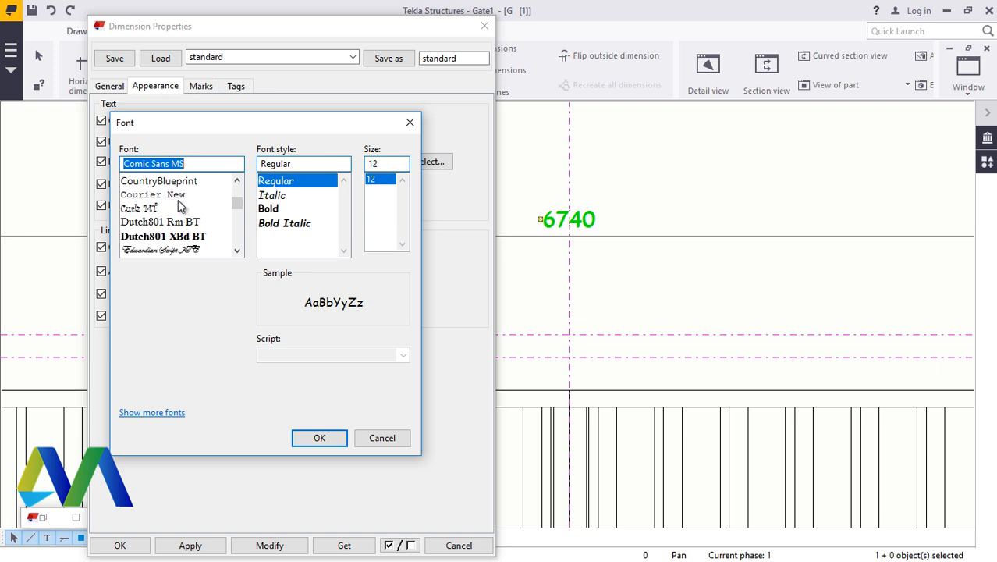
left_click(176, 195)
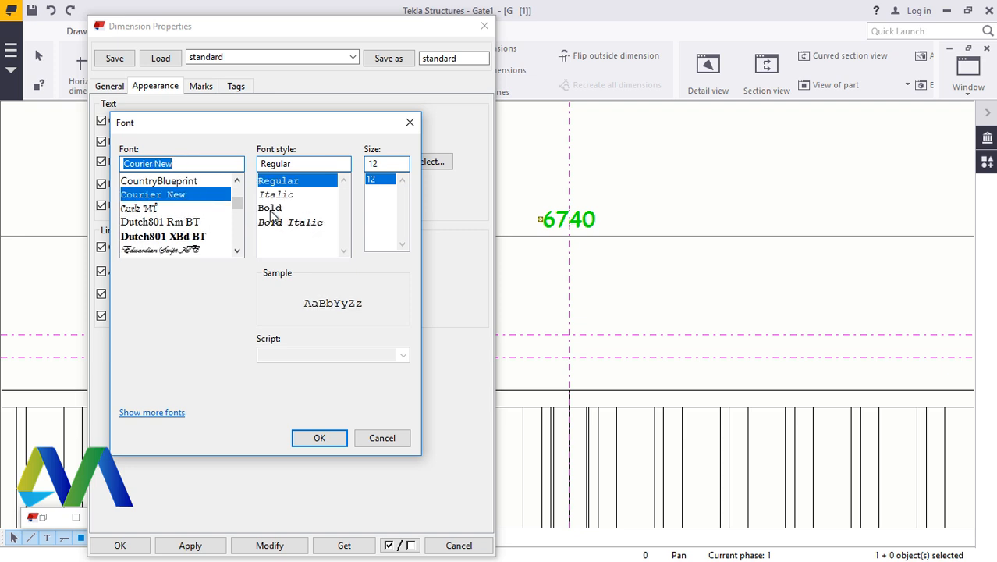
left_click(319, 438)
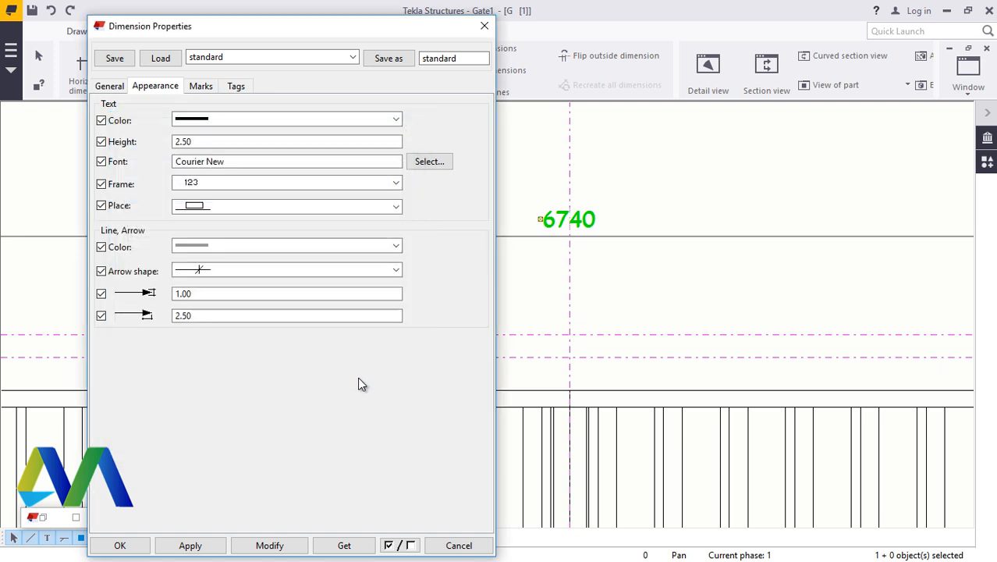
Set the dimension's line and arrow color to black and apply the new appearance to the column spacing dimension
left_click(216, 248)
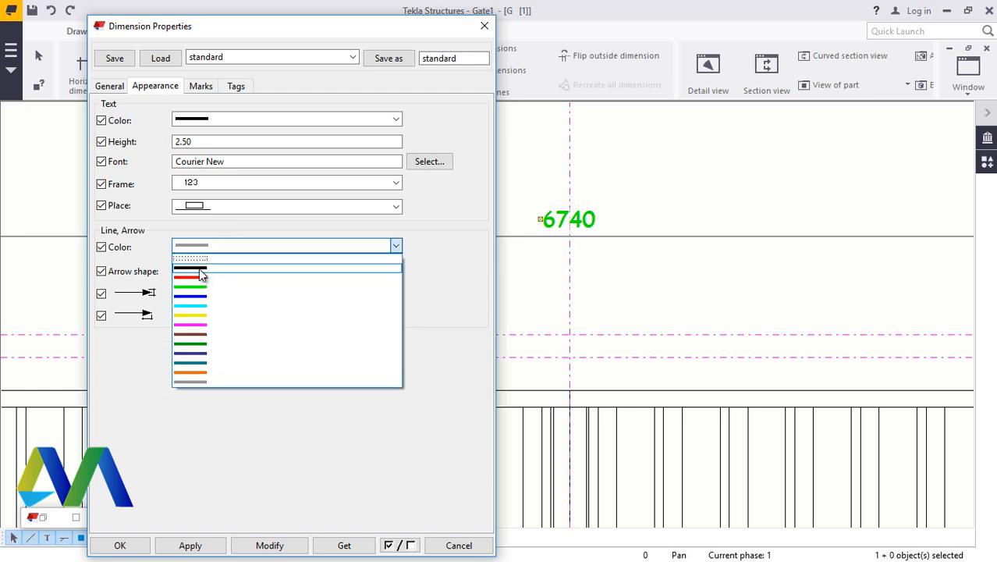
left_click(199, 267)
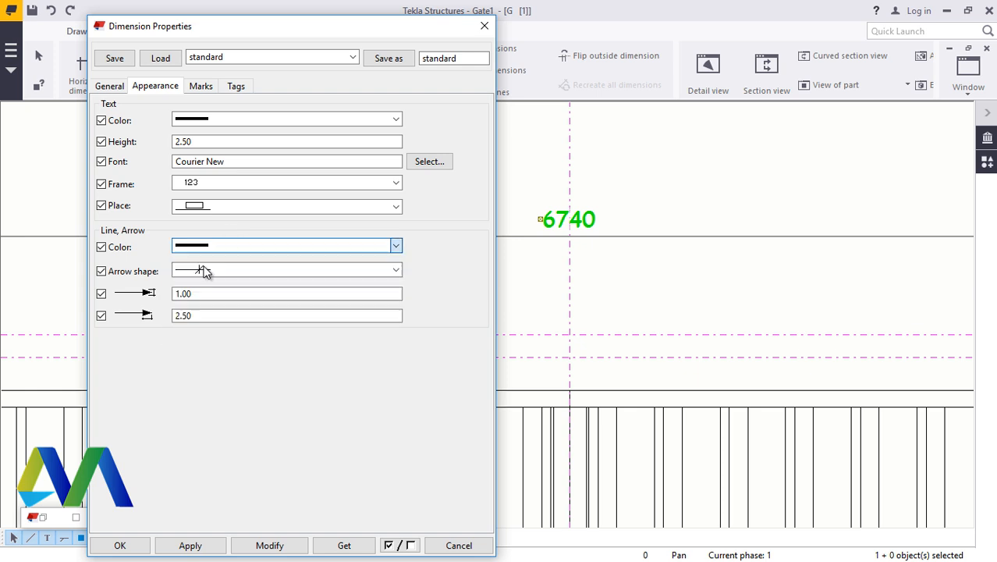
left_click(269, 546)
left_click(120, 546)
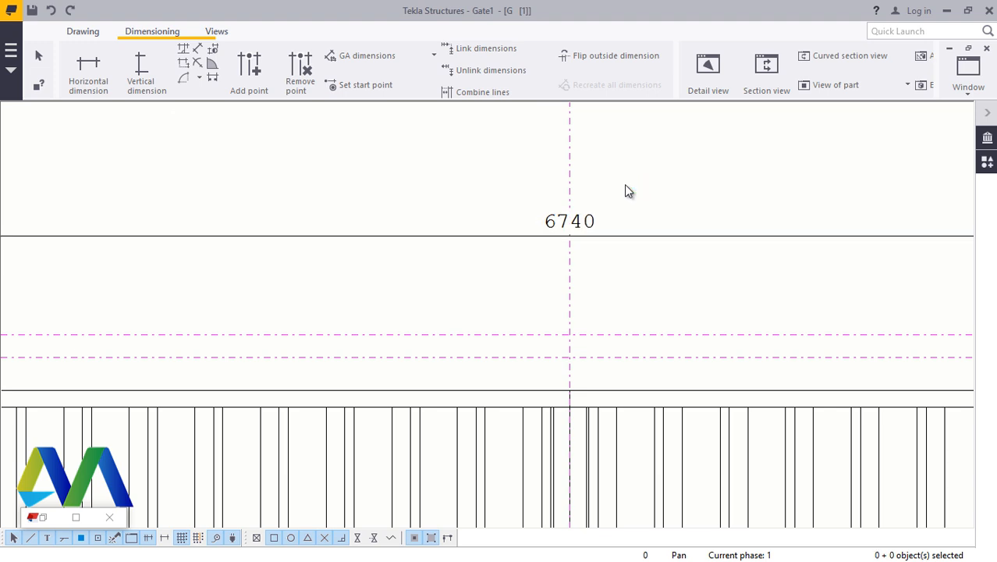
scroll(625, 209, "down", 3)
scroll(640, 219, "down", 2)
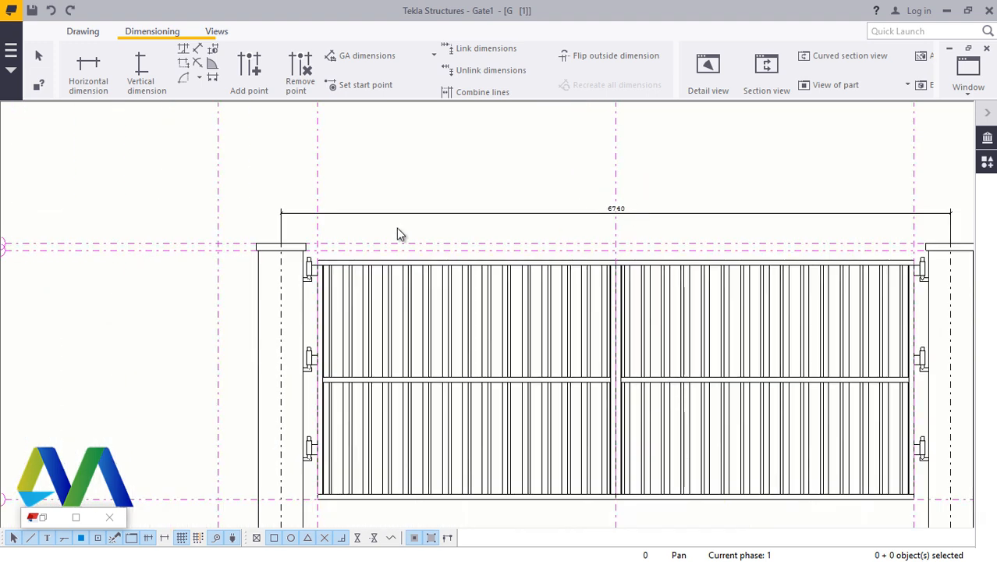
Add a vertical dimension chain in section A-A through the column cap's top, the cap's underside and the foundation's top beside grid 1
scroll(361, 228, "up", 5)
left_click(141, 65)
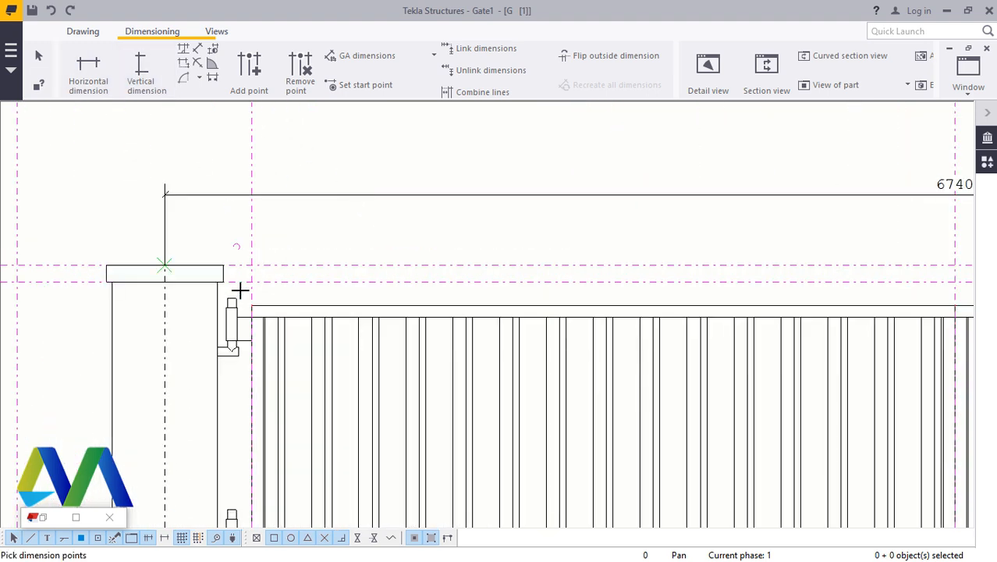
scroll(195, 300, "up", 3)
scroll(482, 277, "down", 1)
scroll(542, 271, "down", 1)
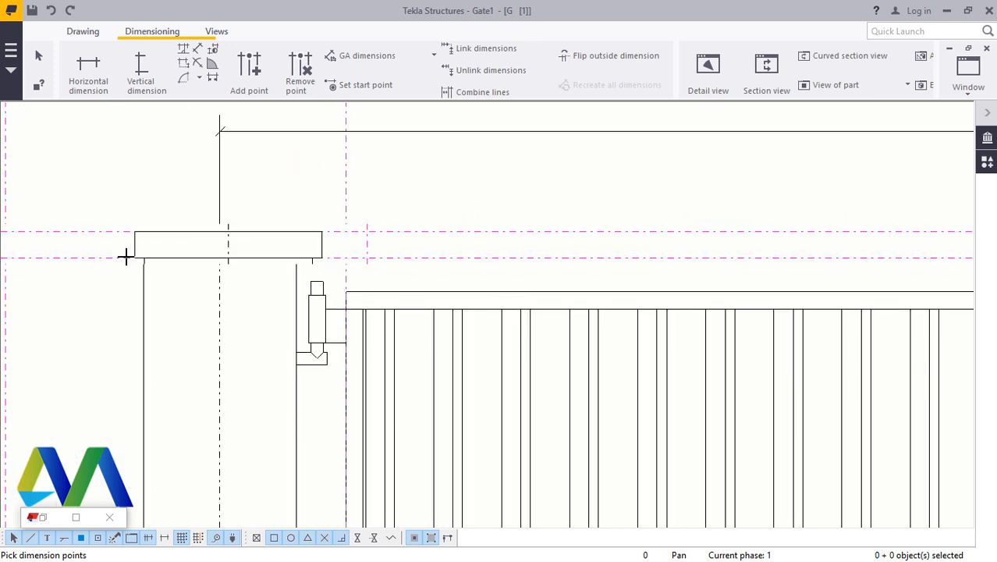
scroll(134, 235, "up", 2)
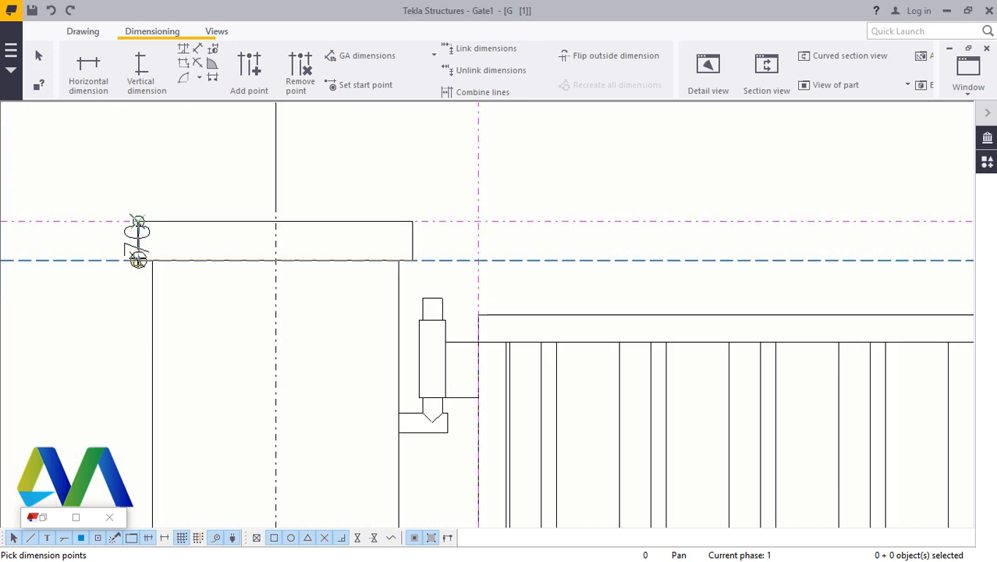
left_click(138, 260)
scroll(215, 166, "down", 5)
scroll(272, 162, "down", 5)
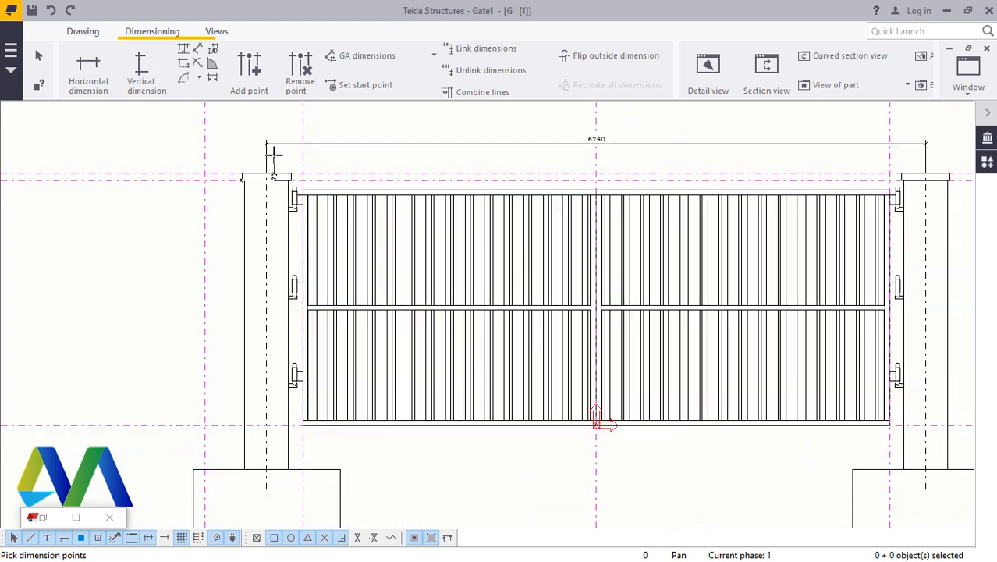
scroll(246, 437, "up", 7)
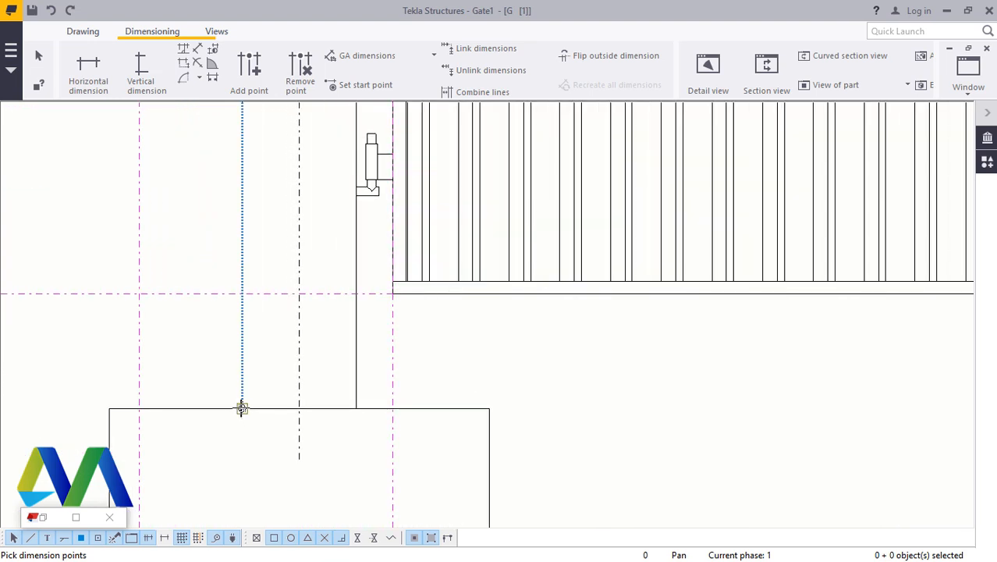
scroll(251, 427, "down", 4)
scroll(223, 278, "down", 2)
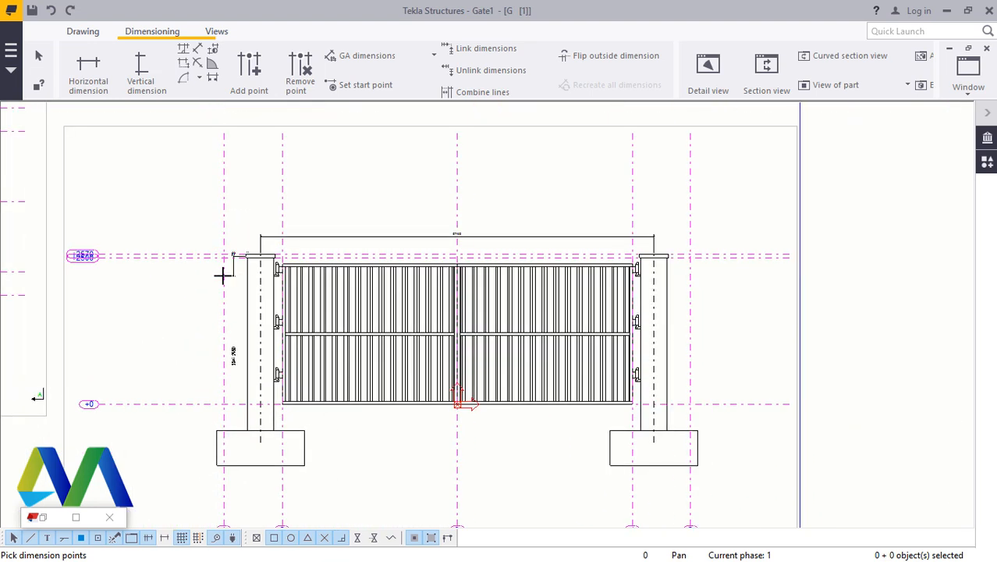
scroll(234, 250, "up", 8)
scroll(289, 222, "up", 5)
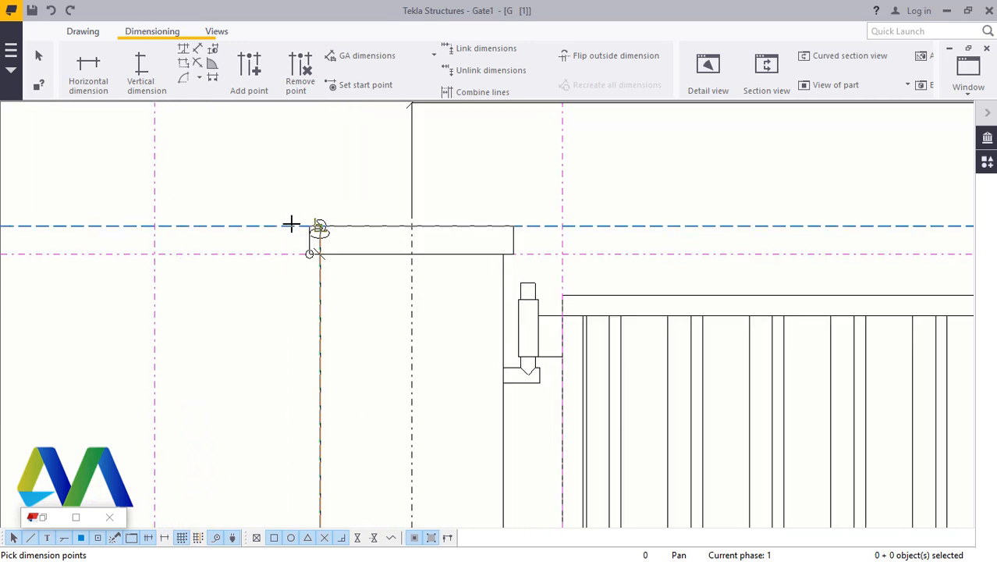
left_click(327, 226)
left_click(328, 281)
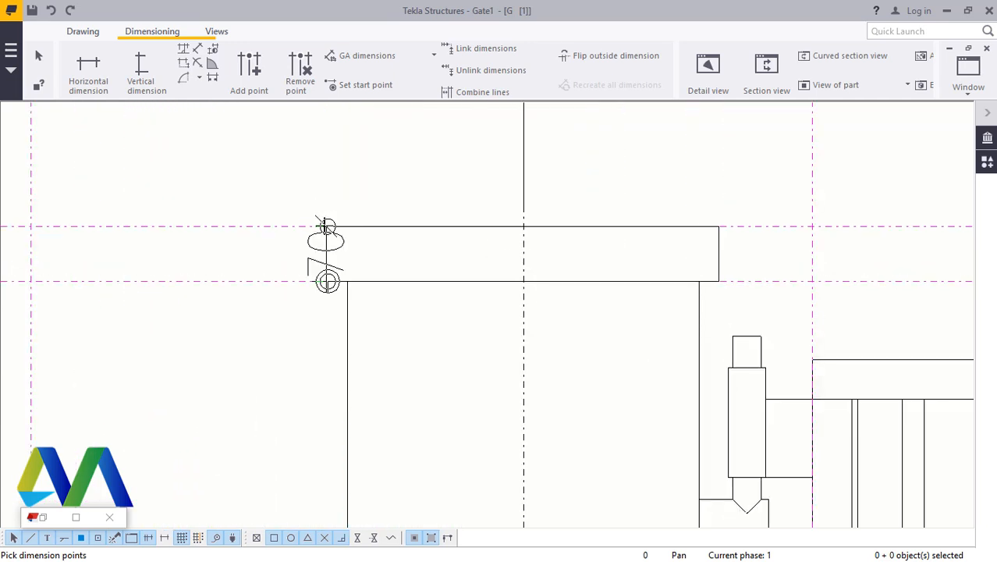
middle_click(327, 280)
right_click(261, 193)
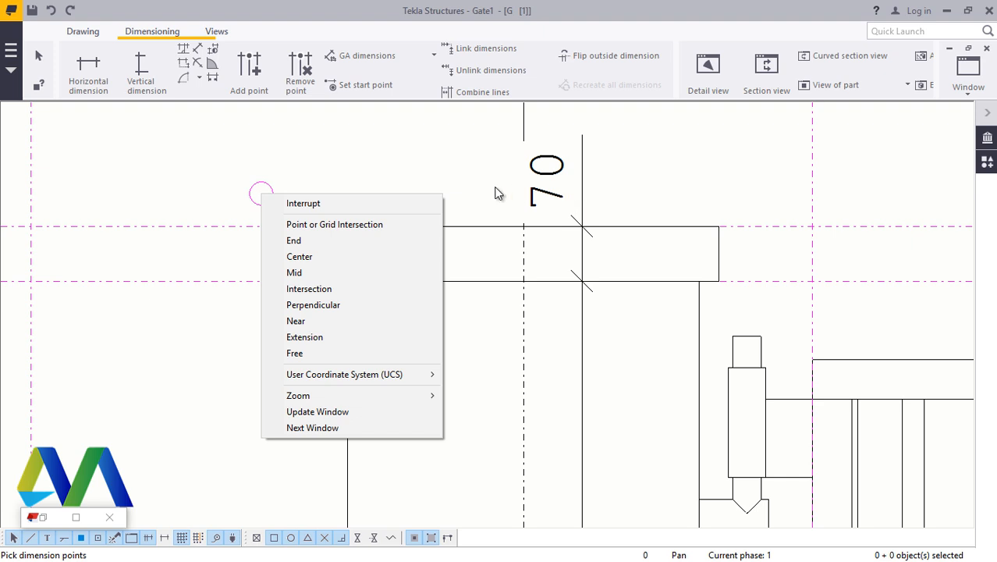
left_click(360, 205)
Move the vertical dimension chain off the column cap to the outer side of the column near grid 1
left_click(582, 194)
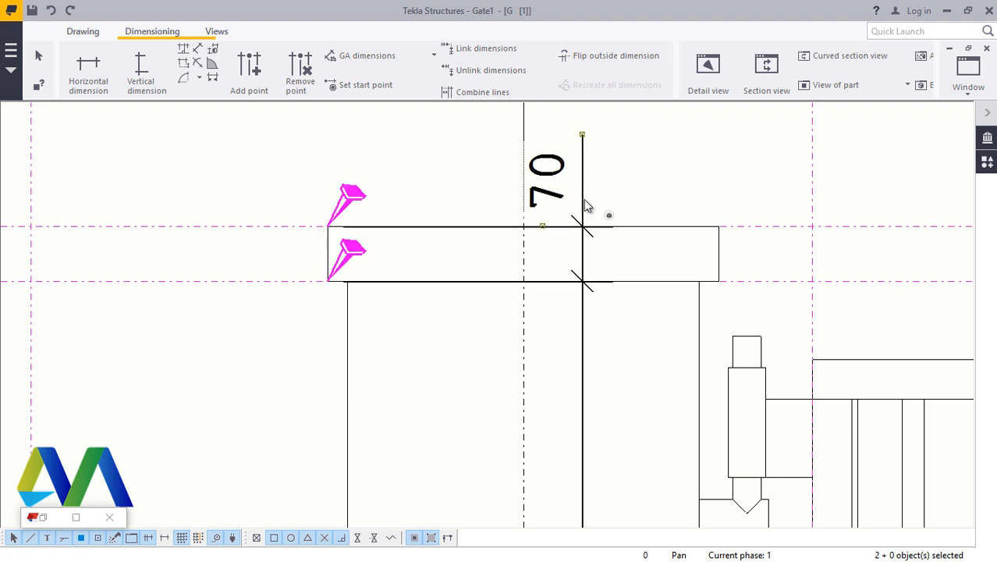
left_click_drag(584, 199, 208, 191)
left_click(243, 209)
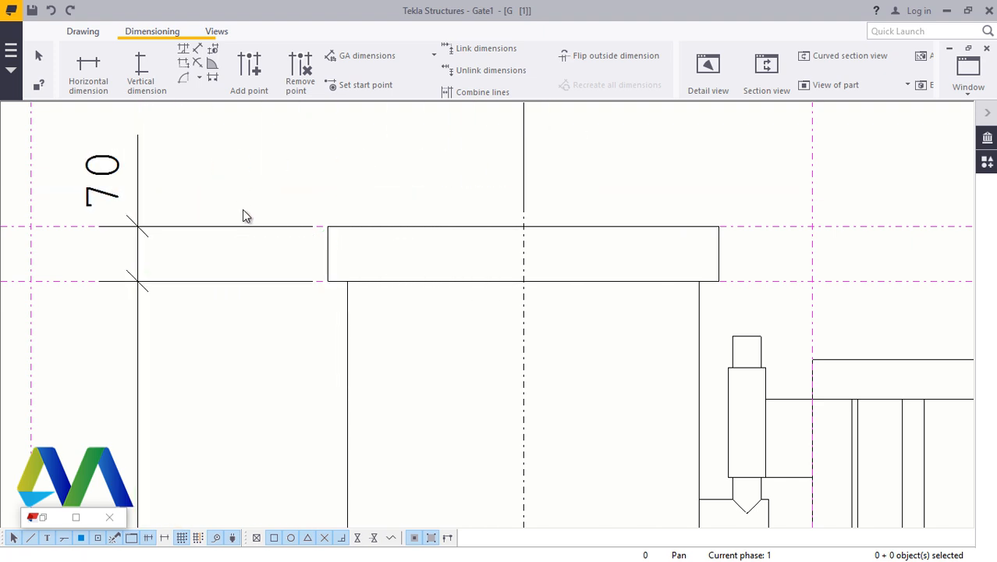
scroll(244, 212, "down", 5)
scroll(209, 227, "down", 3)
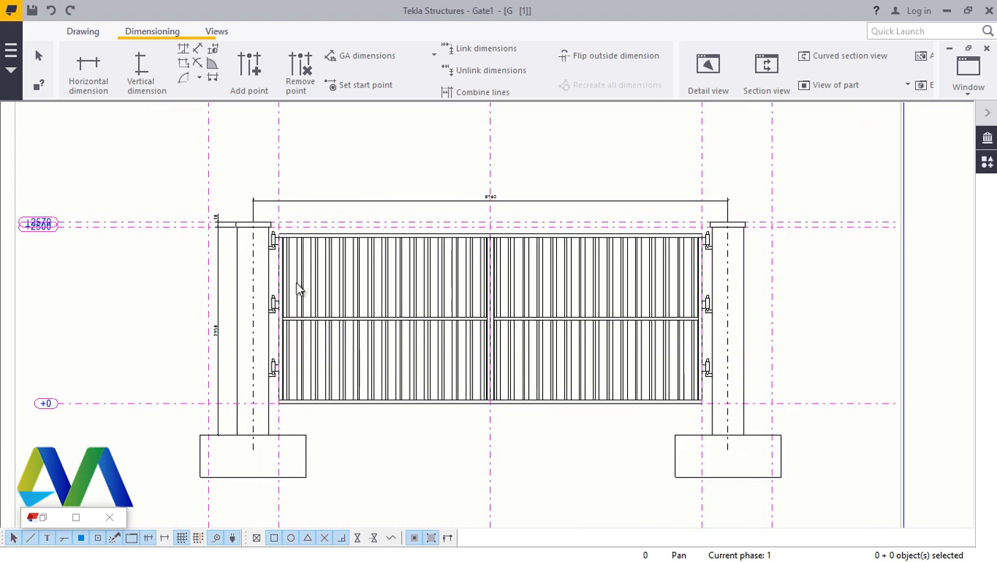
Shift the column spacing dimension line slightly down toward the column caps
scroll(295, 284, "up", 4)
scroll(287, 297, "down", 4)
scroll(488, 203, "up", 5)
scroll(487, 199, "up", 1)
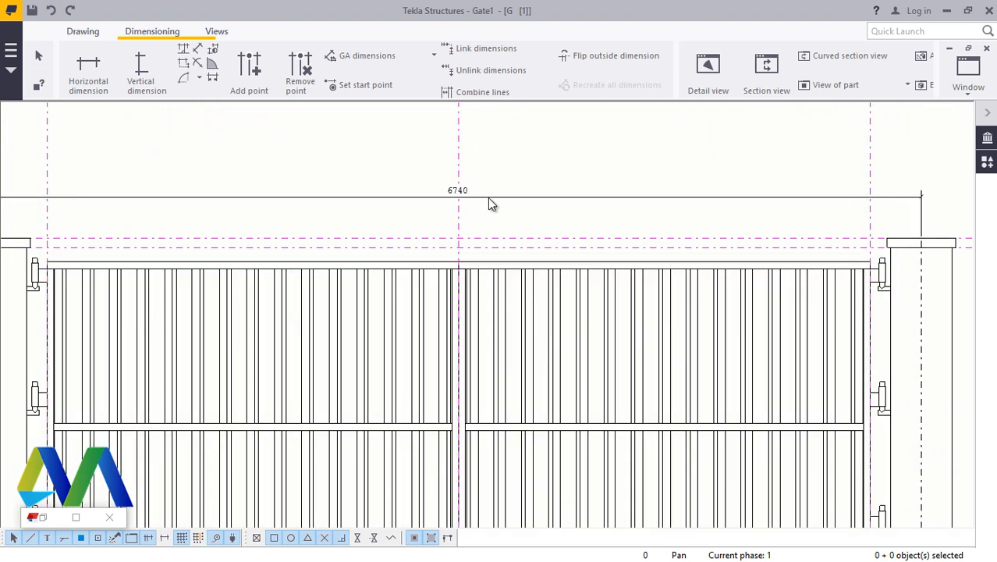
left_click(487, 199)
scroll(491, 202, "up", 2)
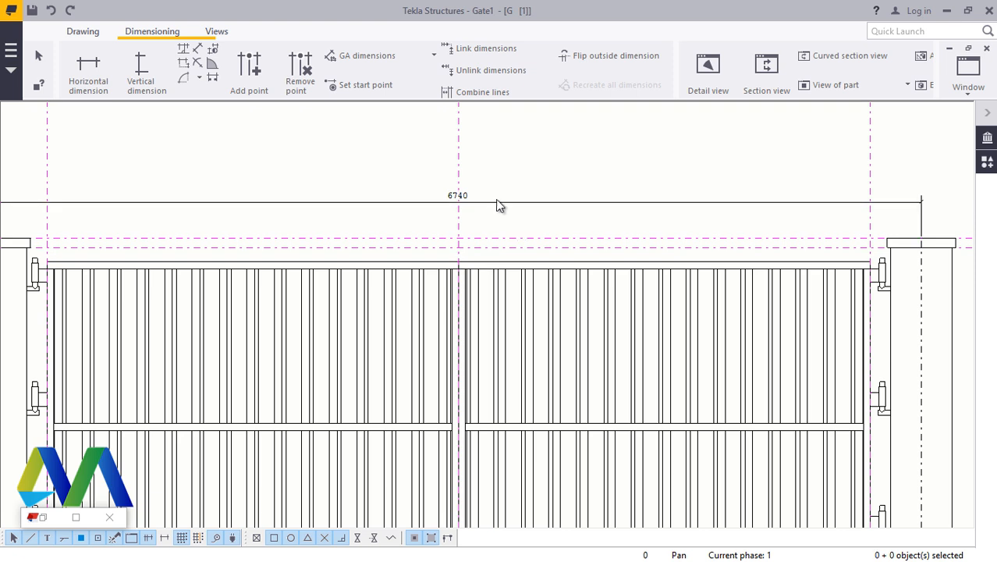
Set the column spacing dimension's text height to 3.50 and apply the change
double_click(489, 201)
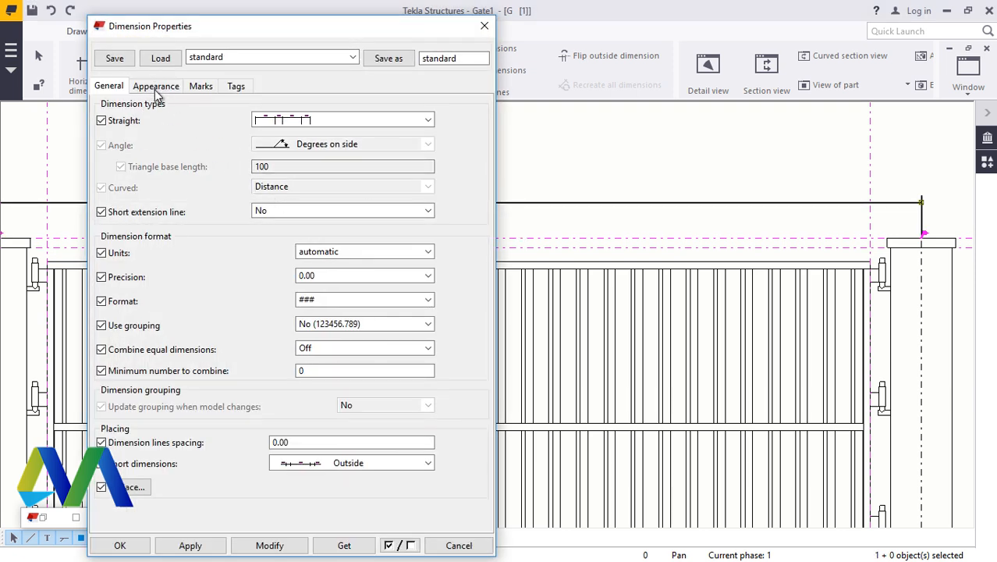
left_click(154, 87)
left_click_drag(195, 141, 163, 142)
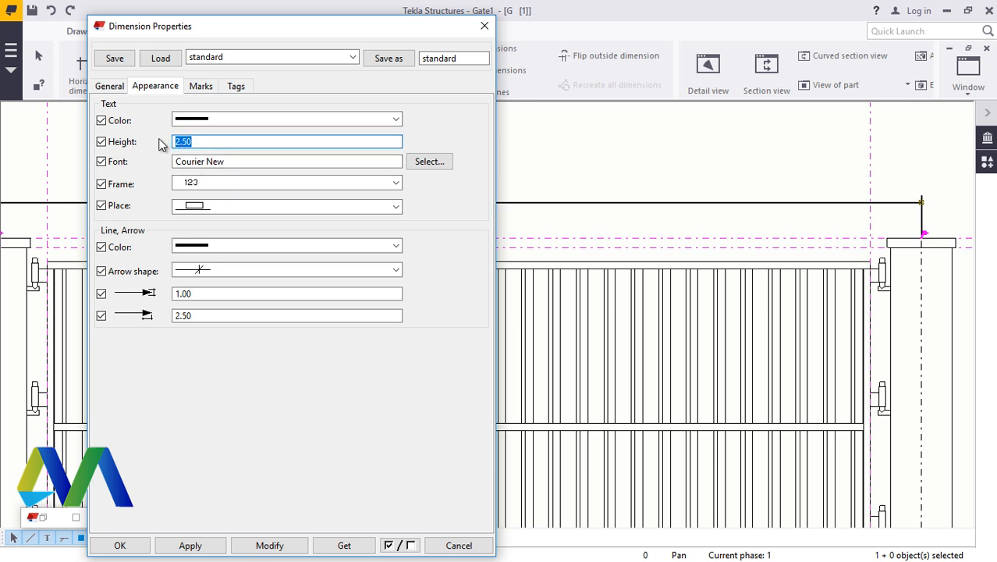
type("3.50")
left_click(190, 545)
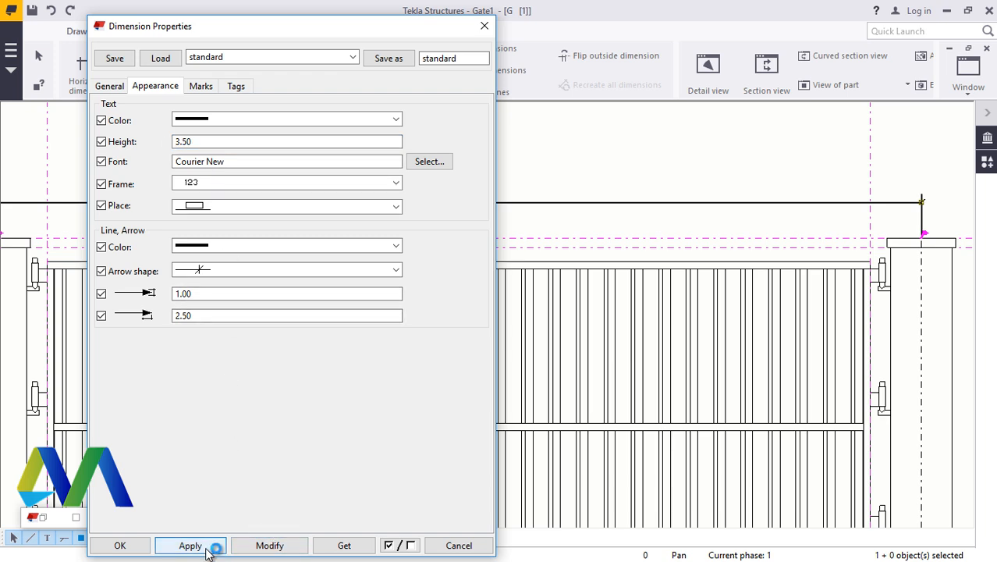
left_click(119, 546)
scroll(554, 160, "down", 2)
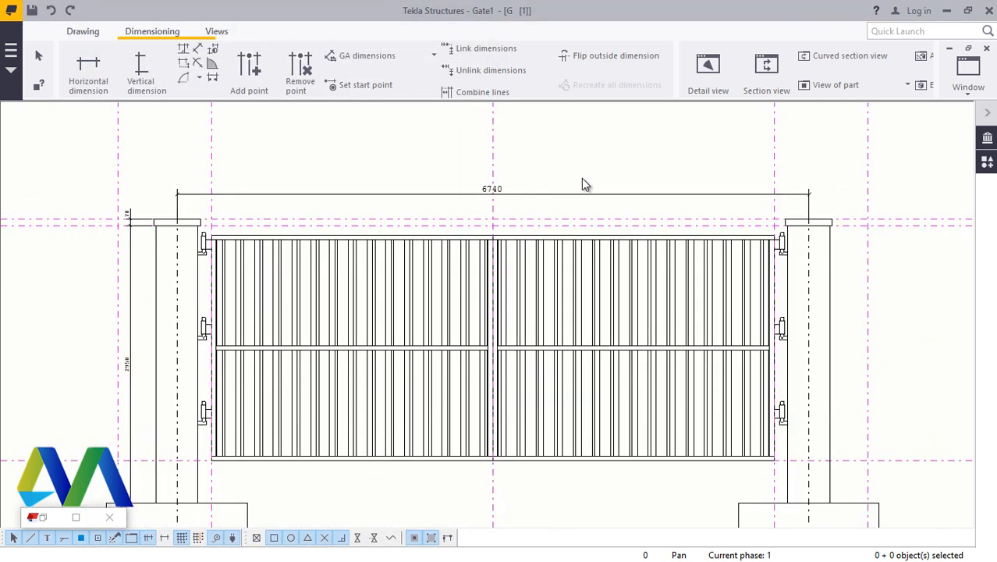
Set the text height of the vertical column dimensions to 3.50 and apply the change
scroll(581, 178, "down", 1)
scroll(250, 328, "up", 5)
left_click(243, 336)
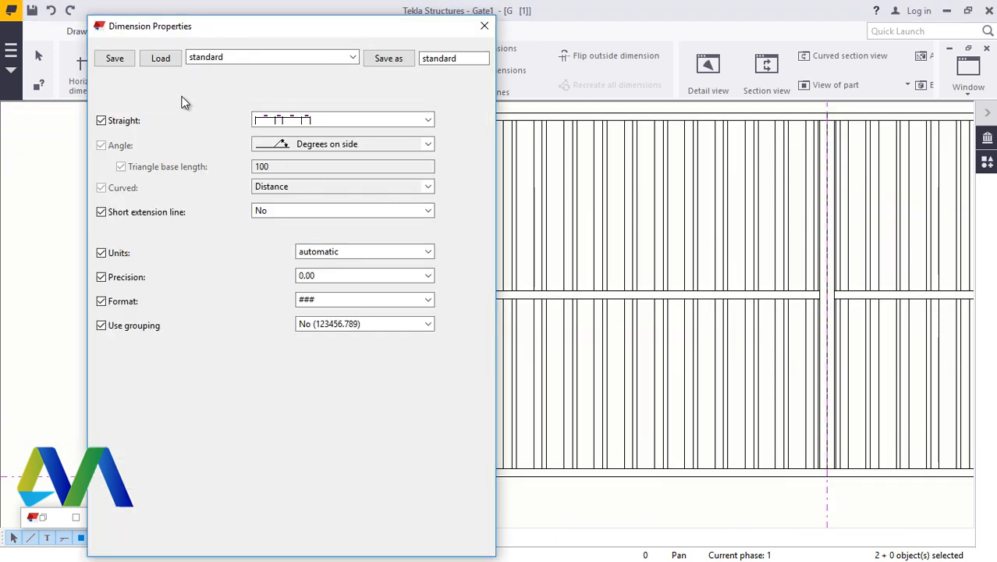
left_click(155, 85)
left_click_drag(219, 142, 143, 147)
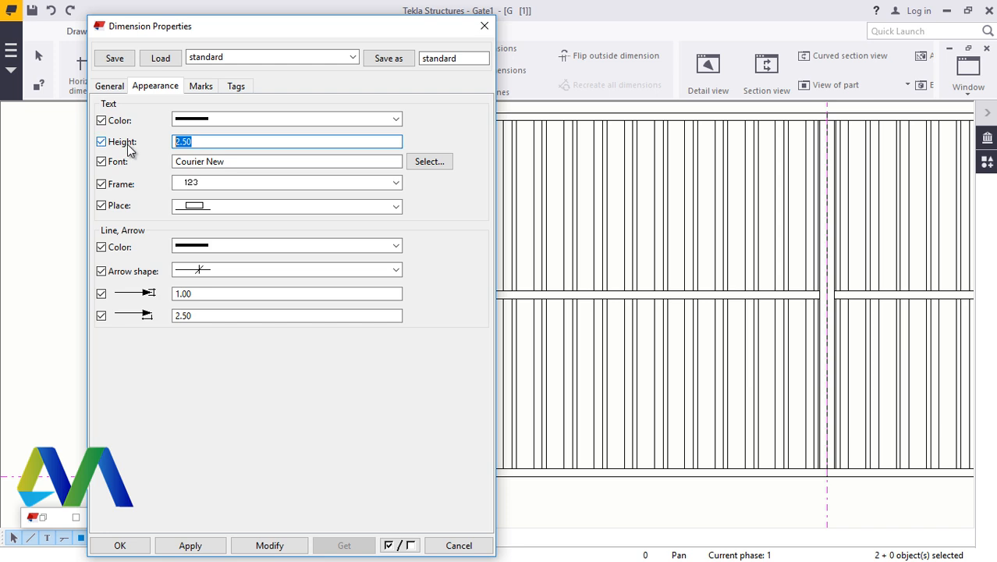
type("3.5")
left_click(269, 545)
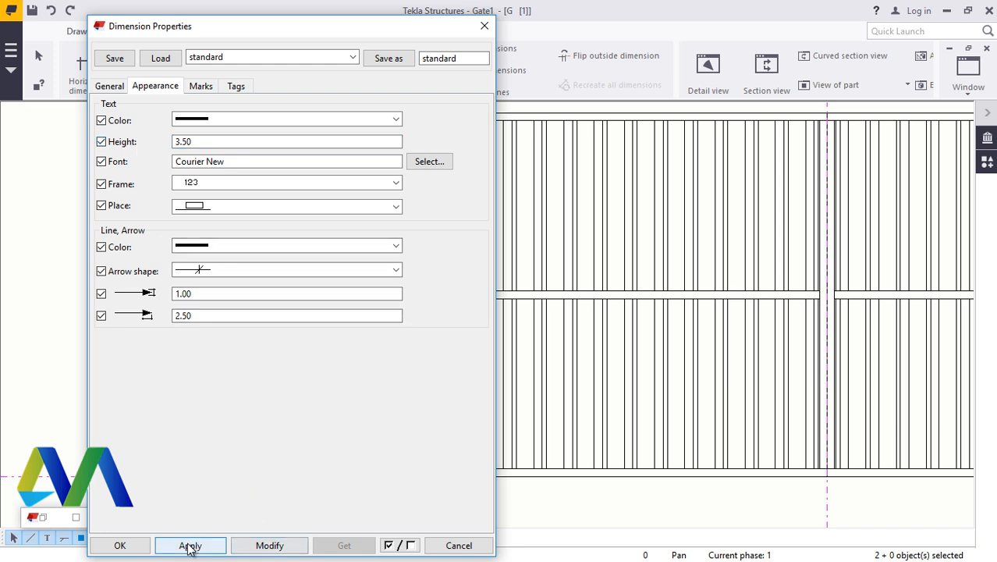
left_click(139, 549)
scroll(290, 226, "down", 3)
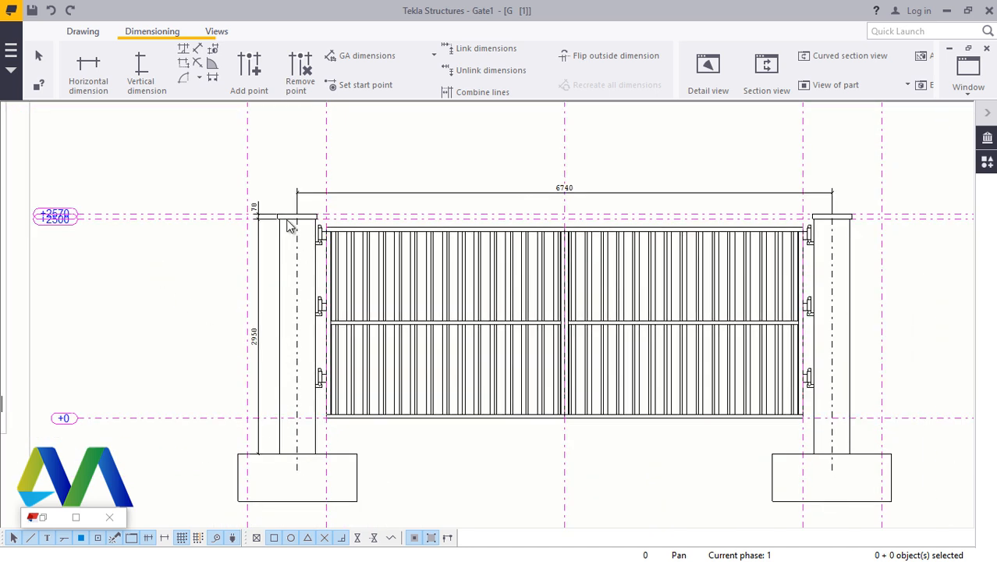
Examine the dimensioned section A-A and the upper hinge between the gate leaf and the column near grid 4
scroll(289, 222, "up", 4)
scroll(175, 244, "down", 7)
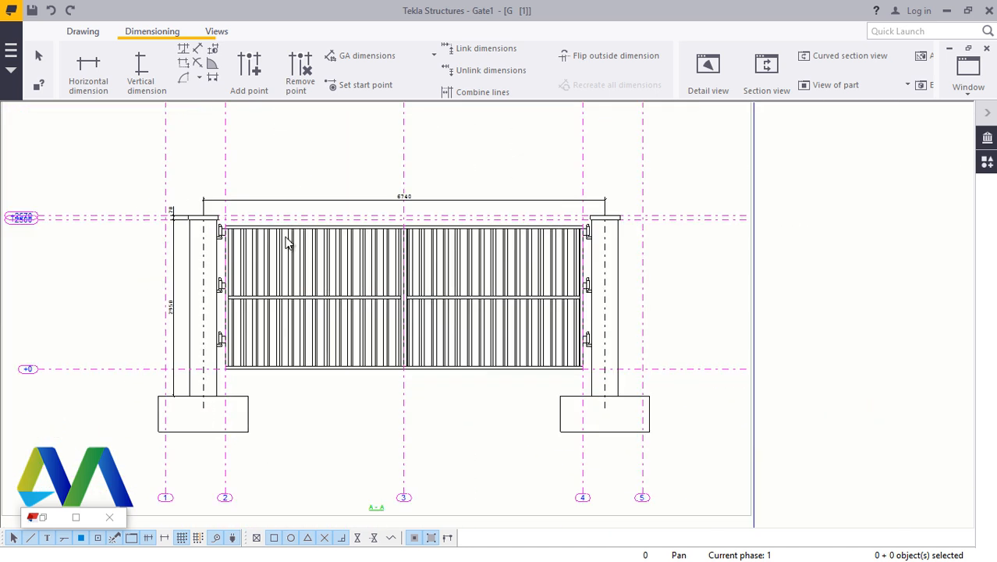
scroll(282, 367, "up", 3)
scroll(719, 240, "down", 2)
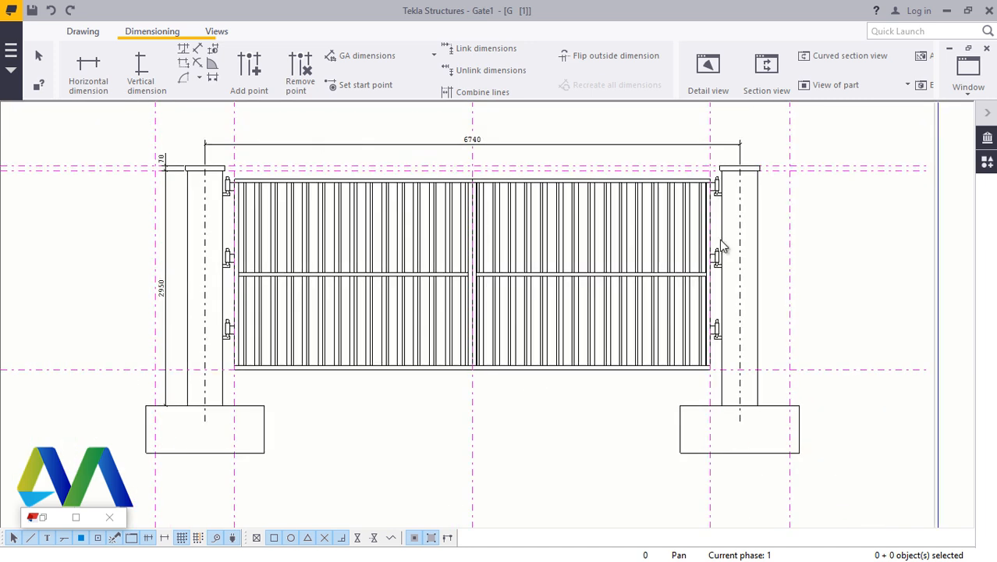
scroll(749, 227, "up", 6)
scroll(747, 232, "up", 5)
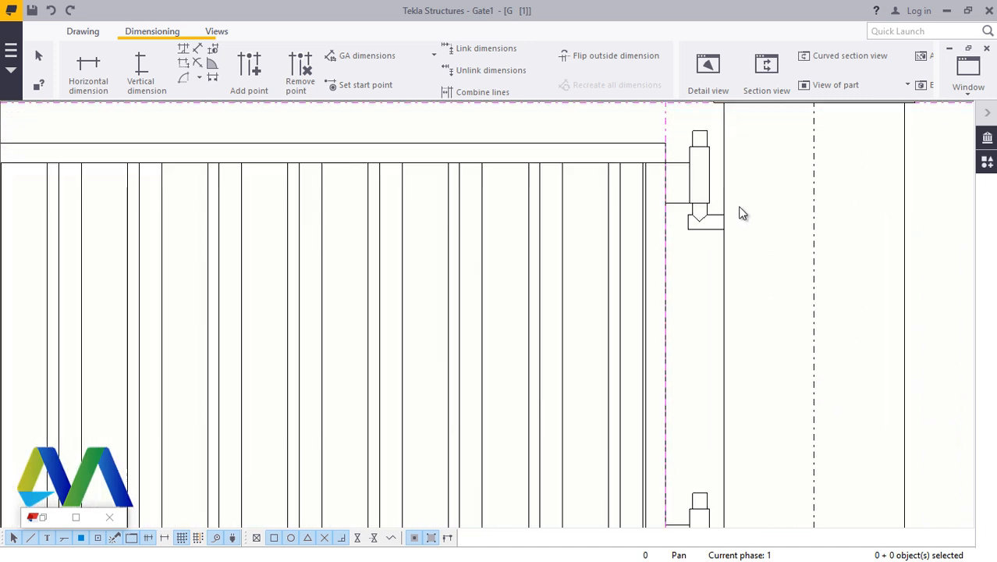
scroll(609, 258, "down", 2)
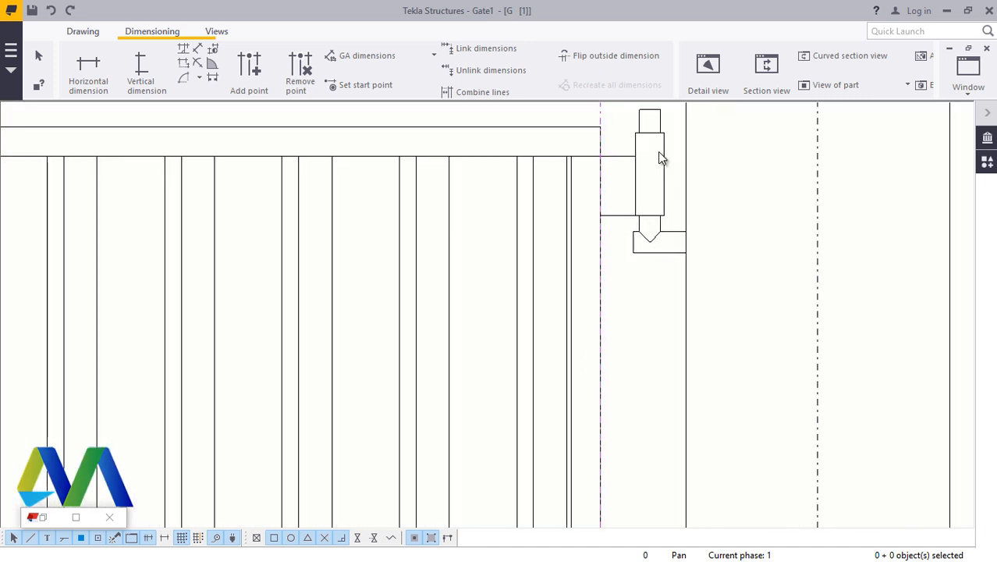
scroll(659, 149, "up", 3)
scroll(595, 257, "down", 3)
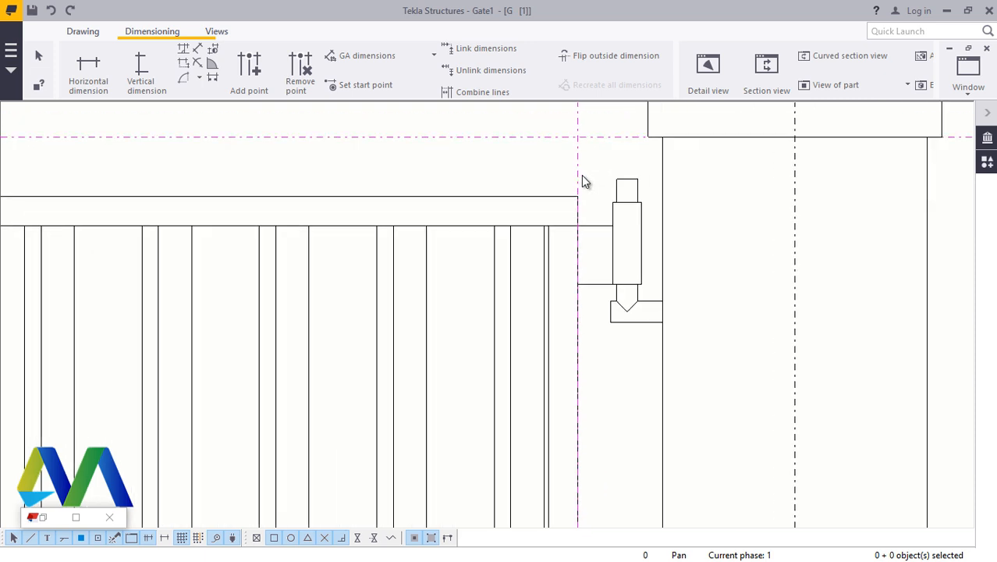
scroll(584, 191, "up", 4)
scroll(734, 272, "down", 4)
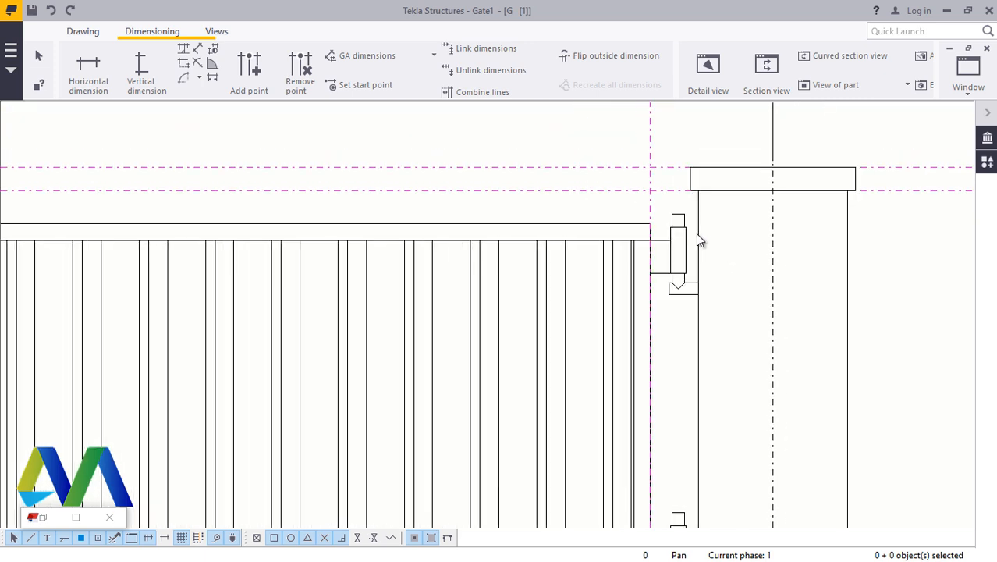
scroll(732, 296, "down", 1)
scroll(789, 265, "up", 2)
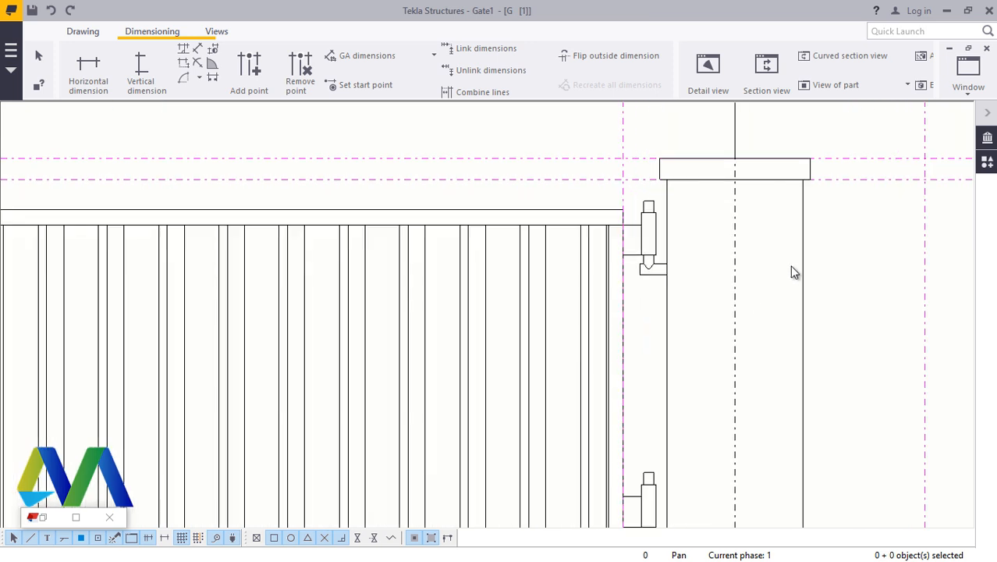
scroll(795, 250, "down", 3)
scroll(798, 249, "down", 5)
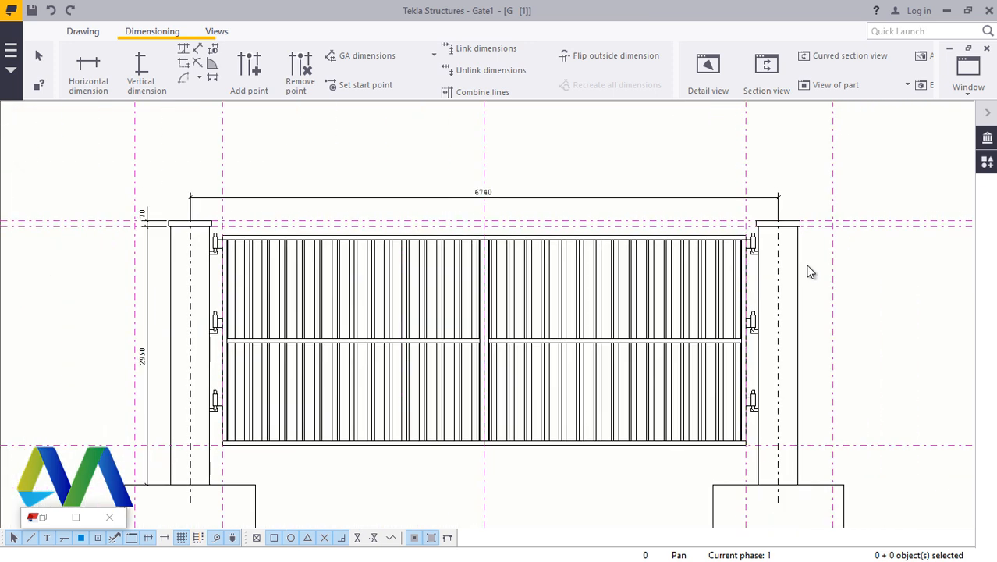
scroll(811, 429, "up", 1)
scroll(156, 234, "up", 2)
scroll(195, 219, "down", 4)
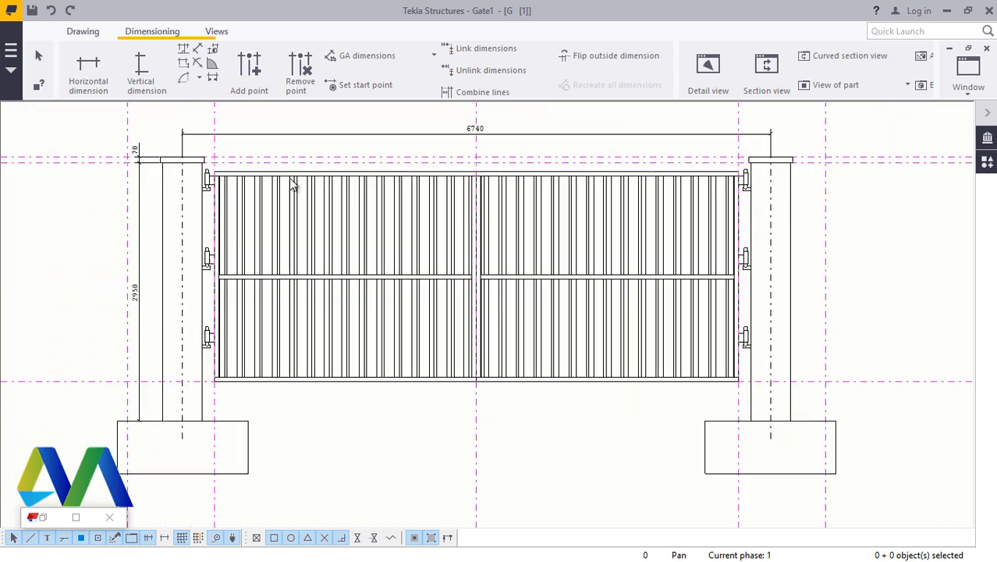
scroll(164, 217, "up", 2)
scroll(188, 212, "up", 2)
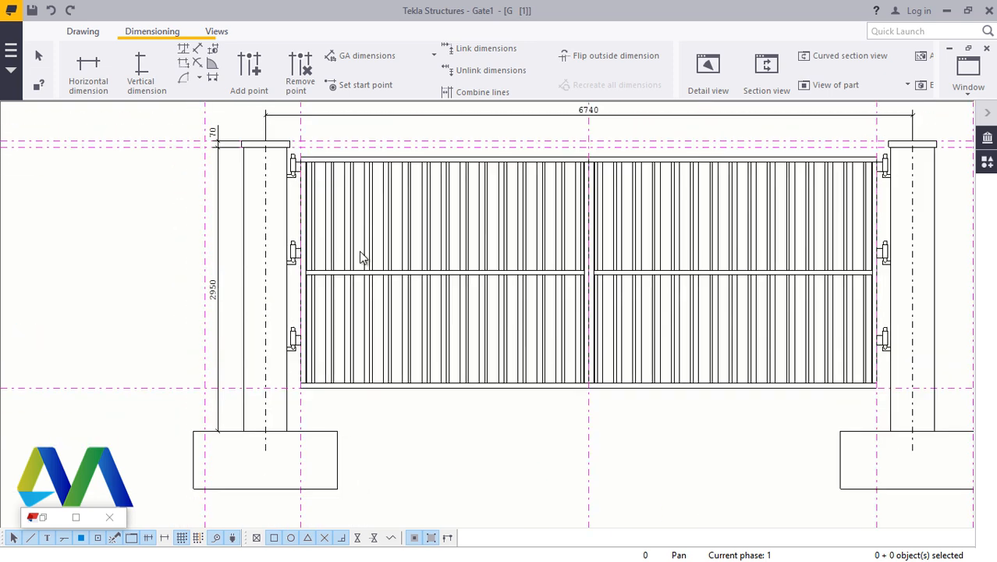
scroll(390, 269, "down", 3)
scroll(419, 269, "up", 3)
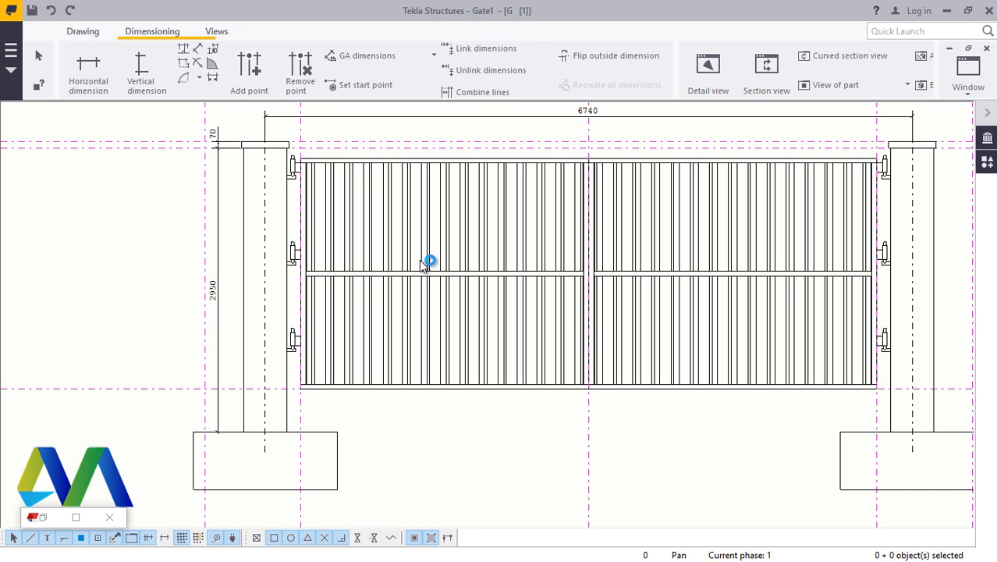
scroll(400, 289, "down", 1)
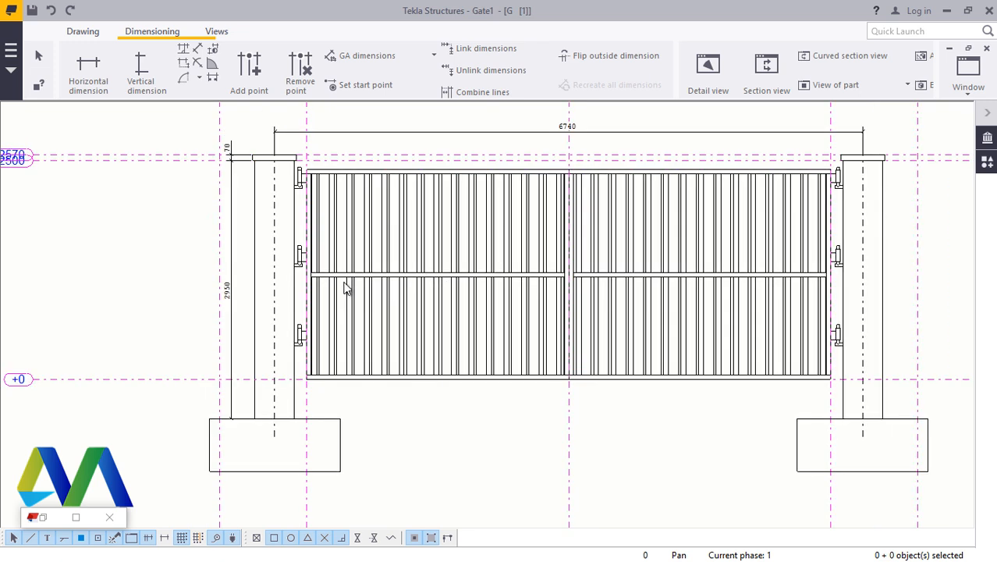
scroll(683, 162, "up", 2)
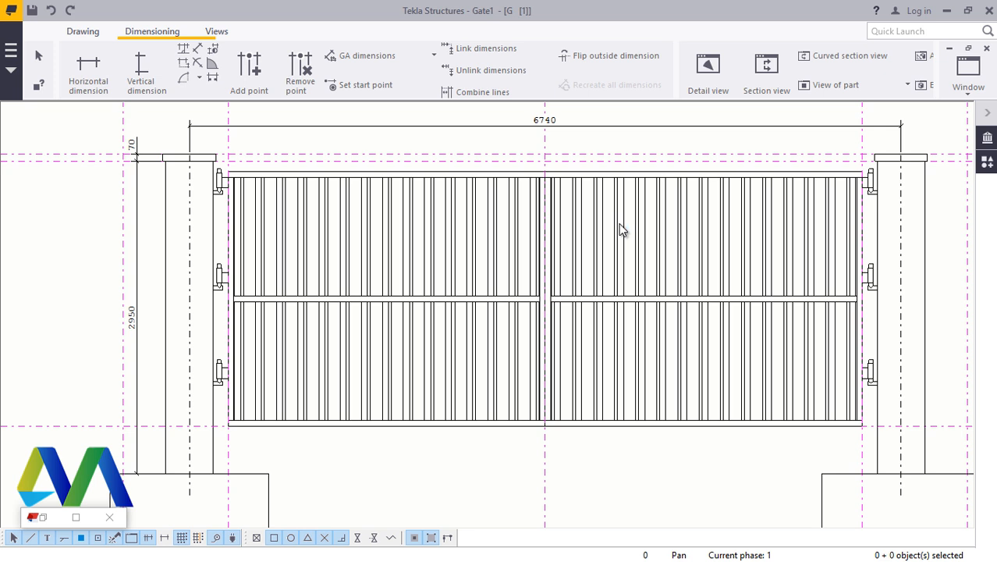
scroll(414, 204, "down", 1)
scroll(535, 195, "up", 2)
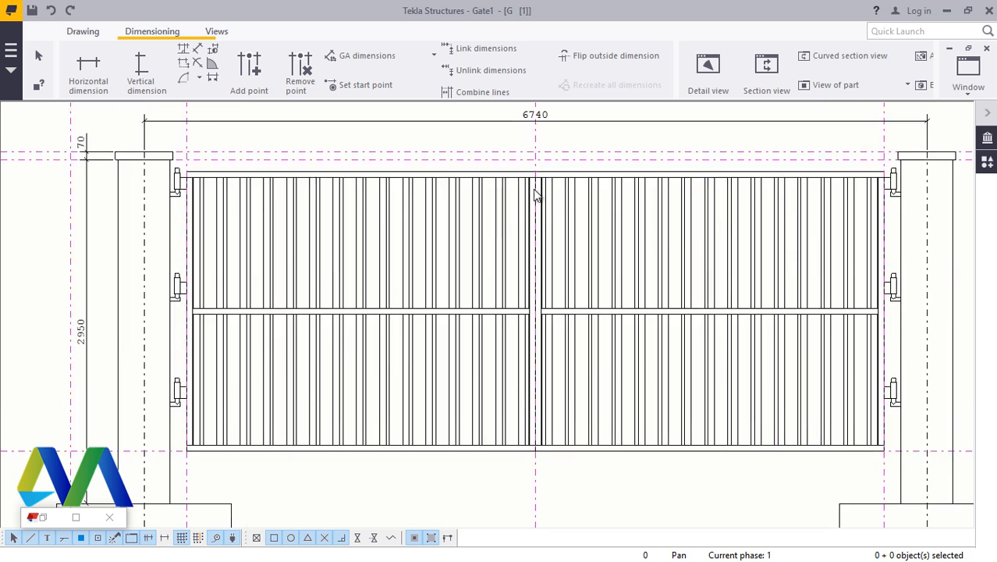